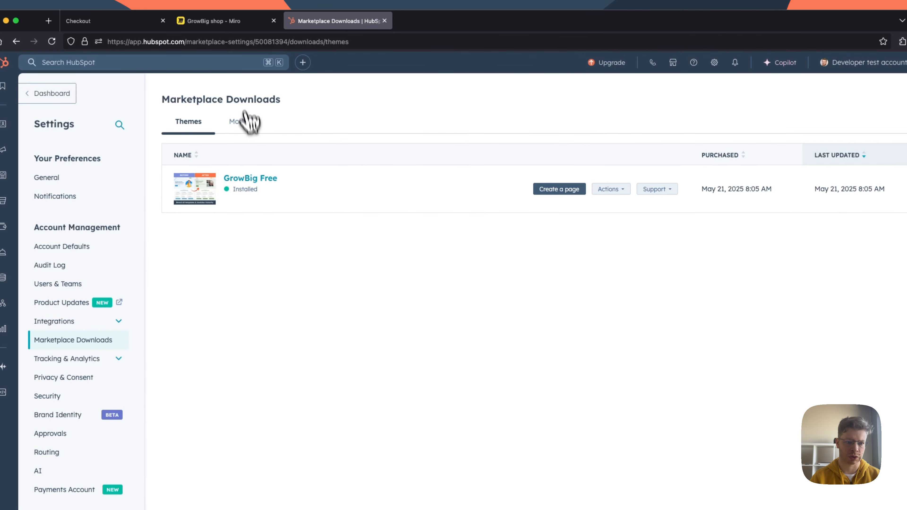
Step: Switch to the GrowBig shop board in Miro and open the HubSpot authorization link for installing the shop app
{"action": "left_click", "coordinate": [220, 22]}
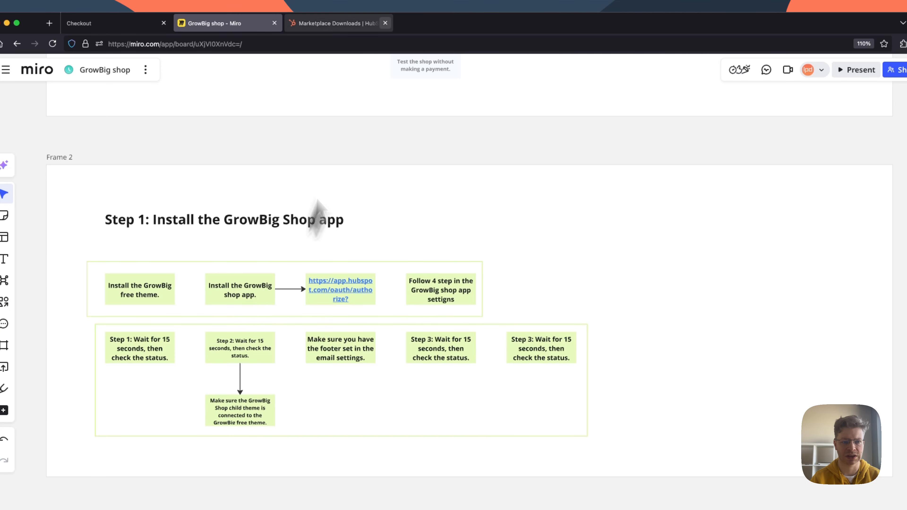
{"action": "left_click", "coordinate": [343, 24]}
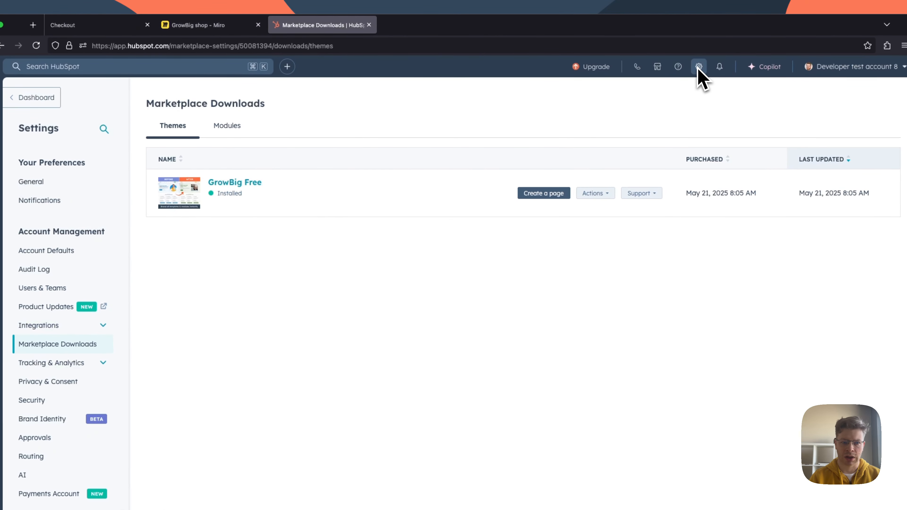
{"action": "left_click", "coordinate": [201, 25]}
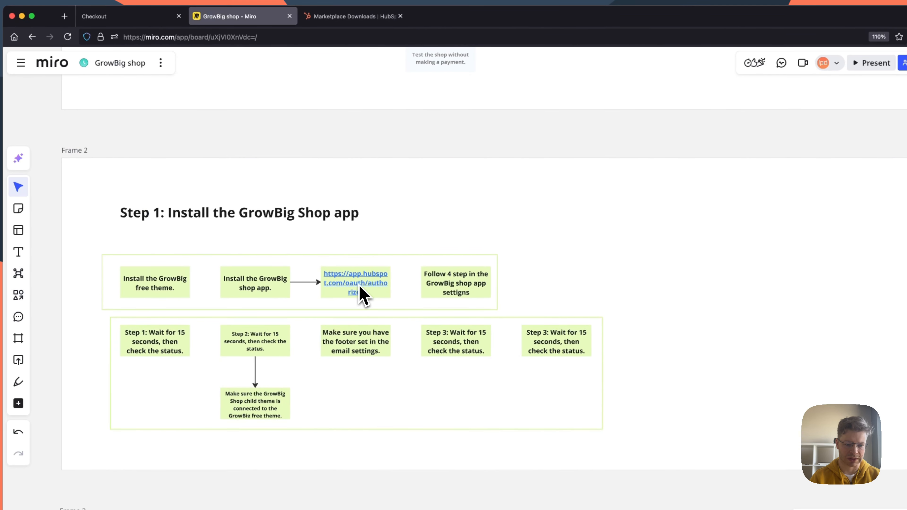
{"action": "left_click", "coordinate": [361, 294]}
{"action": "left_click", "coordinate": [371, 305]}
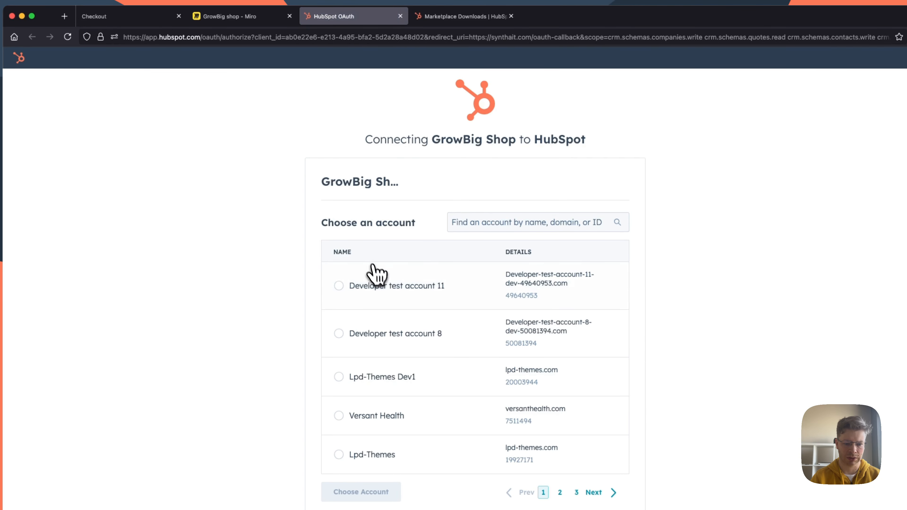
Step: Connect the GrowBig Shop app to Developer test account 8 and open that HubSpot account
{"action": "left_click", "coordinate": [344, 338]}
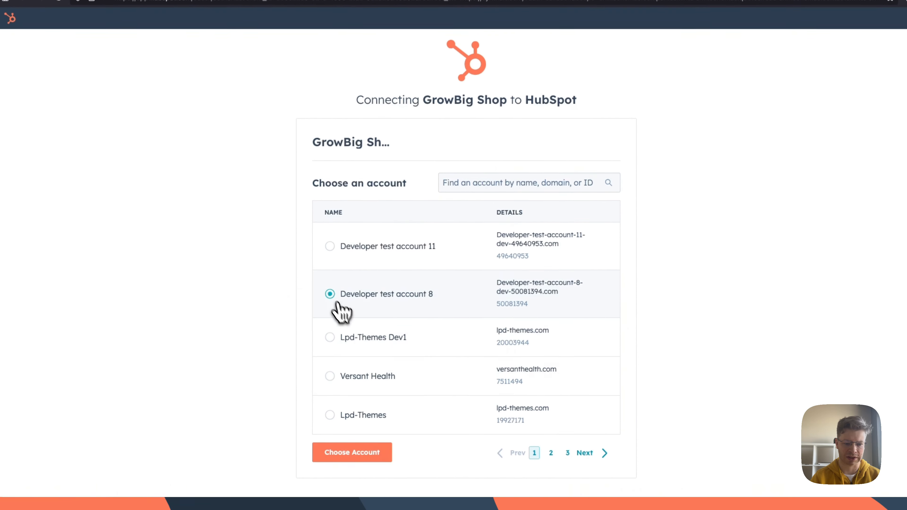
{"action": "left_click", "coordinate": [368, 453]}
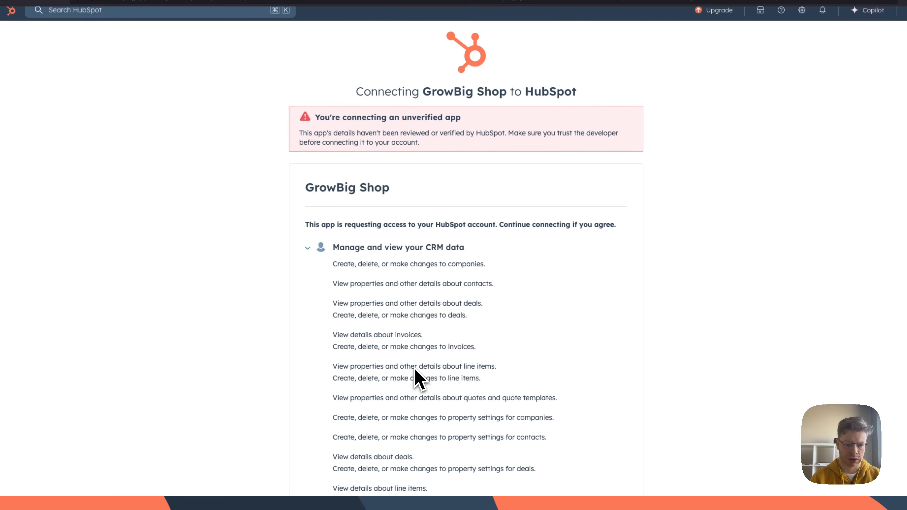
{"action": "scroll", "coordinate": [418, 378], "scroll_direction": "down", "scroll_amount": 10}
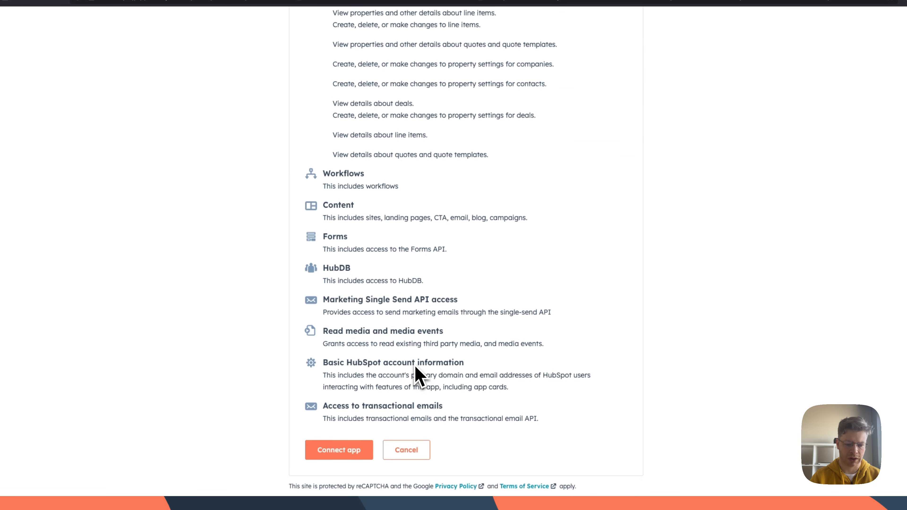
{"action": "left_click", "coordinate": [334, 456]}
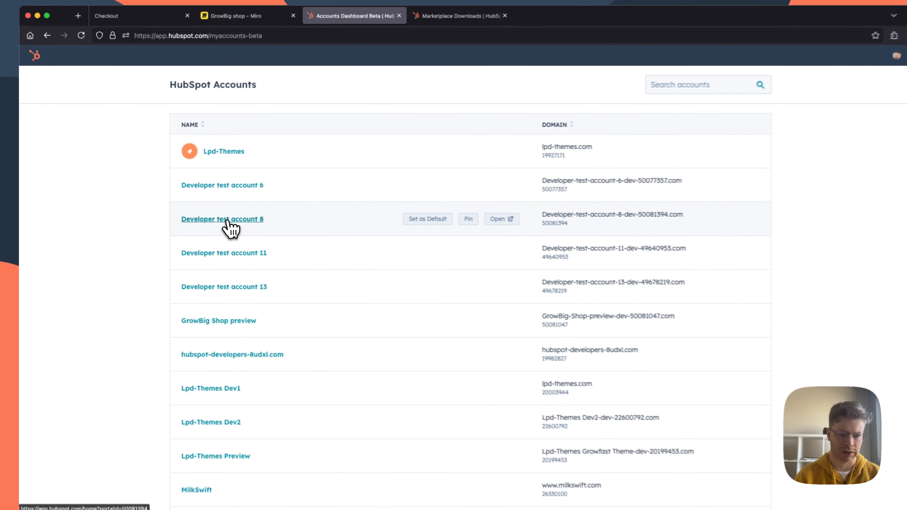
{"action": "left_click", "coordinate": [231, 222]}
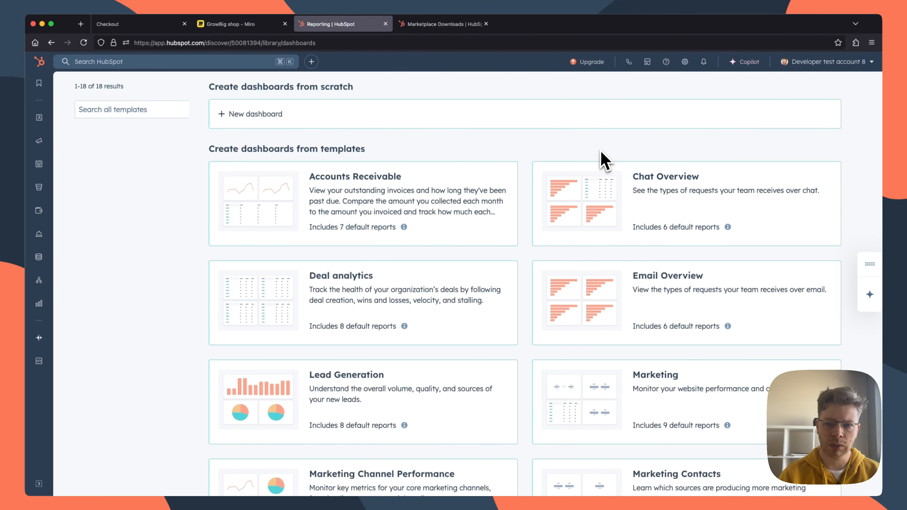
Step: Open the general settings of the GrowBig Shop app from the connected apps in HubSpot's account settings
{"action": "left_click", "coordinate": [227, 24]}
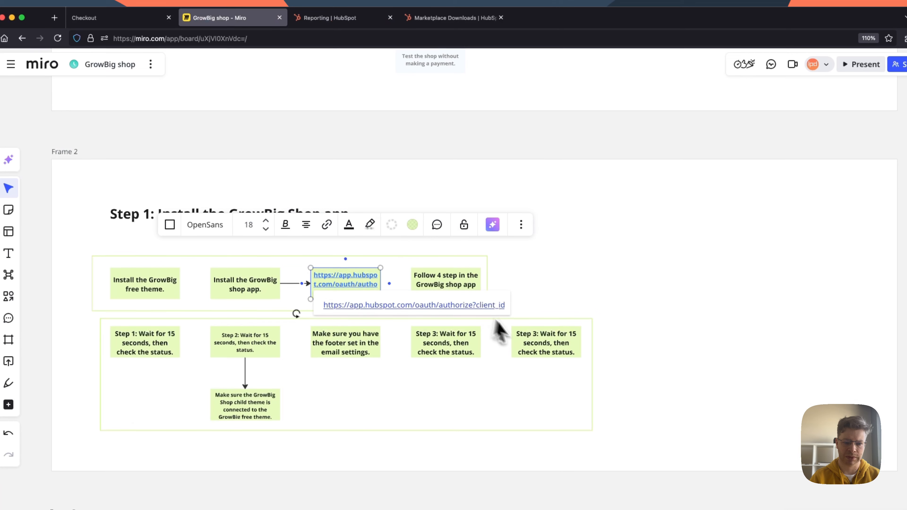
{"action": "left_click", "coordinate": [557, 288]}
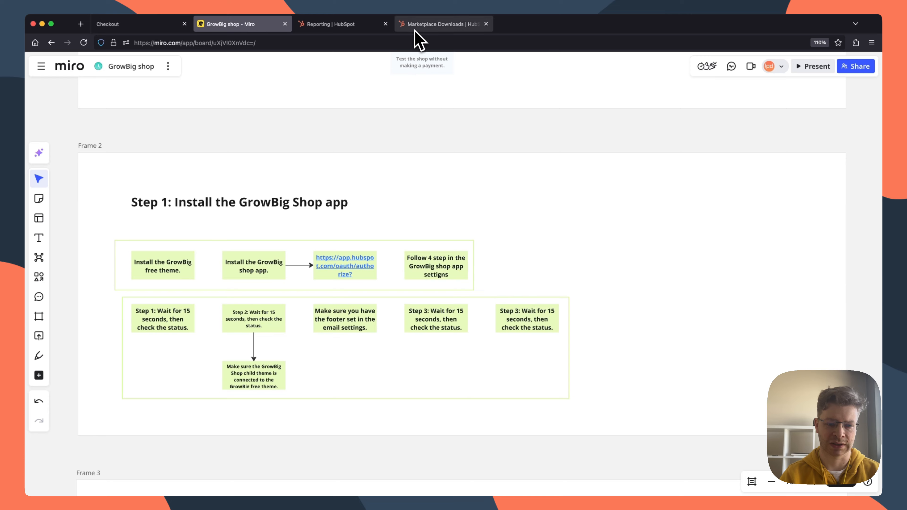
{"action": "left_click", "coordinate": [430, 25]}
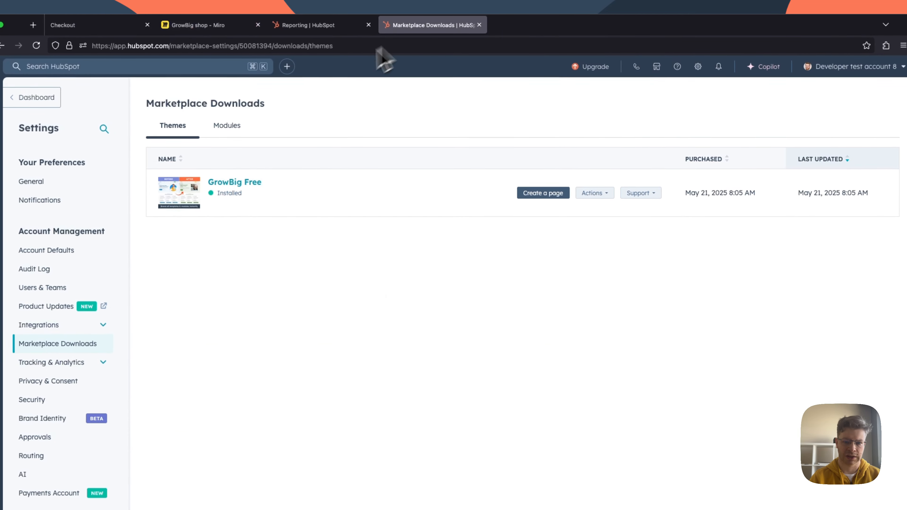
{"action": "left_click", "coordinate": [696, 66]}
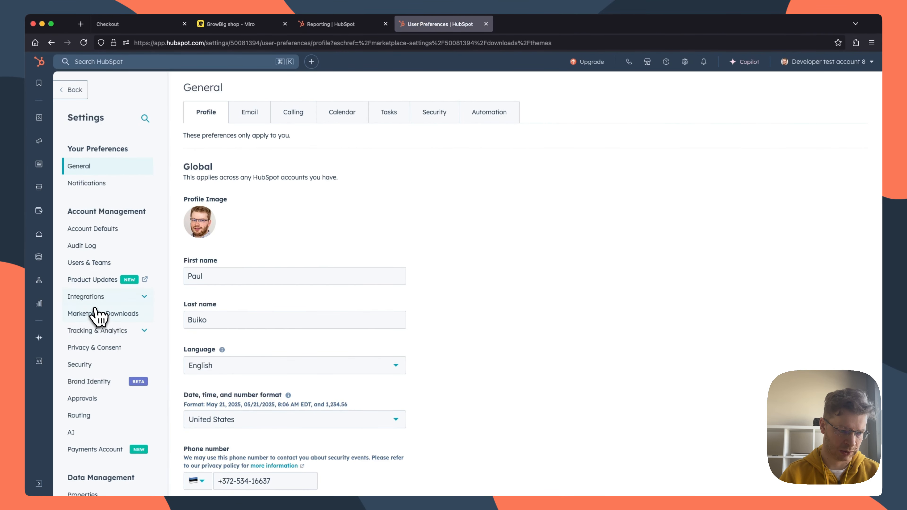
{"action": "left_click", "coordinate": [87, 297]}
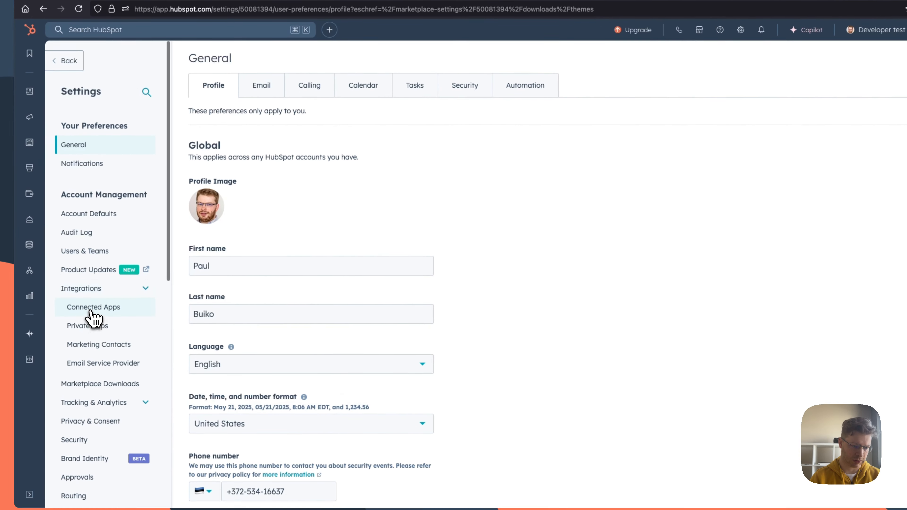
{"action": "left_click", "coordinate": [94, 309]}
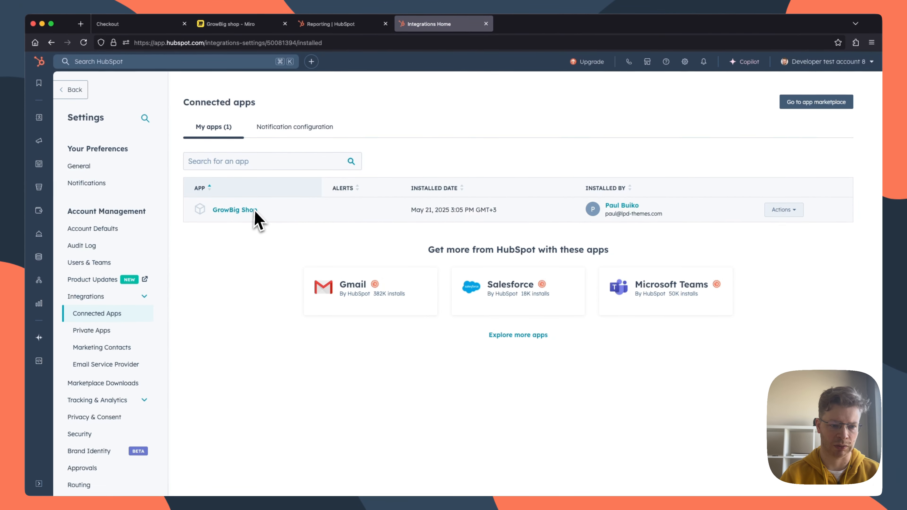
{"action": "left_click", "coordinate": [244, 210]}
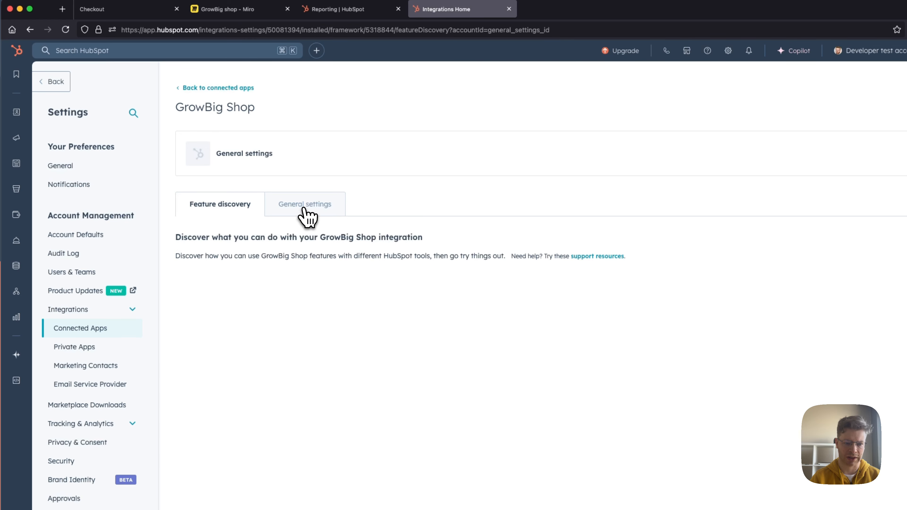
{"action": "left_click", "coordinate": [306, 211]}
{"action": "scroll", "coordinate": [426, 227], "scroll_direction": "down", "scroll_amount": 2}
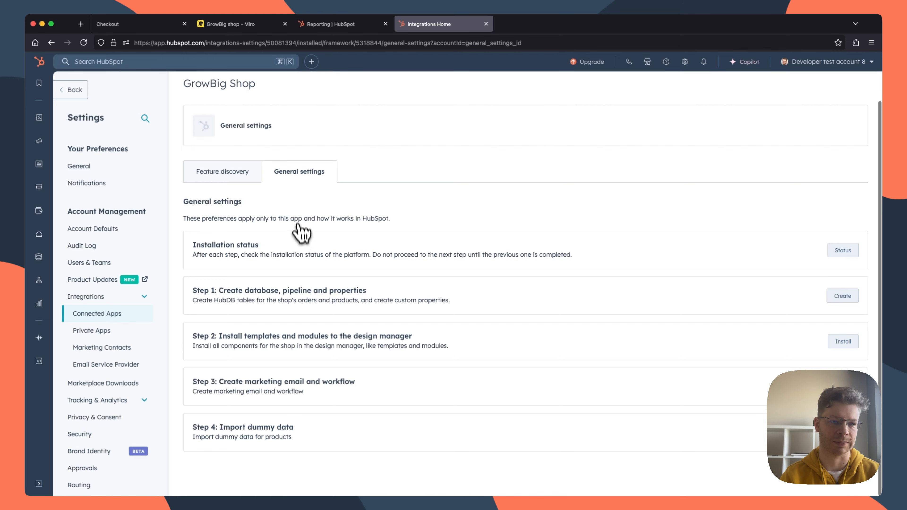
Step: Review the installation notes on the Miro board and check the GrowBig Shop installation status in HubSpot
{"action": "left_click", "coordinate": [229, 24]}
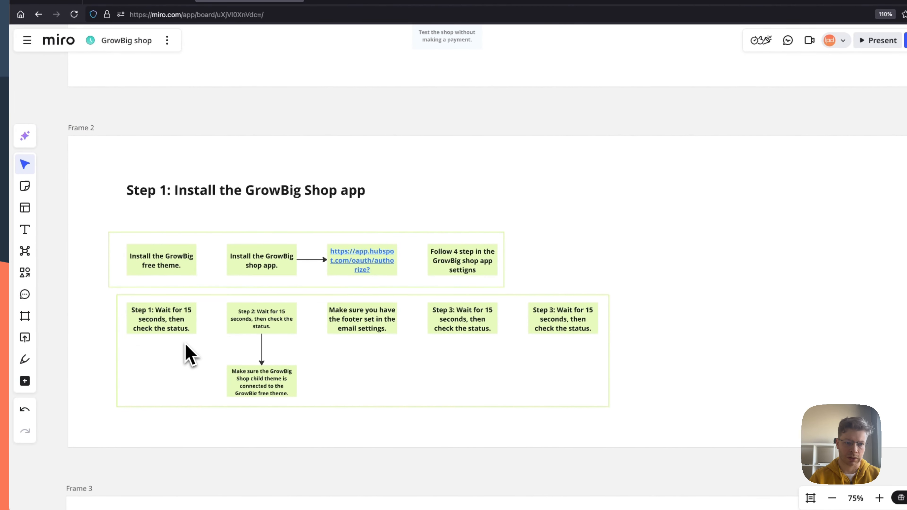
{"action": "left_click", "coordinate": [466, 2]}
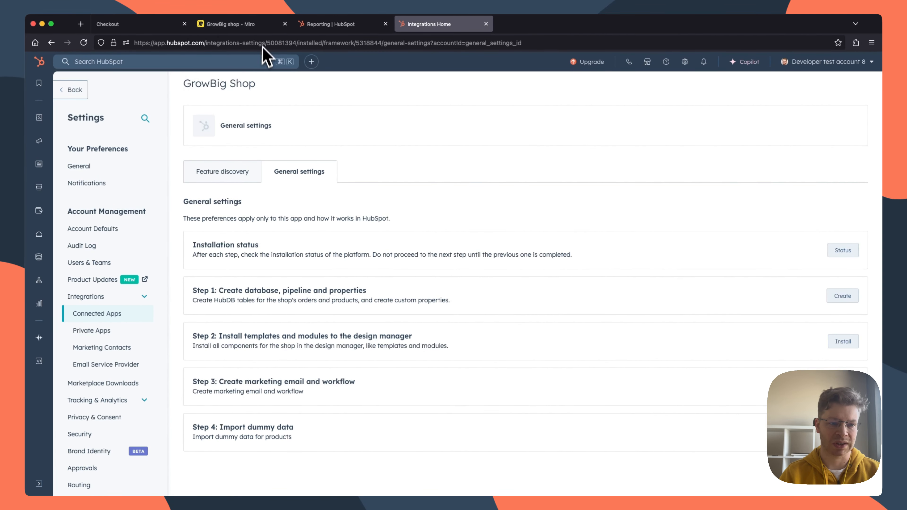
{"action": "left_click", "coordinate": [250, 24]}
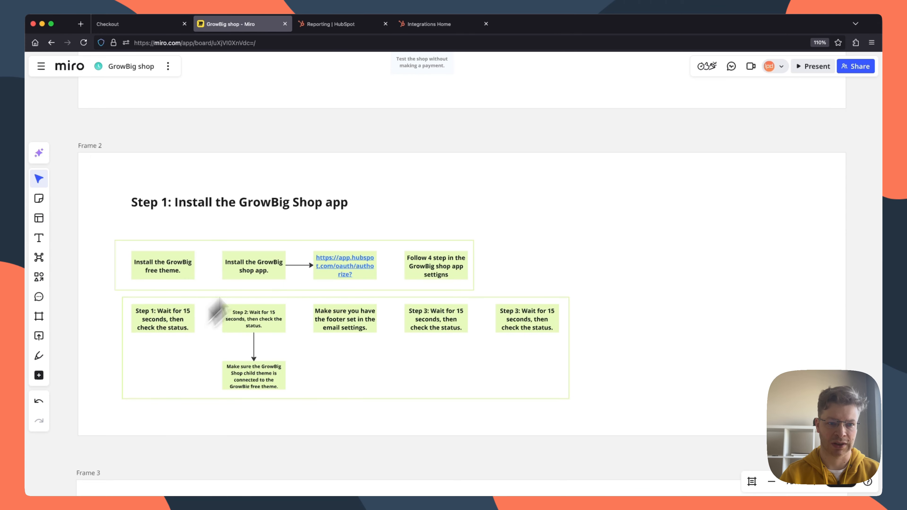
{"action": "left_click", "coordinate": [434, 26]}
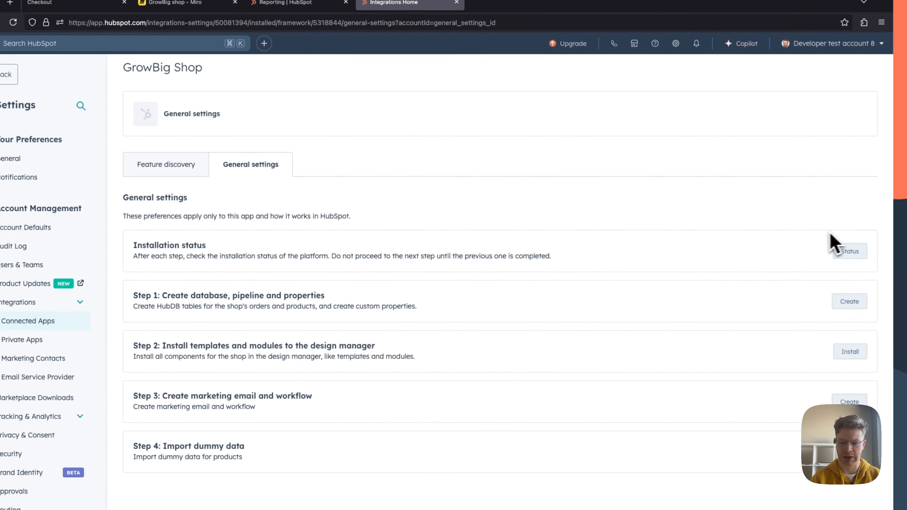
{"action": "left_click", "coordinate": [852, 255]}
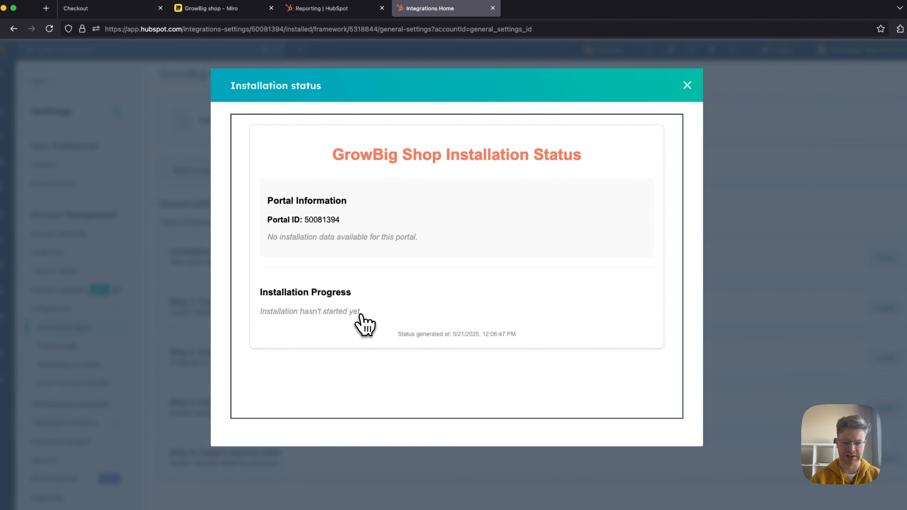
{"action": "left_click", "coordinate": [687, 85]}
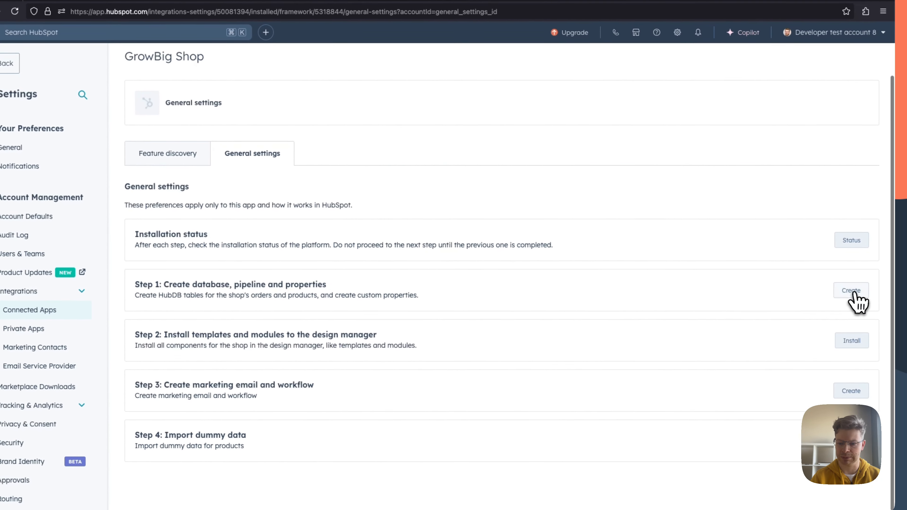
Step: Run Step 1 to create the shop's database, pipeline and properties, and check the installation status
{"action": "left_click", "coordinate": [849, 291]}
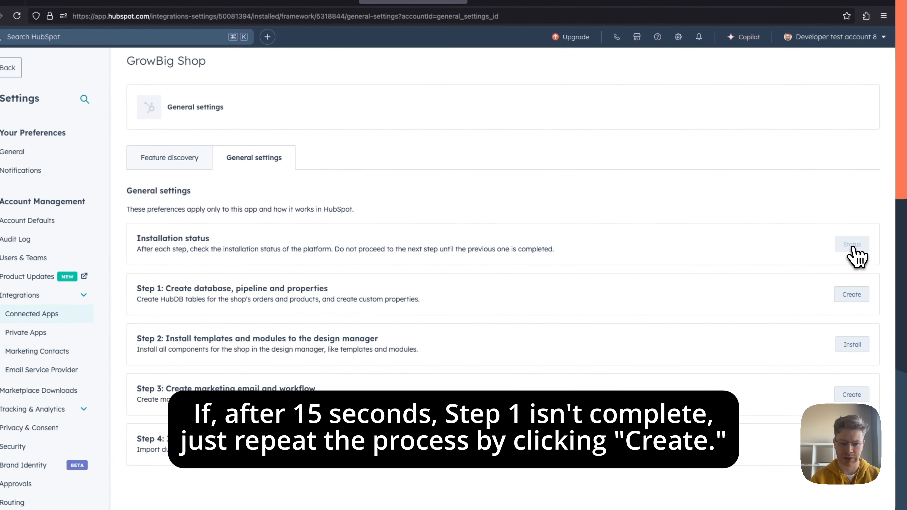
{"action": "left_click", "coordinate": [843, 251]}
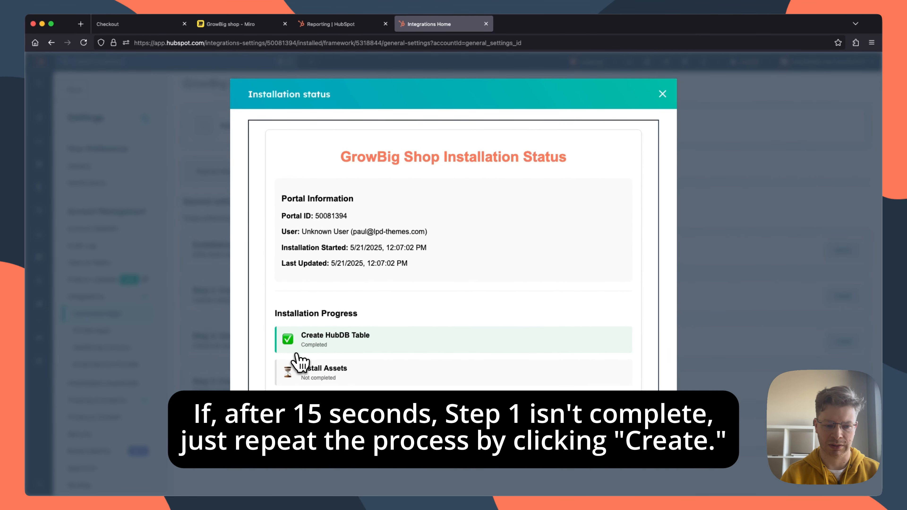
{"action": "left_click", "coordinate": [663, 94]}
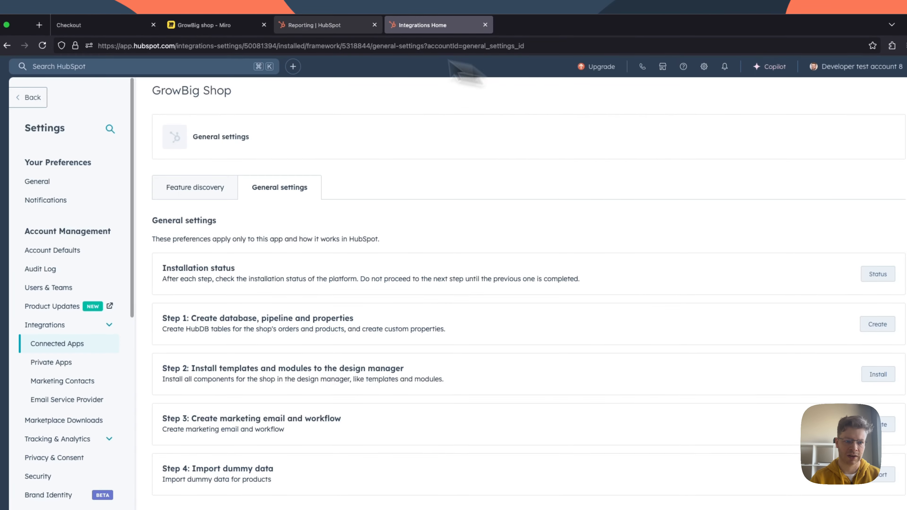
Step: Run Step 2 to install the templates and modules to the design manager, and check the installation status
{"action": "left_click", "coordinate": [253, 21]}
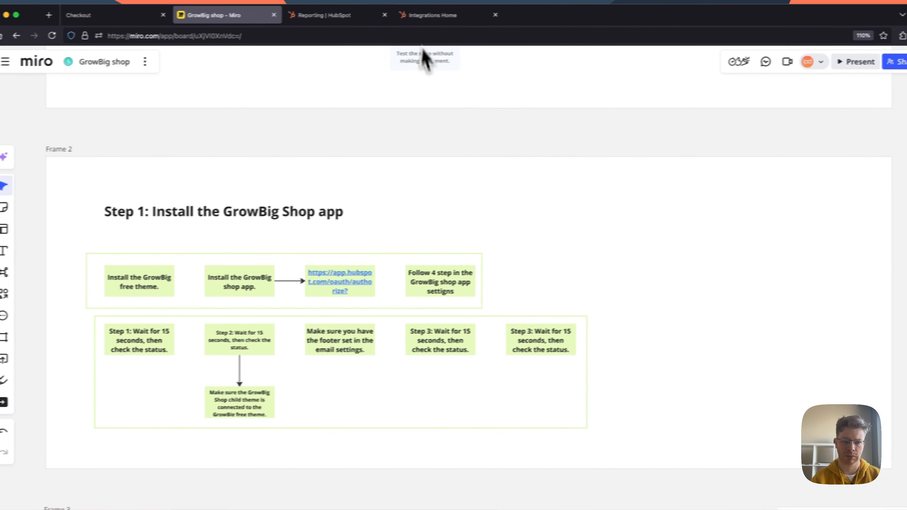
{"action": "left_click", "coordinate": [430, 15]}
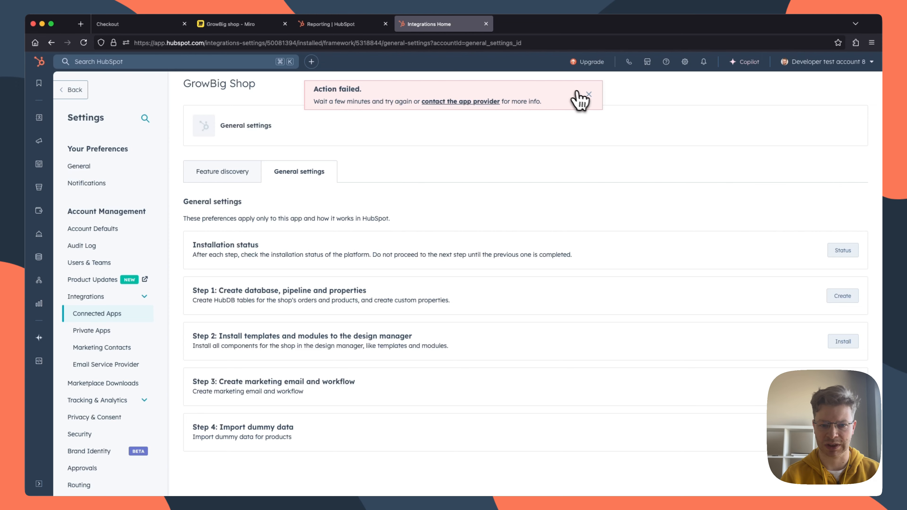
{"action": "left_click", "coordinate": [587, 95]}
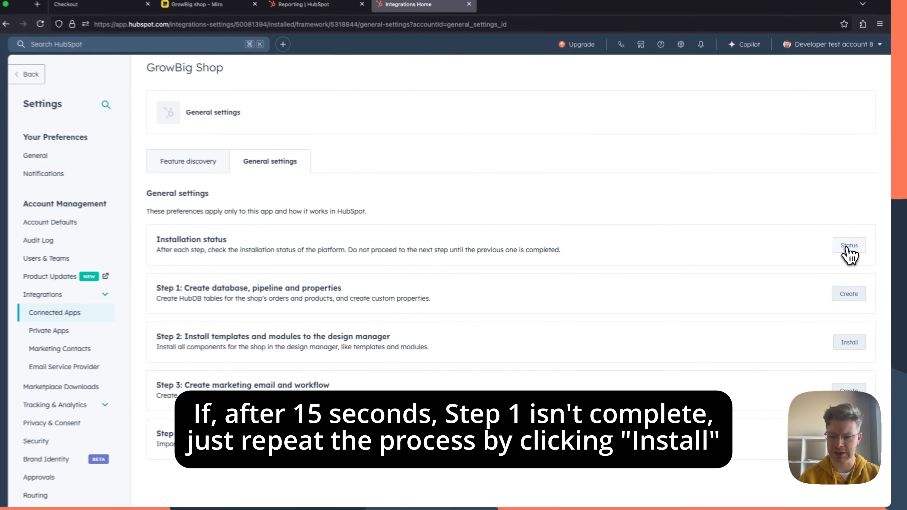
{"action": "left_click", "coordinate": [844, 253]}
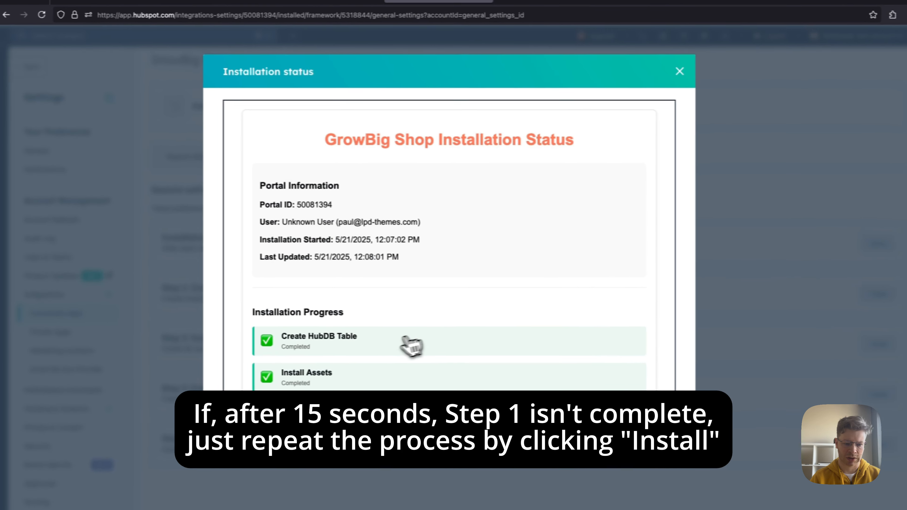
{"action": "scroll", "coordinate": [379, 334], "scroll_direction": "down", "scroll_amount": 5}
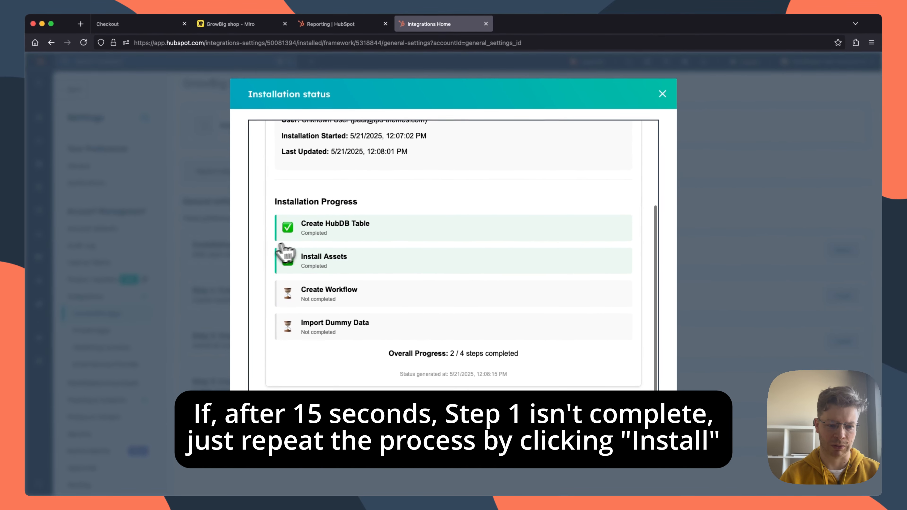
{"action": "left_click", "coordinate": [663, 94]}
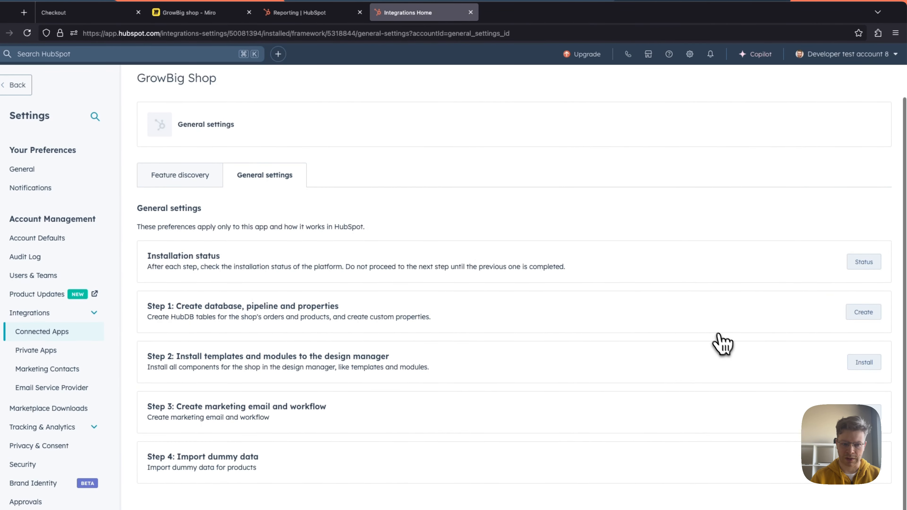
Step: Check the Step 2 note on the Miro board, and open the GrowBig Shop child theme's theme.json in HubSpot's Design Manager
{"action": "left_click", "coordinate": [203, 12]}
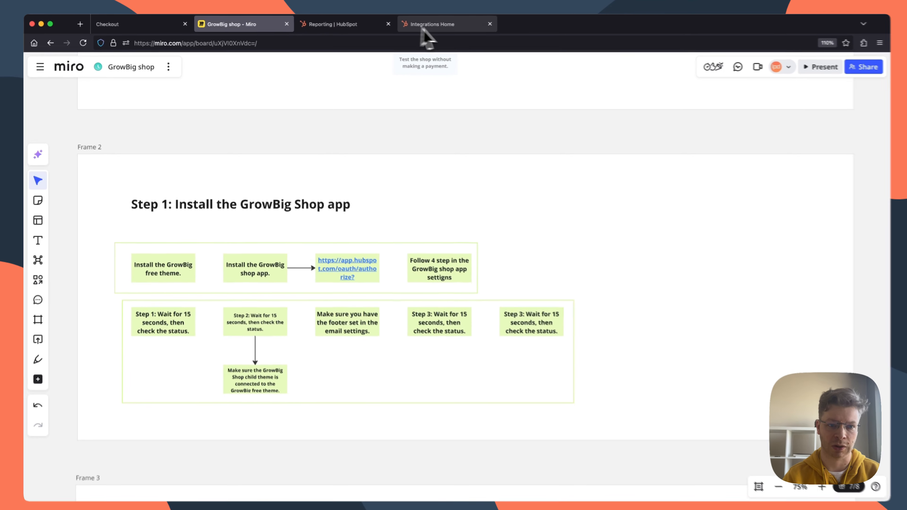
{"action": "left_click", "coordinate": [443, 24]}
{"action": "left_click", "coordinate": [330, 24]}
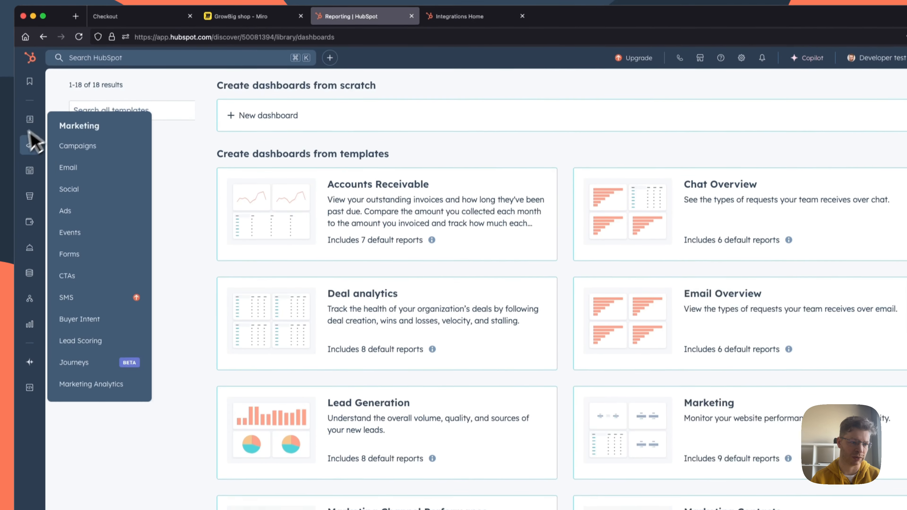
{"action": "mouse_move", "coordinate": [30, 206]}
{"action": "mouse_move", "coordinate": [31, 162]}
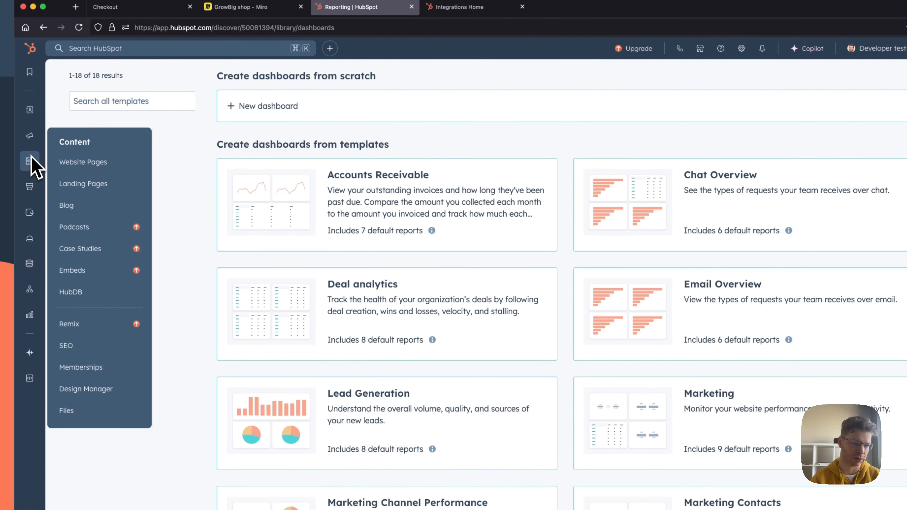
{"action": "left_click", "coordinate": [95, 391]}
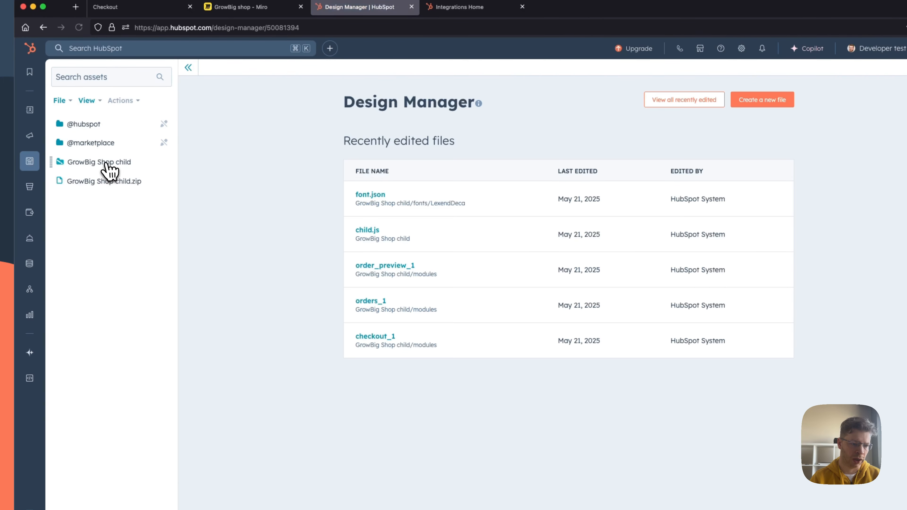
{"action": "left_click", "coordinate": [103, 163]}
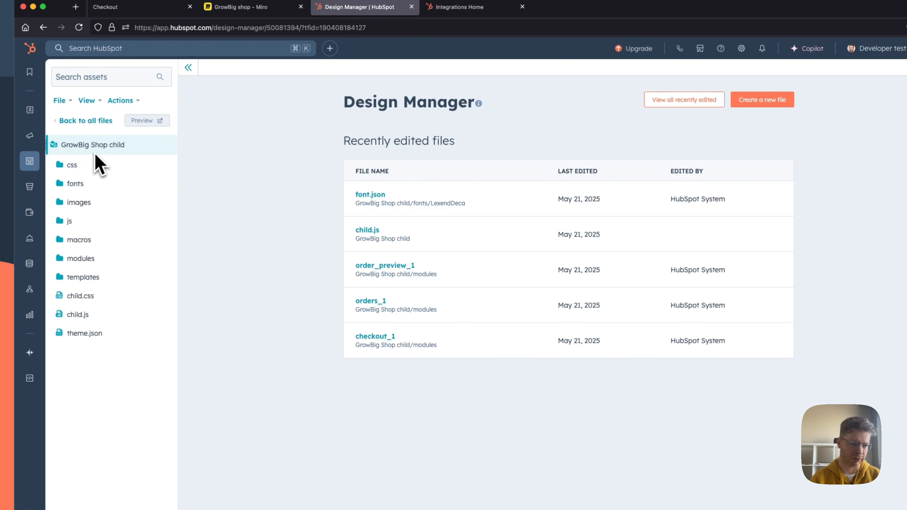
{"action": "left_click", "coordinate": [90, 339]}
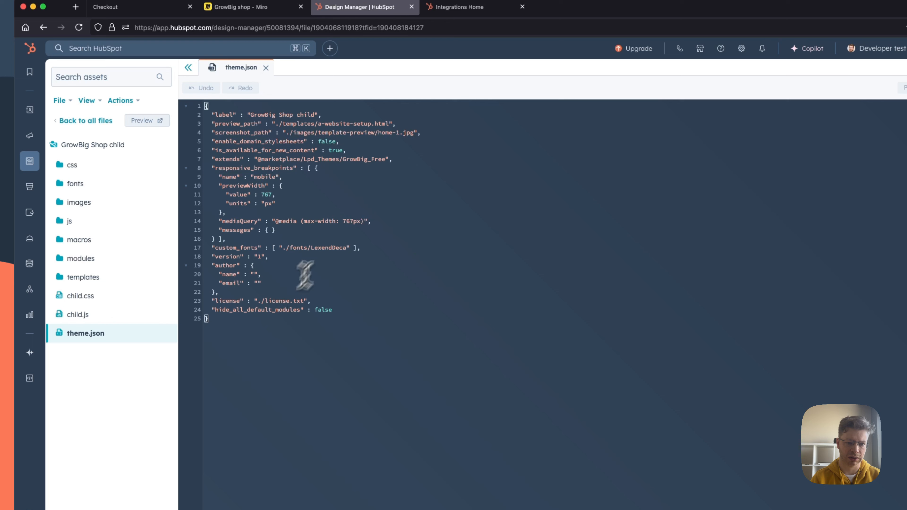
Step: Examine the "extends" path in theme.json to verify that the child theme is connected to the GrowBig free theme
{"action": "left_click_drag", "start_coordinate": [386, 159], "coordinate": [337, 160]}
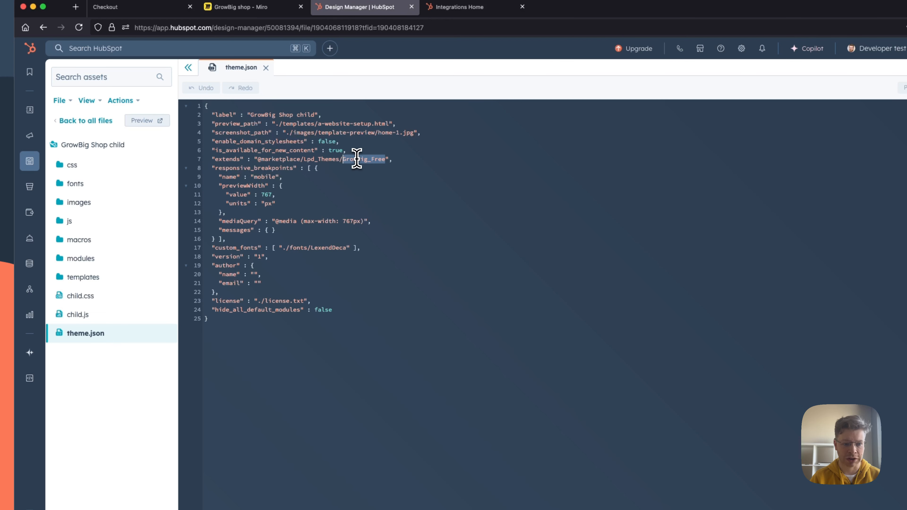
{"action": "left_click_drag", "start_coordinate": [390, 160], "coordinate": [239, 162]}
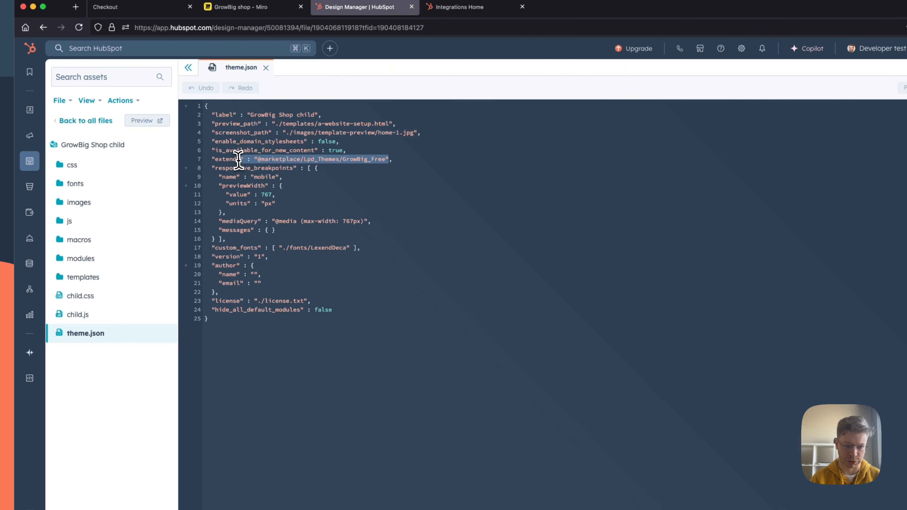
{"action": "left_click", "coordinate": [260, 160]}
{"action": "left_click_drag", "start_coordinate": [256, 160], "coordinate": [356, 159]}
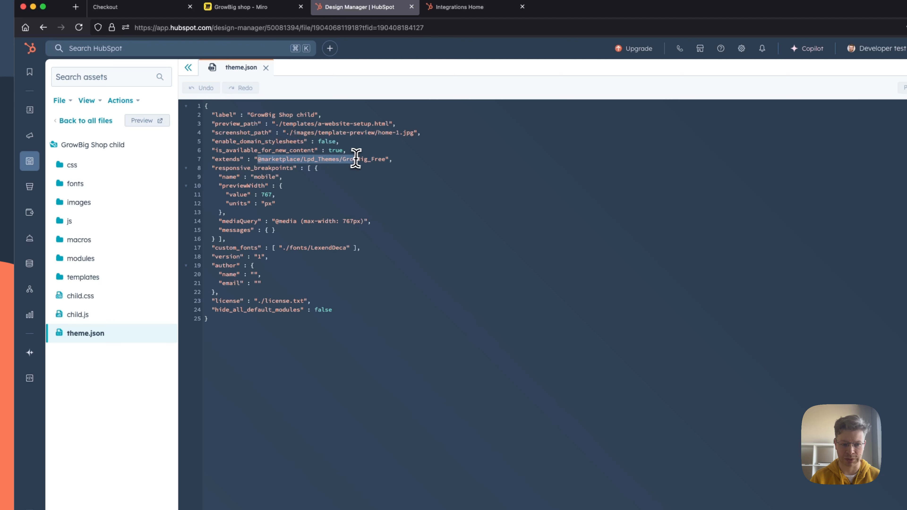
{"action": "left_click", "coordinate": [386, 159]}
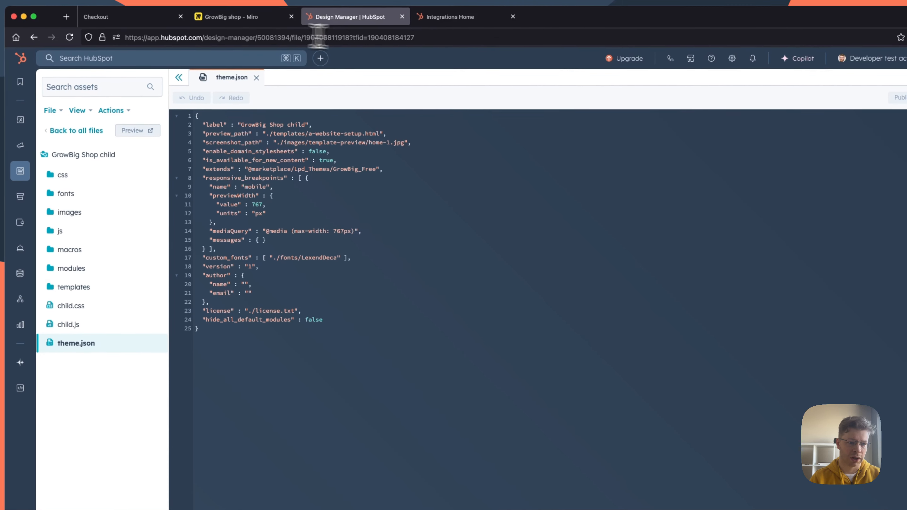
Step: Check the footer note on the Miro board, and open the marketing email settings in HubSpot's account settings
{"action": "left_click", "coordinate": [217, 21]}
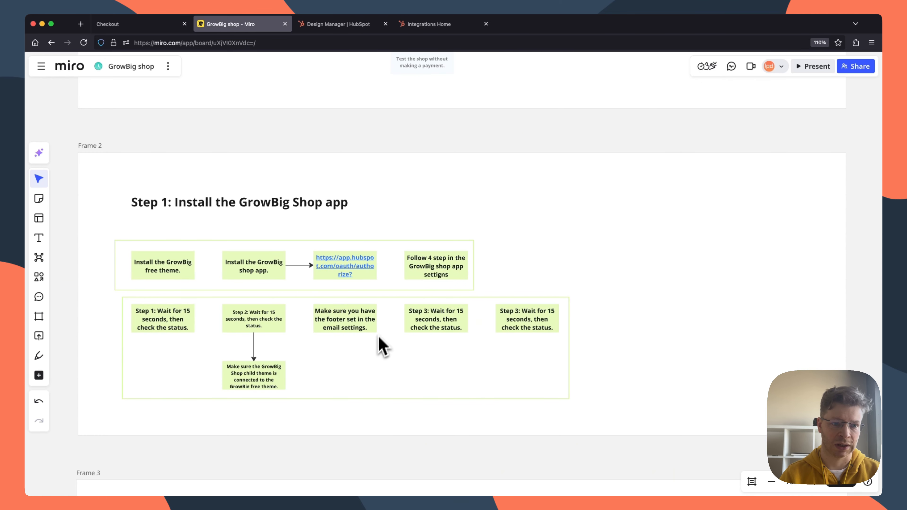
{"action": "left_click", "coordinate": [347, 25]}
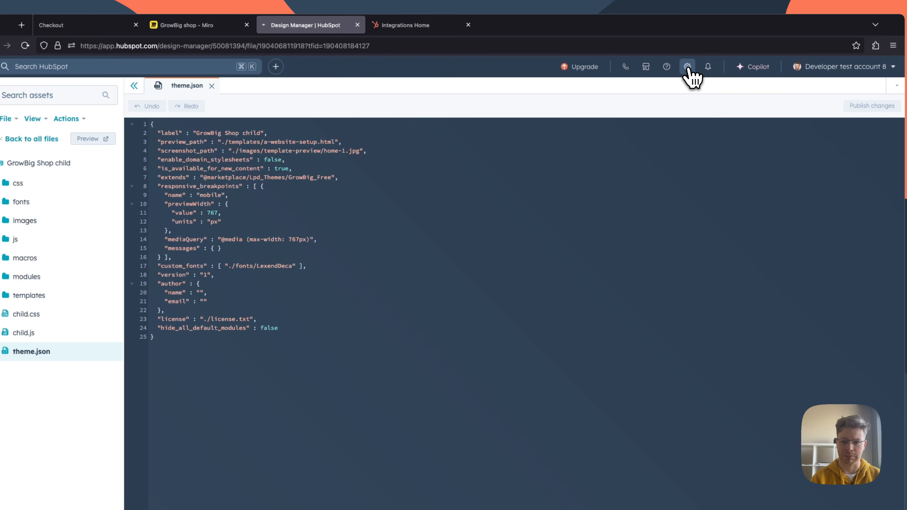
{"action": "left_click", "coordinate": [687, 67]}
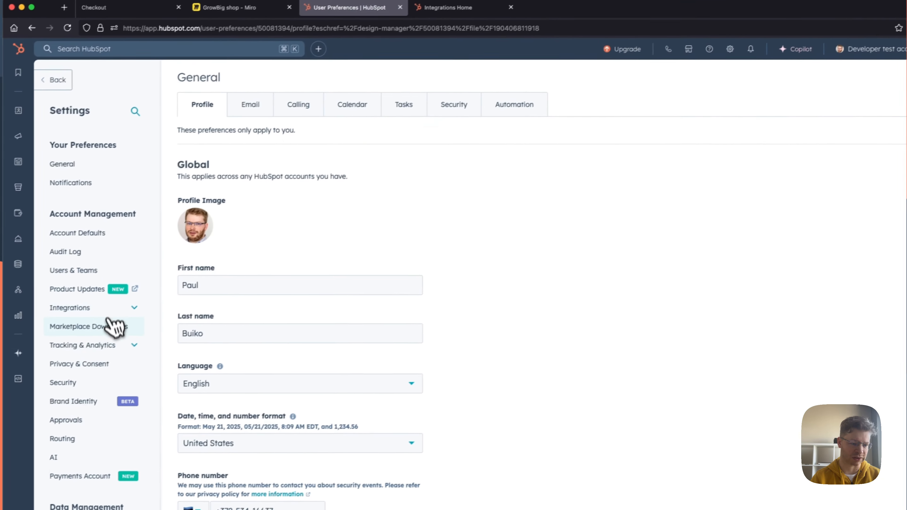
{"action": "scroll", "coordinate": [112, 327], "scroll_direction": "down", "scroll_amount": 10}
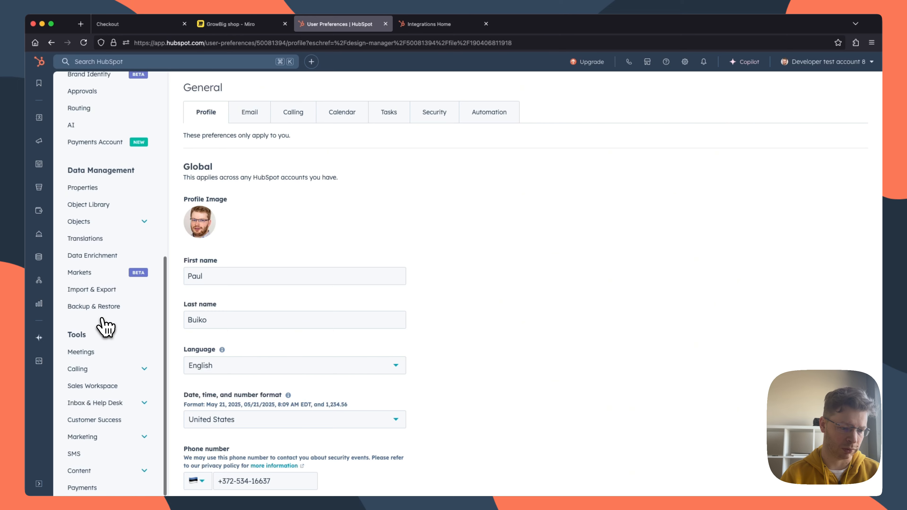
{"action": "left_click", "coordinate": [89, 437]}
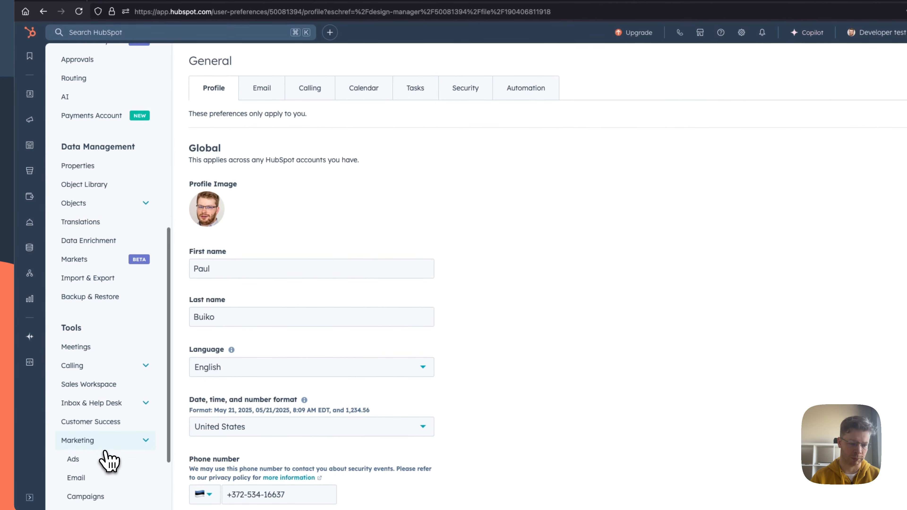
{"action": "scroll", "coordinate": [109, 461], "scroll_direction": "down", "scroll_amount": 2}
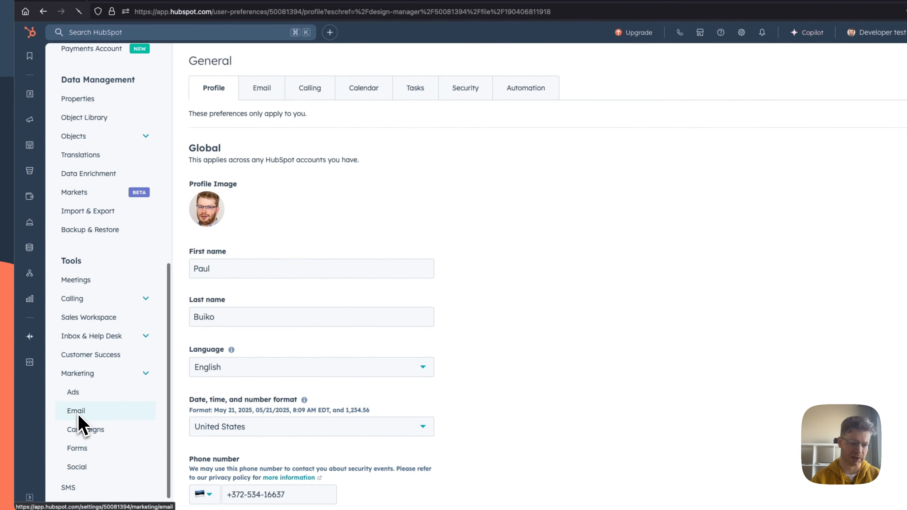
{"action": "left_click", "coordinate": [77, 412]}
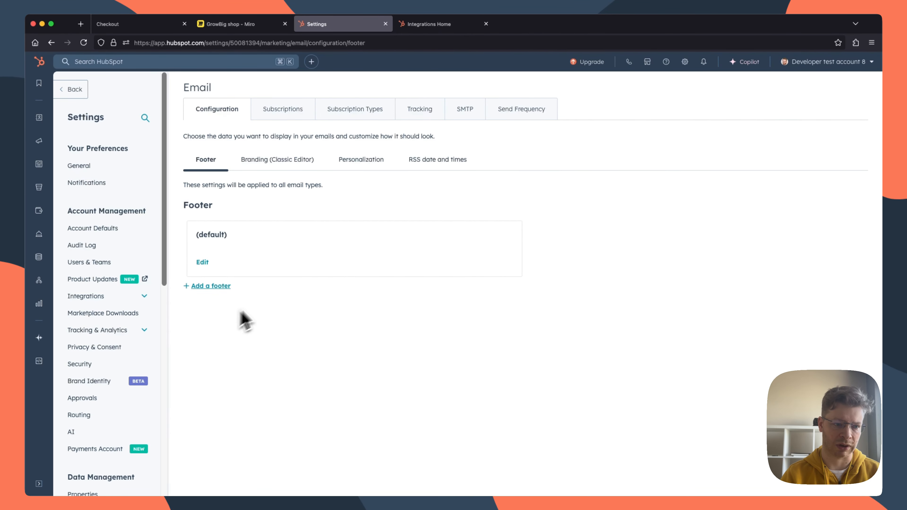
Step: Fill in the default email footer with office location "xyz location", company "xyz company", street address, city and state, and save it
{"action": "left_click", "coordinate": [208, 263]}
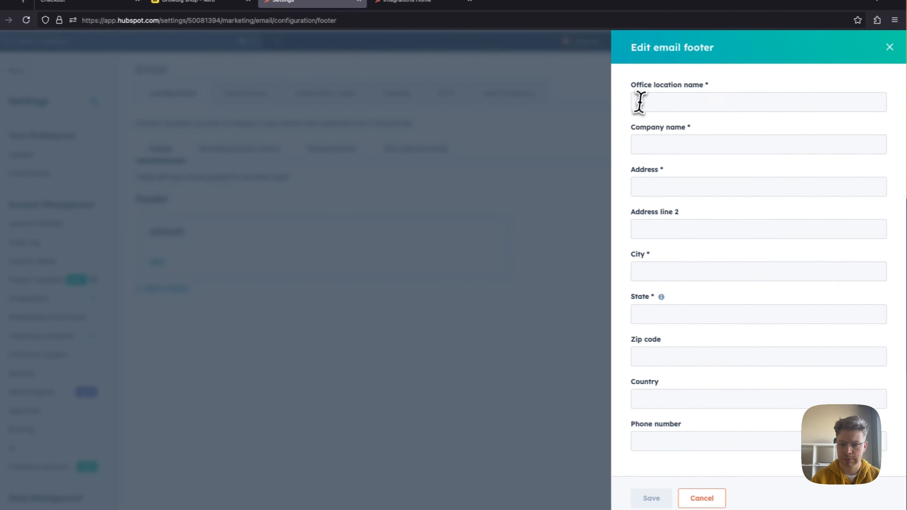
{"action": "left_click", "coordinate": [678, 110]}
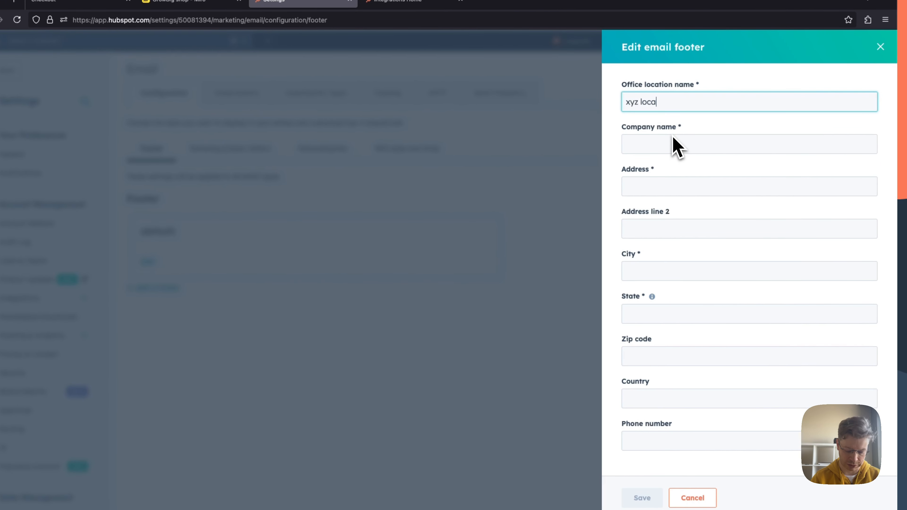
{"action": "left_click", "coordinate": [644, 147]}
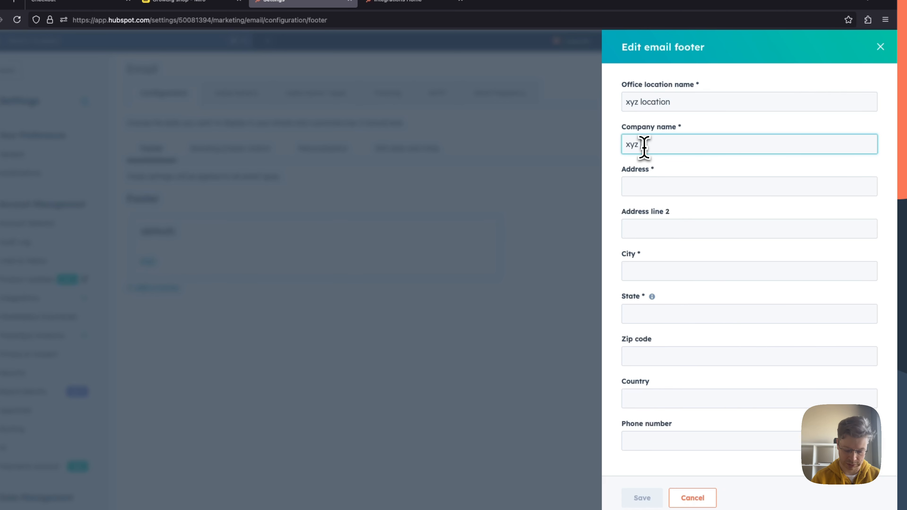
{"action": "left_click", "coordinate": [643, 191]}
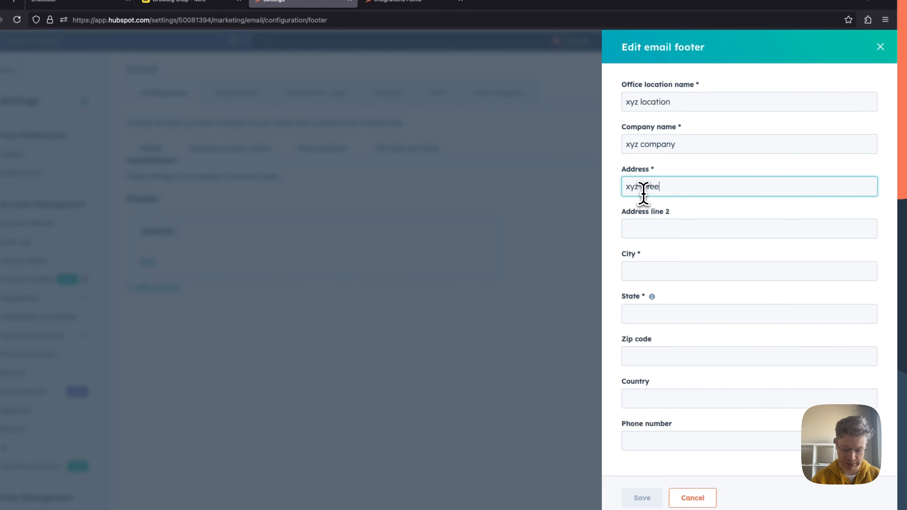
{"action": "left_click", "coordinate": [655, 269]}
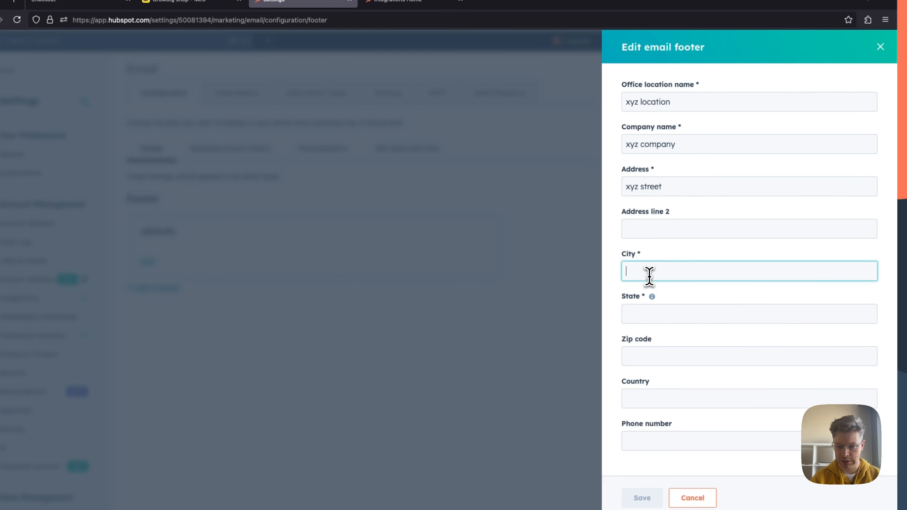
{"action": "type", "text": "tallinn"}
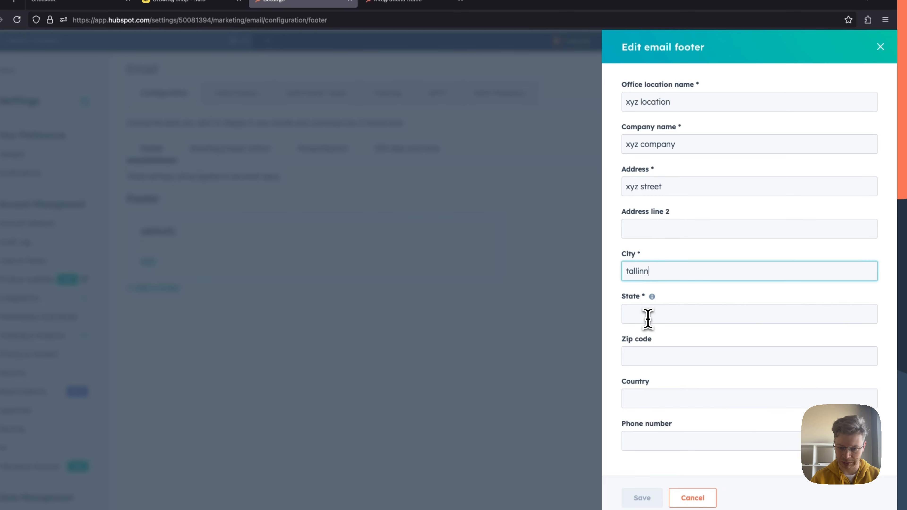
{"action": "left_click", "coordinate": [648, 315]}
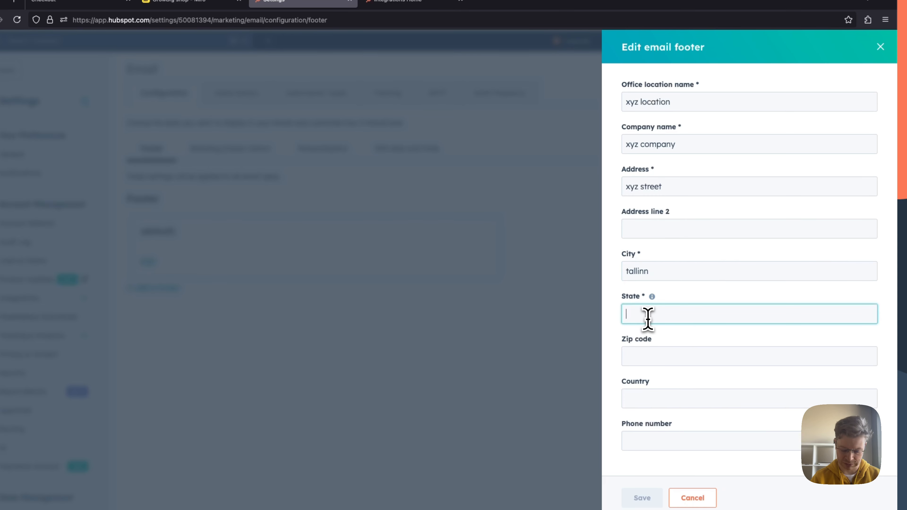
{"action": "type", "text": "har"}
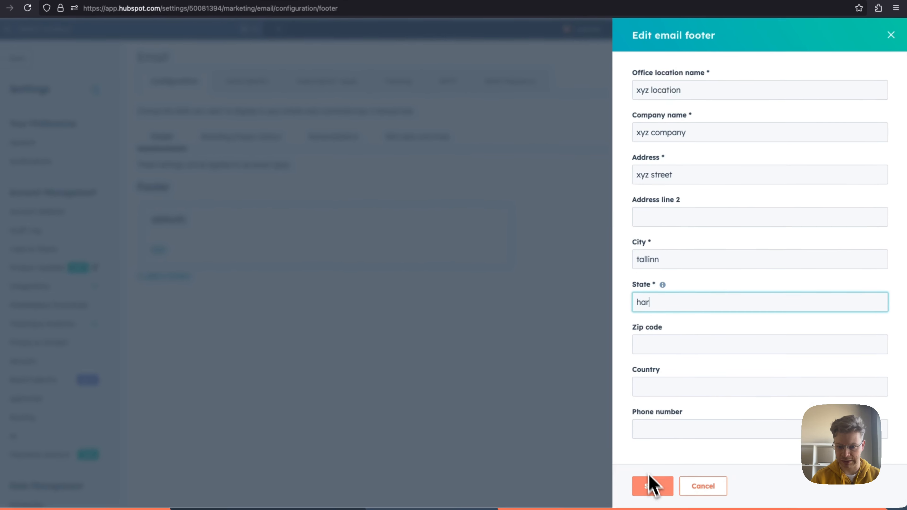
{"action": "left_click", "coordinate": [646, 500]}
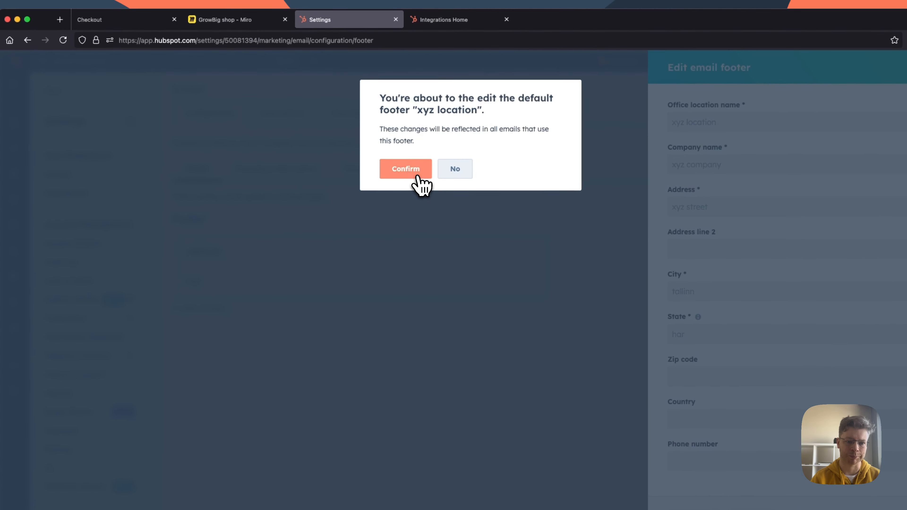
{"action": "left_click", "coordinate": [418, 176]}
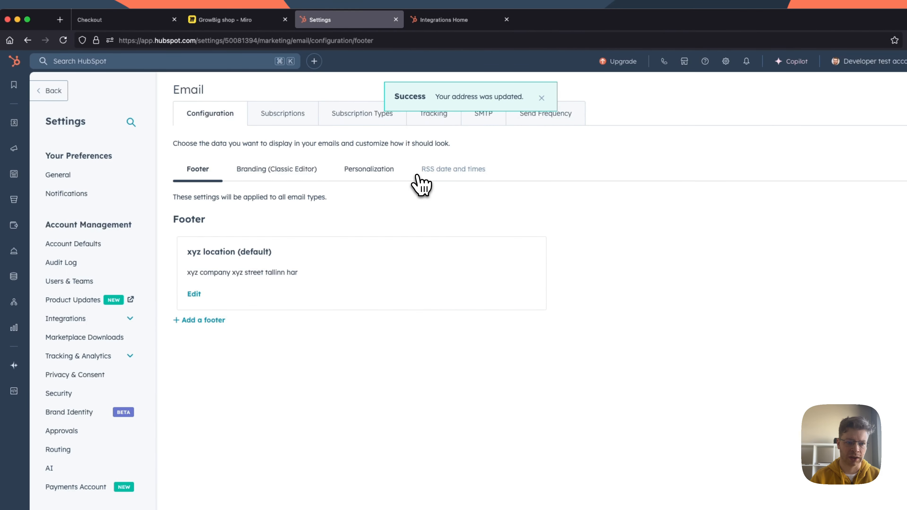
Step: Return to the GrowBig Shop general settings and try to run Step 3 to create the marketing email and workflow
{"action": "left_click", "coordinate": [242, 22]}
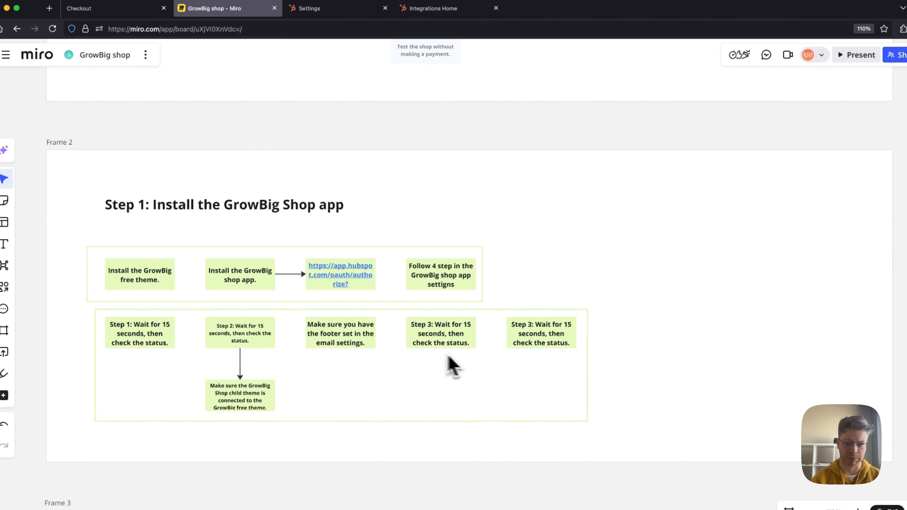
{"action": "left_click", "coordinate": [435, 8]}
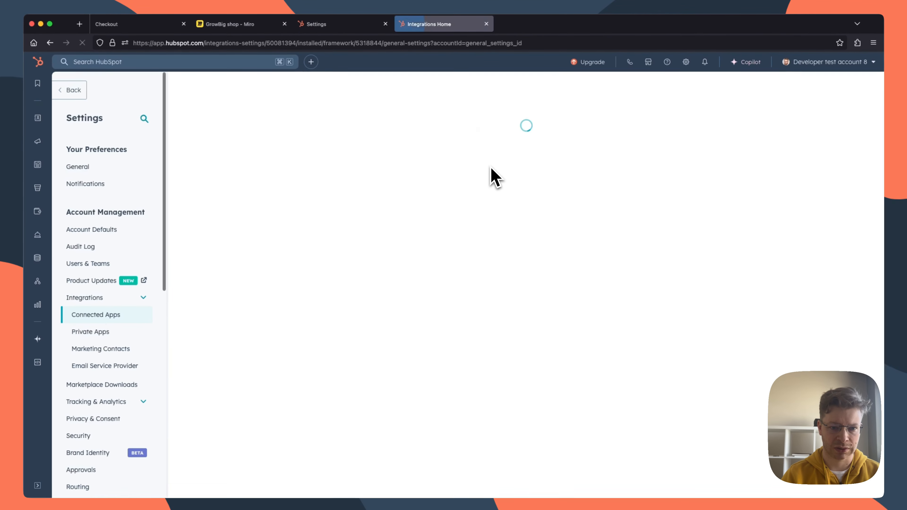
{"action": "scroll", "coordinate": [494, 179], "scroll_direction": "down", "scroll_amount": 2}
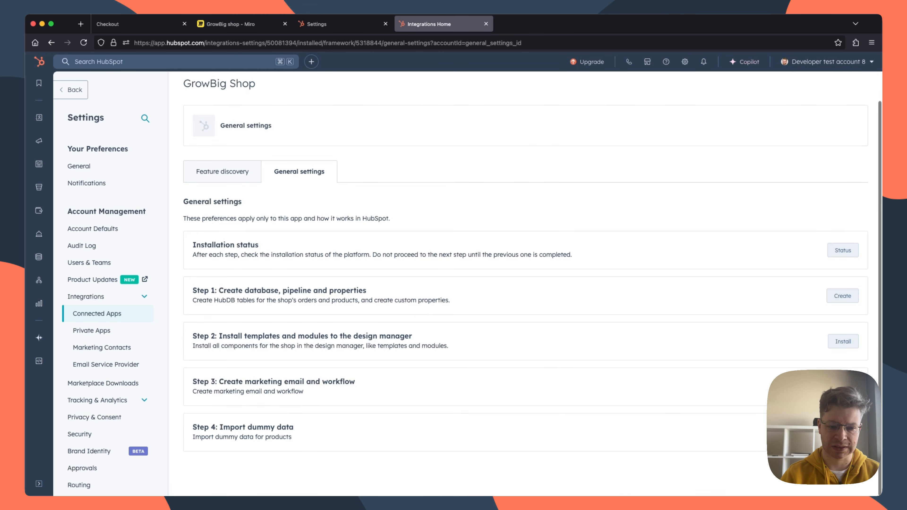
{"action": "scroll", "coordinate": [525, 283], "scroll_direction": "up", "scroll_amount": 1}
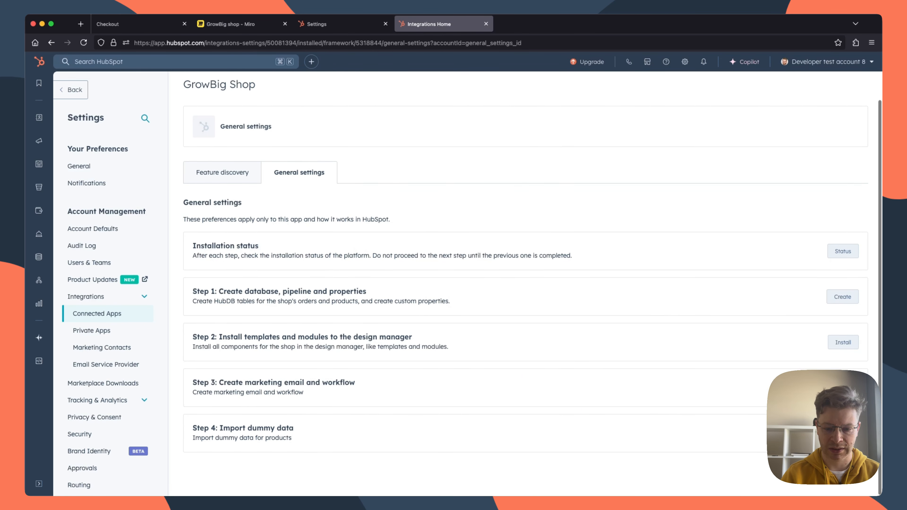
{"action": "scroll", "coordinate": [524, 283], "scroll_direction": "up", "scroll_amount": 2}
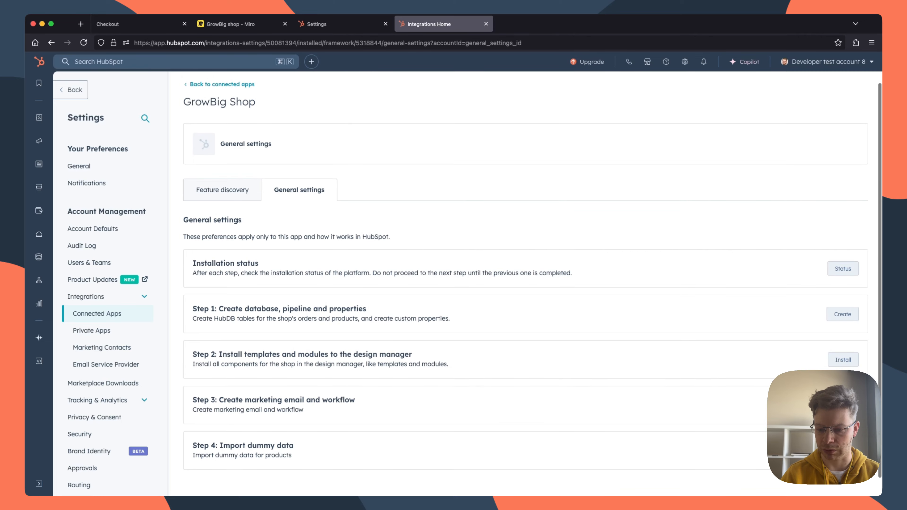
{"action": "left_click", "coordinate": [842, 409]}
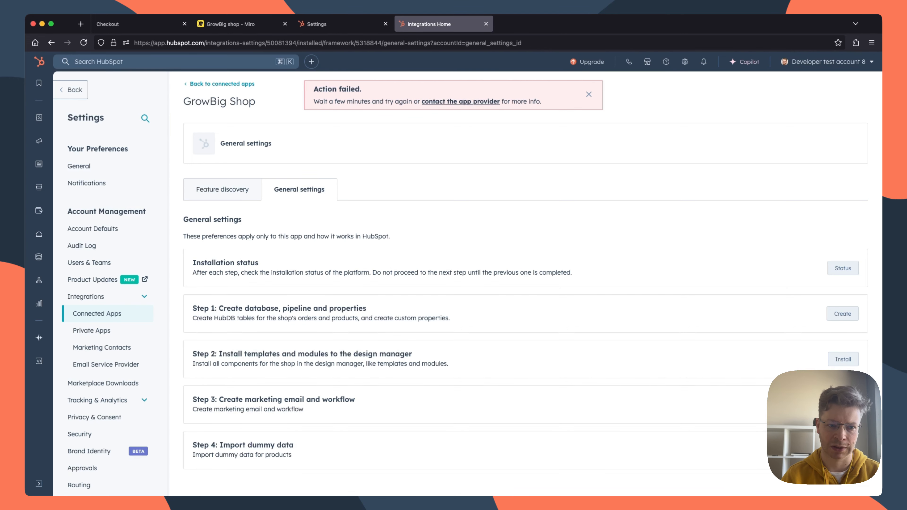
{"action": "left_click", "coordinate": [588, 94]}
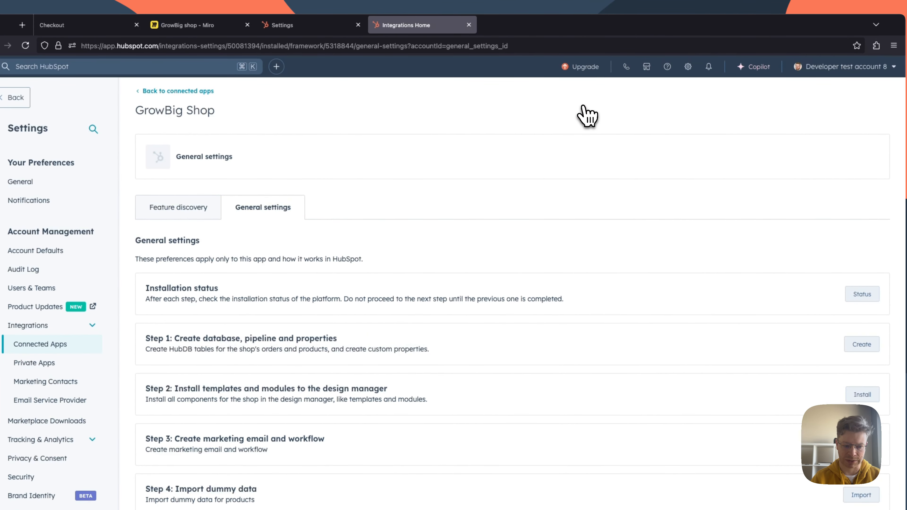
Step: Check the installation status of the GrowBig Shop app for the workflow creation step
{"action": "scroll", "coordinate": [593, 117], "scroll_direction": "down", "scroll_amount": 1}
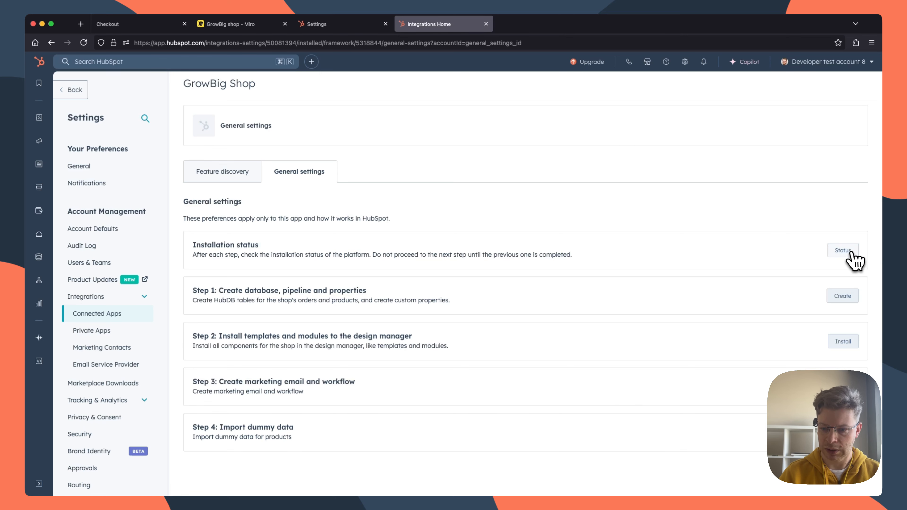
{"action": "left_click", "coordinate": [850, 252]}
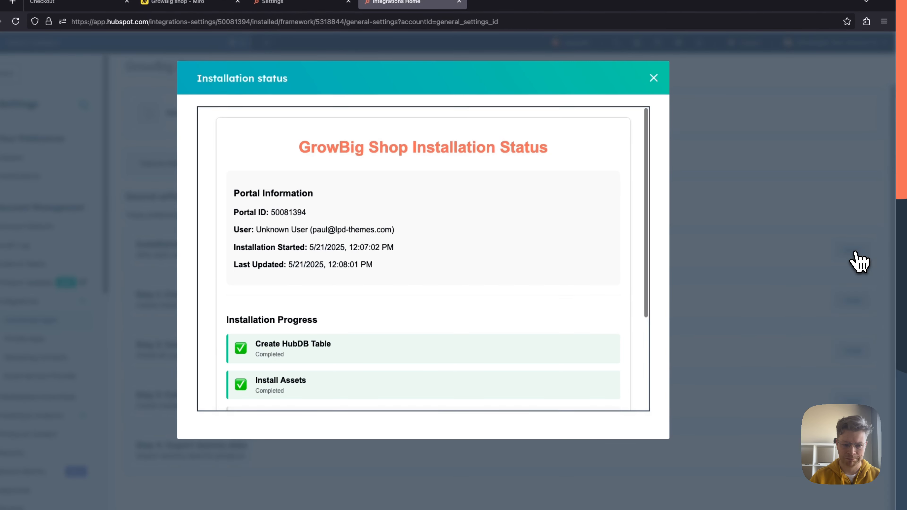
{"action": "scroll", "coordinate": [447, 266], "scroll_direction": "down", "scroll_amount": 3}
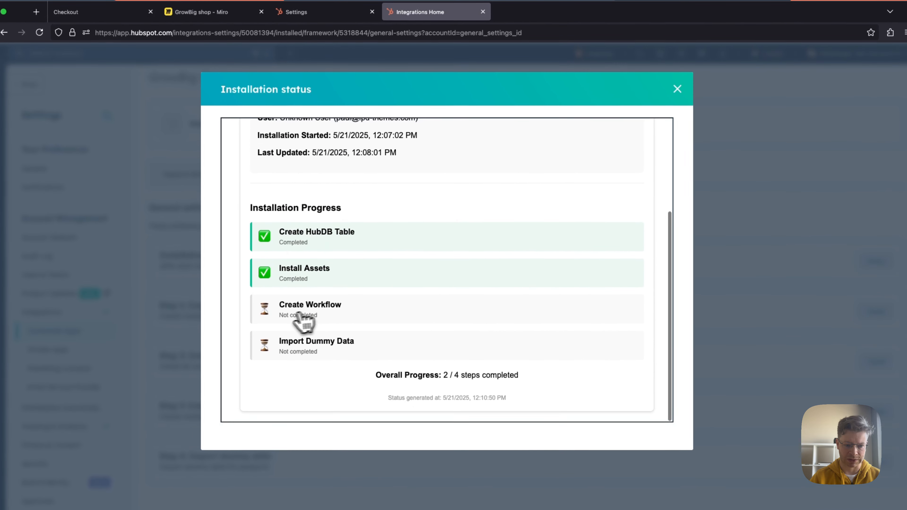
Step: Review the Create Workflow entry in the installation status and return to the GrowBig Shop general settings
{"action": "left_click_drag", "start_coordinate": [285, 314], "coordinate": [280, 308]}
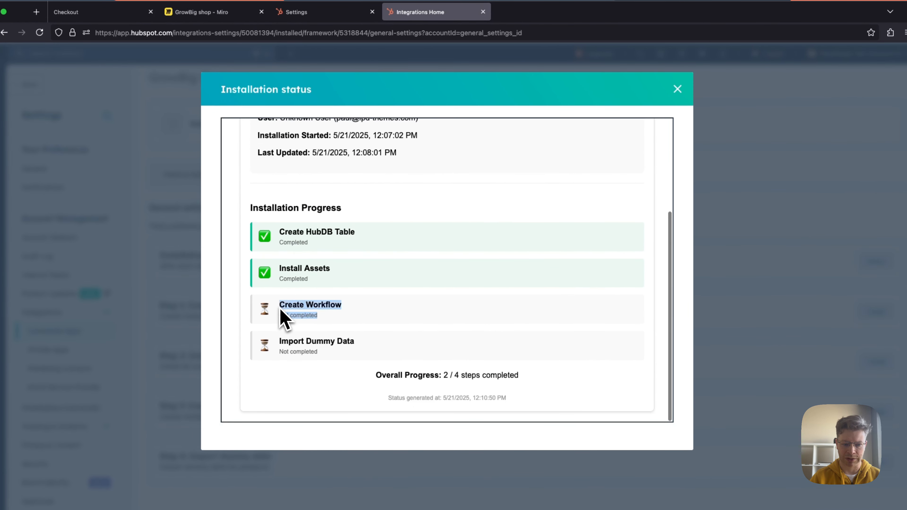
{"action": "left_click", "coordinate": [678, 89]}
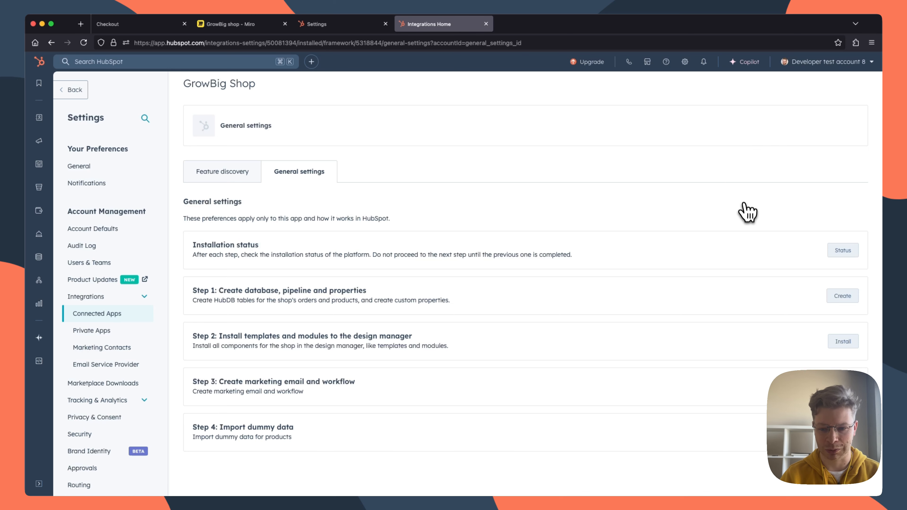
{"action": "scroll", "coordinate": [837, 259], "scroll_direction": "up", "scroll_amount": 1}
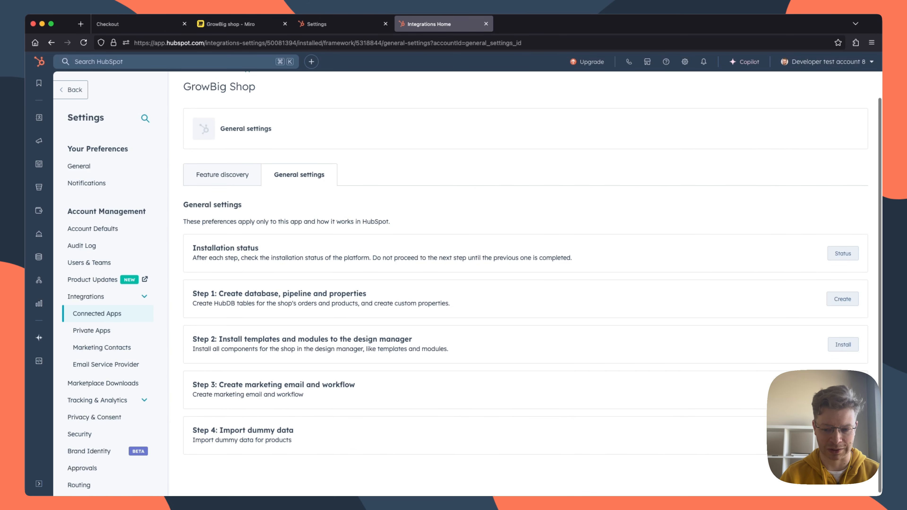
{"action": "scroll", "coordinate": [849, 271], "scroll_direction": "down", "scroll_amount": 1}
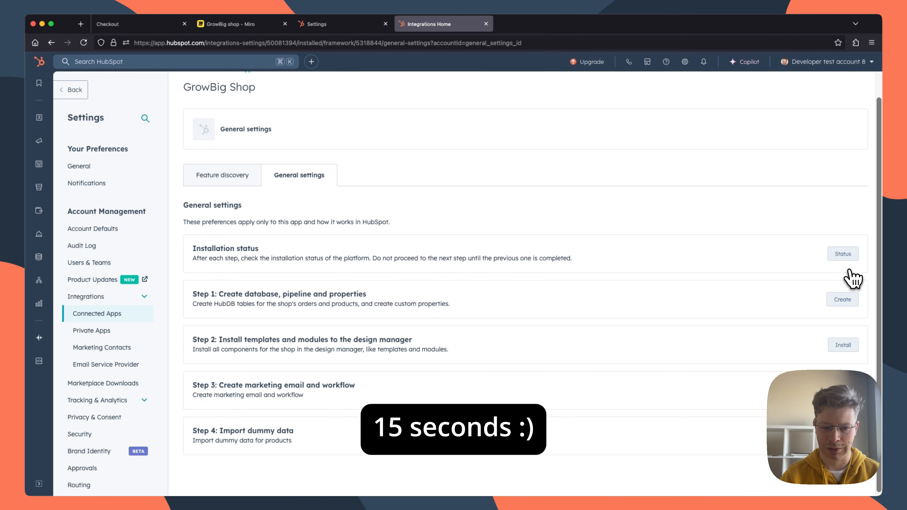
{"action": "scroll", "coordinate": [852, 279], "scroll_direction": "down", "scroll_amount": 1}
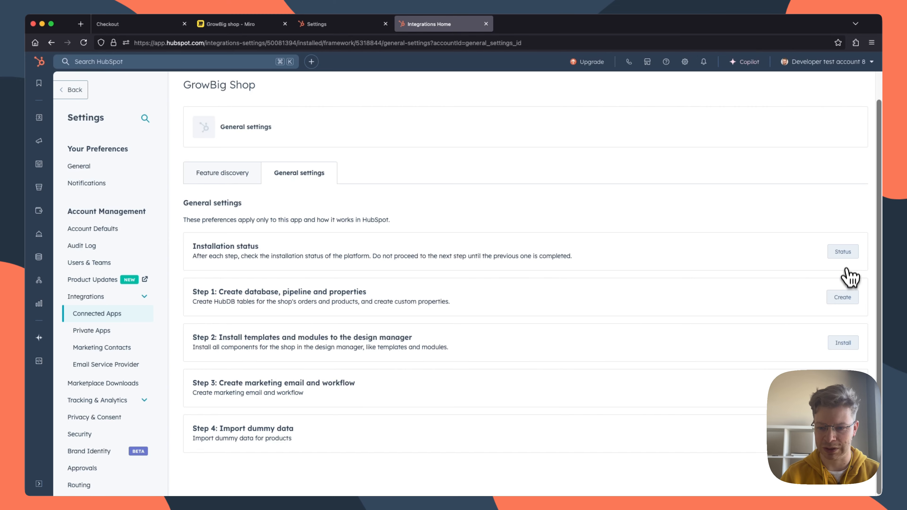
Step: Recheck the installation progress of the GrowBig Shop app after about 15 seconds, and dismiss the failed-action notice
{"action": "left_click", "coordinate": [843, 251]}
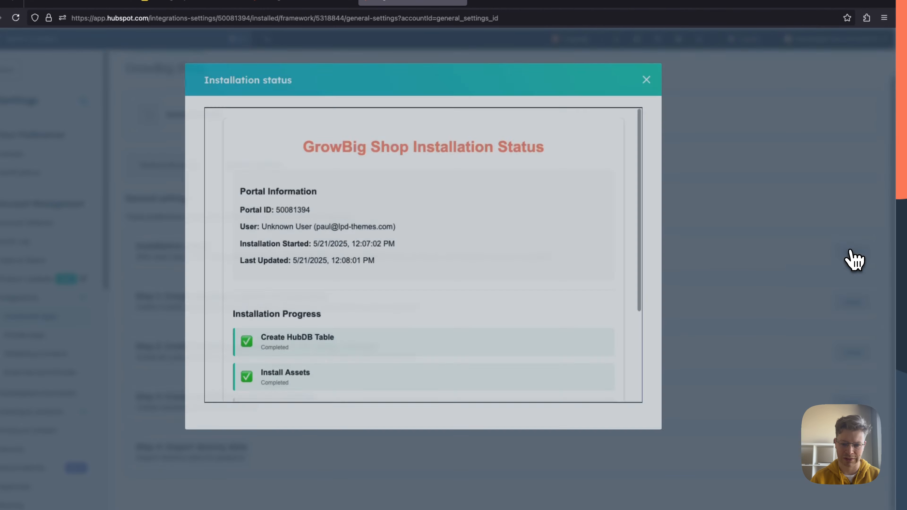
{"action": "scroll", "coordinate": [472, 282], "scroll_direction": "down", "scroll_amount": 3}
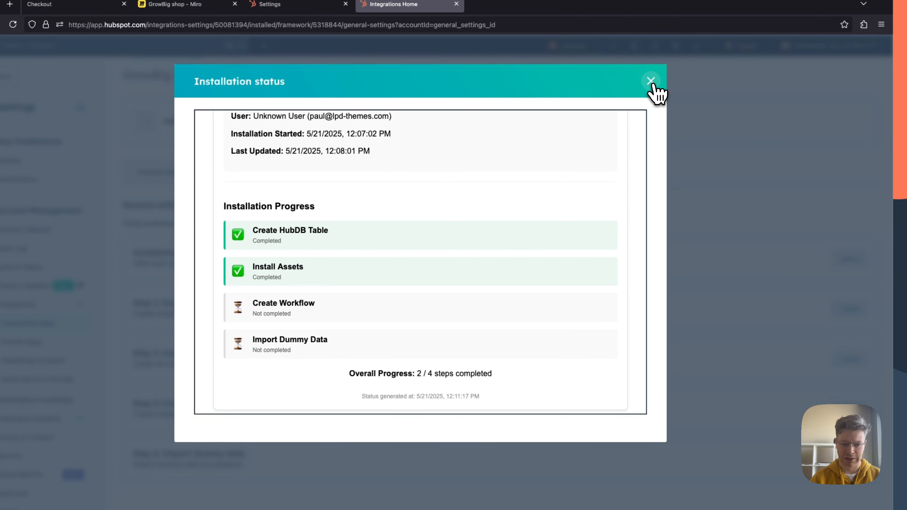
{"action": "left_click", "coordinate": [650, 81]}
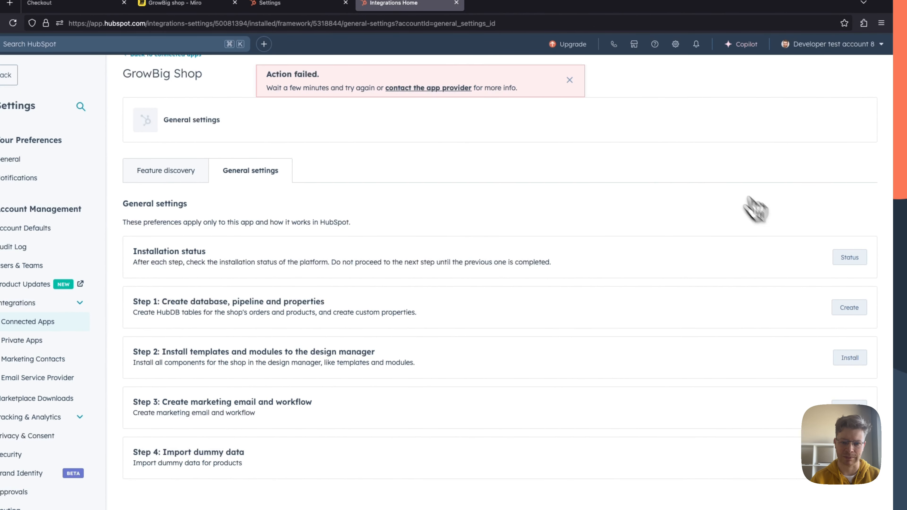
{"action": "left_click", "coordinate": [570, 79]}
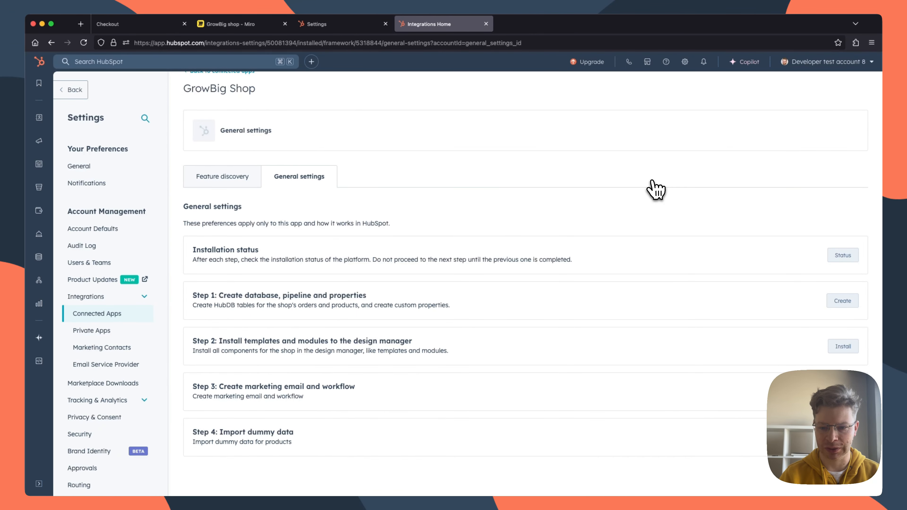
Step: Check the Create Workflow entry in the installation status once more and close the status window
{"action": "left_click", "coordinate": [845, 256]}
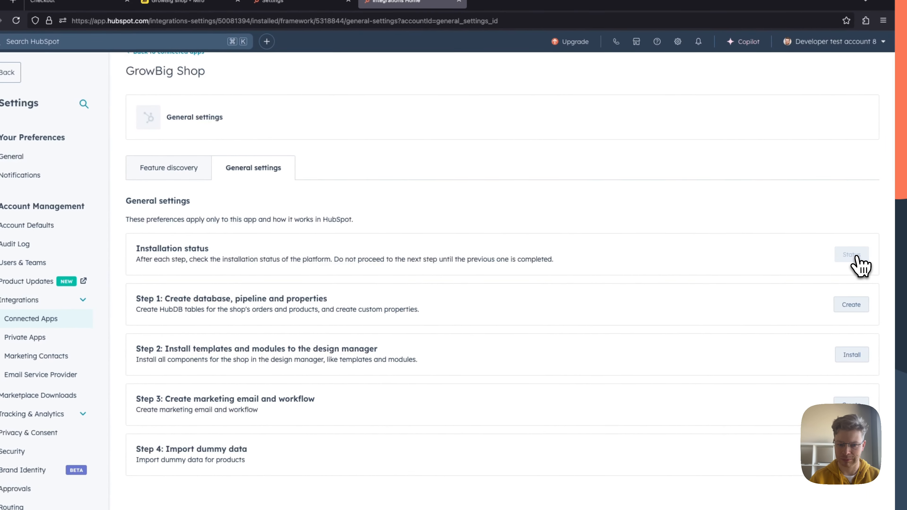
{"action": "scroll", "coordinate": [461, 264], "scroll_direction": "down", "scroll_amount": 3}
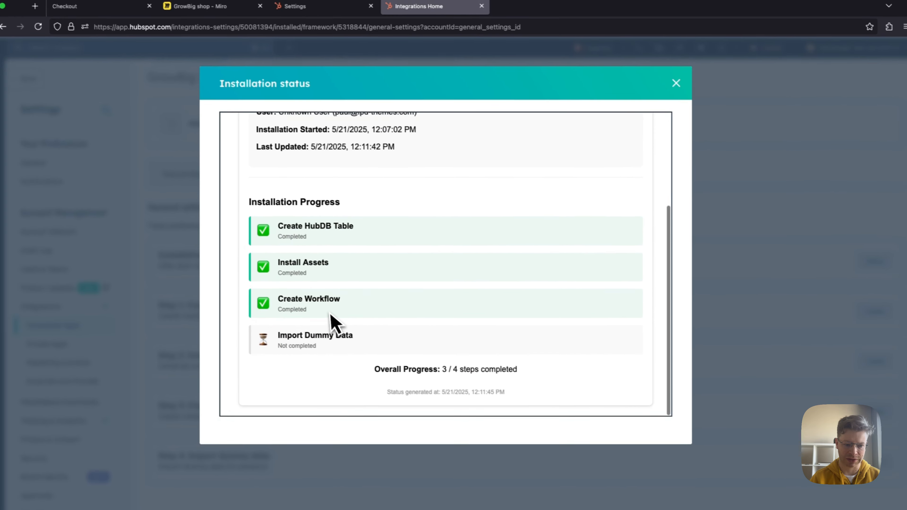
{"action": "left_click_drag", "start_coordinate": [330, 314], "coordinate": [281, 300]}
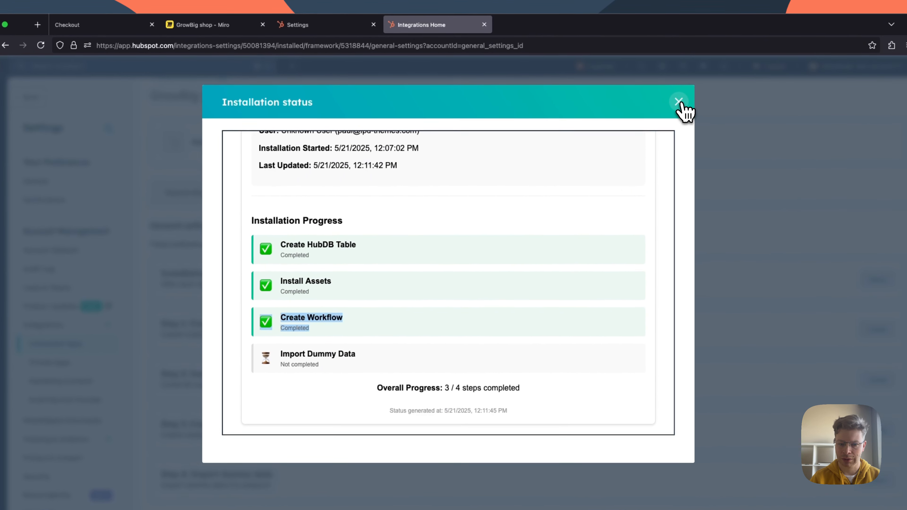
{"action": "left_click", "coordinate": [678, 102]}
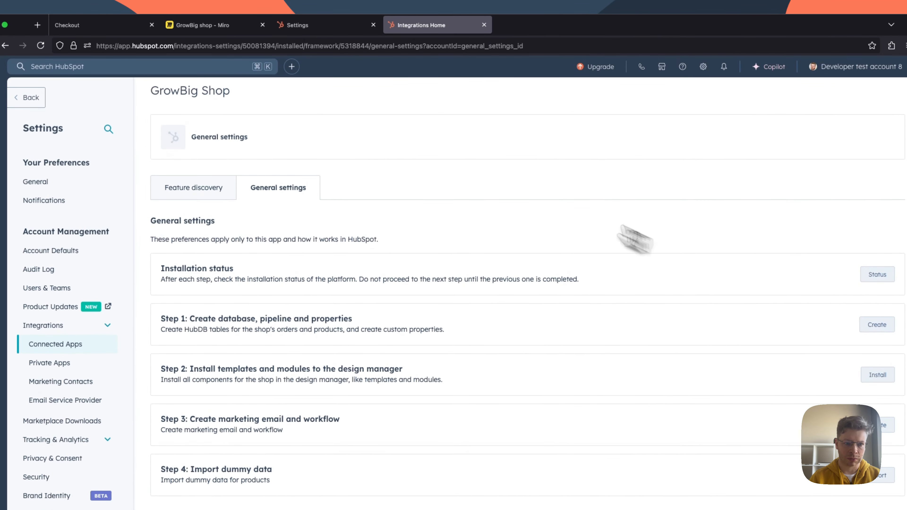
Step: Check the final setup note on the Miro board, and review the app's installation status for the dummy data import
{"action": "left_click", "coordinate": [225, 25]}
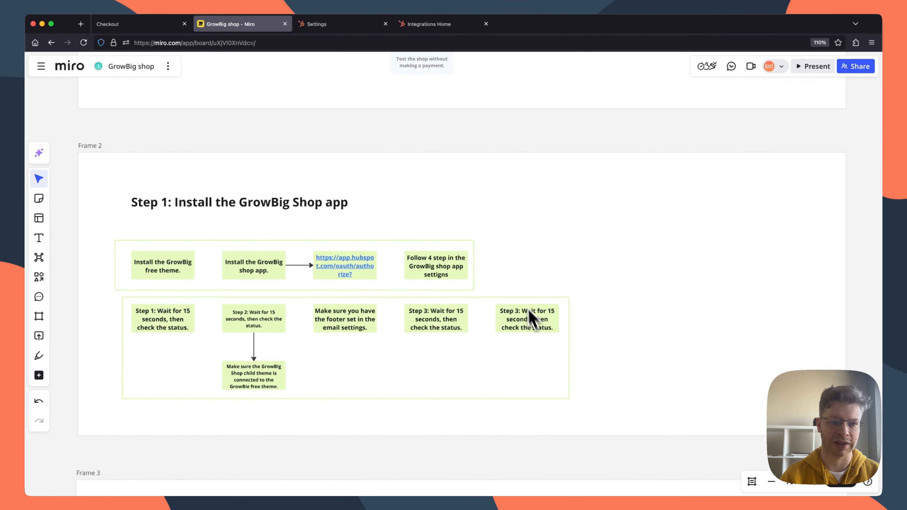
{"action": "left_click", "coordinate": [425, 24]}
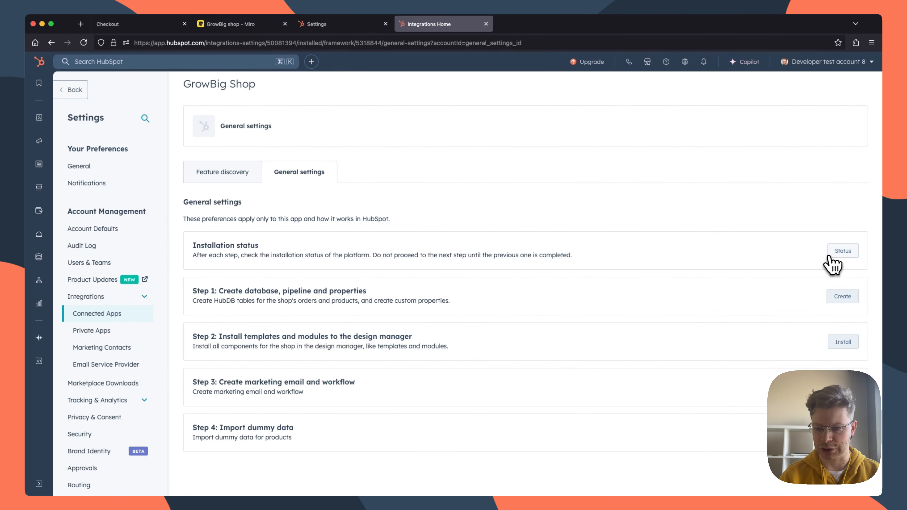
{"action": "left_click", "coordinate": [842, 252]}
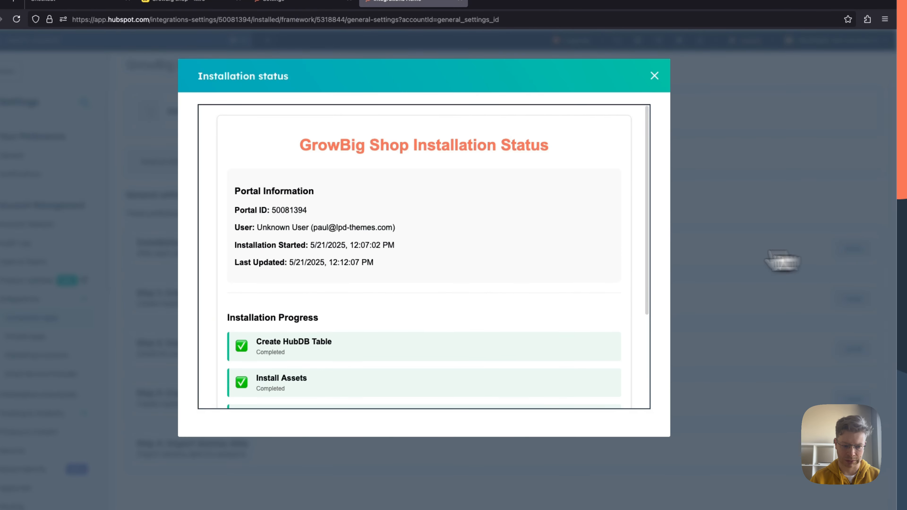
{"action": "scroll", "coordinate": [488, 259], "scroll_direction": "down", "scroll_amount": 5}
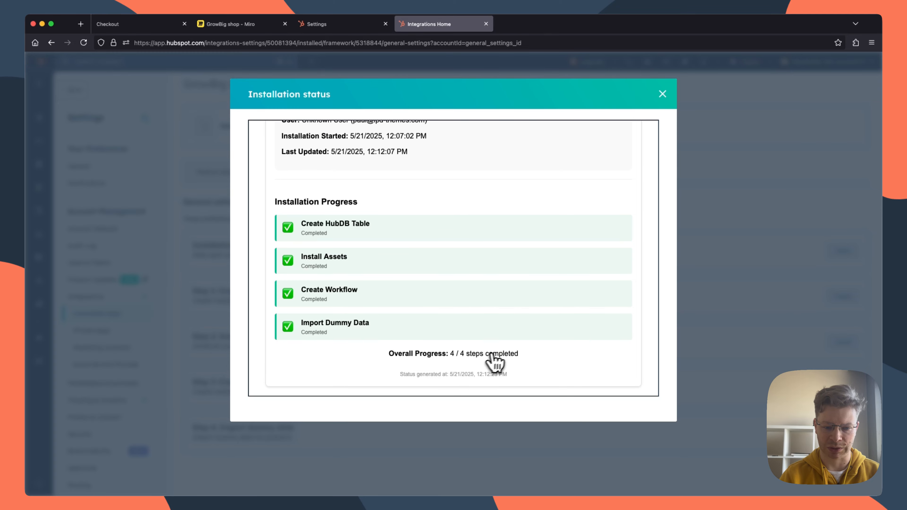
{"action": "left_click", "coordinate": [663, 94]}
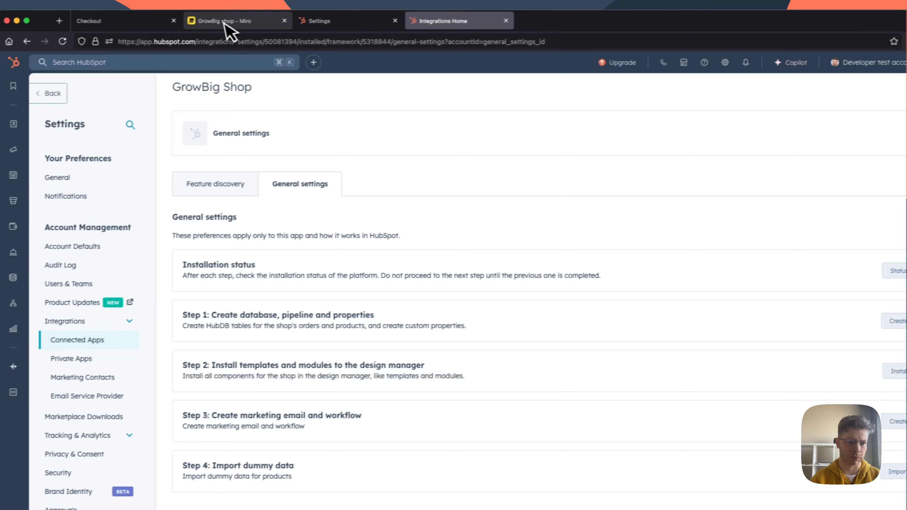
Step: Review the "Step 2: Setup shop pages" frame on the Miro board and close the Integrations Home page
{"action": "left_click", "coordinate": [229, 21]}
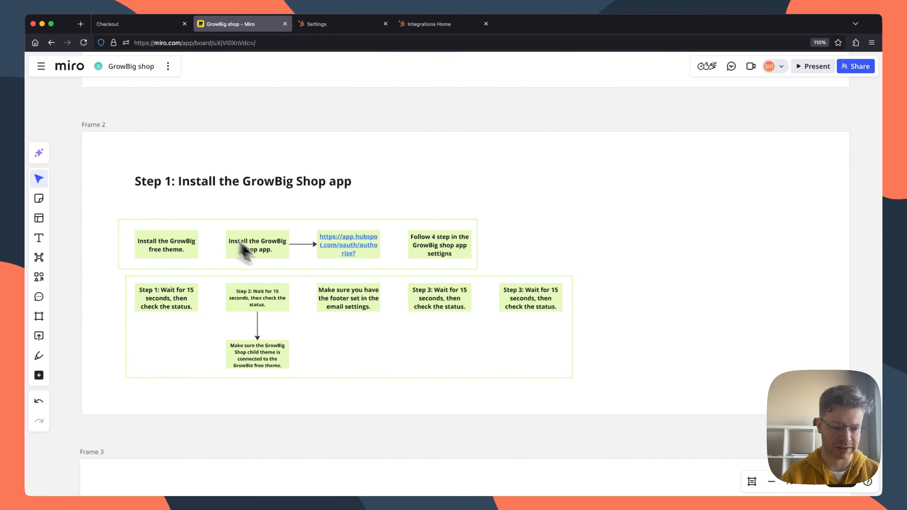
{"action": "scroll", "coordinate": [214, 235], "scroll_direction": "down", "scroll_amount": 3}
{"action": "scroll", "coordinate": [203, 235], "scroll_direction": "up", "scroll_amount": 2}
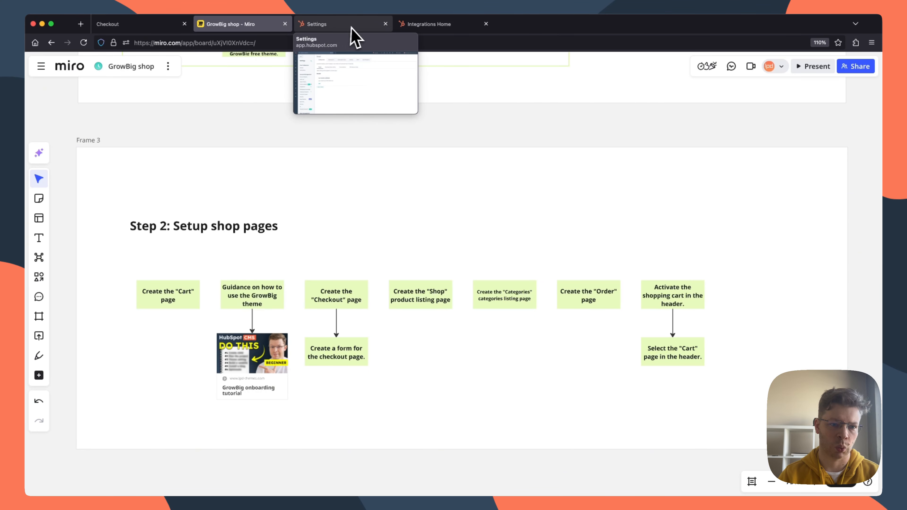
{"action": "left_click", "coordinate": [486, 24]}
{"action": "left_click", "coordinate": [338, 24]}
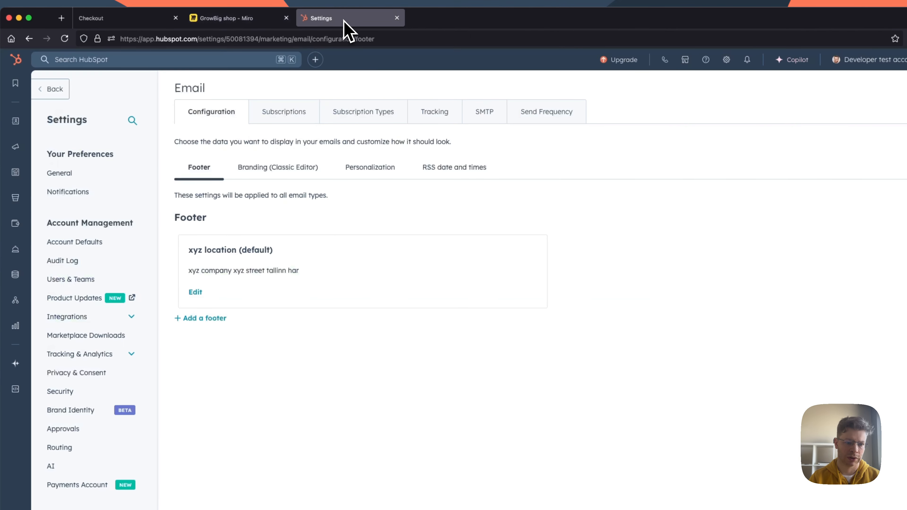
{"action": "left_click", "coordinate": [239, 23]}
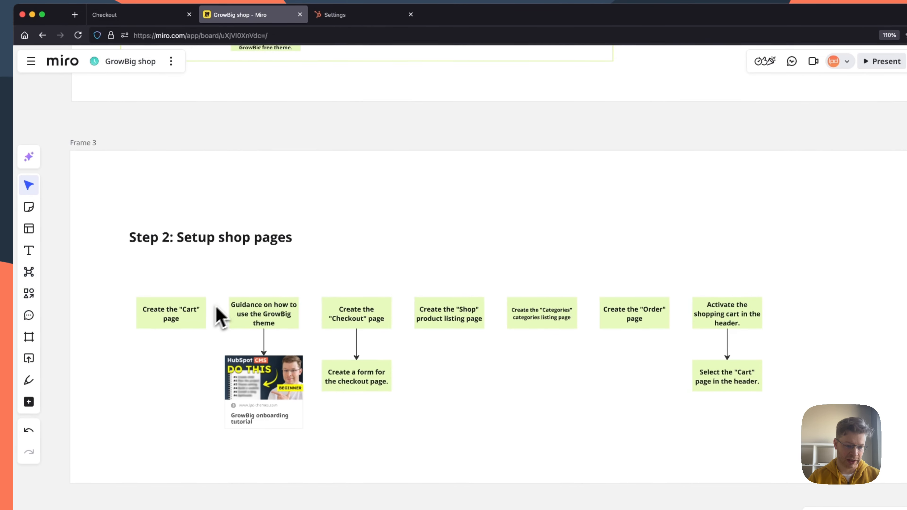
Step: Open the website pages in HubSpot and create a page named "Cart" on the default hs-sites.com website
{"action": "left_click", "coordinate": [338, 14]}
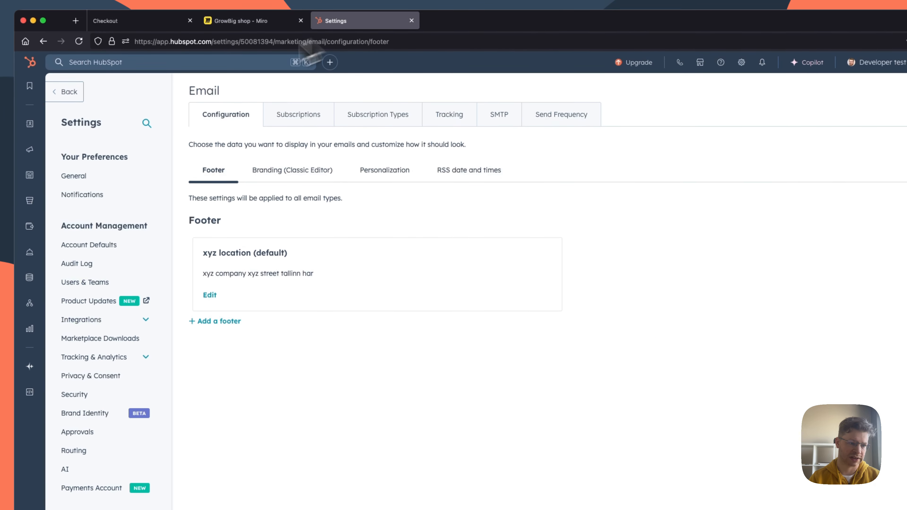
{"action": "left_click", "coordinate": [77, 178]}
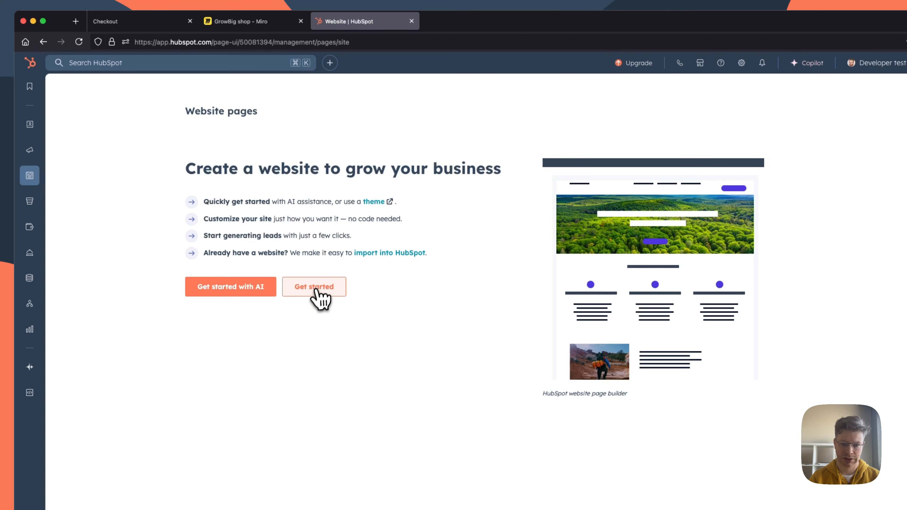
{"action": "left_click", "coordinate": [320, 298]}
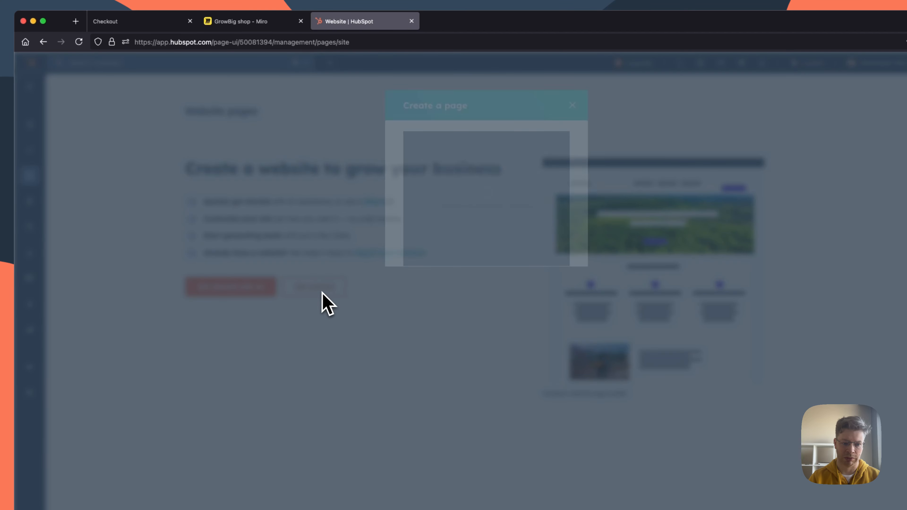
{"action": "left_click", "coordinate": [433, 197]}
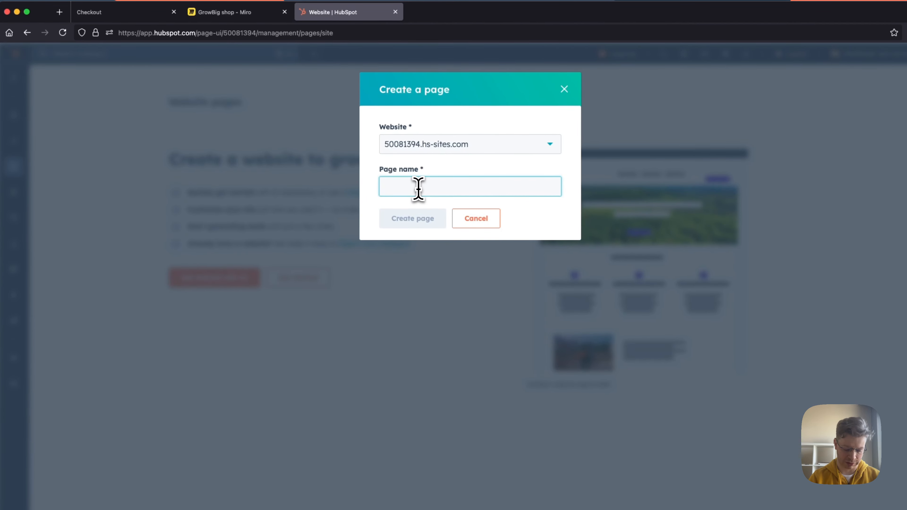
{"action": "type", "text": "Cart"}
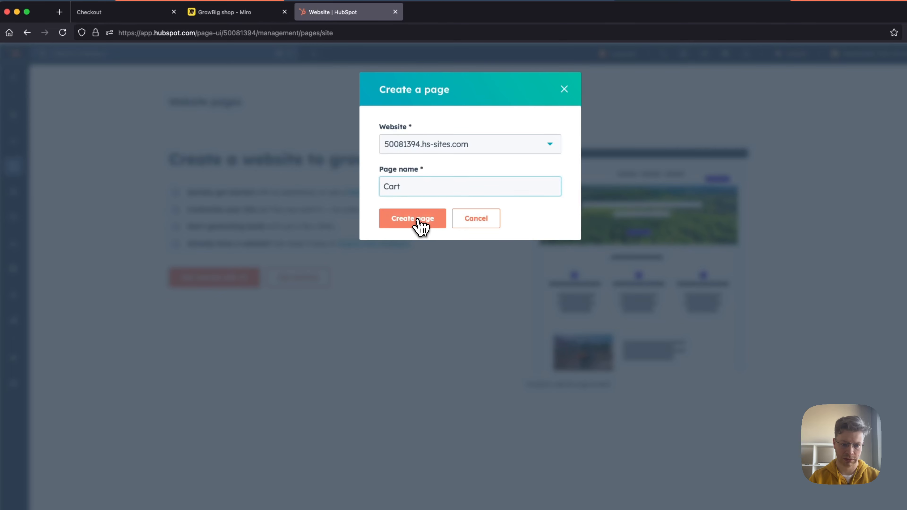
{"action": "left_click", "coordinate": [417, 218]}
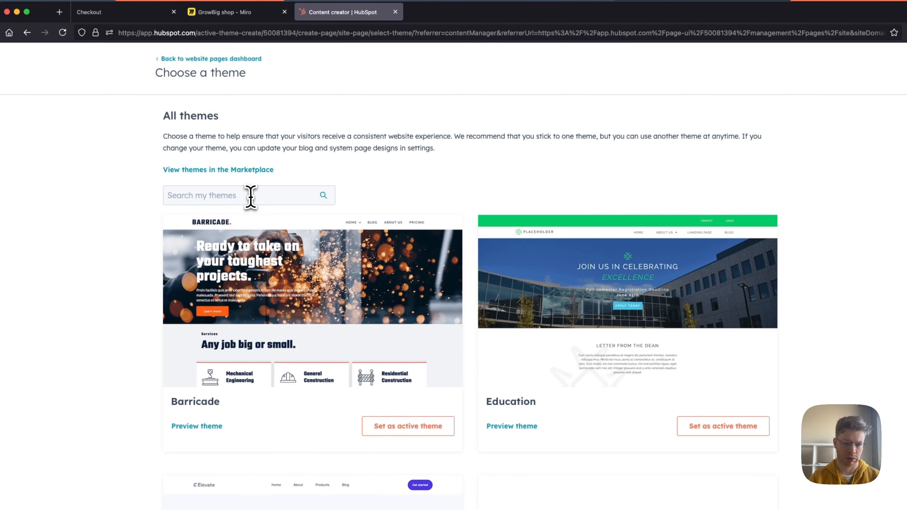
{"action": "left_click", "coordinate": [251, 196]}
{"action": "type", "text": "ca"}
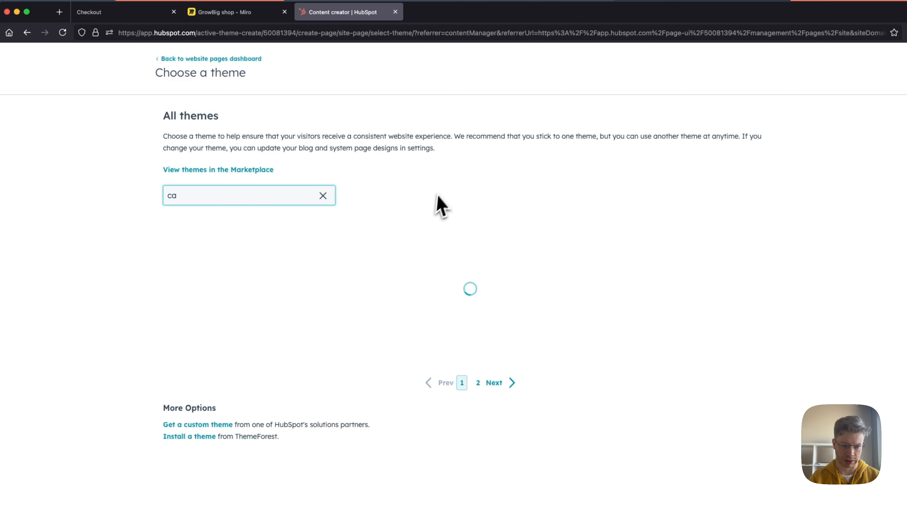
{"action": "left_click", "coordinate": [323, 212]}
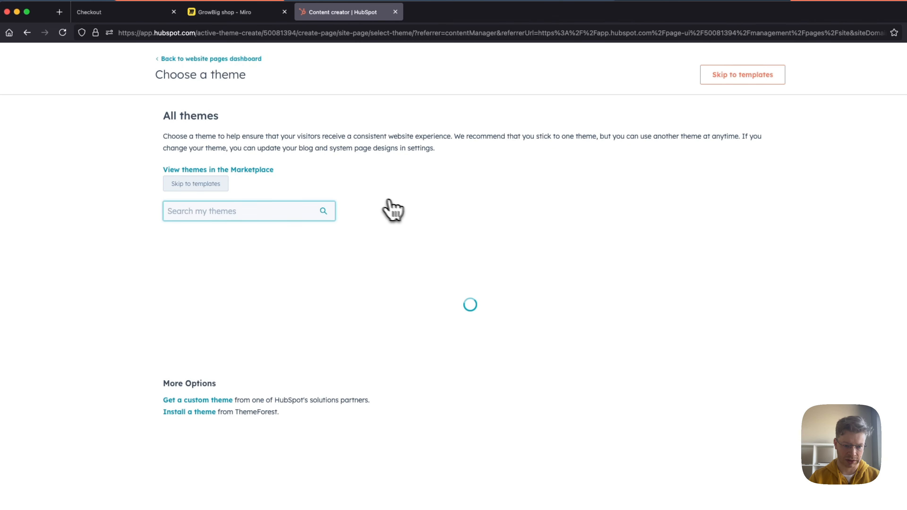
Step: Find the GrowBig Shop child theme in the theme list and set it as the active theme
{"action": "scroll", "coordinate": [385, 215], "scroll_direction": "down", "scroll_amount": 10}
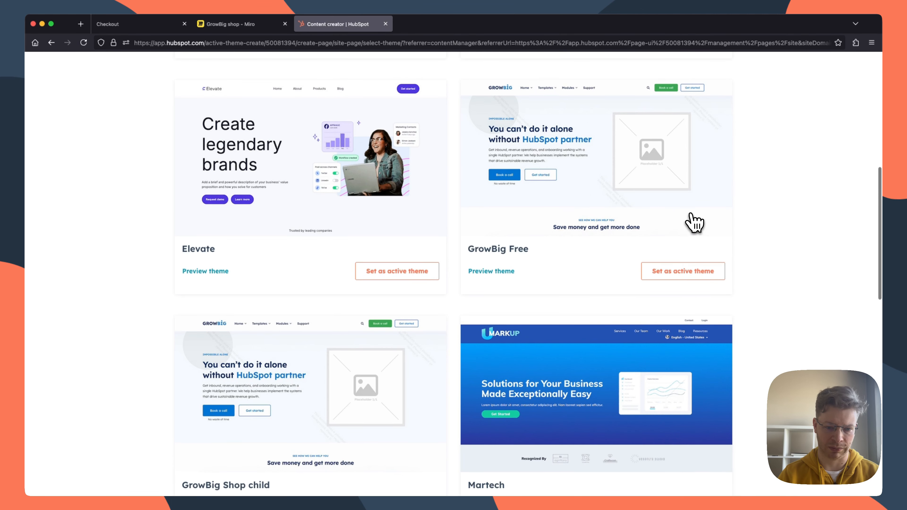
{"action": "scroll", "coordinate": [692, 223], "scroll_direction": "down", "scroll_amount": 3}
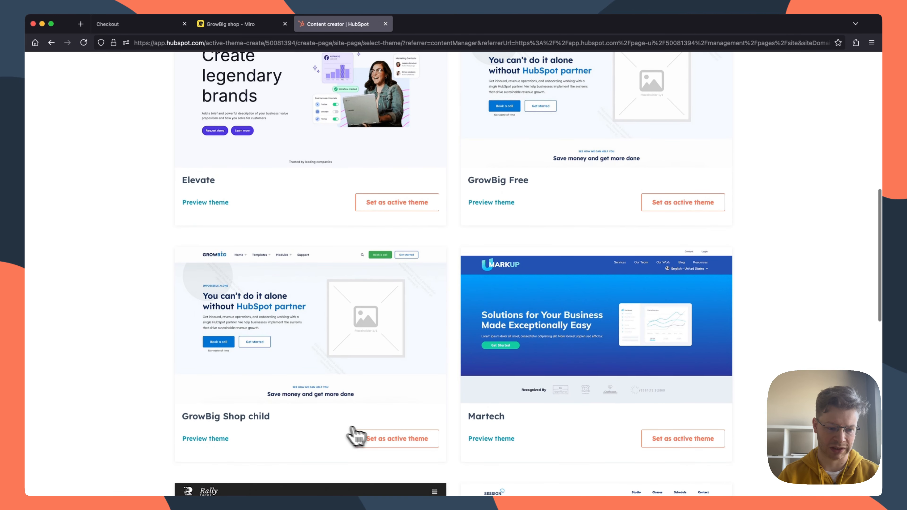
{"action": "left_click", "coordinate": [397, 440]}
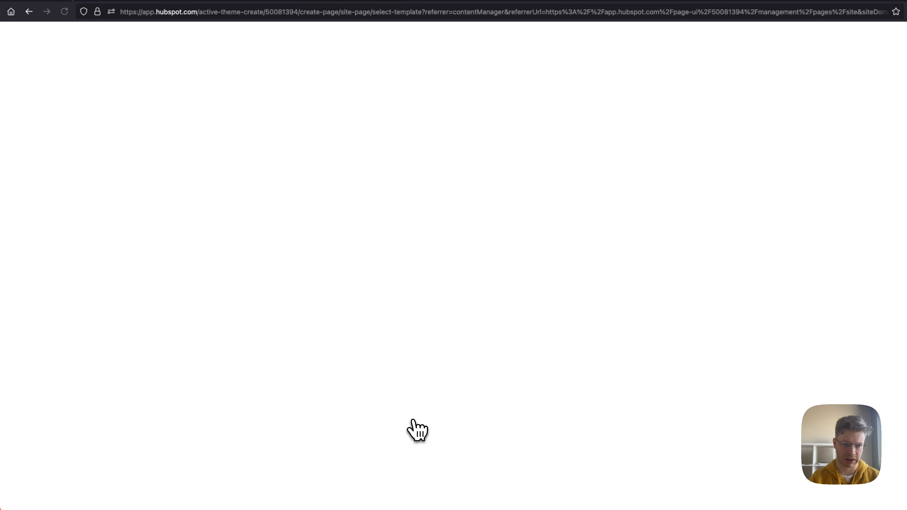
Step: Search the GrowBig Shop child theme templates for "cart" and create the page from the "Shop, shopping cart" template
{"action": "left_click", "coordinate": [258, 143]}
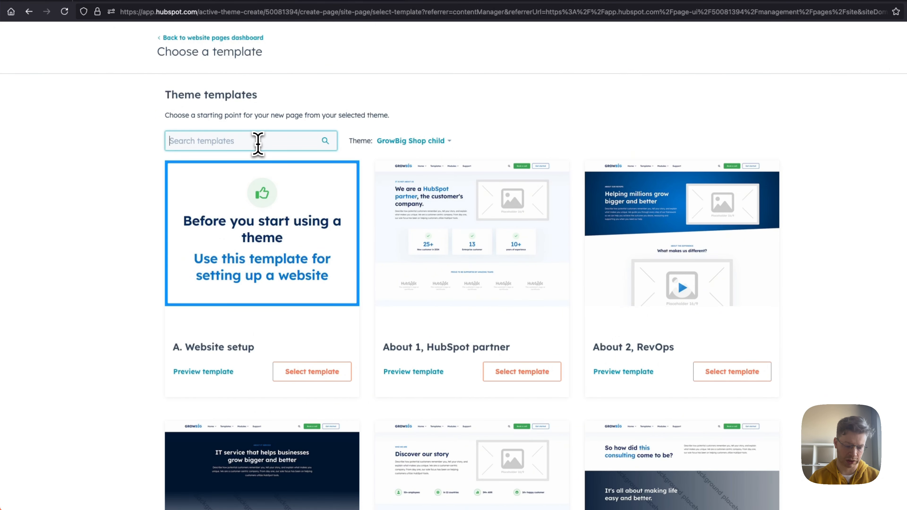
{"action": "type", "text": "car"}
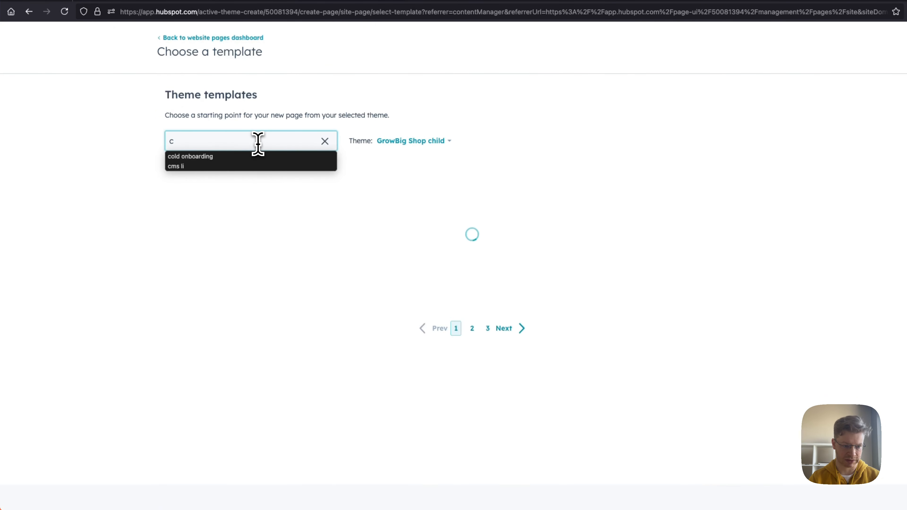
{"action": "type", "text": "t"}
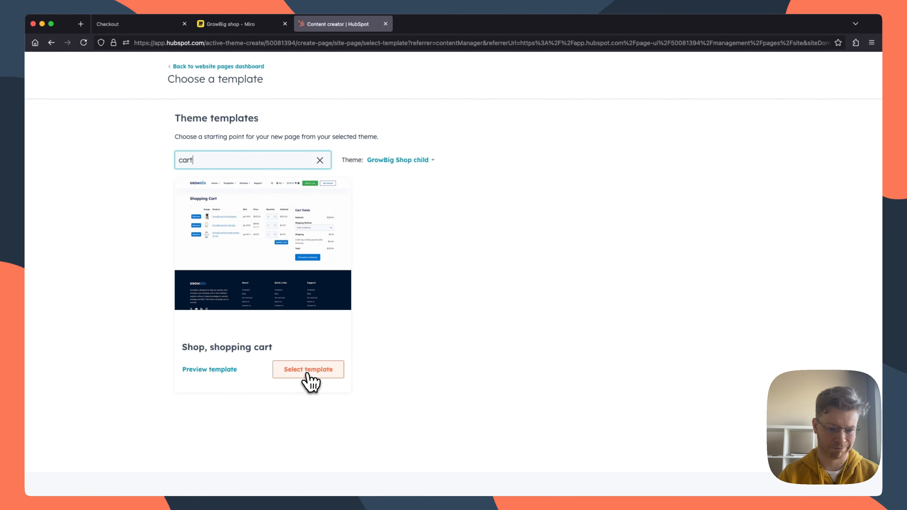
{"action": "left_click", "coordinate": [307, 371]}
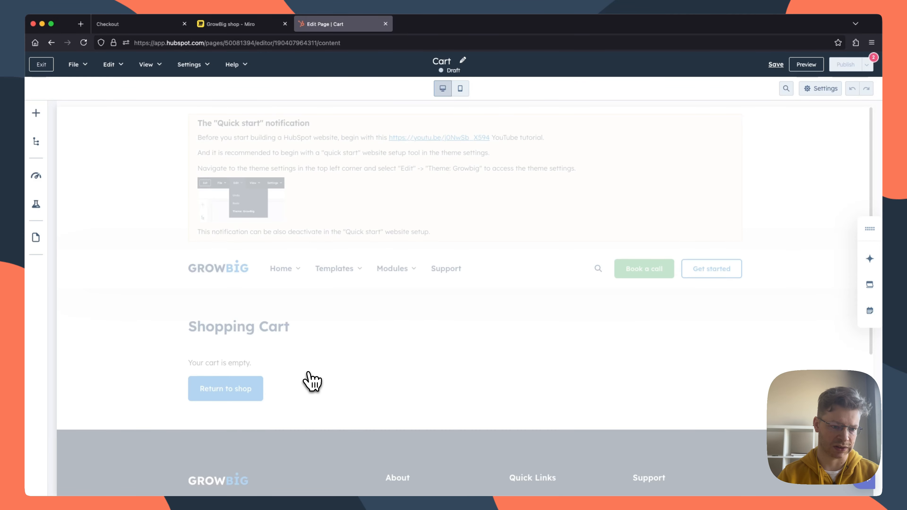
{"action": "scroll", "coordinate": [313, 381], "scroll_direction": "down", "scroll_amount": 2}
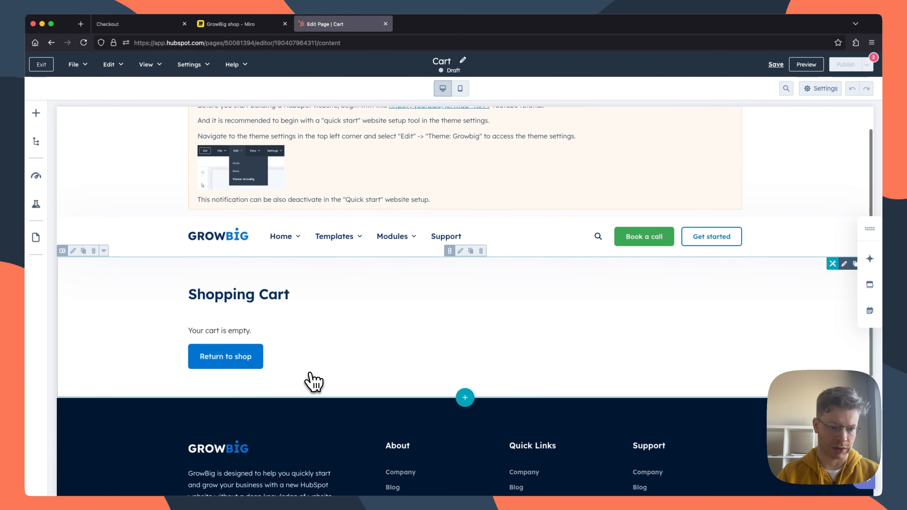
{"action": "scroll", "coordinate": [313, 382], "scroll_direction": "up", "scroll_amount": 2}
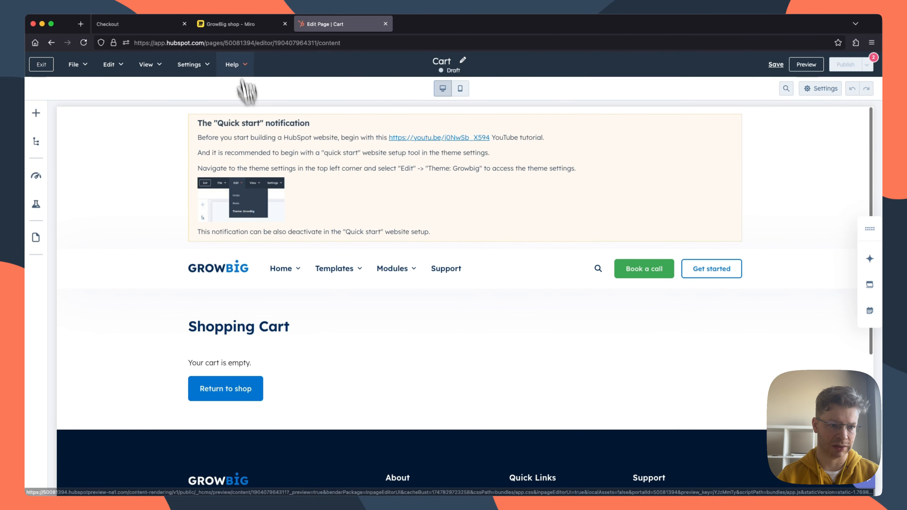
Step: Review the GrowBig theme guidance note and its onboarding tutorial in the "Step 2: Setup shop pages" frame on the Miro board
{"action": "left_click", "coordinate": [246, 24]}
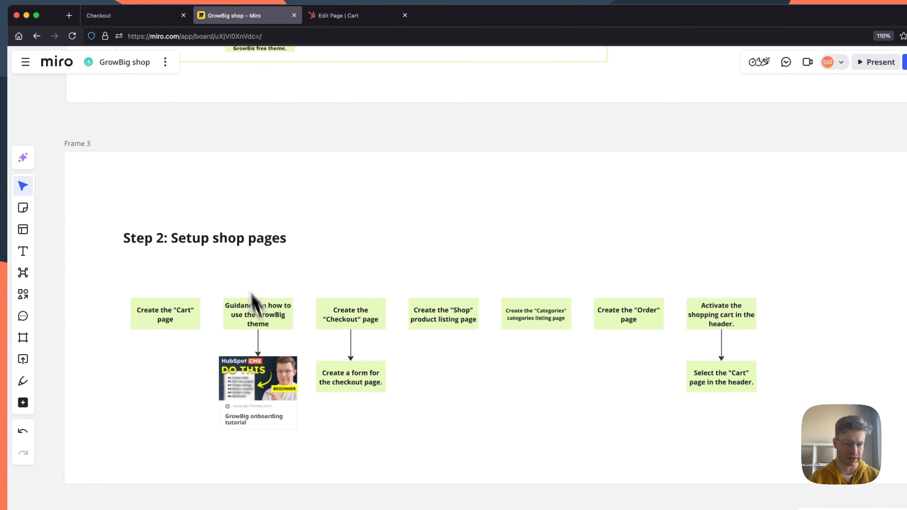
{"action": "left_click", "coordinate": [330, 17]}
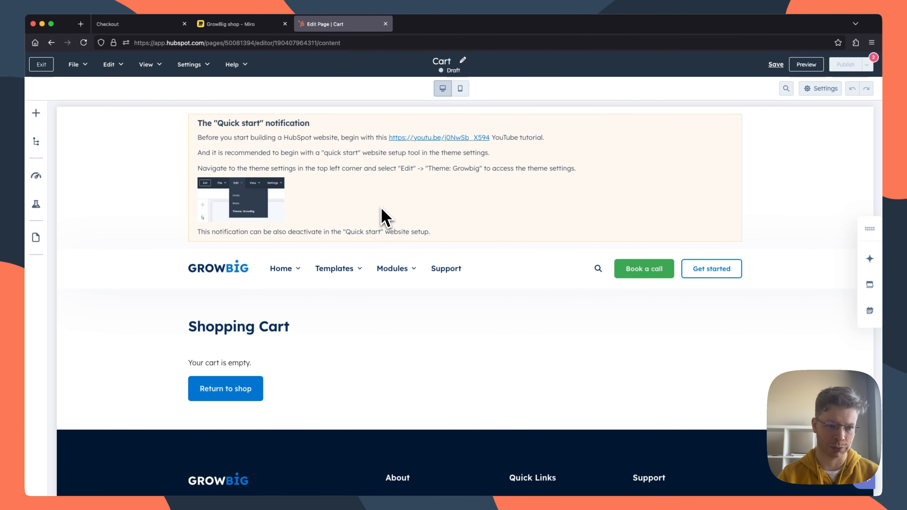
{"action": "left_click", "coordinate": [236, 25]}
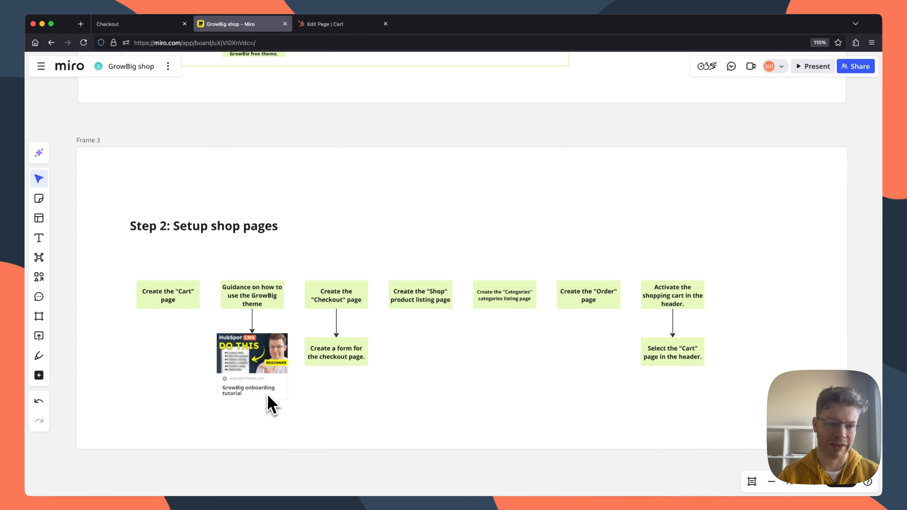
Step: Return to the Cart page in HubSpot, turn off the "Quick start" notification in the GrowBig Shop child theme settings, and publish the theme
{"action": "mouse_move", "coordinate": [330, 27]}
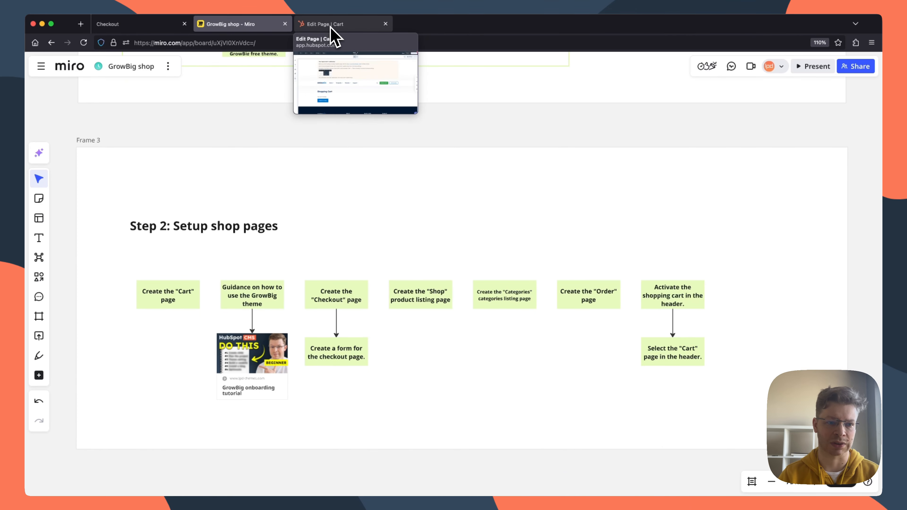
{"action": "left_click", "coordinate": [330, 26]}
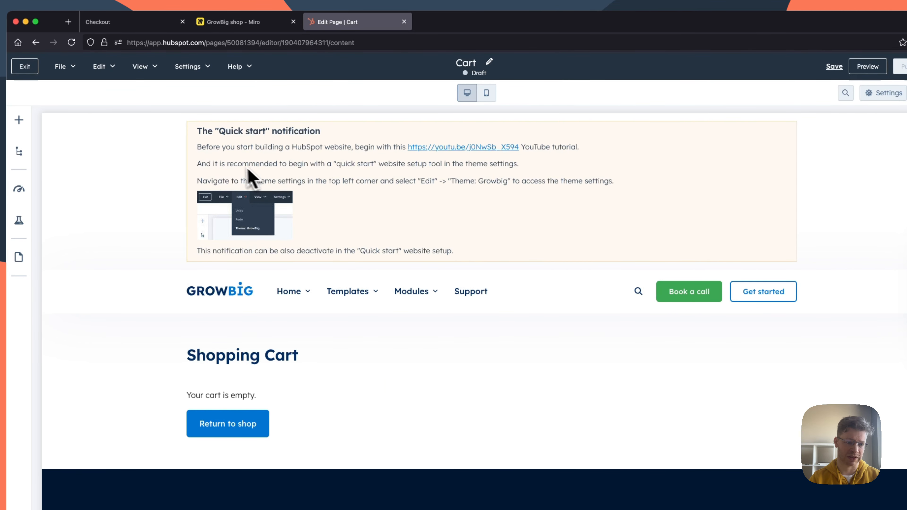
{"action": "left_click", "coordinate": [104, 69]}
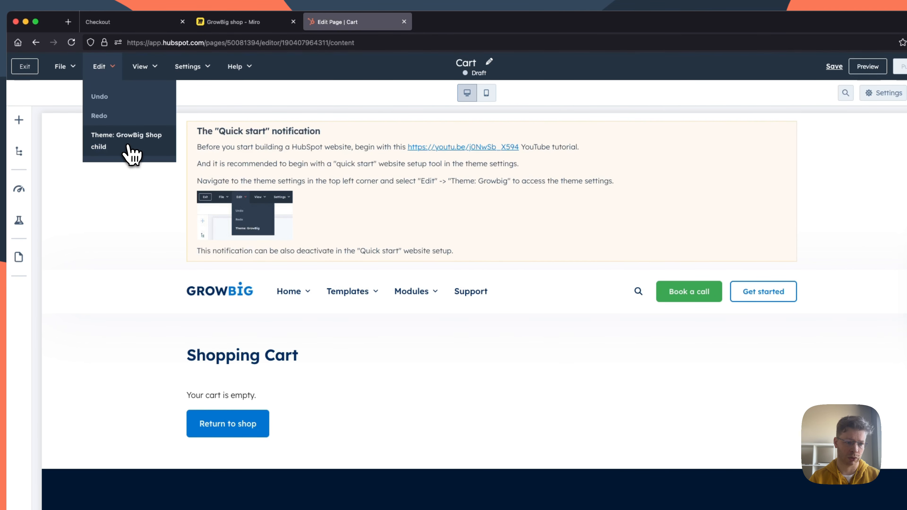
{"action": "left_click", "coordinate": [120, 142]}
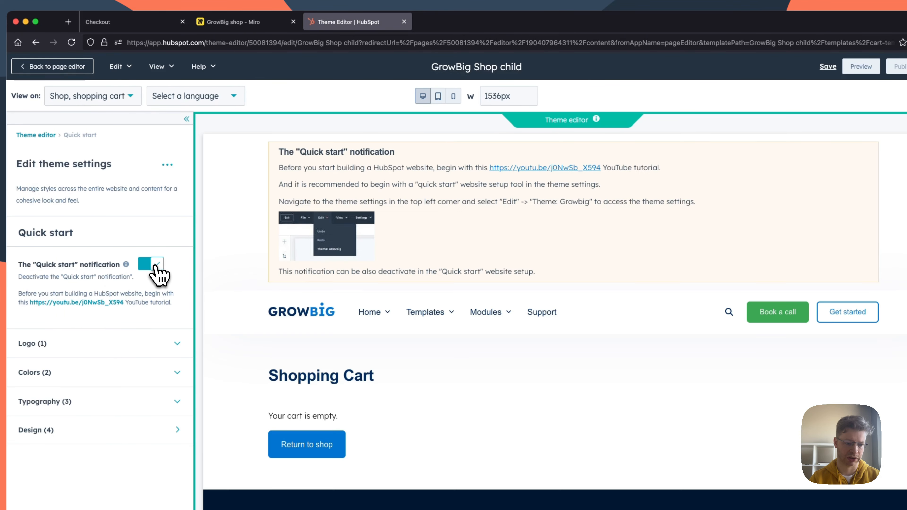
{"action": "left_click", "coordinate": [156, 267]}
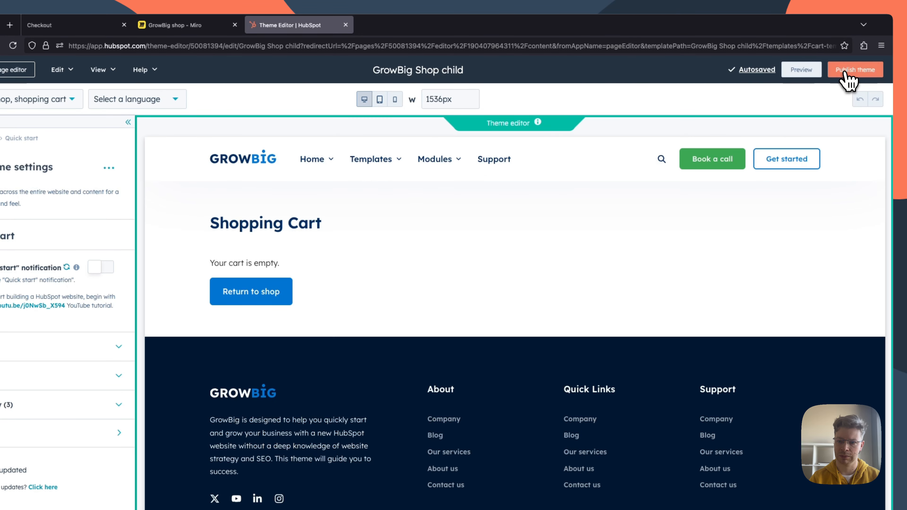
{"action": "left_click", "coordinate": [848, 73]}
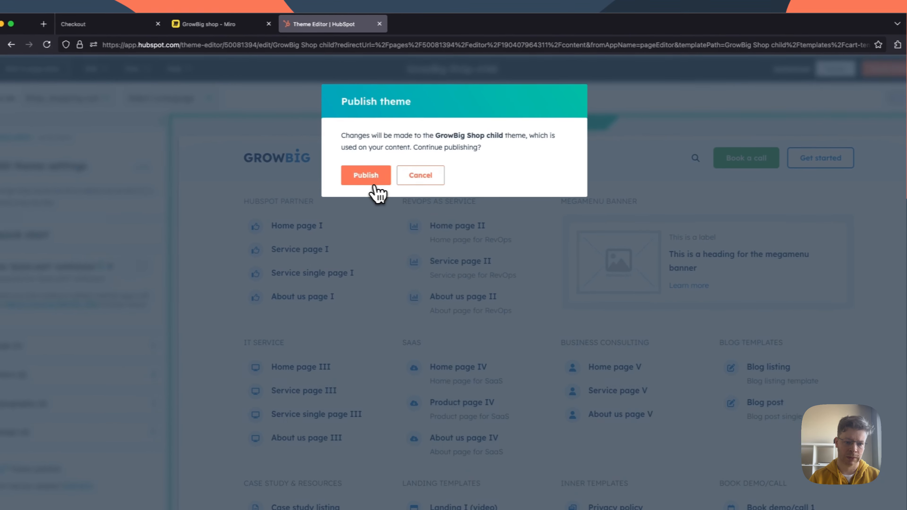
{"action": "left_click", "coordinate": [333, 176]}
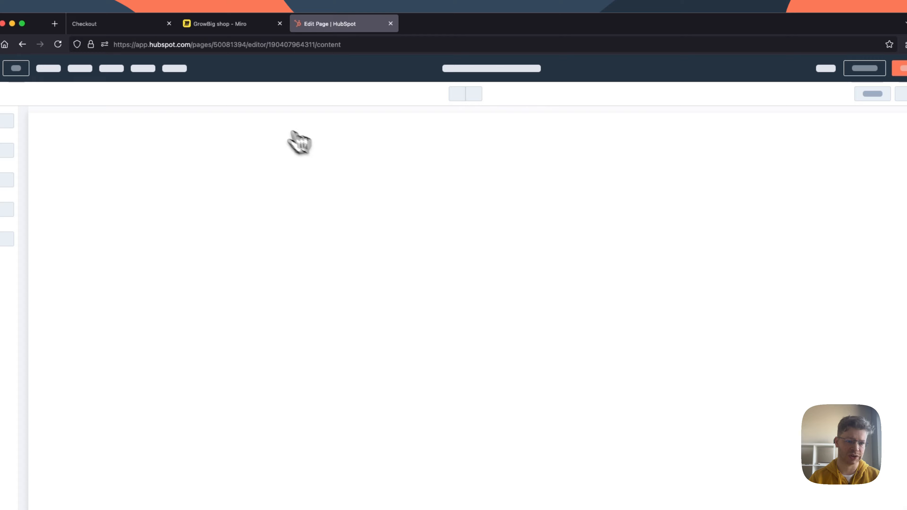
Step: Check the Miro board for the page setup steps, and set the page title to "Cart" in the Cart page's general settings in HubSpot
{"action": "mouse_move", "coordinate": [214, 25]}
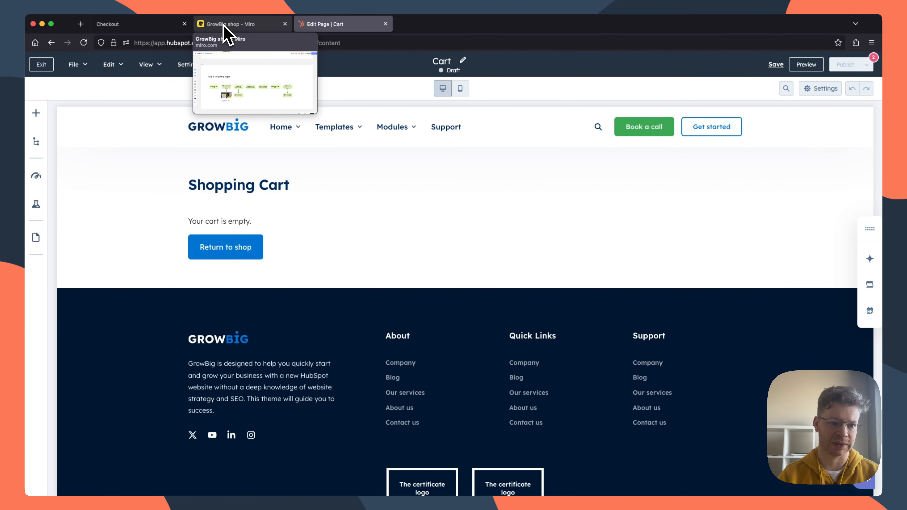
{"action": "left_click", "coordinate": [224, 25]}
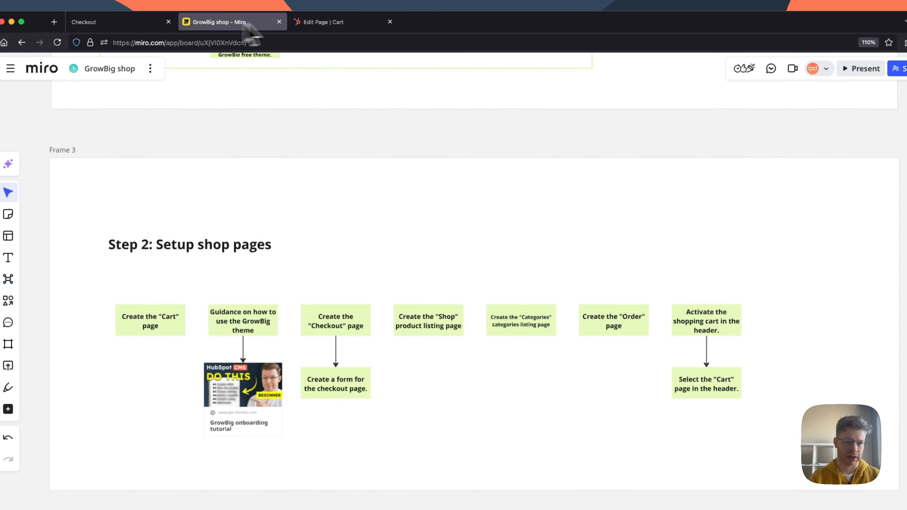
{"action": "left_click", "coordinate": [317, 24]}
{"action": "left_click", "coordinate": [177, 67]}
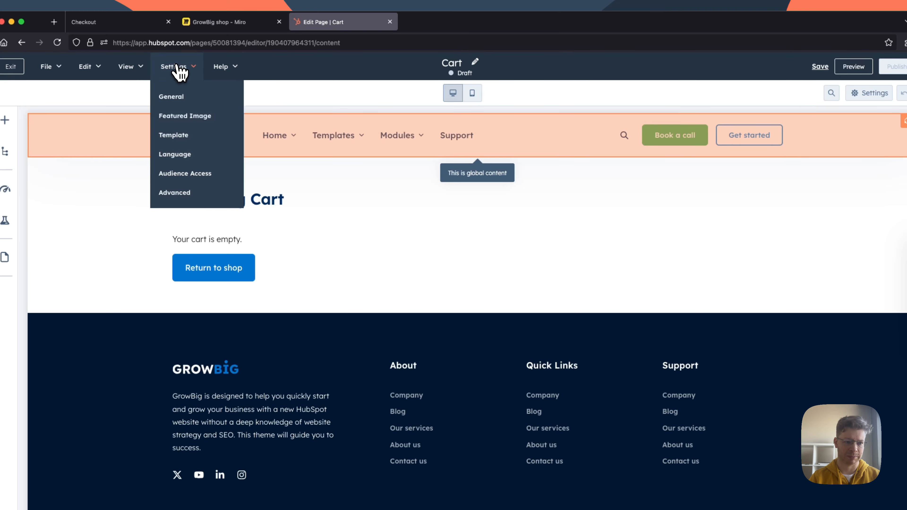
{"action": "left_click", "coordinate": [175, 98]}
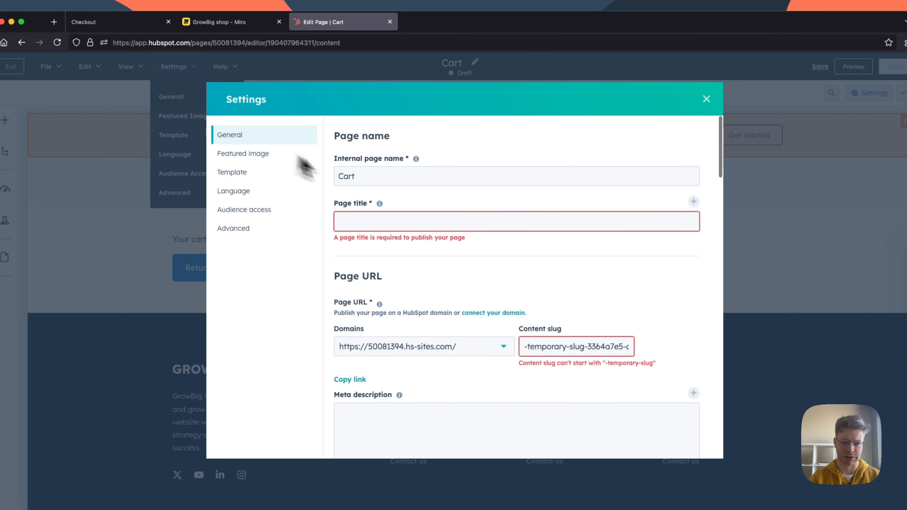
{"action": "left_click", "coordinate": [374, 224]}
{"action": "type", "text": "Cart"}
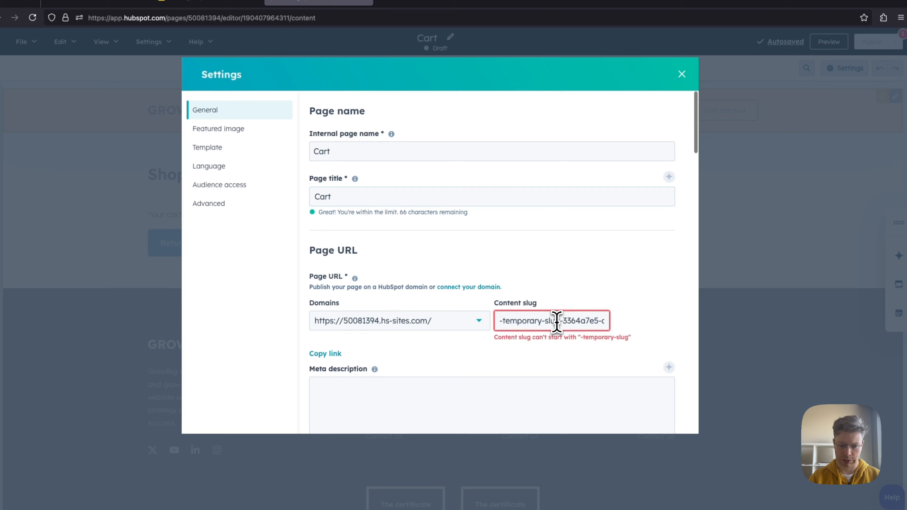
Step: Set the page's content slug to "cart", look through the remaining general settings, and close the settings
{"action": "triple_click", "coordinate": [557, 321]}
{"action": "type", "text": "cart"}
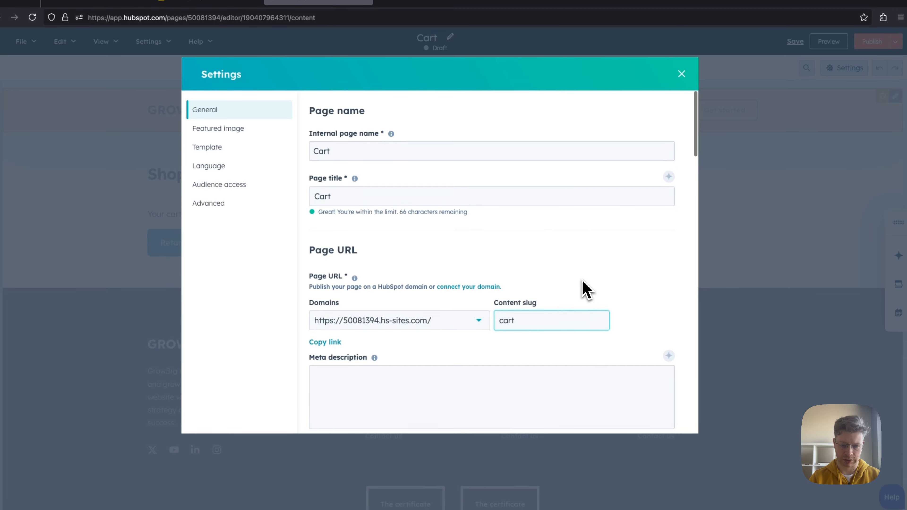
{"action": "left_click", "coordinate": [585, 289]}
{"action": "scroll", "coordinate": [587, 290], "scroll_direction": "down", "scroll_amount": 5}
{"action": "scroll", "coordinate": [551, 269], "scroll_direction": "up", "scroll_amount": 2}
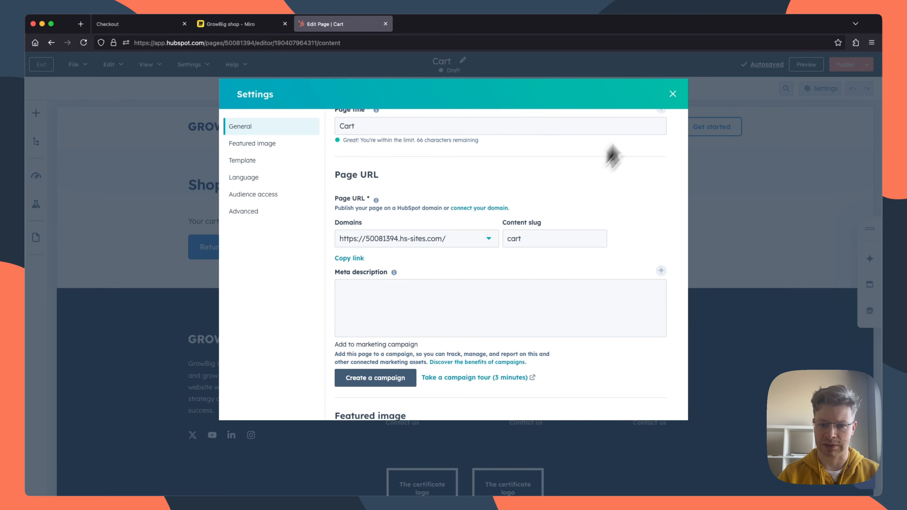
{"action": "scroll", "coordinate": [673, 94], "scroll_direction": "up", "scroll_amount": 2}
{"action": "left_click", "coordinate": [673, 94]}
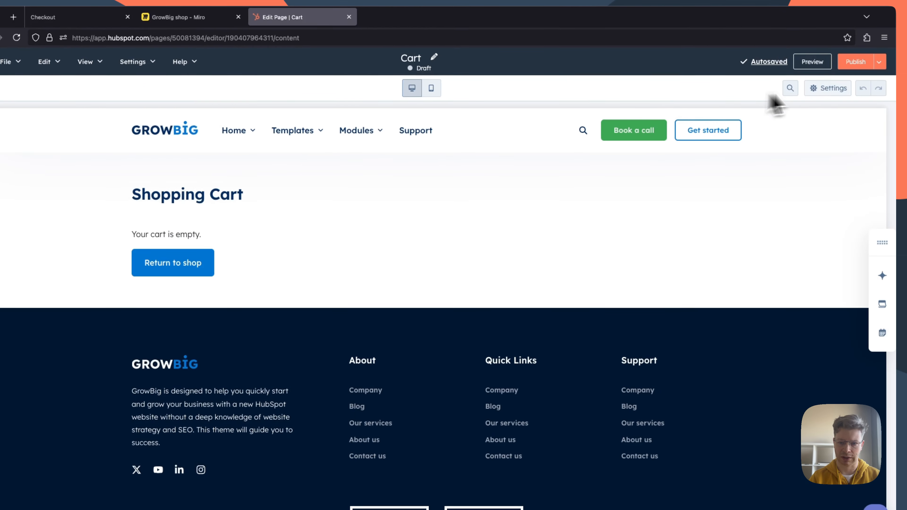
Step: Publish the Cart page, dismiss the publishing dialog, and exit the page editor
{"action": "left_click", "coordinate": [855, 64]}
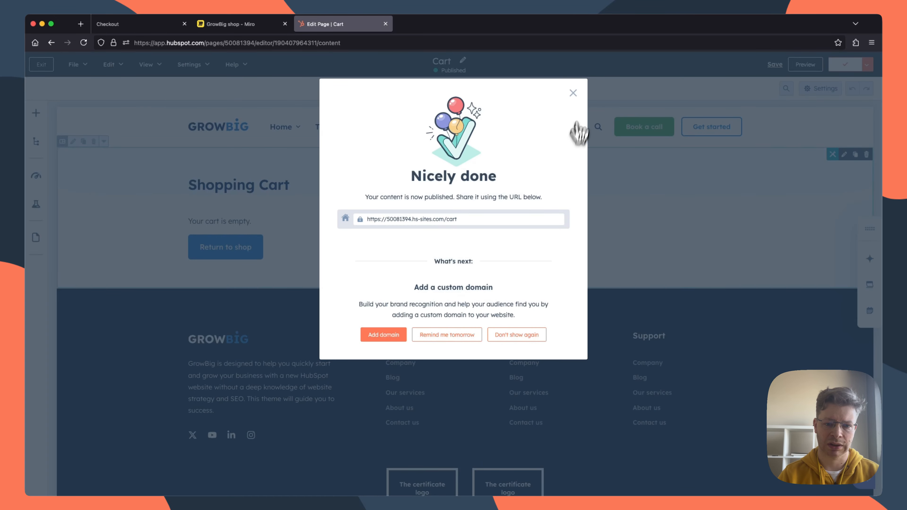
{"action": "left_click", "coordinate": [588, 99]}
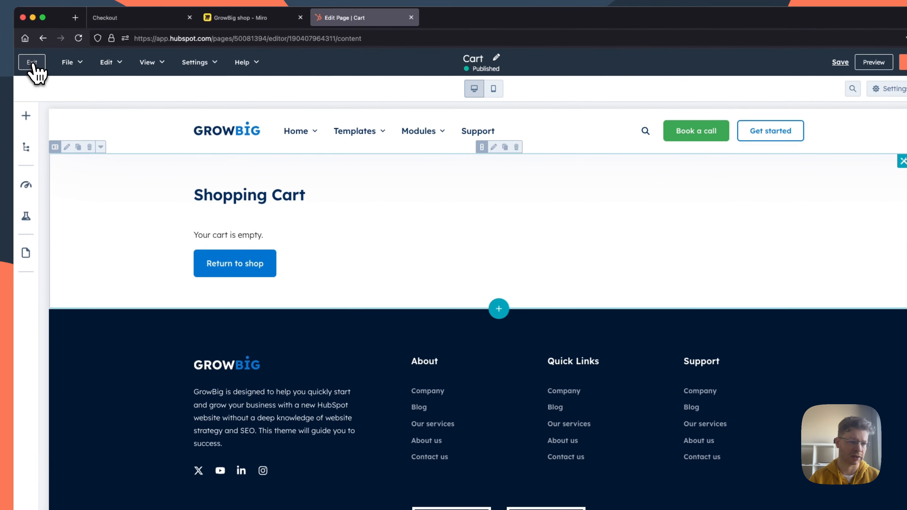
{"action": "left_click", "coordinate": [32, 62]}
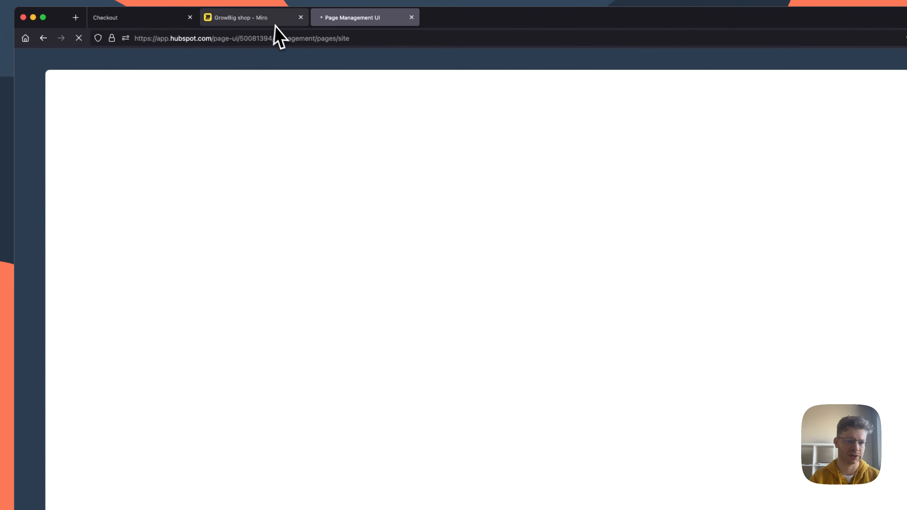
Step: Check the "Create the Checkout page" note on the Miro board, view the example Checkout page, and close that example
{"action": "left_click", "coordinate": [250, 21]}
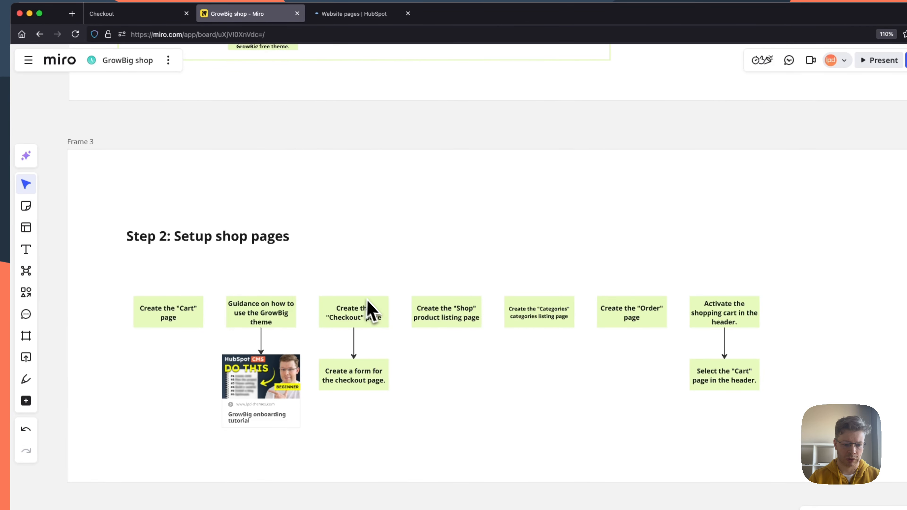
{"action": "left_click", "coordinate": [113, 15]}
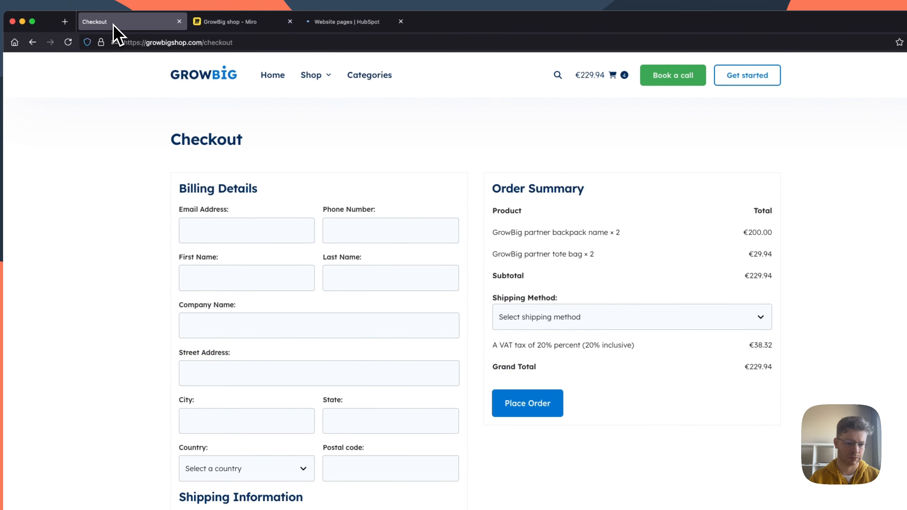
{"action": "left_click", "coordinate": [209, 28]}
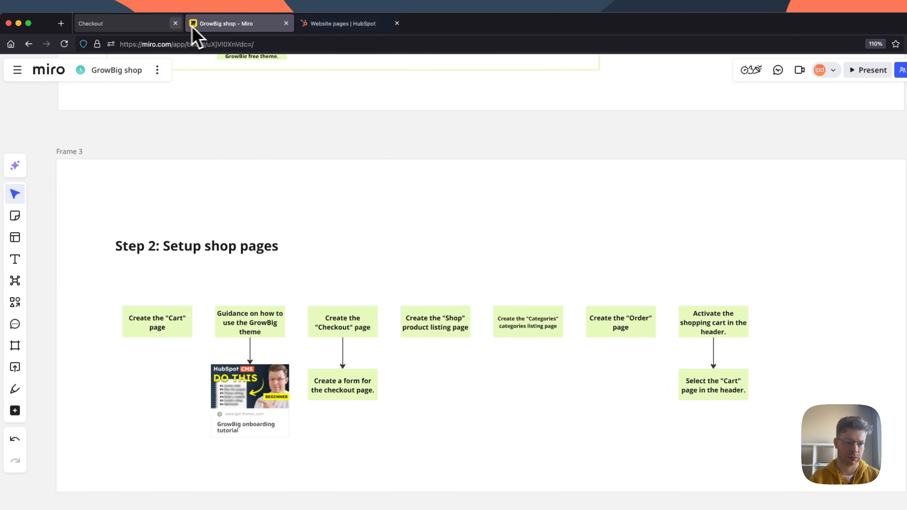
{"action": "left_click", "coordinate": [175, 24]}
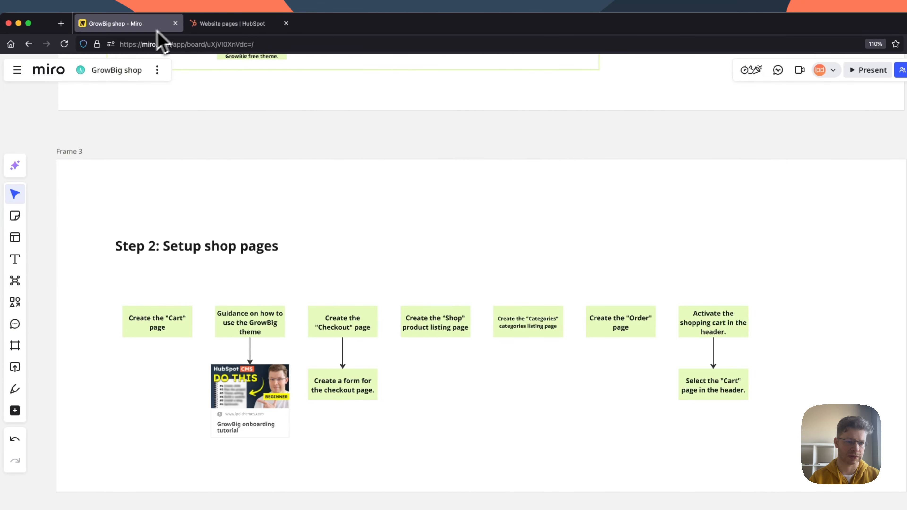
Step: Switch to the HubSpot website pages and create a page named "Checkout" on the default hs-sites.com website
{"action": "left_click", "coordinate": [209, 24]}
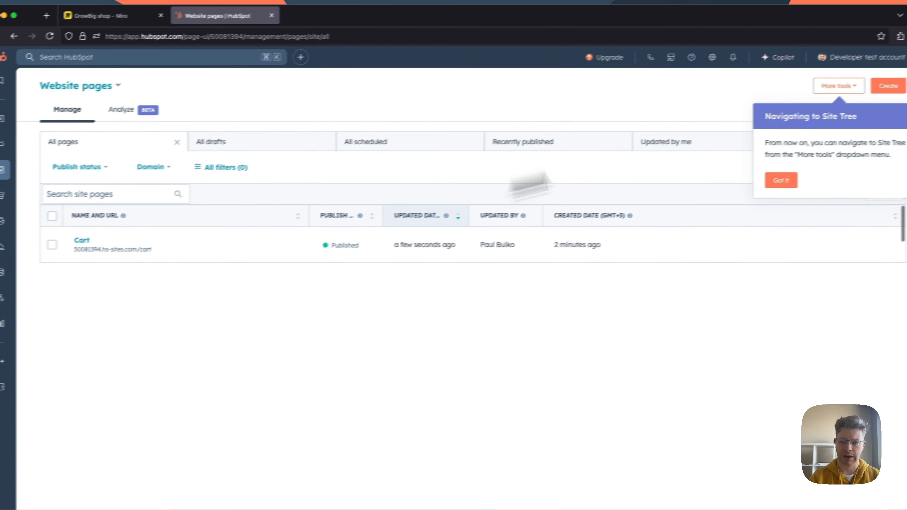
{"action": "left_click", "coordinate": [888, 87]}
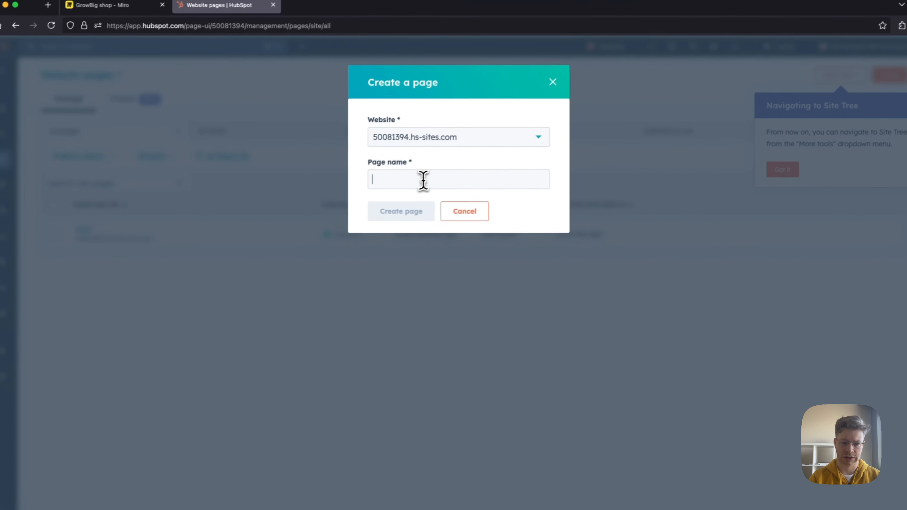
{"action": "type", "text": "Checkout"}
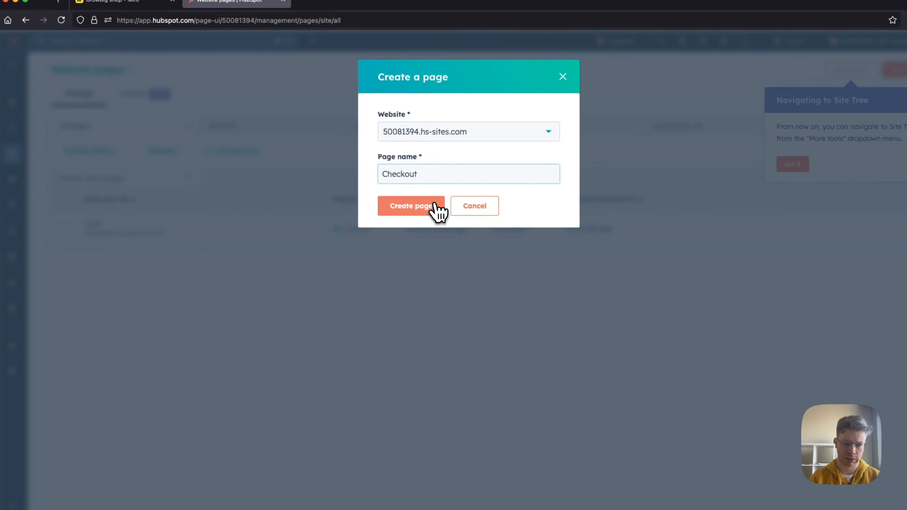
{"action": "left_click", "coordinate": [435, 205]}
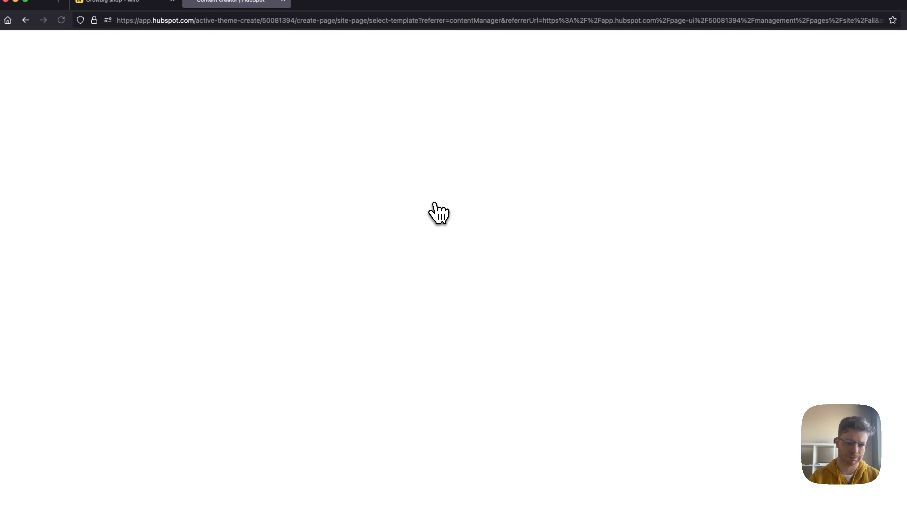
Step: Base the Checkout page on the "Shop, checkout" template and check the checkout form note on the Miro board
{"action": "left_click", "coordinate": [237, 152]}
{"action": "type", "text": "check"}
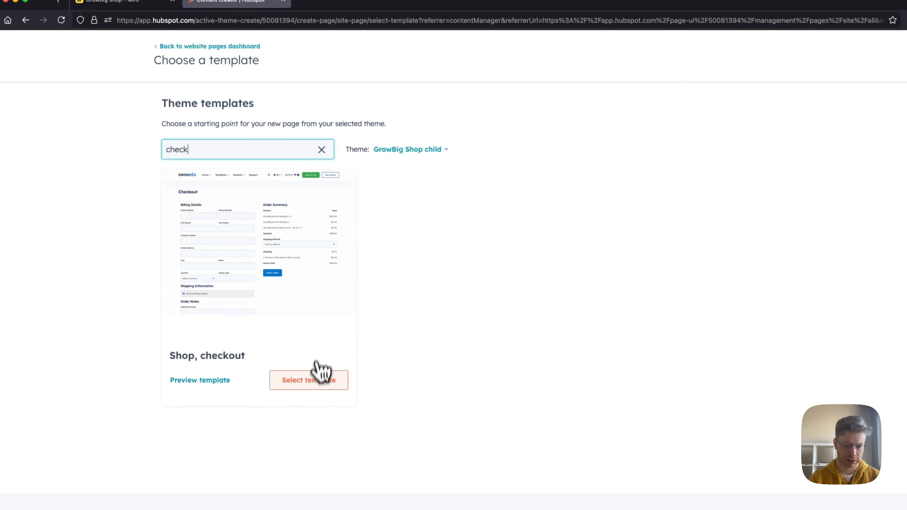
{"action": "left_click", "coordinate": [320, 381]}
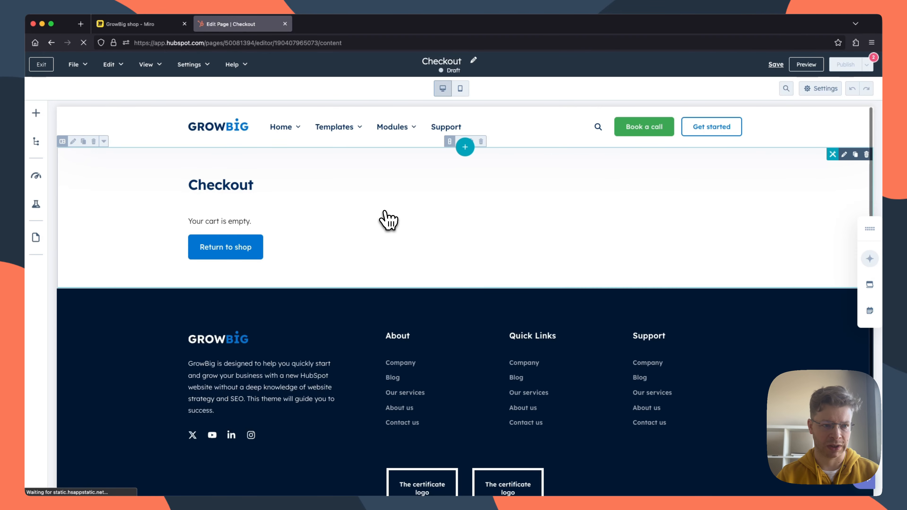
{"action": "left_click", "coordinate": [142, 24]}
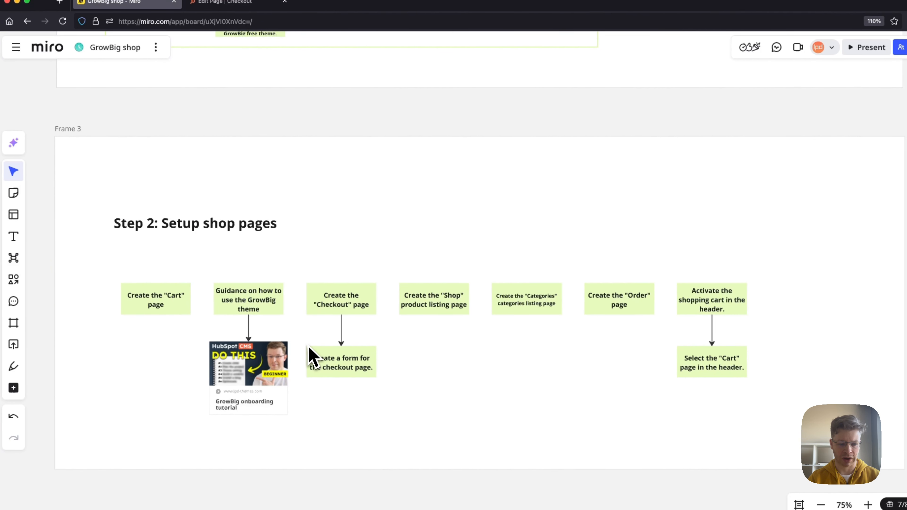
{"action": "left_click", "coordinate": [223, 1]}
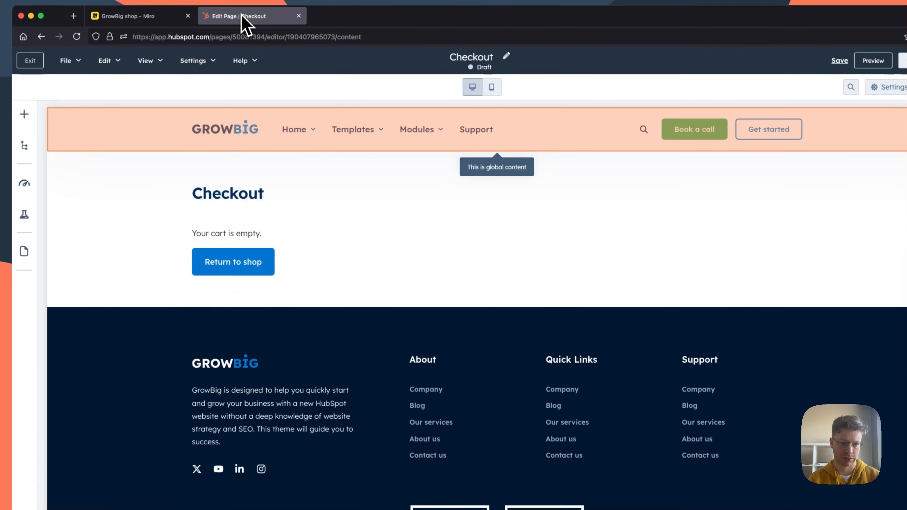
Step: Create a new form named "Checkout form" in the Shop checkout GB module, review its fields, and apply the changes
{"action": "left_click", "coordinate": [332, 223]}
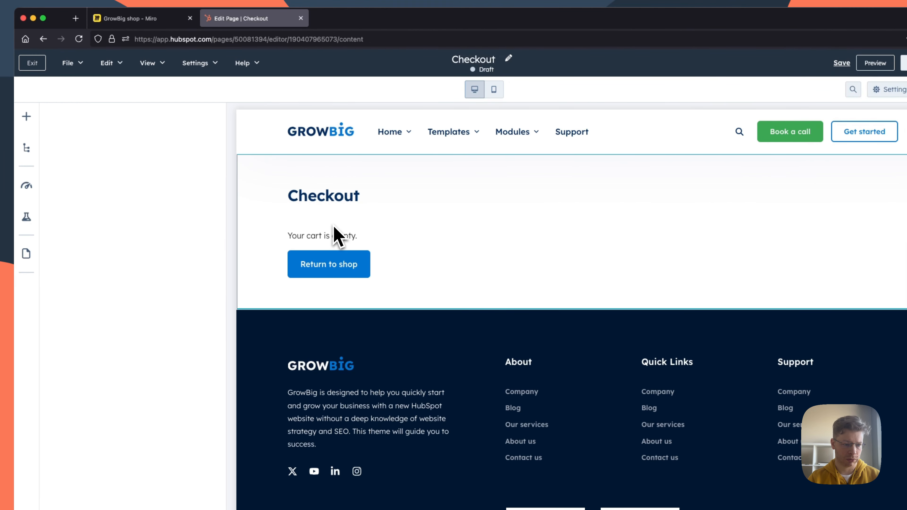
{"action": "left_click", "coordinate": [134, 232]}
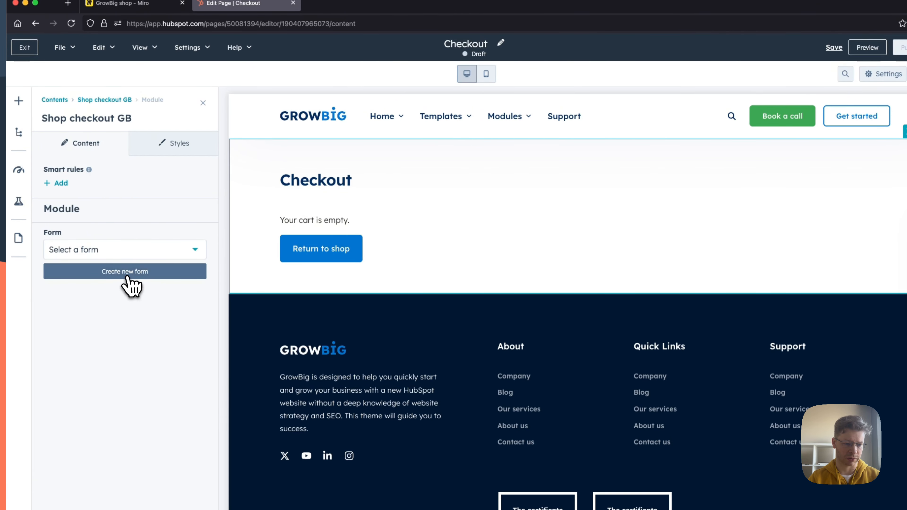
{"action": "left_click", "coordinate": [129, 274]}
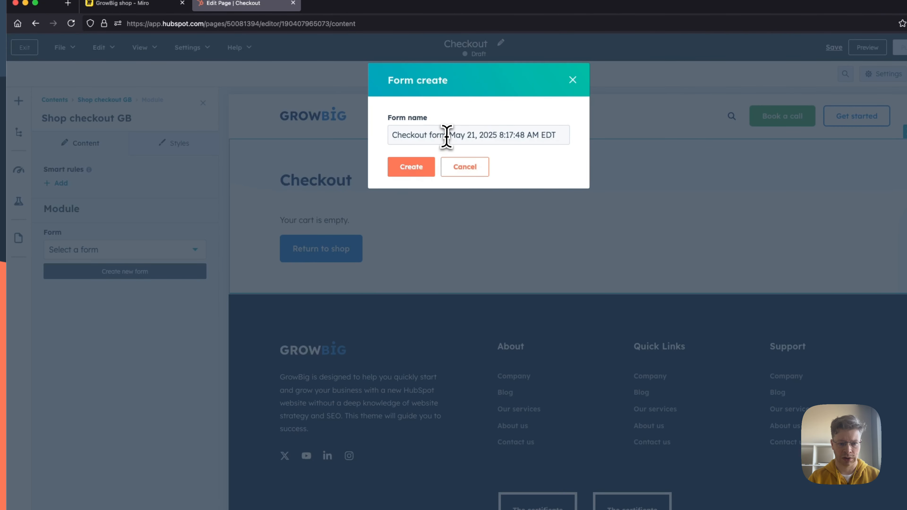
{"action": "left_click_drag", "start_coordinate": [504, 137], "coordinate": [601, 137]}
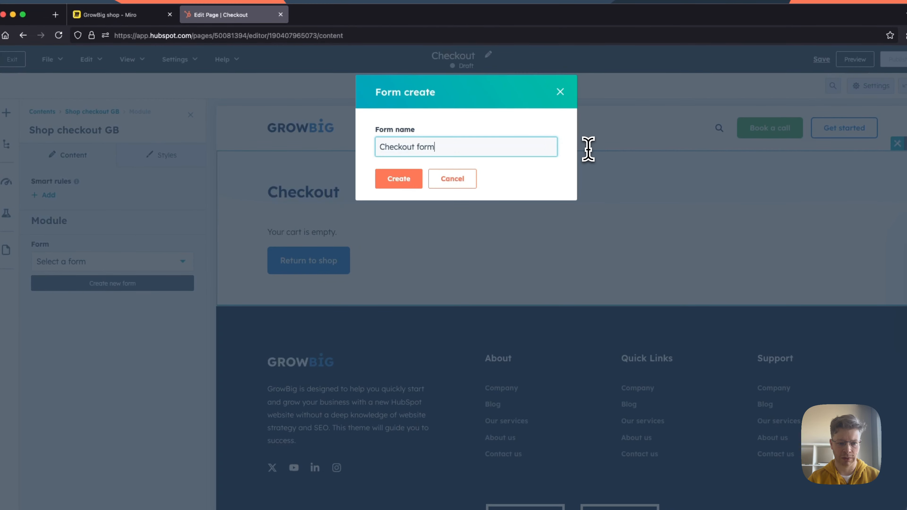
{"action": "left_click", "coordinate": [408, 183]}
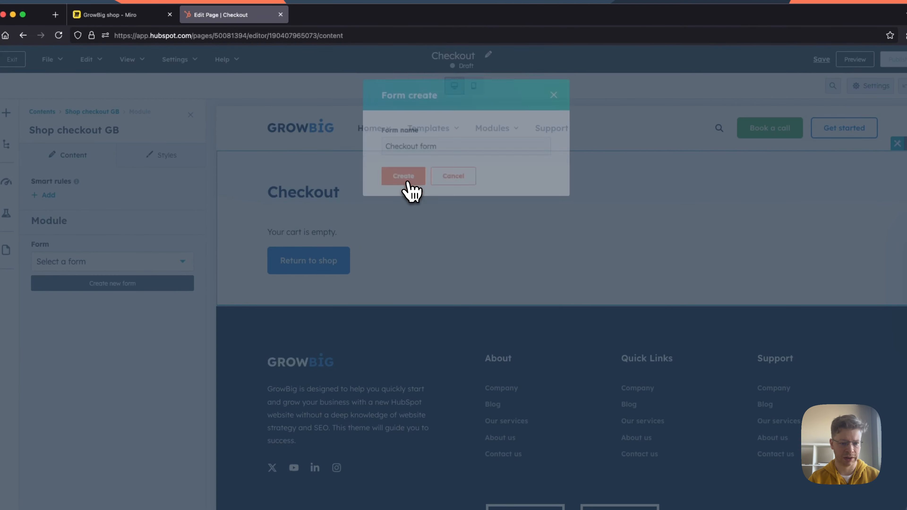
{"action": "scroll", "coordinate": [157, 246], "scroll_direction": "down", "scroll_amount": 3}
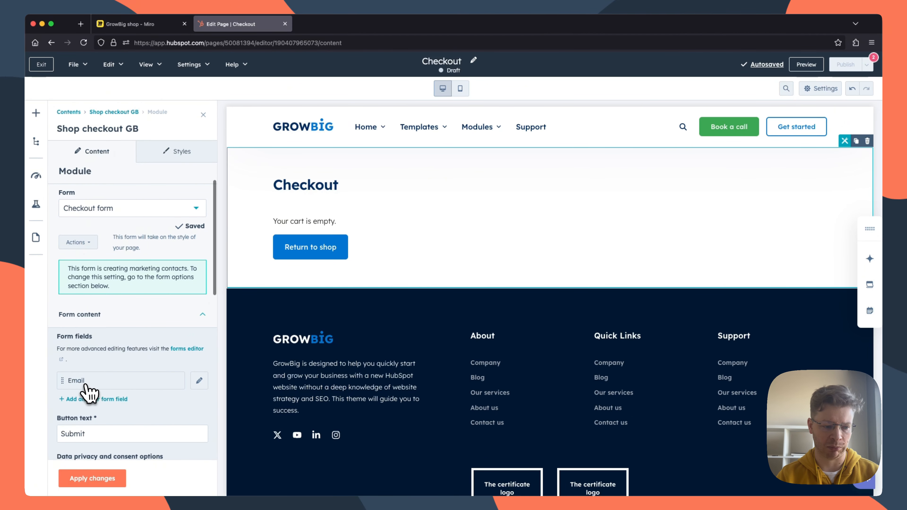
{"action": "scroll", "coordinate": [141, 397], "scroll_direction": "up", "scroll_amount": 2}
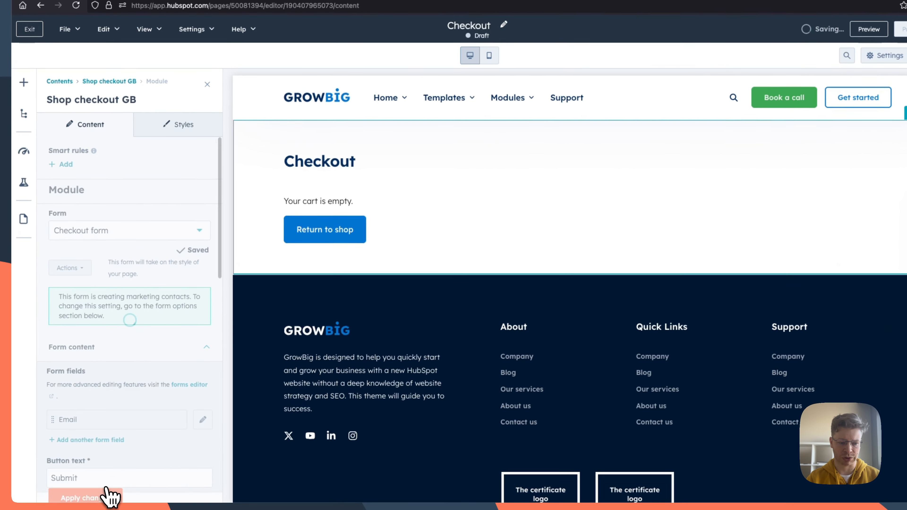
{"action": "left_click", "coordinate": [107, 479]}
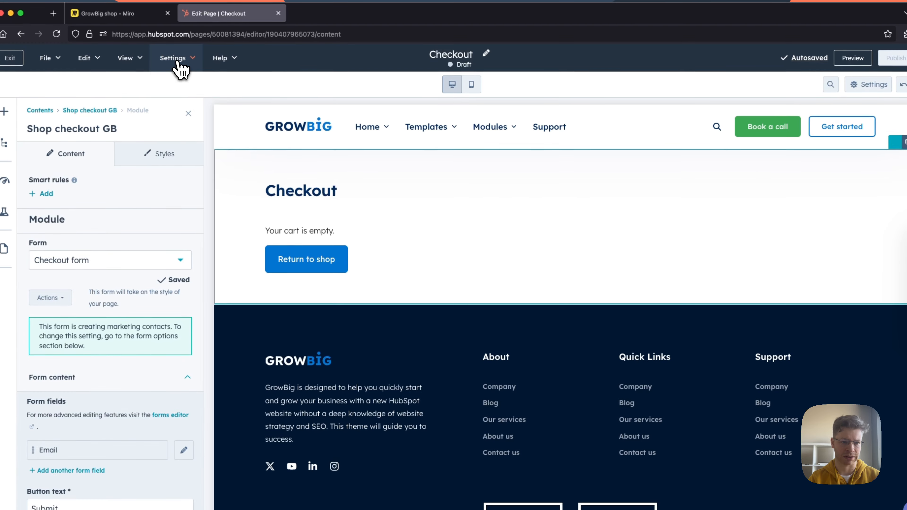
Step: Set the Checkout page's title to "Checkout" and its content slug to "checkout" in the general settings
{"action": "left_click", "coordinate": [180, 65]}
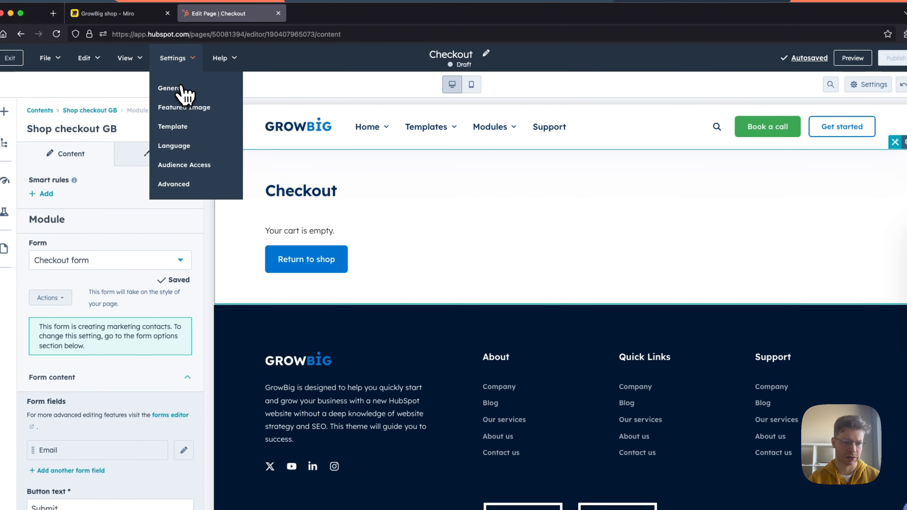
{"action": "left_click", "coordinate": [185, 88]}
{"action": "left_click_drag", "start_coordinate": [383, 171], "coordinate": [332, 168]}
{"action": "key", "text": "ctrl+c"}
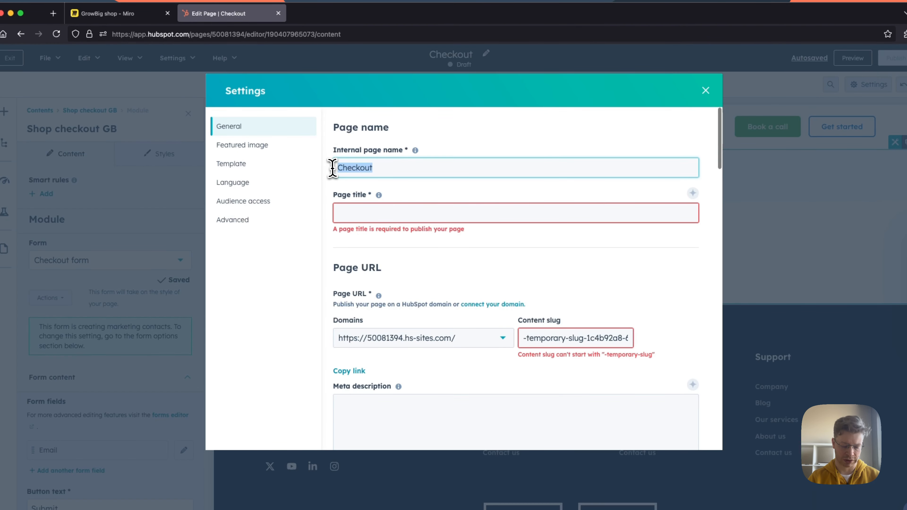
{"action": "left_click", "coordinate": [374, 213]}
{"action": "key", "text": "ctrl+v"}
{"action": "left_click", "coordinate": [596, 338]}
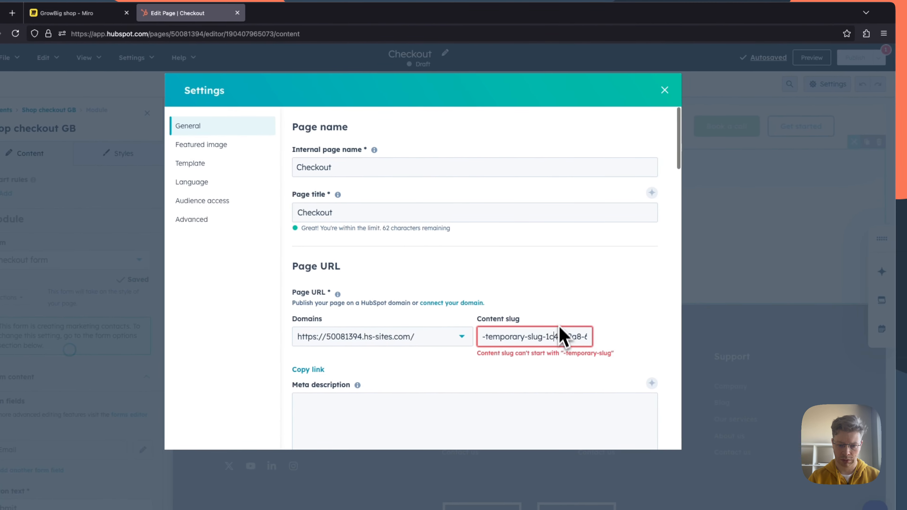
{"action": "key", "text": "ctrl+a"}
{"action": "type", "text": "checkout"}
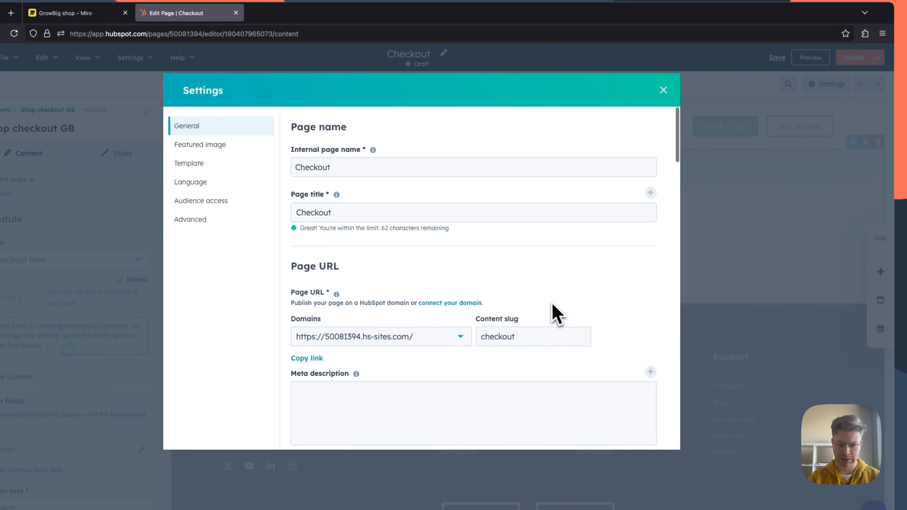
{"action": "left_click", "coordinate": [663, 89]}
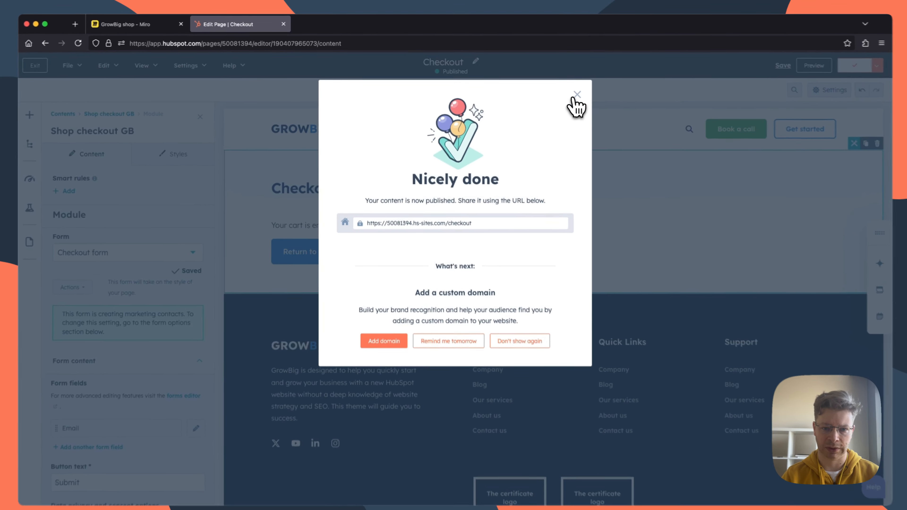
Step: Publish the Checkout page and exit the page editor
{"action": "key", "text": "Escape"}
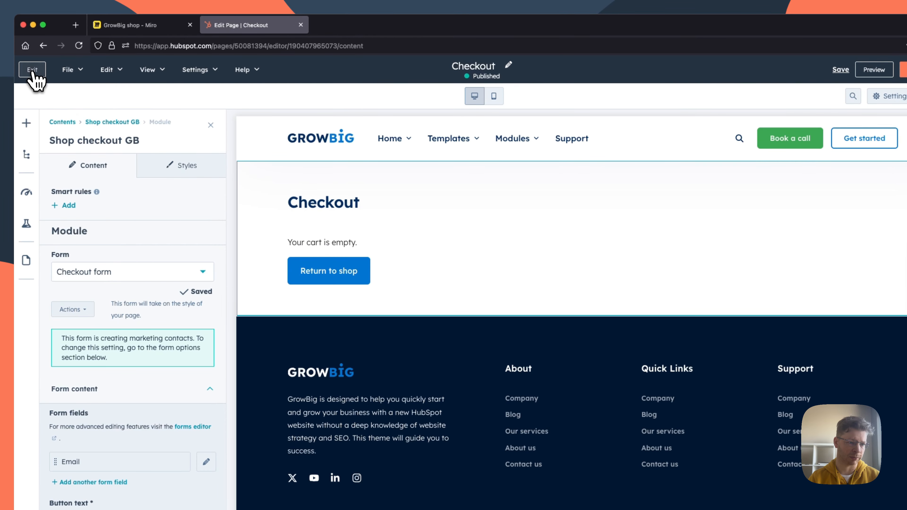
{"action": "left_click", "coordinate": [11, 70]}
{"action": "left_click", "coordinate": [548, 322]}
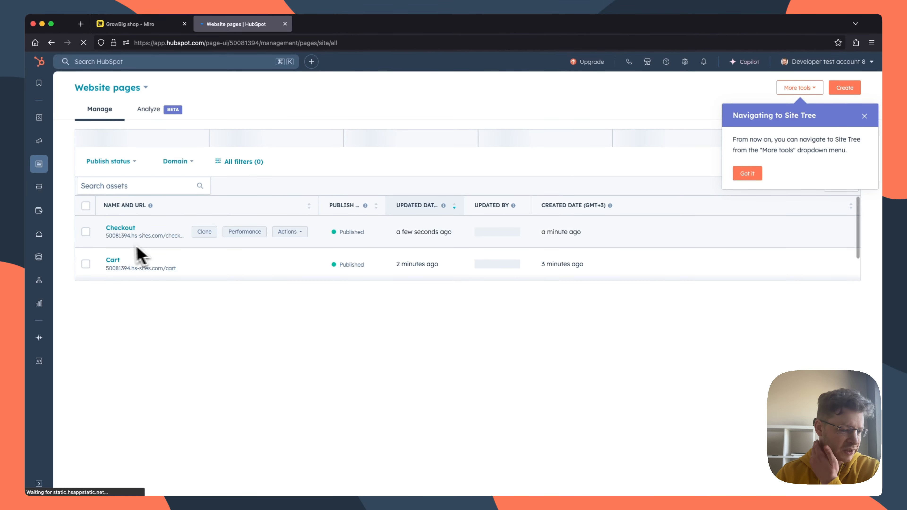
Step: Check the "Shop" page note on the Miro board and create a HubSpot website page named "Shop" with the "Shop, shop listing" template
{"action": "left_click", "coordinate": [141, 24]}
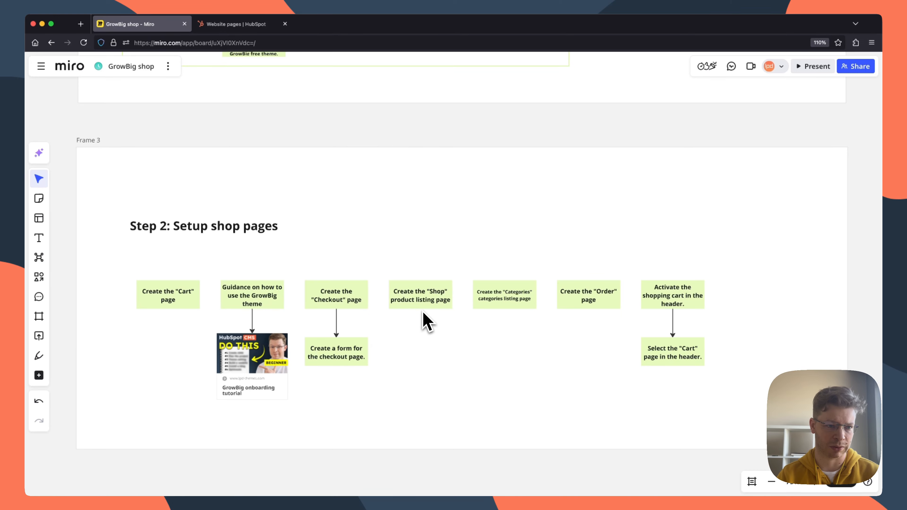
{"action": "left_click", "coordinate": [242, 24]}
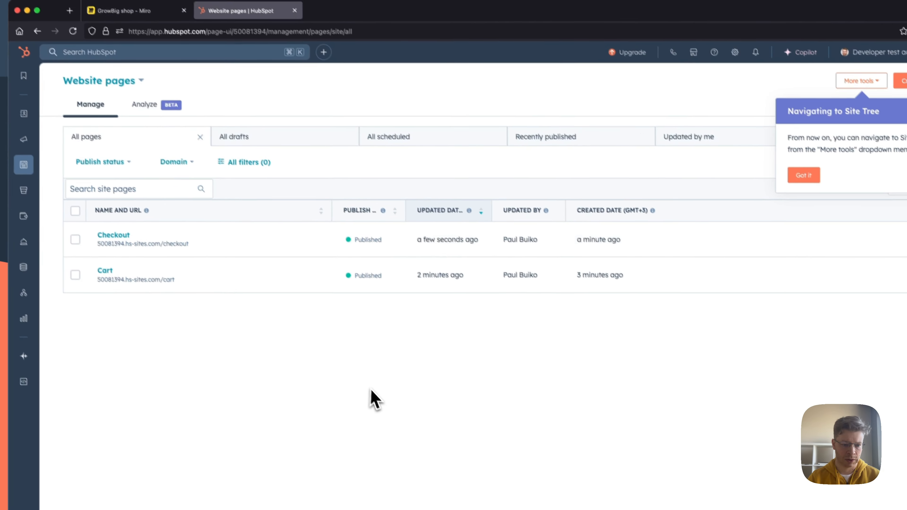
{"action": "left_click", "coordinate": [891, 65]}
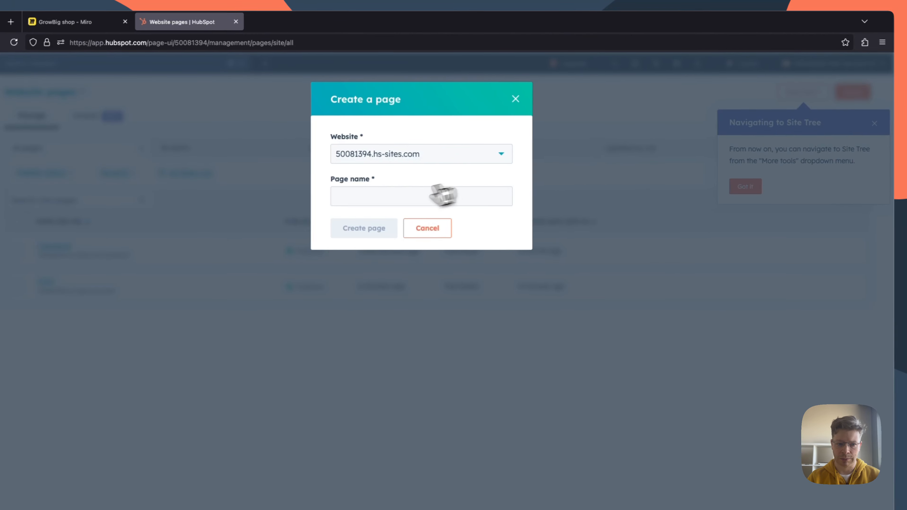
{"action": "type", "text": "Sho"}
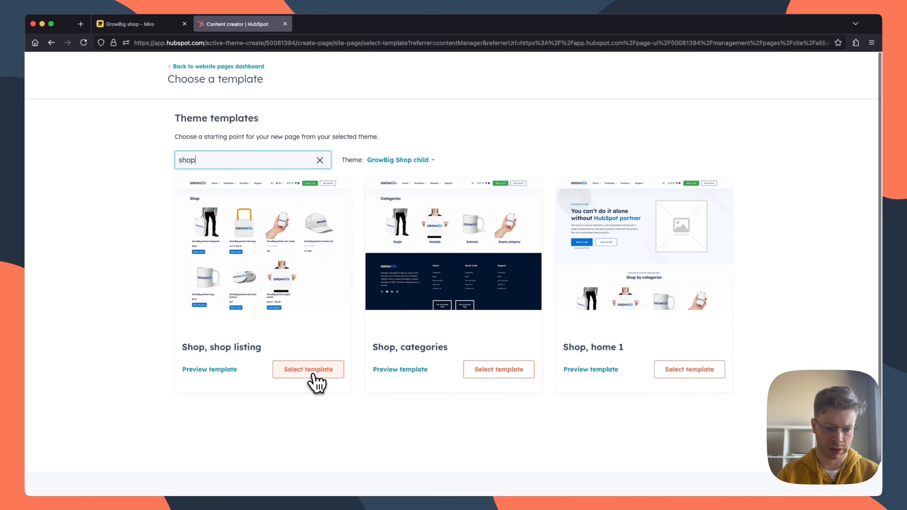
{"action": "left_click", "coordinate": [308, 372]}
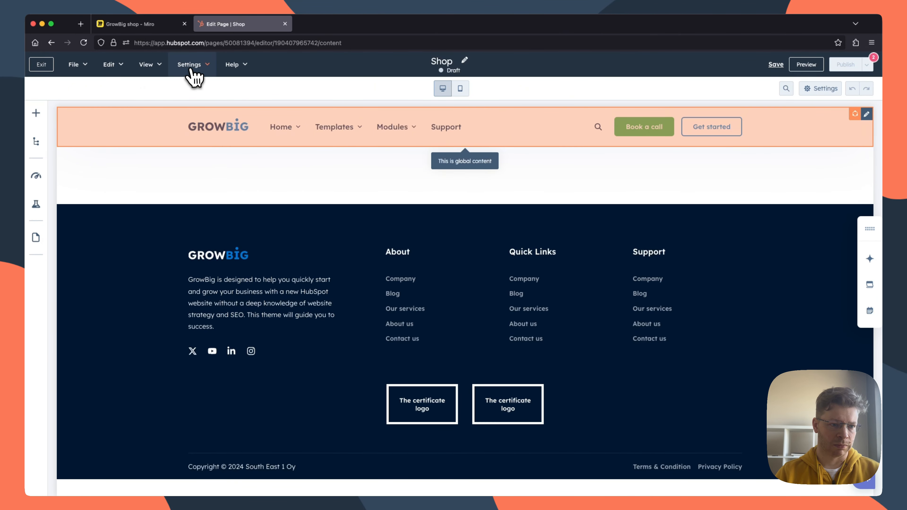
Step: Set the Shop page's dynamic pages data source to the GB Products HubDB table in the advanced settings
{"action": "left_click", "coordinate": [191, 67]}
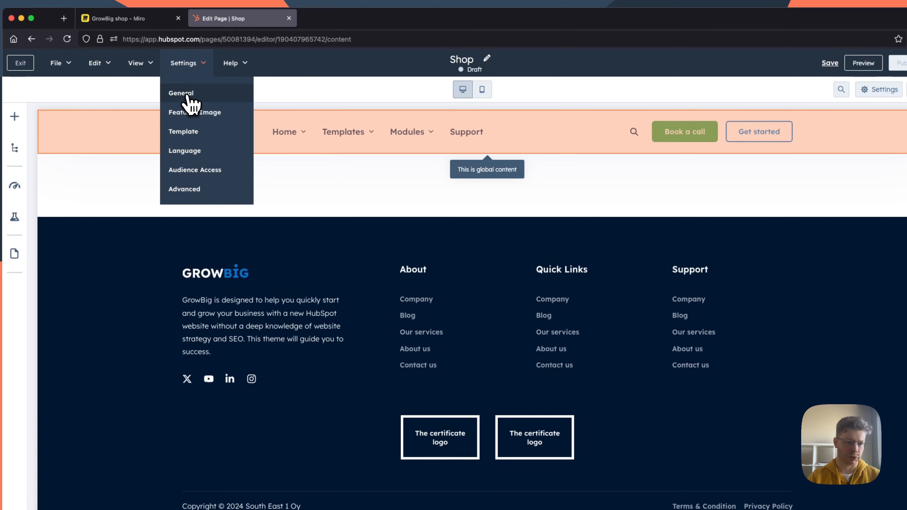
{"action": "left_click", "coordinate": [182, 93]}
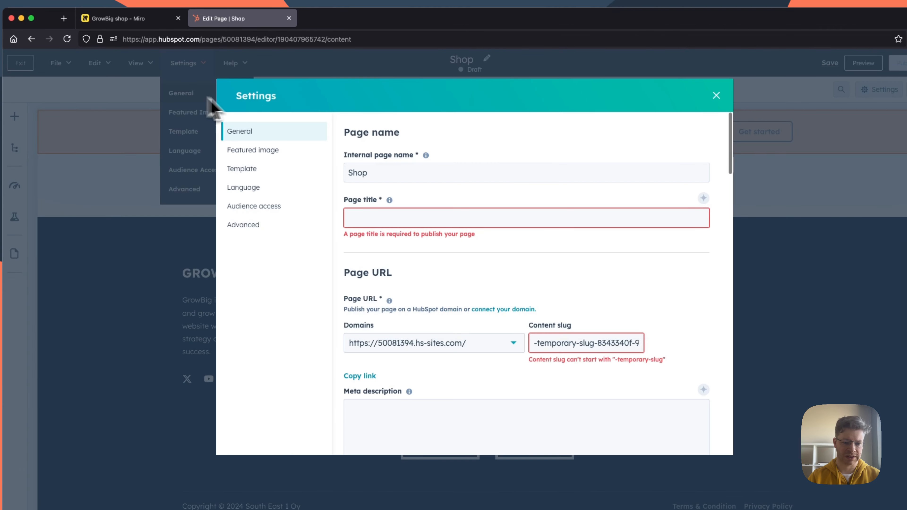
{"action": "scroll", "coordinate": [459, 255], "scroll_direction": "down", "scroll_amount": 20}
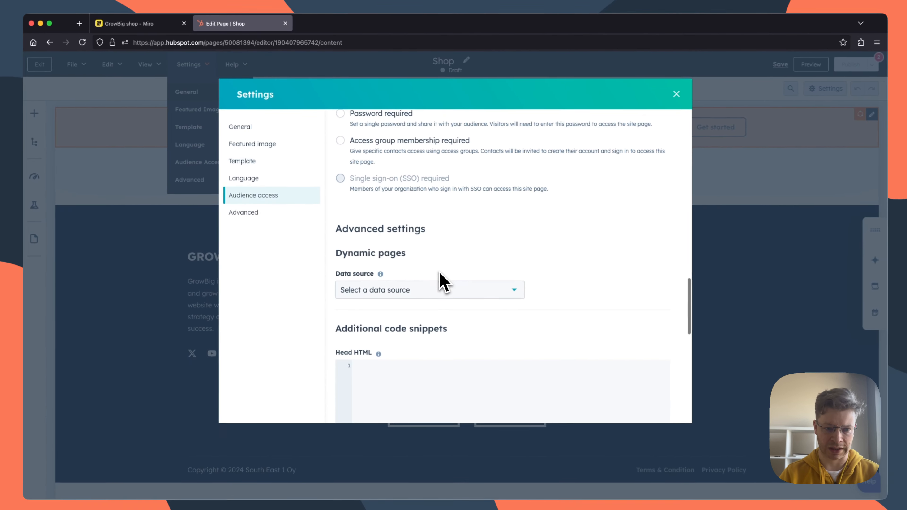
{"action": "scroll", "coordinate": [442, 282], "scroll_direction": "up", "scroll_amount": 5}
{"action": "scroll", "coordinate": [442, 282], "scroll_direction": "down", "scroll_amount": 7}
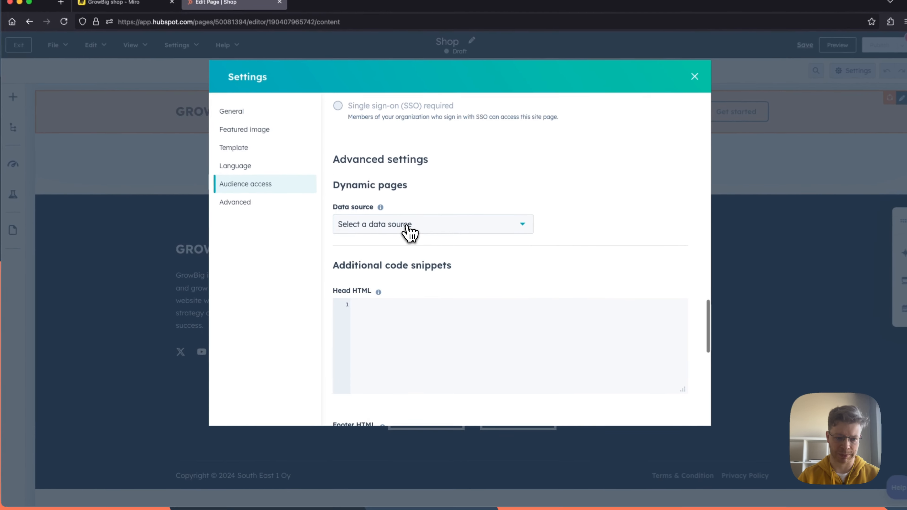
{"action": "left_click", "coordinate": [412, 235]}
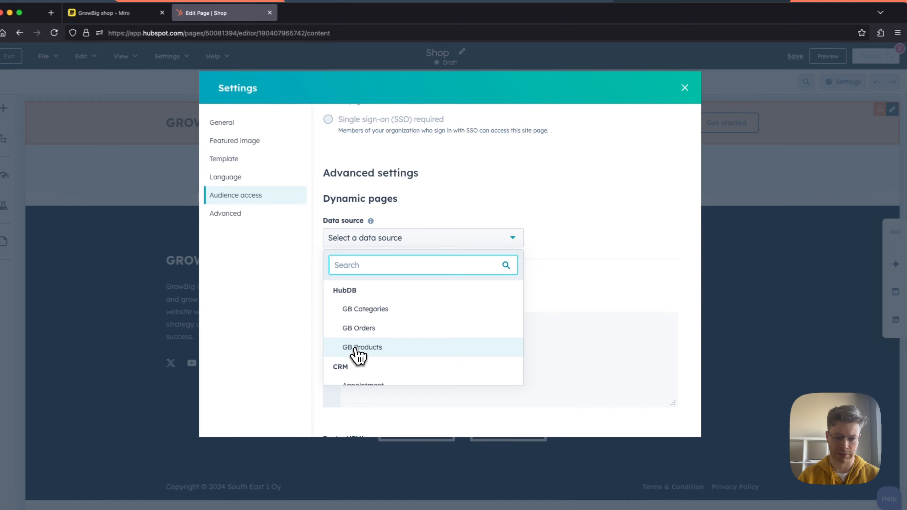
{"action": "left_click", "coordinate": [370, 336]}
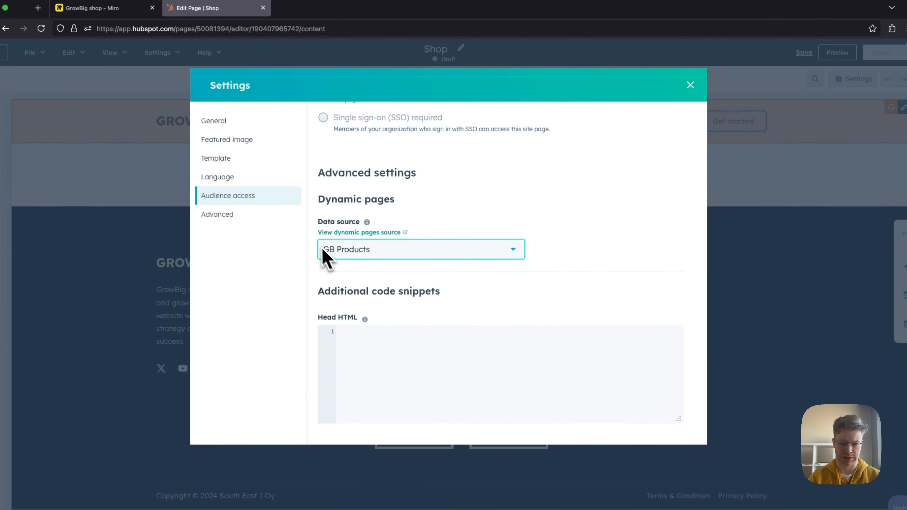
Step: Set the Shop page's title to "Shop" and content slug to "shop", and look over the product listing
{"action": "scroll", "coordinate": [561, 172], "scroll_direction": "up", "scroll_amount": 8}
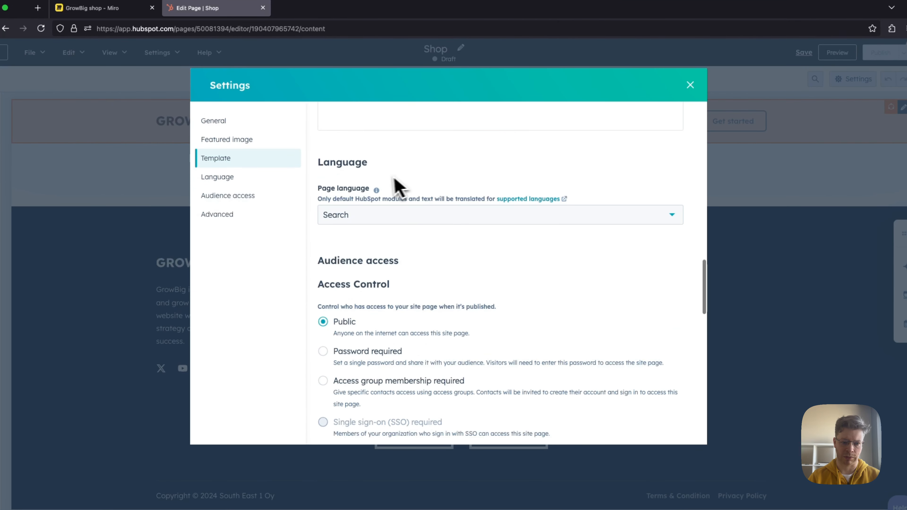
{"action": "scroll", "coordinate": [393, 182], "scroll_direction": "up", "scroll_amount": 10}
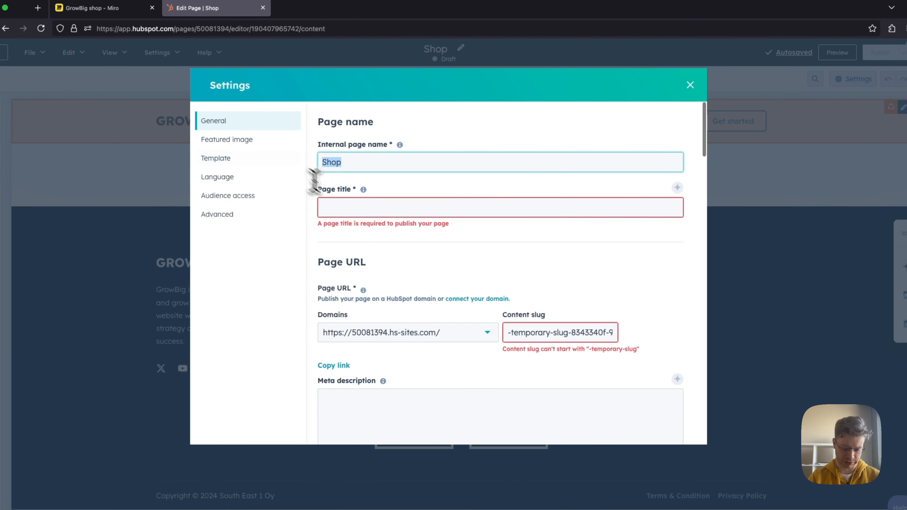
{"action": "type", "text": "Shop"}
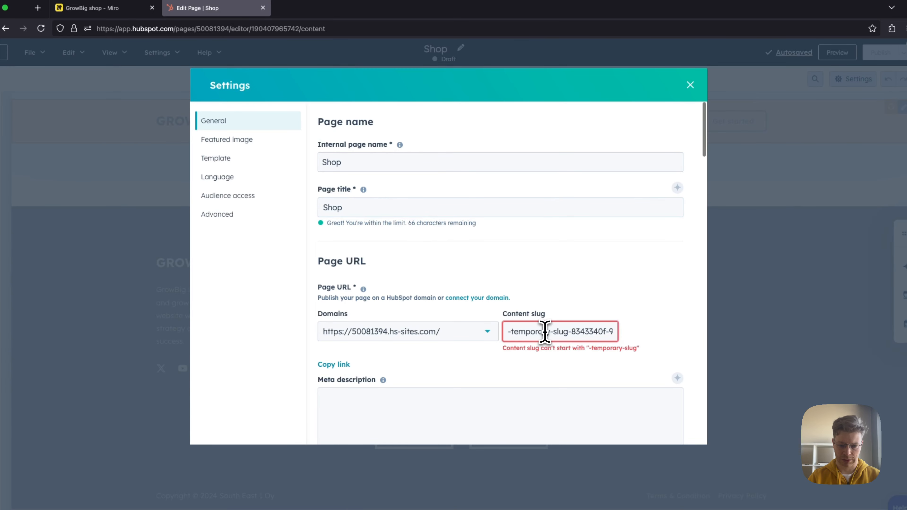
{"action": "triple_click", "coordinate": [568, 329]}
{"action": "type", "text": "shop"}
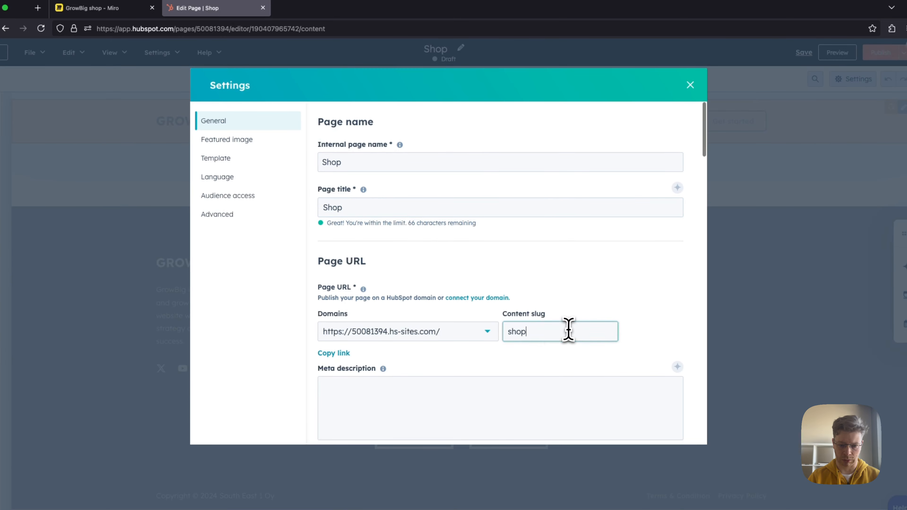
{"action": "left_click", "coordinate": [690, 86]}
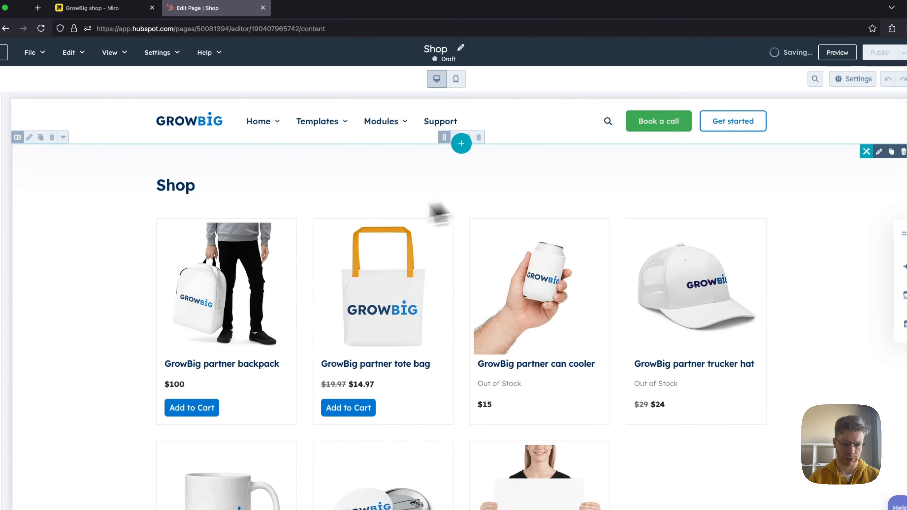
{"action": "scroll", "coordinate": [567, 330], "scroll_direction": "down", "scroll_amount": 5}
{"action": "scroll", "coordinate": [571, 332], "scroll_direction": "up", "scroll_amount": 6}
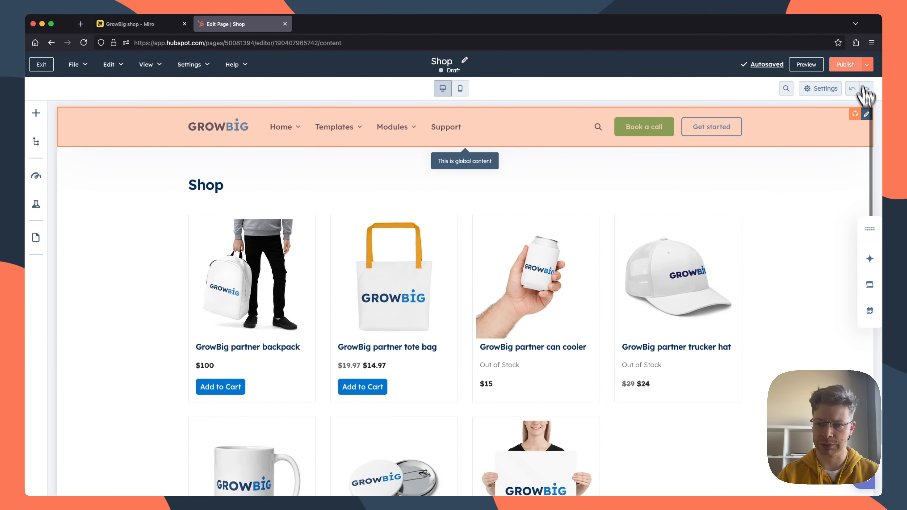
Step: Publish the Shop page and exit the page editor
{"action": "left_click", "coordinate": [847, 65]}
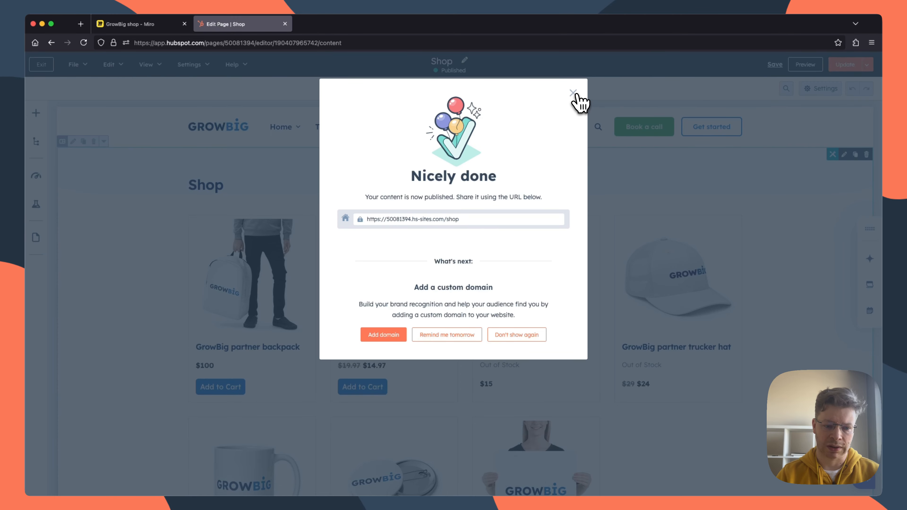
{"action": "left_click", "coordinate": [573, 93]}
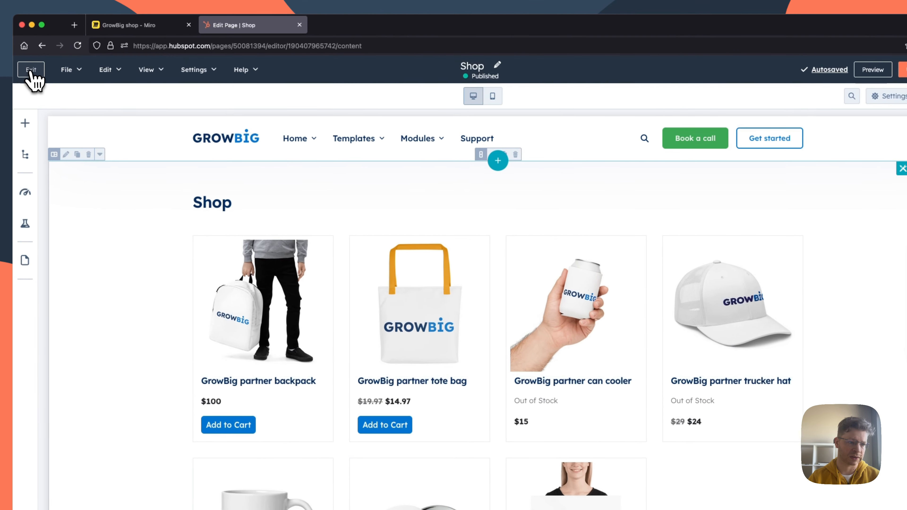
{"action": "left_click", "coordinate": [32, 70]}
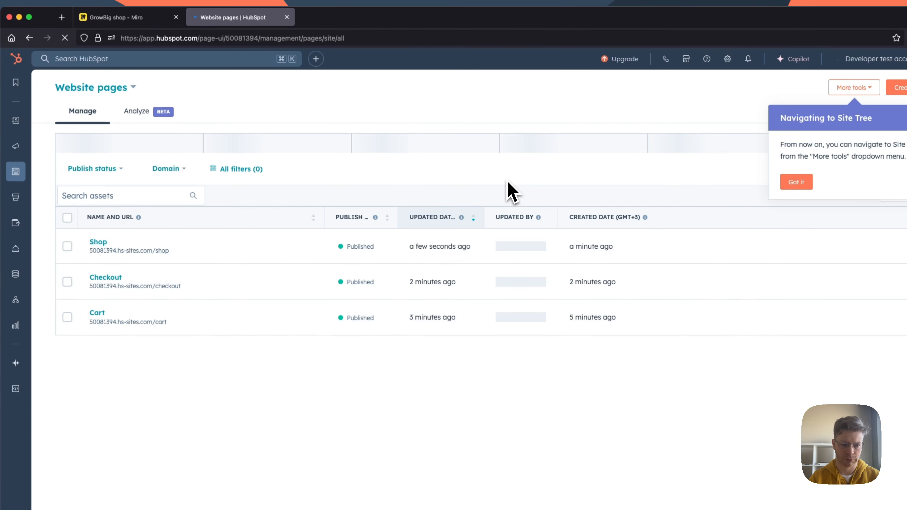
Step: Check the "Categories" note on the Miro board and create a HubSpot website page named "Categories" with the "Shop, categories" template
{"action": "left_click", "coordinate": [146, 21]}
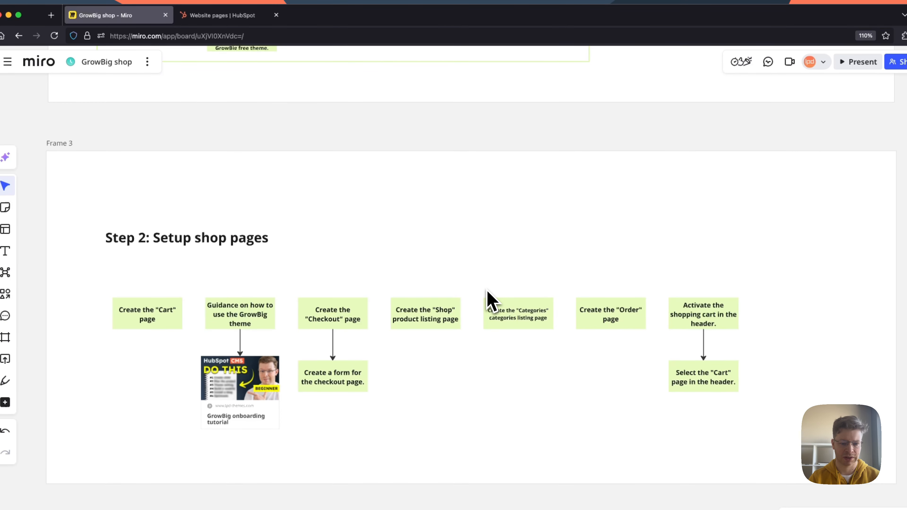
{"action": "left_click", "coordinate": [221, 16]}
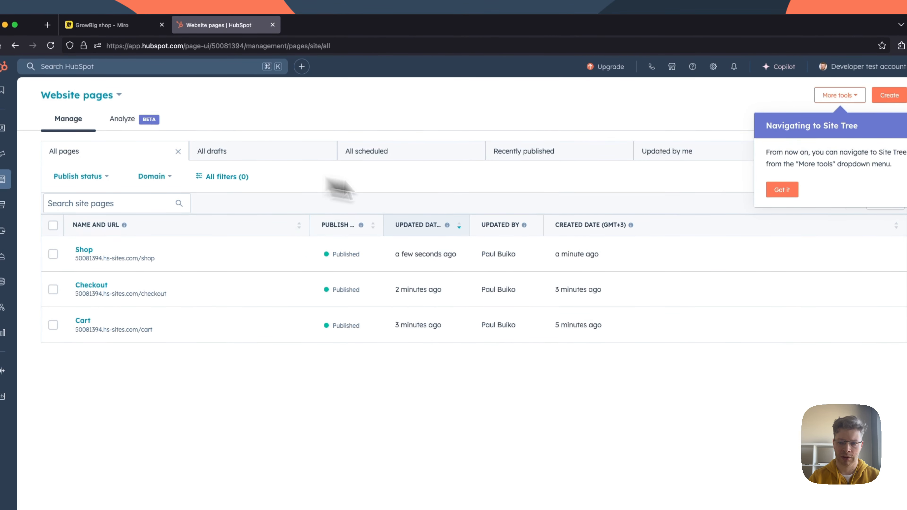
{"action": "left_click", "coordinate": [879, 126]}
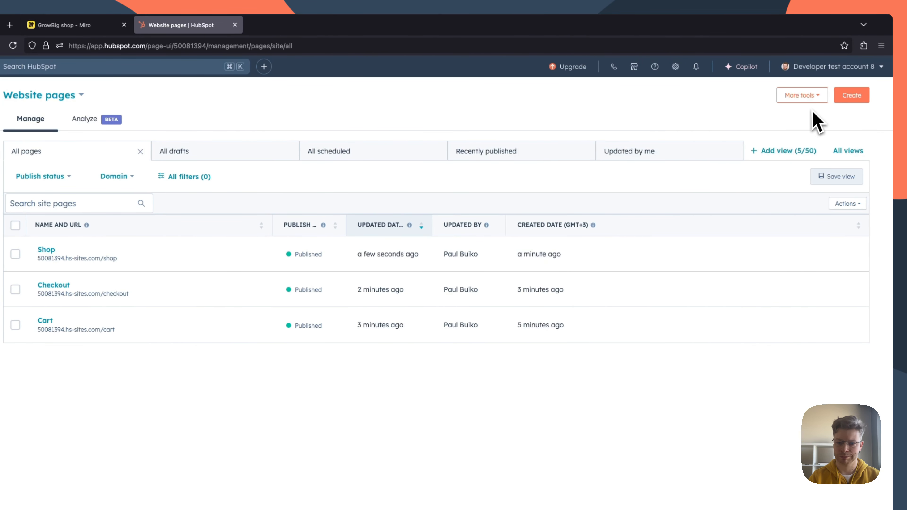
{"action": "left_click", "coordinate": [851, 100]}
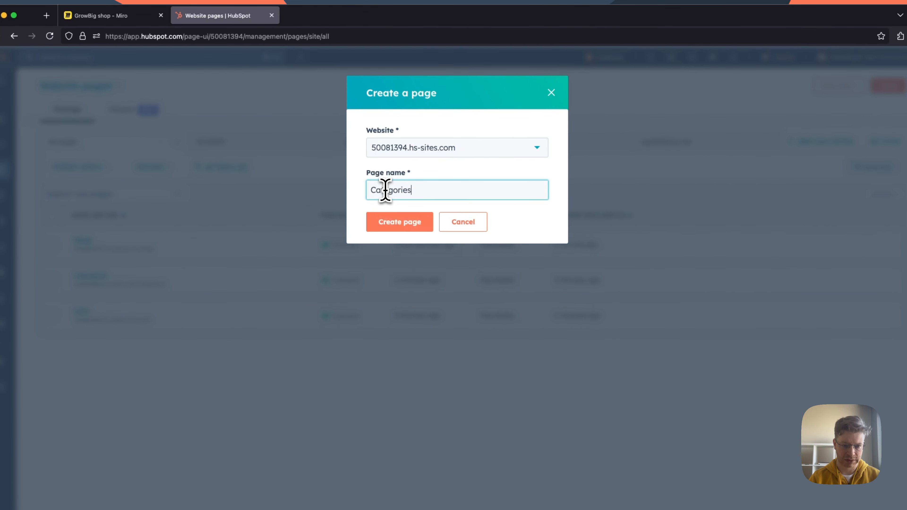
{"action": "left_click", "coordinate": [406, 228]}
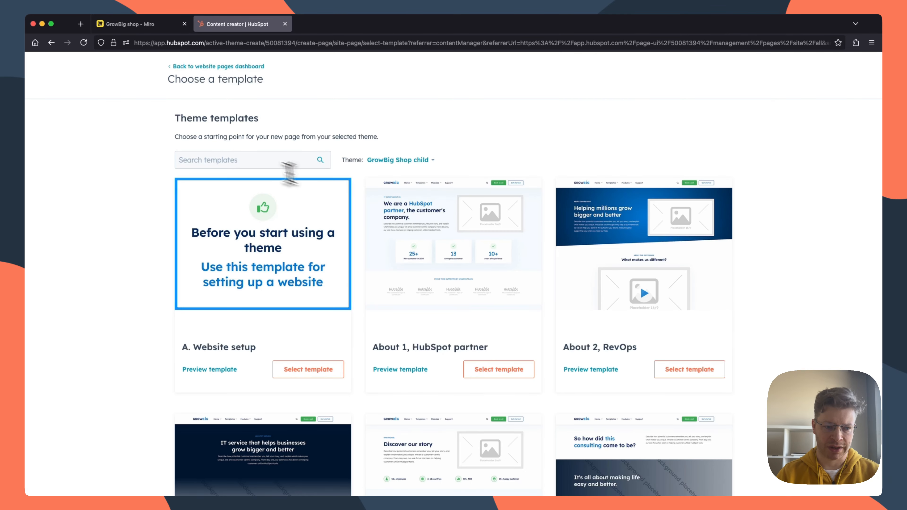
{"action": "left_click", "coordinate": [254, 168]}
{"action": "type", "text": "cate"}
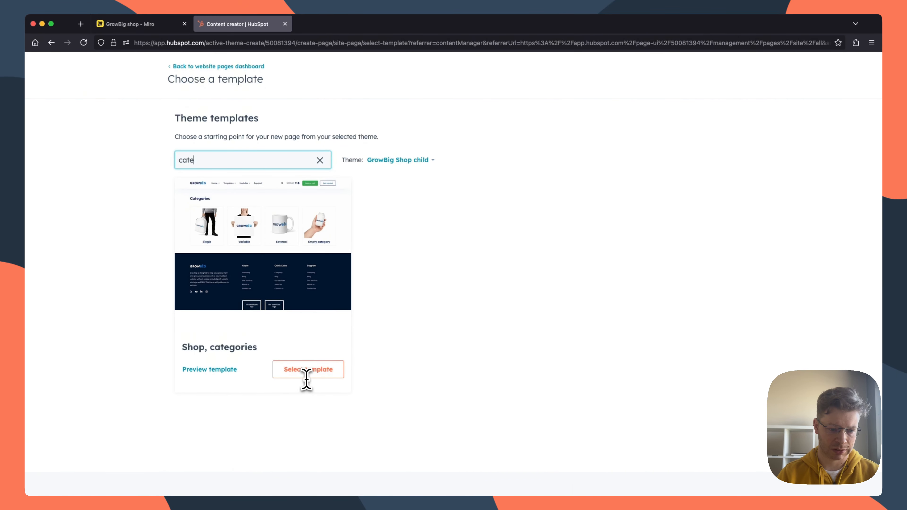
{"action": "left_click", "coordinate": [310, 371]}
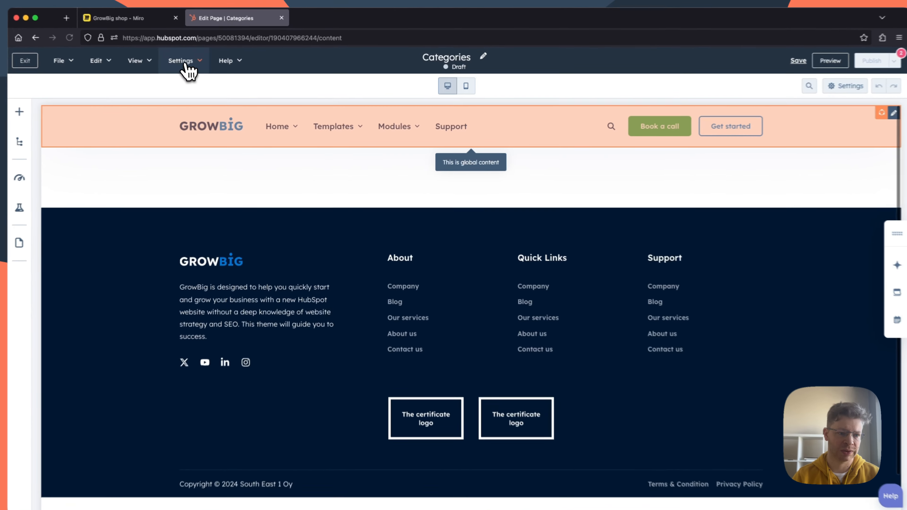
Step: Set the Categories page's dynamic pages data source to the GB Categories HubDB table in the advanced settings
{"action": "left_click", "coordinate": [189, 64]}
{"action": "left_click", "coordinate": [185, 88]}
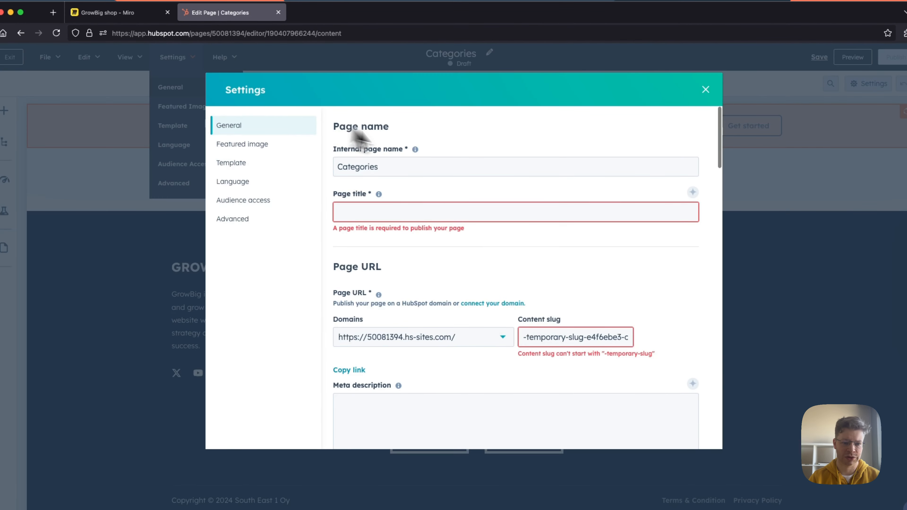
{"action": "scroll", "coordinate": [456, 284], "scroll_direction": "down", "scroll_amount": 10}
{"action": "scroll", "coordinate": [457, 288], "scroll_direction": "down", "scroll_amount": 7}
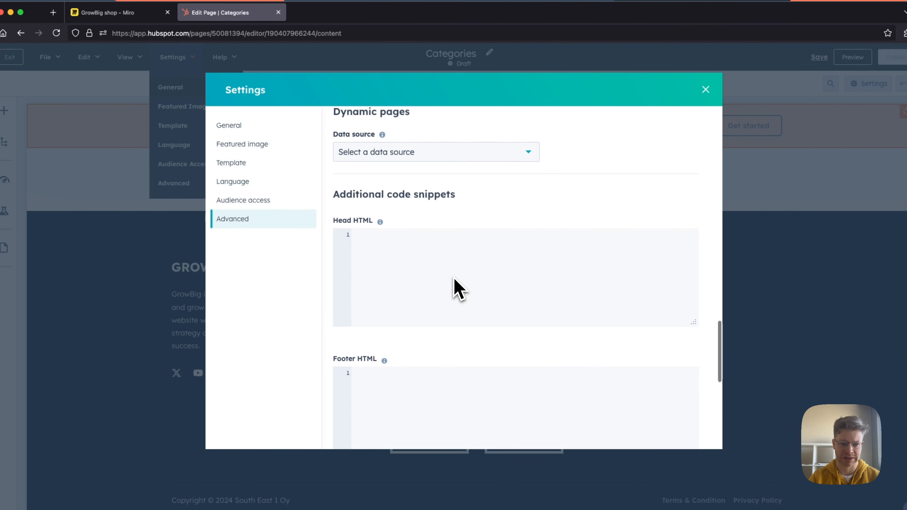
{"action": "scroll", "coordinate": [455, 286], "scroll_direction": "up", "scroll_amount": 1}
{"action": "left_click", "coordinate": [402, 199]}
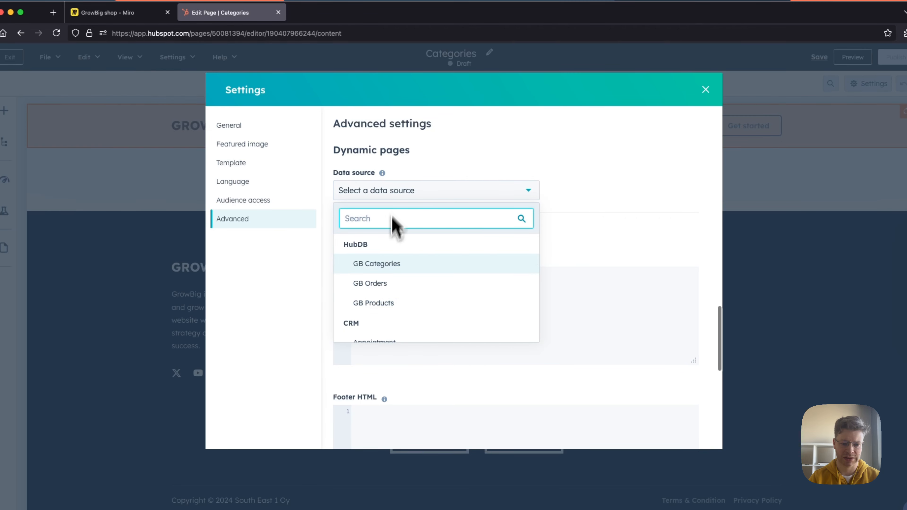
{"action": "left_click", "coordinate": [379, 264]}
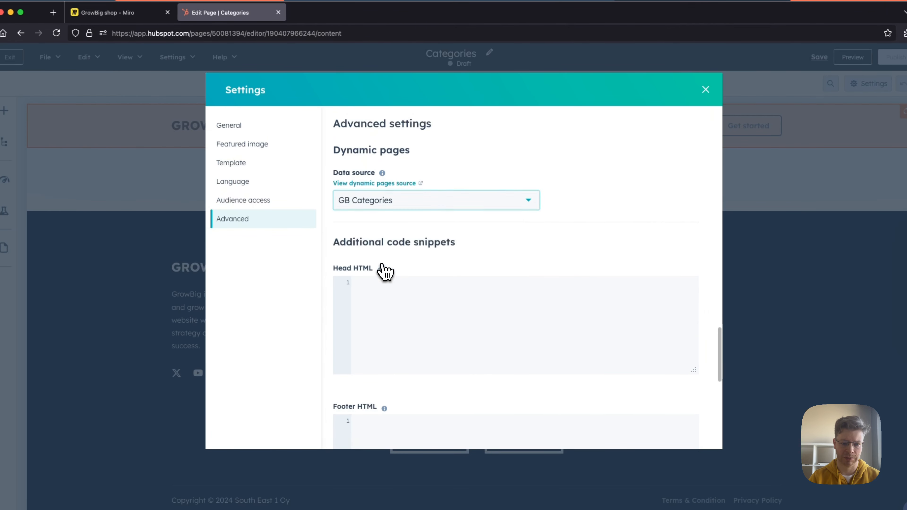
Step: Set the Categories page's title to "Categories" and its content slug to "shop-cat"
{"action": "scroll", "coordinate": [461, 257], "scroll_direction": "up", "scroll_amount": 15}
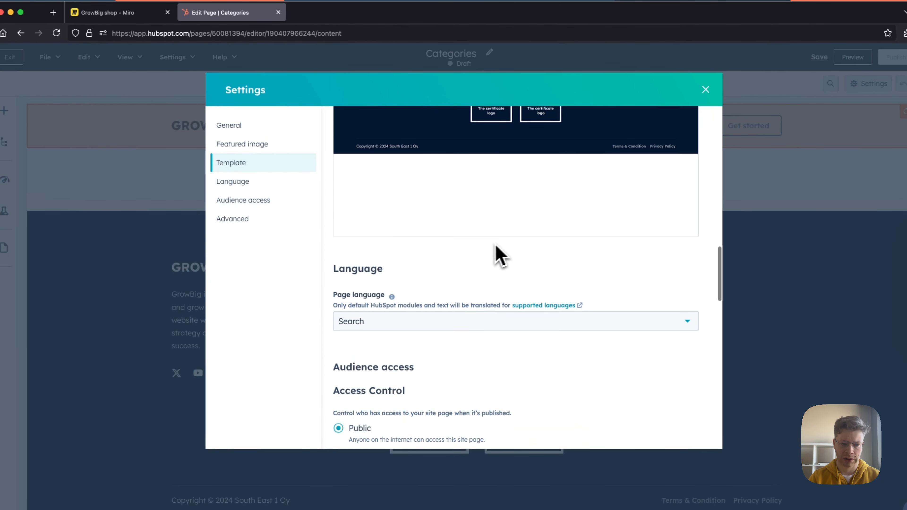
{"action": "scroll", "coordinate": [479, 247], "scroll_direction": "up", "scroll_amount": 10}
{"action": "left_click_drag", "start_coordinate": [392, 163], "coordinate": [333, 163]}
{"action": "key", "text": "super+c"}
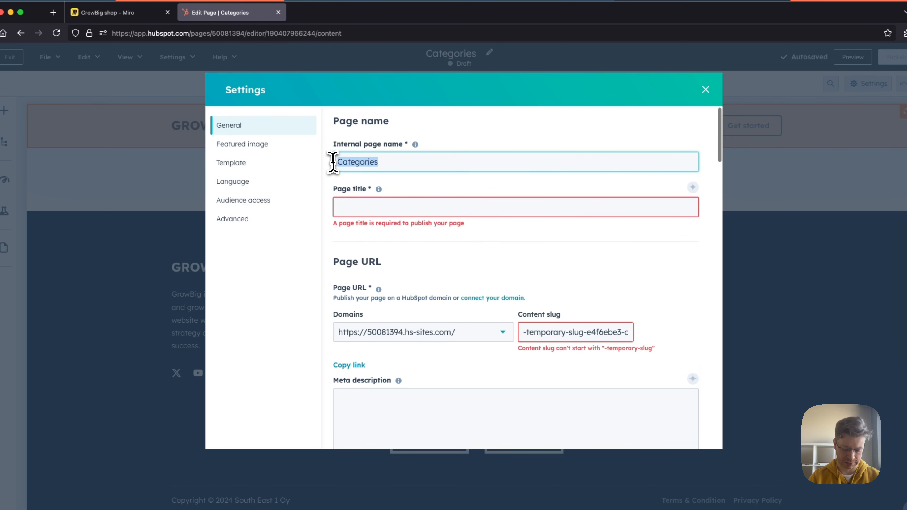
{"action": "left_click", "coordinate": [358, 208]}
{"action": "key", "text": "super+v"}
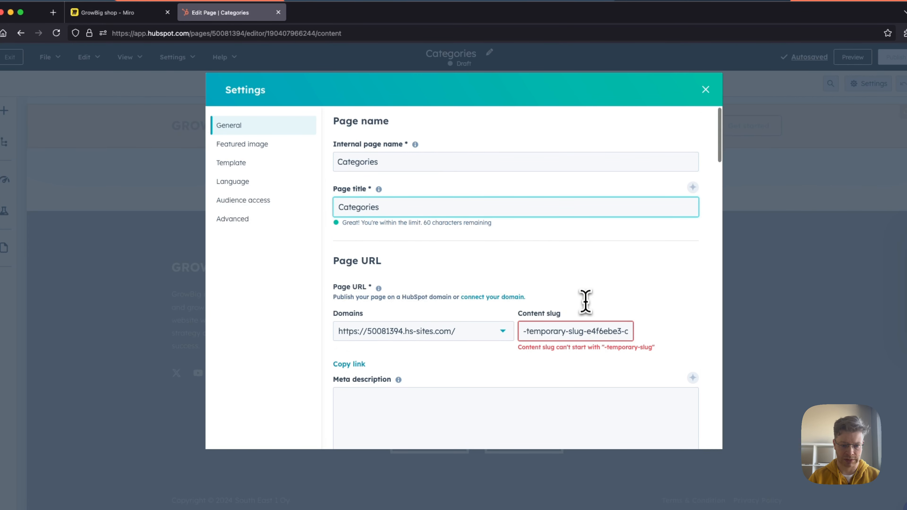
{"action": "left_click", "coordinate": [572, 336]}
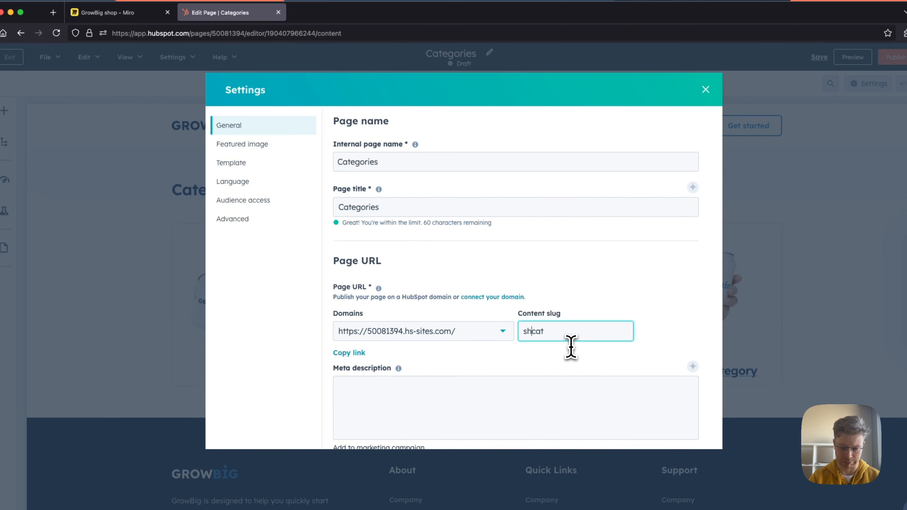
{"action": "type", "text": "shop-"}
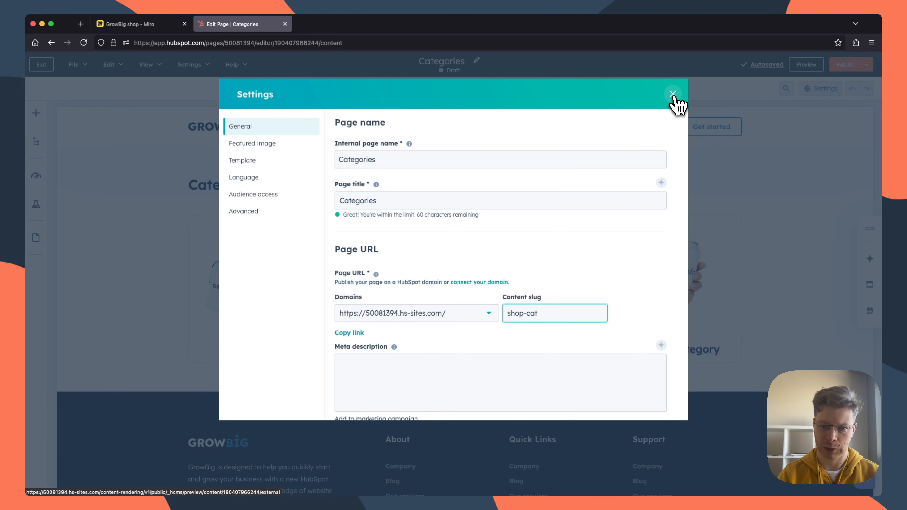
Step: Close the settings, publish the Categories page and exit the page editor
{"action": "left_click", "coordinate": [673, 94]}
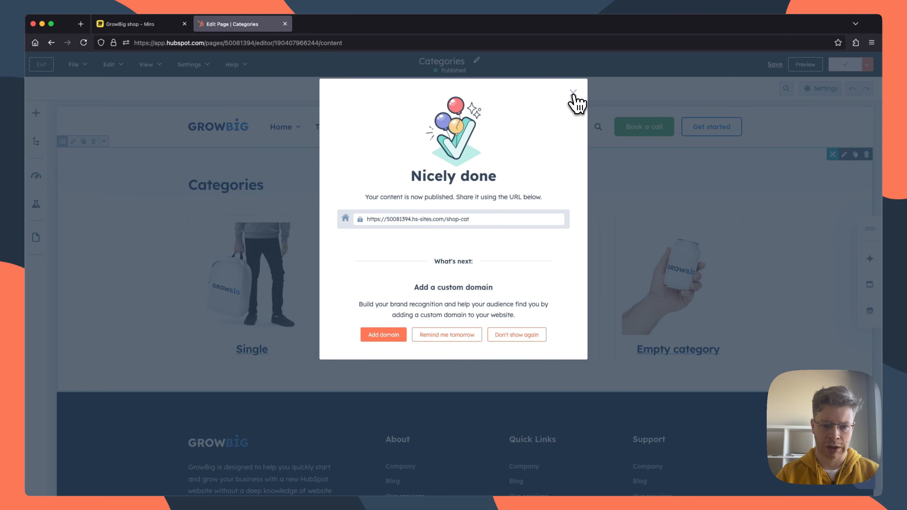
{"action": "left_click", "coordinate": [573, 92]}
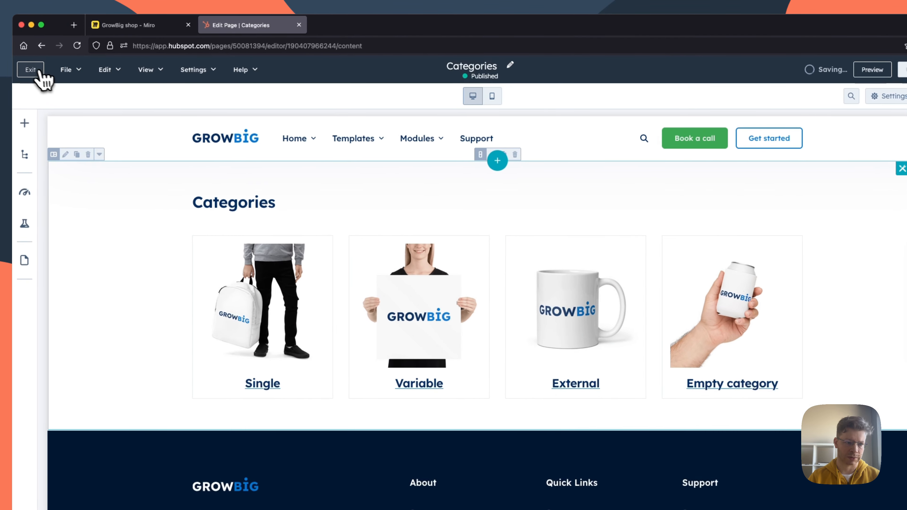
{"action": "left_click", "coordinate": [38, 70]}
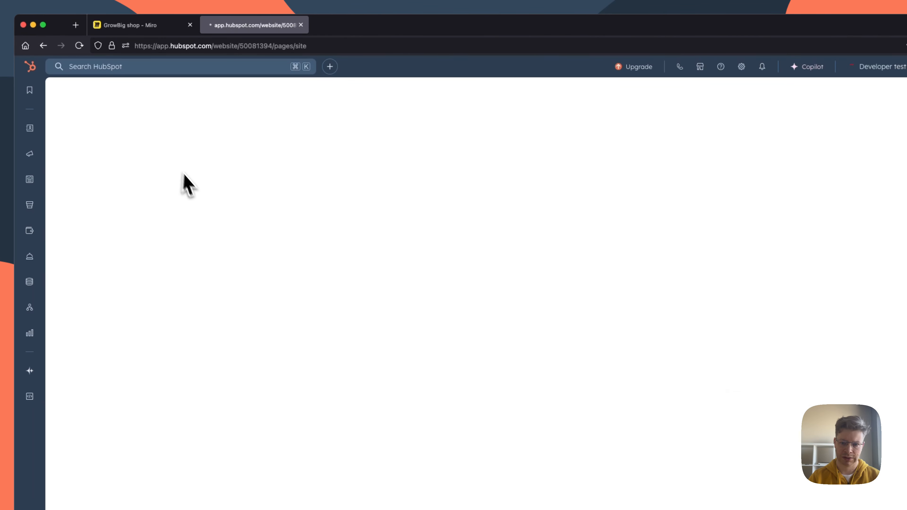
Step: Check the "Order" page note on the Miro board and create a HubSpot website page named "Order" with the theme's order template
{"action": "left_click", "coordinate": [138, 27]}
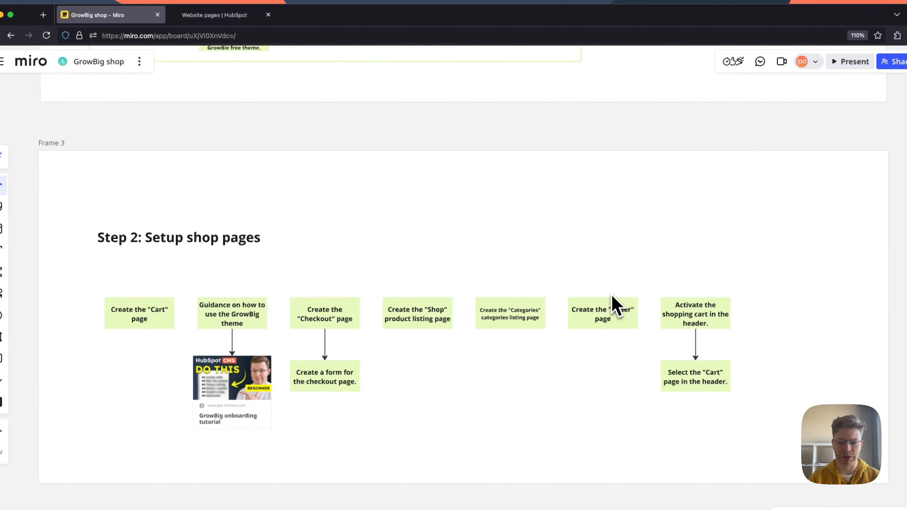
{"action": "left_click", "coordinate": [234, 16]}
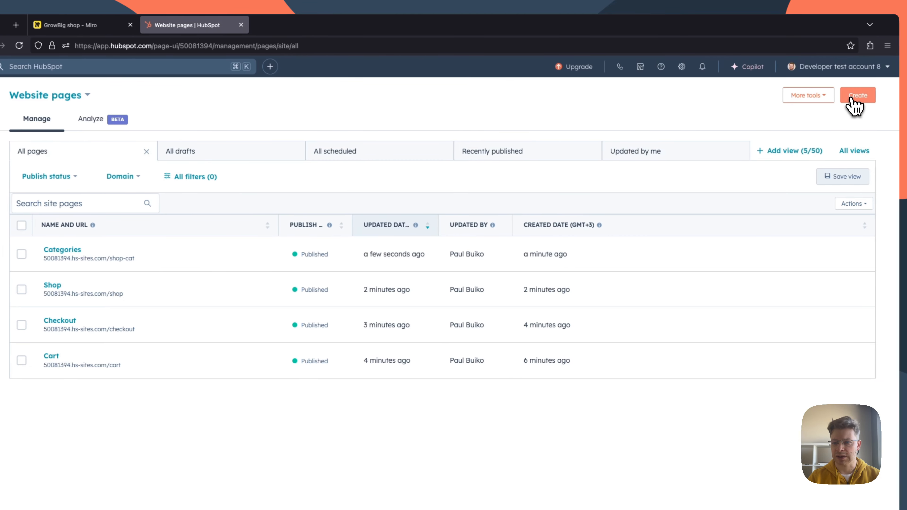
{"action": "left_click", "coordinate": [887, 95]}
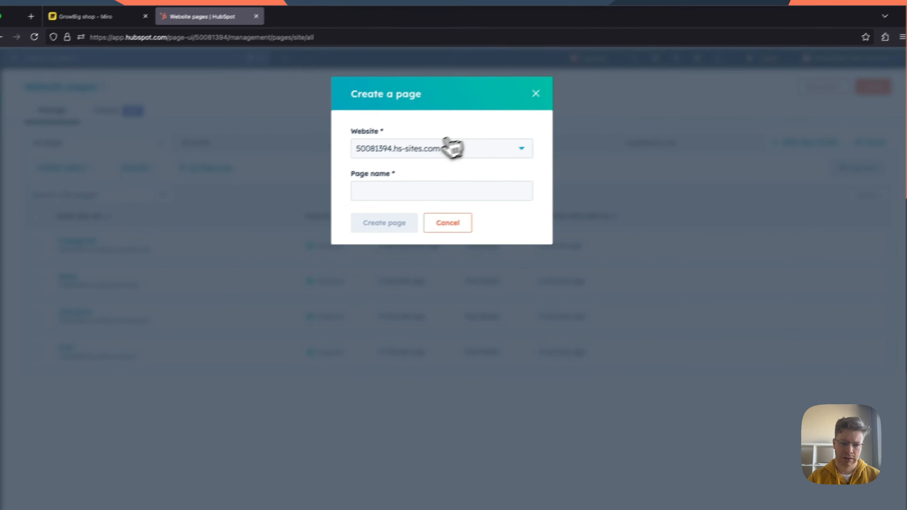
{"action": "left_click", "coordinate": [379, 188]}
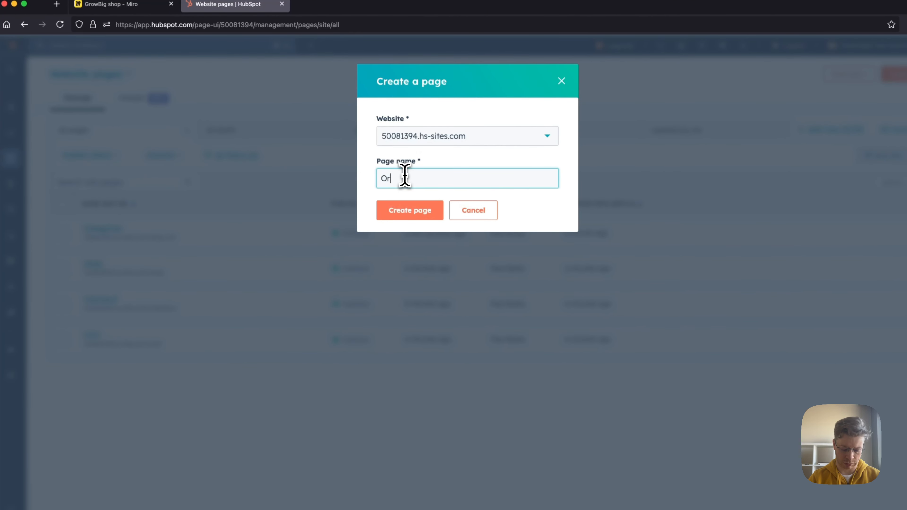
{"action": "left_click", "coordinate": [427, 213]}
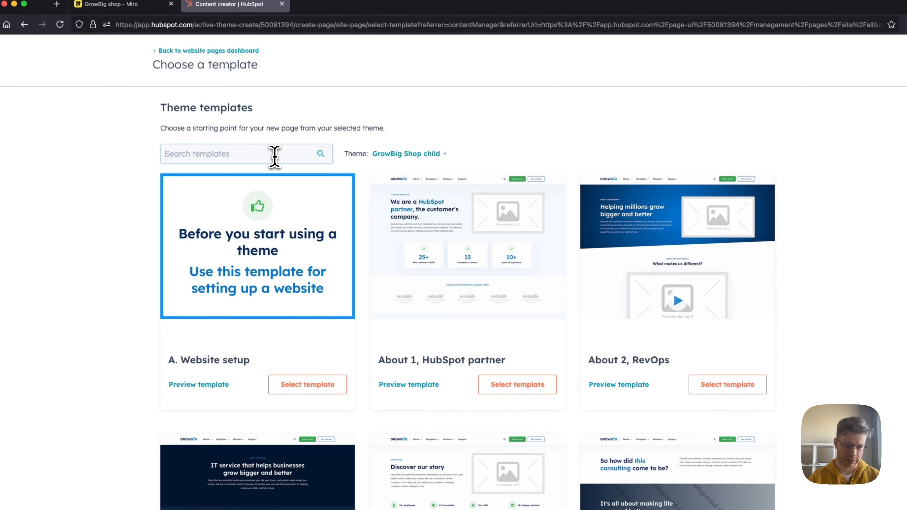
{"action": "type", "text": "orde"}
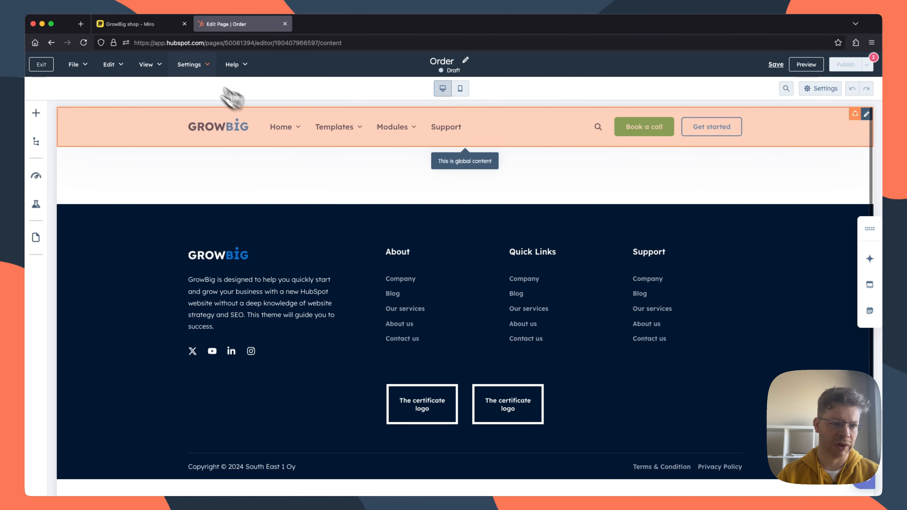
Step: Set the Order page's dynamic pages data source to the GB Orders HubDB table and close the settings
{"action": "left_click", "coordinate": [191, 65]}
{"action": "left_click", "coordinate": [184, 90]}
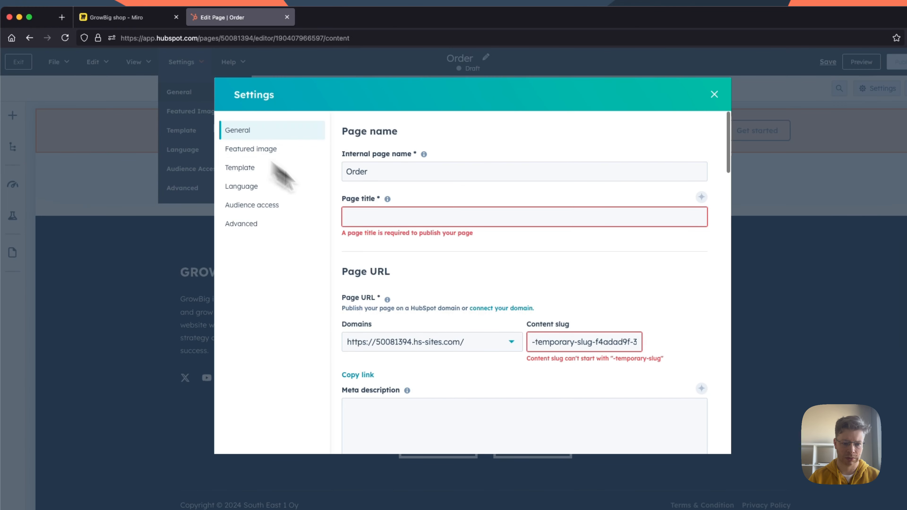
{"action": "scroll", "coordinate": [480, 308], "scroll_direction": "down", "scroll_amount": 20}
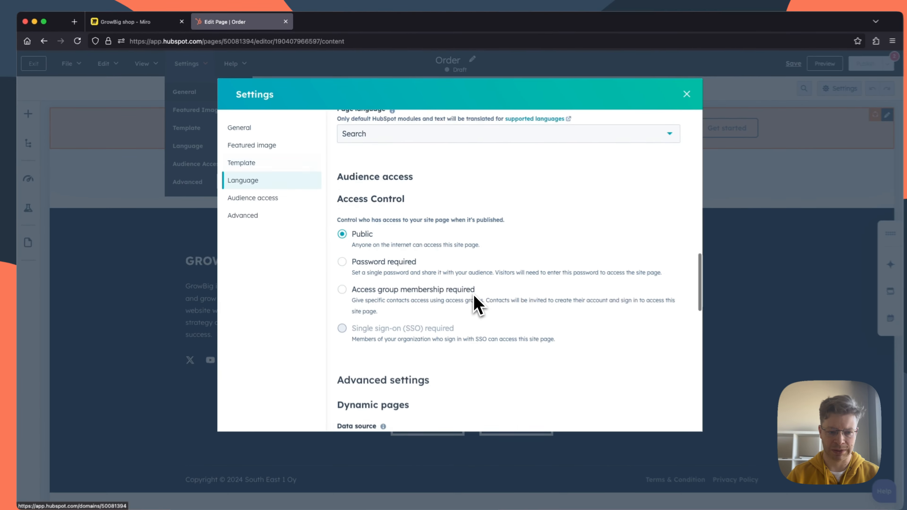
{"action": "scroll", "coordinate": [466, 295], "scroll_direction": "down", "scroll_amount": 5}
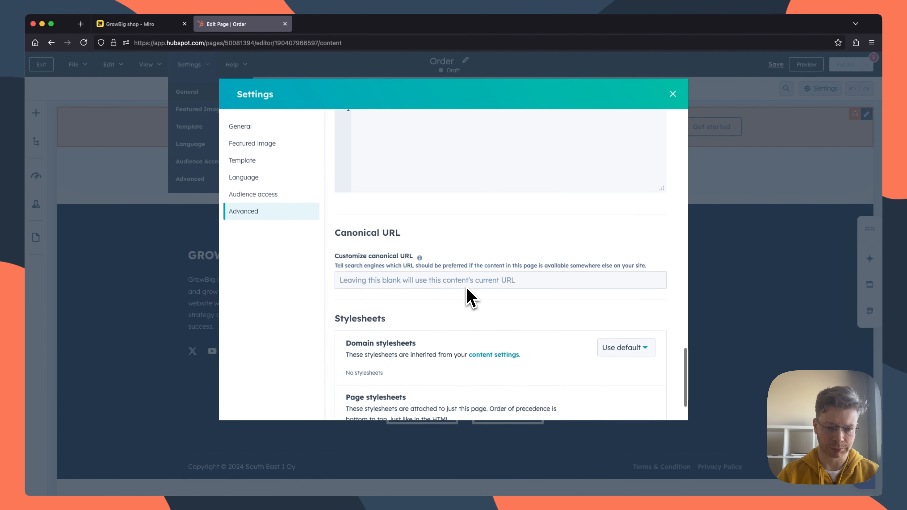
{"action": "scroll", "coordinate": [464, 297], "scroll_direction": "up", "scroll_amount": 9}
{"action": "left_click", "coordinate": [400, 183]}
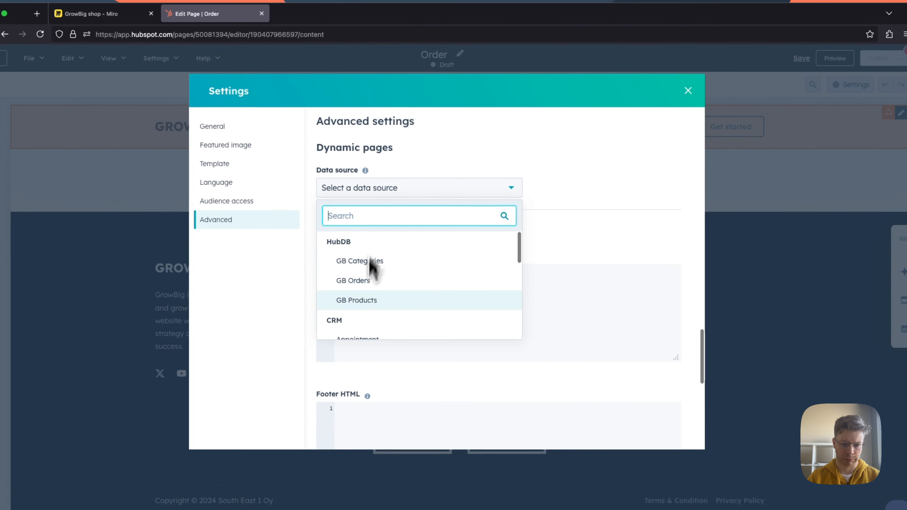
{"action": "left_click", "coordinate": [363, 286]}
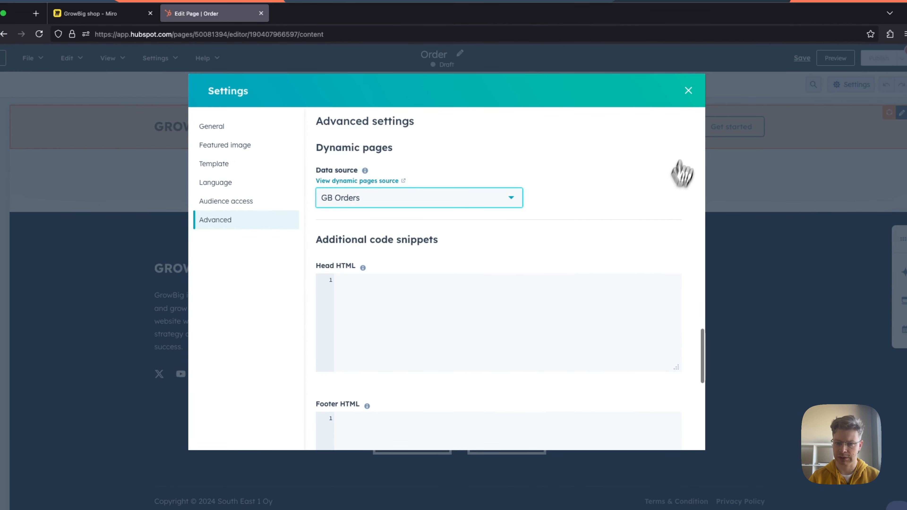
{"action": "left_click", "coordinate": [690, 91]}
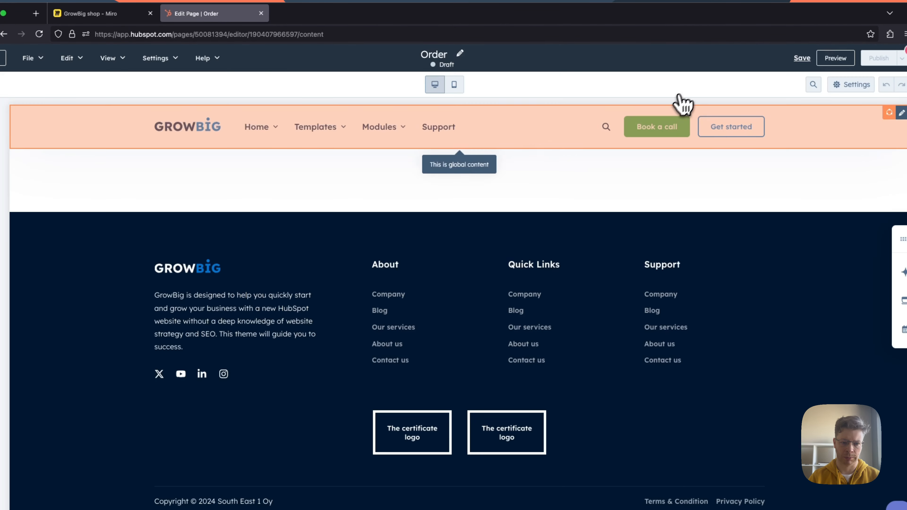
Step: Set the Order page's title to "Order" and its content slug to "order", and publish the page
{"action": "left_click", "coordinate": [189, 61]}
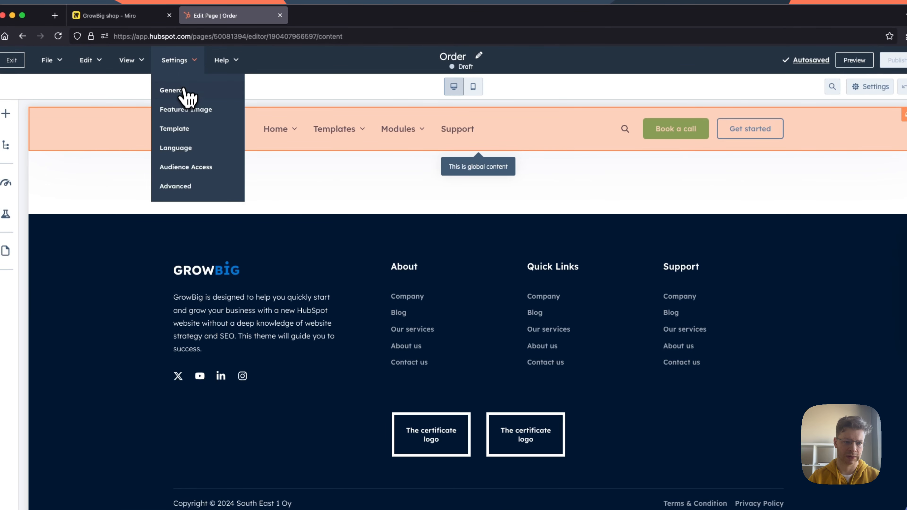
{"action": "left_click", "coordinate": [178, 91]}
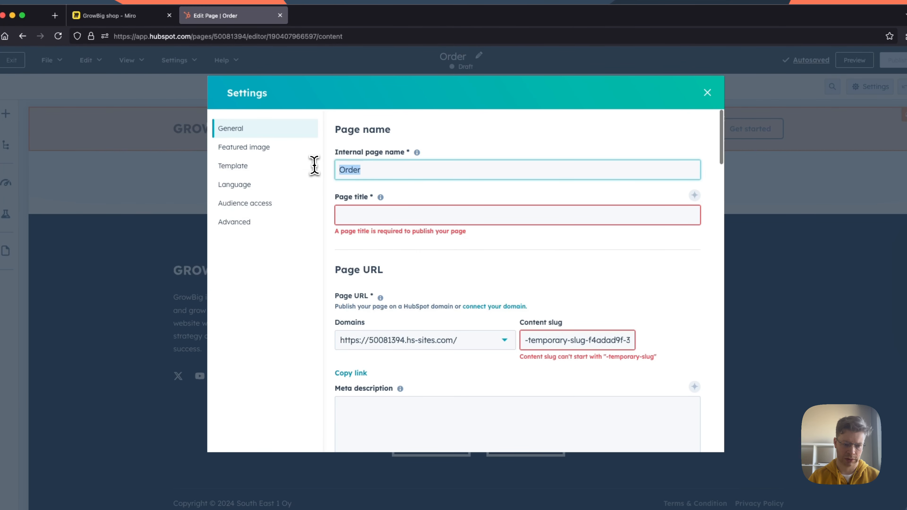
{"action": "left_click", "coordinate": [365, 215]}
{"action": "type", "text": "Order"}
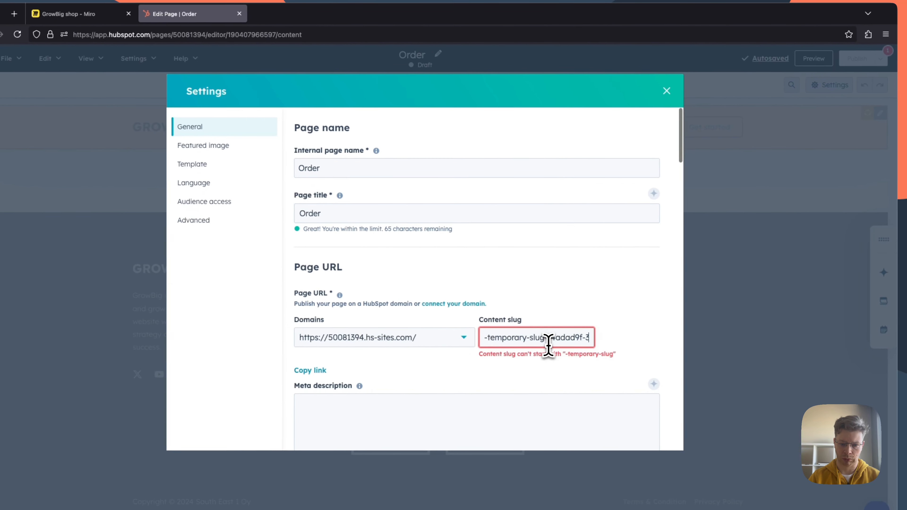
{"action": "triple_click", "coordinate": [568, 335]}
{"action": "type", "text": "order"}
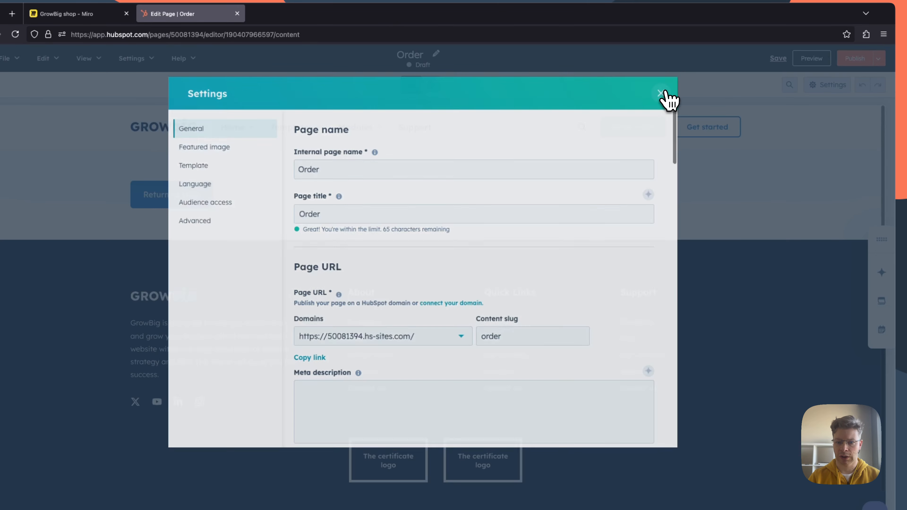
{"action": "left_click", "coordinate": [665, 91]}
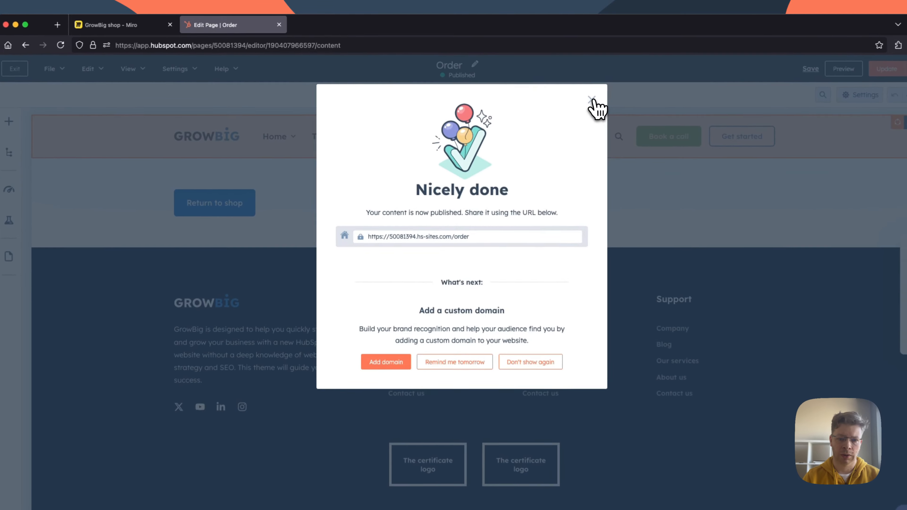
{"action": "left_click", "coordinate": [591, 100]}
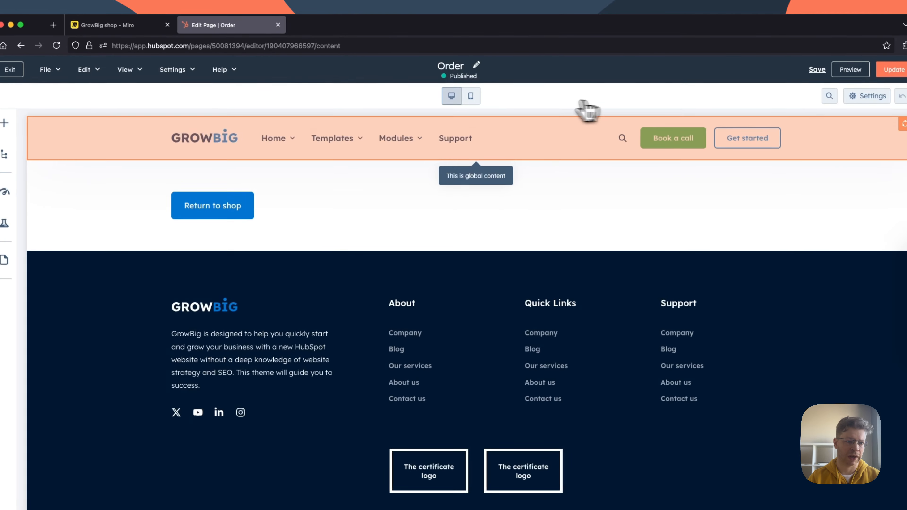
Step: Check the shopping cart note on the Miro board and open the website header in HubSpot's global content editor
{"action": "left_click", "coordinate": [143, 25]}
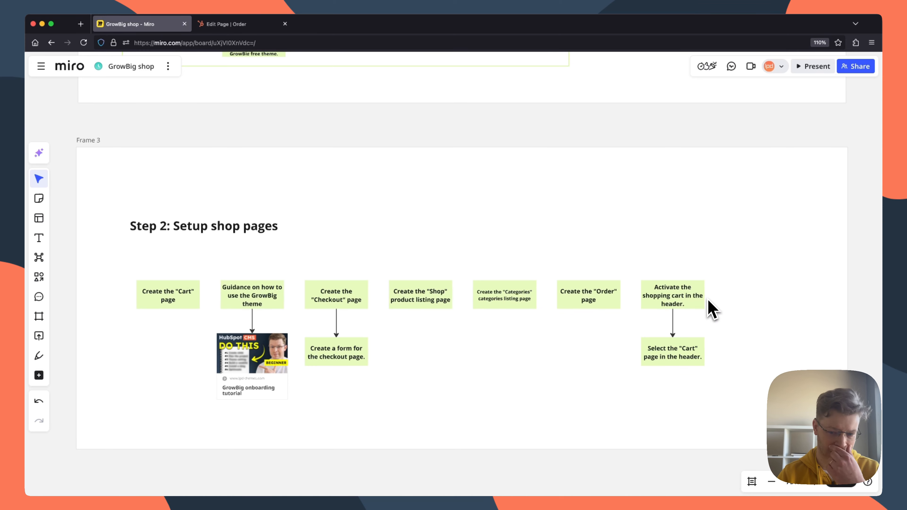
{"action": "left_click", "coordinate": [228, 25]}
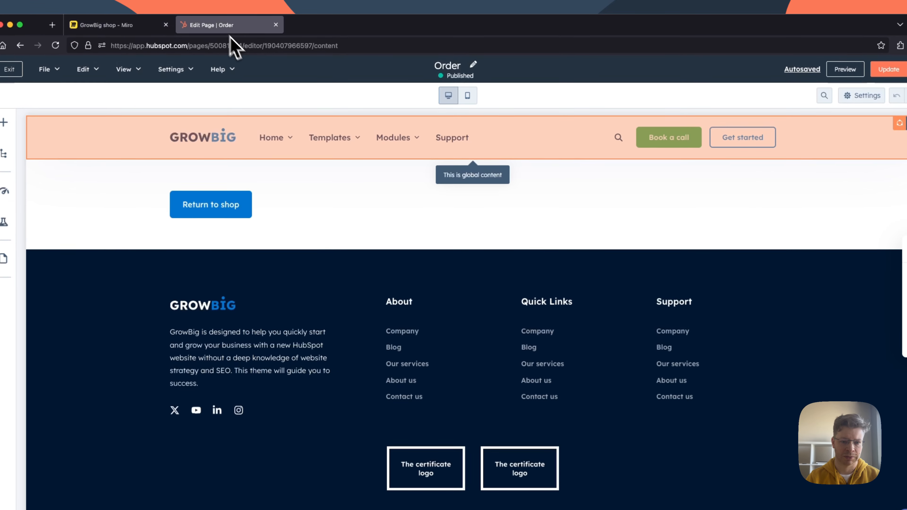
{"action": "left_click", "coordinate": [534, 152]}
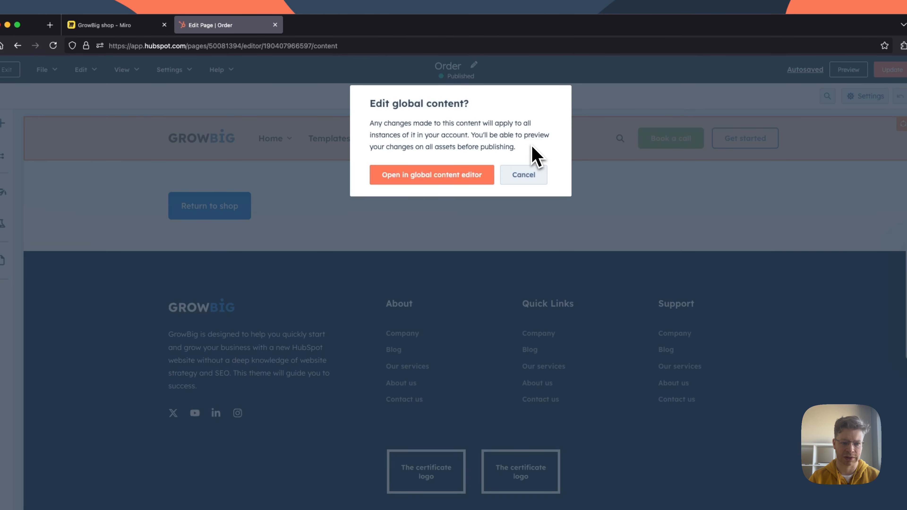
{"action": "left_click", "coordinate": [443, 177]}
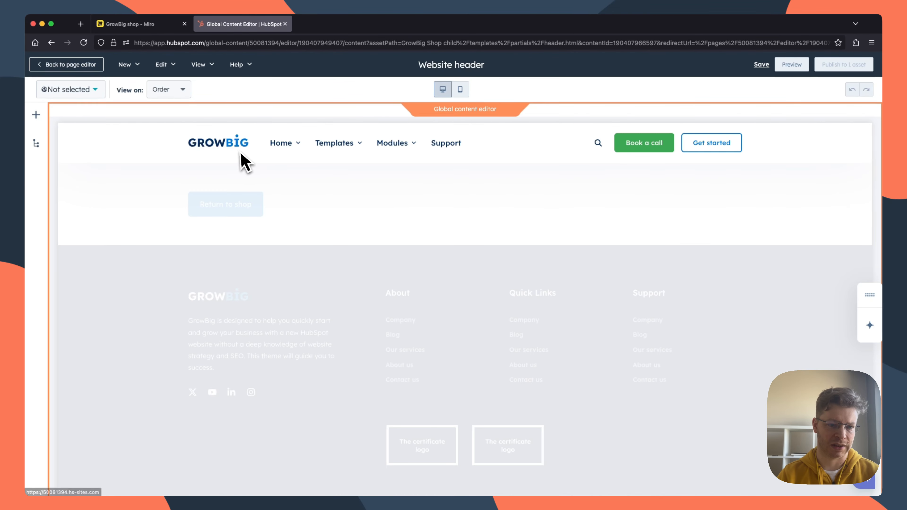
Step: Turn on the shopping cart in the website header module's navigation settings
{"action": "left_click", "coordinate": [530, 143]}
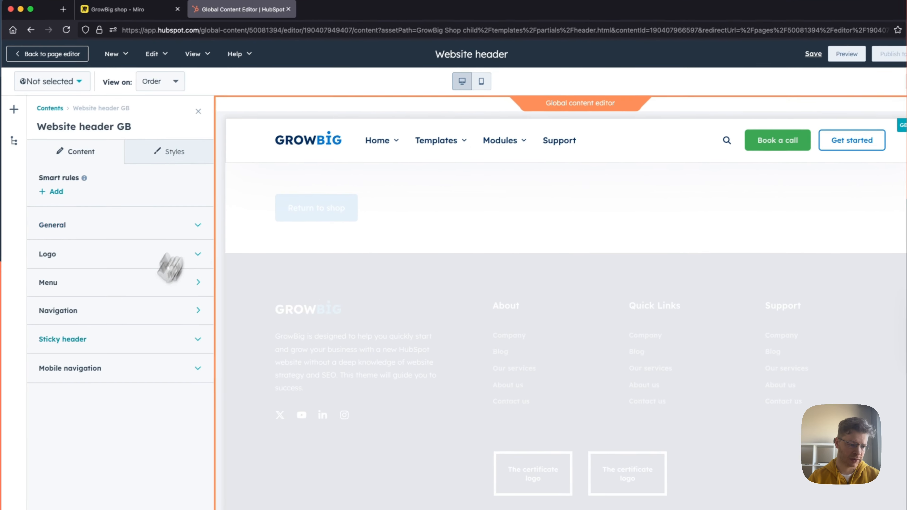
{"action": "left_click", "coordinate": [147, 306]}
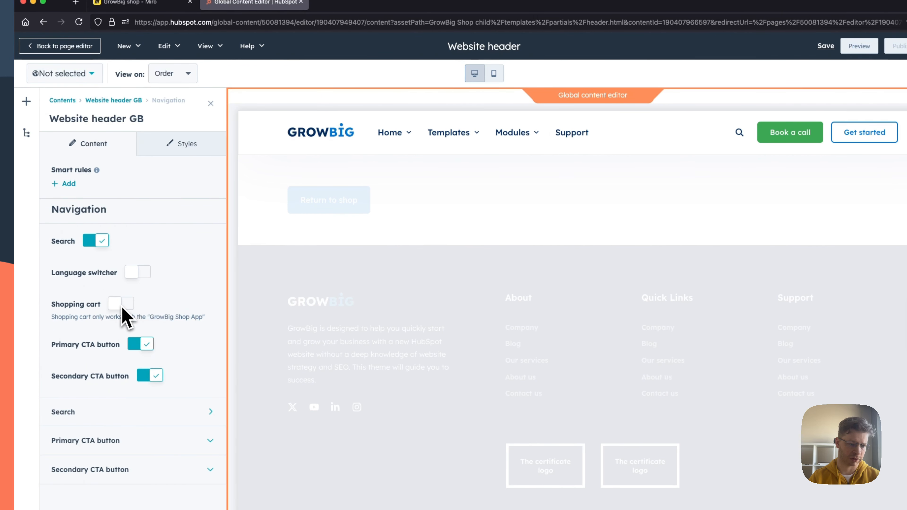
{"action": "left_click", "coordinate": [120, 303]}
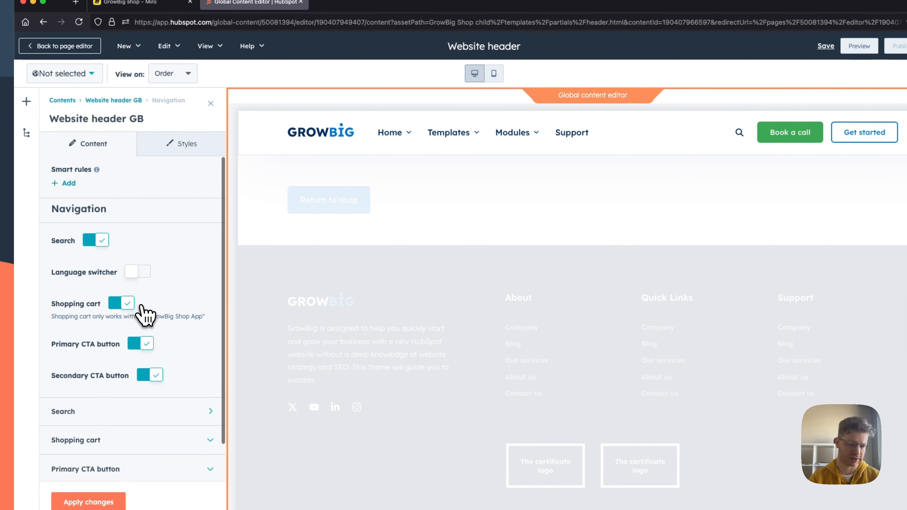
{"action": "scroll", "coordinate": [147, 307], "scroll_direction": "down", "scroll_amount": 2}
Step: Check the Miro board's header note, select "Cart" as the header's shopping cart page in HubSpot and apply the changes
{"action": "left_click", "coordinate": [157, 3]}
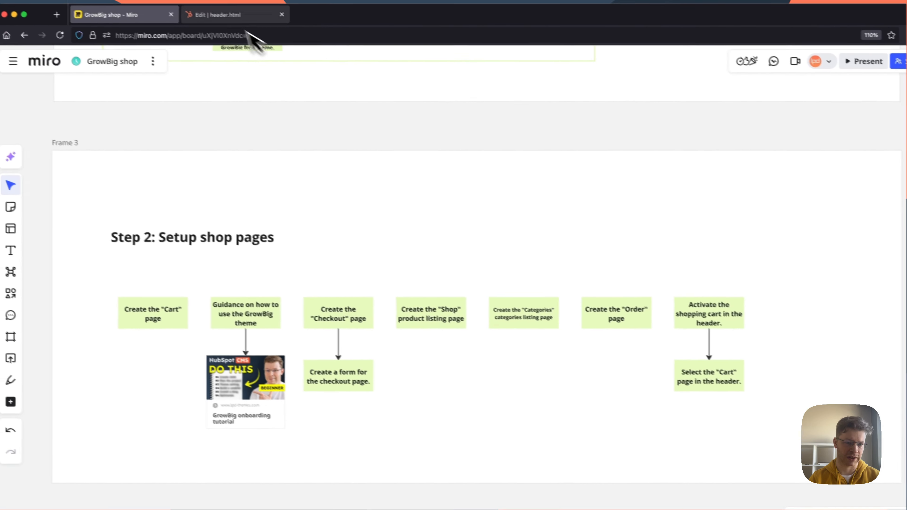
{"action": "left_click", "coordinate": [189, 4]}
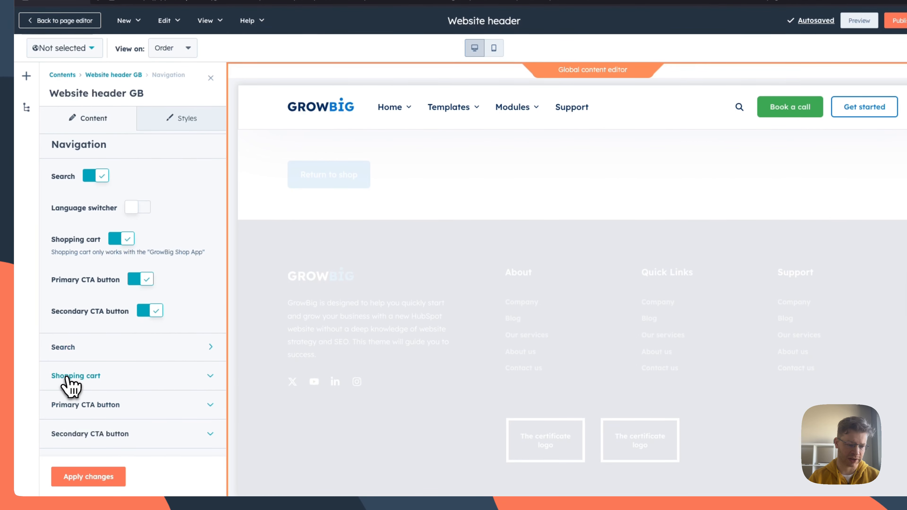
{"action": "left_click", "coordinate": [90, 379]}
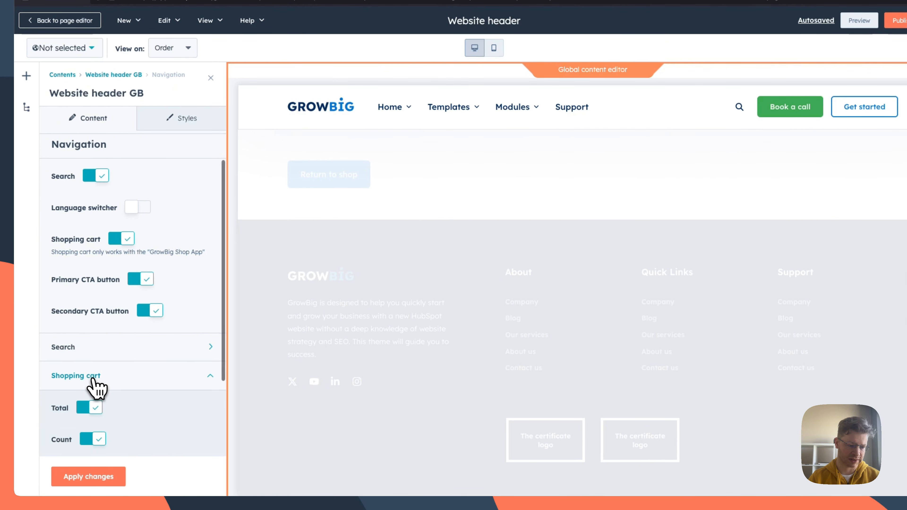
{"action": "scroll", "coordinate": [103, 386], "scroll_direction": "down", "scroll_amount": 3}
{"action": "left_click", "coordinate": [184, 378]}
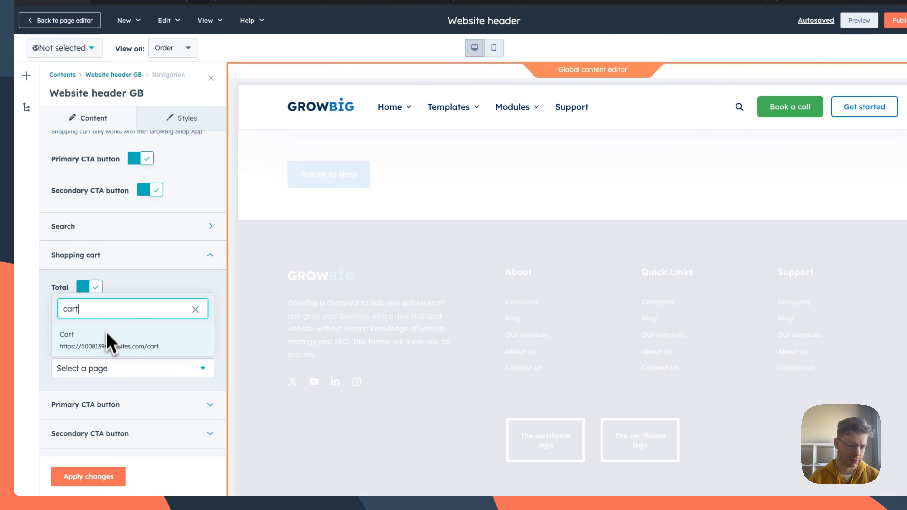
{"action": "left_click", "coordinate": [106, 345]}
{"action": "left_click", "coordinate": [100, 478]}
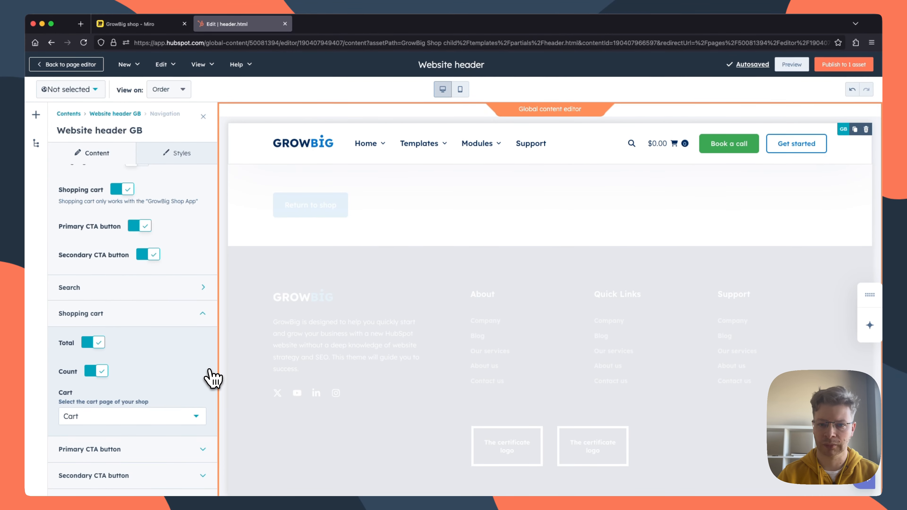
Step: Publish the website header's global content, and update the Order page before exiting its editor
{"action": "left_click", "coordinate": [835, 65]}
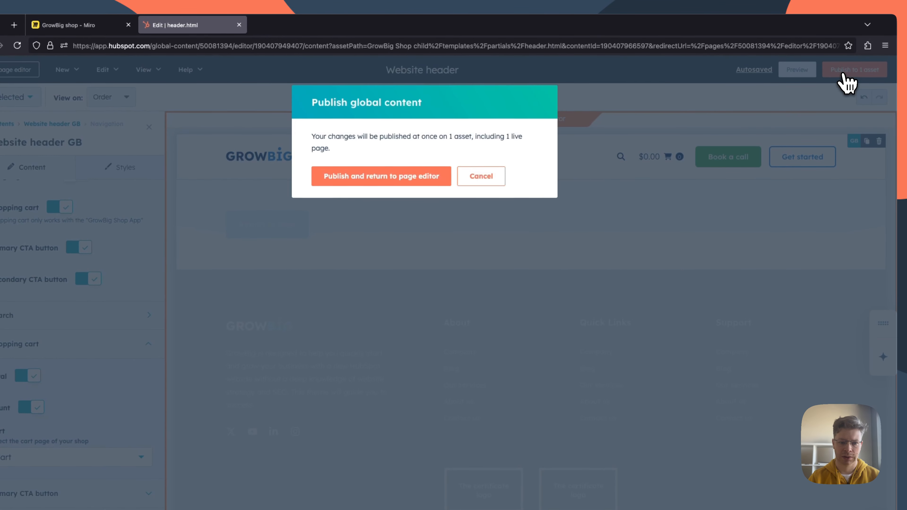
{"action": "left_click", "coordinate": [434, 177]}
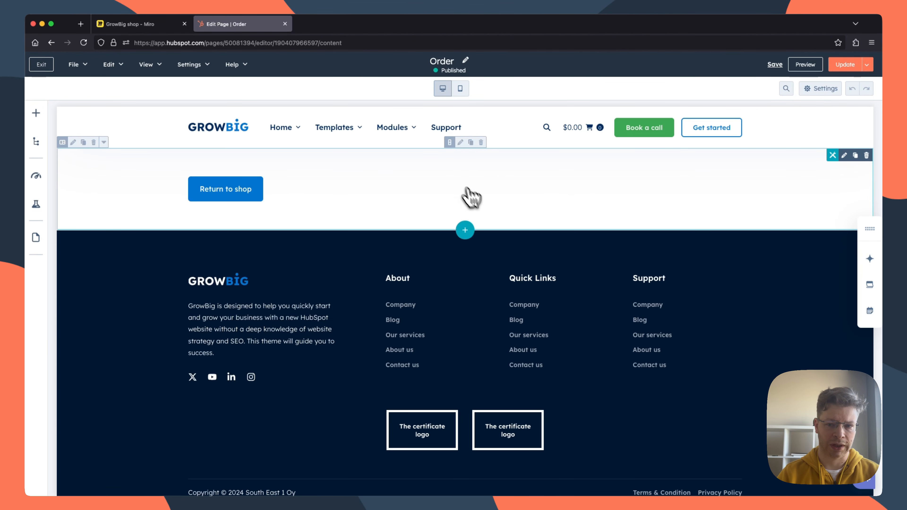
{"action": "left_click", "coordinate": [844, 66]}
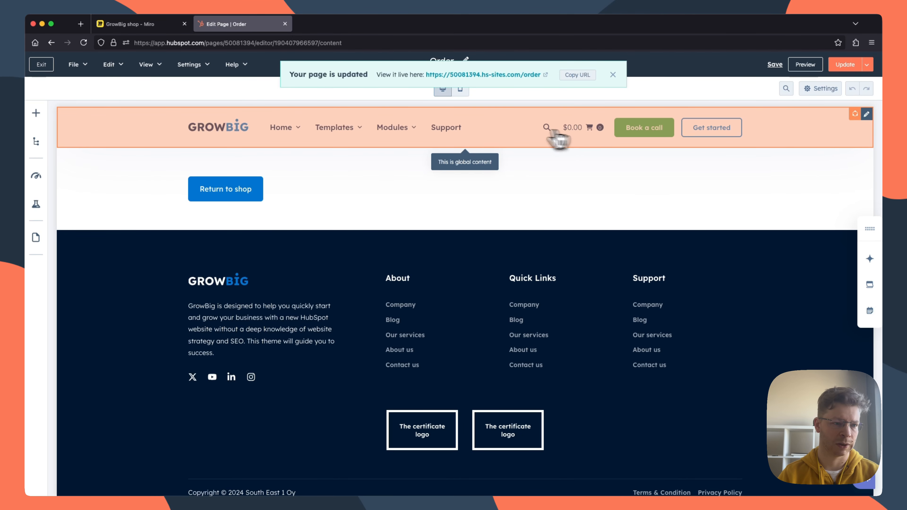
{"action": "left_click", "coordinate": [41, 66]}
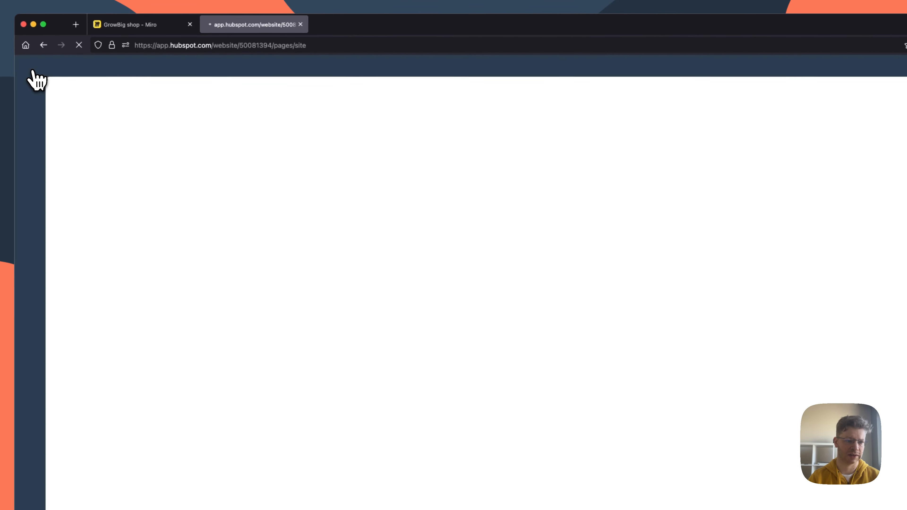
Step: Read the "Step 3: Configure shop settings" notes on the Miro board and open the GB Config HubDB table in HubSpot
{"action": "left_click", "coordinate": [125, 27]}
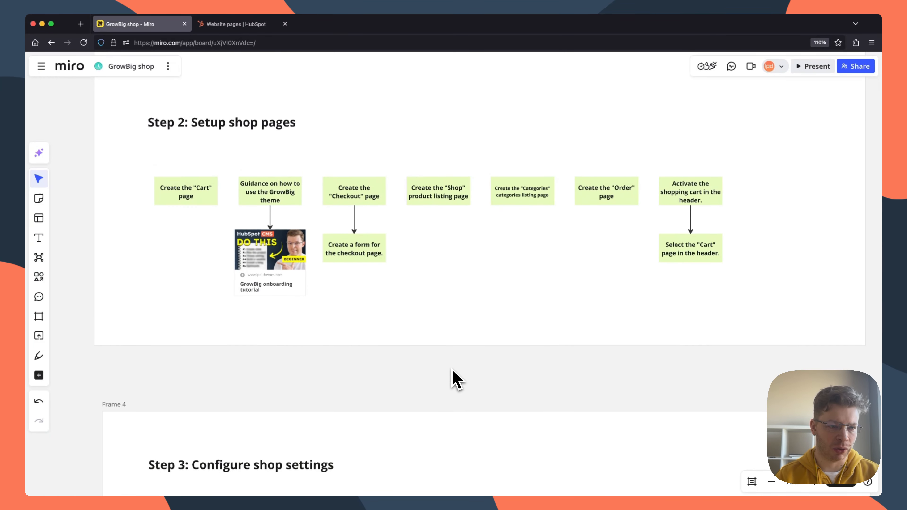
{"action": "scroll", "coordinate": [453, 377], "scroll_direction": "down", "scroll_amount": 6}
{"action": "scroll", "coordinate": [453, 377], "scroll_direction": "down", "scroll_amount": 3}
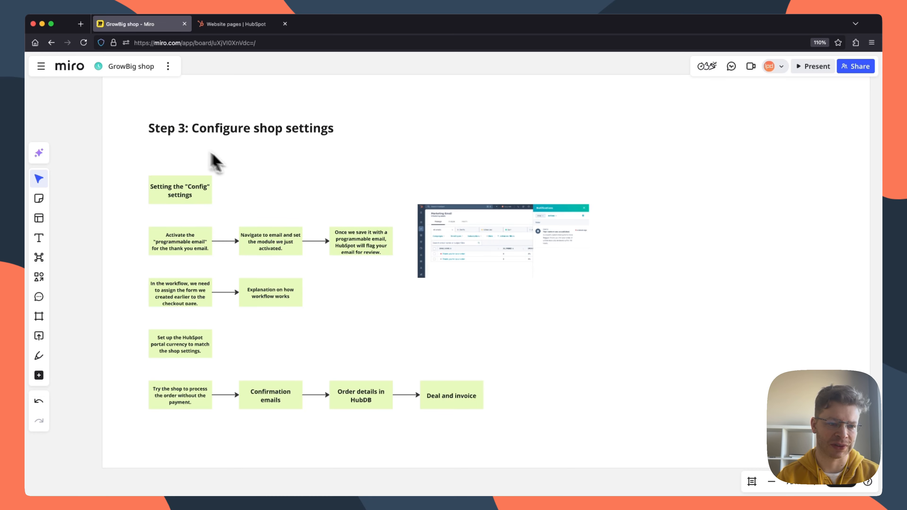
{"action": "left_click", "coordinate": [239, 24]}
{"action": "mouse_move", "coordinate": [30, 191]}
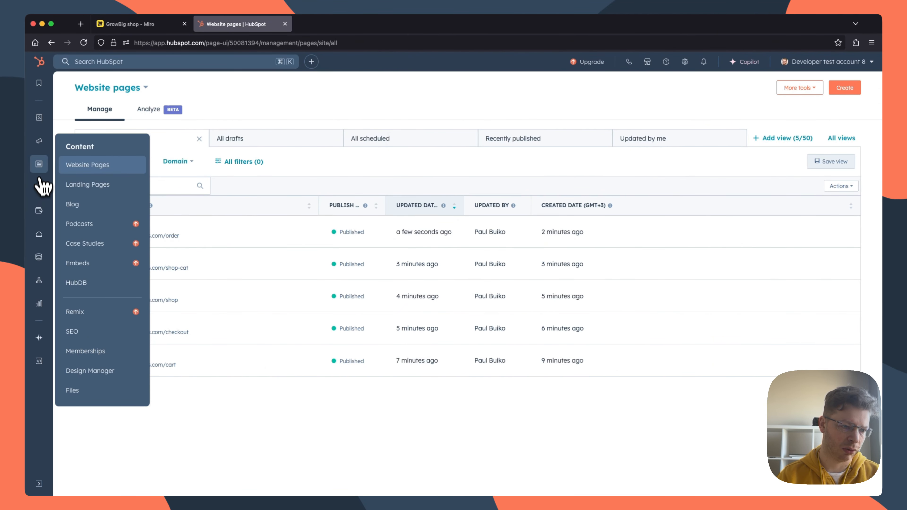
{"action": "left_click", "coordinate": [82, 283]}
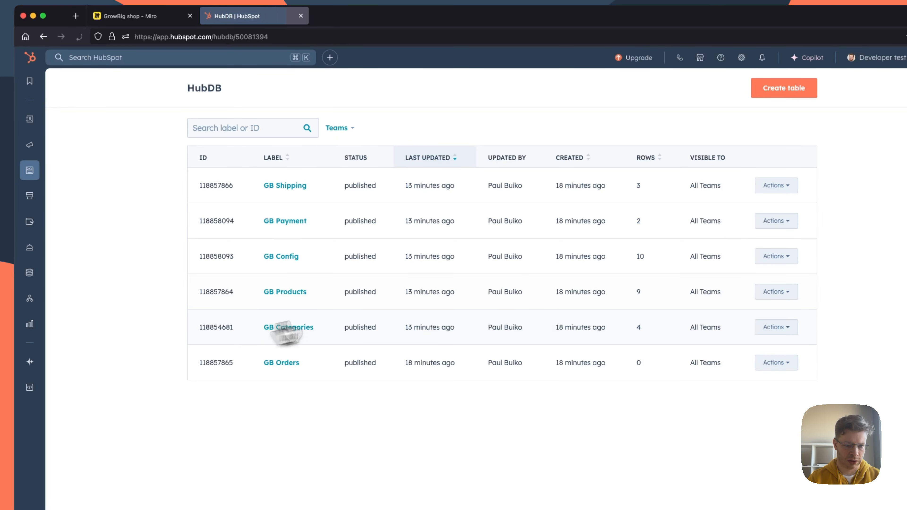
{"action": "left_click", "coordinate": [286, 258]}
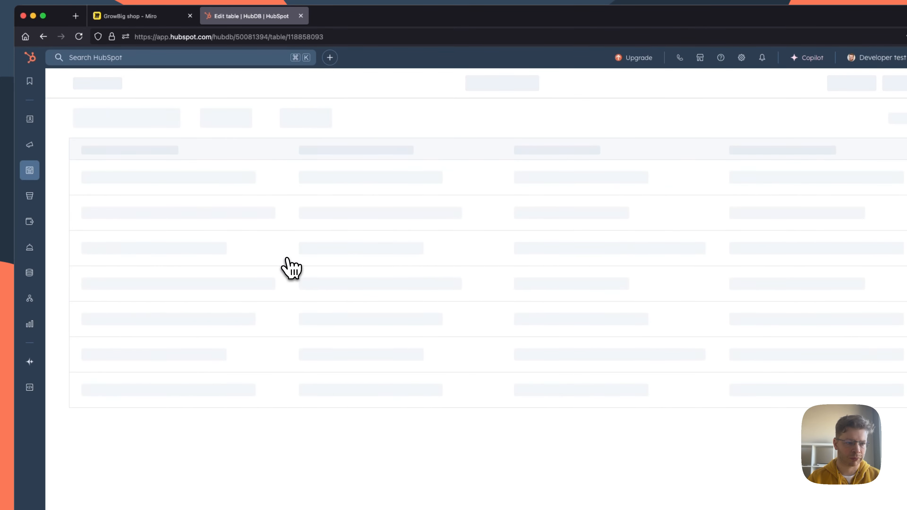
Step: Open the website pages list in a separate browser tab and widen the GB Config table's Value column
{"action": "mouse_move", "coordinate": [25, 176]}
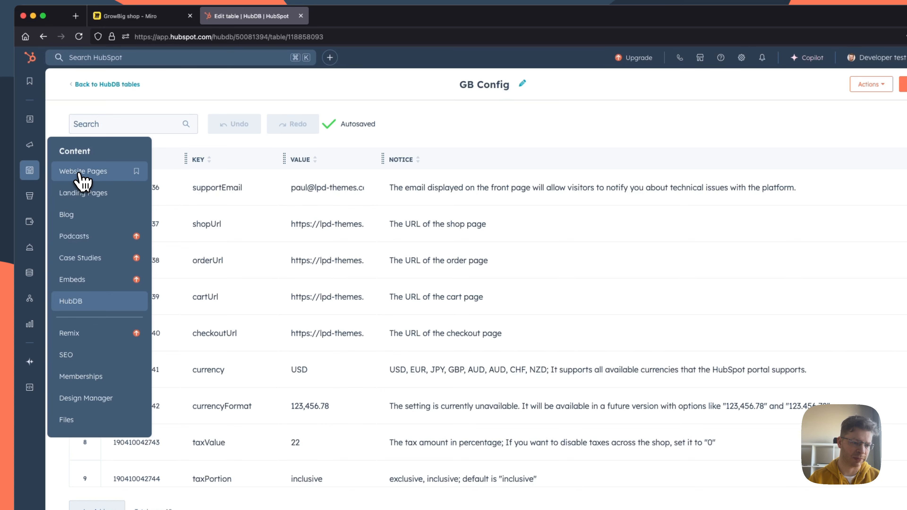
{"action": "left_click", "coordinate": [348, 16]}
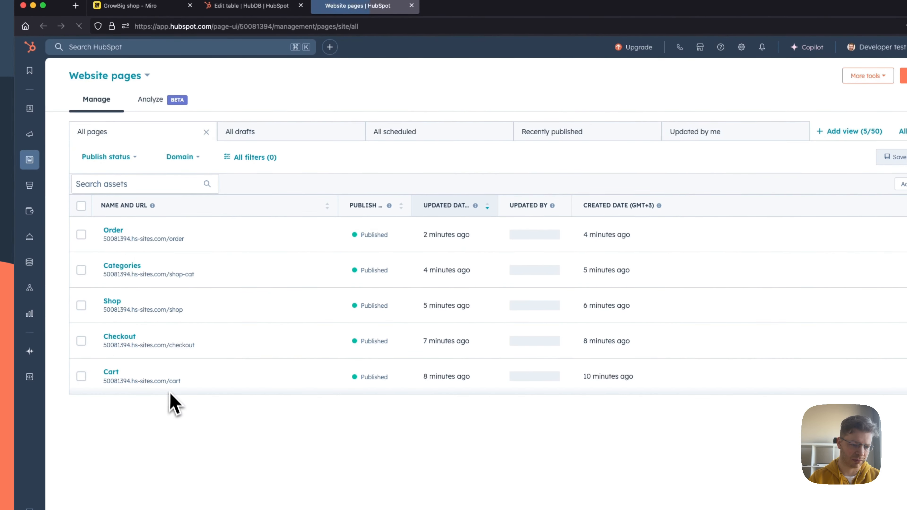
{"action": "left_click", "coordinate": [246, 6]}
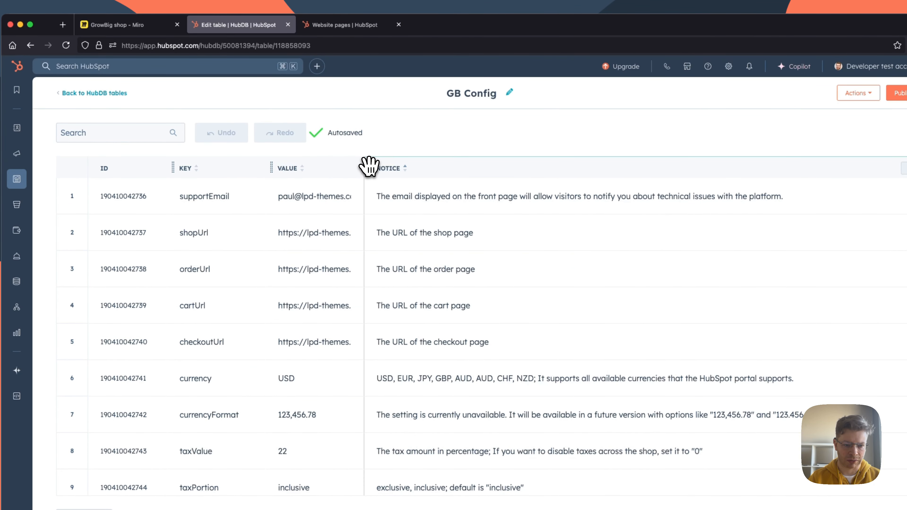
{"action": "left_click_drag", "start_coordinate": [362, 167], "coordinate": [427, 168]}
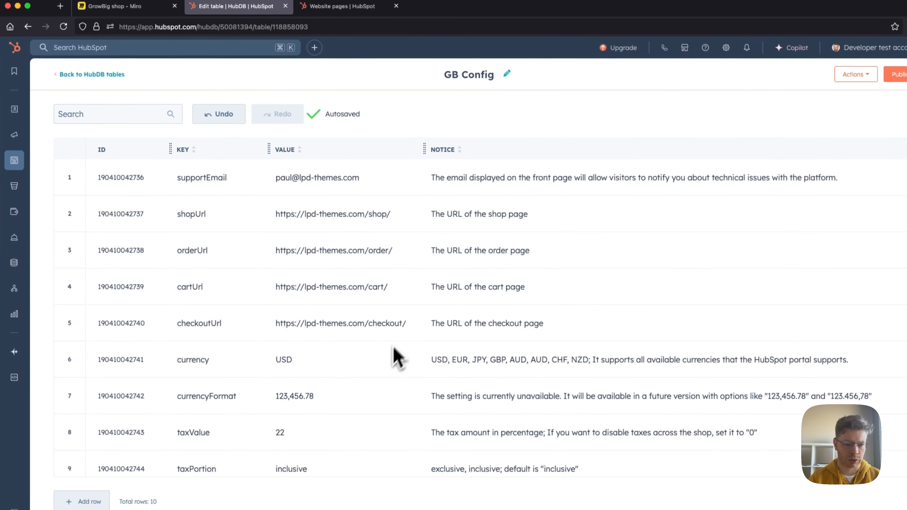
Step: Look through the GB Config table's rows and highlight the supportEmail value
{"action": "scroll", "coordinate": [307, 192], "scroll_direction": "down", "scroll_amount": 2}
{"action": "scroll", "coordinate": [304, 200], "scroll_direction": "up", "scroll_amount": 2}
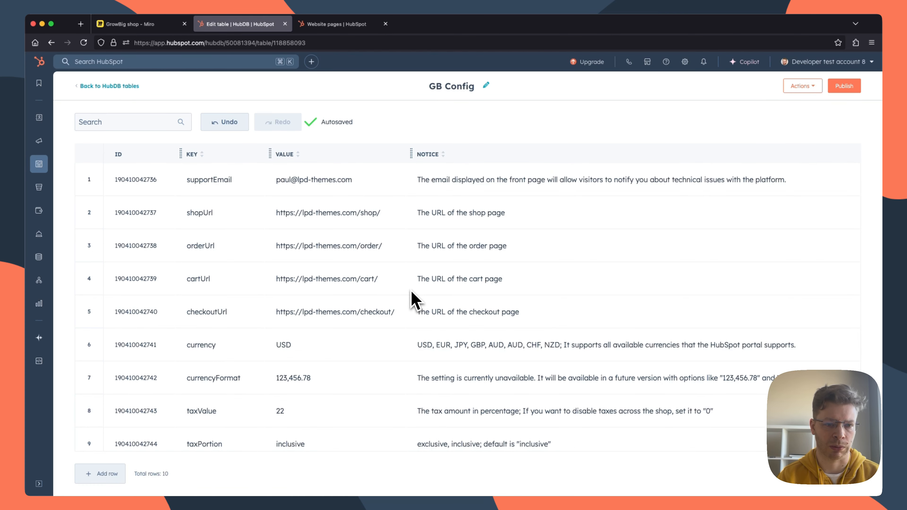
{"action": "left_click_drag", "start_coordinate": [277, 180], "coordinate": [373, 181]}
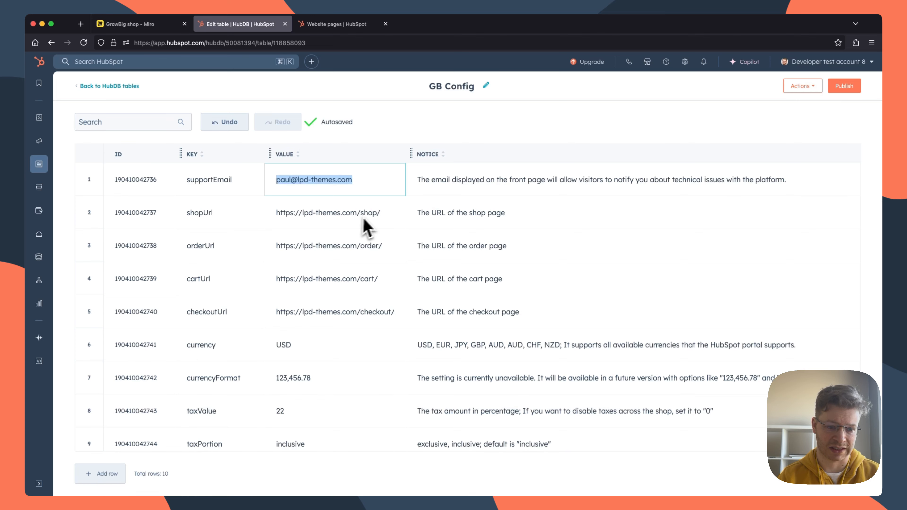
{"action": "left_click", "coordinate": [347, 26]}
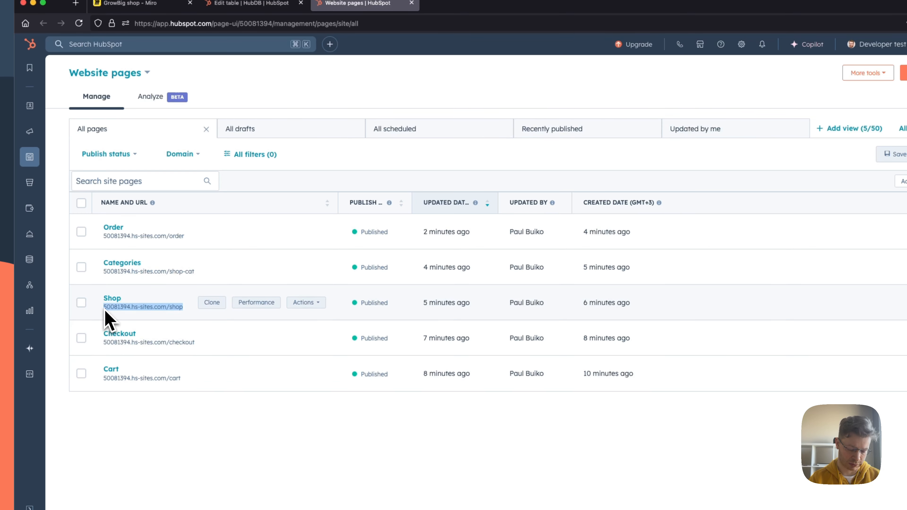
{"action": "left_click", "coordinate": [246, 3]}
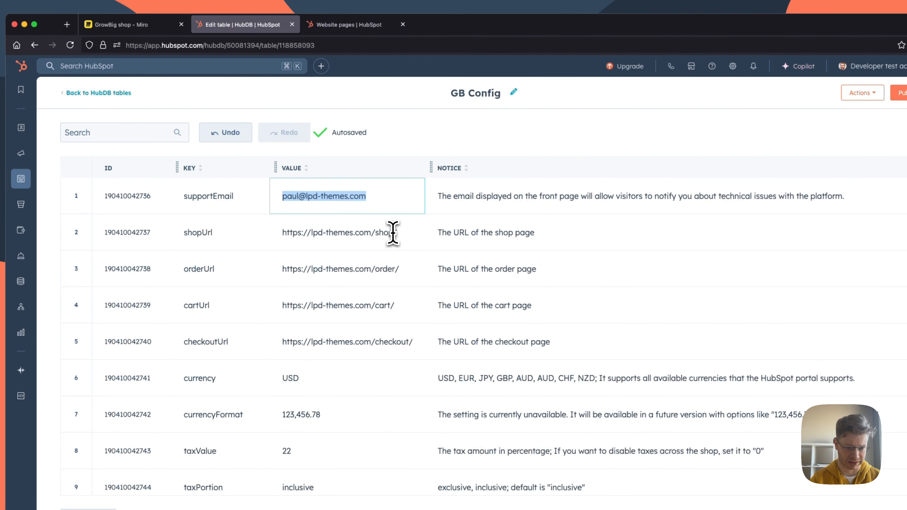
{"action": "left_click_drag", "start_coordinate": [392, 233], "coordinate": [370, 233]}
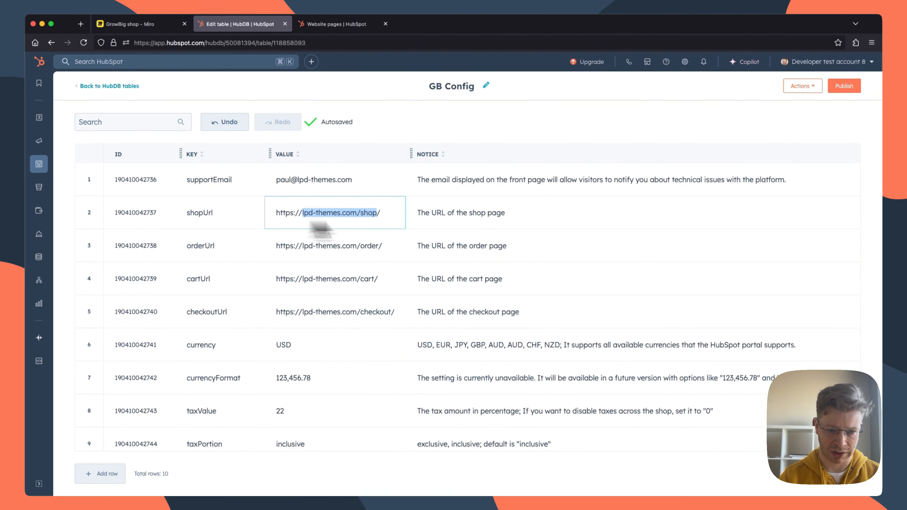
{"action": "type", "text": "50081394.hs-sites.com/shop"}
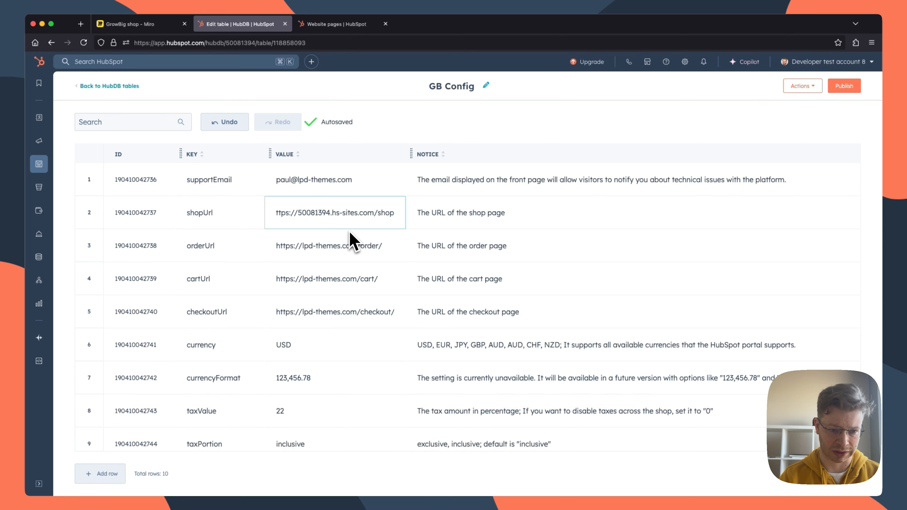
Step: Copy the Order page's hs-sites.com/order address from the website pages list and return to the GB Config table
{"action": "left_click", "coordinate": [341, 22]}
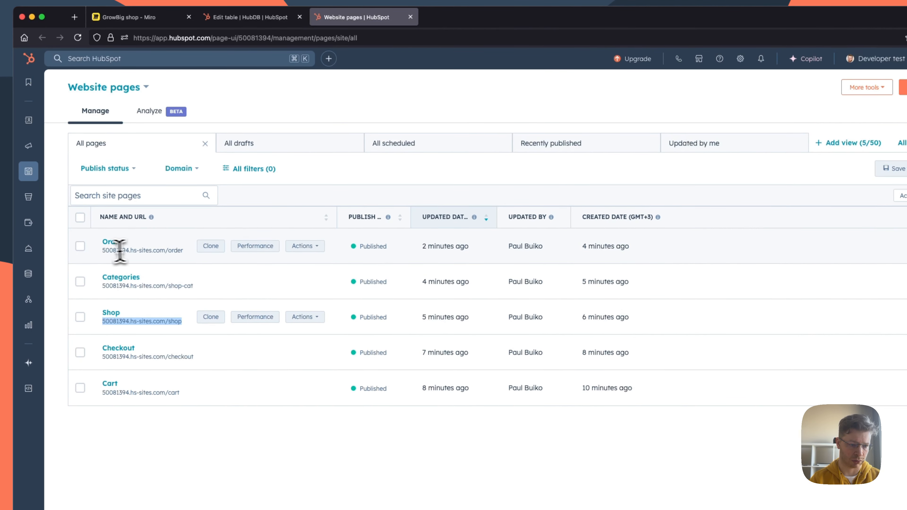
{"action": "left_click_drag", "start_coordinate": [102, 251], "coordinate": [191, 246]}
{"action": "key", "text": "super+c"}
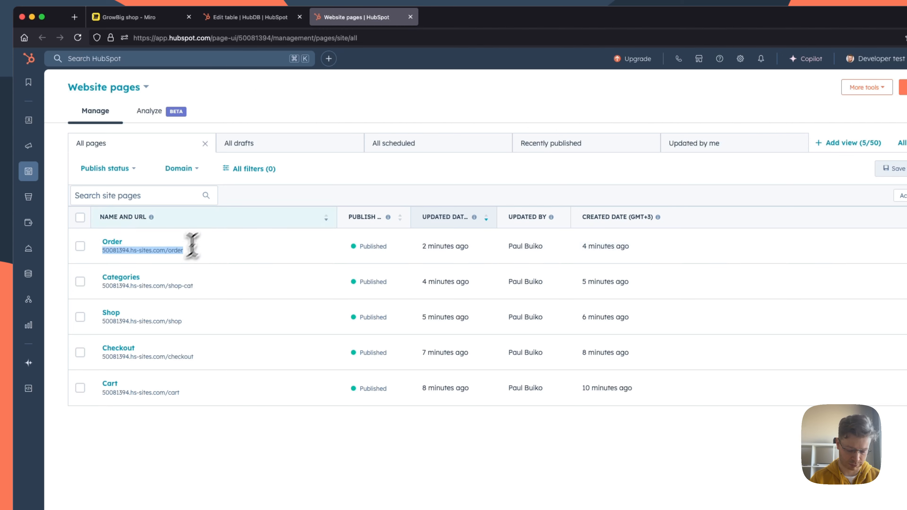
{"action": "left_click", "coordinate": [264, 21]}
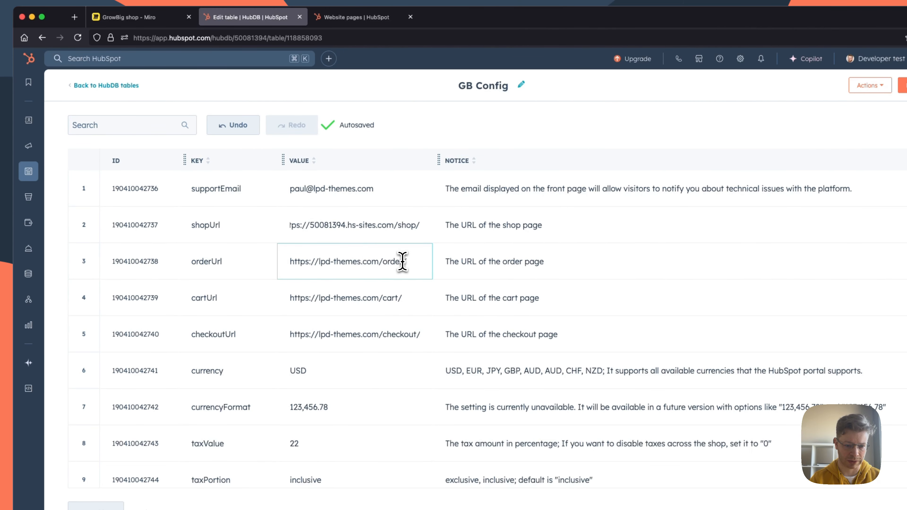
{"action": "left_click_drag", "start_coordinate": [402, 262], "coordinate": [278, 259]}
{"action": "key", "text": "super+v"}
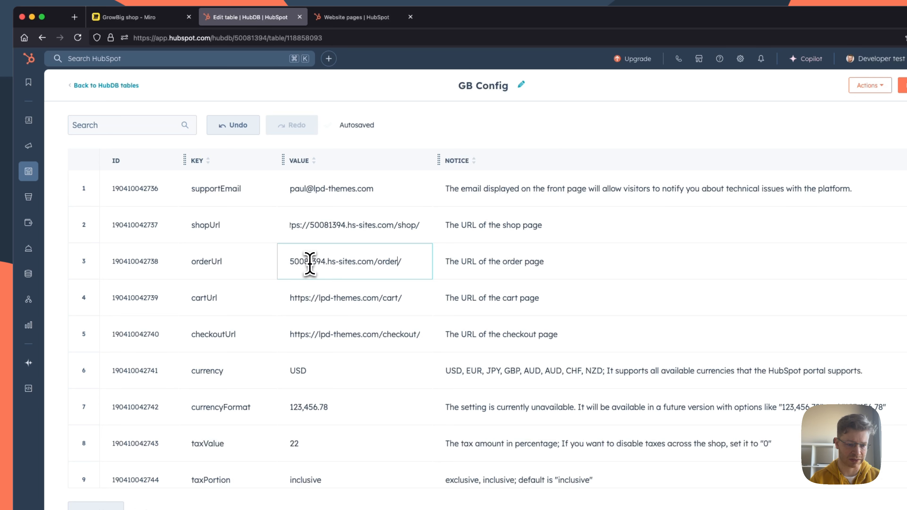
{"action": "key", "text": "super+z"}
{"action": "left_click", "coordinate": [317, 263]}
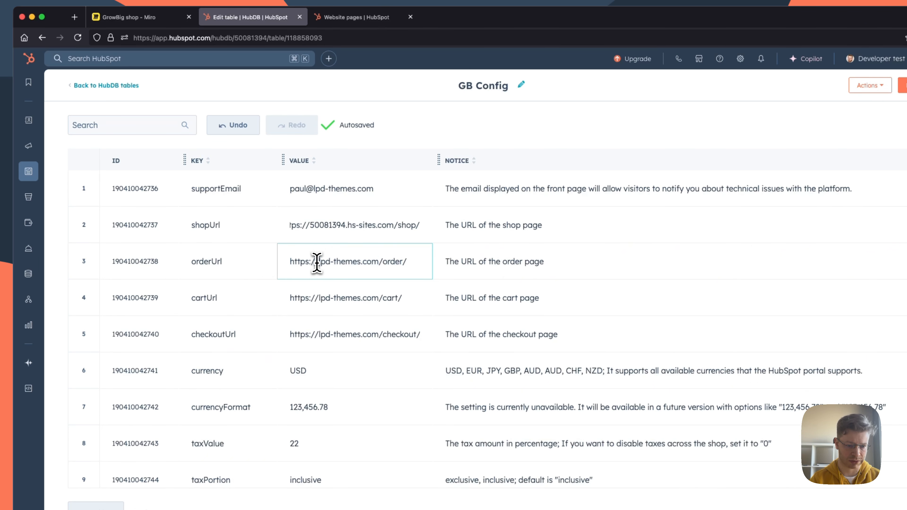
{"action": "left_click_drag", "start_coordinate": [318, 261], "coordinate": [404, 261]}
{"action": "type", "text": "50081394.hs-sites.com/order"}
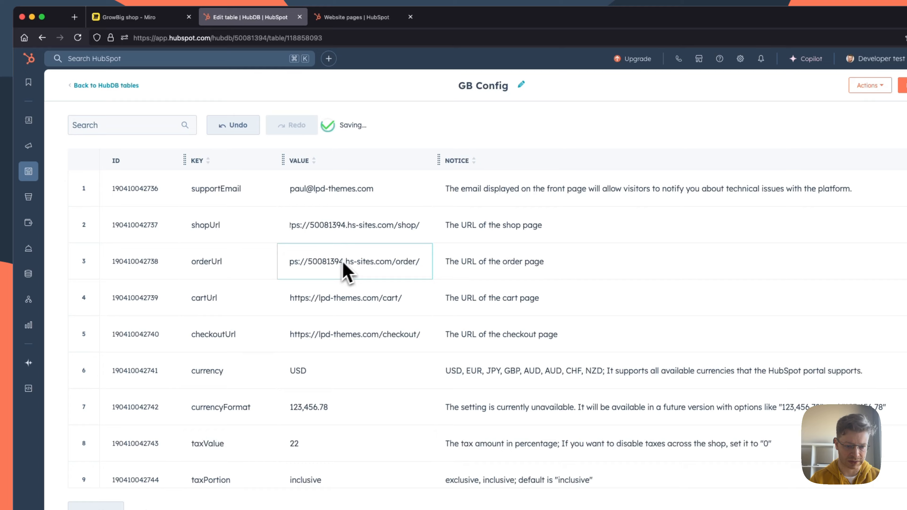
Step: Copy the hs-sites.com domain from the Checkout page's address and substitute it for lpd-themes.com in the checkoutUrl value
{"action": "left_click", "coordinate": [356, 16]}
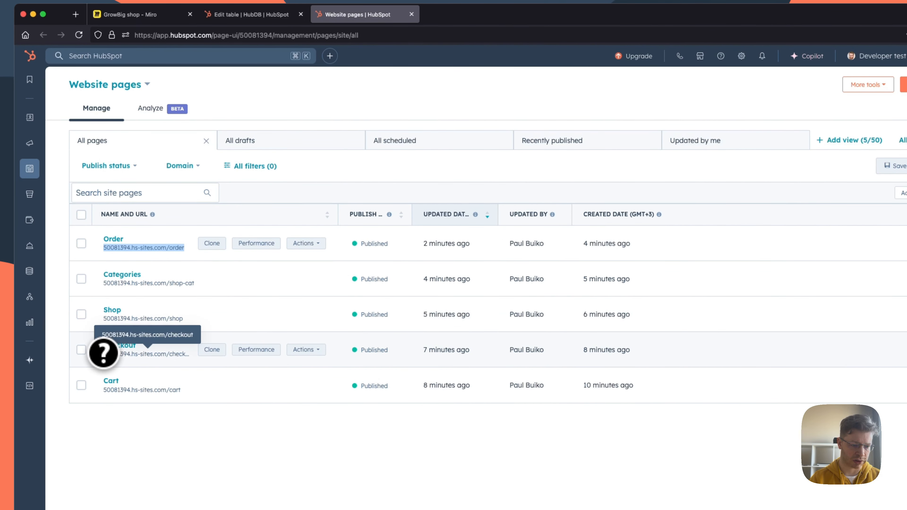
{"action": "left_click_drag", "start_coordinate": [104, 352], "coordinate": [168, 355]}
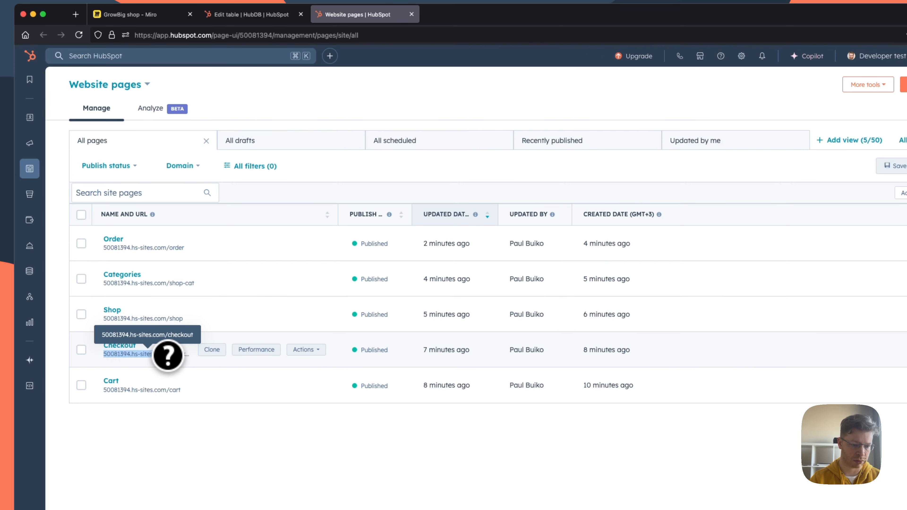
{"action": "left_click", "coordinate": [246, 15]}
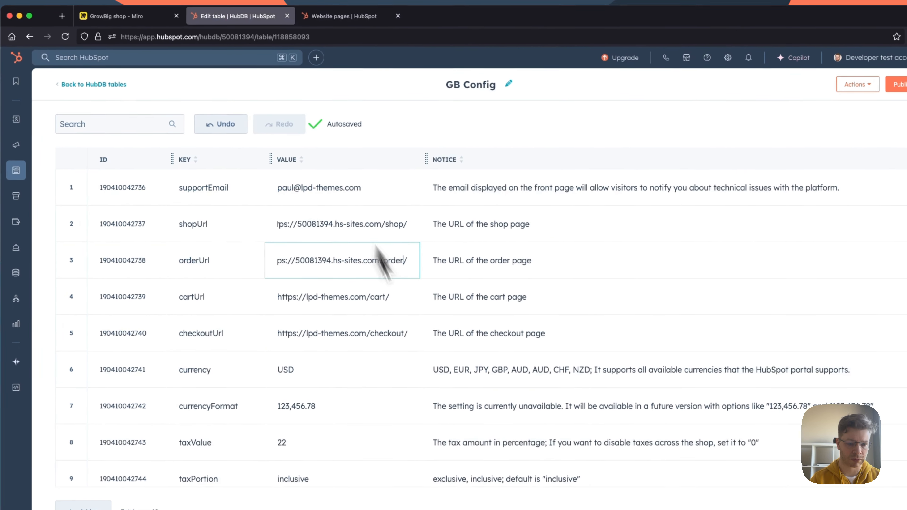
{"action": "left_click_drag", "start_coordinate": [275, 325], "coordinate": [366, 325]}
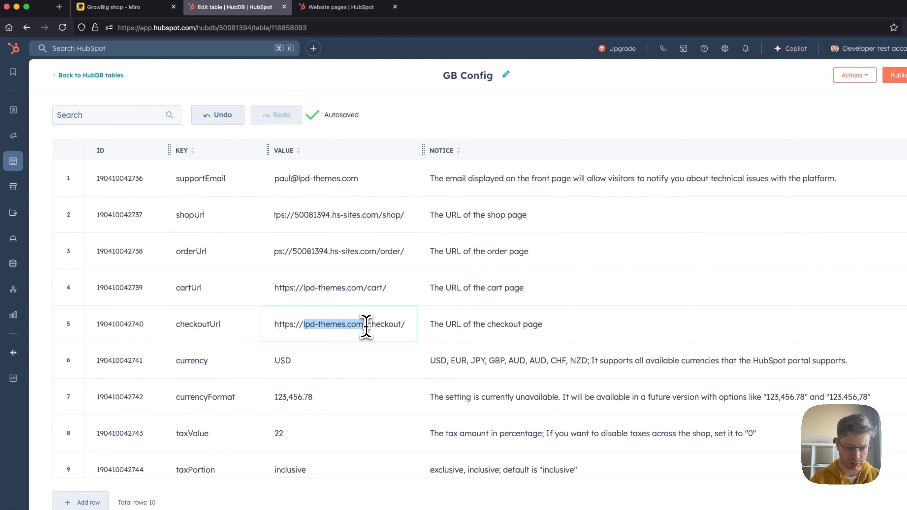
{"action": "type", "text": "50081394.hs-sites.com/"}
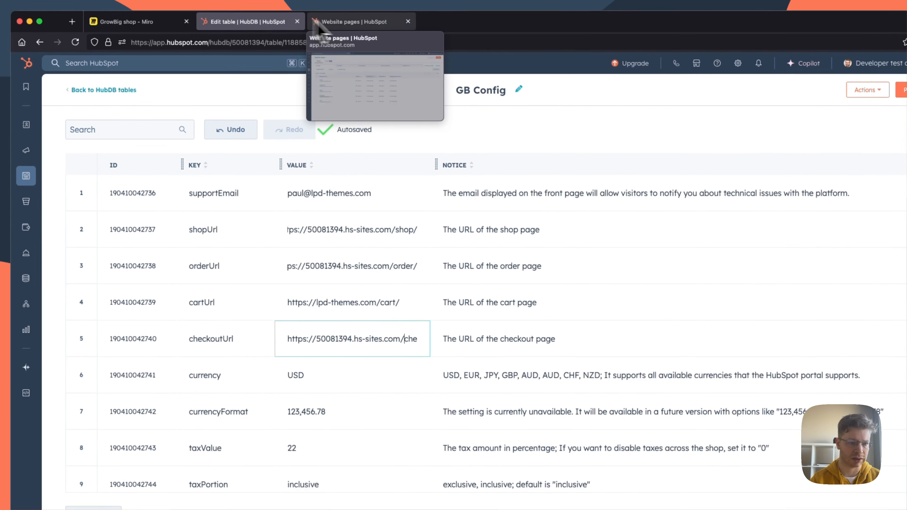
Step: Copy the hs-sites.com domain from the Cart page's address and substitute it for lpd-themes.com in the cartUrl value
{"action": "left_click", "coordinate": [341, 6]}
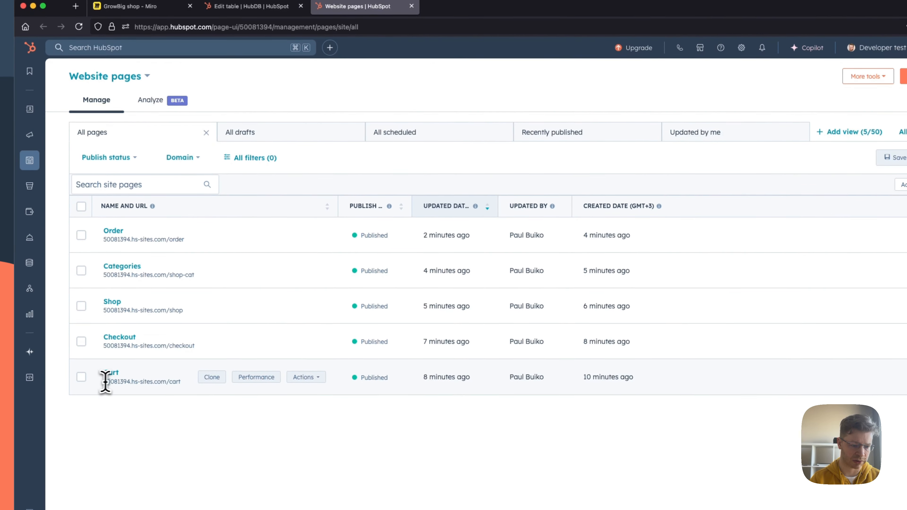
{"action": "left_click_drag", "start_coordinate": [102, 398], "coordinate": [165, 398]}
{"action": "key", "text": "super+c"}
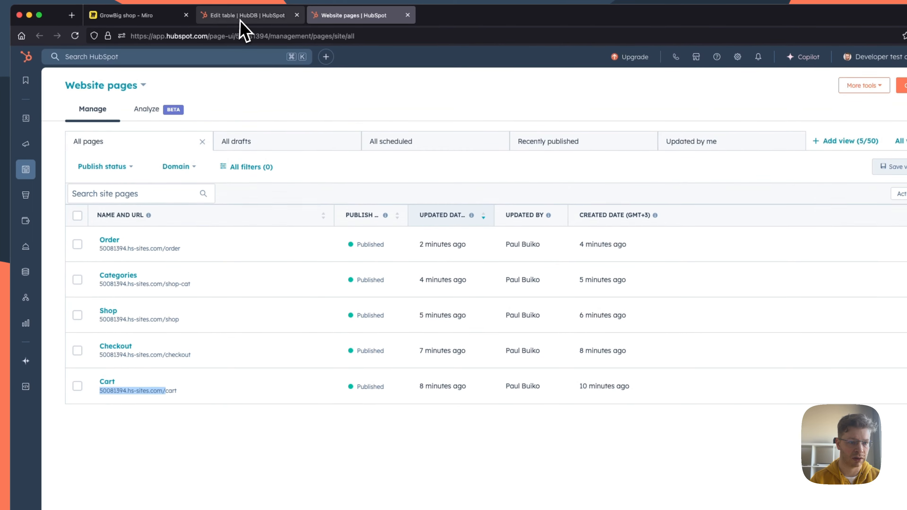
{"action": "left_click", "coordinate": [246, 7]}
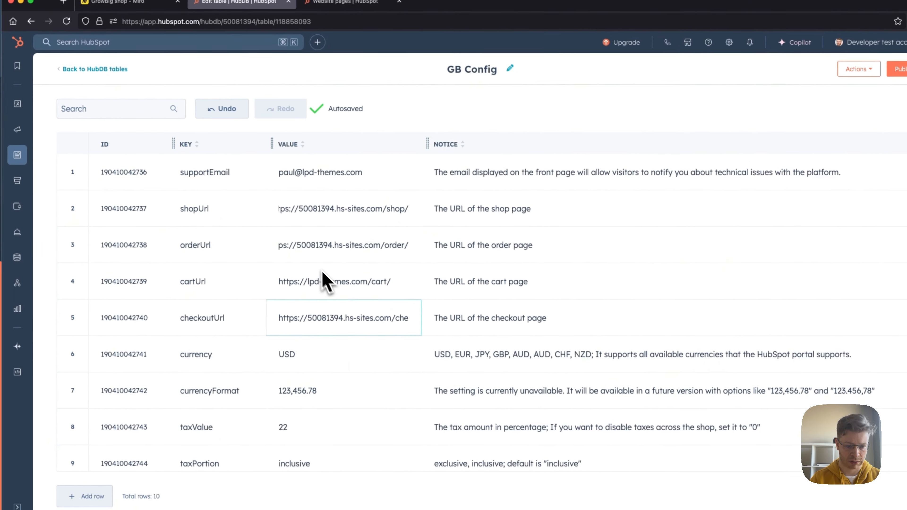
{"action": "left_click_drag", "start_coordinate": [307, 283], "coordinate": [346, 282]}
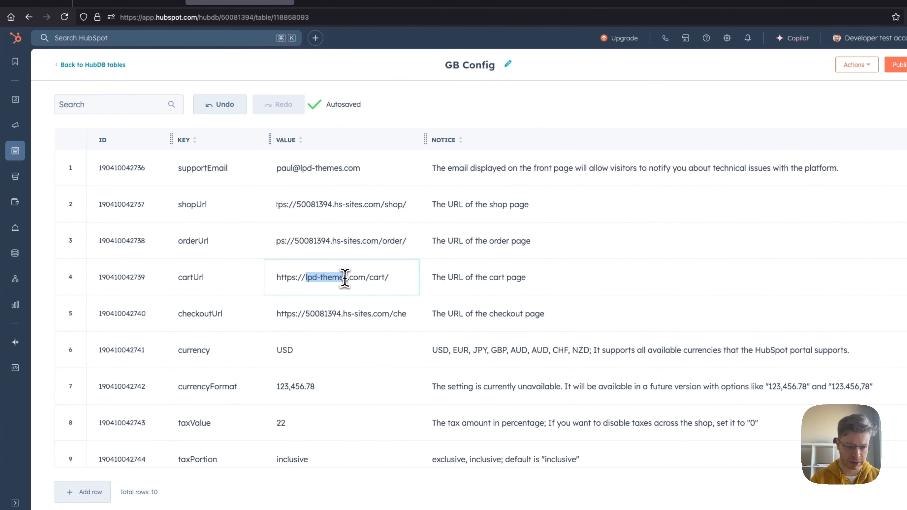
{"action": "key", "text": "super+v"}
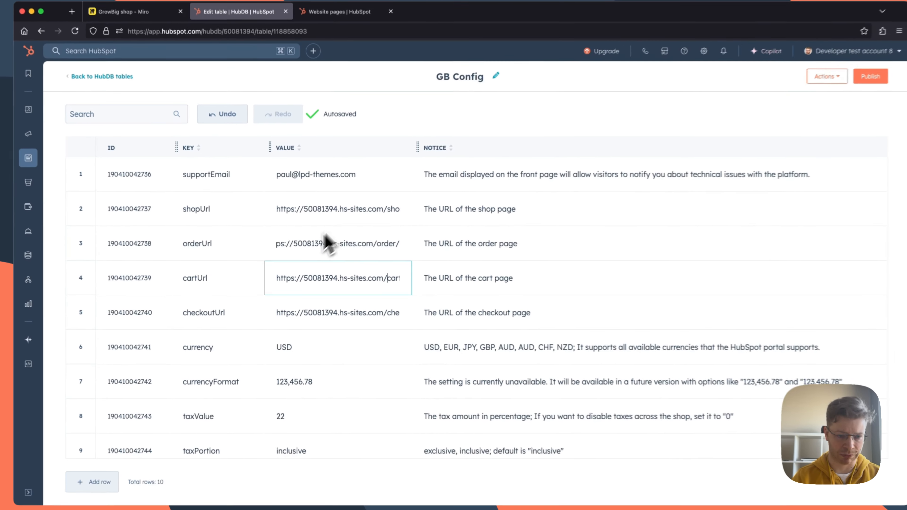
{"action": "scroll", "coordinate": [342, 300], "scroll_direction": "down", "scroll_amount": 2}
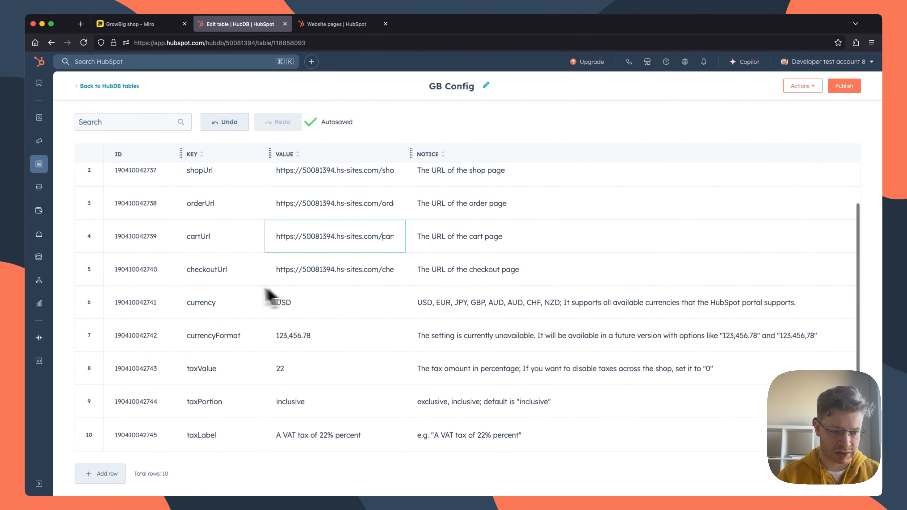
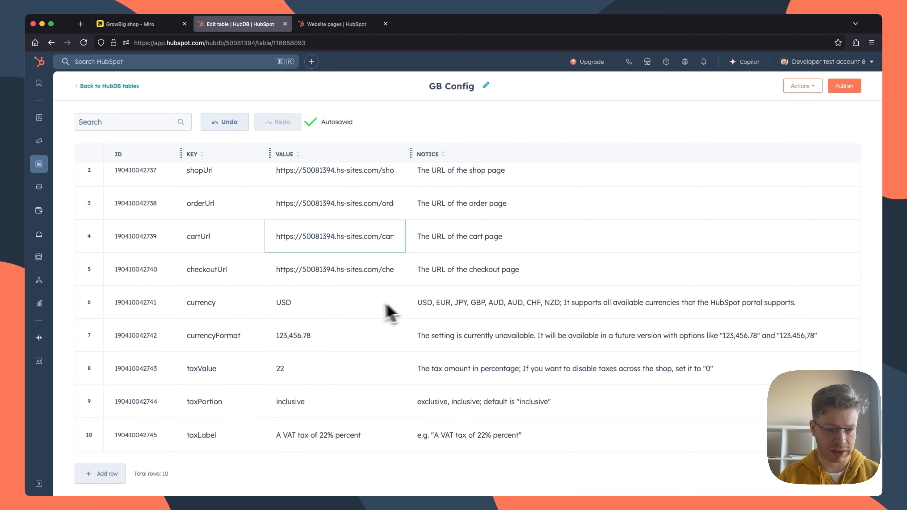
Step: Set the currency value to EUR and the taxValue to 20 in the GB Config table
{"action": "double_click", "coordinate": [270, 303]}
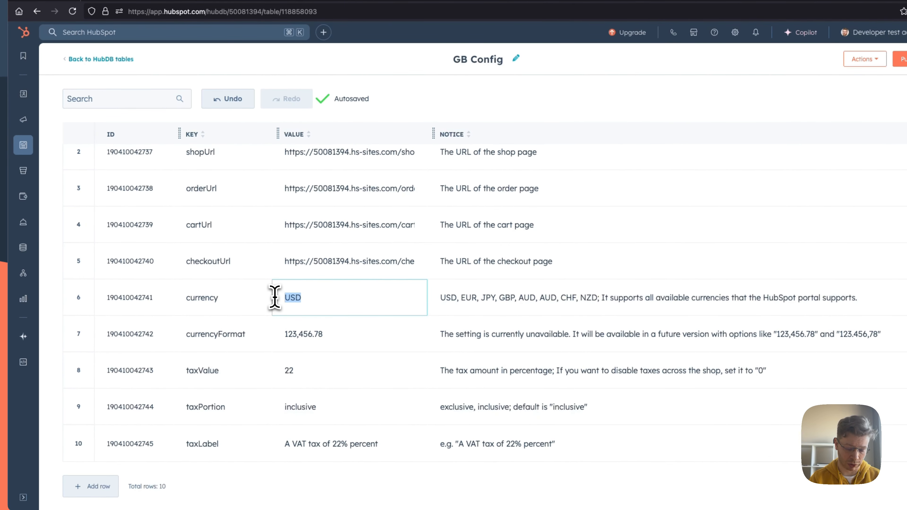
{"action": "type", "text": "EUR"}
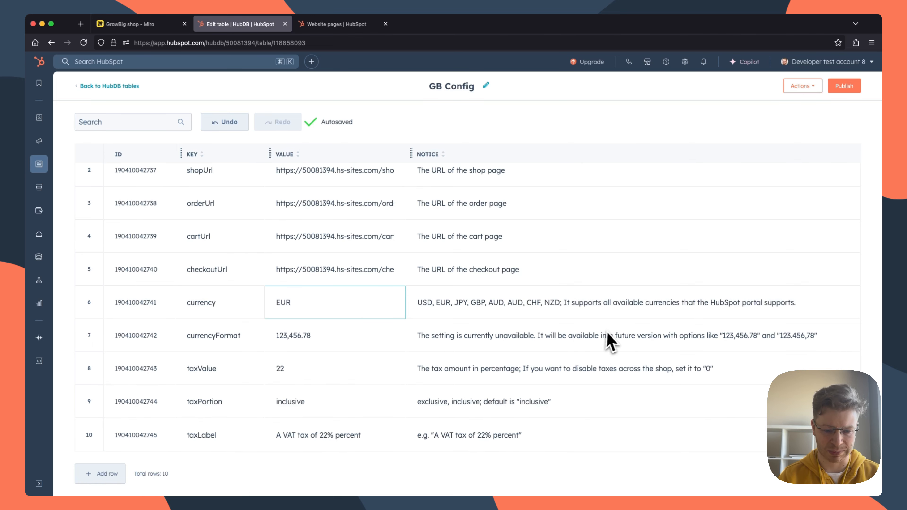
{"action": "left_click", "coordinate": [293, 370]}
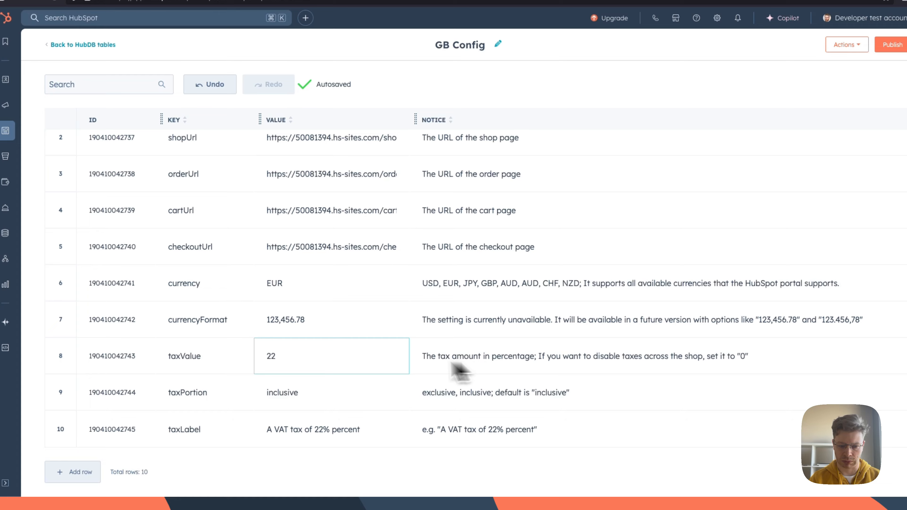
{"action": "key", "text": "BackSpace"}
{"action": "type", "text": "0"}
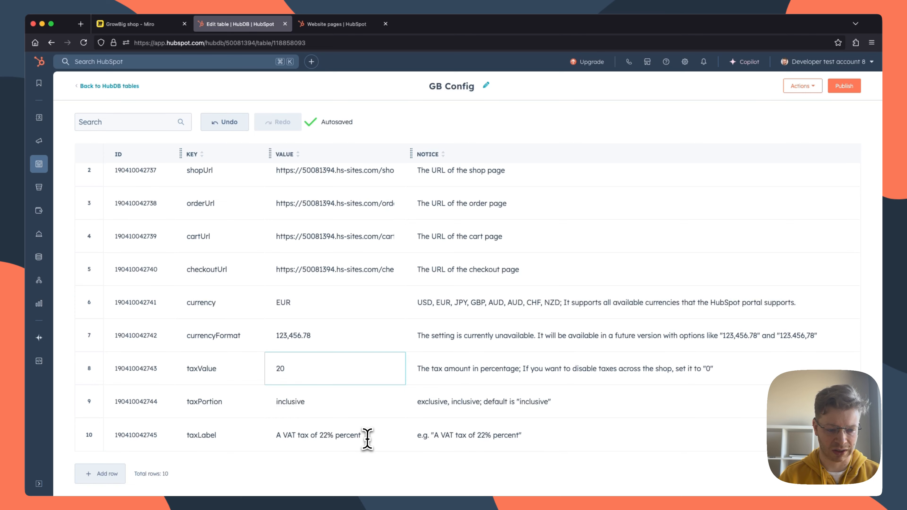
Step: Change the taxLabel value to "A VAT tax of 20% percent" and publish the GB Config table
{"action": "left_click_drag", "start_coordinate": [324, 436], "coordinate": [328, 435]}
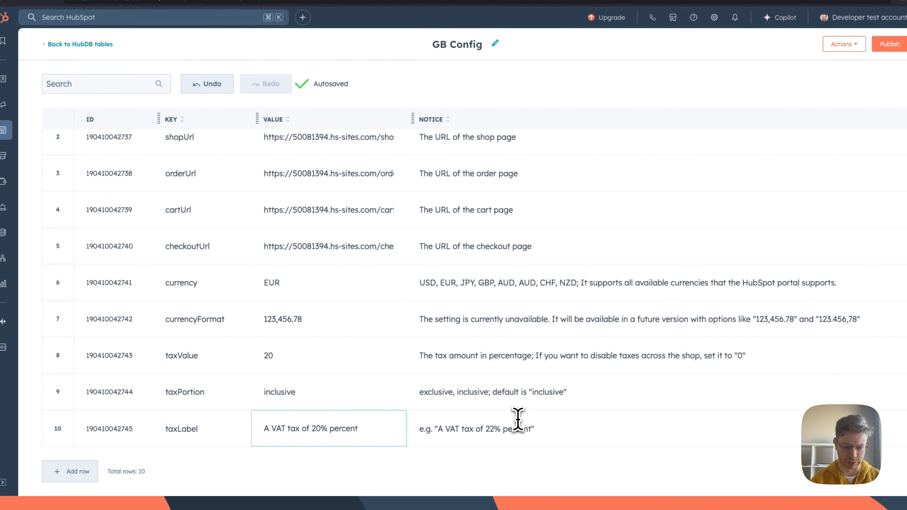
{"action": "scroll", "coordinate": [343, 418], "scroll_direction": "up", "scroll_amount": 1}
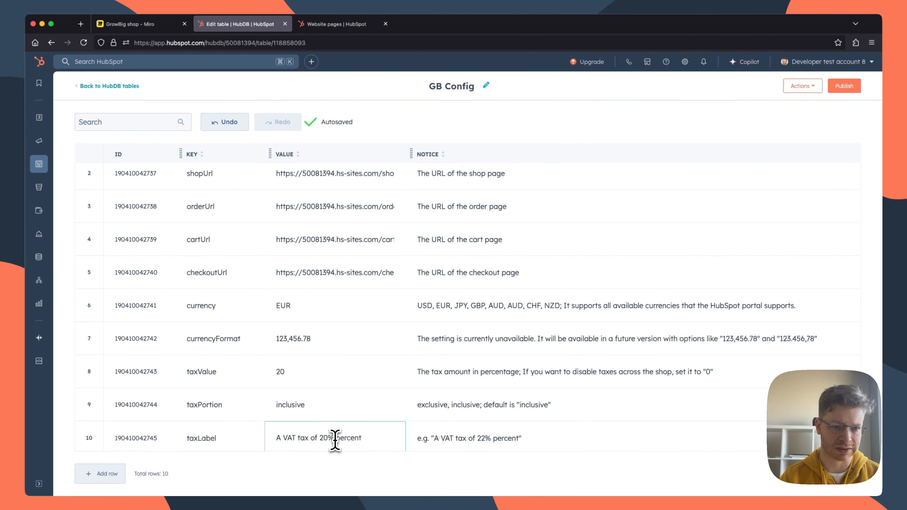
{"action": "left_click", "coordinate": [336, 449]}
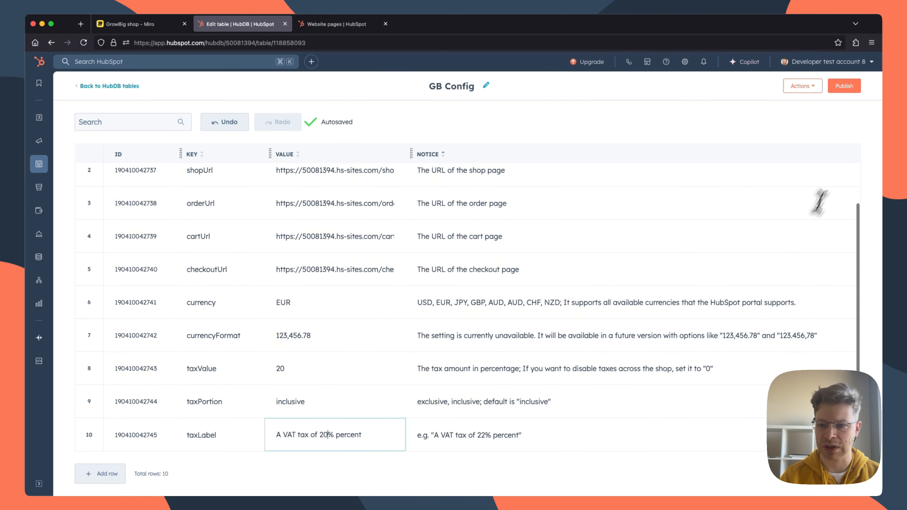
{"action": "left_click", "coordinate": [845, 86]}
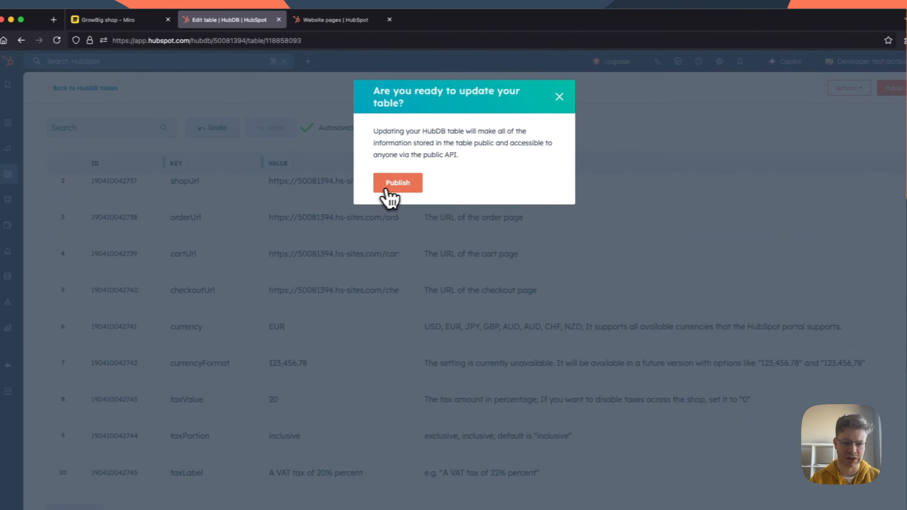
{"action": "left_click", "coordinate": [358, 188]}
Step: Switch to the Miro board to check the "Step 3: Configure shop settings" plan, and return to HubSpot
{"action": "left_click", "coordinate": [80, 25]}
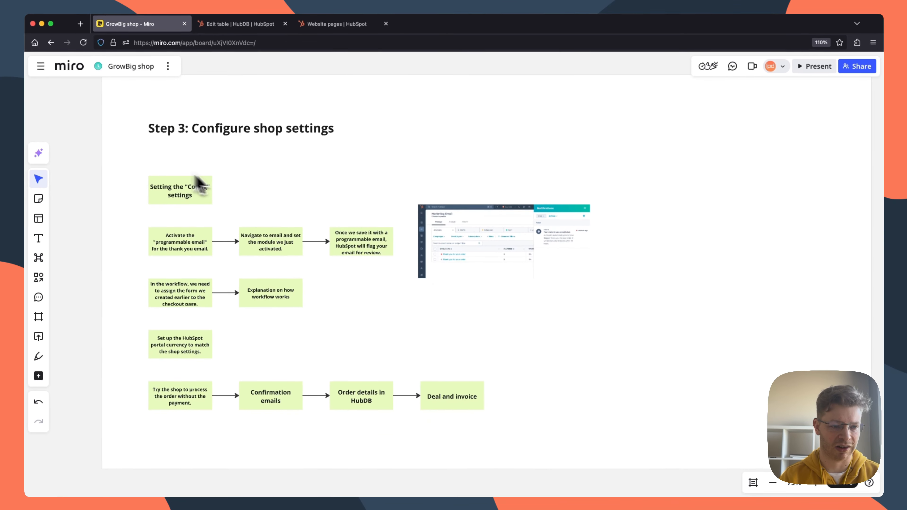
{"action": "scroll", "coordinate": [162, 204], "scroll_direction": "down", "scroll_amount": 2}
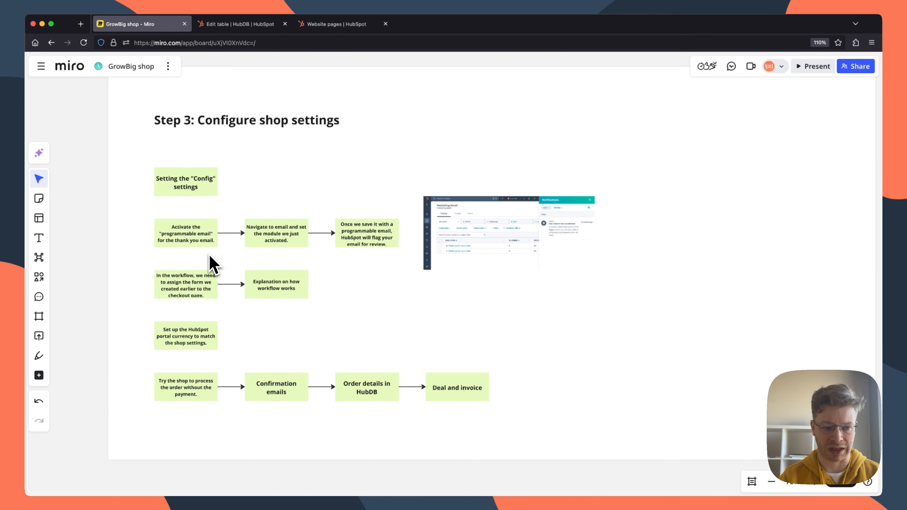
{"action": "left_click", "coordinate": [243, 25]}
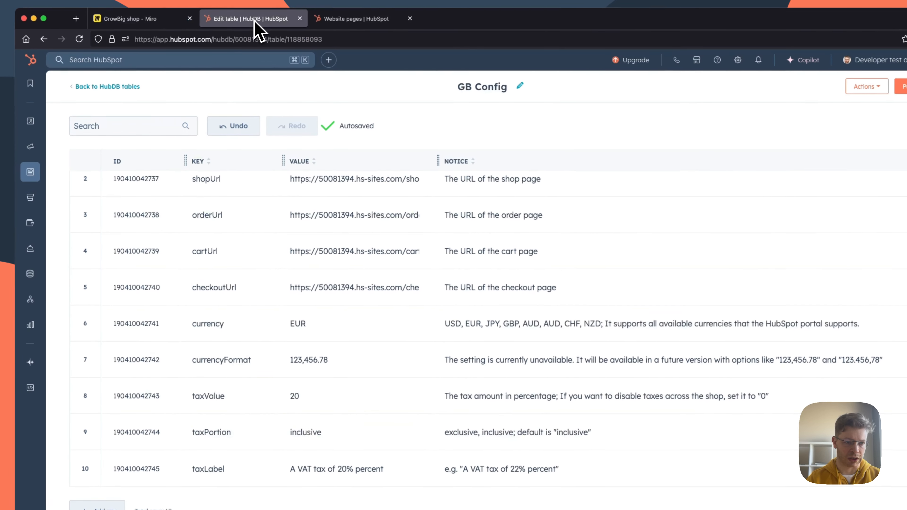
Step: Open the order_preview_1 module of the GrowBig Shop child theme in the Design Manager
{"action": "left_click", "coordinate": [341, 19]}
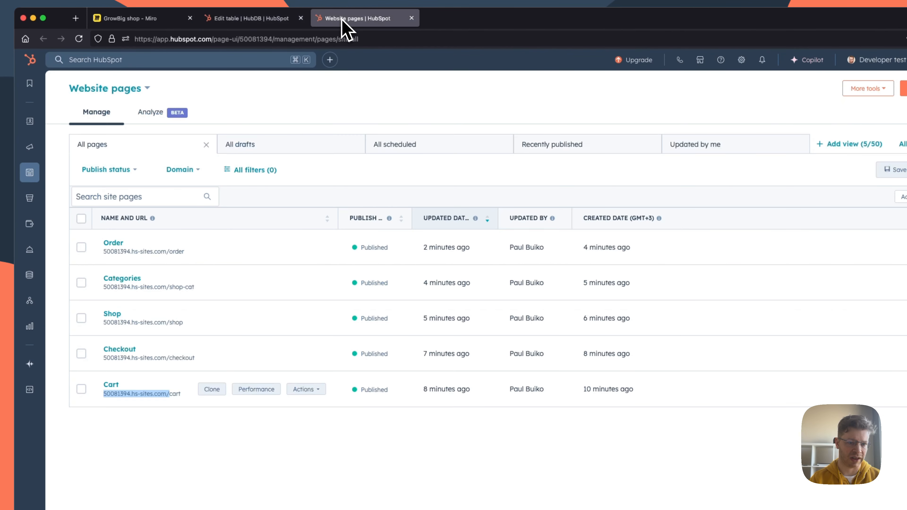
{"action": "mouse_move", "coordinate": [32, 180]}
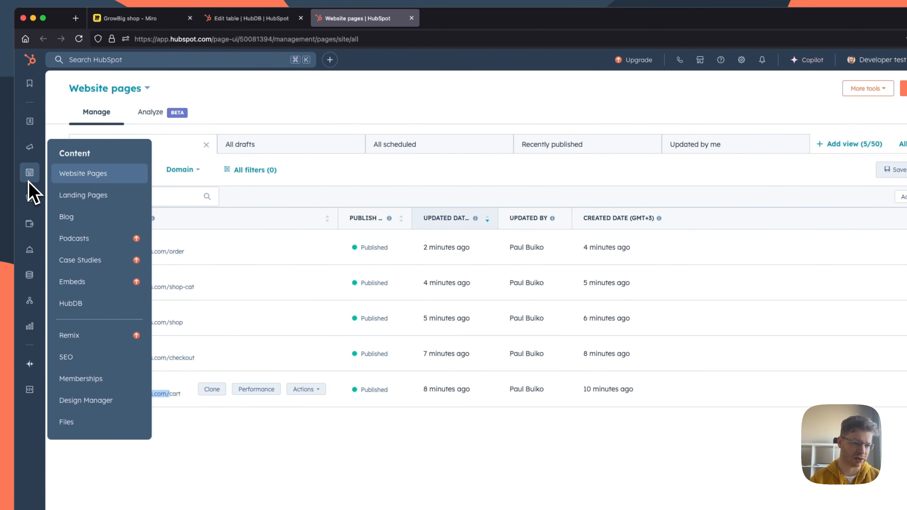
{"action": "left_click", "coordinate": [107, 402]}
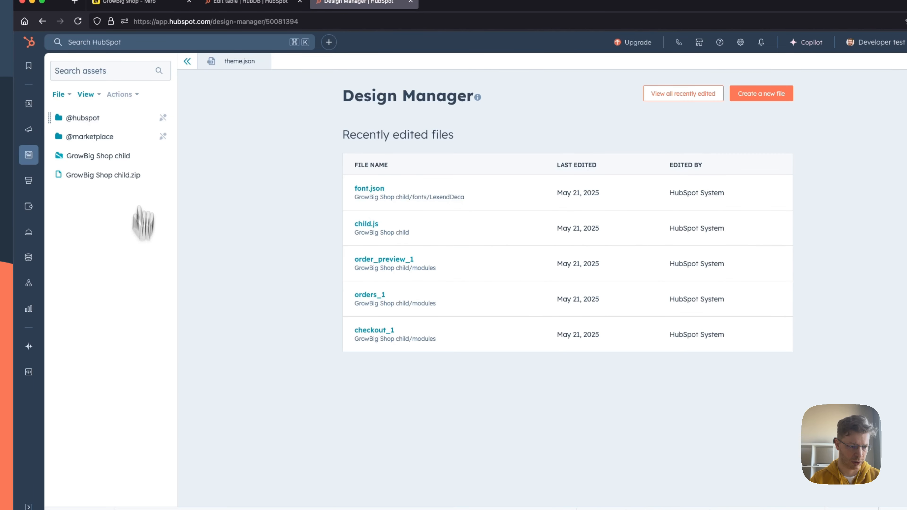
{"action": "left_click", "coordinate": [109, 157]}
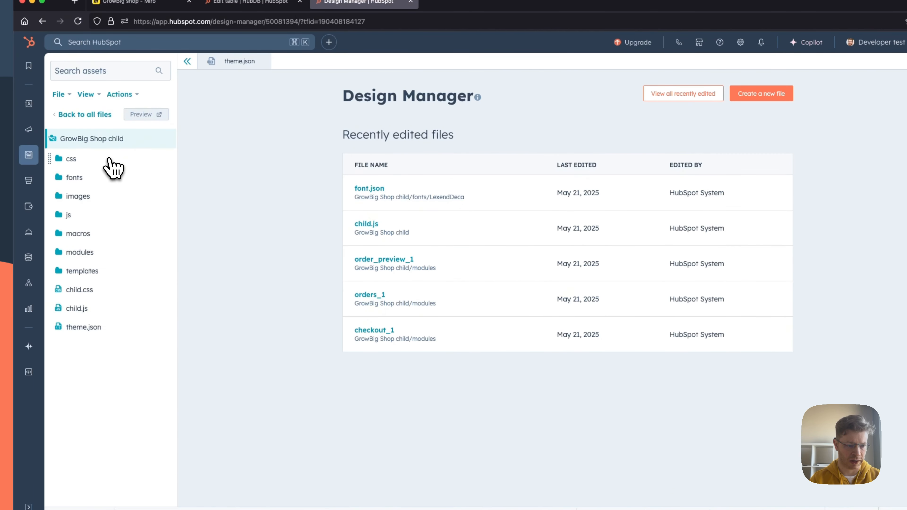
{"action": "left_click", "coordinate": [81, 255]}
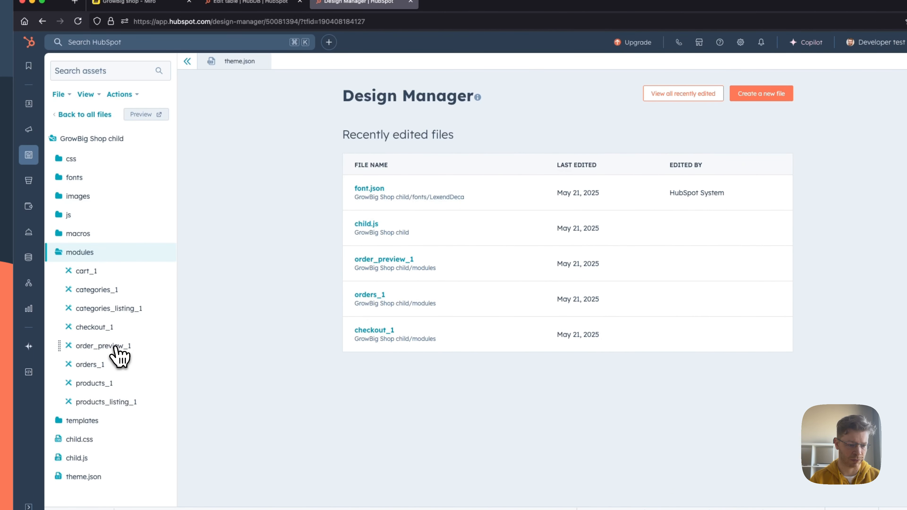
{"action": "left_click", "coordinate": [115, 345]}
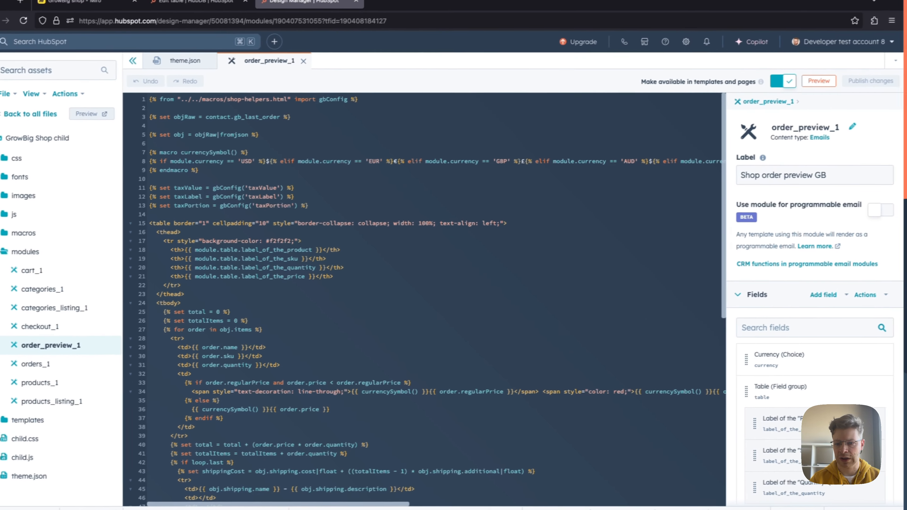
Step: Turn on programmable email for the order_preview_1 module, agreeing to its limits, and publish the module changes
{"action": "left_click", "coordinate": [868, 221]}
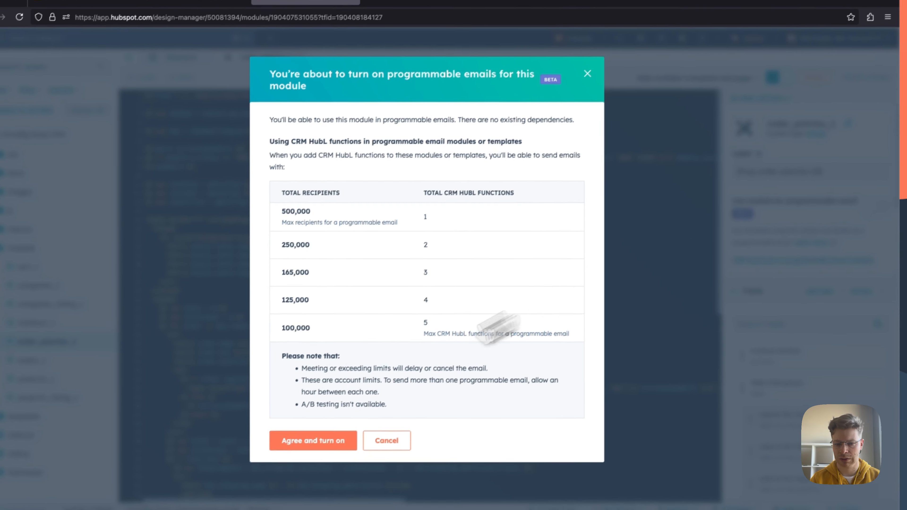
{"action": "left_click", "coordinate": [304, 447]}
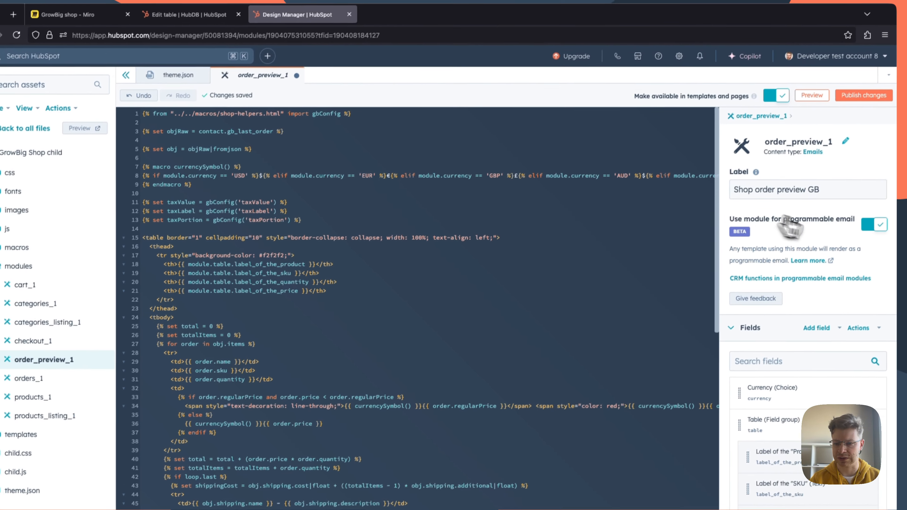
{"action": "left_click", "coordinate": [881, 65]}
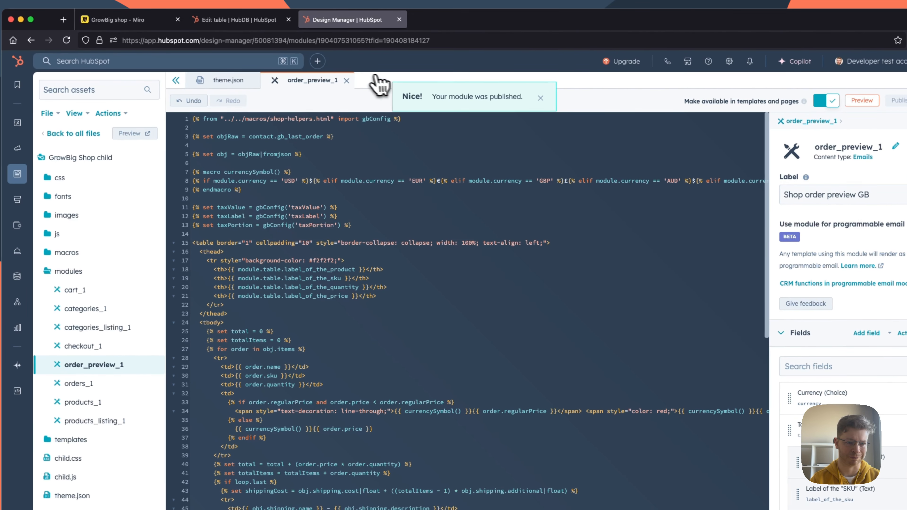
Step: Review the programmable email steps in the Miro board's shop settings plan and return to the Design Manager
{"action": "left_click", "coordinate": [215, 20]}
{"action": "left_click", "coordinate": [131, 21]}
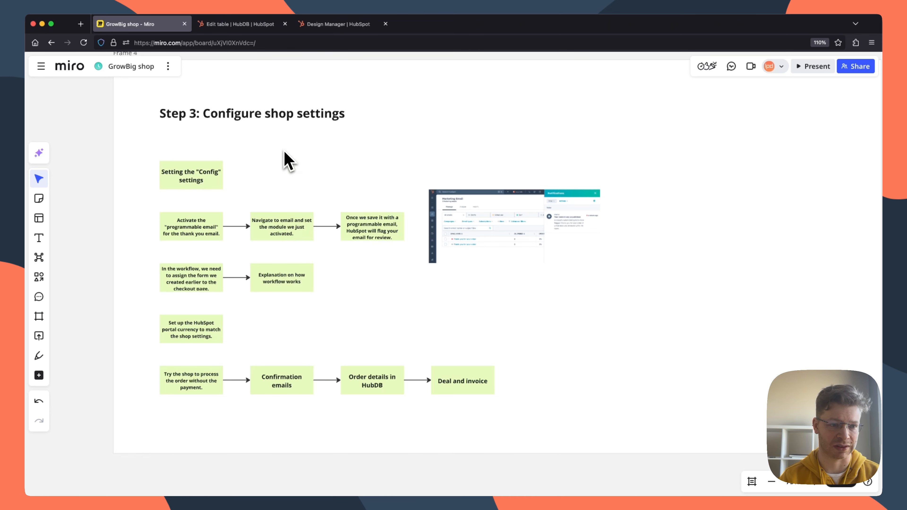
{"action": "left_click", "coordinate": [329, 24]}
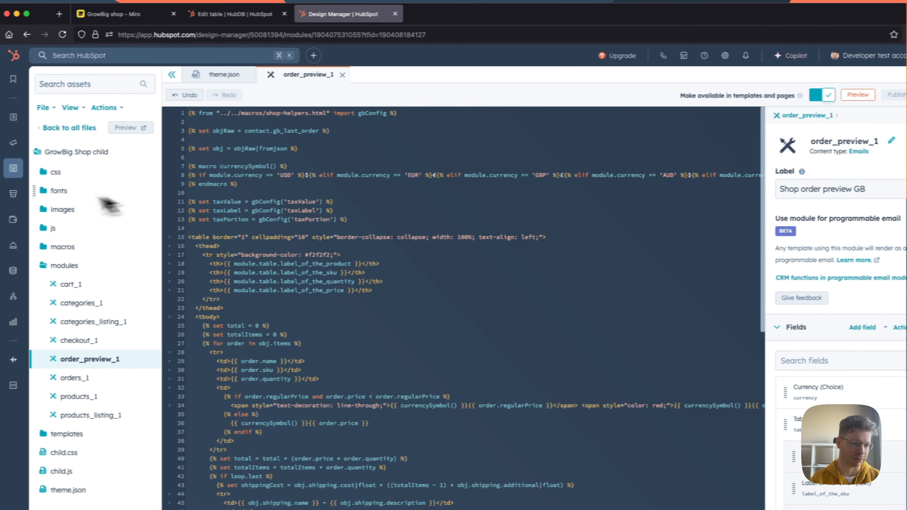
Step: Open the "Thank you for your order" marketing email for editing
{"action": "mouse_move", "coordinate": [30, 168]}
{"action": "mouse_move", "coordinate": [29, 143]}
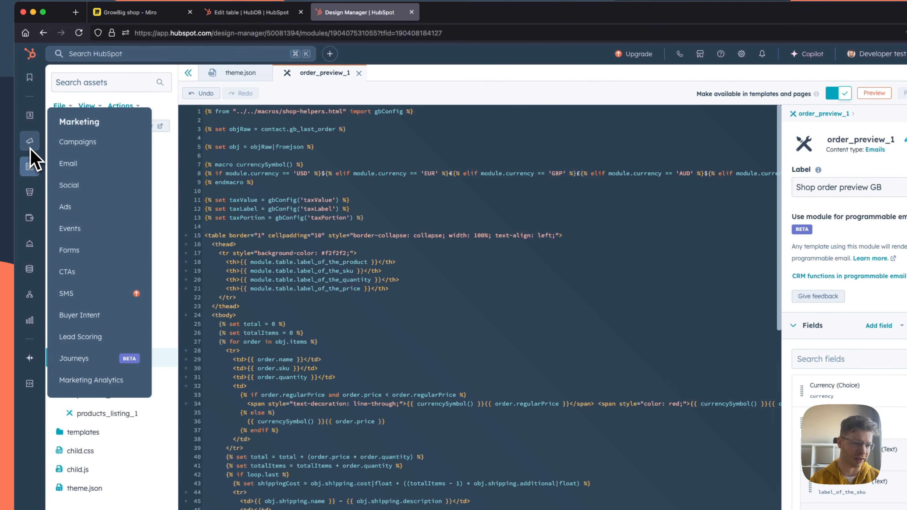
{"action": "left_click", "coordinate": [74, 167]}
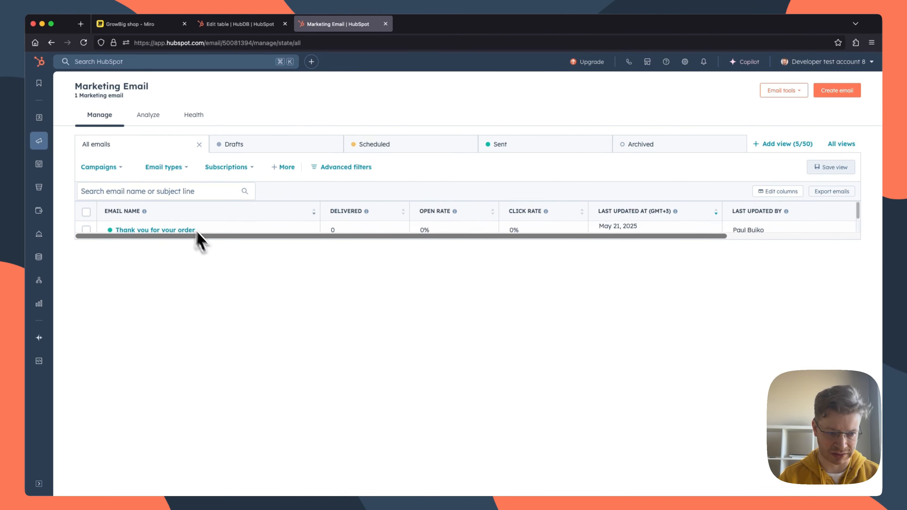
{"action": "left_click", "coordinate": [172, 230]}
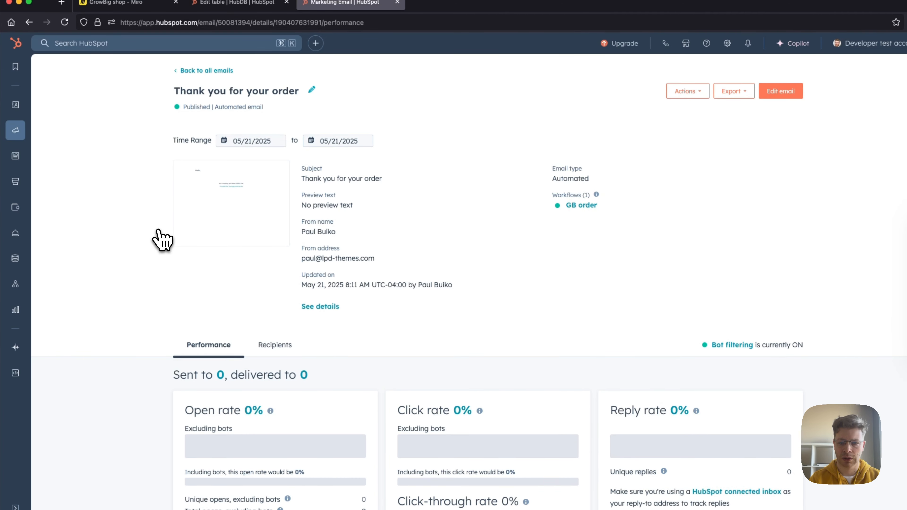
{"action": "left_click", "coordinate": [781, 91]}
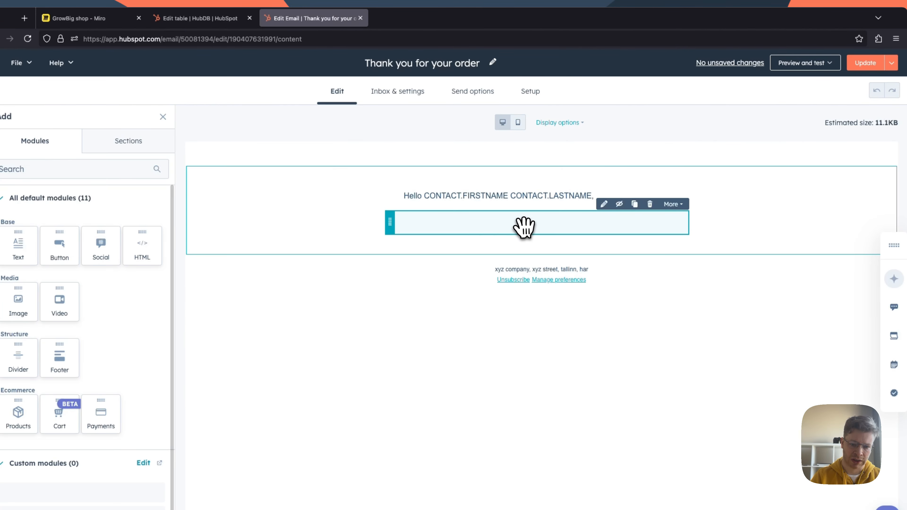
Step: Replace the missing module beneath the email's greeting with the Shop order preview GB module, deleting the empty one
{"action": "left_click", "coordinate": [527, 228]}
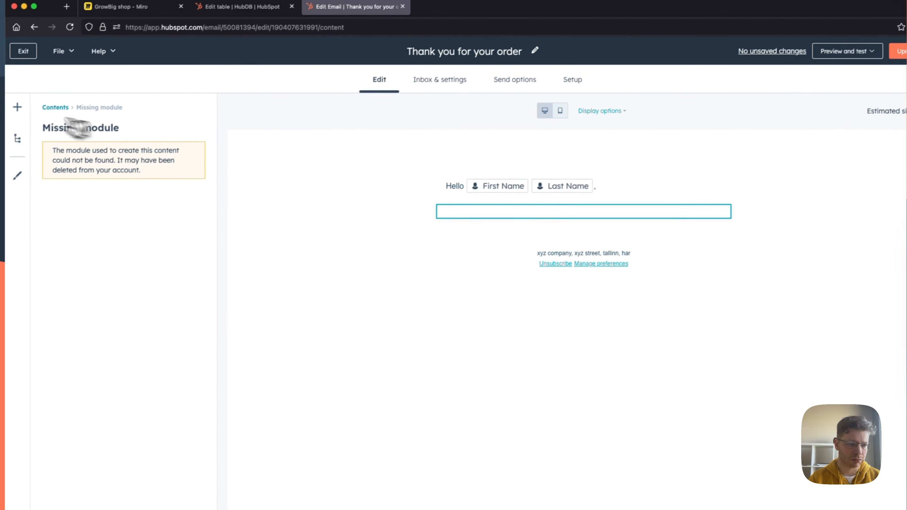
{"action": "left_click", "coordinate": [17, 107]}
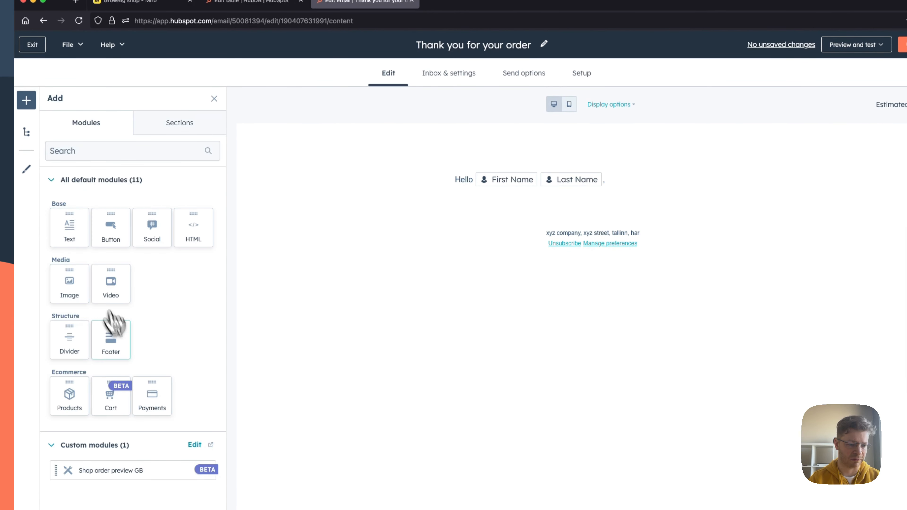
{"action": "left_click_drag", "start_coordinate": [107, 472], "coordinate": [507, 192]}
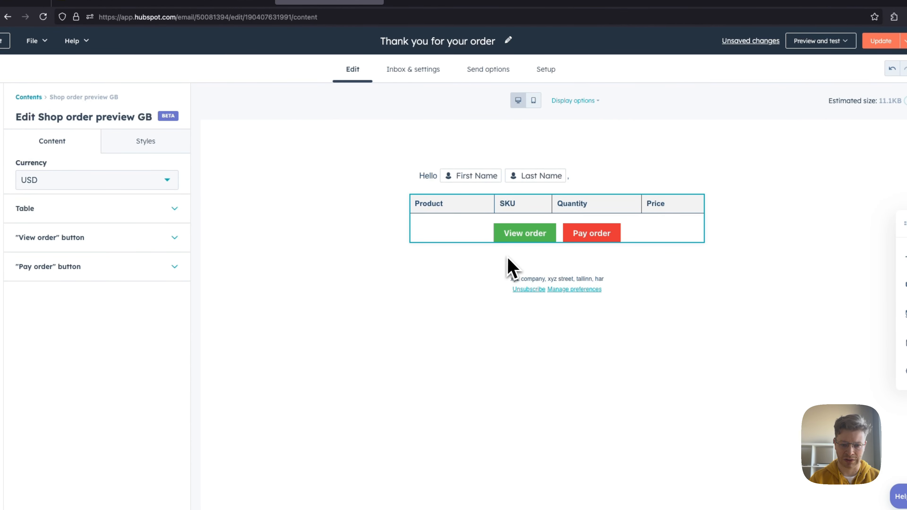
{"action": "left_click", "coordinate": [589, 264]}
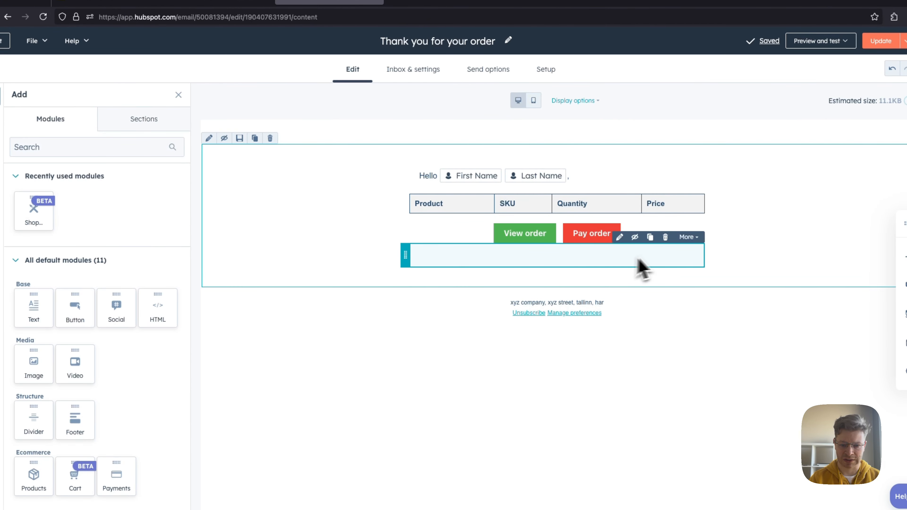
{"action": "left_click", "coordinate": [665, 237]}
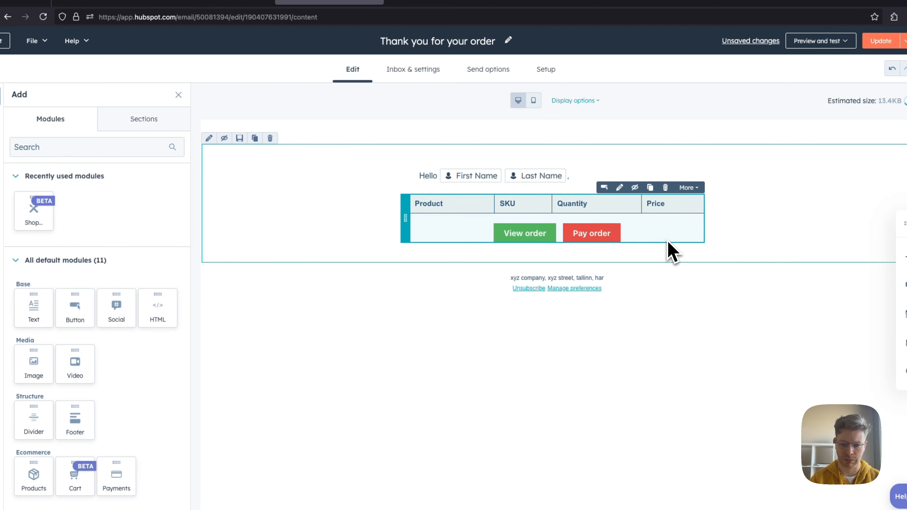
Step: Set the Shop order preview GB module's currency to EUR and publish the update to the email
{"action": "left_click", "coordinate": [476, 228]}
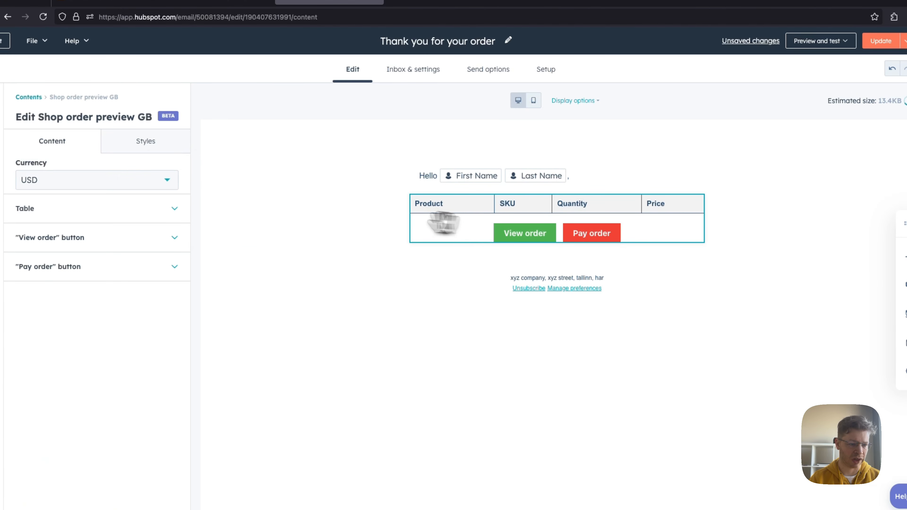
{"action": "left_click", "coordinate": [53, 181]}
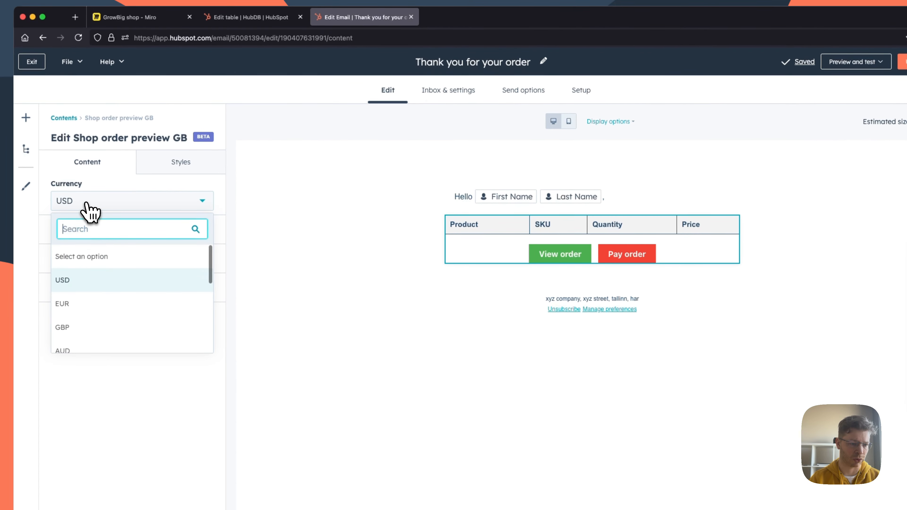
{"action": "left_click", "coordinate": [73, 313]}
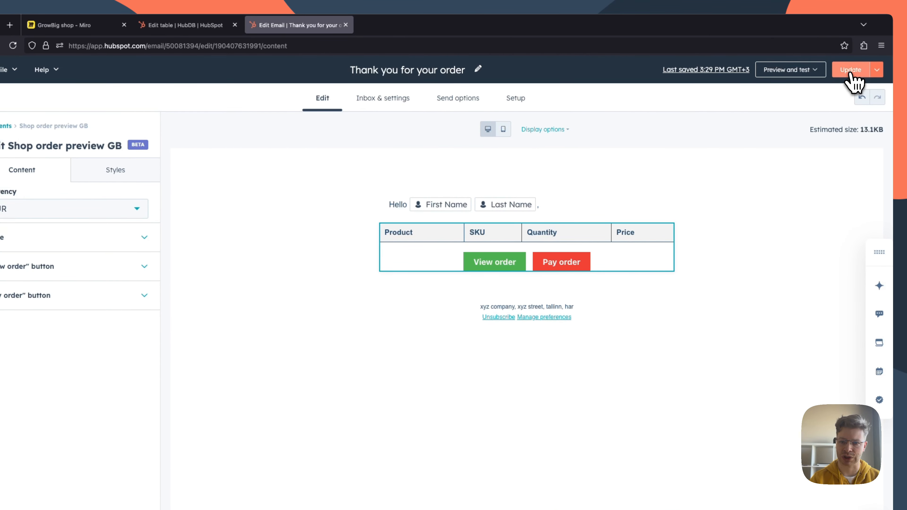
{"action": "left_click", "coordinate": [851, 73]}
{"action": "left_click", "coordinate": [453, 243]}
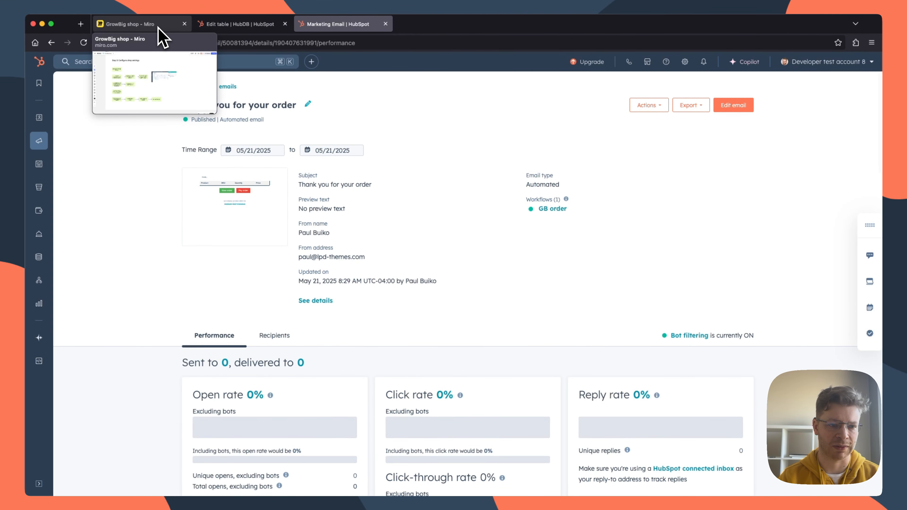
Step: Look over the GB Config table and the Miro note with its example image on HubSpot's email review, and return to the email
{"action": "left_click", "coordinate": [155, 27]}
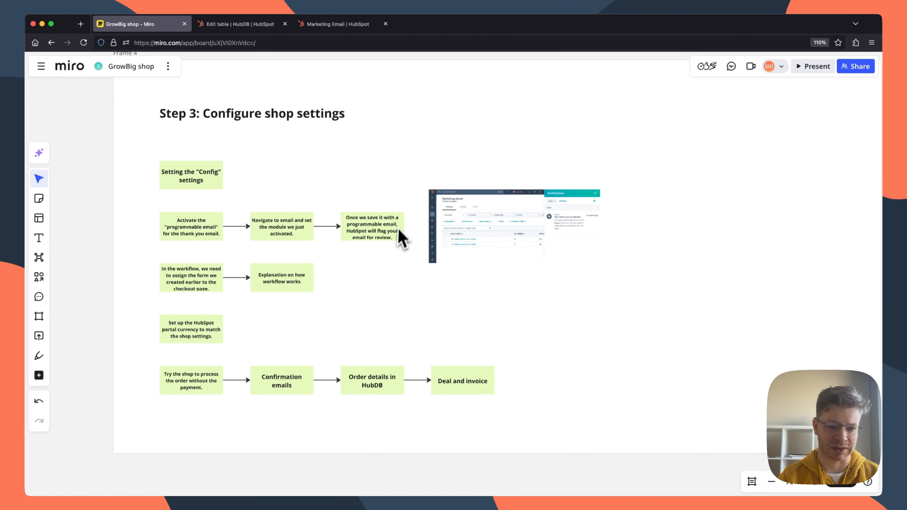
{"action": "left_click", "coordinate": [345, 26]}
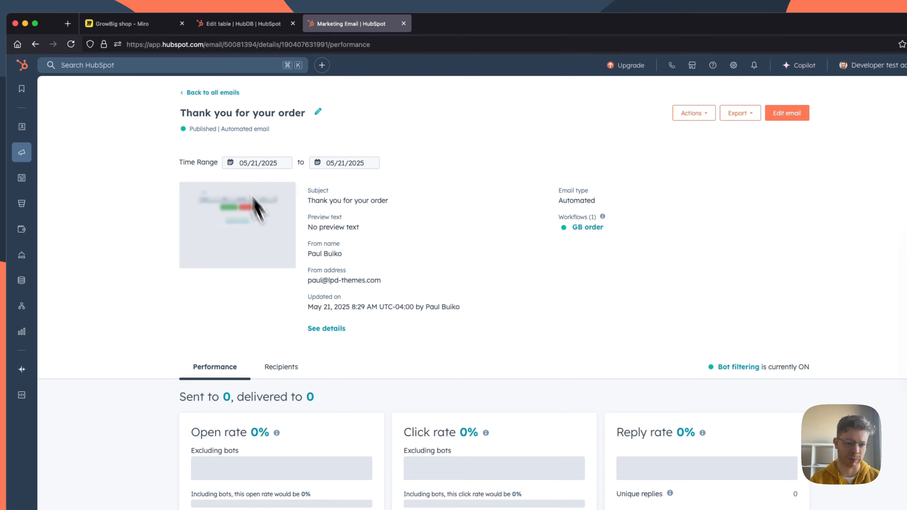
{"action": "left_click", "coordinate": [140, 25]}
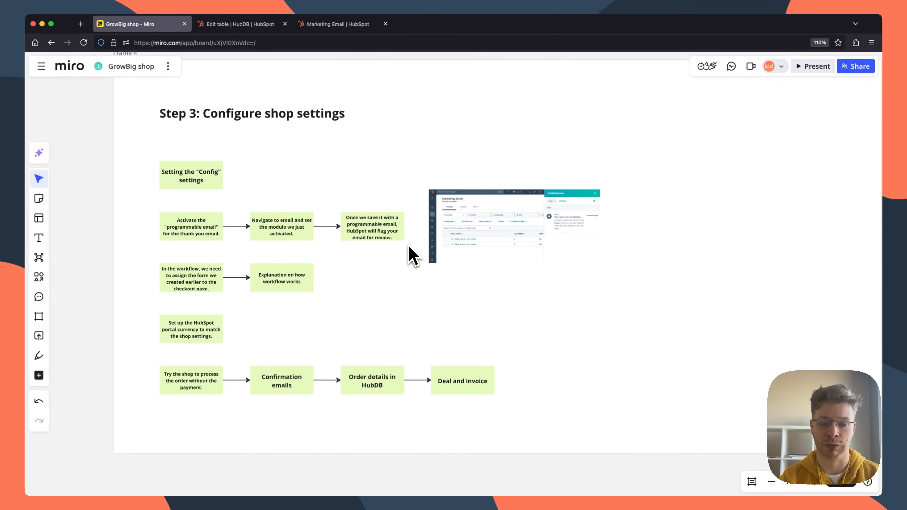
{"action": "scroll", "coordinate": [472, 254], "scroll_direction": "up", "scroll_amount": 10}
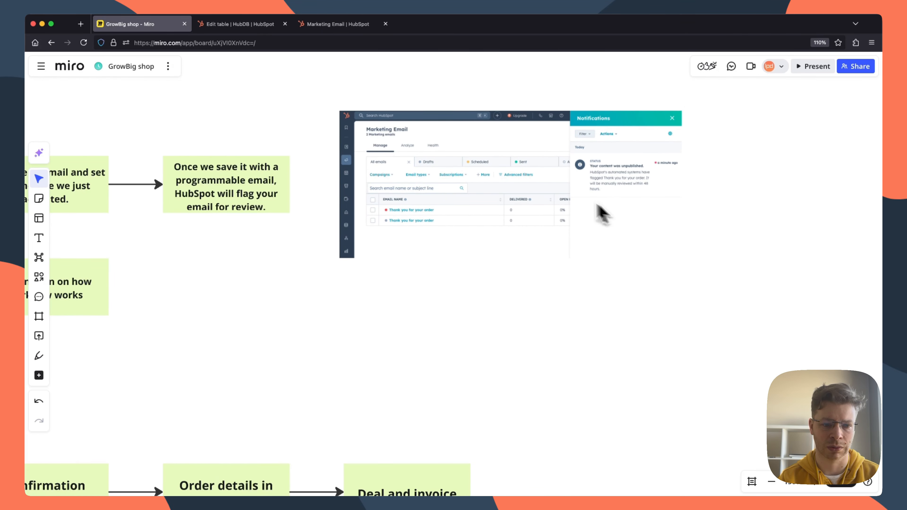
{"action": "left_click", "coordinate": [323, 25]}
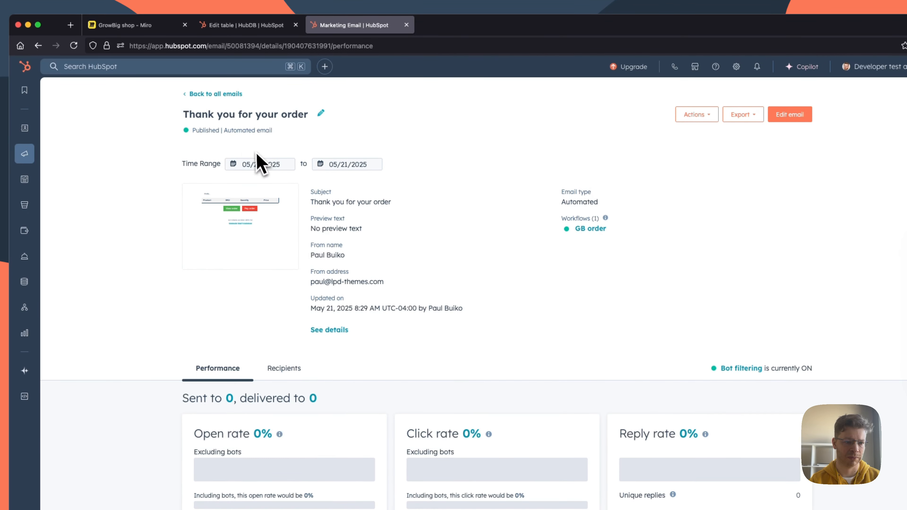
Step: Refresh the email page, return to the marketing emails list, and check the account notifications and the thank-you email's publishing status
{"action": "left_click", "coordinate": [73, 49]}
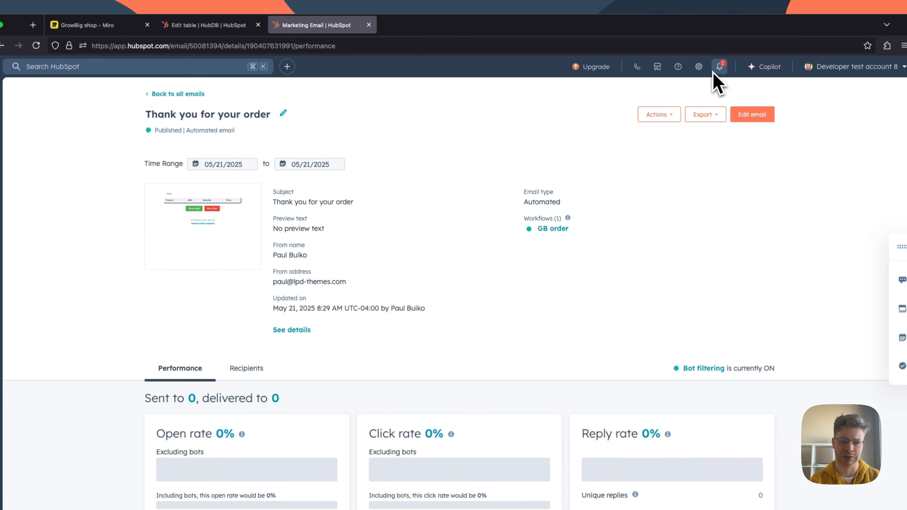
{"action": "left_click", "coordinate": [189, 93]}
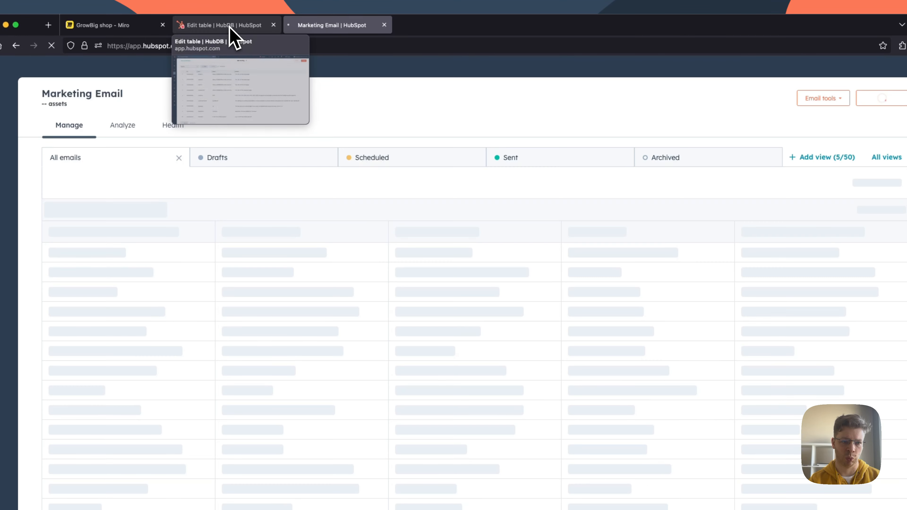
{"action": "left_click", "coordinate": [231, 28]}
{"action": "left_click", "coordinate": [310, 29]}
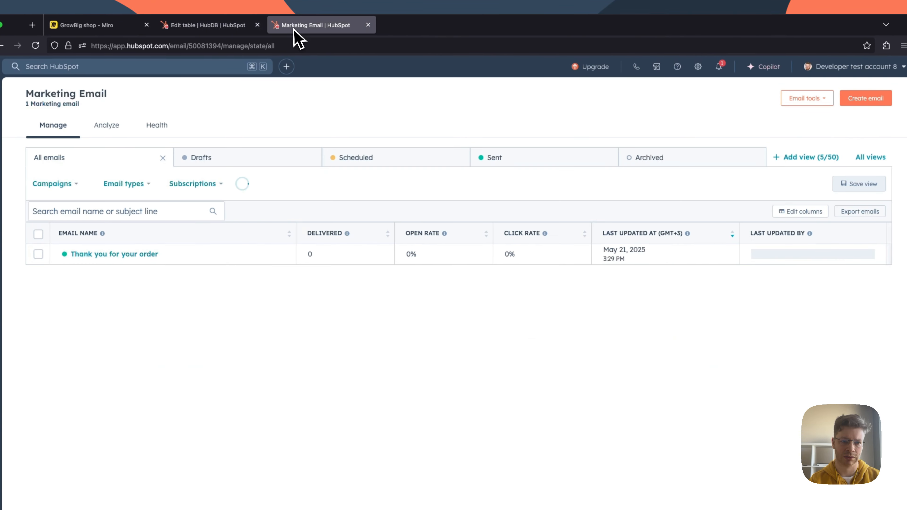
{"action": "left_click", "coordinate": [719, 67]}
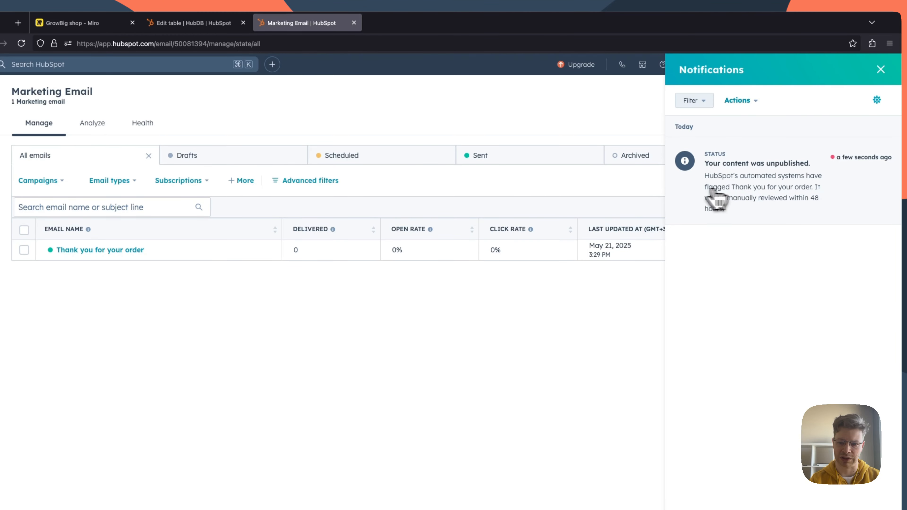
{"action": "left_click", "coordinate": [23, 46]}
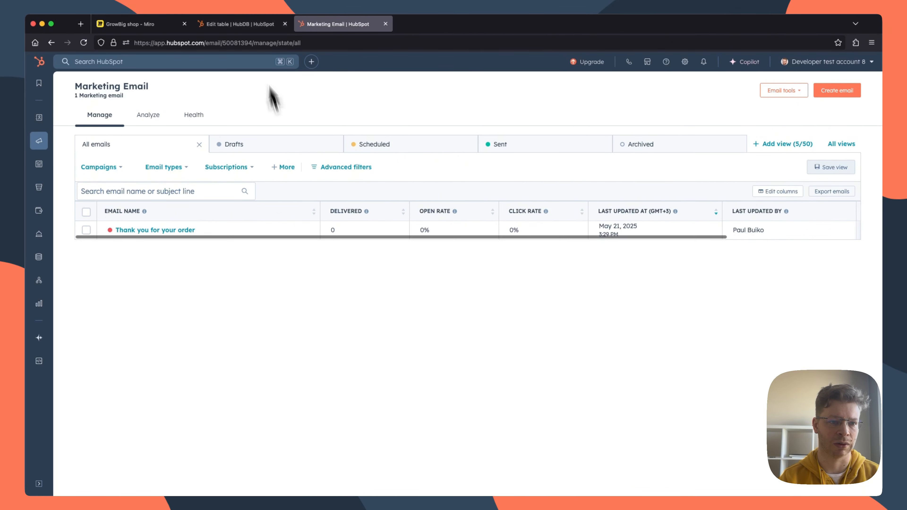
{"action": "left_click", "coordinate": [243, 24]}
{"action": "left_click", "coordinate": [338, 23]}
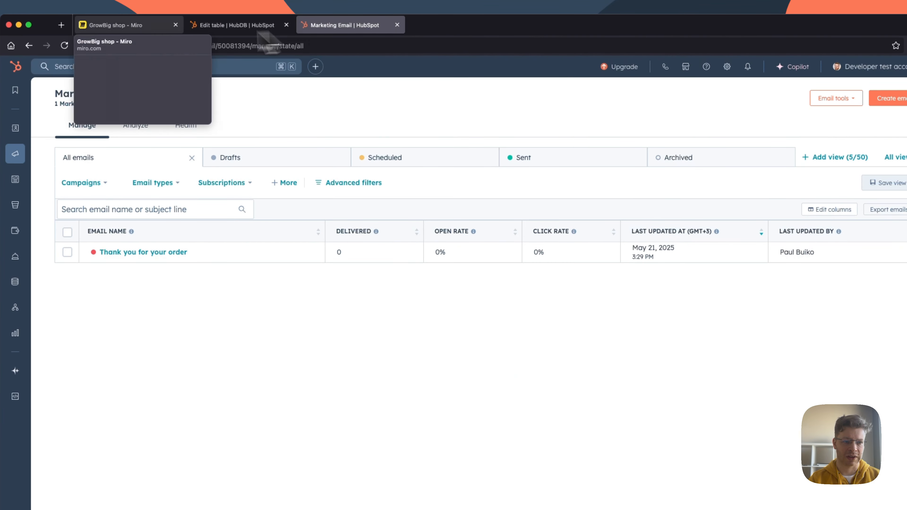
Step: Review the email review example and the workflow form assignment notes in the Miro board's shop settings plan
{"action": "left_click", "coordinate": [129, 31]}
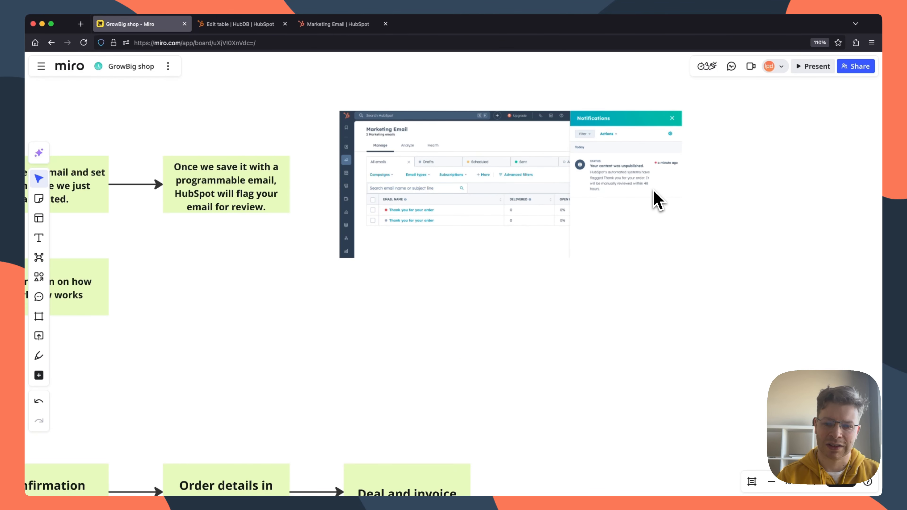
{"action": "mouse_move", "coordinate": [341, 30]}
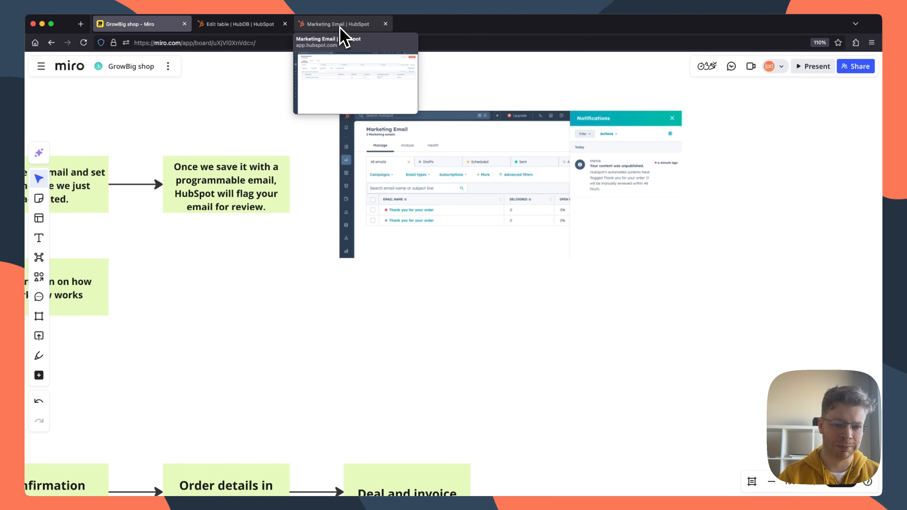
{"action": "scroll", "coordinate": [411, 188], "scroll_direction": "left", "scroll_amount": 10}
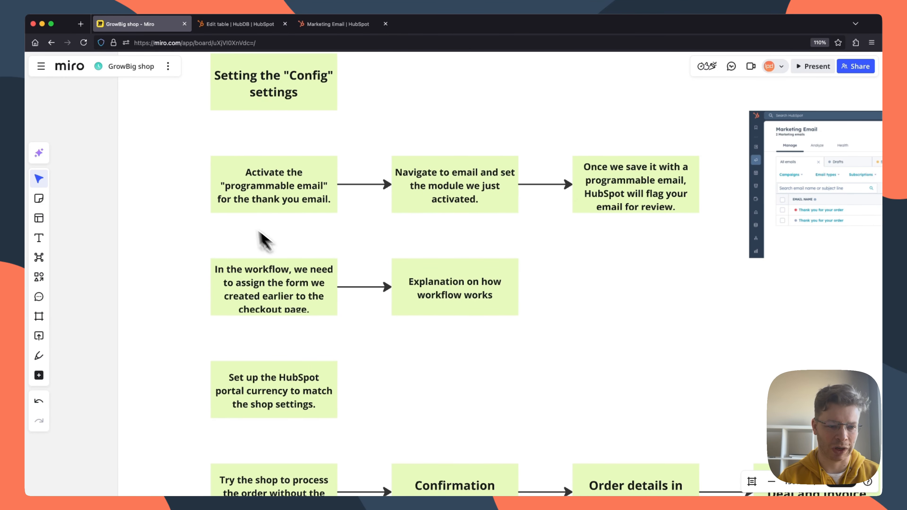
{"action": "scroll", "coordinate": [314, 273], "scroll_direction": "right", "scroll_amount": 2}
{"action": "scroll", "coordinate": [314, 274], "scroll_direction": "right", "scroll_amount": 2}
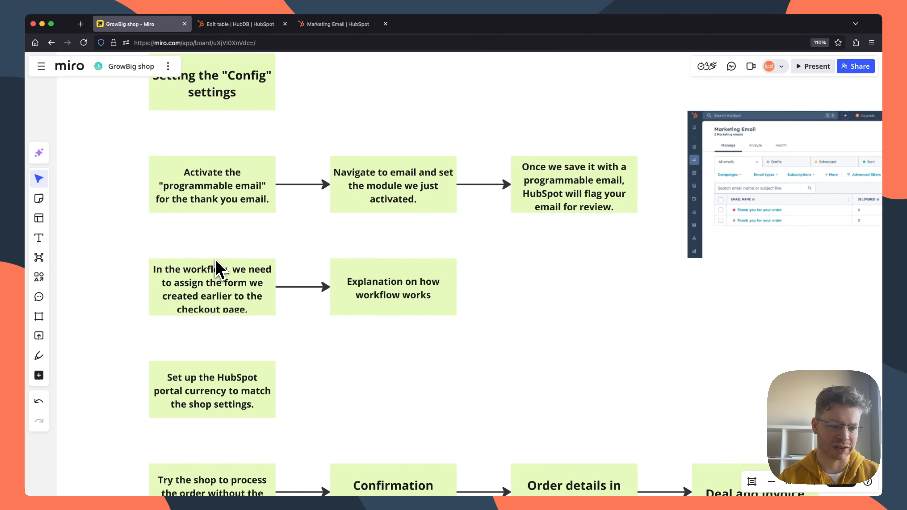
{"action": "scroll", "coordinate": [215, 260], "scroll_direction": "down", "scroll_amount": 1}
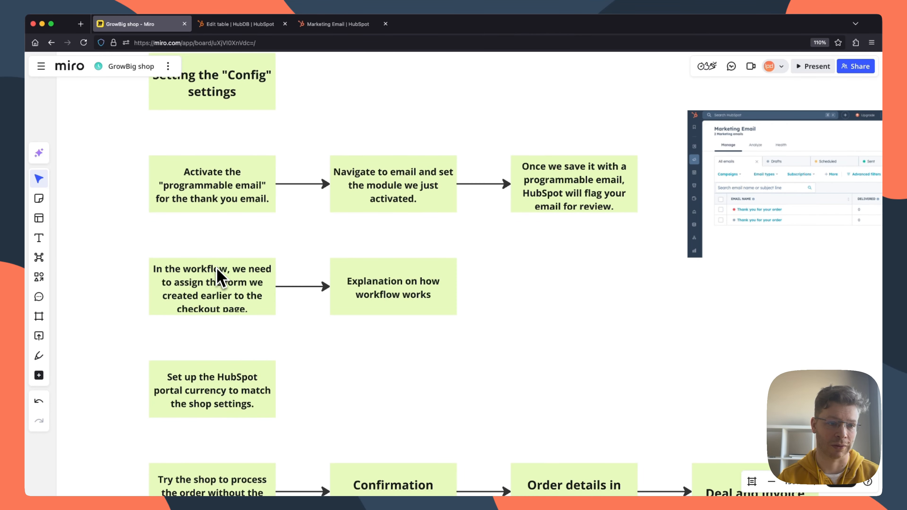
Step: Open the GB order workflow from HubSpot's list of automation workflows
{"action": "left_click", "coordinate": [341, 24]}
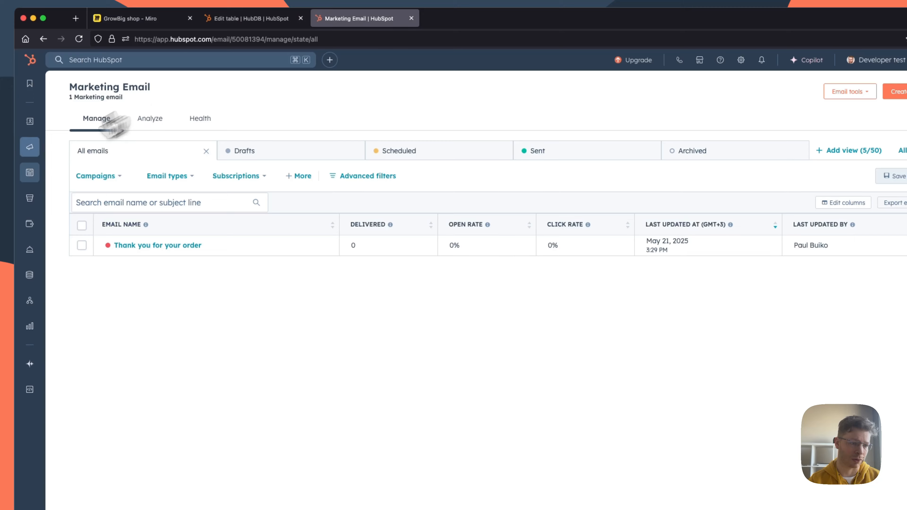
{"action": "mouse_move", "coordinate": [32, 304]}
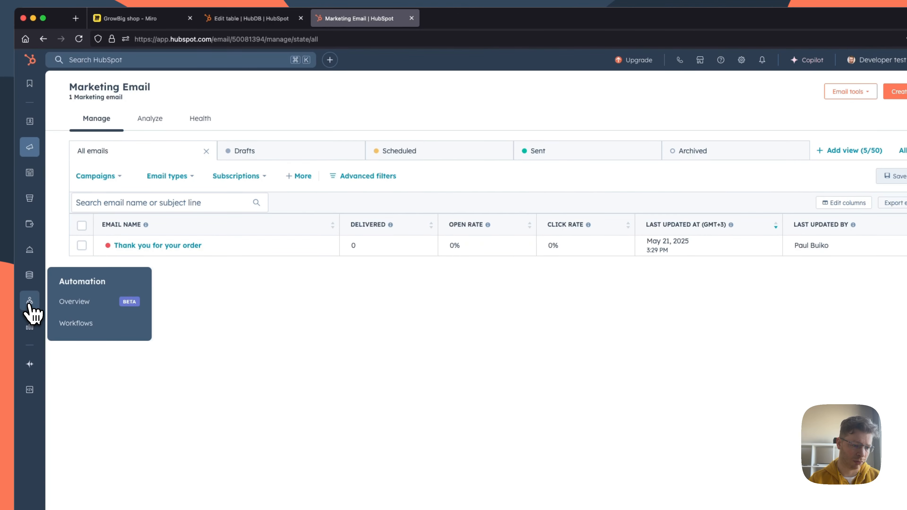
{"action": "left_click", "coordinate": [76, 323]}
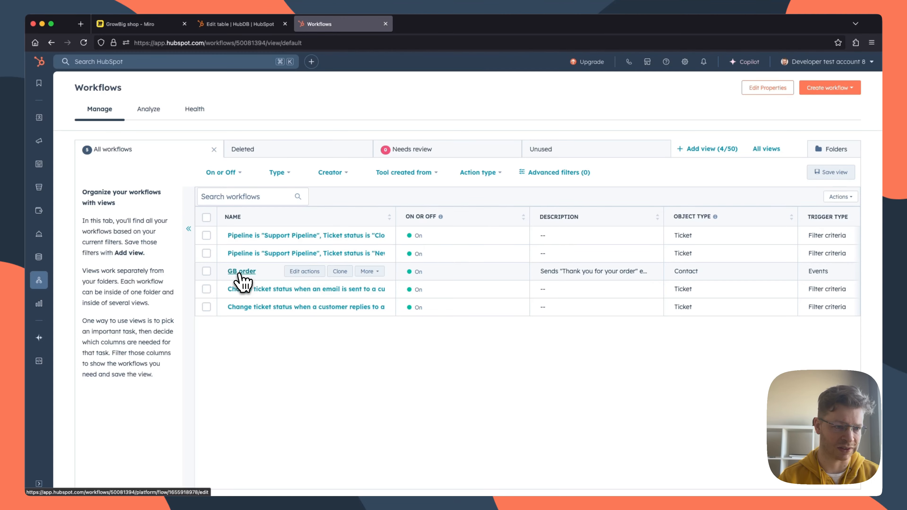
{"action": "left_click", "coordinate": [242, 272]}
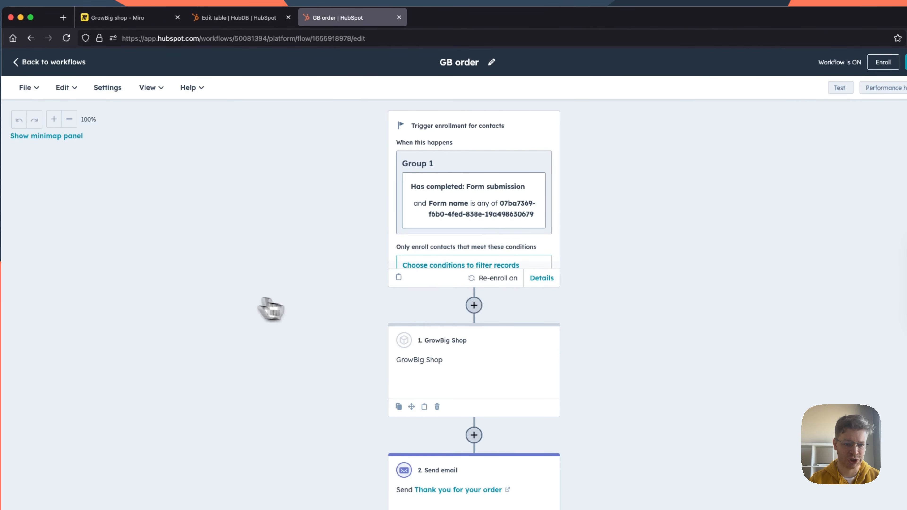
Step: Replace the form in the workflow's form submission trigger with Checkout form and save the trigger
{"action": "left_click", "coordinate": [492, 187]}
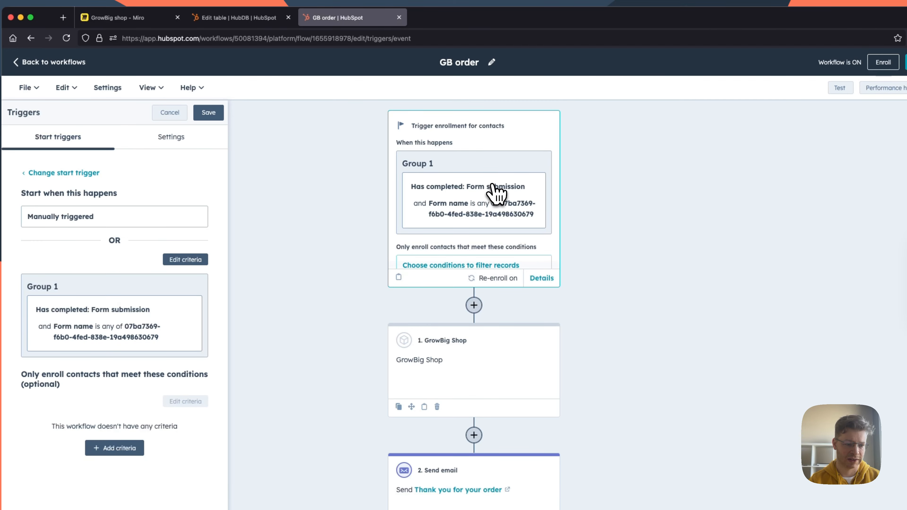
{"action": "left_click", "coordinate": [184, 260]}
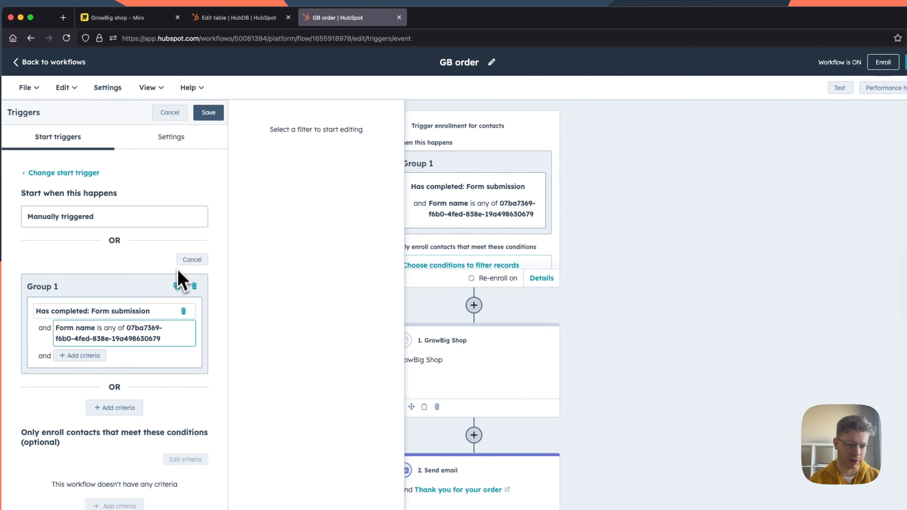
{"action": "left_click", "coordinate": [132, 341]}
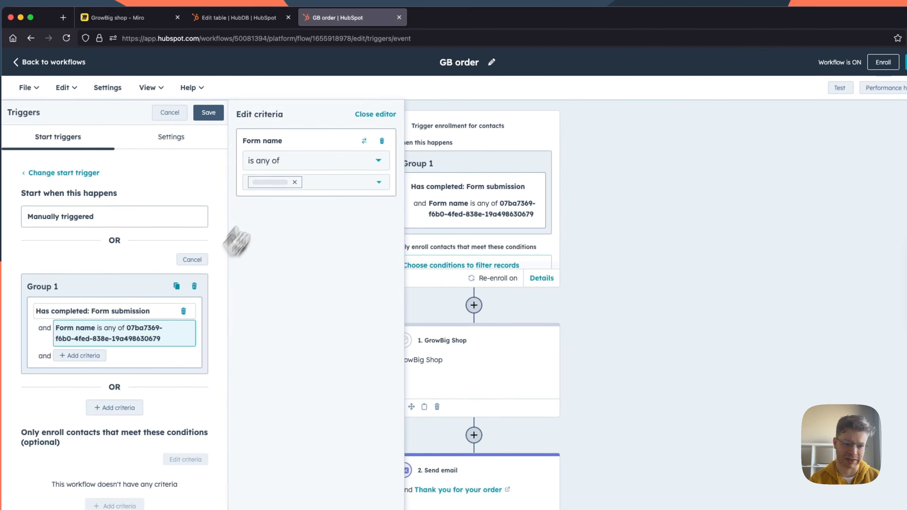
{"action": "left_click", "coordinate": [371, 183]}
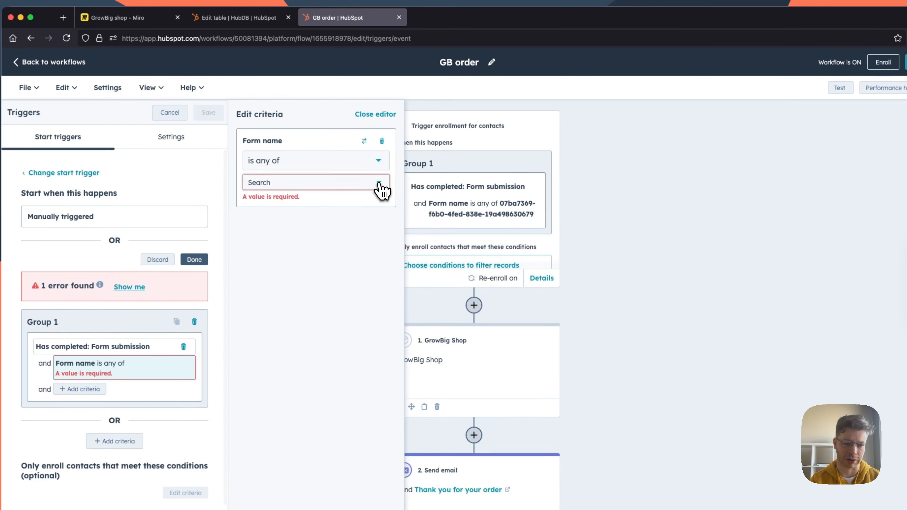
{"action": "left_click", "coordinate": [379, 183]}
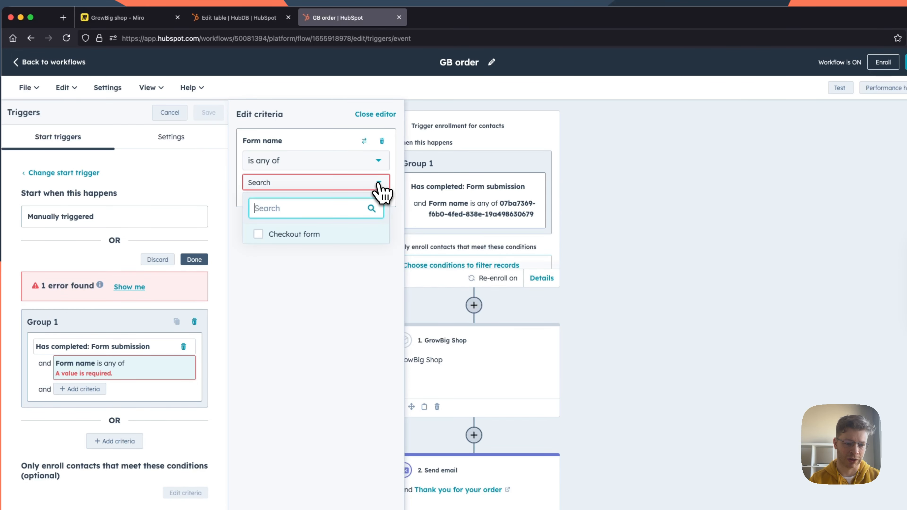
{"action": "left_click", "coordinate": [258, 236]}
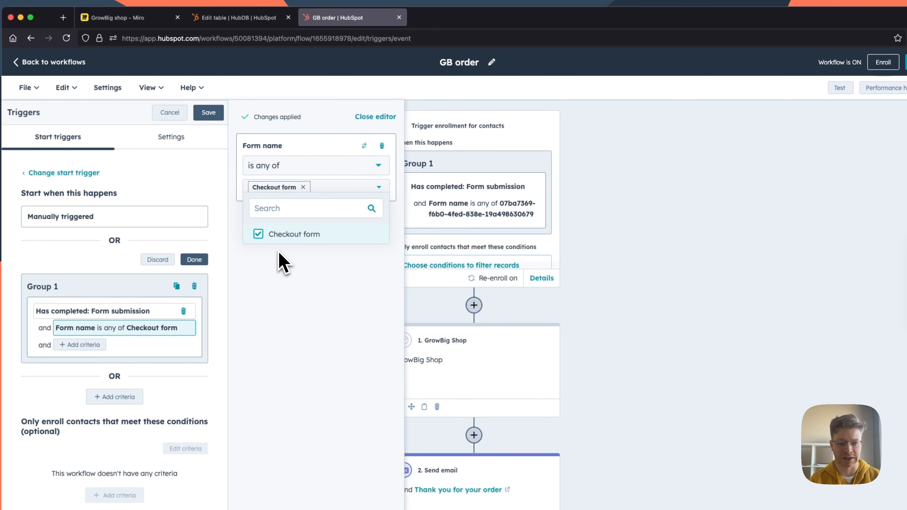
{"action": "left_click", "coordinate": [295, 280]}
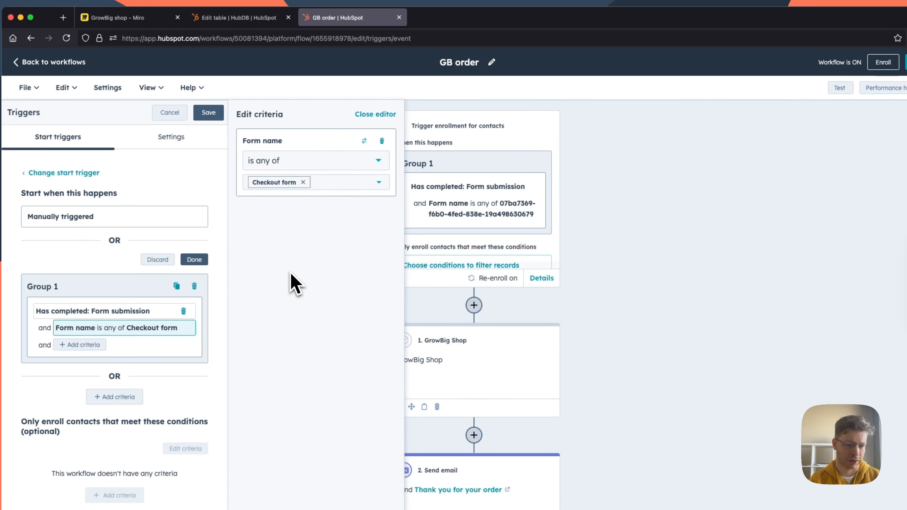
{"action": "left_click", "coordinate": [198, 260]}
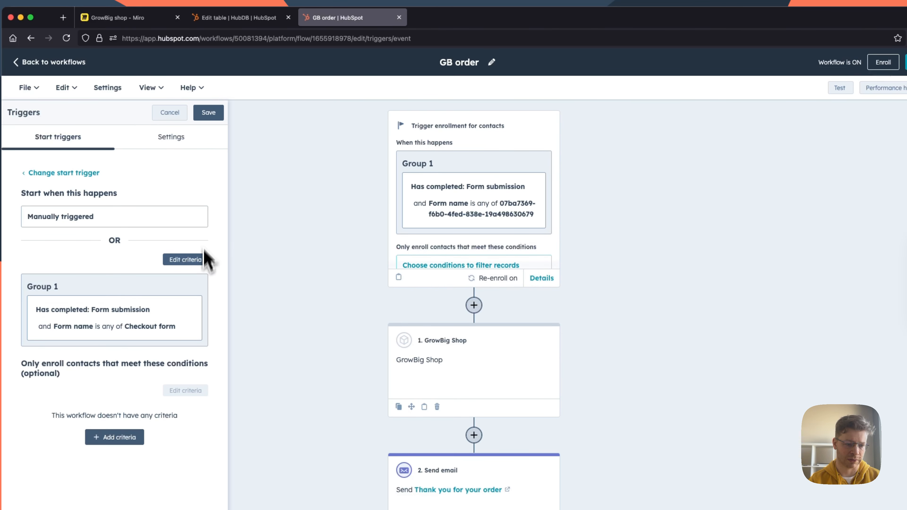
{"action": "left_click", "coordinate": [211, 113]}
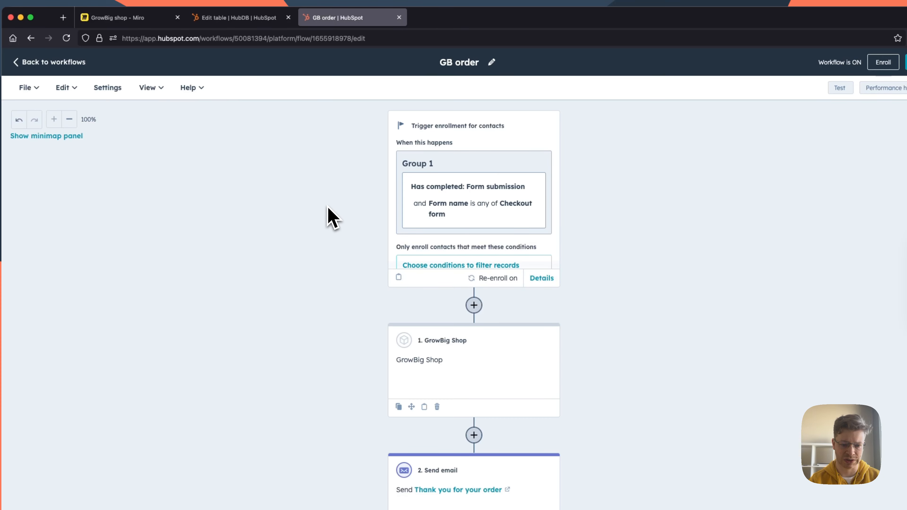
Step: Consult the workflow explanation note on the Miro board and examine the actions following the GB order workflow's trigger
{"action": "scroll", "coordinate": [328, 206], "scroll_direction": "down", "scroll_amount": 2}
{"action": "scroll", "coordinate": [327, 207], "scroll_direction": "up", "scroll_amount": 3}
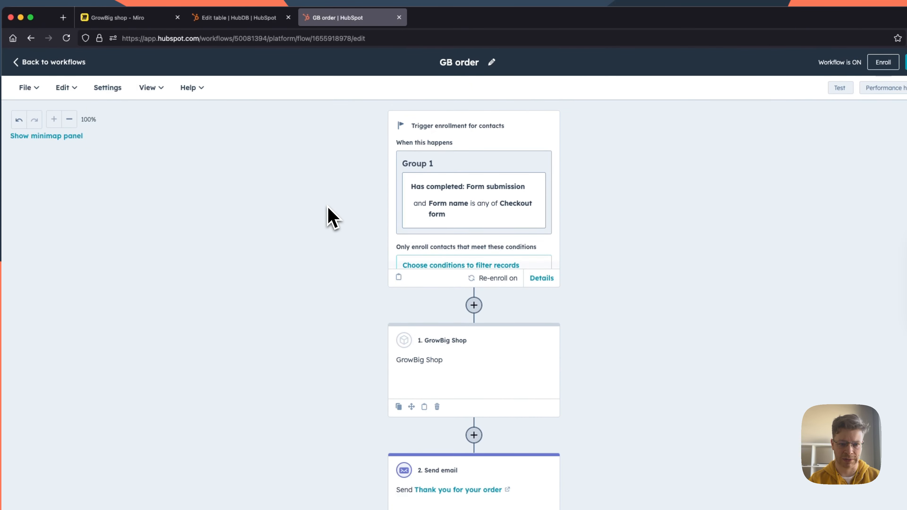
{"action": "left_click", "coordinate": [130, 18]}
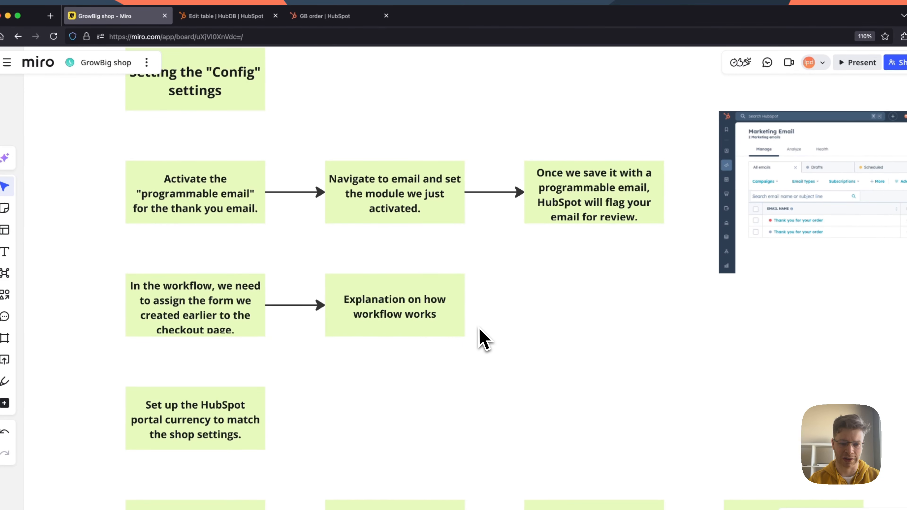
{"action": "left_click", "coordinate": [323, 17]}
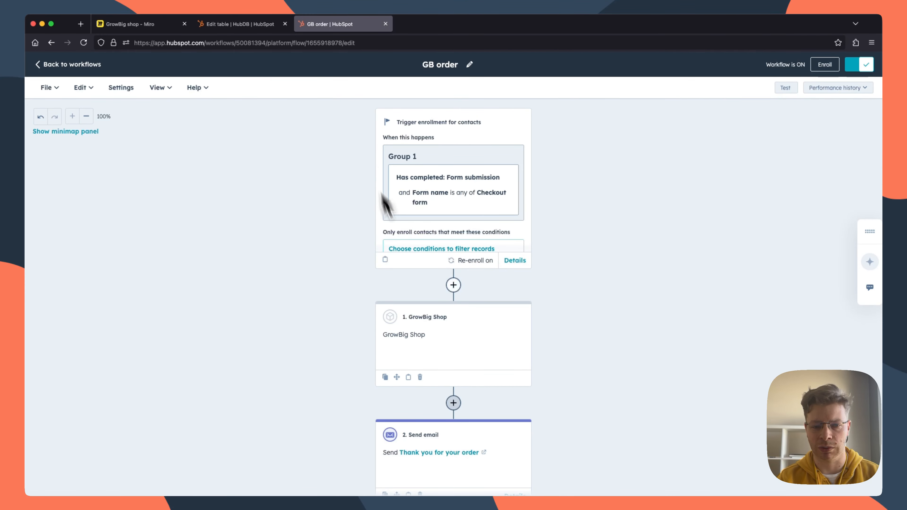
{"action": "scroll", "coordinate": [594, 244], "scroll_direction": "down", "scroll_amount": 3}
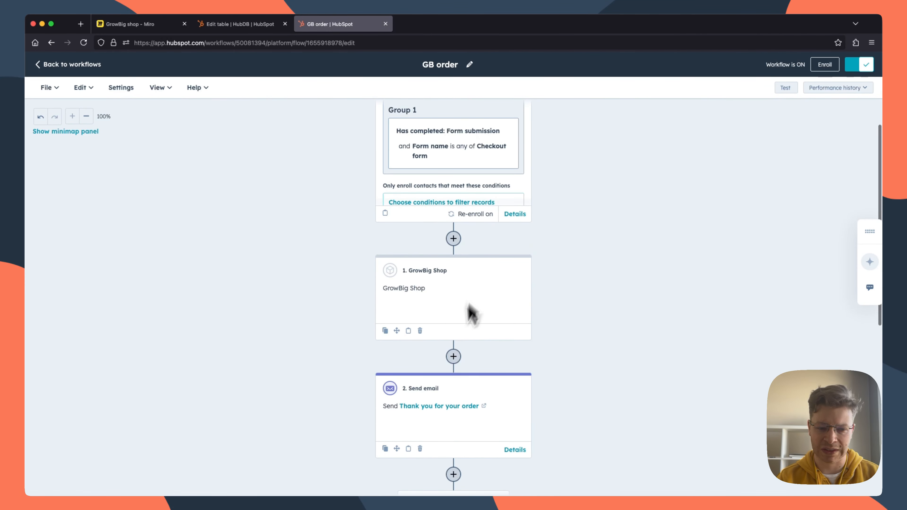
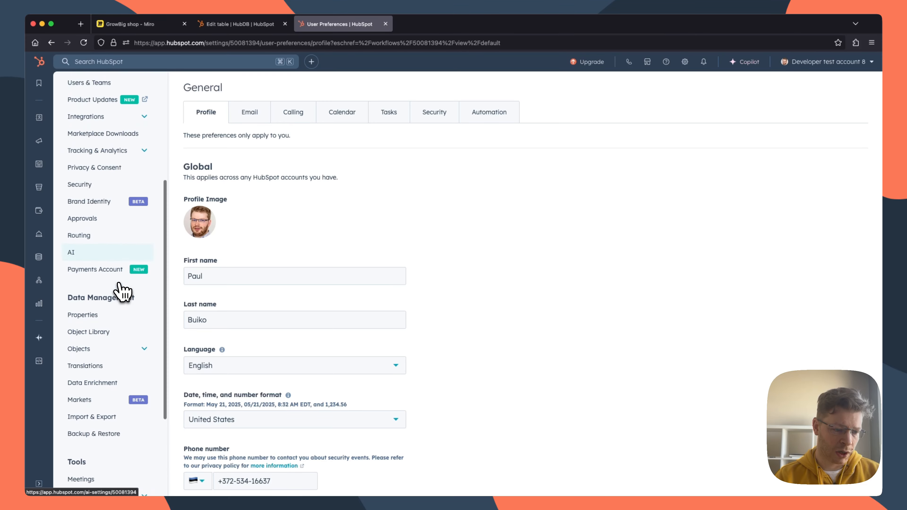
Step: Search HubSpot for "curr" and open the account's Currency settings
{"action": "left_click", "coordinate": [126, 62]}
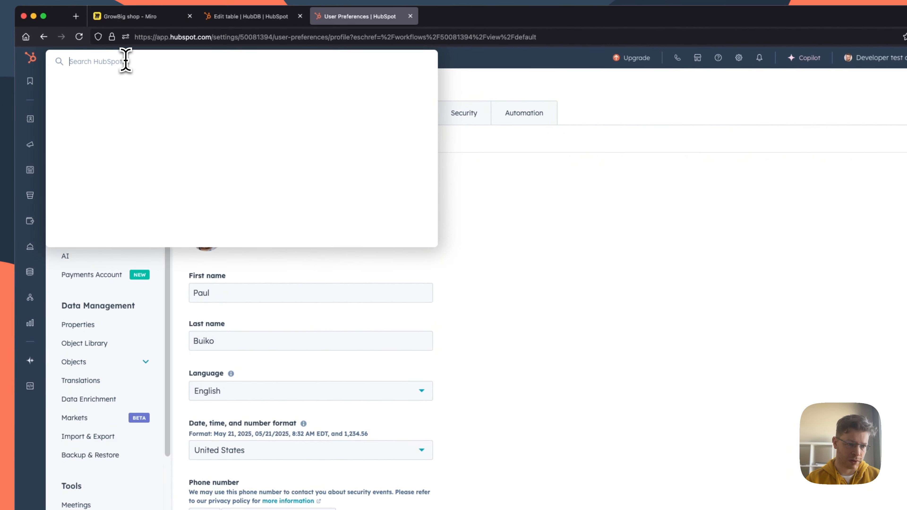
{"action": "type", "text": "c"}
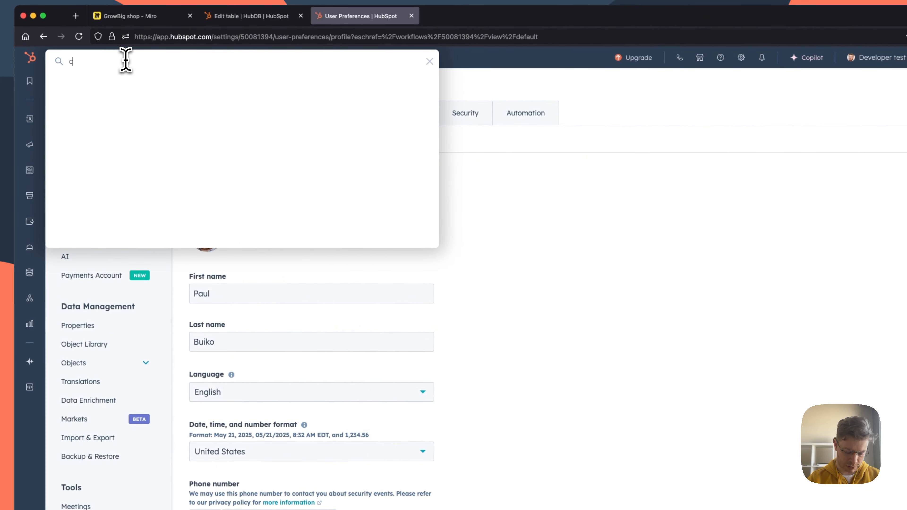
{"action": "type", "text": "urr"}
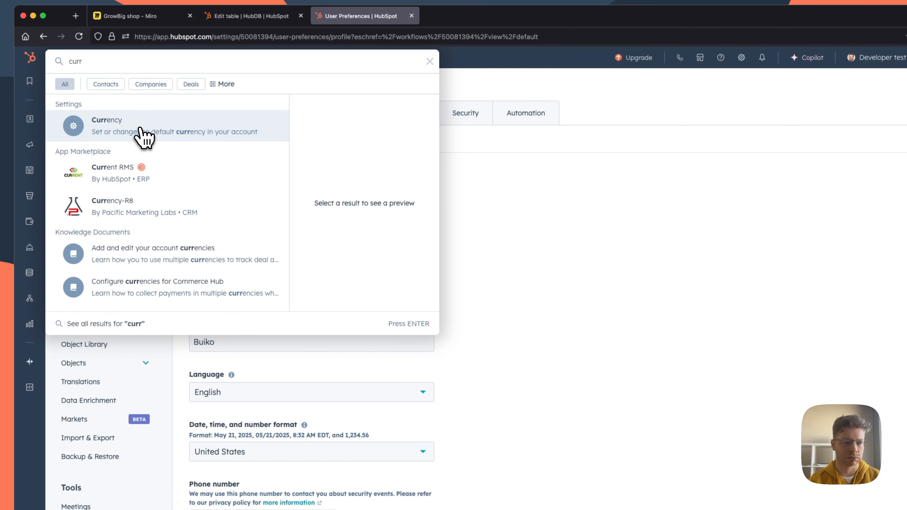
{"action": "left_click", "coordinate": [141, 130]}
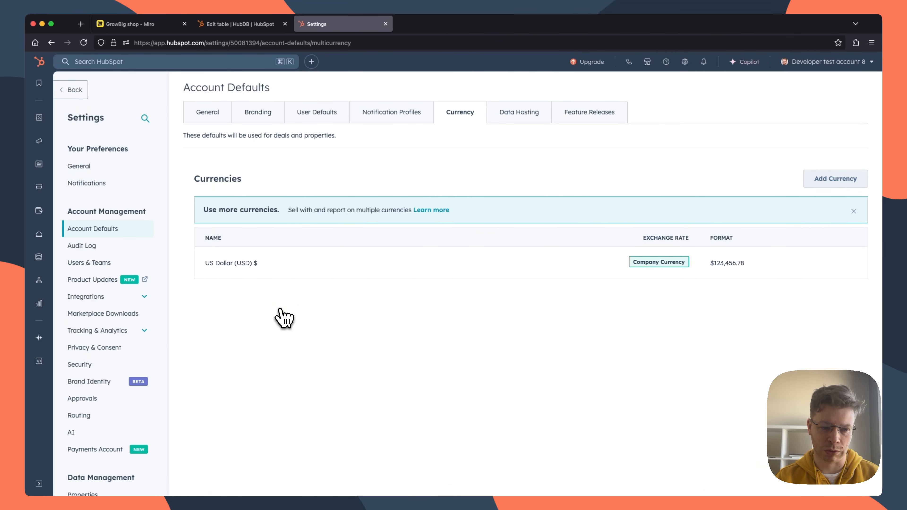
Step: Add Euro (EUR) € to the account's currencies with an exchange rate of 1
{"action": "mouse_move", "coordinate": [291, 281]}
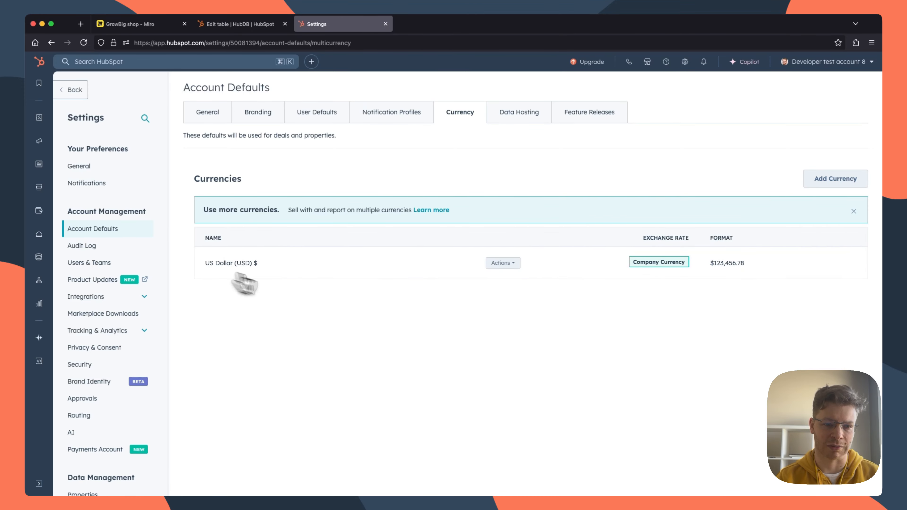
{"action": "left_click", "coordinate": [832, 184]}
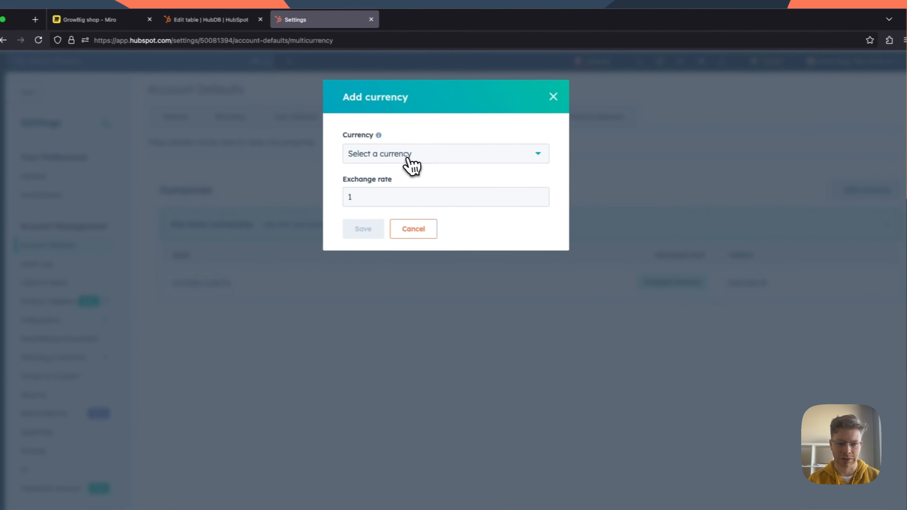
{"action": "left_click", "coordinate": [408, 159]}
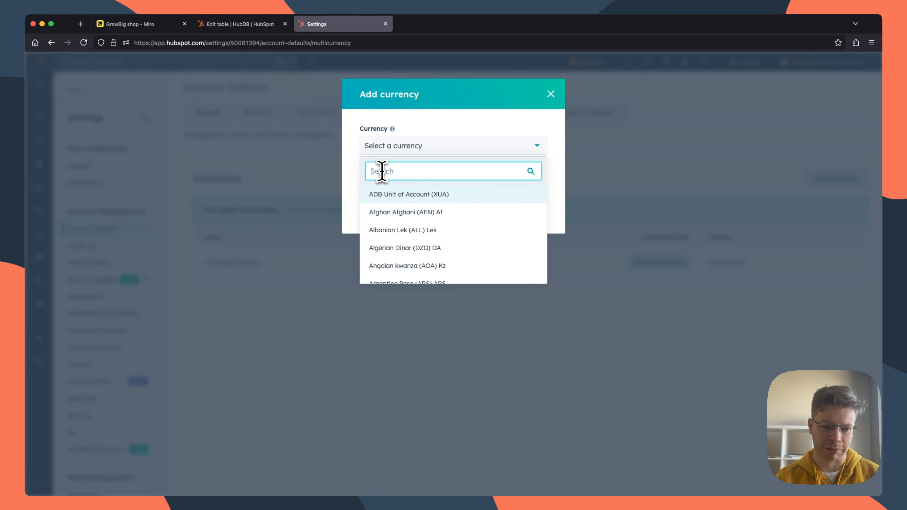
{"action": "type", "text": "e"}
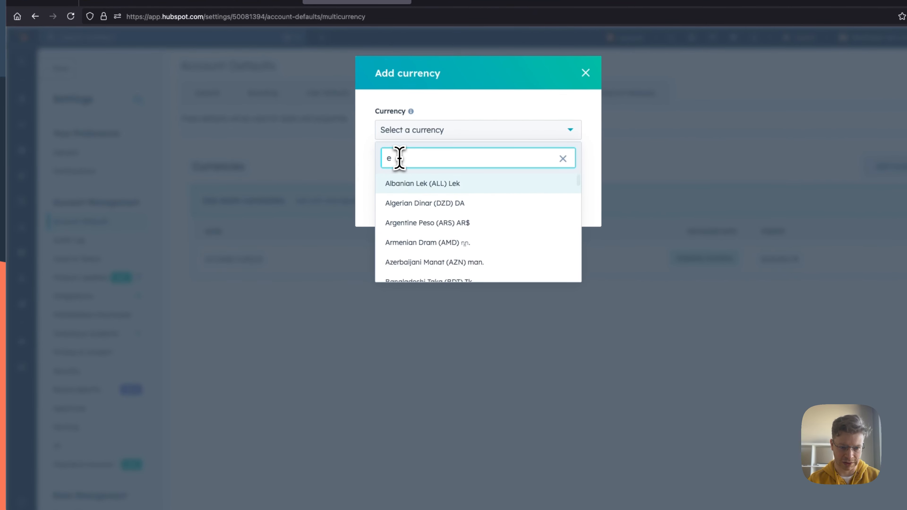
{"action": "type", "text": "ur"}
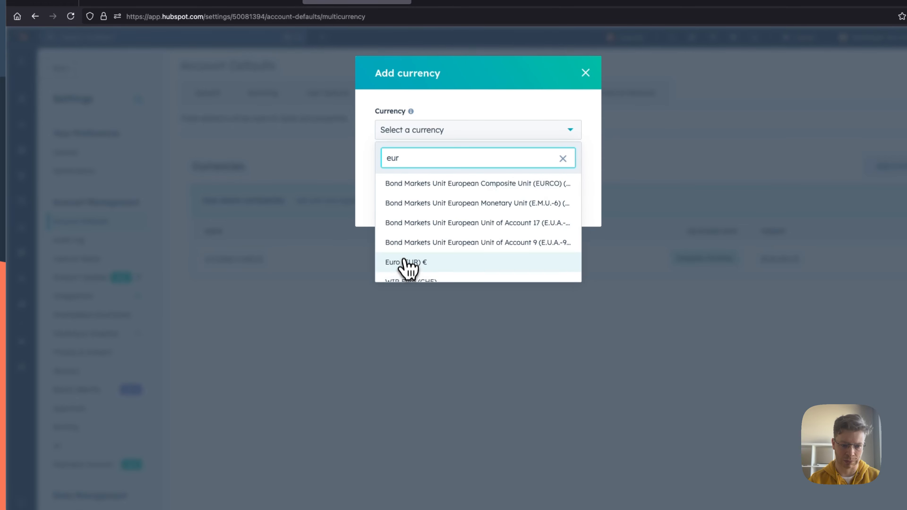
{"action": "left_click", "coordinate": [406, 263]}
{"action": "left_click", "coordinate": [395, 225]}
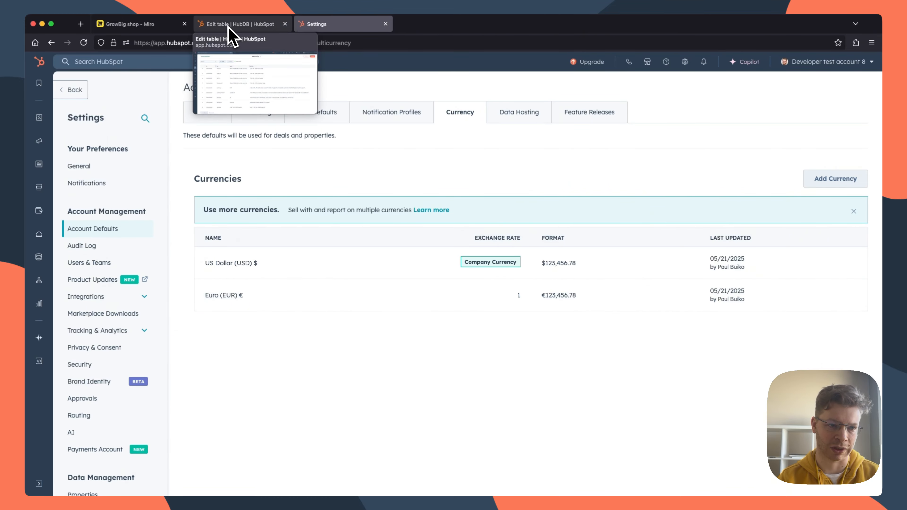
Step: Check the currency and test-order notes on the Miro board, then open the live Shop page from HubSpot's website pages
{"action": "left_click", "coordinate": [163, 25]}
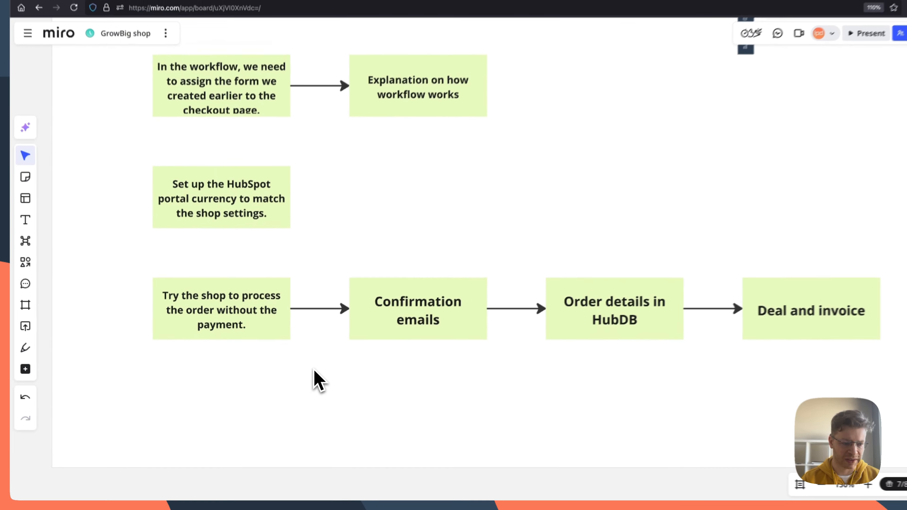
{"action": "scroll", "coordinate": [305, 374], "scroll_direction": "up", "scroll_amount": 1}
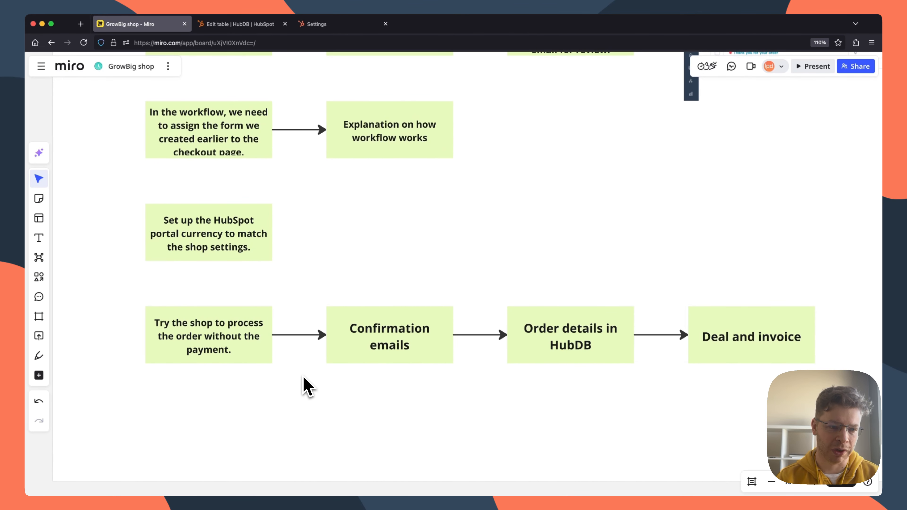
{"action": "left_click", "coordinate": [338, 28]}
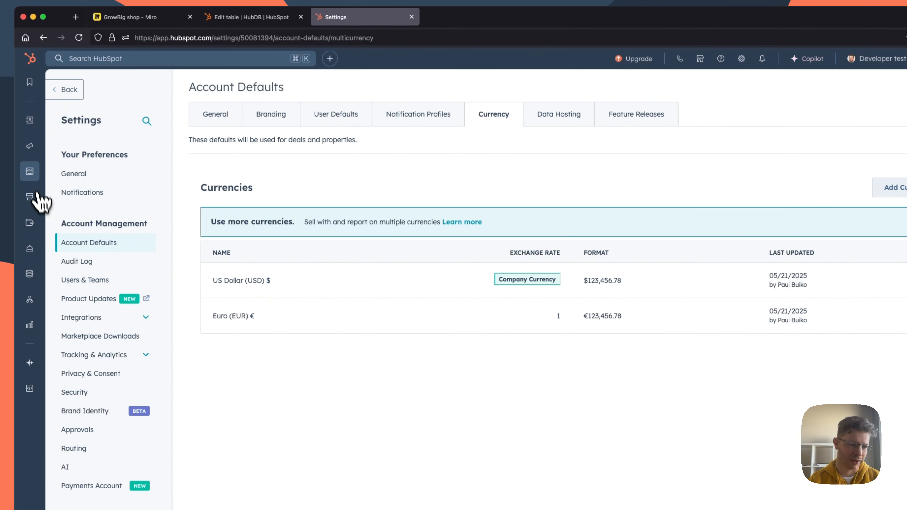
{"action": "mouse_move", "coordinate": [32, 184]}
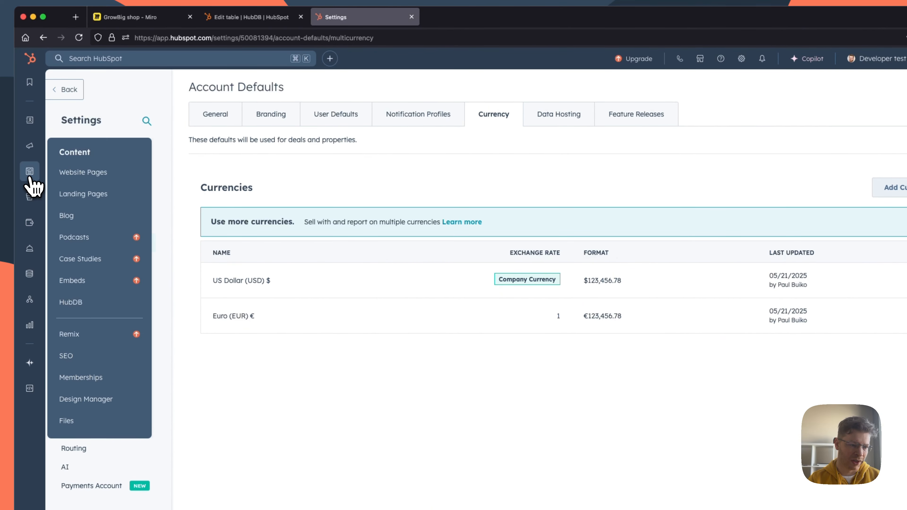
{"action": "left_click", "coordinate": [96, 177]}
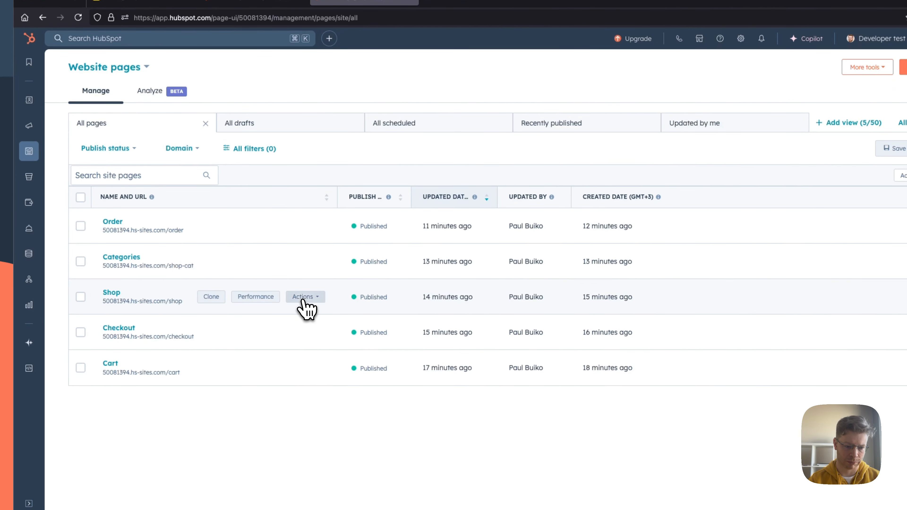
{"action": "left_click", "coordinate": [303, 300]}
{"action": "left_click", "coordinate": [235, 44]}
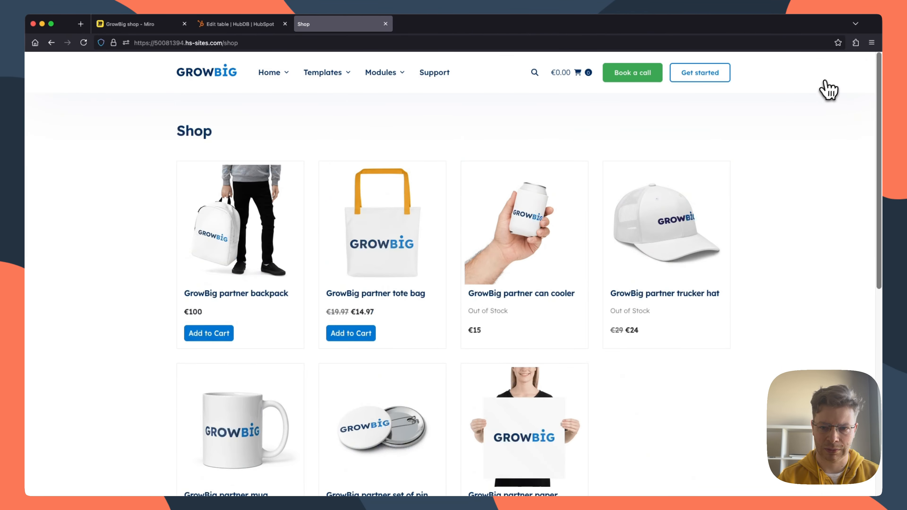
Step: Add one GrowBig partner backpack and one GrowBig partner tote bag to the cart
{"action": "scroll", "coordinate": [816, 142], "scroll_direction": "down", "scroll_amount": 1}
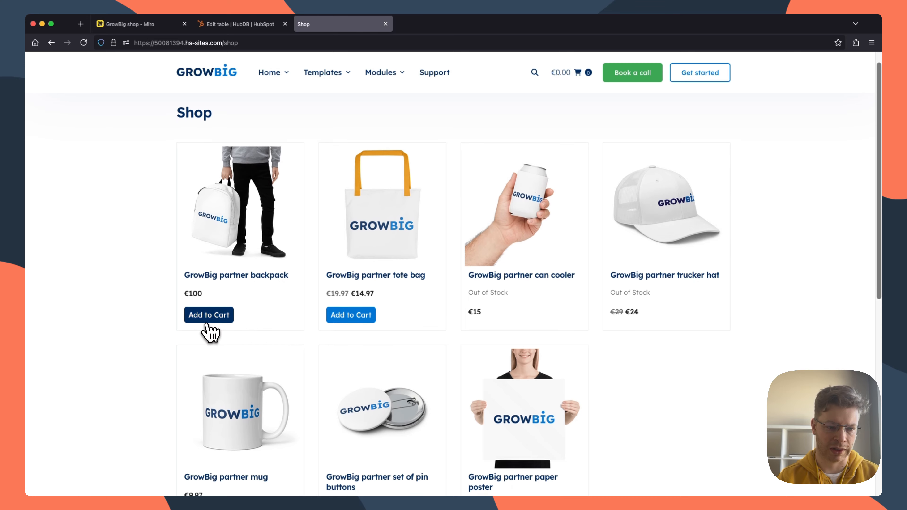
{"action": "left_click", "coordinate": [209, 314]}
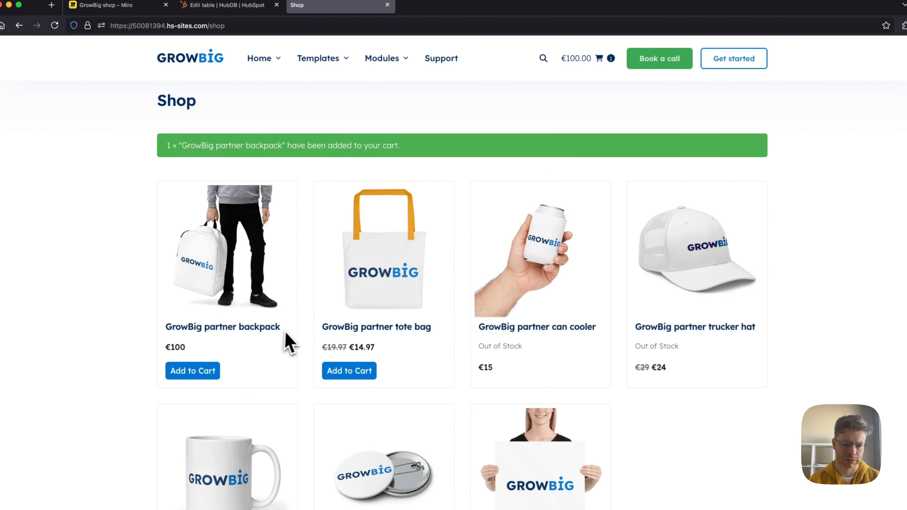
{"action": "left_click", "coordinate": [361, 376]}
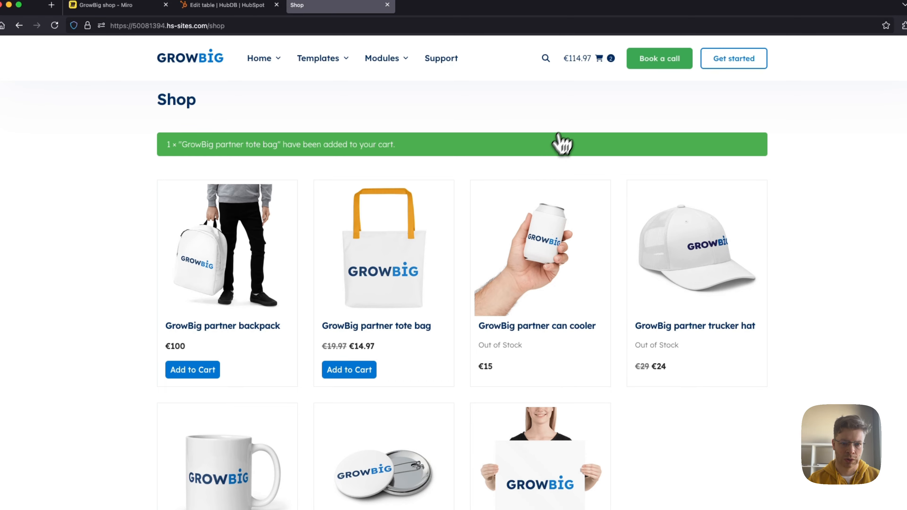
{"action": "left_click", "coordinate": [118, 5]}
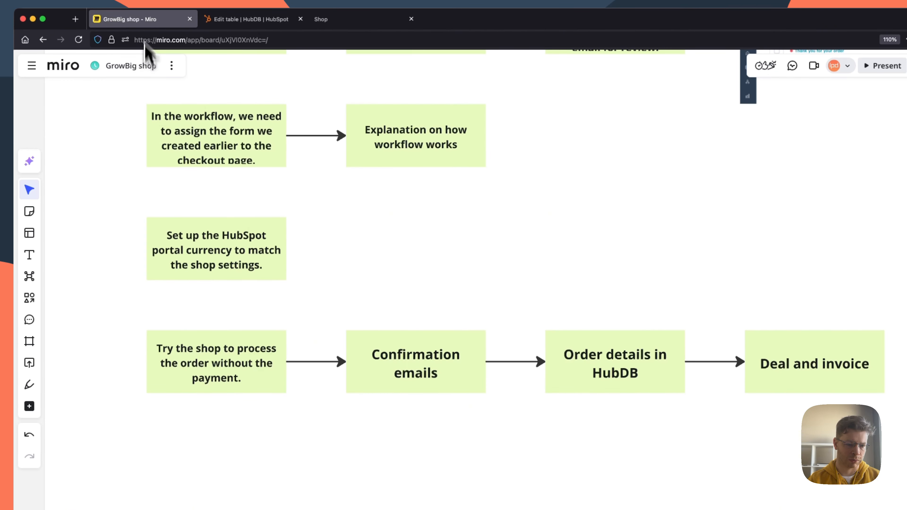
{"action": "left_click", "coordinate": [332, 19]}
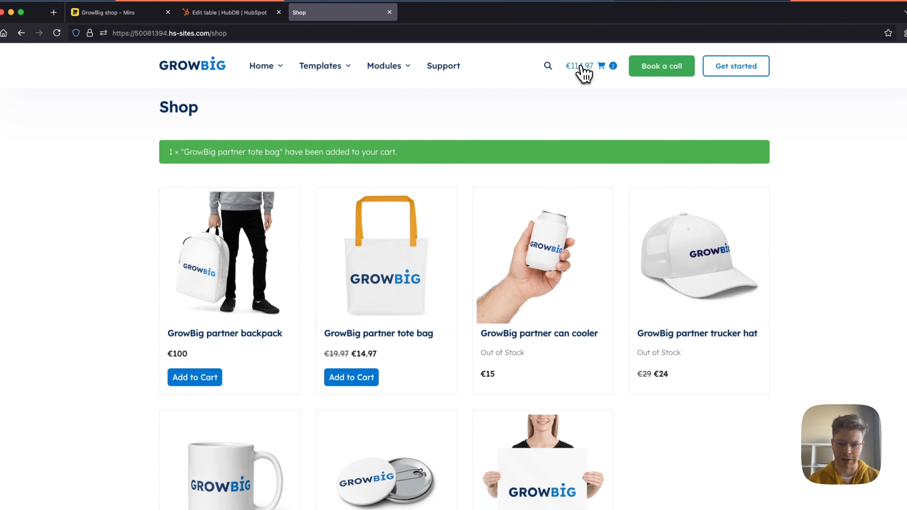
Step: In the shopping cart, update the backpack quantity to 4 and proceed to checkout with Regular 3-4 days – Regular delivery by DPD
{"action": "left_click", "coordinate": [585, 62]}
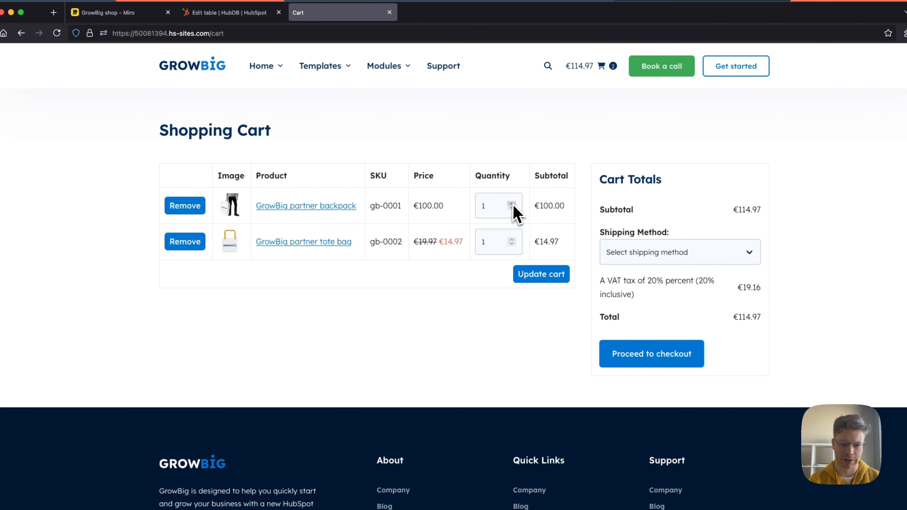
{"action": "left_click", "coordinate": [537, 280]}
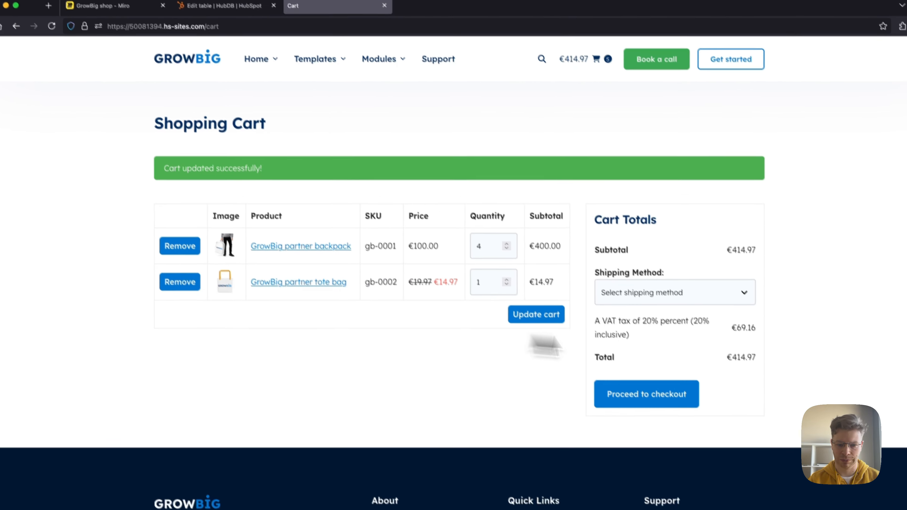
{"action": "left_click", "coordinate": [694, 297]}
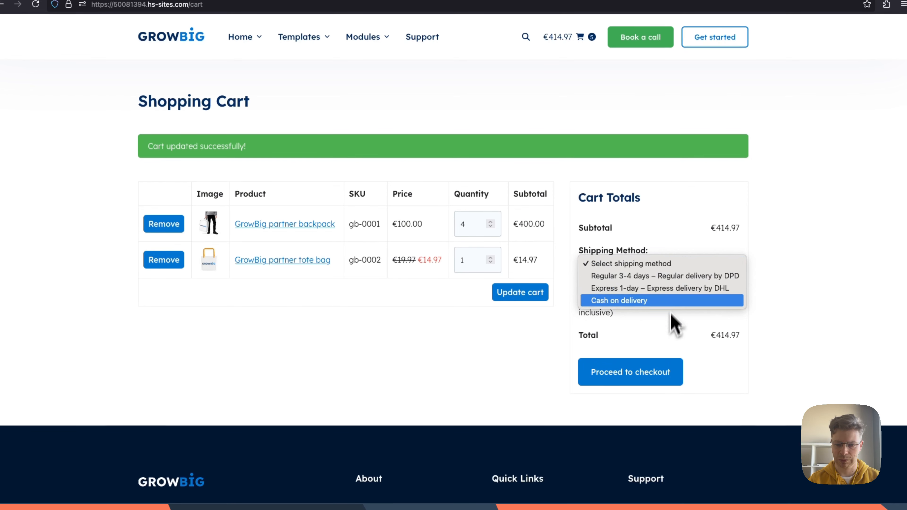
{"action": "left_click", "coordinate": [644, 280]}
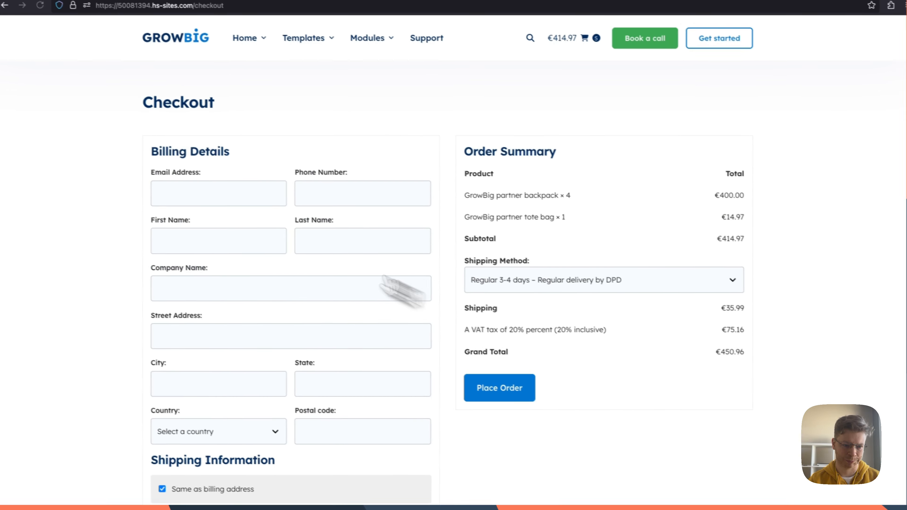
Step: Fill in the customer's e-mail address, phone number, first name and last name in the checkout billing details
{"action": "left_click", "coordinate": [211, 202]}
{"action": "left_click", "coordinate": [223, 218]}
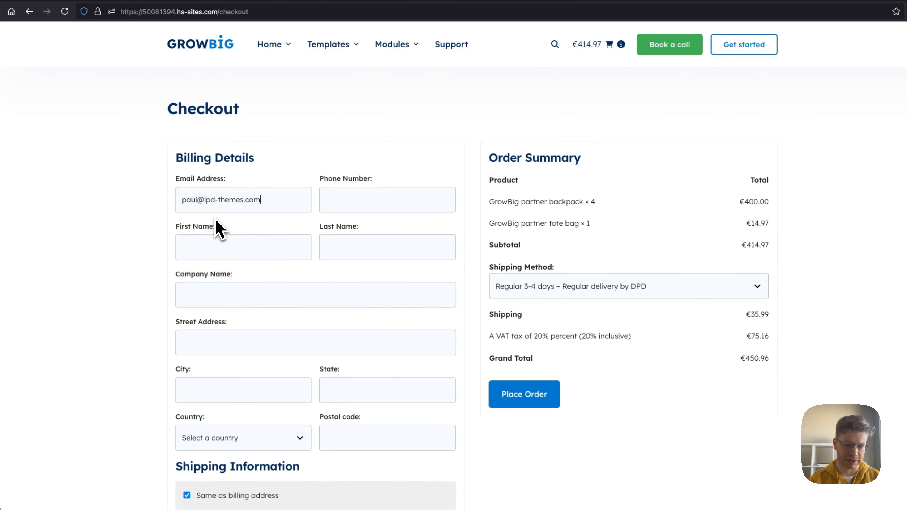
{"action": "left_click", "coordinate": [350, 204]}
{"action": "left_click", "coordinate": [344, 224]}
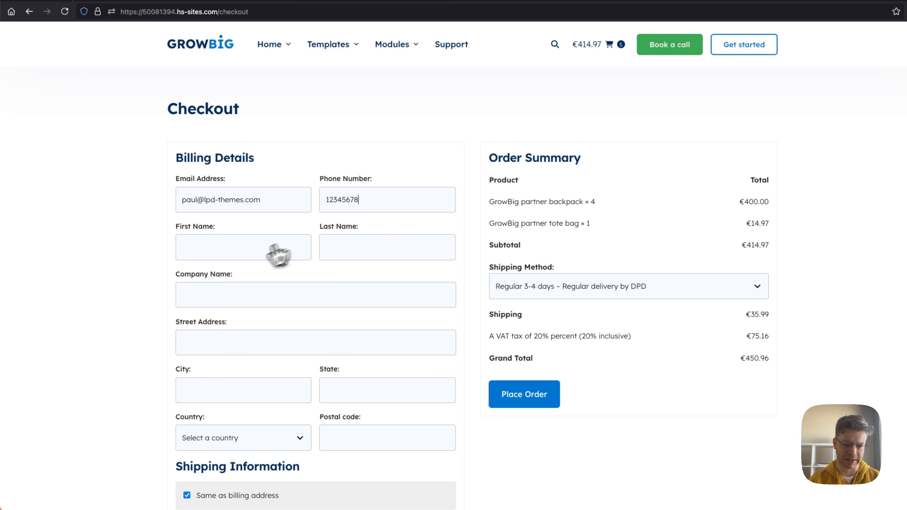
{"action": "left_click", "coordinate": [251, 254]}
{"action": "left_click", "coordinate": [226, 265]}
{"action": "left_click", "coordinate": [384, 254]}
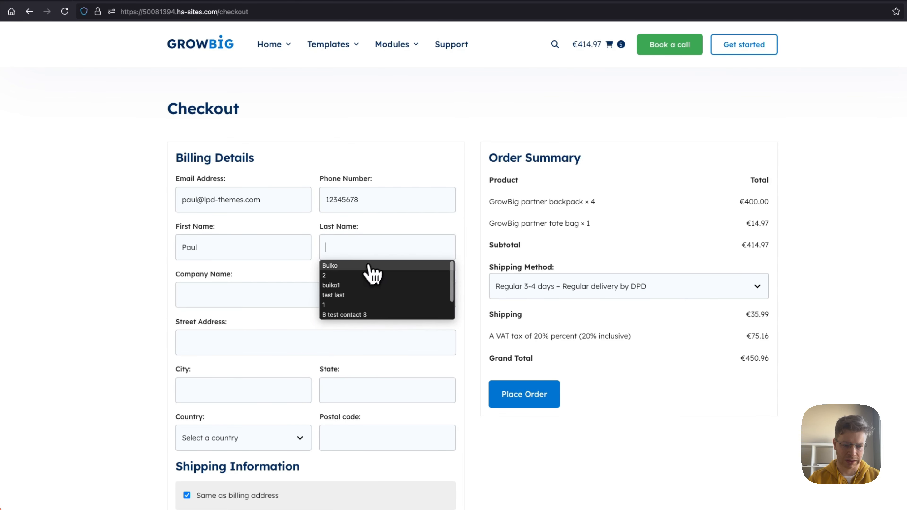
{"action": "left_click", "coordinate": [370, 266]}
Step: Complete the billing details with company South East 1, the street address, city, state and postal code, and Austria as the country
{"action": "left_click", "coordinate": [232, 300]}
{"action": "left_click", "coordinate": [230, 313]}
{"action": "left_click", "coordinate": [229, 341]}
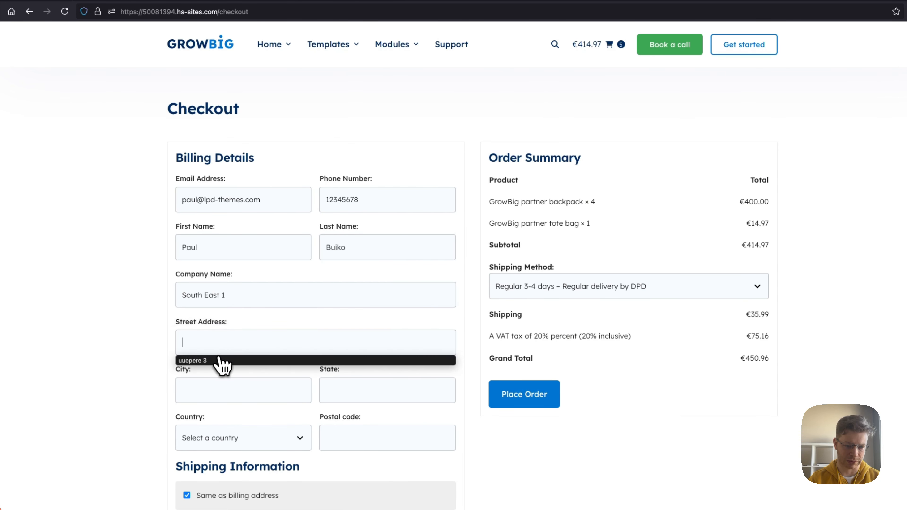
{"action": "left_click", "coordinate": [219, 361]}
{"action": "left_click", "coordinate": [217, 390]}
{"action": "left_click", "coordinate": [215, 408]}
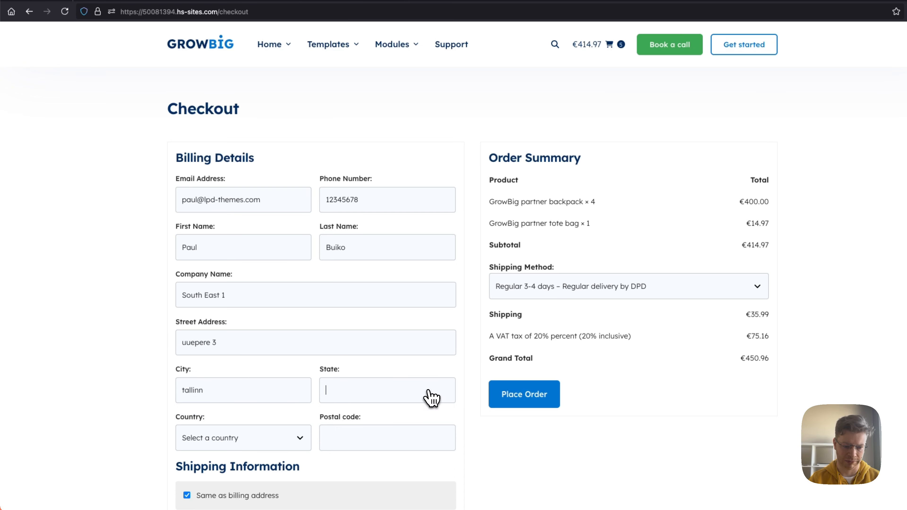
{"action": "left_click", "coordinate": [356, 417]}
{"action": "left_click", "coordinate": [360, 445]}
{"action": "left_click", "coordinate": [345, 462]}
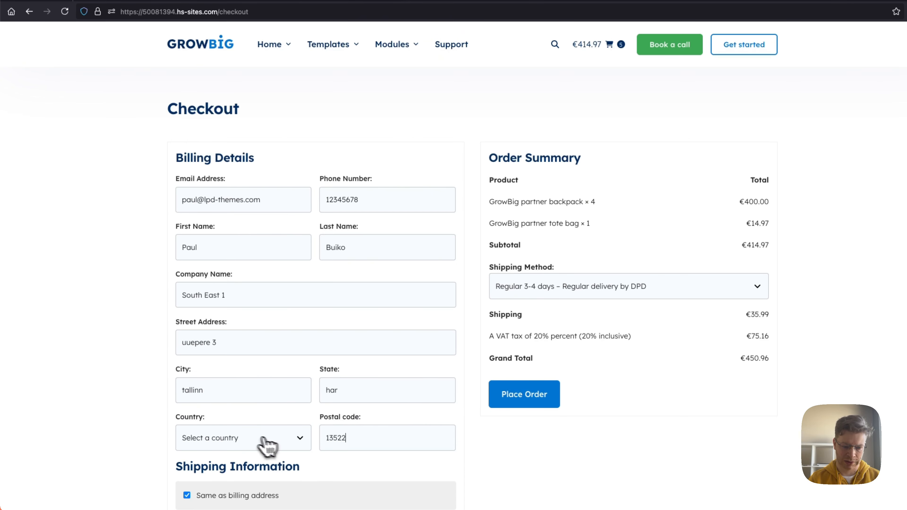
{"action": "left_click", "coordinate": [267, 446]}
{"action": "left_click", "coordinate": [214, 154]}
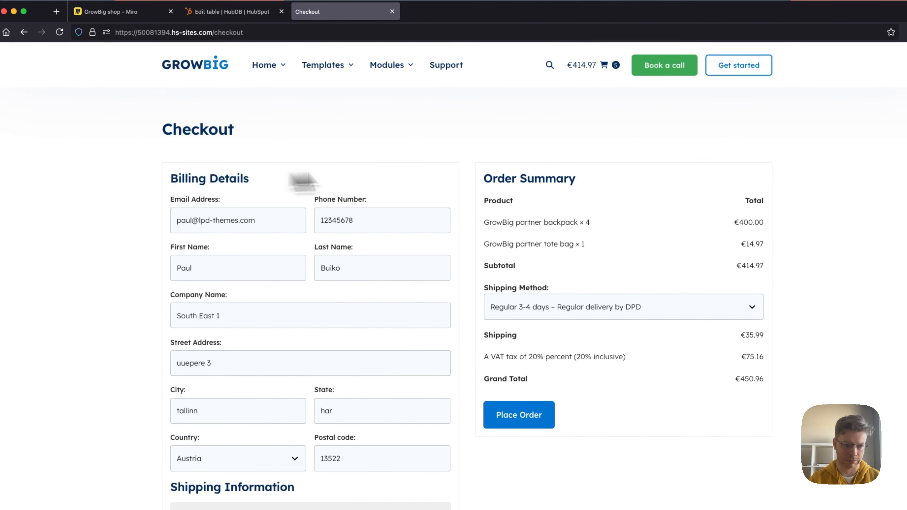
Step: Keep the shipping address the same as the billing address and enter "xyz notes" as the order's additional notes
{"action": "scroll", "coordinate": [469, 174], "scroll_direction": "down", "scroll_amount": 8}
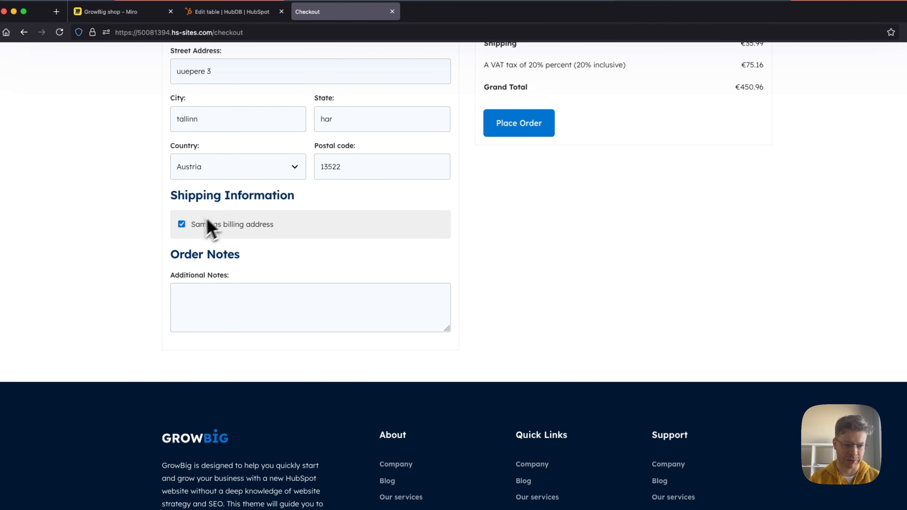
{"action": "left_click", "coordinate": [182, 225]}
{"action": "left_click", "coordinate": [181, 224]}
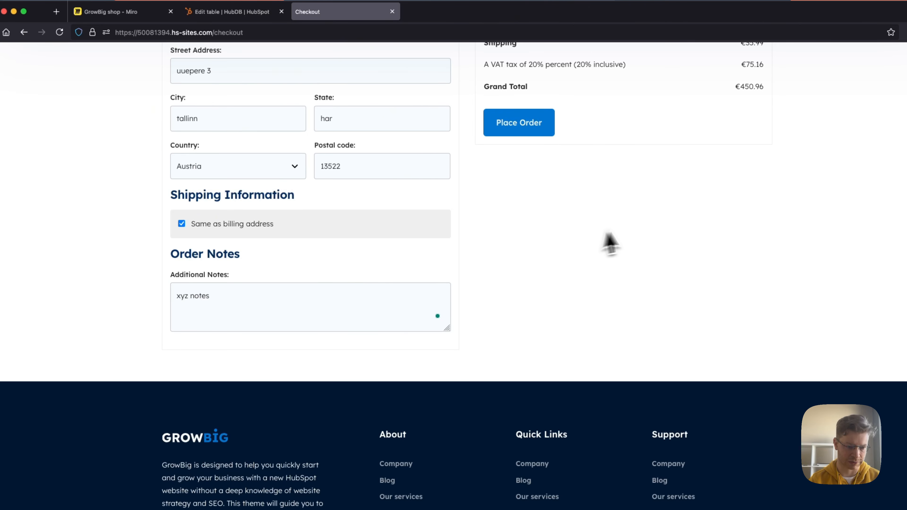
Step: Change the shipping method in the order summary to Express 1-day – Express delivery by DHL
{"action": "scroll", "coordinate": [636, 231], "scroll_direction": "up", "scroll_amount": 8}
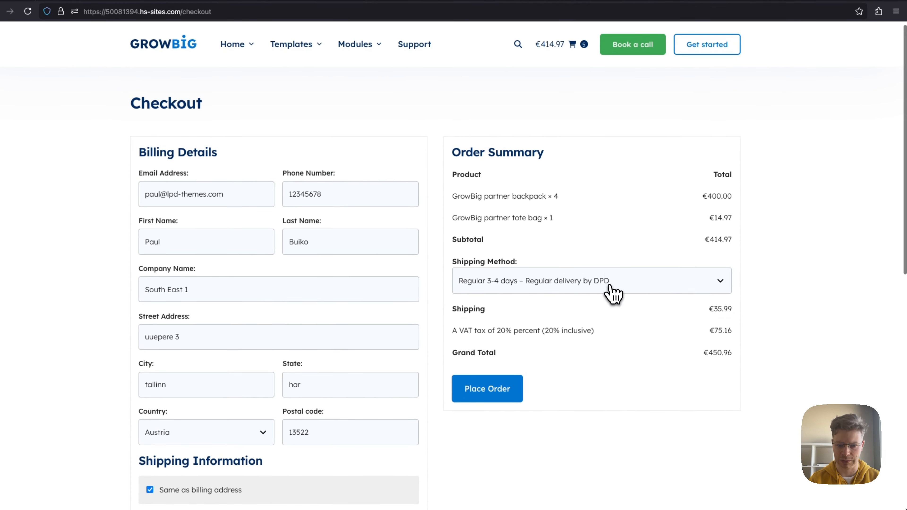
{"action": "left_click", "coordinate": [606, 286]}
{"action": "left_click", "coordinate": [514, 286]}
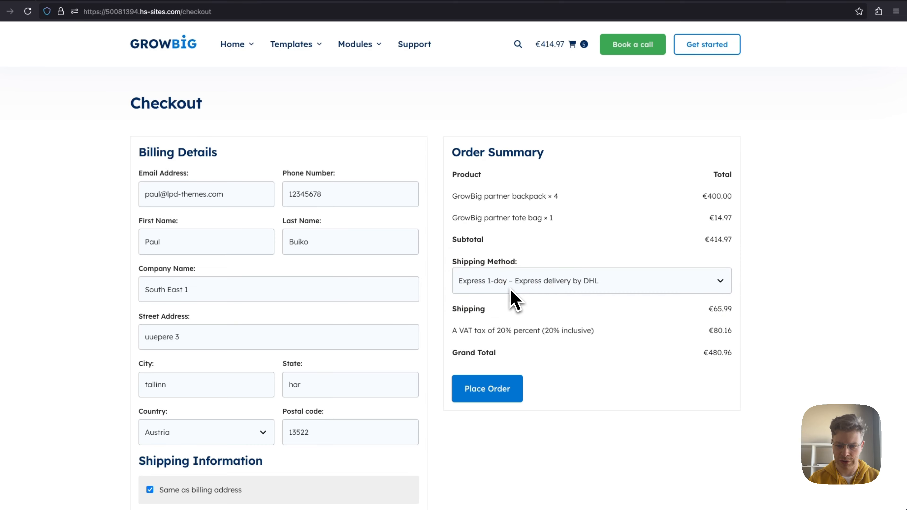
{"action": "scroll", "coordinate": [586, 378], "scroll_direction": "down", "scroll_amount": 3}
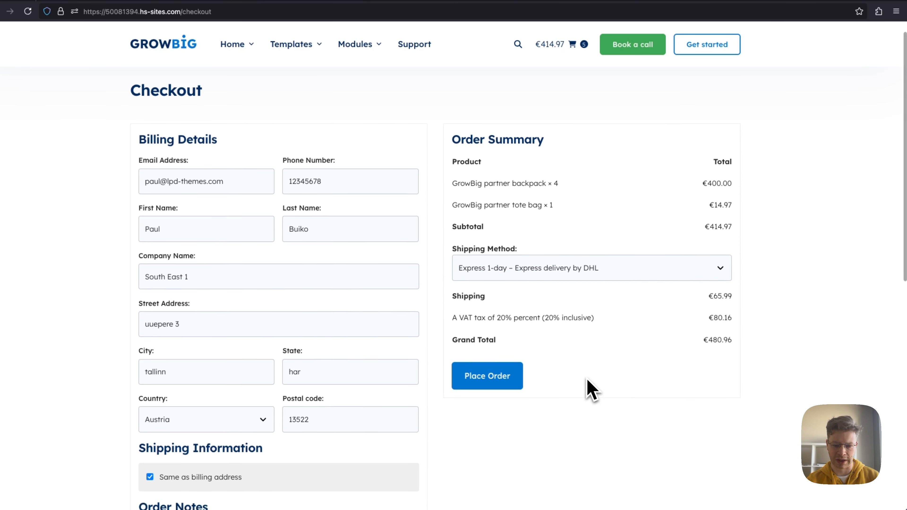
Step: Look over the completed checkout form and order summary, and place the order
{"action": "scroll", "coordinate": [586, 375], "scroll_direction": "up", "scroll_amount": 3}
{"action": "scroll", "coordinate": [582, 371], "scroll_direction": "down", "scroll_amount": 1}
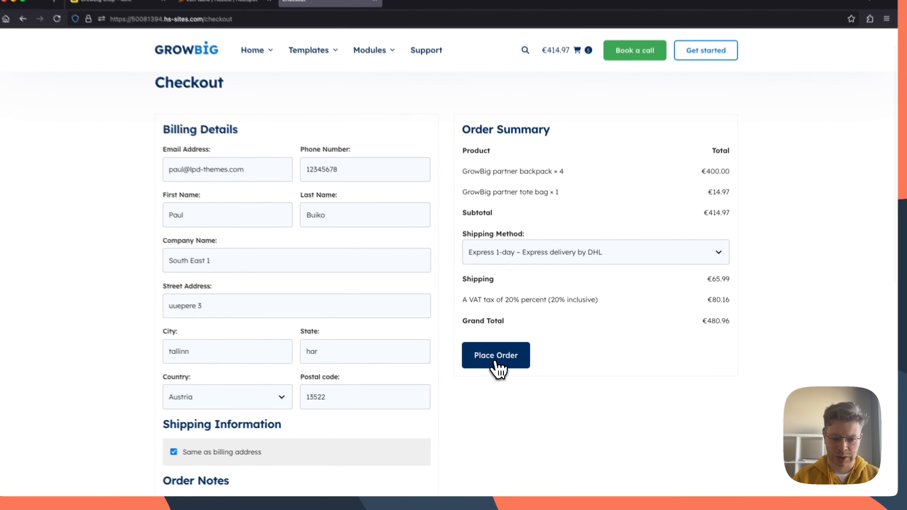
{"action": "left_click", "coordinate": [502, 372]}
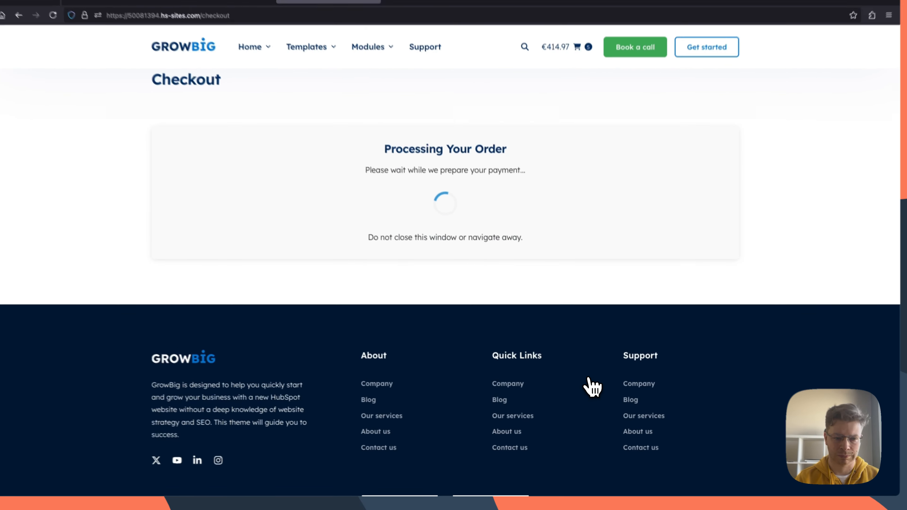
Step: Open the South East 1 Gmail inbox in a new browser tab
{"action": "key", "text": "super+t"}
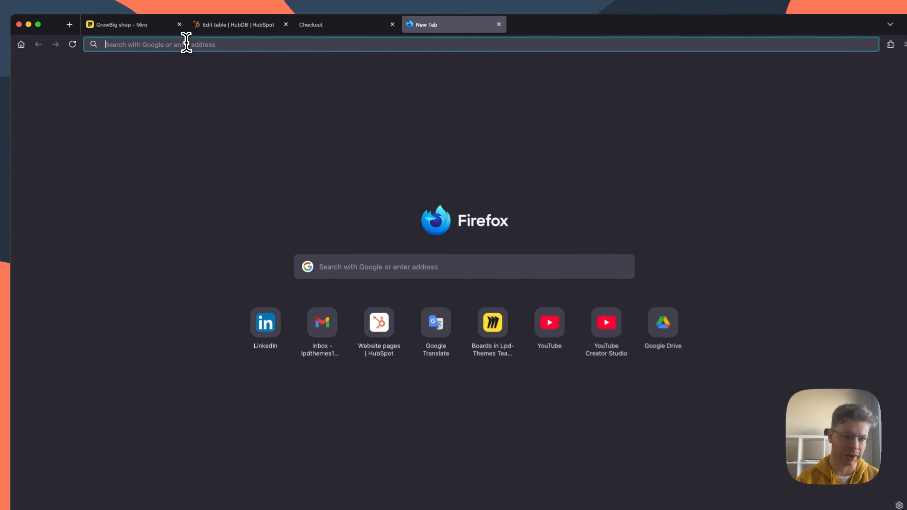
{"action": "left_click", "coordinate": [186, 45]}
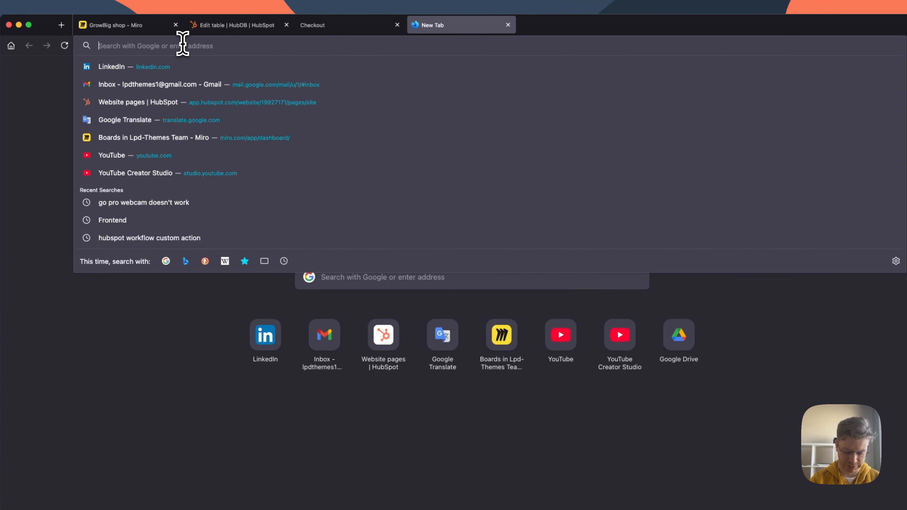
{"action": "type", "text": "paul"}
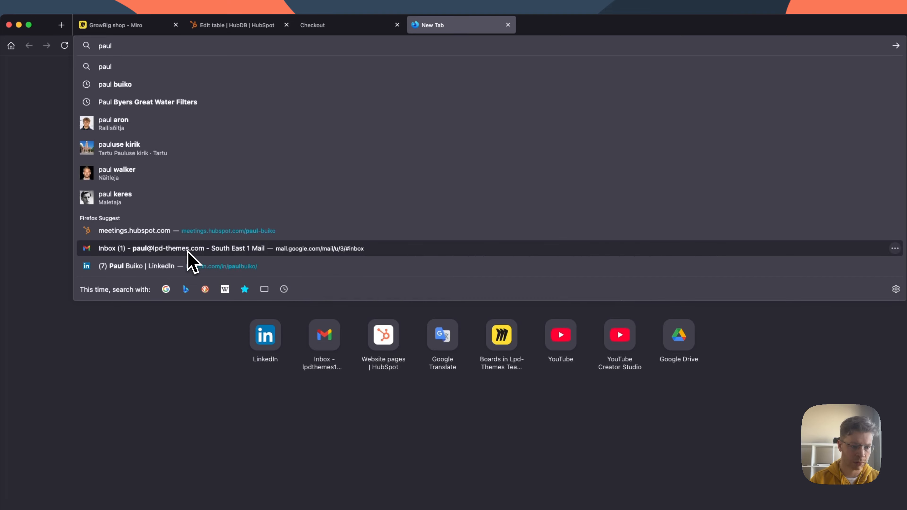
{"action": "left_click", "coordinate": [187, 251]}
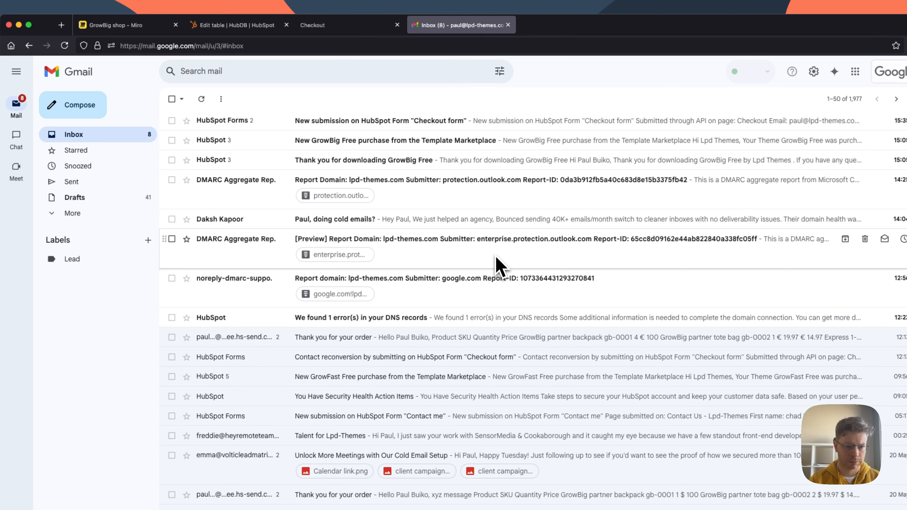
Step: Open the "New submission on HubSpot Form 'Checkout form'" email and read the submitted order details
{"action": "left_click", "coordinate": [322, 26]}
{"action": "left_click", "coordinate": [433, 28]}
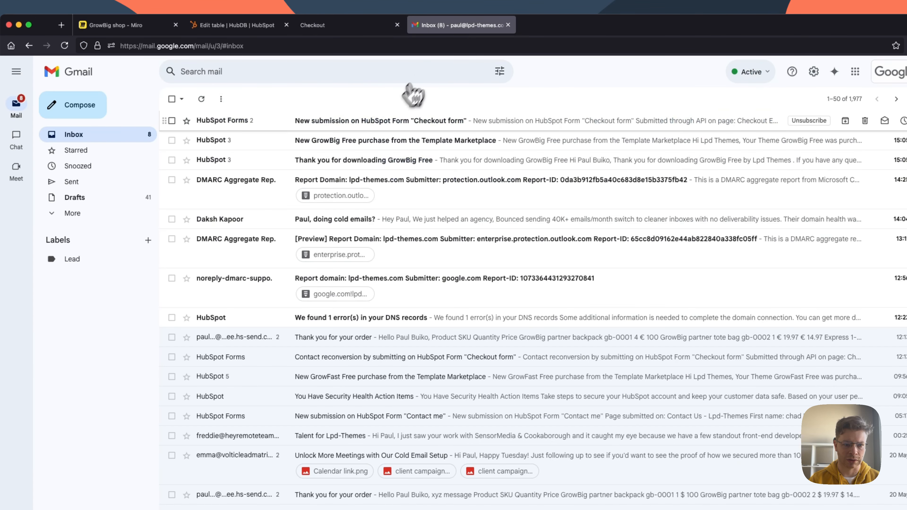
{"action": "left_click", "coordinate": [367, 124]}
{"action": "scroll", "coordinate": [419, 232], "scroll_direction": "down", "scroll_amount": 8}
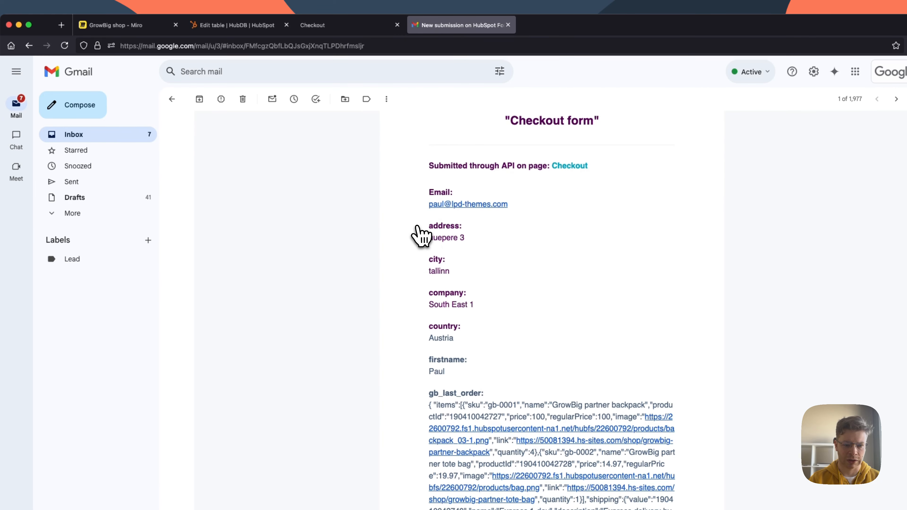
{"action": "scroll", "coordinate": [418, 234], "scroll_direction": "up", "scroll_amount": 5}
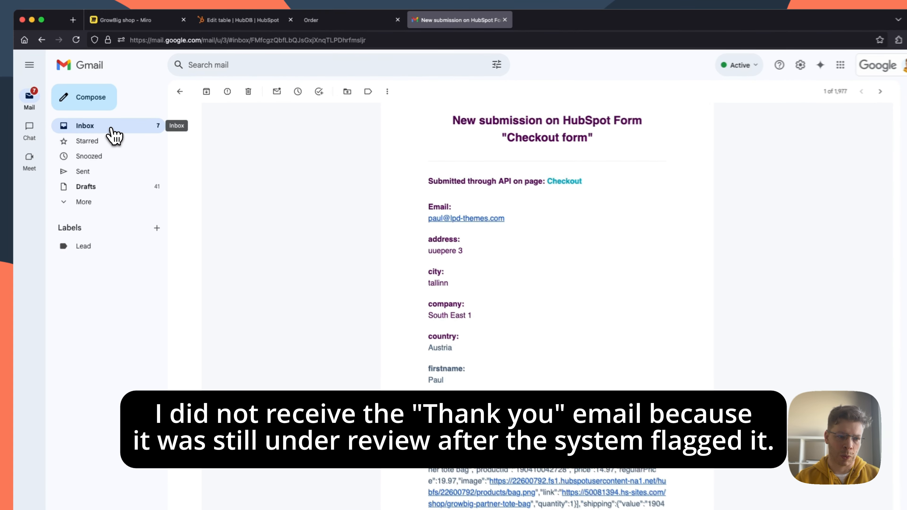
Step: Return to the inbox, check the order page, and reload the inbox to look for the order confirmation email
{"action": "left_click", "coordinate": [114, 134]}
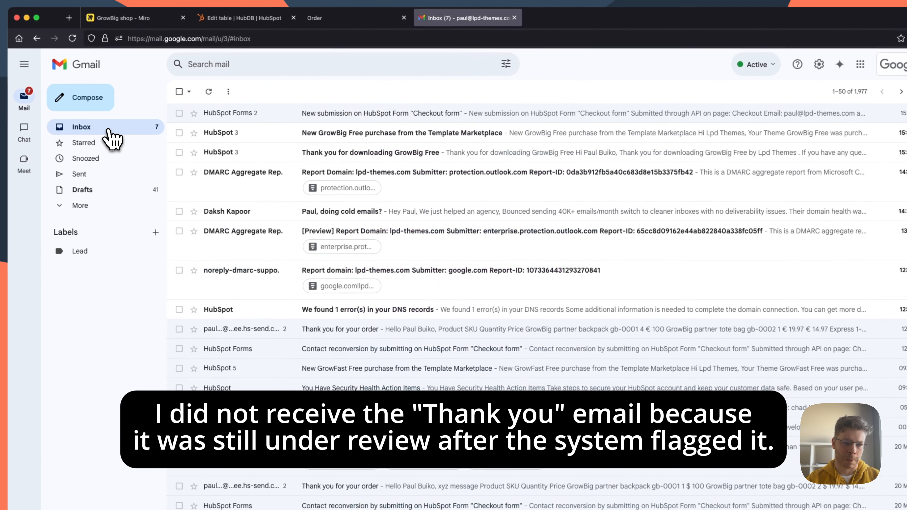
{"action": "left_click", "coordinate": [336, 21]}
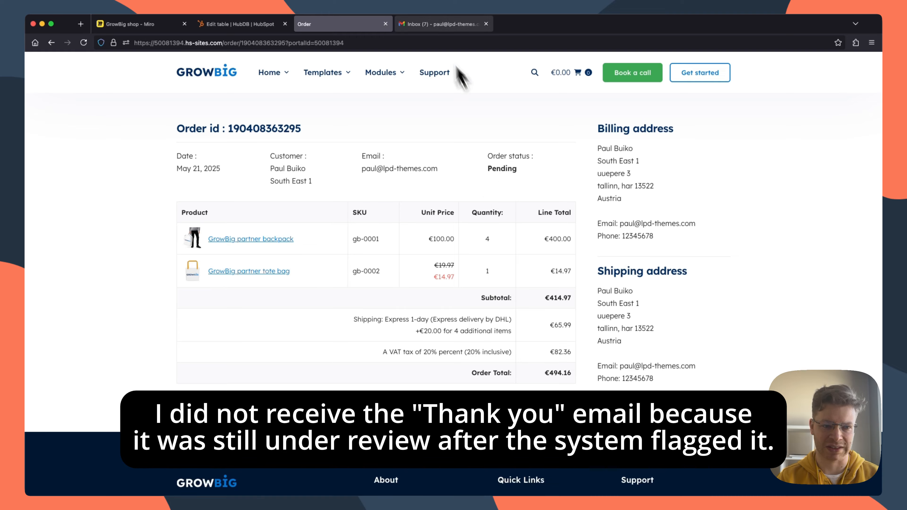
{"action": "left_click", "coordinate": [460, 24]}
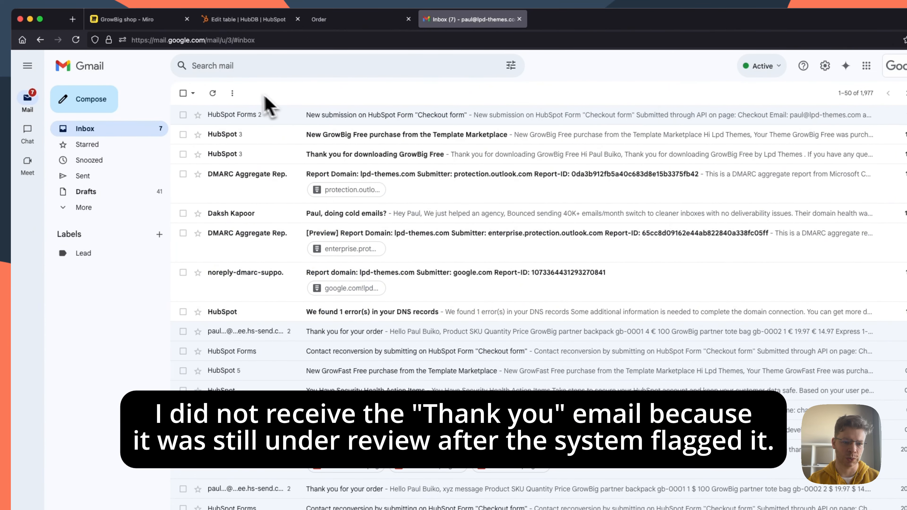
{"action": "left_click", "coordinate": [76, 40]}
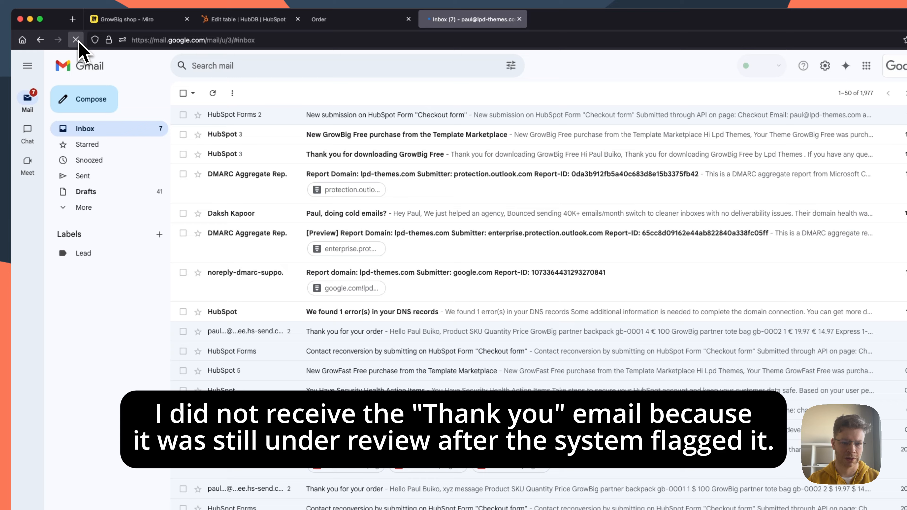
{"action": "left_click", "coordinate": [76, 40]}
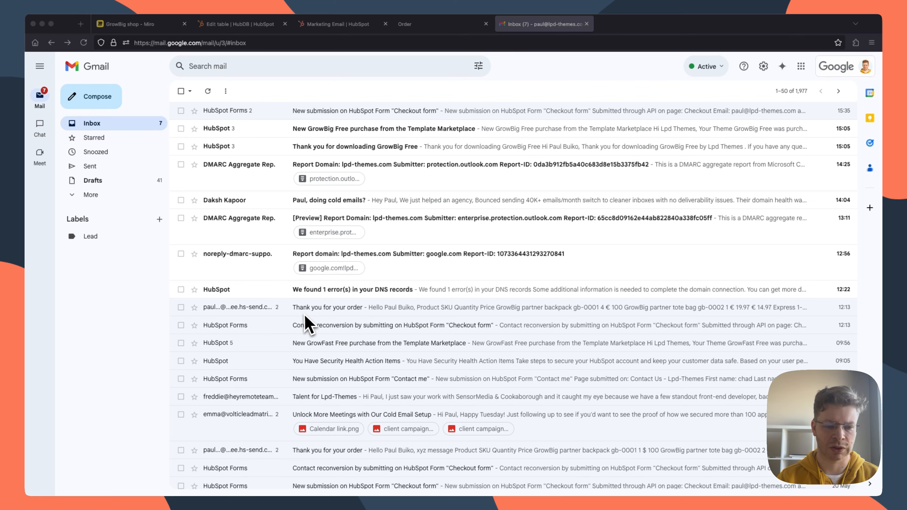
Step: Check the "Thank you for your order" email in HubSpot's marketing emails, and open the earlier email with that subject in Gmail
{"action": "left_click", "coordinate": [339, 24]}
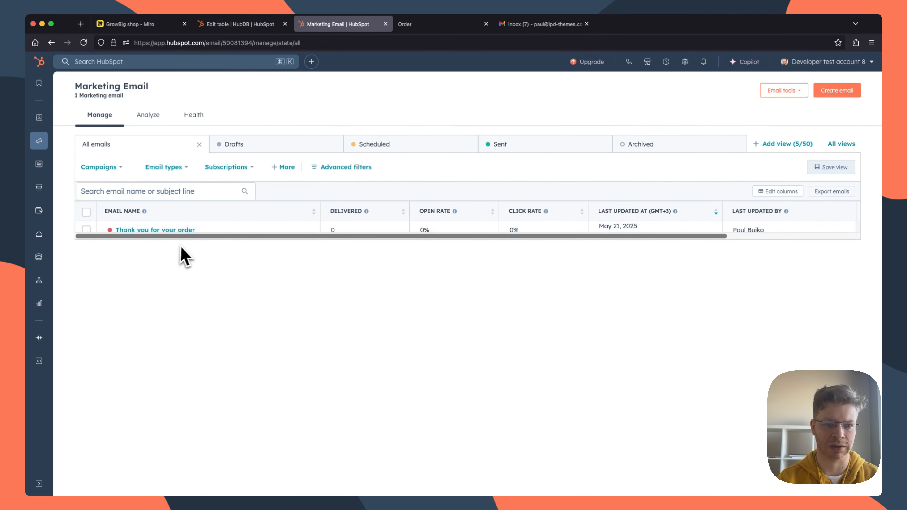
{"action": "left_click", "coordinate": [541, 24]}
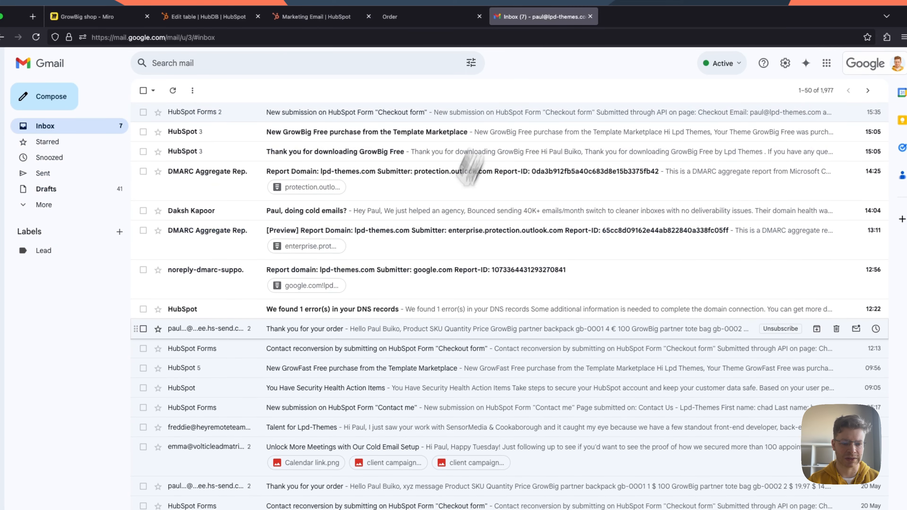
{"action": "left_click", "coordinate": [333, 337]}
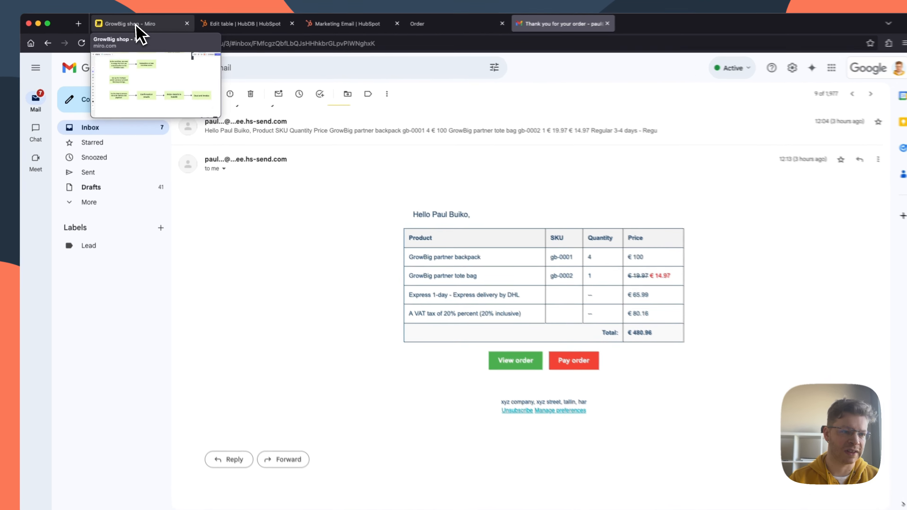
Step: Switch to the GrowBig shop board in Miro and review the steps following the test order without payment
{"action": "left_click", "coordinate": [136, 25]}
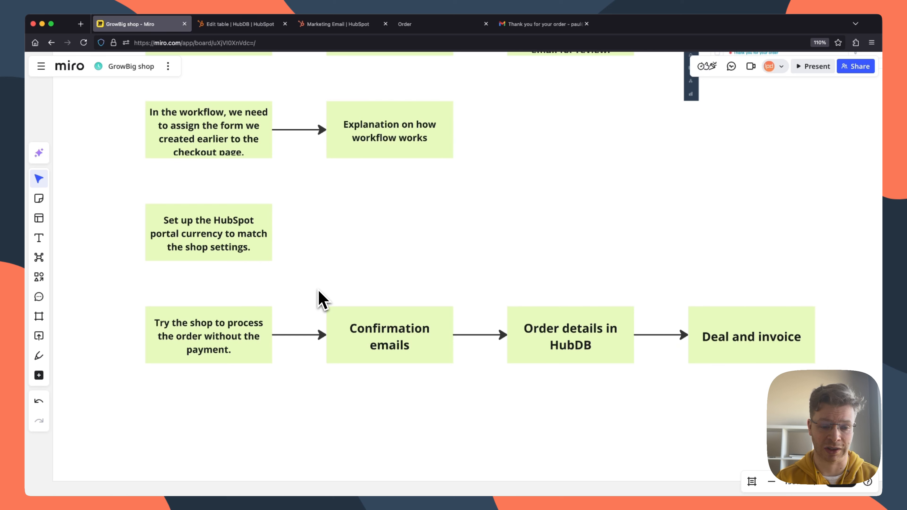
{"action": "scroll", "coordinate": [308, 303], "scroll_direction": "down", "scroll_amount": 1}
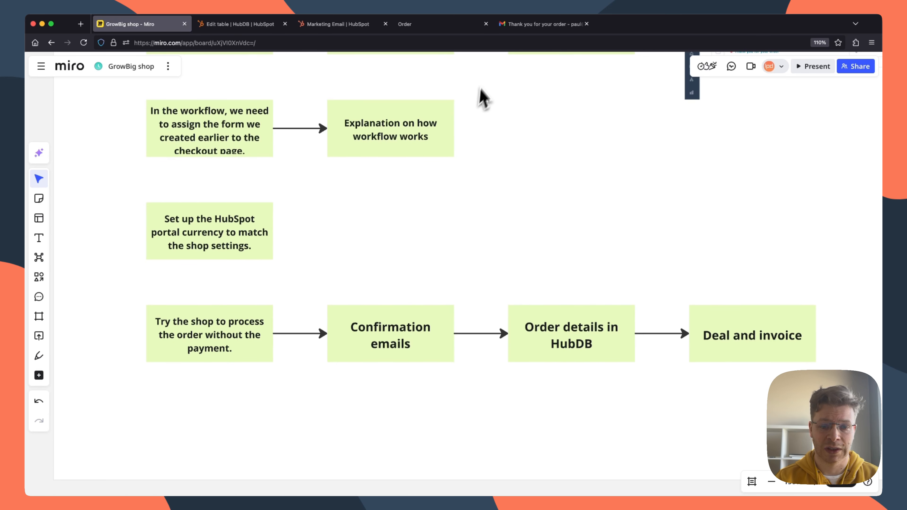
{"action": "scroll", "coordinate": [543, 293], "scroll_direction": "down", "scroll_amount": 1}
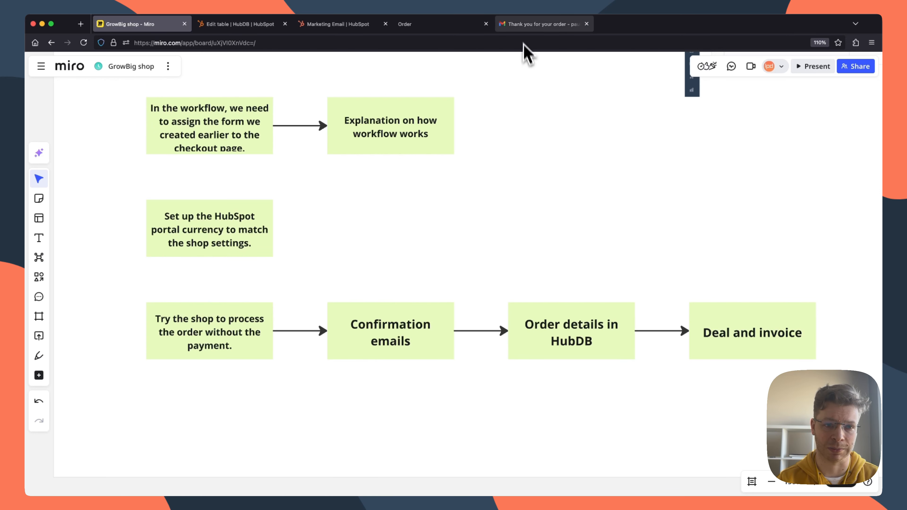
Step: Switch to HubSpot and open the GB Orders table in HubDB
{"action": "left_click", "coordinate": [321, 29]}
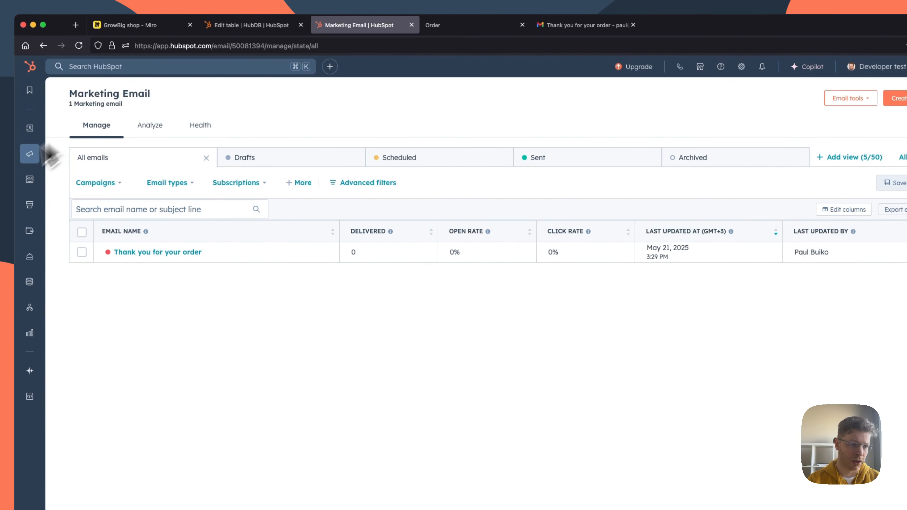
{"action": "mouse_move", "coordinate": [25, 154]}
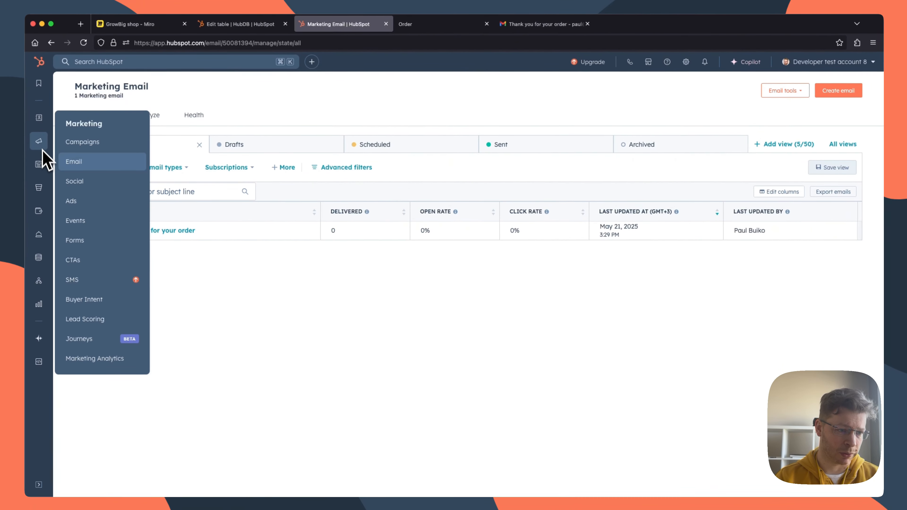
{"action": "mouse_move", "coordinate": [32, 177]}
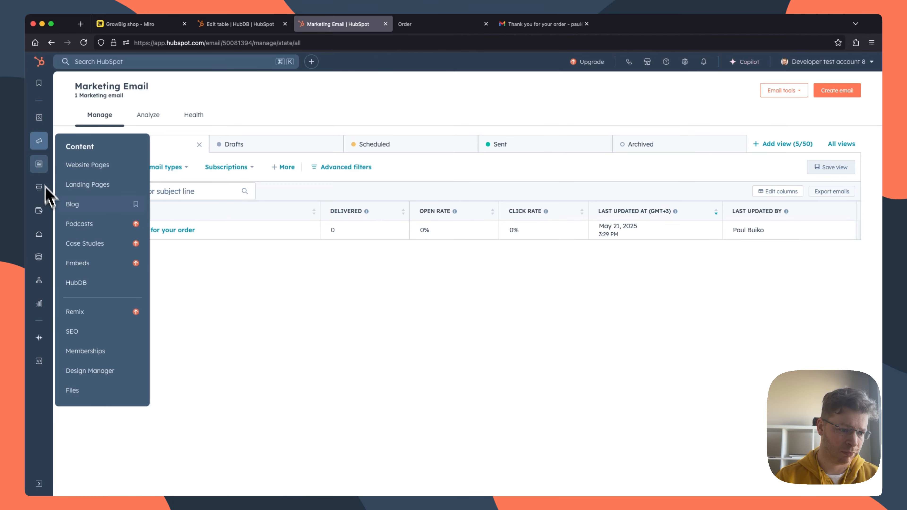
{"action": "left_click", "coordinate": [78, 282]}
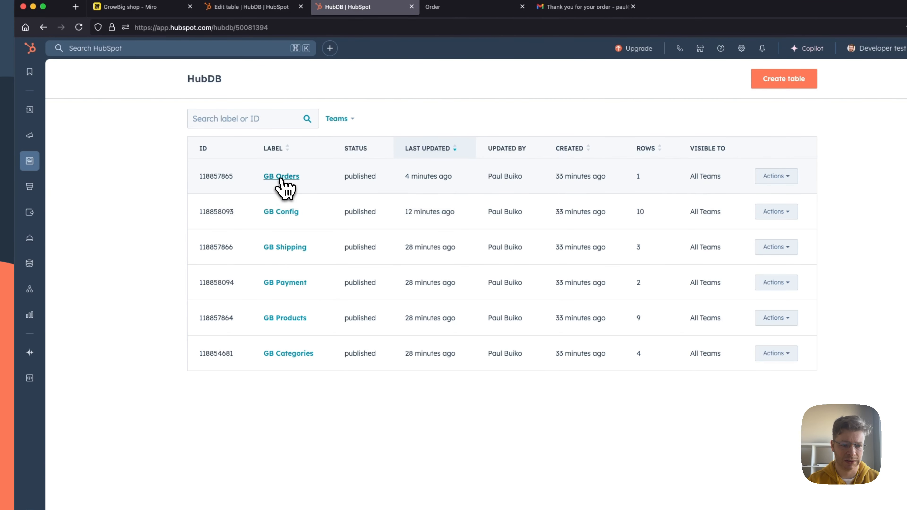
{"action": "left_click", "coordinate": [282, 178]}
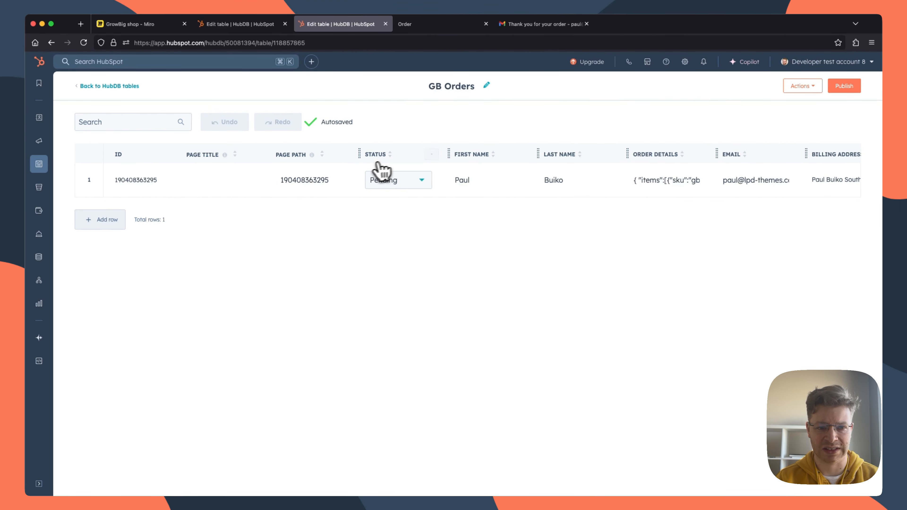
Step: Examine the order row's status, customer details, addresses, creation date and order URL in the GB Orders table
{"action": "scroll", "coordinate": [393, 181], "scroll_direction": "right", "scroll_amount": 5}
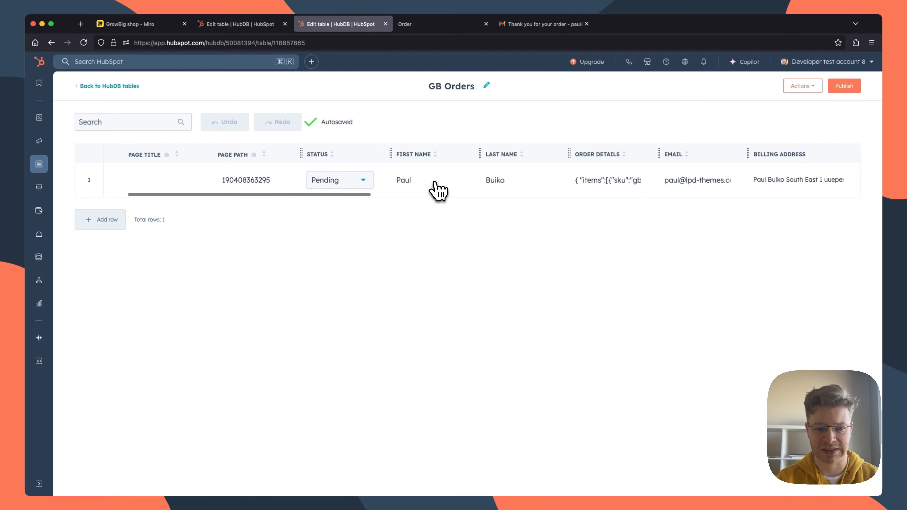
{"action": "scroll", "coordinate": [400, 187], "scroll_direction": "right", "scroll_amount": 7}
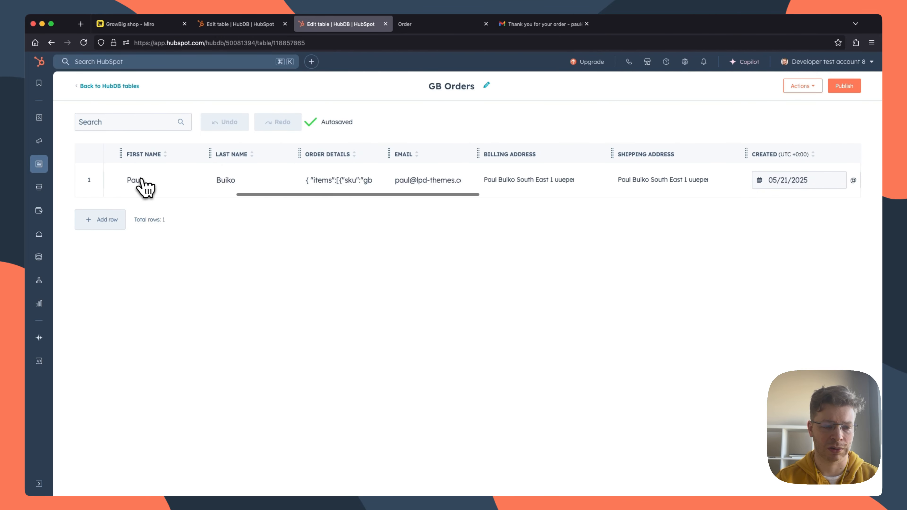
{"action": "scroll", "coordinate": [172, 190], "scroll_direction": "right", "scroll_amount": 10}
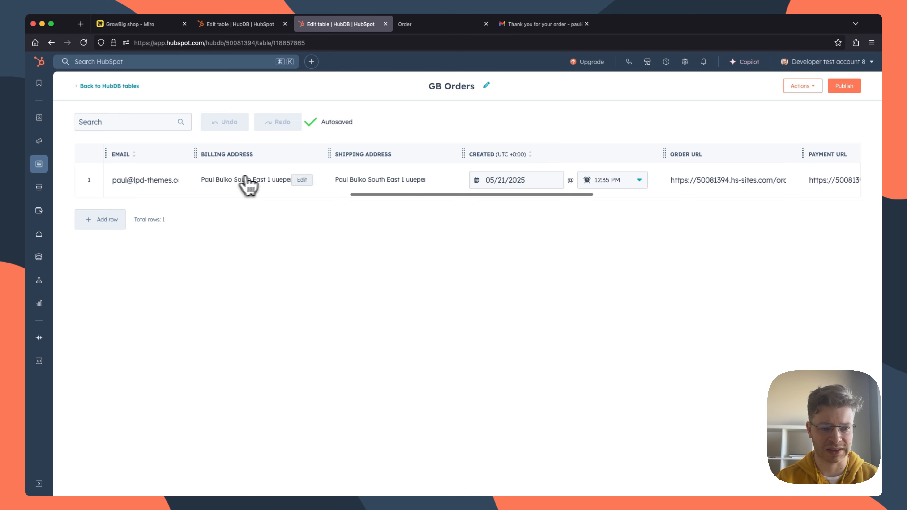
{"action": "scroll", "coordinate": [243, 182], "scroll_direction": "right", "scroll_amount": 5}
{"action": "scroll", "coordinate": [318, 184], "scroll_direction": "right", "scroll_amount": 6}
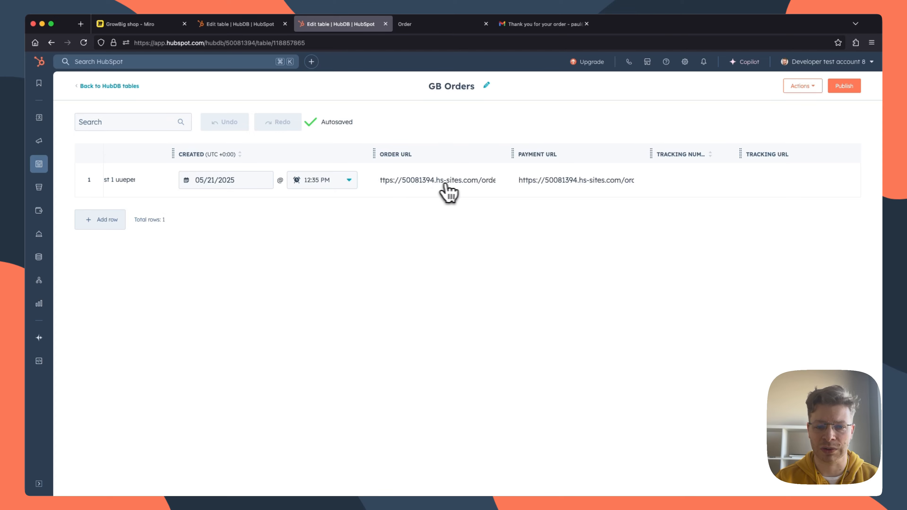
Step: Compare the shop's order page with its GB Orders row, examining the remaining columns from payment URL through payment type
{"action": "left_click", "coordinate": [443, 24]}
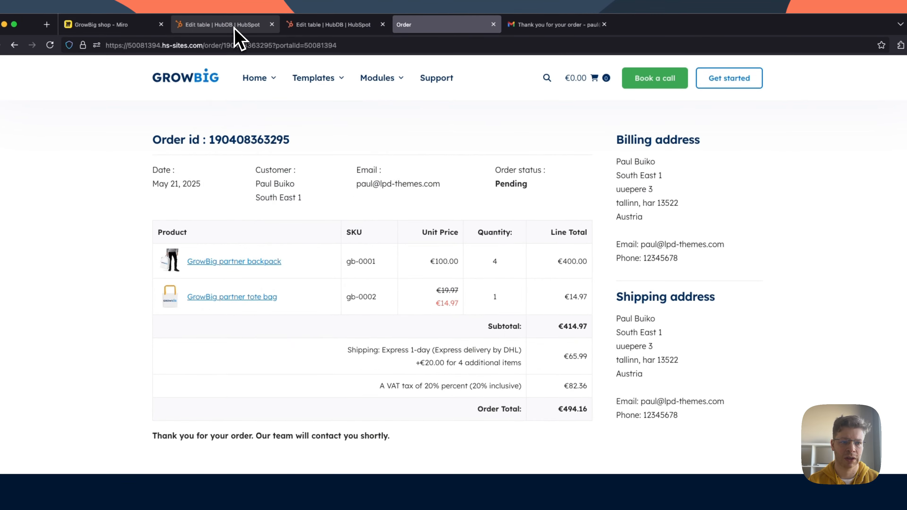
{"action": "left_click", "coordinate": [256, 11]}
{"action": "left_click", "coordinate": [306, 25]}
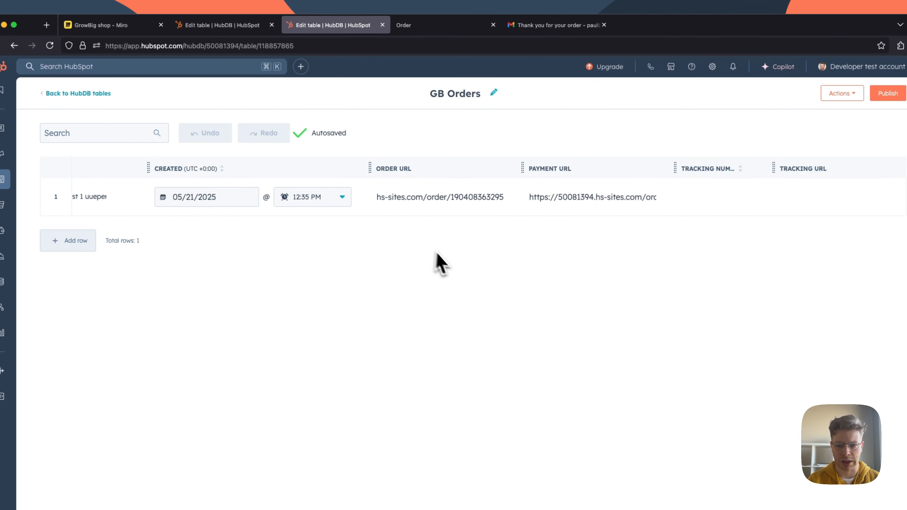
{"action": "scroll", "coordinate": [474, 211], "scroll_direction": "right", "scroll_amount": 10}
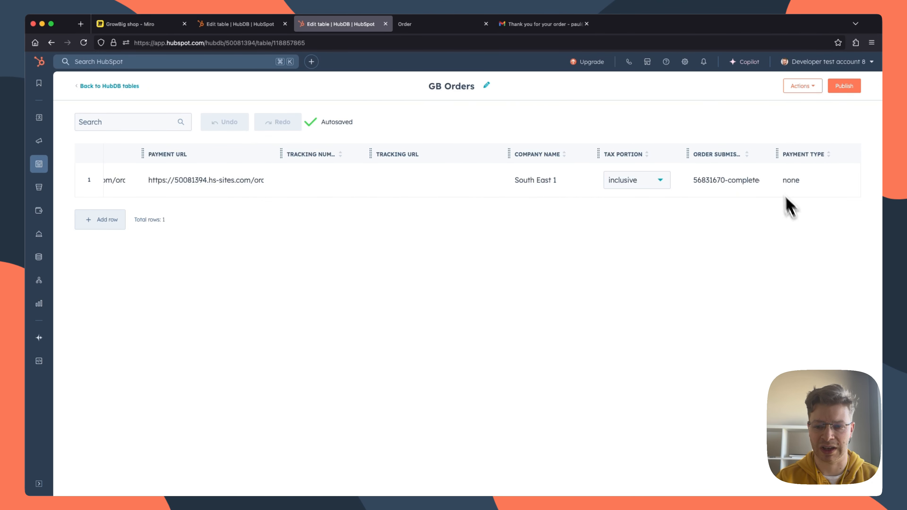
{"action": "scroll", "coordinate": [762, 184], "scroll_direction": "left", "scroll_amount": 15}
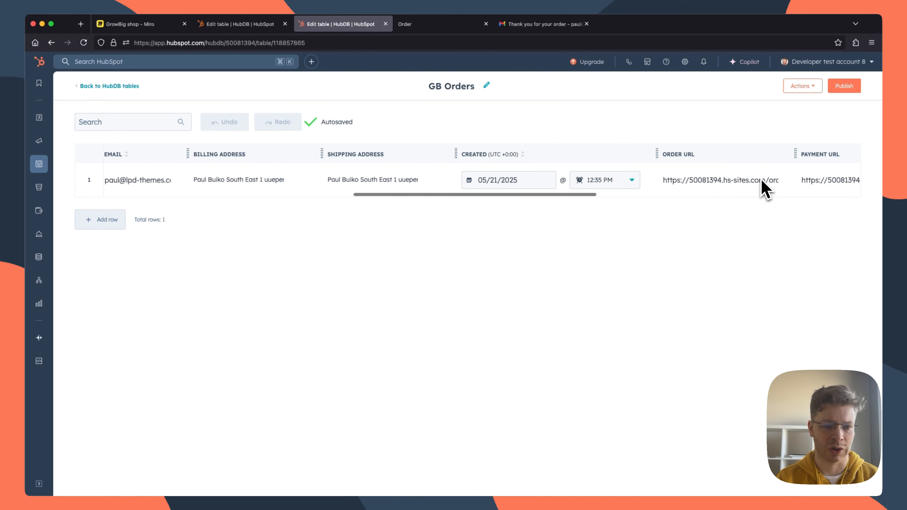
{"action": "scroll", "coordinate": [763, 184], "scroll_direction": "left", "scroll_amount": 5}
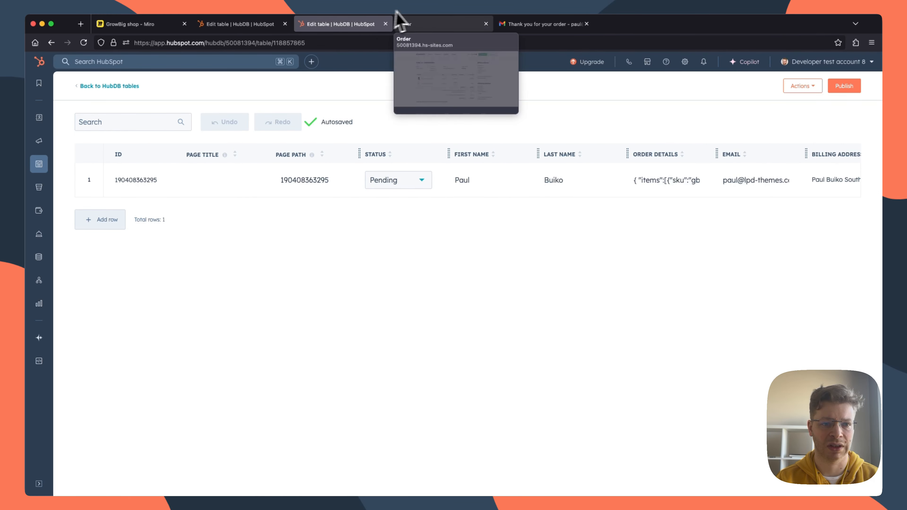
Step: Review the shop's order page, and return to the Miro board to check the "Deal and invoice" step
{"action": "left_click", "coordinate": [427, 28]}
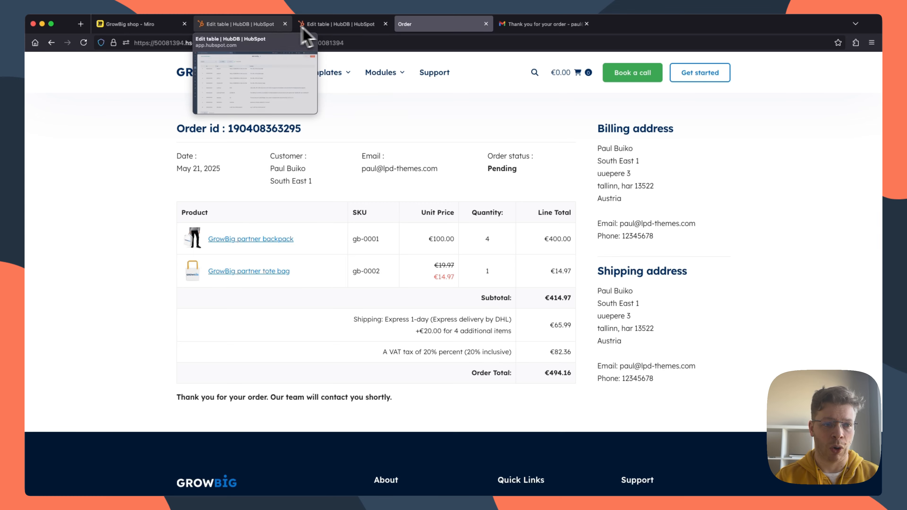
{"action": "left_click", "coordinate": [143, 23]}
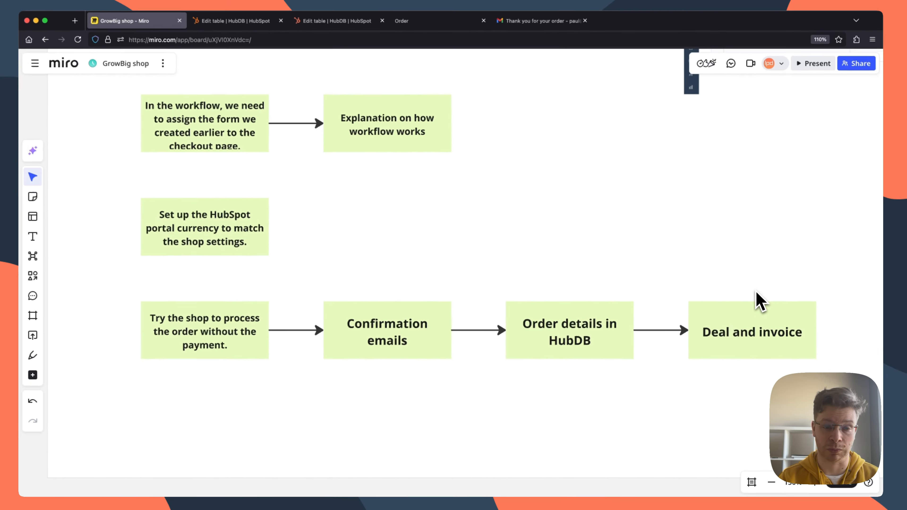
{"action": "scroll", "coordinate": [756, 291], "scroll_direction": "down", "scroll_amount": 1}
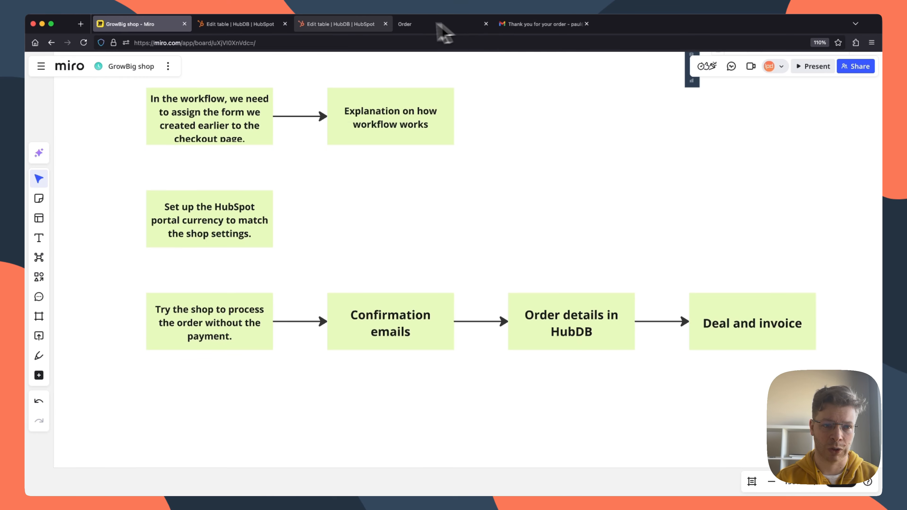
Step: Switch to HubSpot, open the Deals list and open the test order's deal record
{"action": "left_click", "coordinate": [342, 27]}
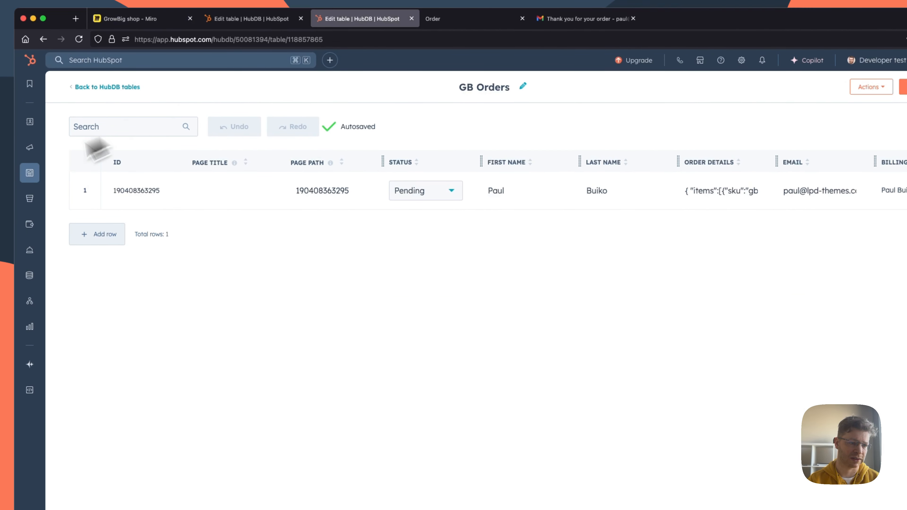
{"action": "mouse_move", "coordinate": [38, 146]}
{"action": "mouse_move", "coordinate": [30, 130]}
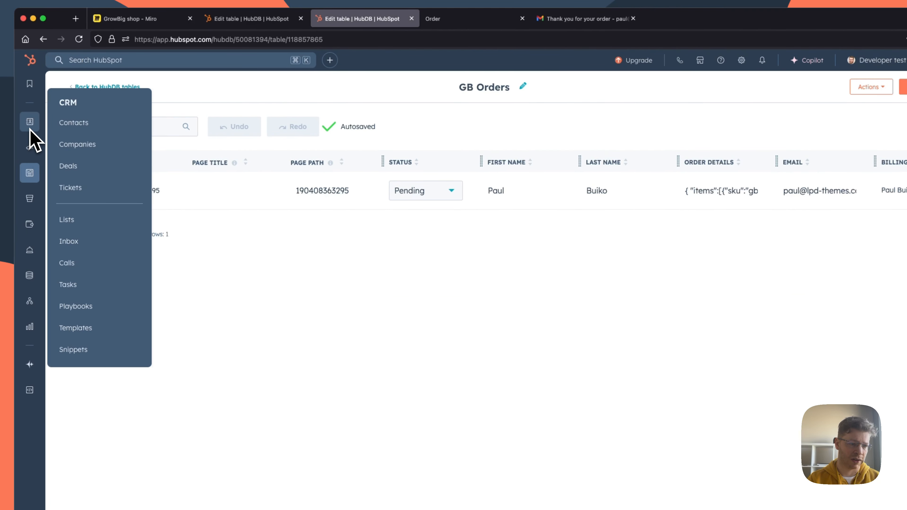
{"action": "left_click", "coordinate": [79, 168]}
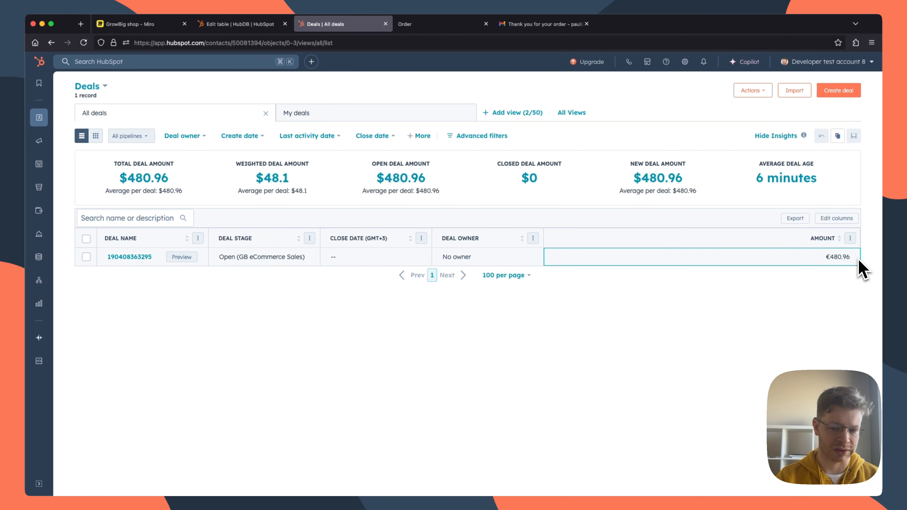
{"action": "left_click", "coordinate": [129, 256]}
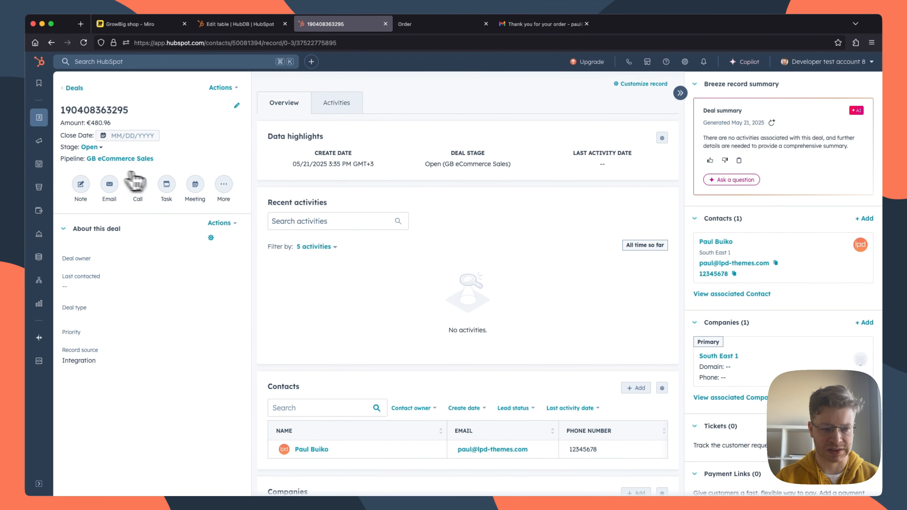
Step: Examine the invoice associated with the deal, and open HubSpot's Invoices list
{"action": "scroll", "coordinate": [739, 354], "scroll_direction": "down", "scroll_amount": 10}
{"action": "scroll", "coordinate": [748, 358], "scroll_direction": "down", "scroll_amount": 15}
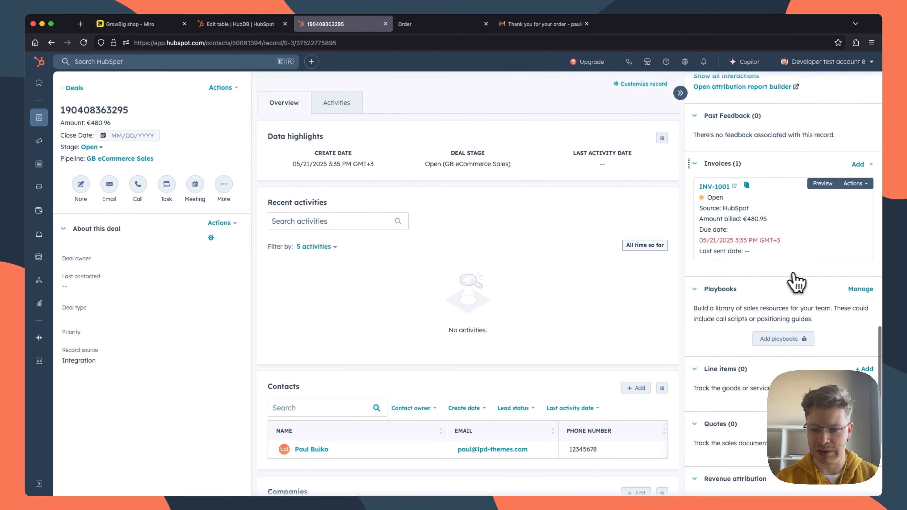
{"action": "scroll", "coordinate": [717, 175], "scroll_direction": "down", "scroll_amount": 1}
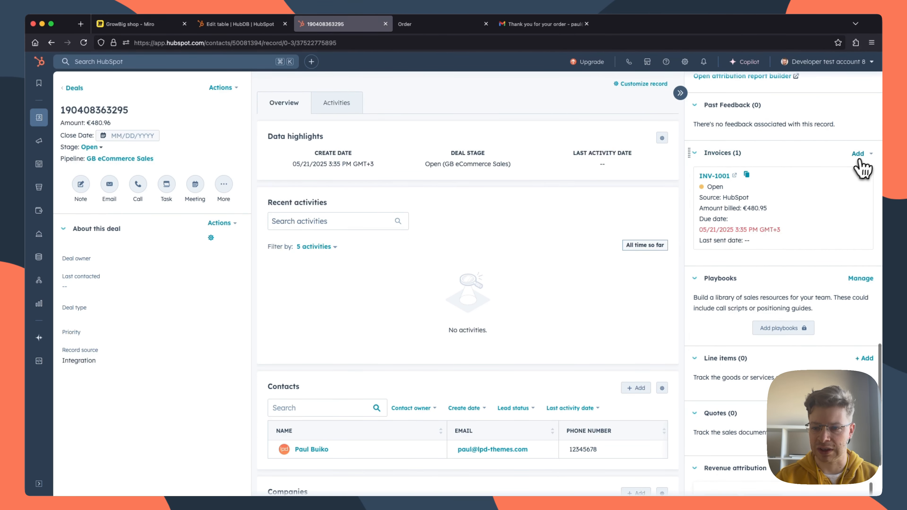
{"action": "left_click", "coordinate": [859, 171]}
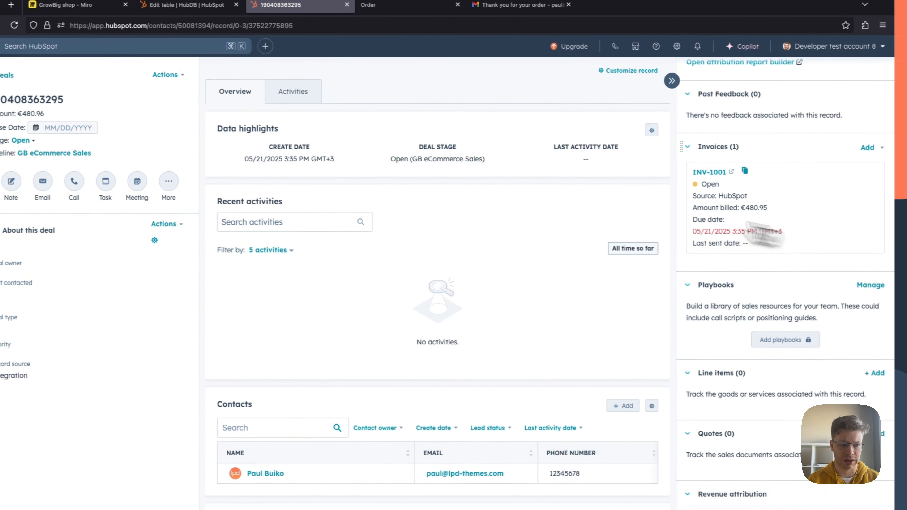
{"action": "mouse_move", "coordinate": [30, 249]}
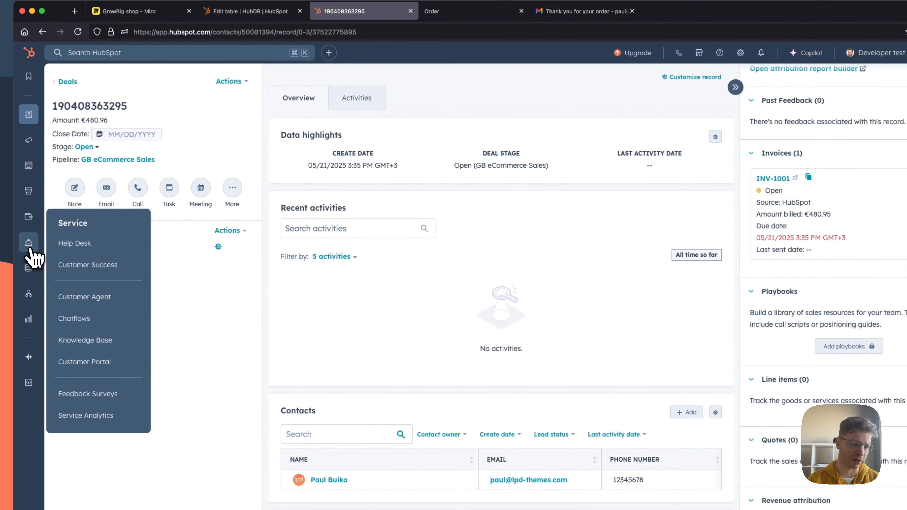
{"action": "mouse_move", "coordinate": [28, 218]}
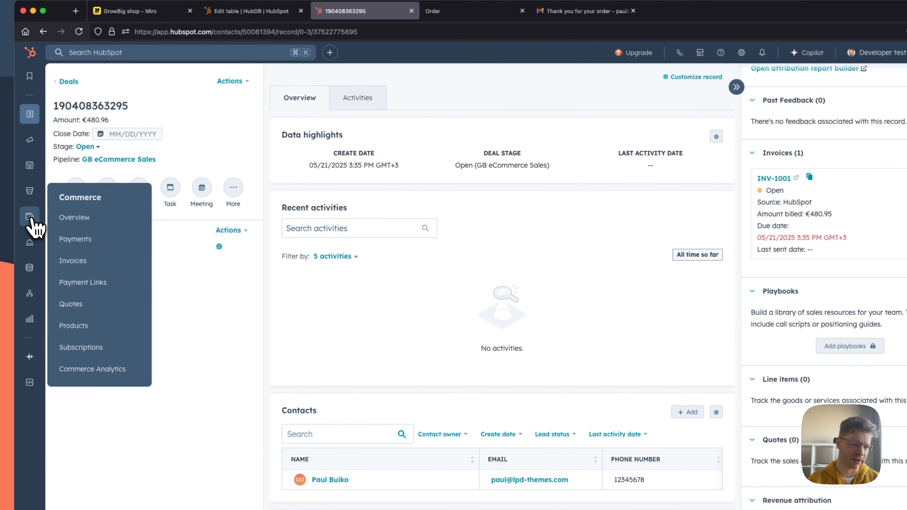
{"action": "left_click", "coordinate": [73, 261]}
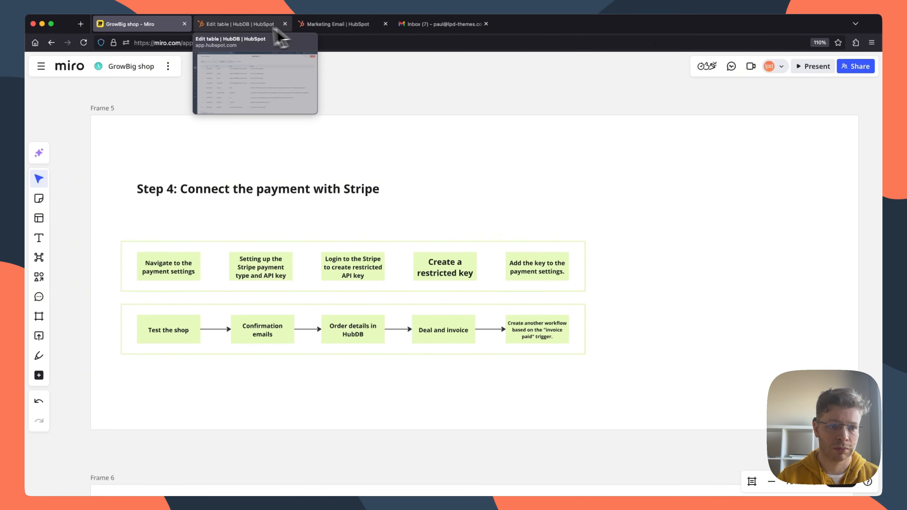
Step: Switch from Miro to HubSpot and open the GB Payment table in HubDB
{"action": "left_click", "coordinate": [257, 24]}
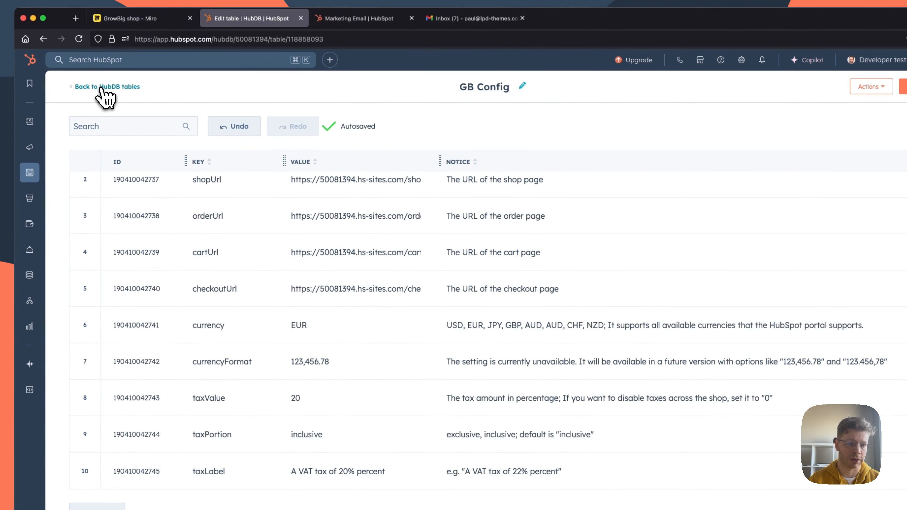
{"action": "left_click", "coordinate": [103, 87]}
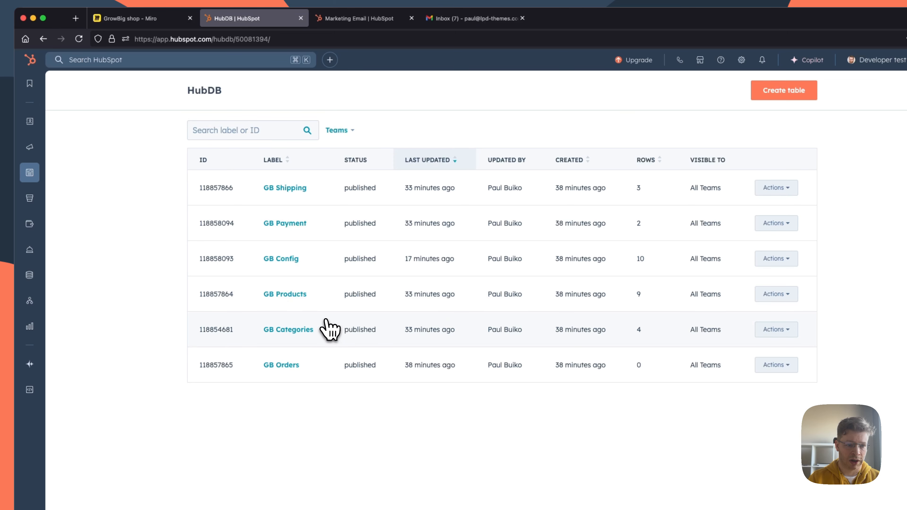
{"action": "left_click", "coordinate": [288, 225]}
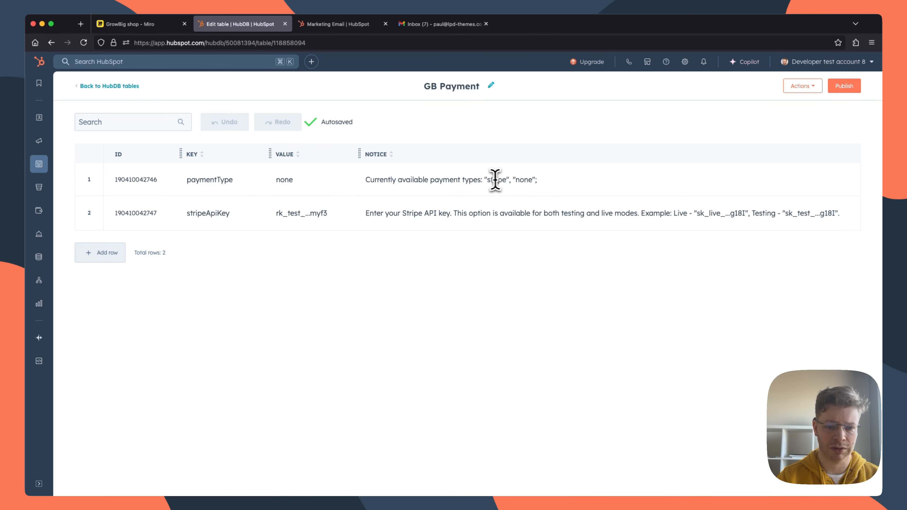
Step: Set the paymentType value to stripe in the GB Payment table, and widen the Value column
{"action": "double_click", "coordinate": [495, 180]}
{"action": "key", "text": "super+c"}
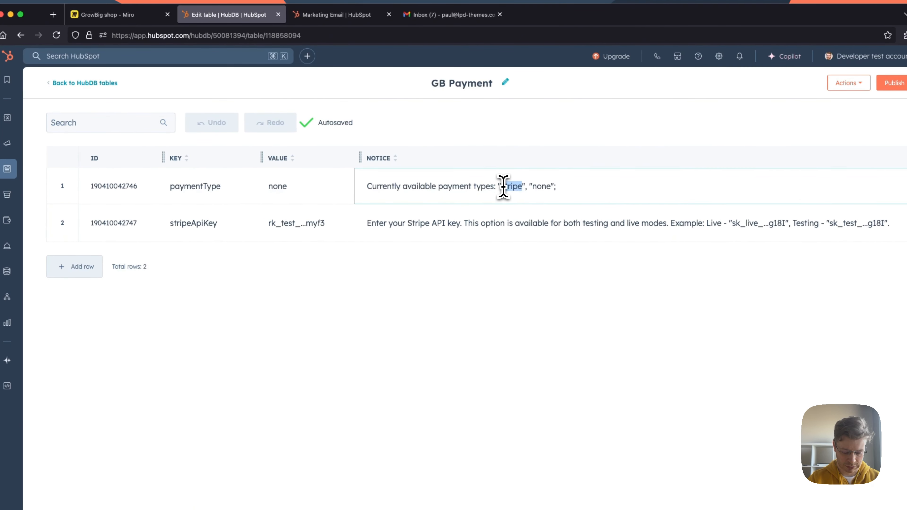
{"action": "double_click", "coordinate": [277, 186]}
{"action": "key", "text": "super+v"}
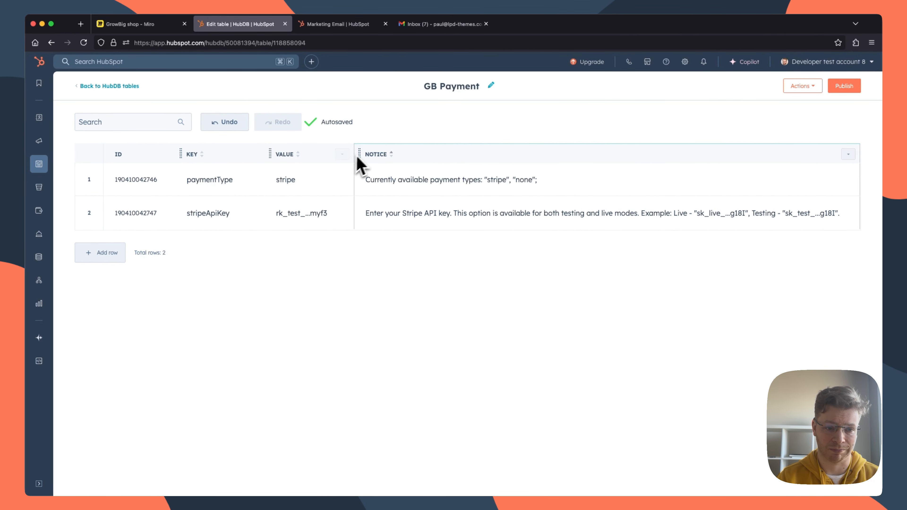
{"action": "left_click_drag", "start_coordinate": [354, 154], "coordinate": [413, 156]}
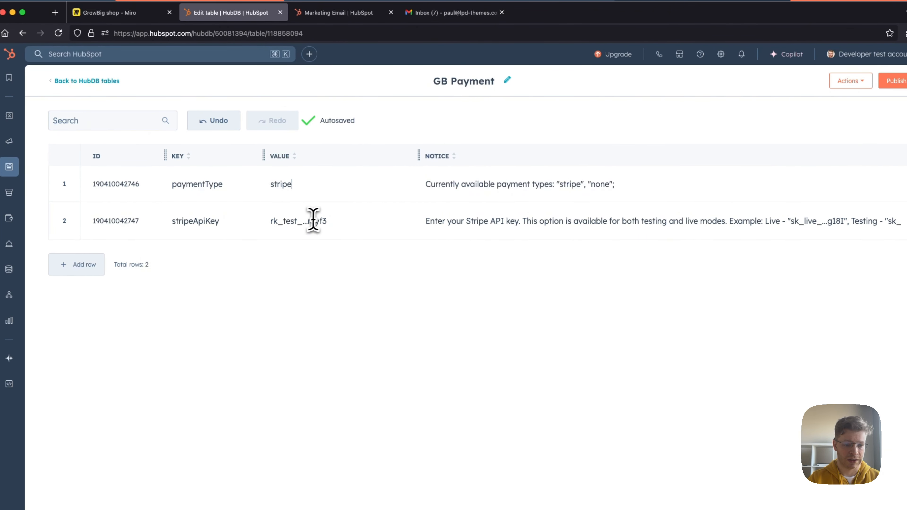
{"action": "left_click_drag", "start_coordinate": [325, 220], "coordinate": [289, 221]}
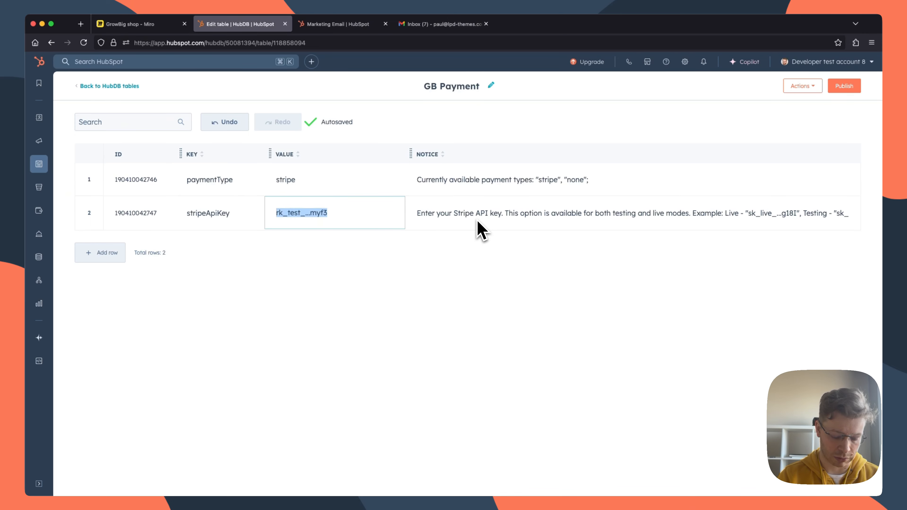
Step: Open the Stripe dashboard in a new browser tab, and check the Stripe connection steps on the Miro board
{"action": "key", "text": "super+t"}
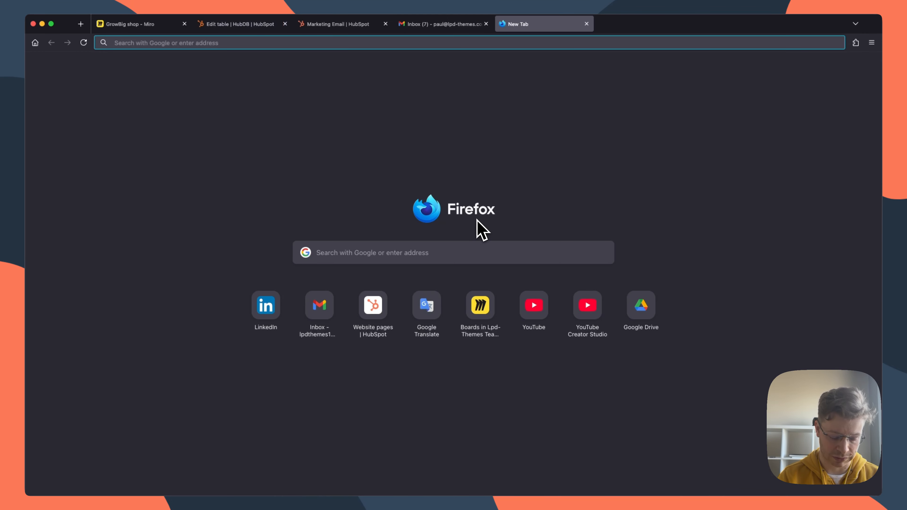
{"action": "type", "text": "stripe"}
{"action": "left_click", "coordinate": [477, 214]}
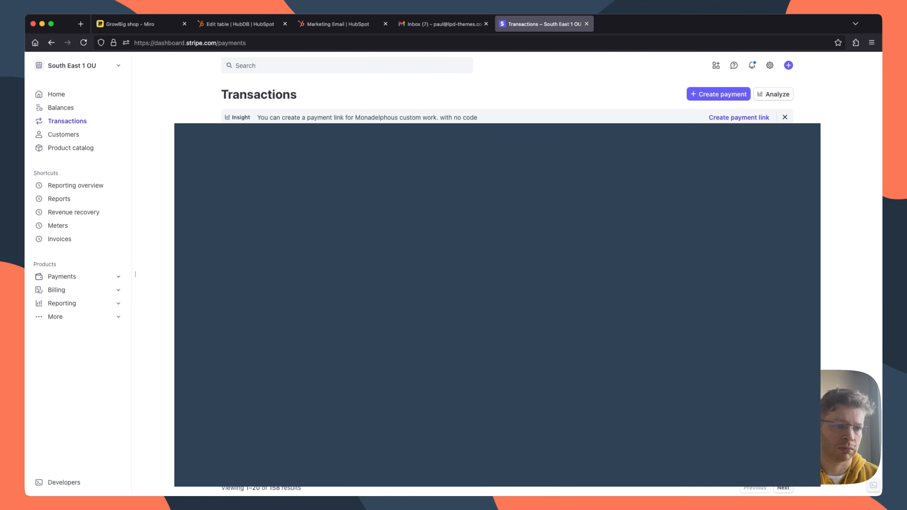
{"action": "left_click", "coordinate": [174, 27]}
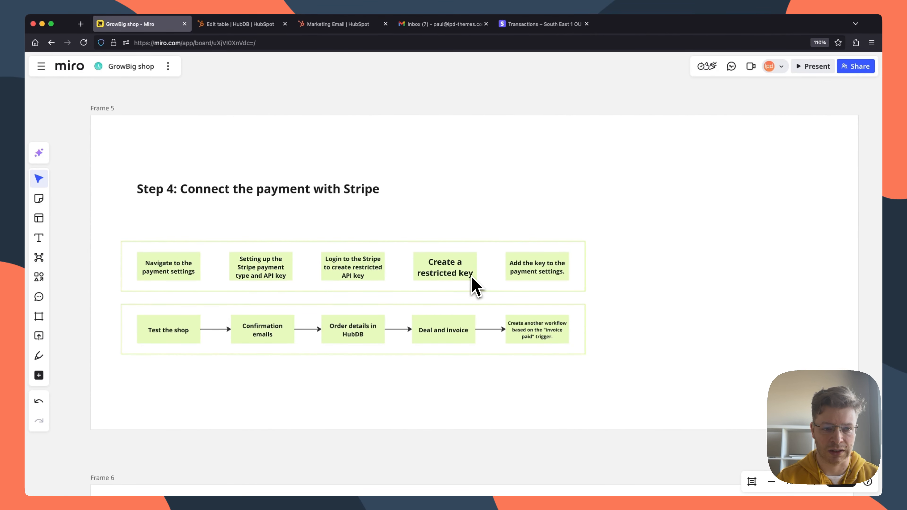
Step: Return to the Stripe dashboard and switch the account to test mode
{"action": "left_click", "coordinate": [536, 24]}
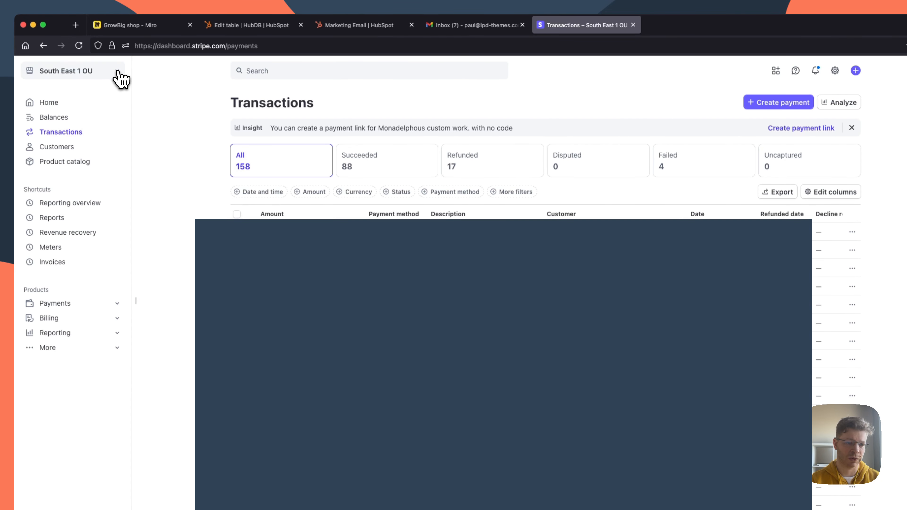
{"action": "left_click", "coordinate": [121, 76]}
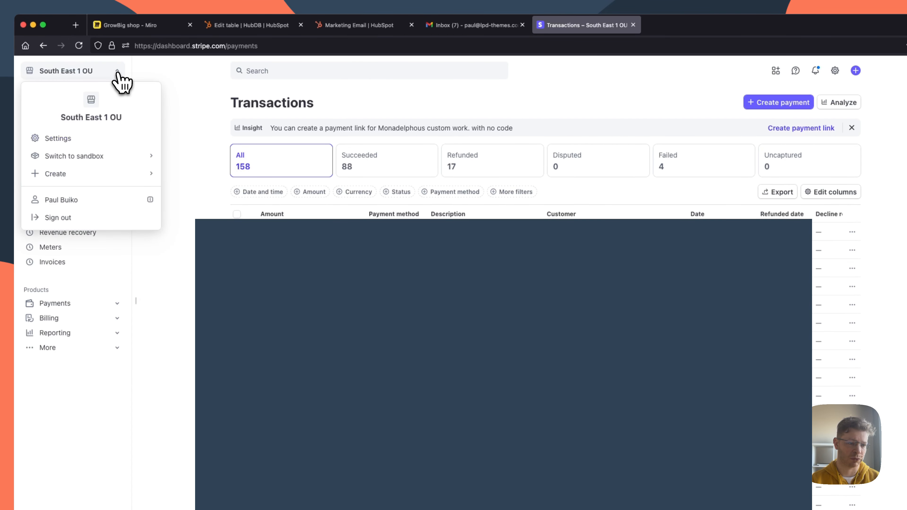
{"action": "mouse_move", "coordinate": [128, 162]}
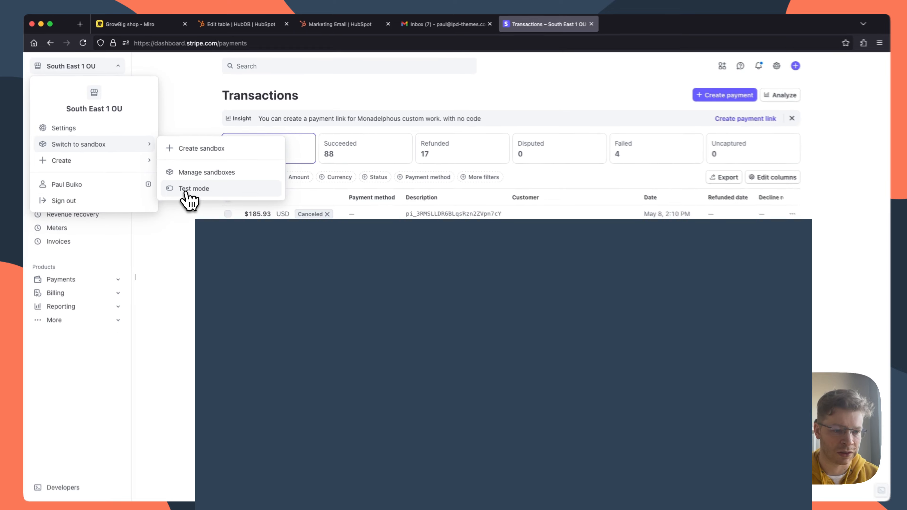
{"action": "left_click", "coordinate": [190, 186]}
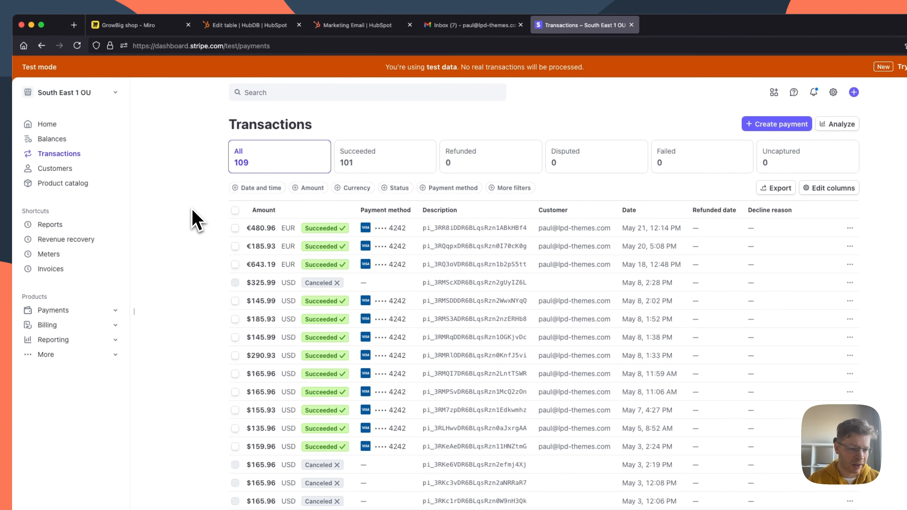
Step: Search the Stripe dashboard for "key" and open the developers' API keys page
{"action": "left_click", "coordinate": [272, 93]}
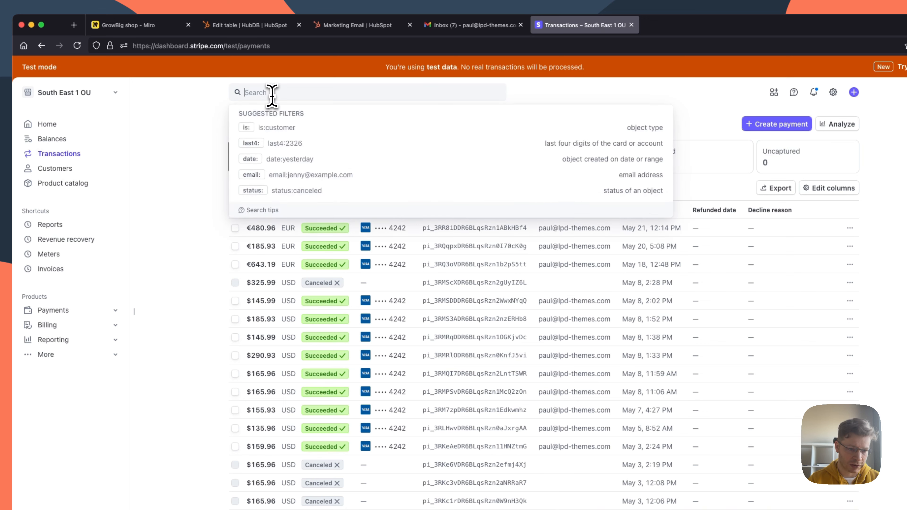
{"action": "type", "text": "key"}
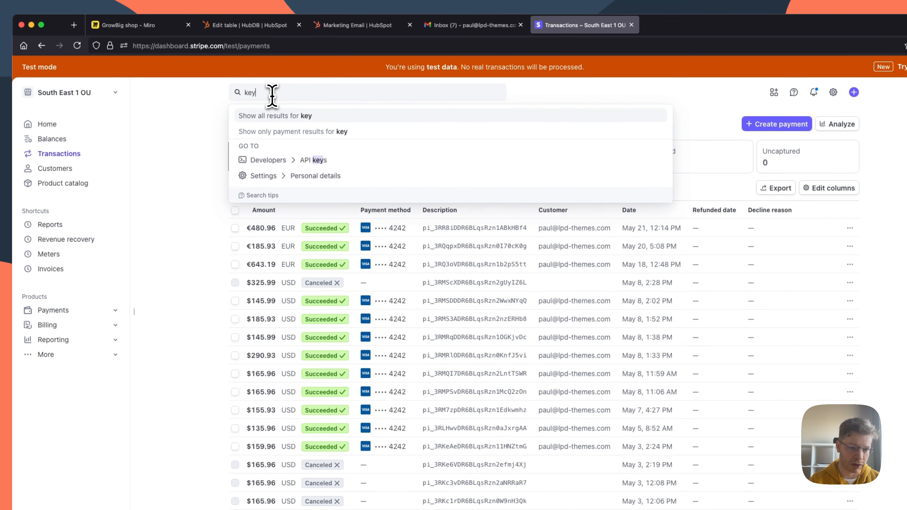
{"action": "left_click", "coordinate": [321, 168]}
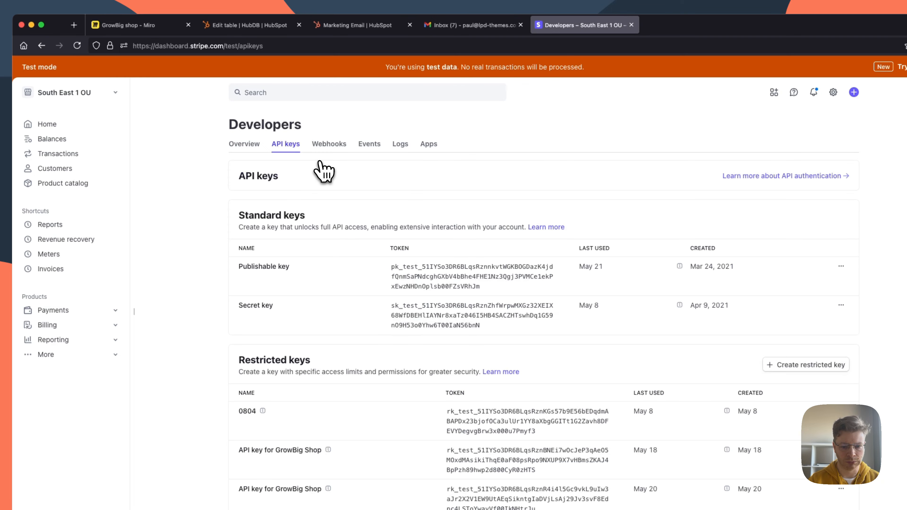
Step: Start a new restricted key with the usage "Providing this key to another website"
{"action": "scroll", "coordinate": [320, 168], "scroll_direction": "down", "scroll_amount": 3}
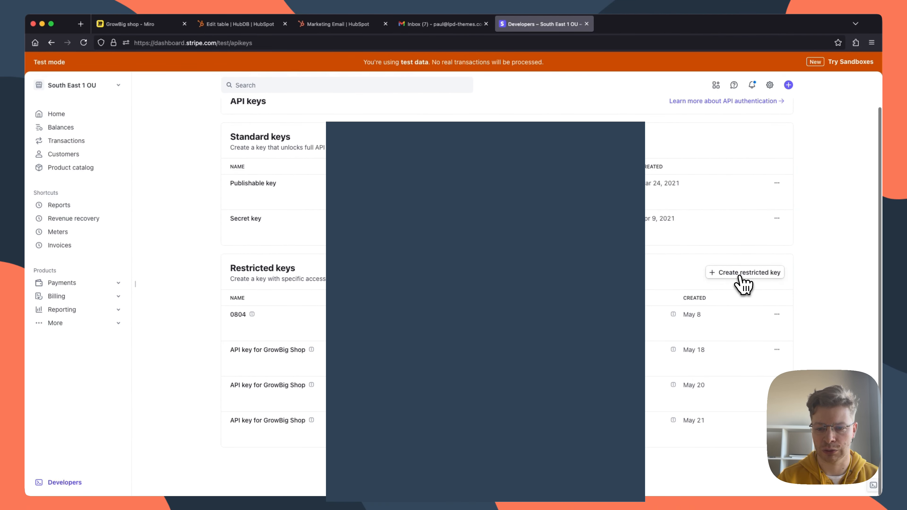
{"action": "left_click", "coordinate": [741, 275]}
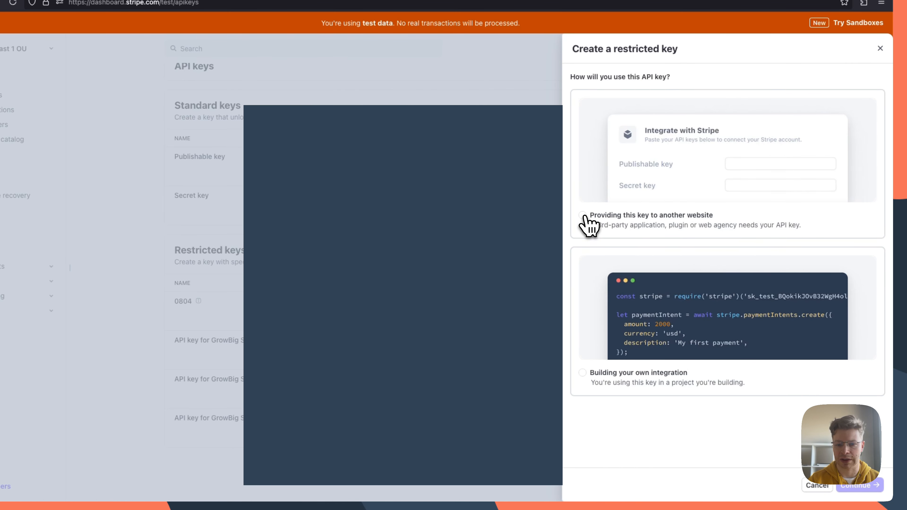
{"action": "left_click", "coordinate": [583, 215]}
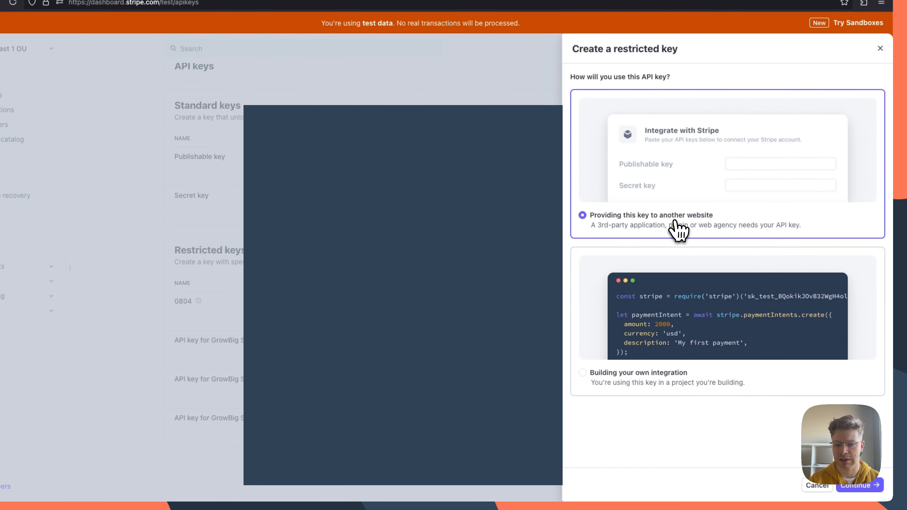
{"action": "left_click", "coordinate": [861, 486]}
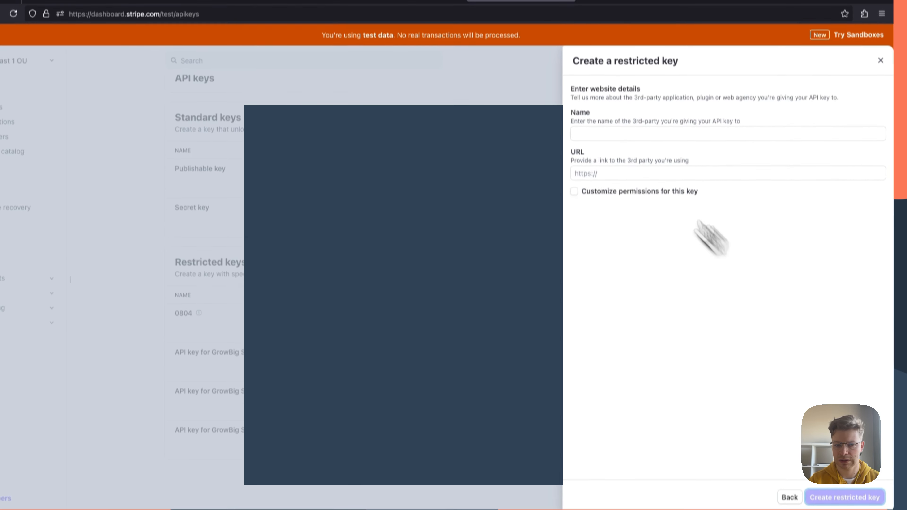
Step: Enter GrowBig Shop as the third-party name and lpd-themes.com as its URL, create the restricted key and locate it among the restricted keys
{"action": "left_click", "coordinate": [602, 120]}
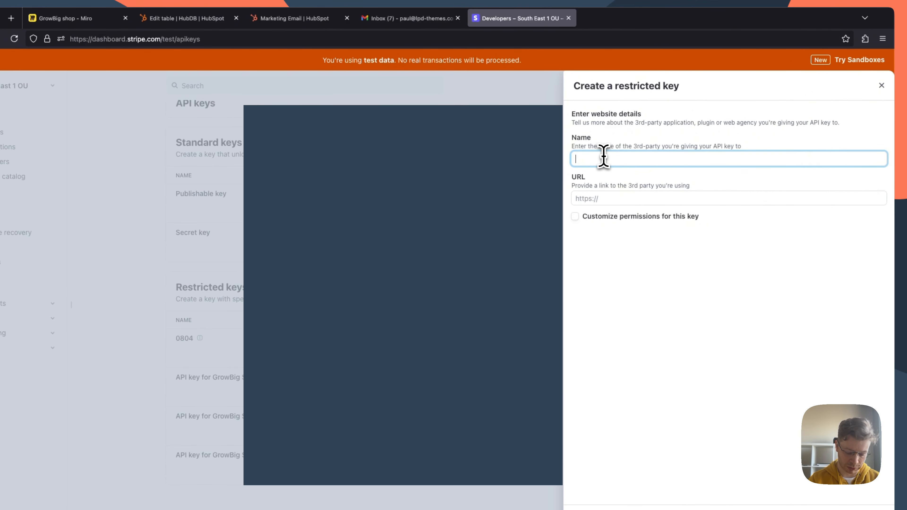
{"action": "type", "text": "GrowBig Shop"}
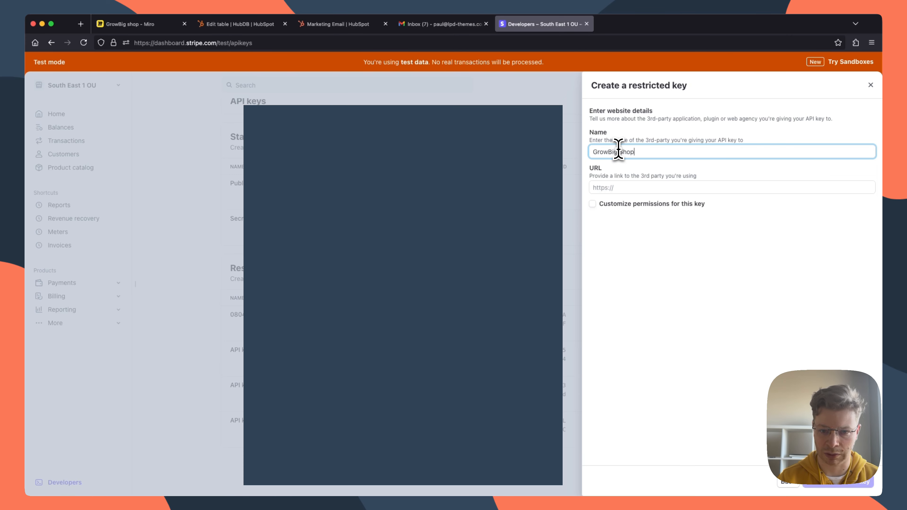
{"action": "left_click", "coordinate": [623, 188]}
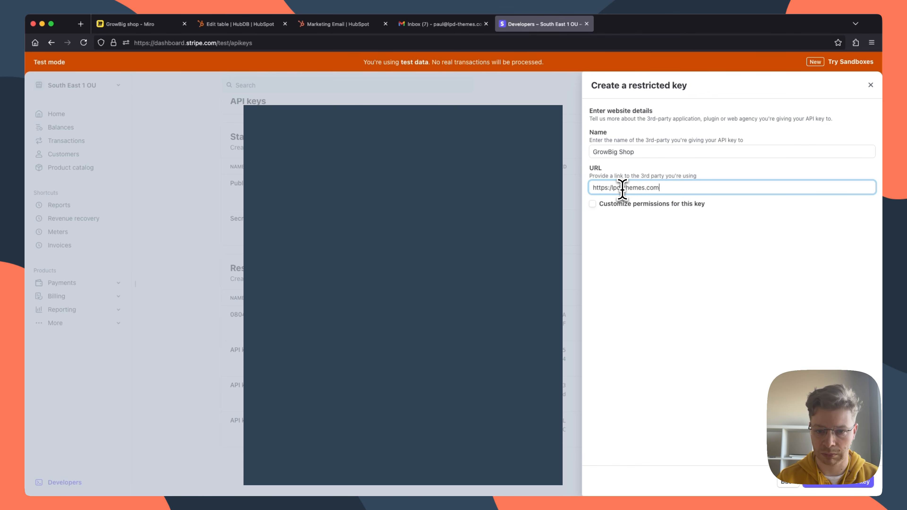
{"action": "left_click", "coordinate": [837, 489]}
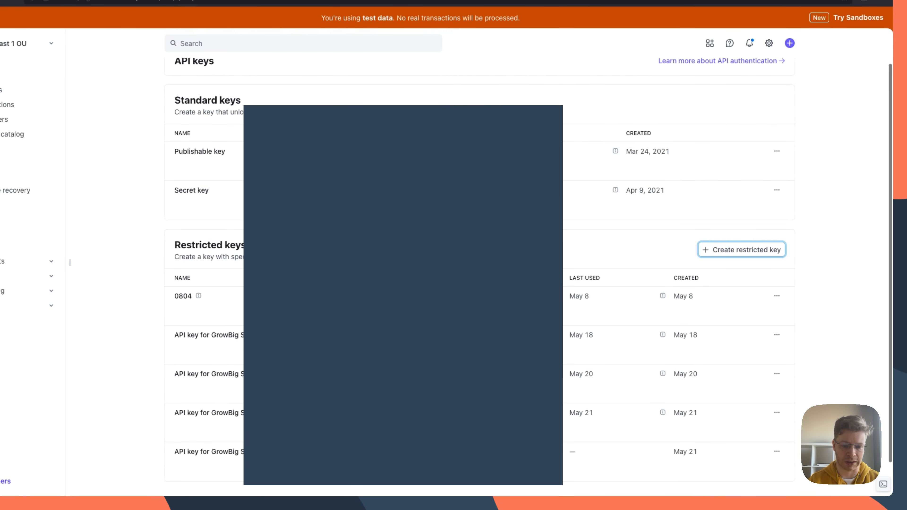
{"action": "scroll", "coordinate": [573, 257], "scroll_direction": "down", "scroll_amount": 2}
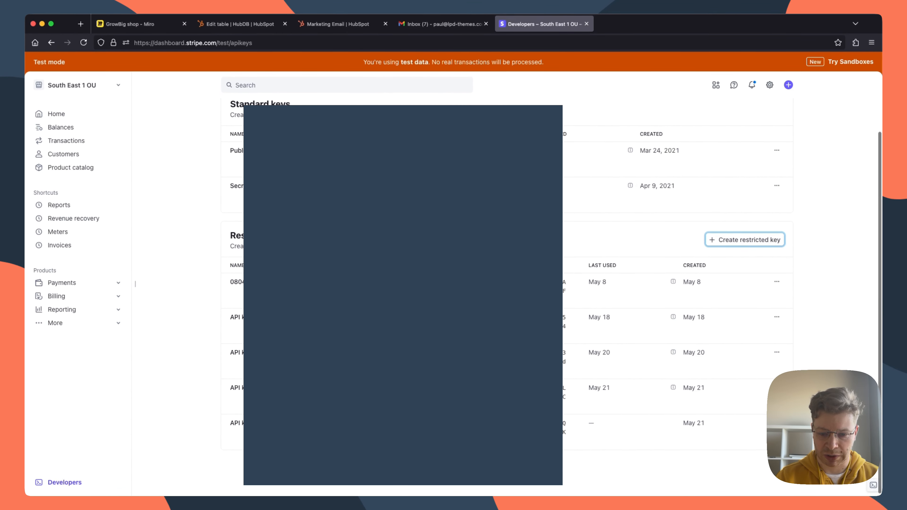
{"action": "scroll", "coordinate": [510, 447], "scroll_direction": "down", "scroll_amount": 1}
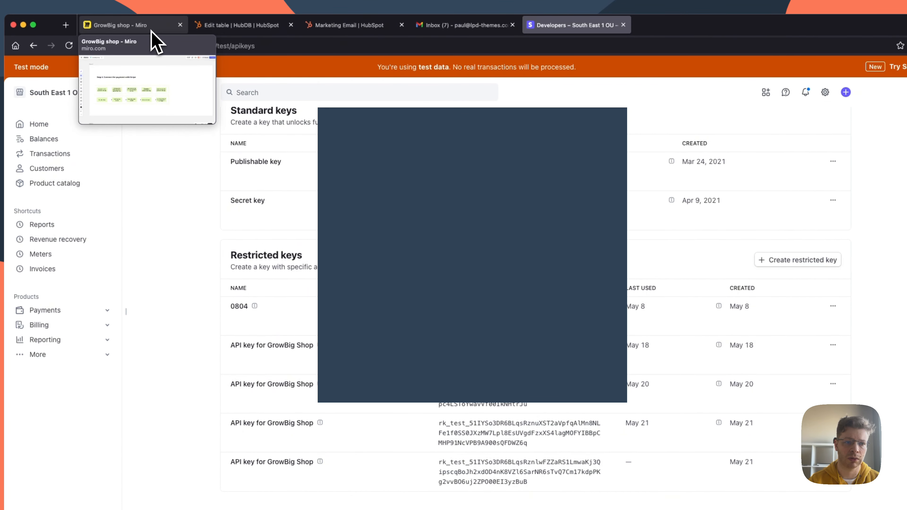
Step: Replace the stripeApiKey value in the GB Payment table with the newly created restricted API key and publish the table
{"action": "left_click", "coordinate": [262, 29]}
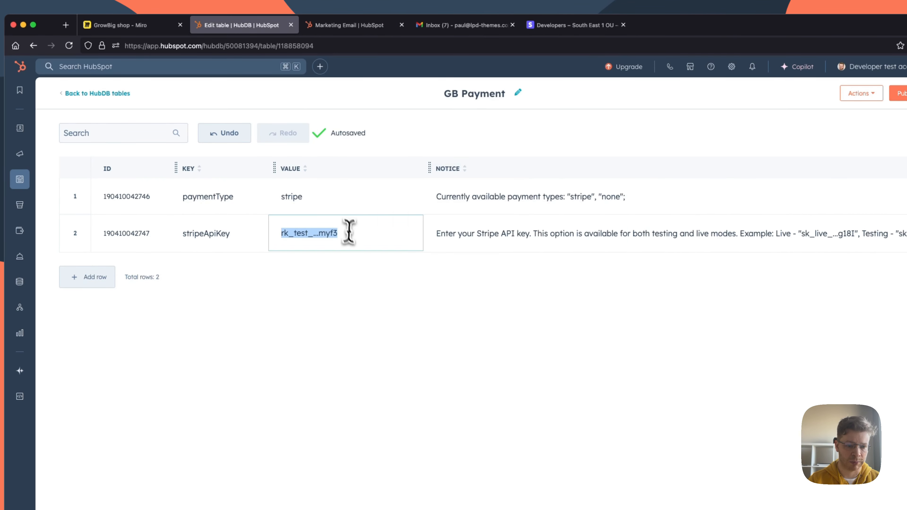
{"action": "left_click_drag", "start_coordinate": [348, 233], "coordinate": [250, 234]}
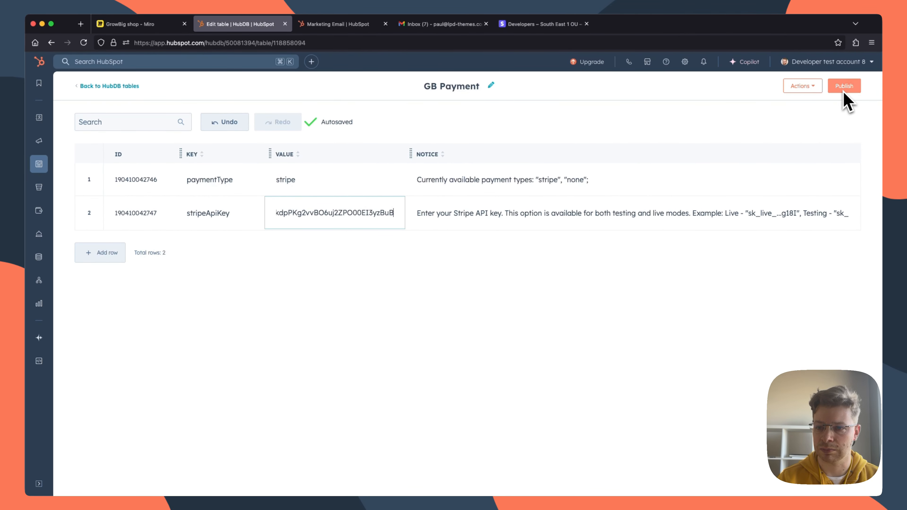
{"action": "left_click", "coordinate": [852, 89]}
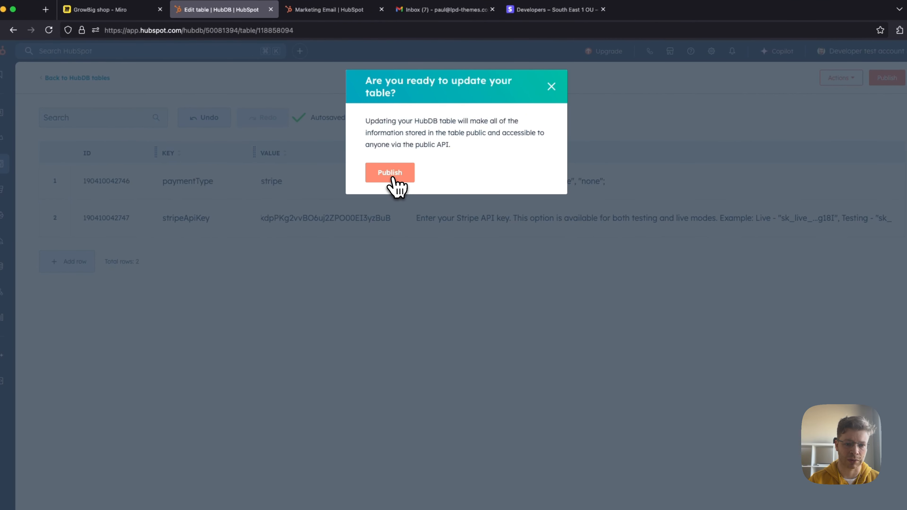
{"action": "left_click", "coordinate": [391, 172]}
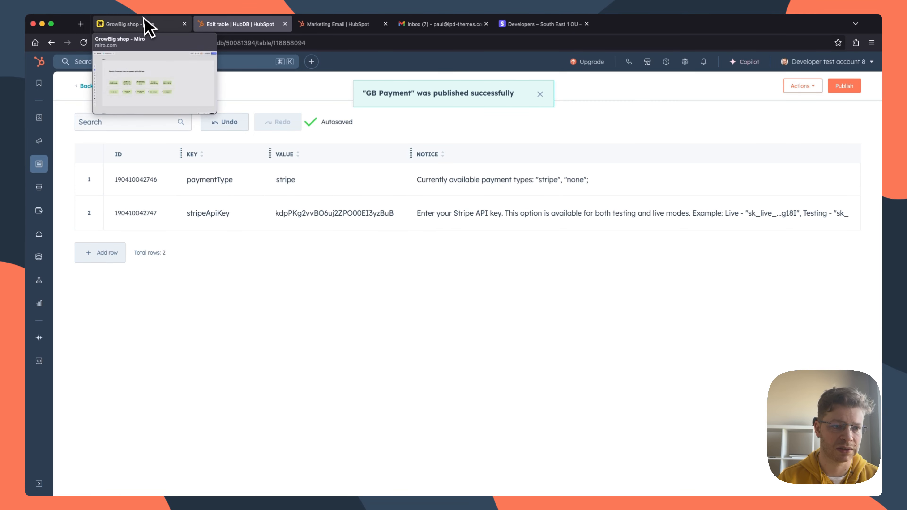
Step: Check the Stripe connection steps on the GrowBig shop Miro board and close the Stripe dashboard
{"action": "left_click", "coordinate": [148, 25]}
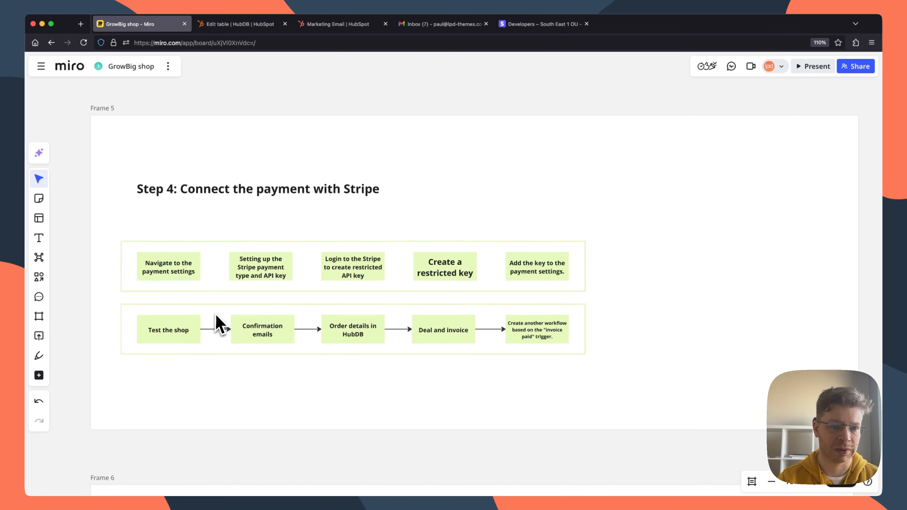
{"action": "left_click", "coordinate": [524, 29]}
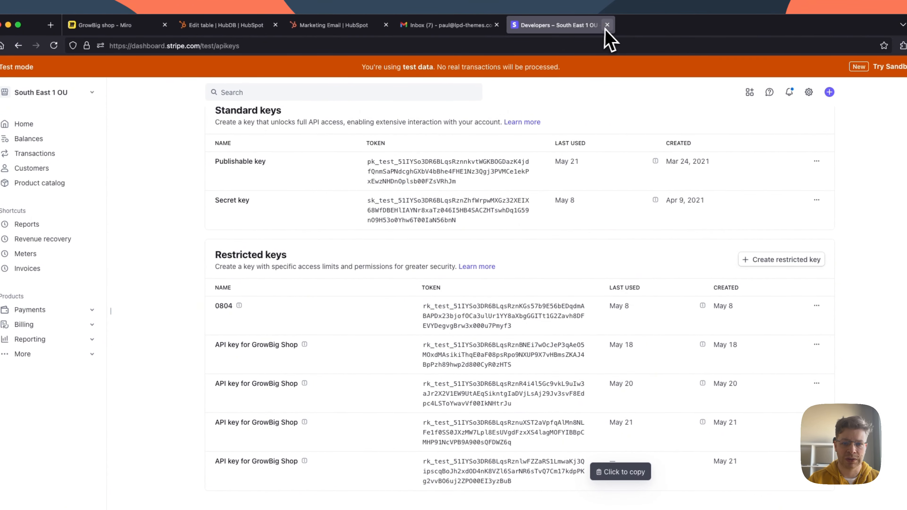
{"action": "left_click", "coordinate": [586, 23]}
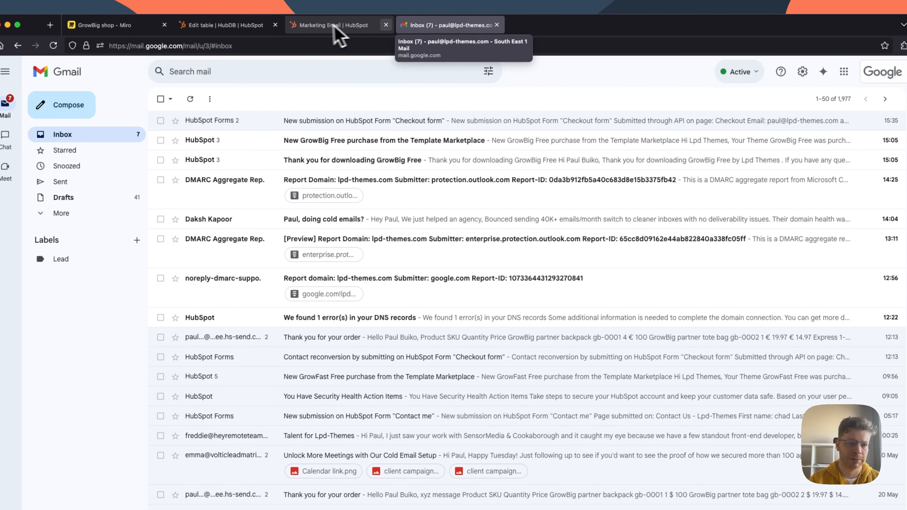
Step: Go to the HubSpot website pages list and open the live Shop page
{"action": "left_click", "coordinate": [219, 26]}
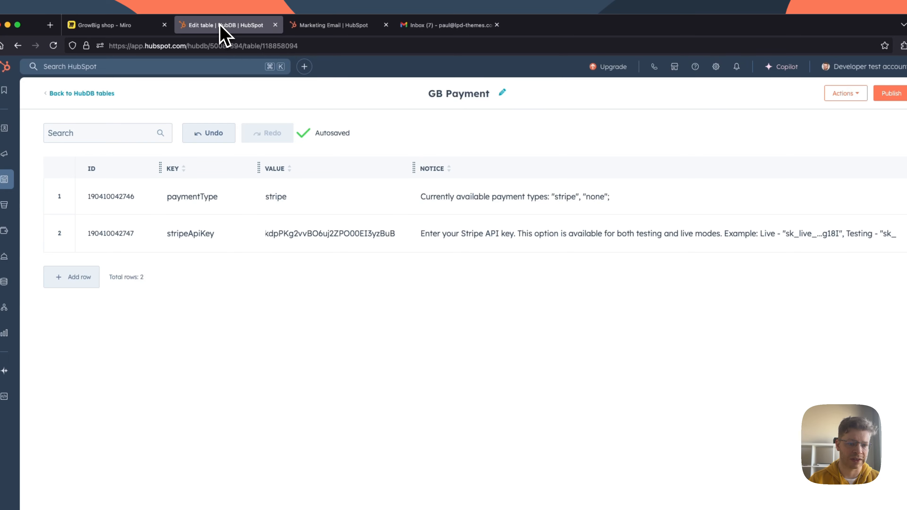
{"action": "left_click", "coordinate": [310, 28]}
{"action": "mouse_move", "coordinate": [7, 180]}
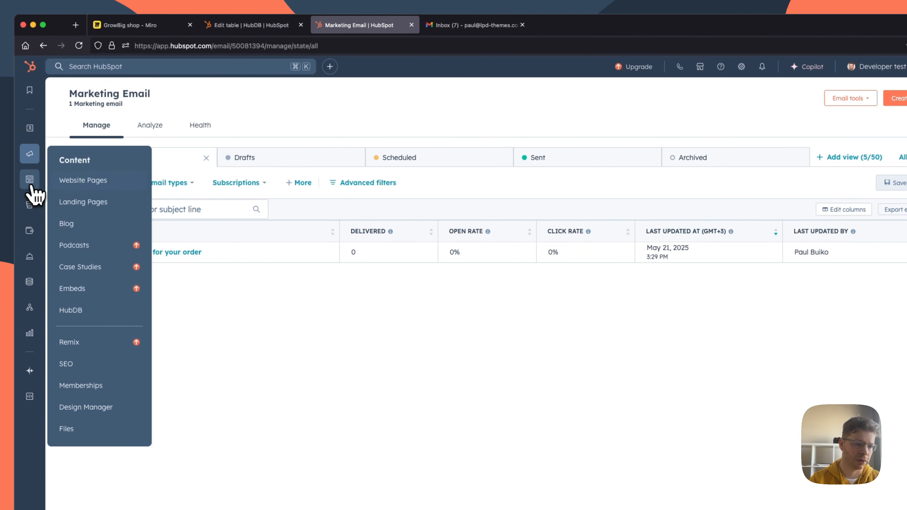
{"action": "left_click", "coordinate": [71, 181]}
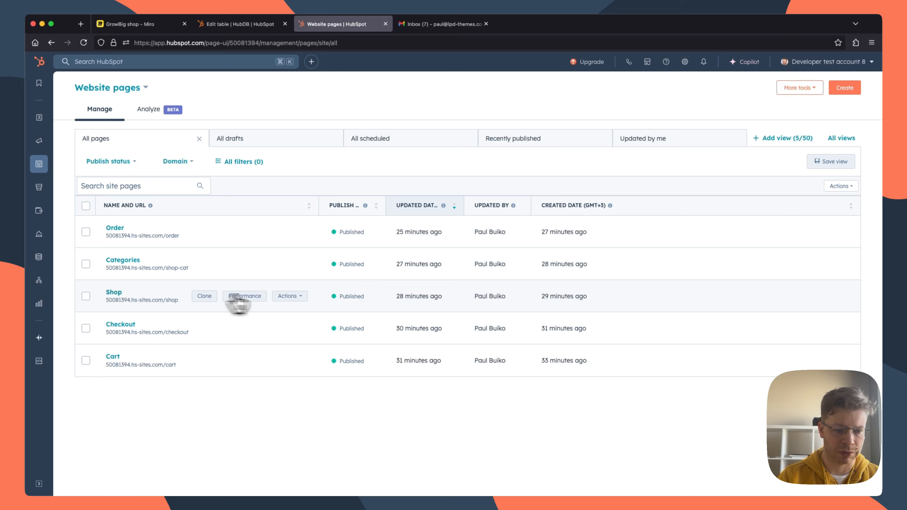
{"action": "left_click", "coordinate": [290, 296]}
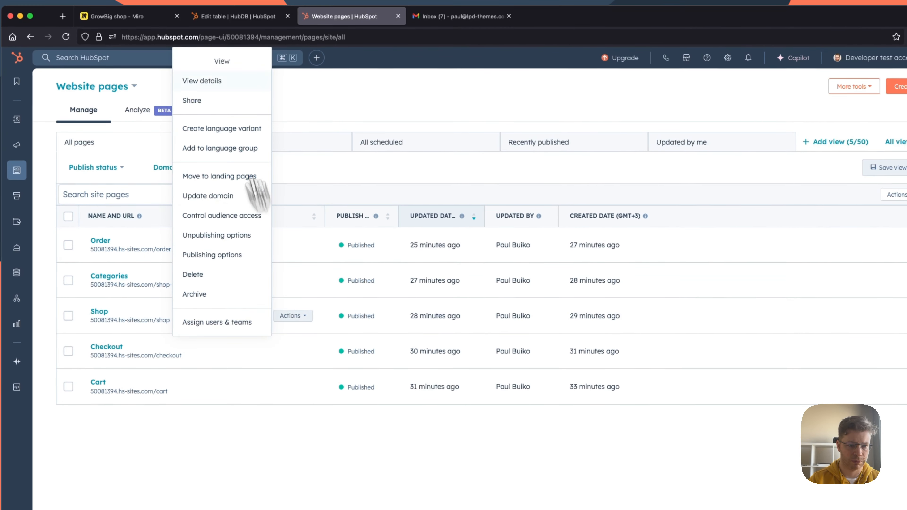
{"action": "left_click", "coordinate": [214, 63]}
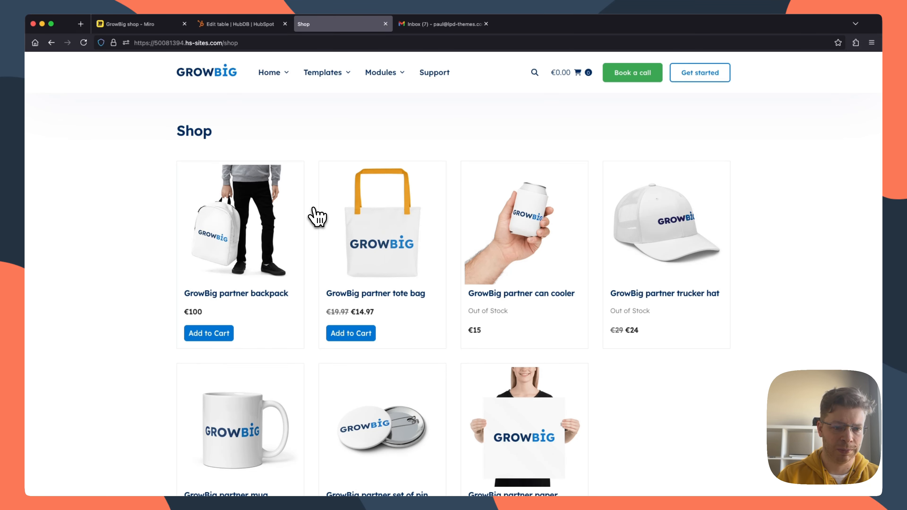
Step: Add one GrowBig partner backpack and one GrowBig partner tote bag to the cart and open the shopping cart
{"action": "left_click", "coordinate": [216, 334]}
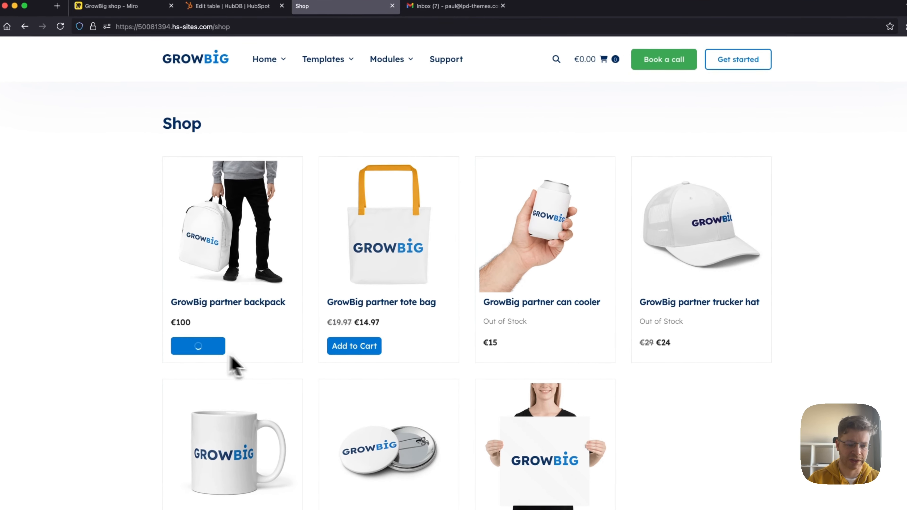
{"action": "left_click", "coordinate": [361, 397]}
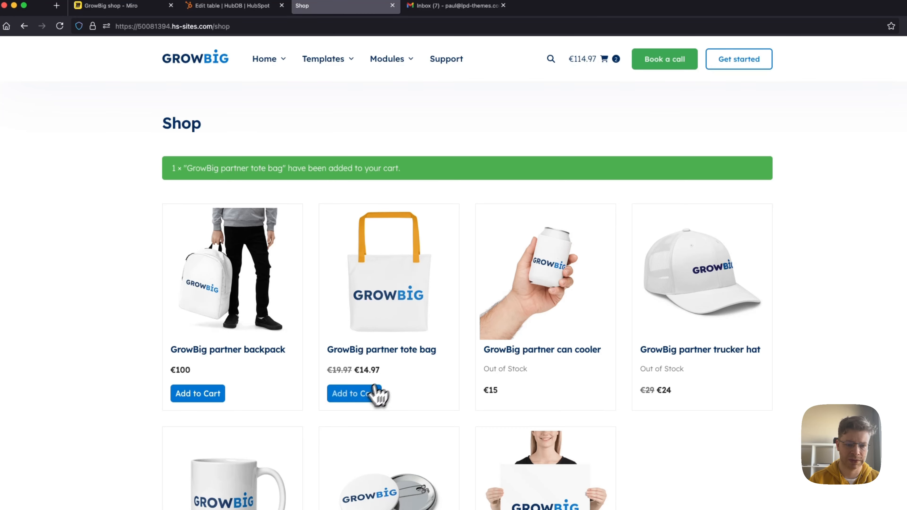
{"action": "left_click", "coordinate": [583, 60]}
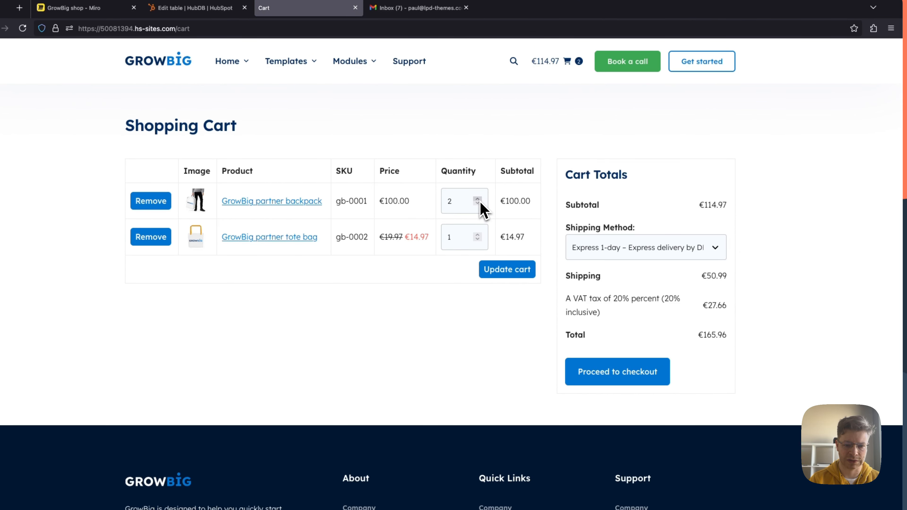
Step: Update the cart to 4 backpacks with Regular 3-4 days shipping and proceed to checkout
{"action": "left_click", "coordinate": [500, 273]}
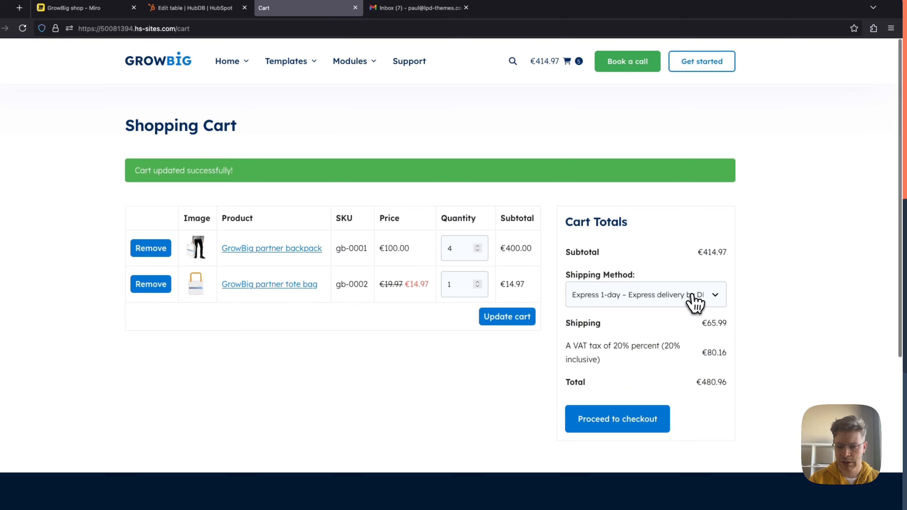
{"action": "left_click", "coordinate": [693, 295]}
{"action": "left_click", "coordinate": [613, 276]}
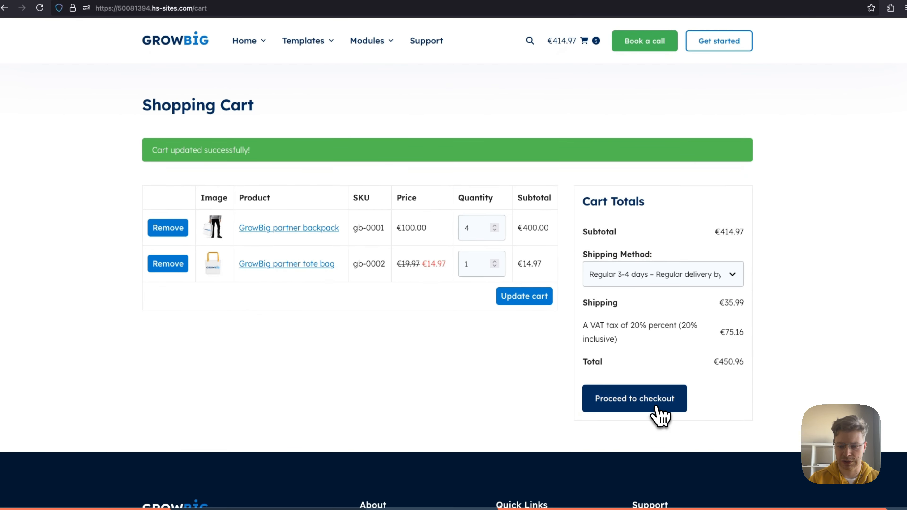
{"action": "left_click", "coordinate": [652, 411]}
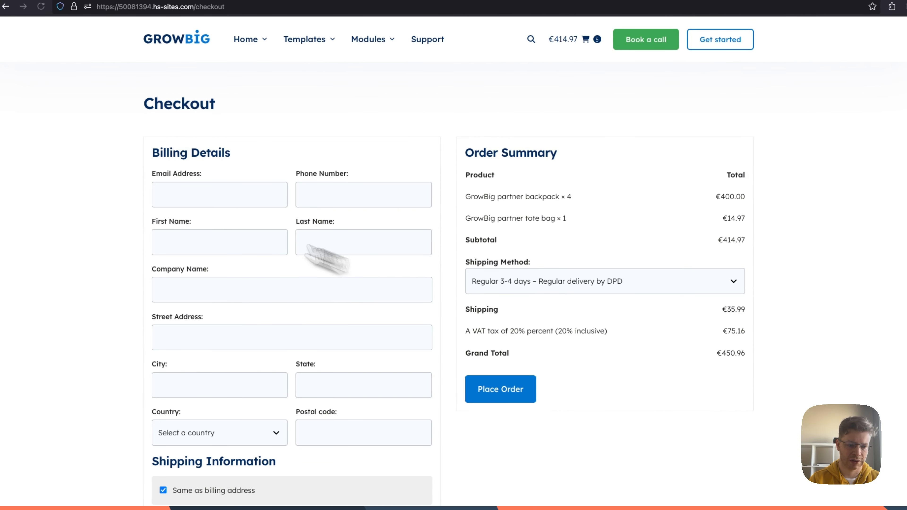
Step: Fill in the customer's email address, phone number, first name and last name in the billing details
{"action": "left_click", "coordinate": [181, 200]}
{"action": "left_click", "coordinate": [210, 234]}
{"action": "left_click", "coordinate": [364, 214]}
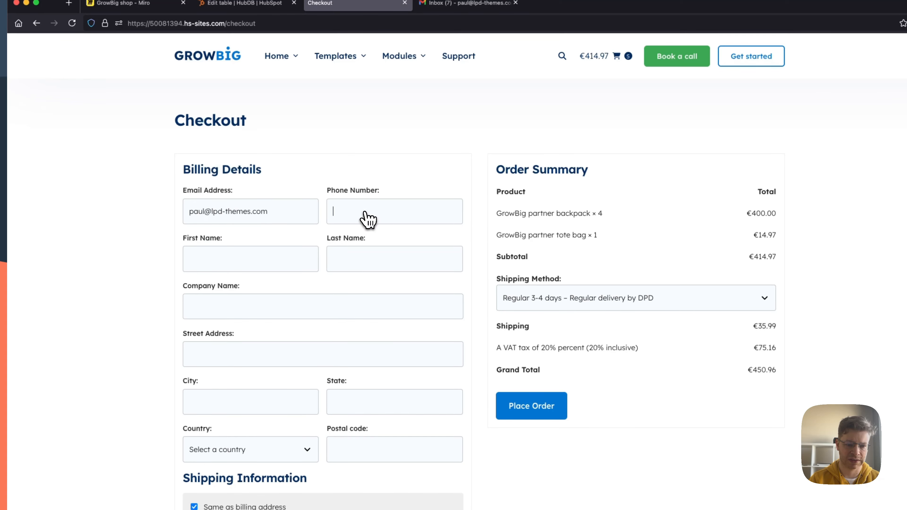
{"action": "left_click", "coordinate": [357, 230]}
{"action": "left_click", "coordinate": [257, 262]}
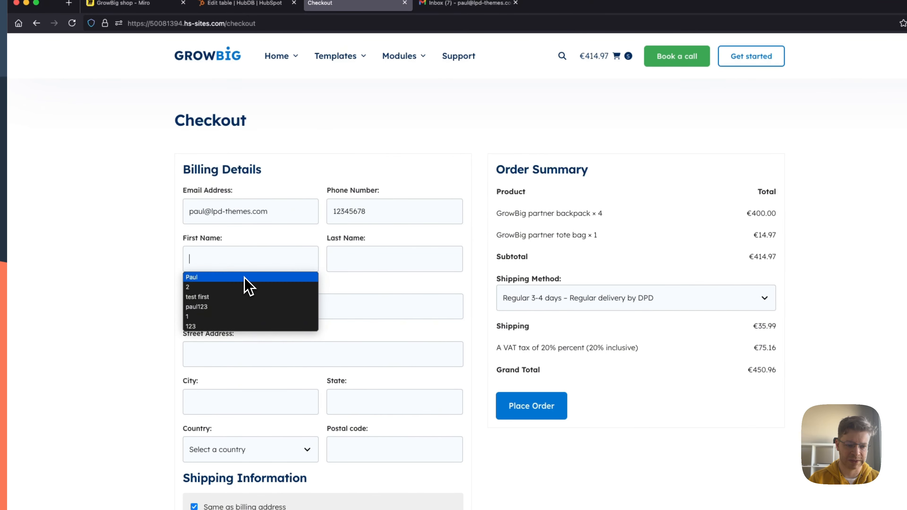
{"action": "left_click", "coordinate": [245, 284]}
{"action": "left_click", "coordinate": [371, 264]}
{"action": "left_click", "coordinate": [354, 283]}
Step: Complete the billing address with company South East 1, the street, city, state and postal code, and Argentina as the country
{"action": "left_click", "coordinate": [303, 308]}
{"action": "left_click", "coordinate": [288, 324]}
{"action": "left_click", "coordinate": [280, 350]}
{"action": "left_click", "coordinate": [251, 372]}
{"action": "scroll", "coordinate": [251, 372], "scroll_direction": "down", "scroll_amount": 2}
{"action": "left_click", "coordinate": [218, 347]}
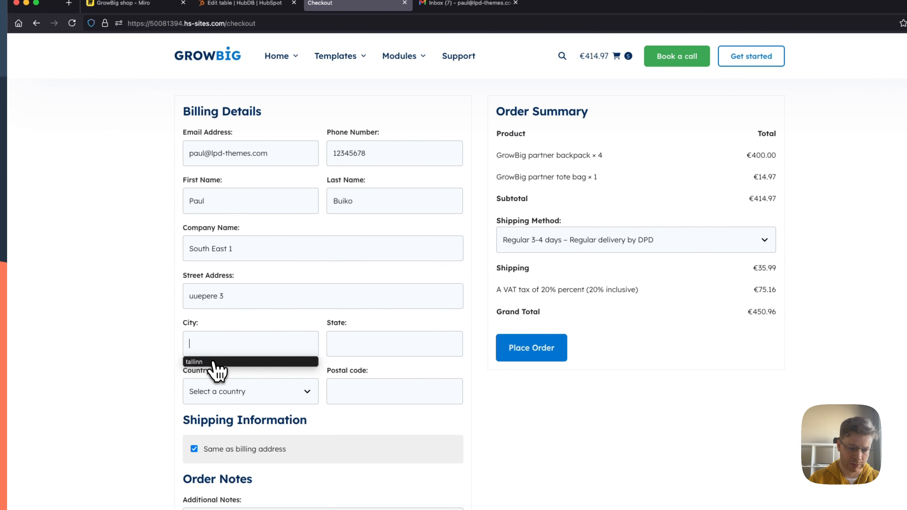
{"action": "left_click", "coordinate": [214, 362]}
{"action": "left_click", "coordinate": [358, 410]}
{"action": "left_click", "coordinate": [250, 391]}
{"action": "left_click", "coordinate": [233, 131]}
Step: Enter "xyz notes" as the additional order notes and change the shipping method to Express 1-day – Express delivery by DHL
{"action": "scroll", "coordinate": [254, 251], "scroll_direction": "down", "scroll_amount": 5}
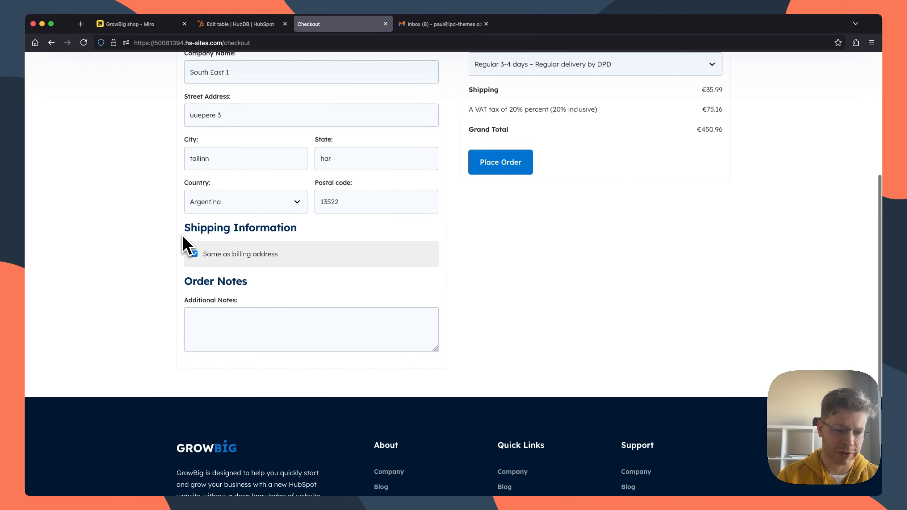
{"action": "left_click", "coordinate": [219, 337]}
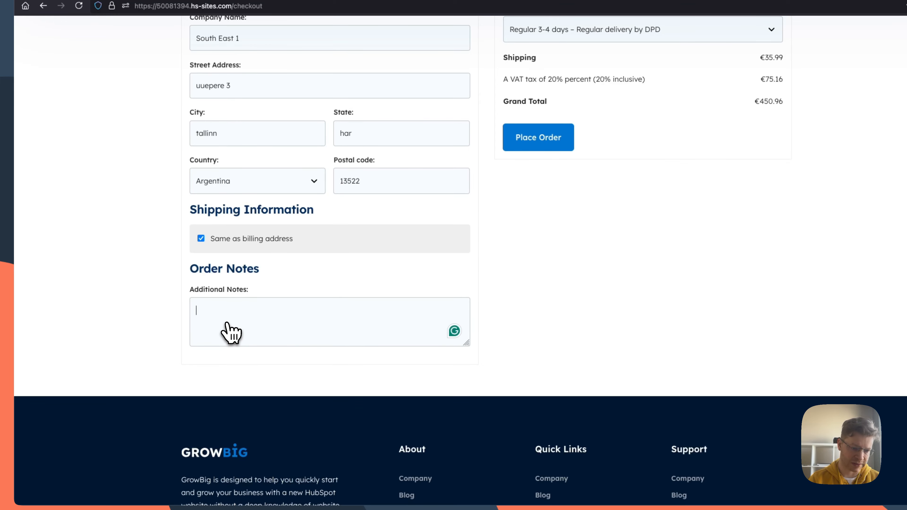
{"action": "type", "text": "xyz"}
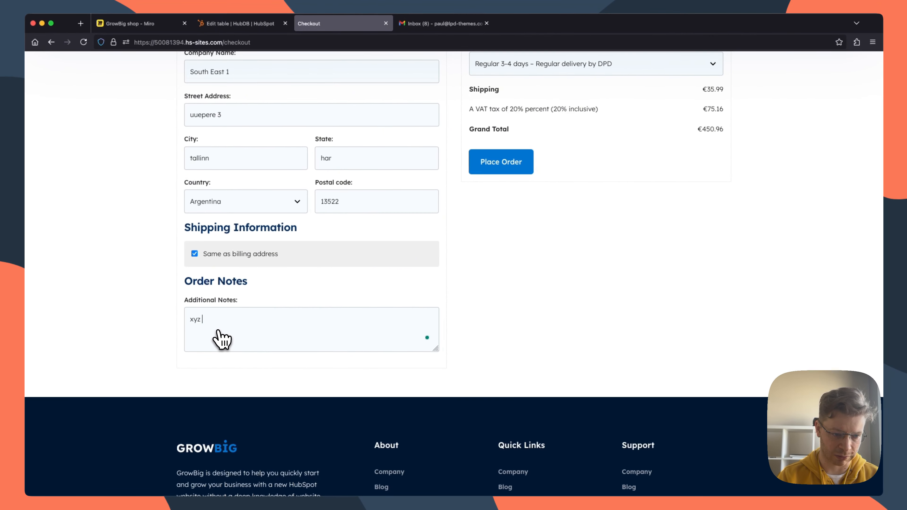
{"action": "type", "text": " notes"}
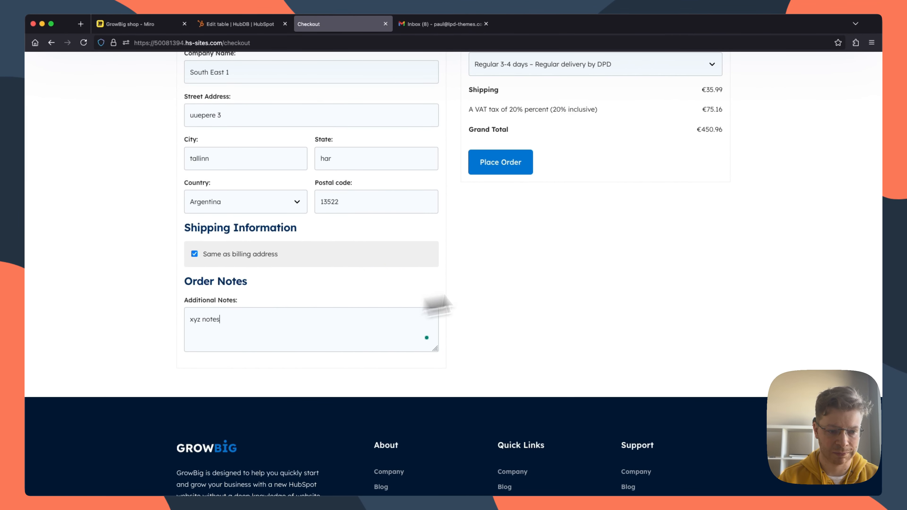
{"action": "scroll", "coordinate": [575, 286], "scroll_direction": "up", "scroll_amount": 5}
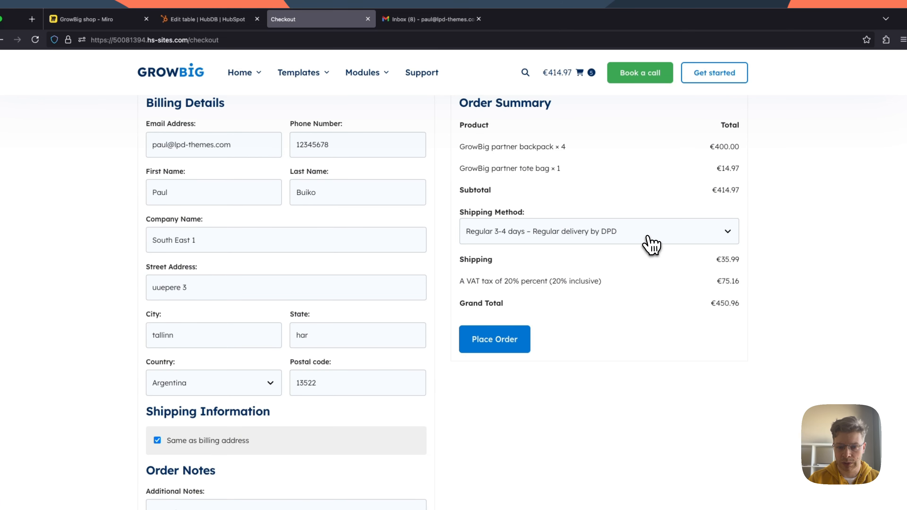
{"action": "left_click", "coordinate": [641, 238]}
{"action": "left_click", "coordinate": [625, 238]}
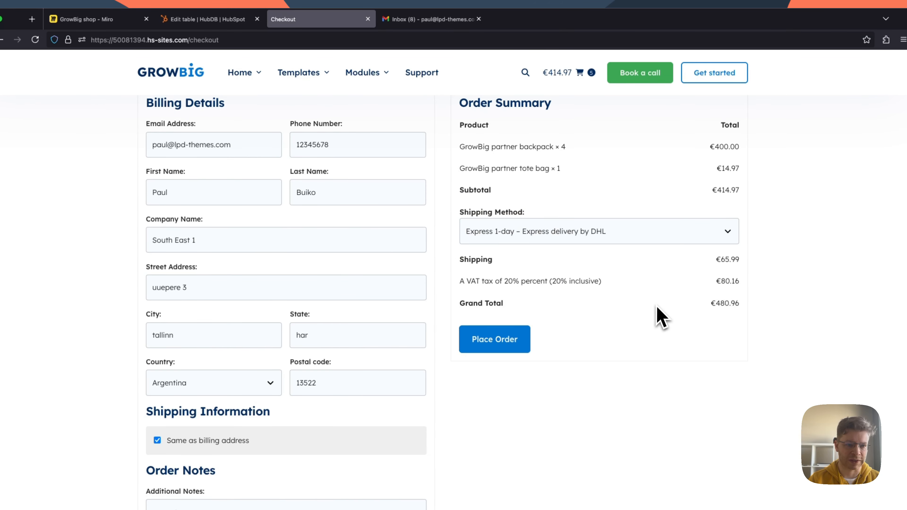
{"action": "scroll", "coordinate": [654, 250], "scroll_direction": "up", "scroll_amount": 1}
Step: Open HubSpot's marketing emails list in a separate tab to check the "Thank you for your order" email
{"action": "left_click", "coordinate": [218, 19]}
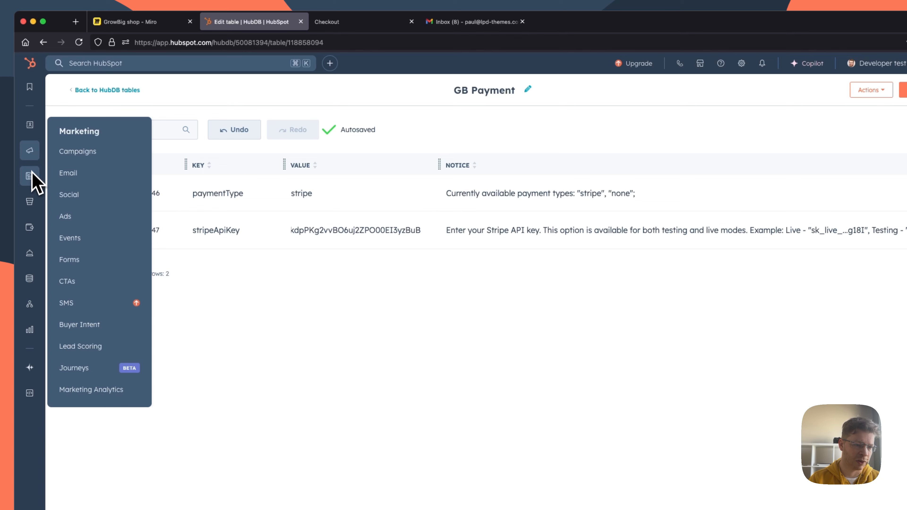
{"action": "left_click", "coordinate": [78, 175], "text": "super"}
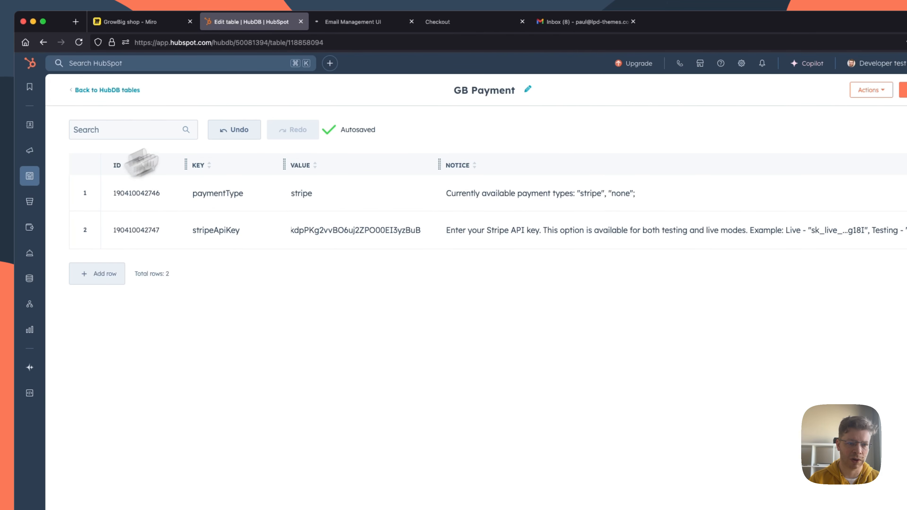
{"action": "left_click", "coordinate": [350, 26]}
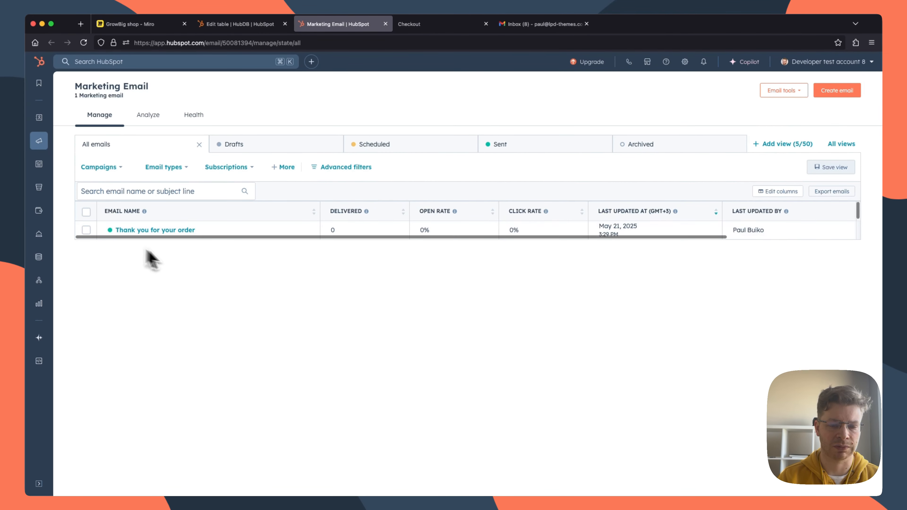
Step: Return to the checkout page, review the entered order details and place the order
{"action": "left_click", "coordinate": [434, 25]}
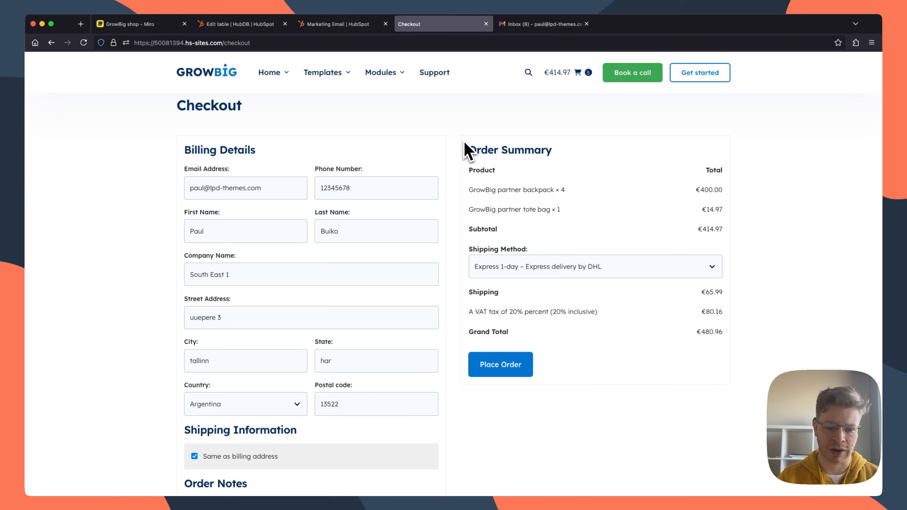
{"action": "scroll", "coordinate": [466, 152], "scroll_direction": "down", "scroll_amount": 5}
{"action": "scroll", "coordinate": [546, 257], "scroll_direction": "up", "scroll_amount": 2}
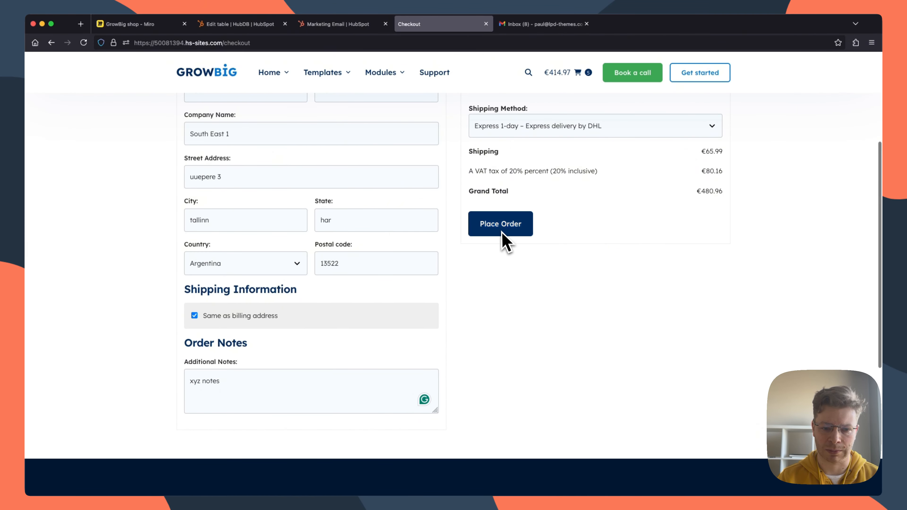
{"action": "left_click", "coordinate": [502, 232]}
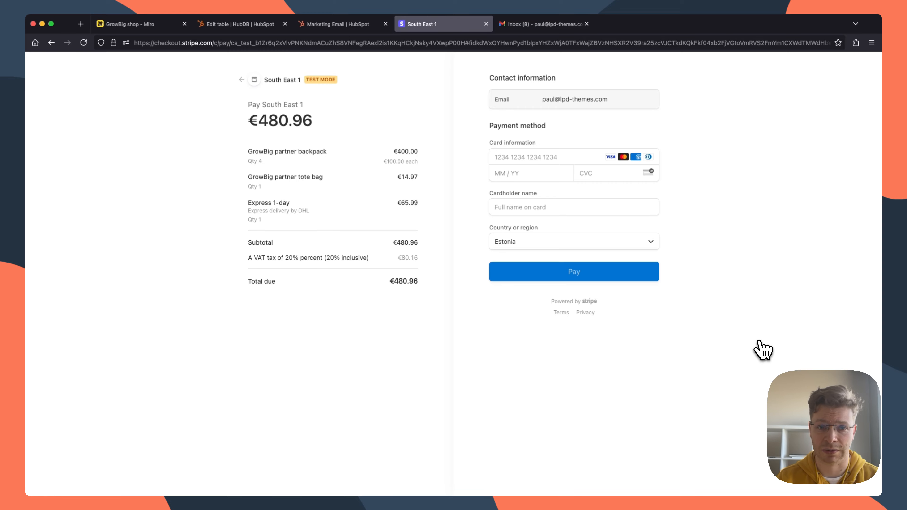
Step: Reload the Gmail inbox and examine the "Contact reconversion by submitting on HubSpot Form" message for the checkout form
{"action": "left_click", "coordinate": [547, 28]}
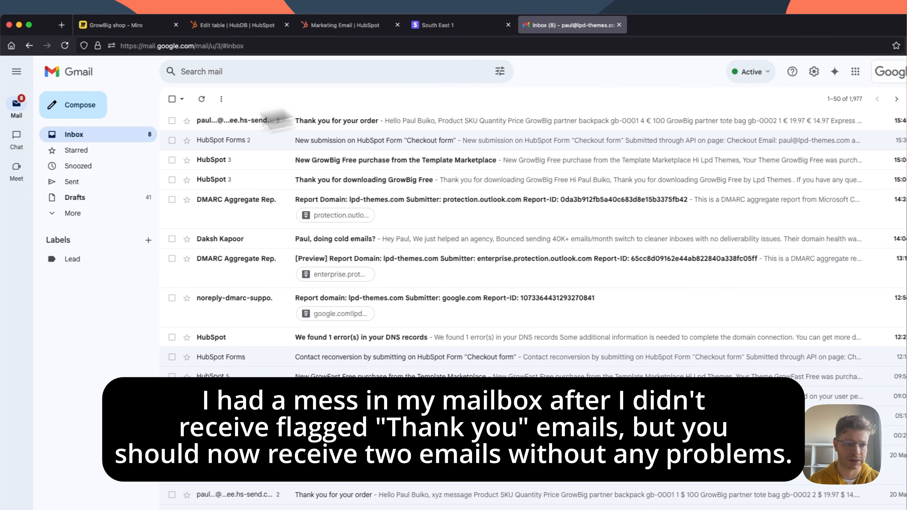
{"action": "left_click", "coordinate": [62, 45]}
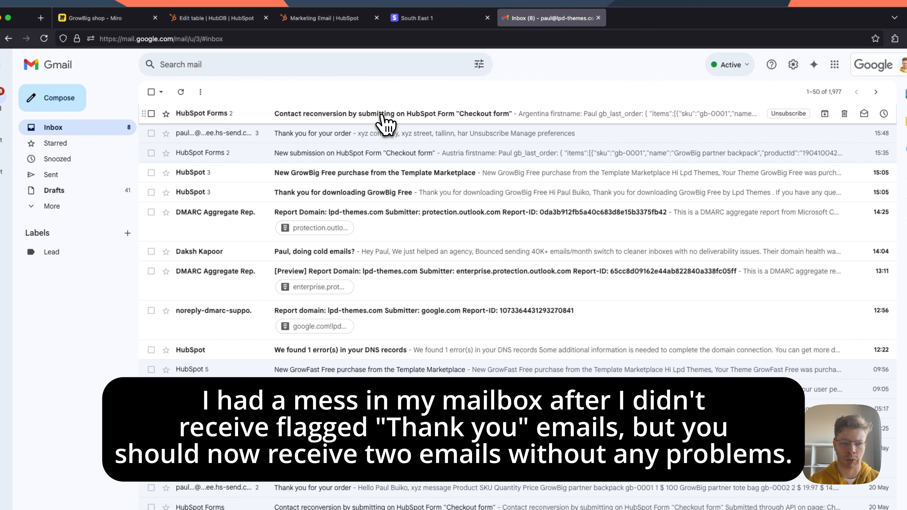
{"action": "left_click", "coordinate": [383, 122]}
{"action": "scroll", "coordinate": [590, 339], "scroll_direction": "down", "scroll_amount": 5}
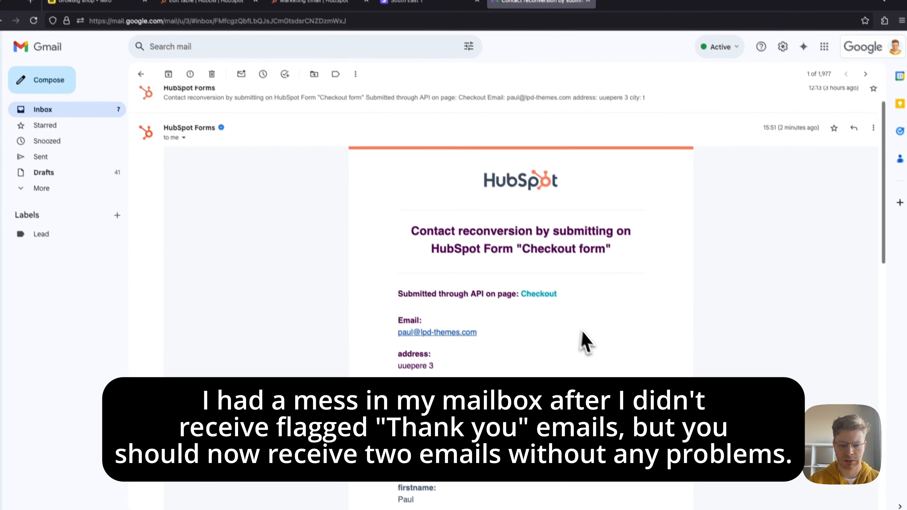
Step: Read through the checkout form notification, glance at the Stripe payment page, and open the "Thank you for your order" email
{"action": "scroll", "coordinate": [590, 340], "scroll_direction": "down", "scroll_amount": 10}
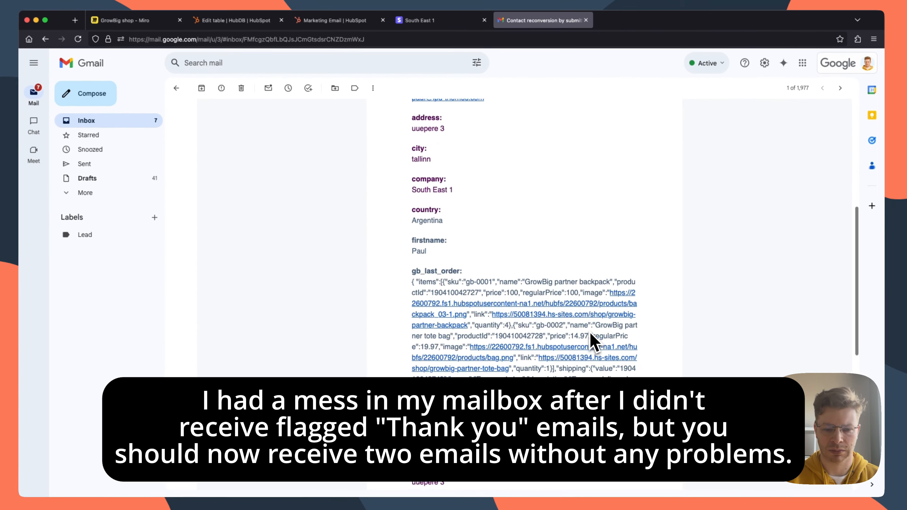
{"action": "scroll", "coordinate": [591, 344], "scroll_direction": "up", "scroll_amount": 15}
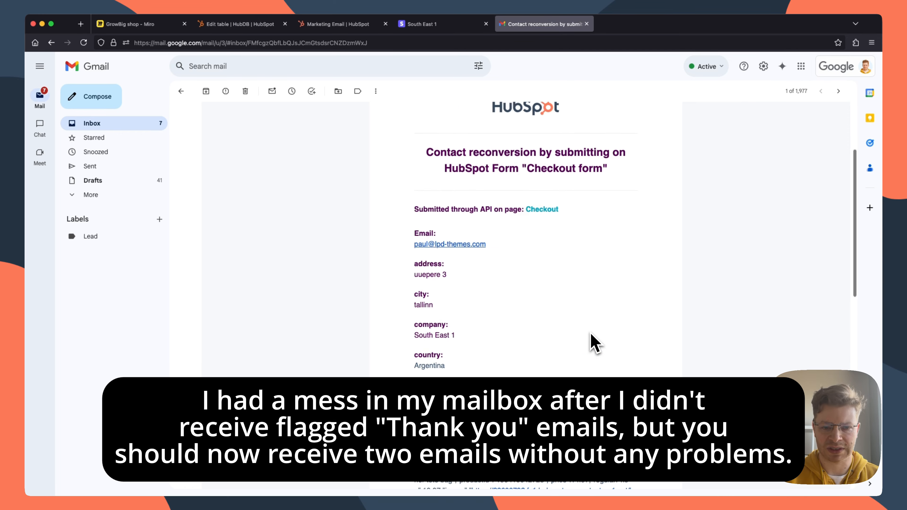
{"action": "left_click", "coordinate": [471, 23]}
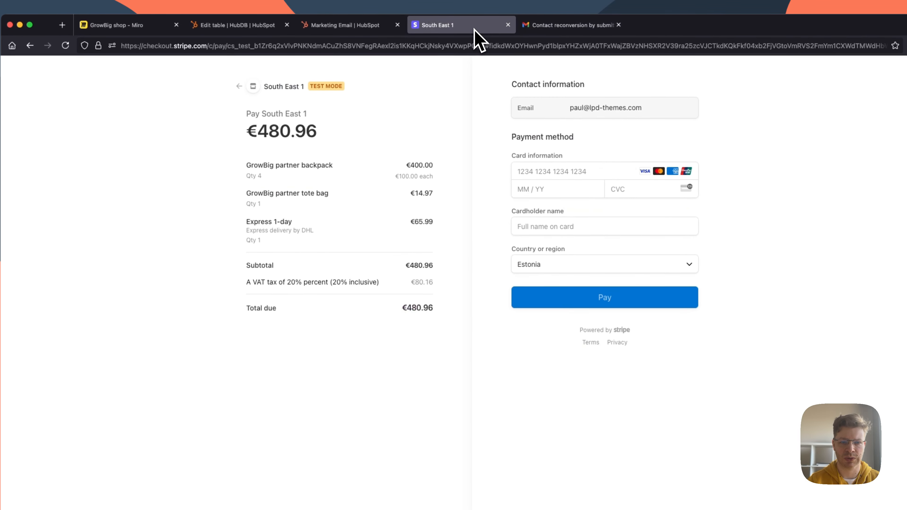
{"action": "left_click", "coordinate": [542, 24]}
{"action": "left_click", "coordinate": [114, 137]}
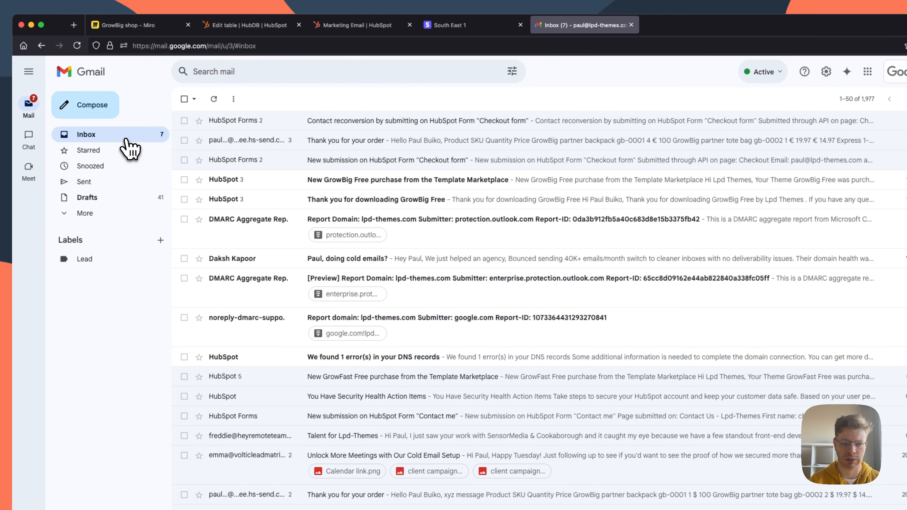
{"action": "left_click", "coordinate": [389, 143]}
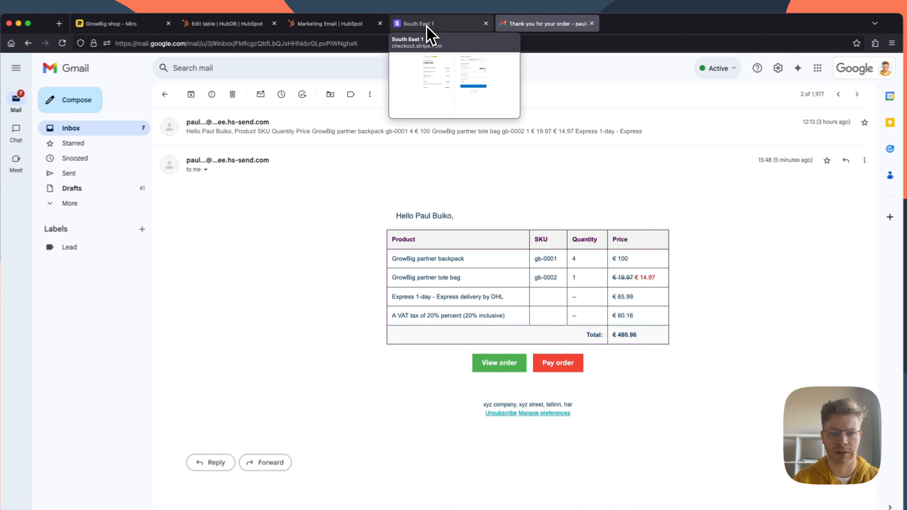
Step: Return to the Stripe checkout page and enter the test card number, expiry date and security code
{"action": "left_click", "coordinate": [427, 25]}
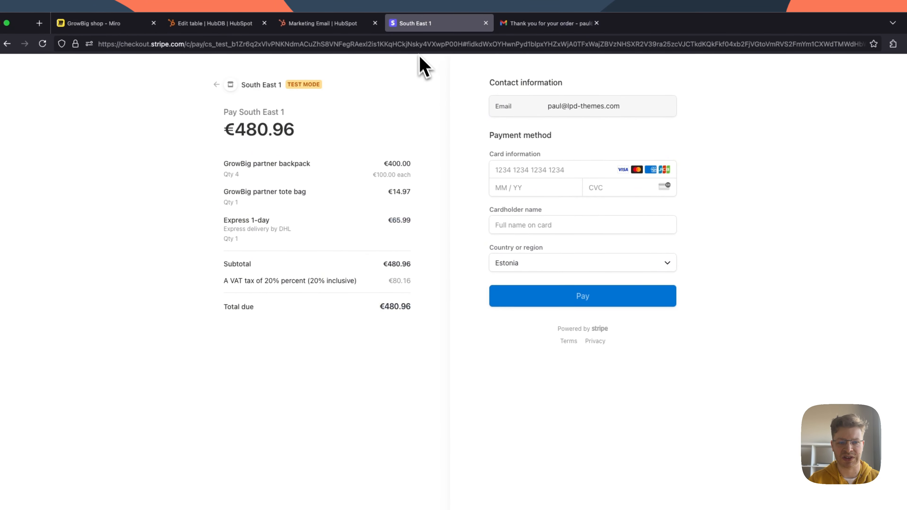
{"action": "left_click", "coordinate": [520, 171]}
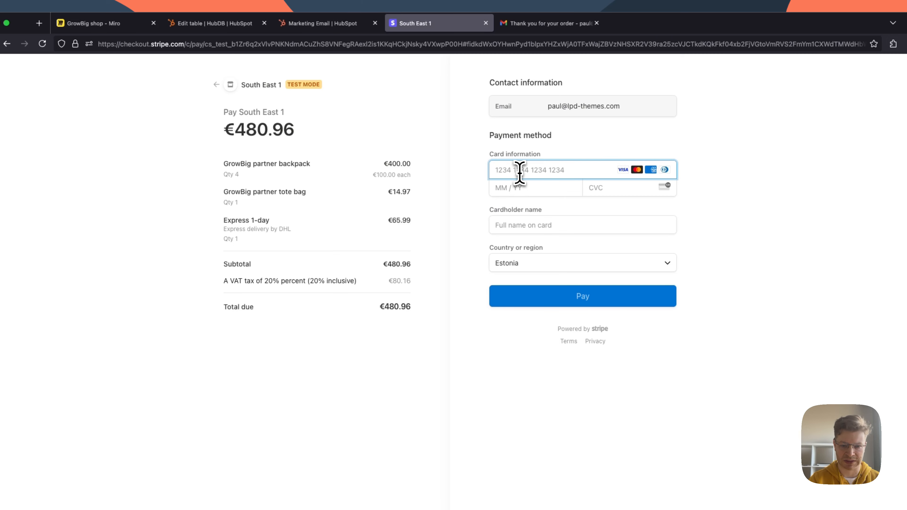
{"action": "type", "text": "4242 4242 4242 4242 01 / 29 "}
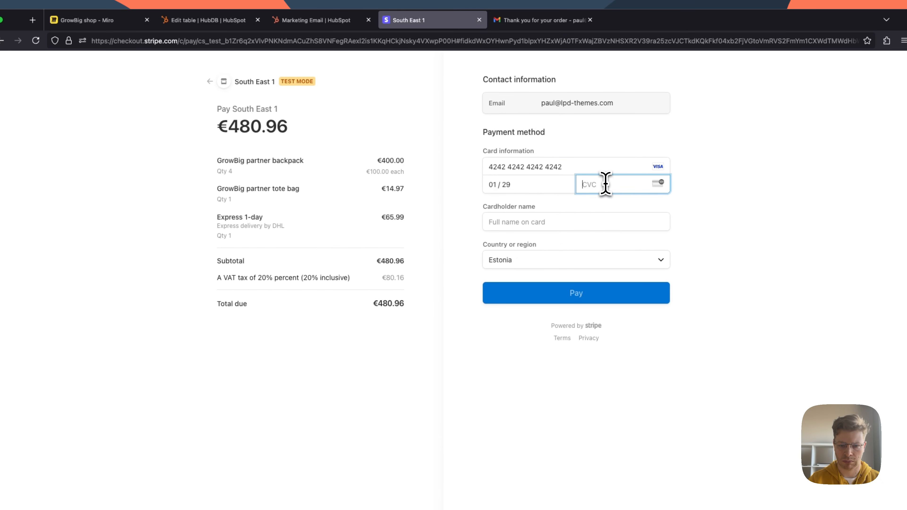
{"action": "type", "text": "111"}
Step: Recheck the entered card number and expiry date, and fill in the cardholder name from the saved suggestions
{"action": "left_click", "coordinate": [504, 223]}
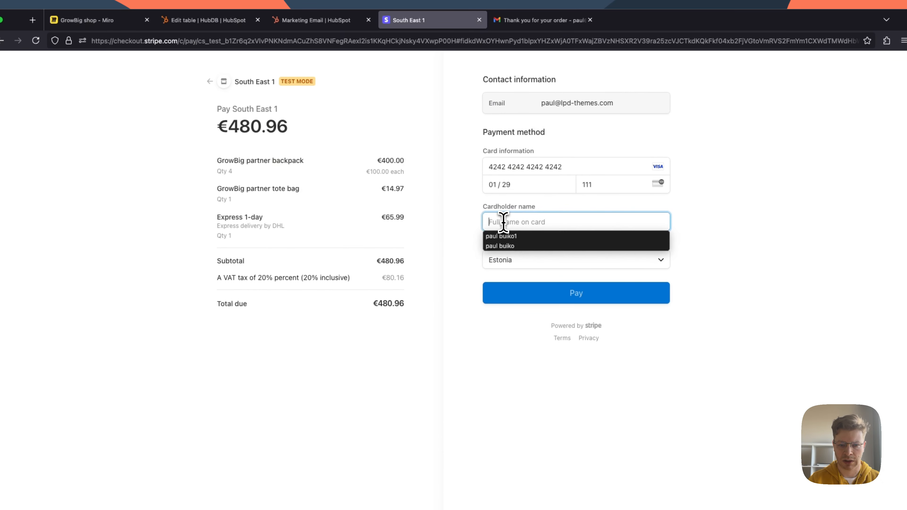
{"action": "left_click_drag", "start_coordinate": [569, 169], "coordinate": [484, 170]}
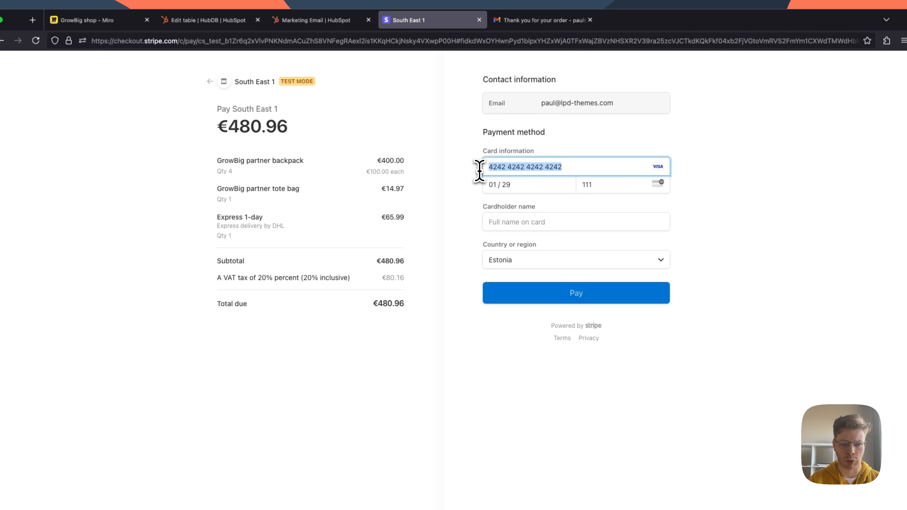
{"action": "left_click", "coordinate": [489, 168]}
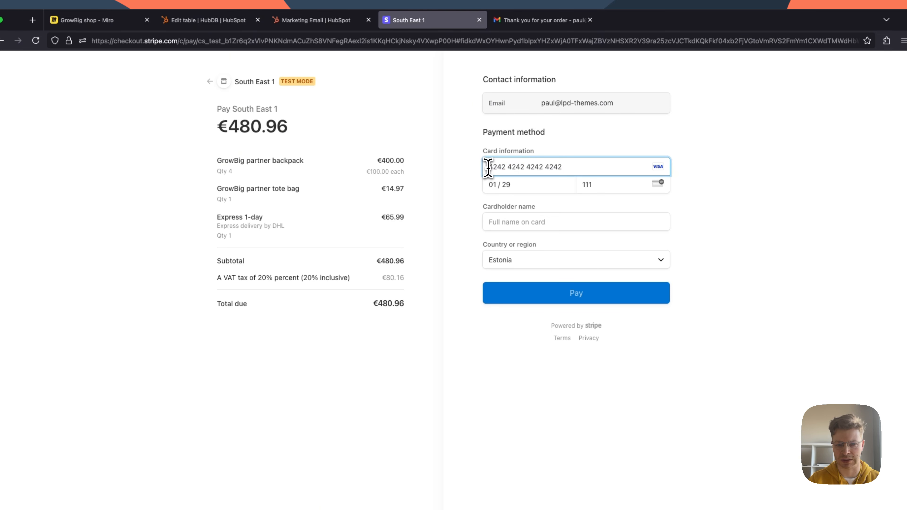
{"action": "left_click_drag", "start_coordinate": [488, 168], "coordinate": [576, 166]}
{"action": "left_click_drag", "start_coordinate": [525, 184], "coordinate": [477, 185]}
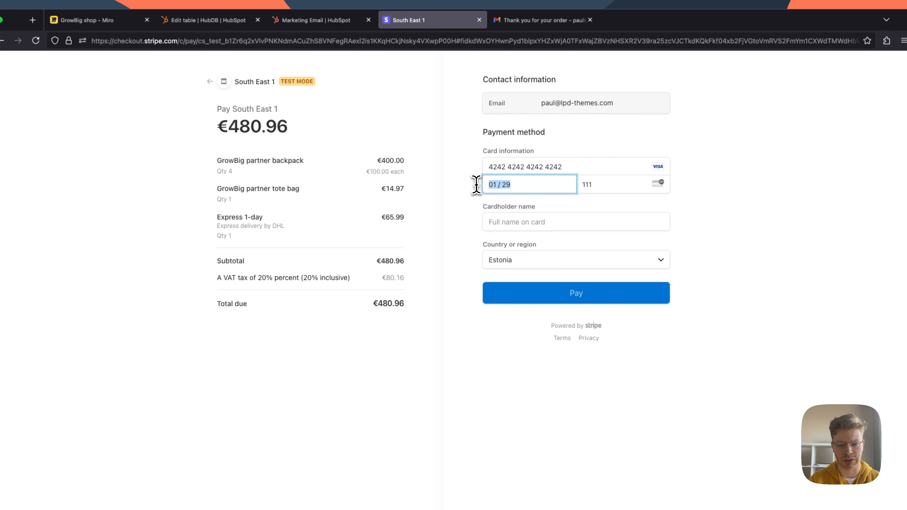
{"action": "left_click_drag", "start_coordinate": [601, 184], "coordinate": [474, 185]}
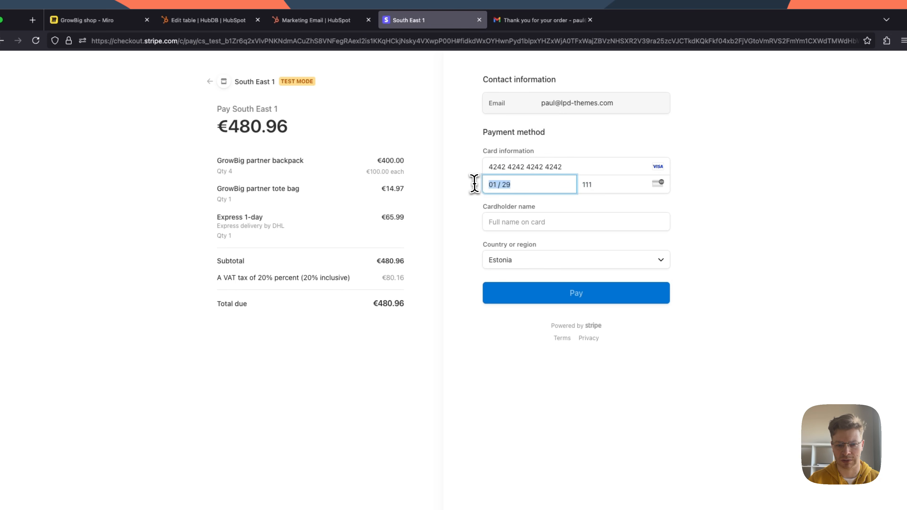
{"action": "left_click", "coordinate": [508, 221]}
{"action": "left_click_drag", "start_coordinate": [569, 167], "coordinate": [466, 165]}
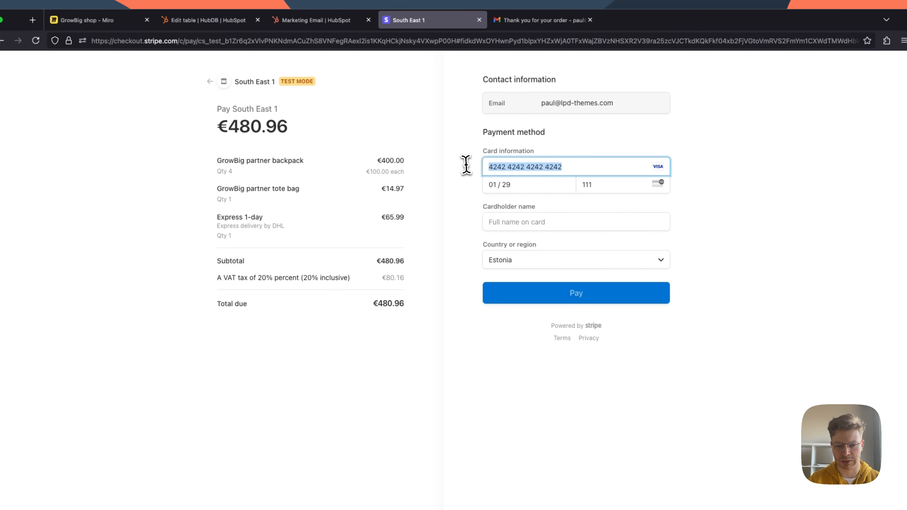
{"action": "left_click_drag", "start_coordinate": [569, 166], "coordinate": [471, 181]}
{"action": "left_click", "coordinate": [518, 223]}
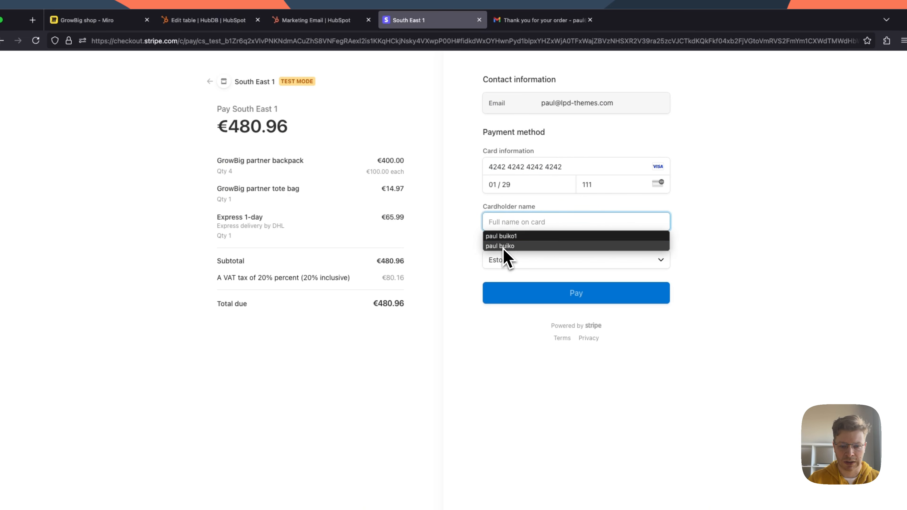
{"action": "left_click", "coordinate": [511, 247]}
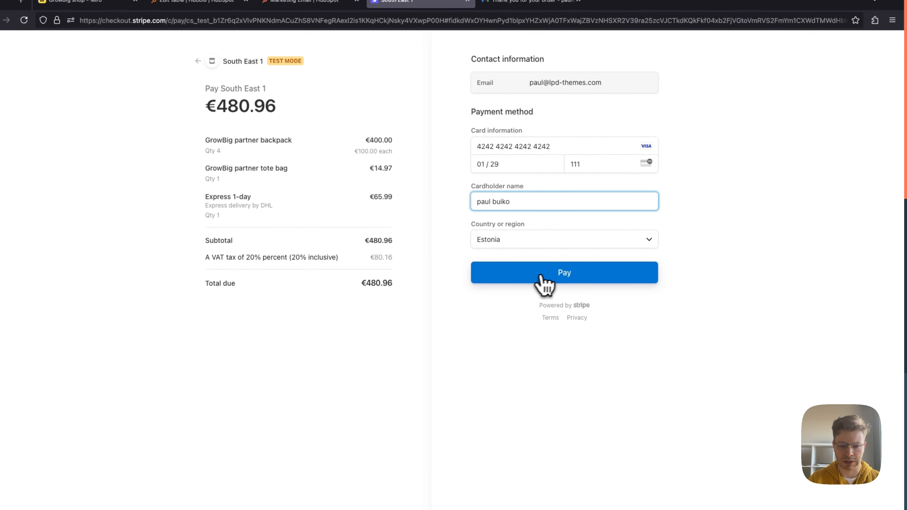
Step: Submit the Stripe test payment and check the order status on the resulting order page
{"action": "left_click", "coordinate": [551, 280]}
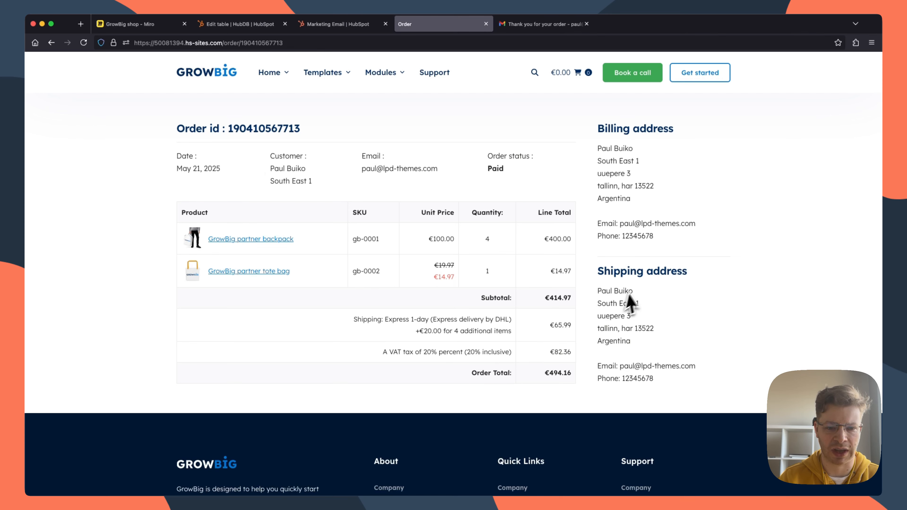
{"action": "left_click_drag", "start_coordinate": [451, 176], "coordinate": [485, 160]}
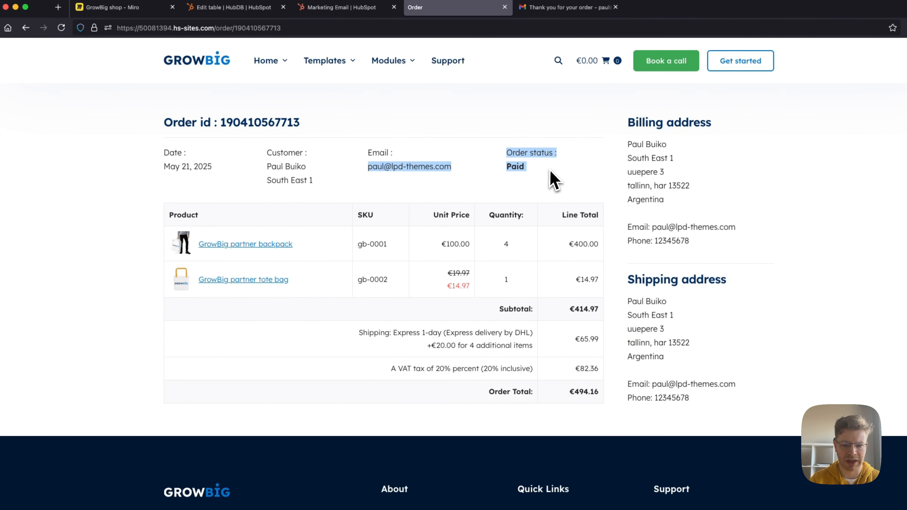
{"action": "left_click", "coordinate": [552, 181]}
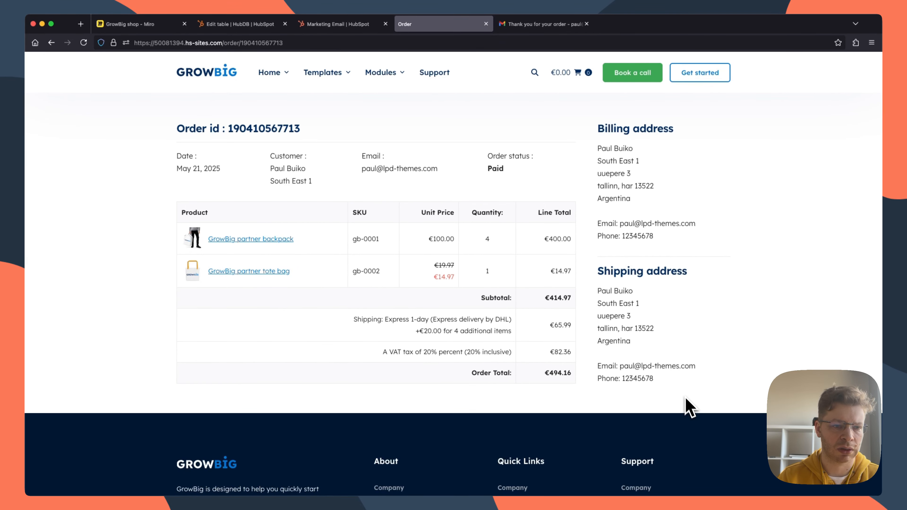
Step: Switch to HubSpot's marketing email page and open the GB Orders table in HubDB
{"action": "left_click", "coordinate": [338, 24]}
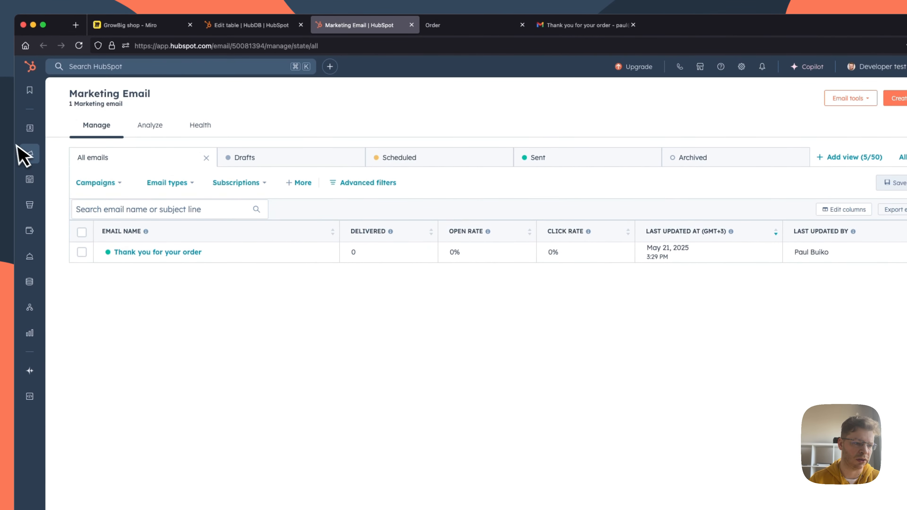
{"action": "mouse_move", "coordinate": [30, 128]}
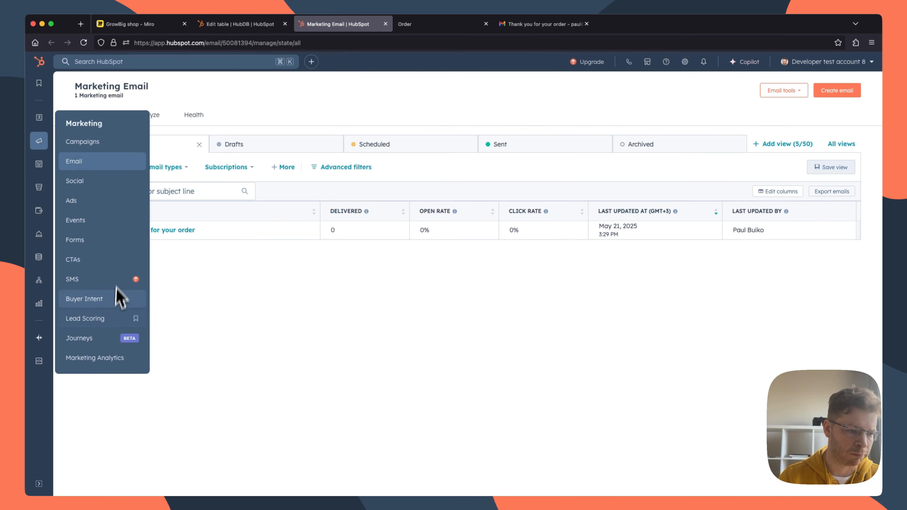
{"action": "mouse_move", "coordinate": [40, 164]}
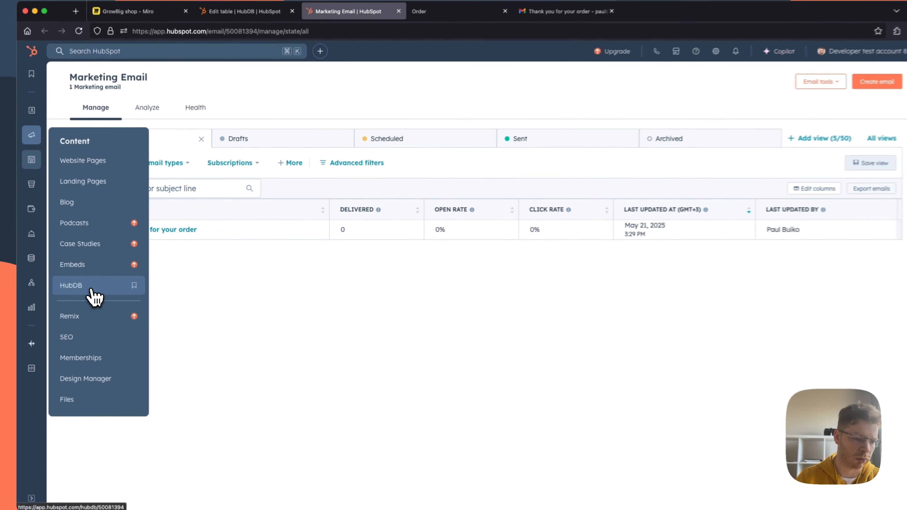
{"action": "left_click", "coordinate": [95, 284]}
{"action": "left_click", "coordinate": [280, 208]}
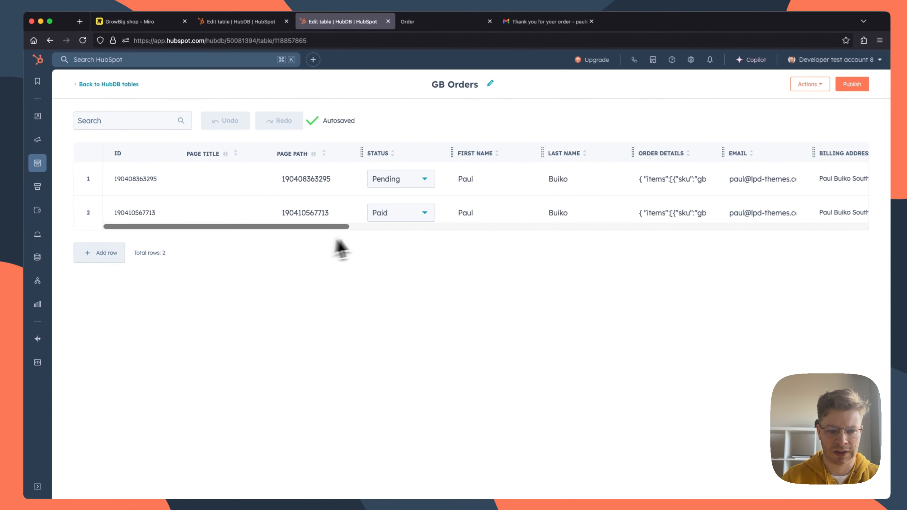
Step: Examine the second order's row across the table's columns, including its order URL, payment URL, payment type and status
{"action": "scroll", "coordinate": [511, 227], "scroll_direction": "right", "scroll_amount": 10}
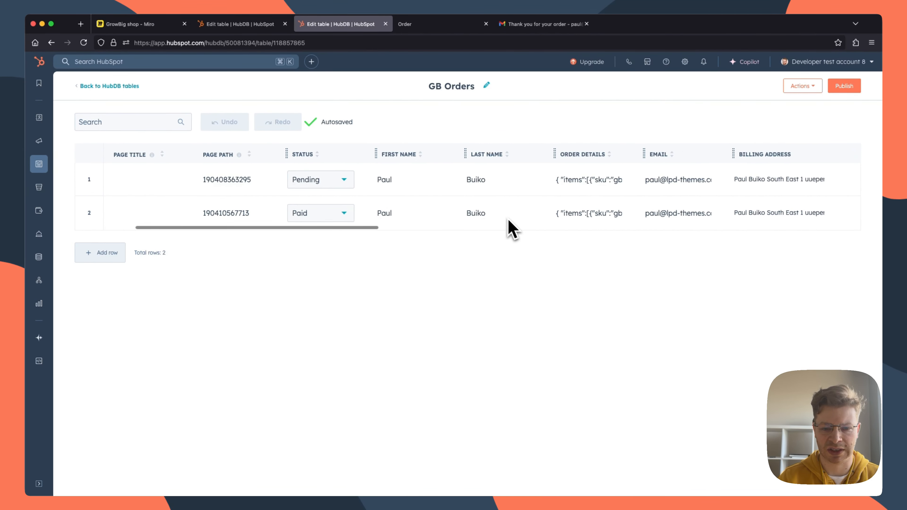
{"action": "scroll", "coordinate": [497, 223], "scroll_direction": "right", "scroll_amount": 10}
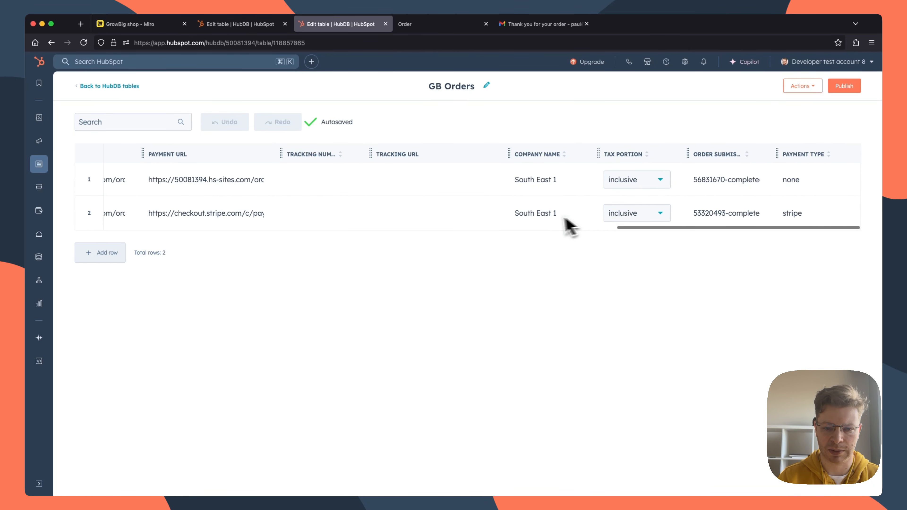
{"action": "scroll", "coordinate": [554, 221], "scroll_direction": "left", "scroll_amount": 10}
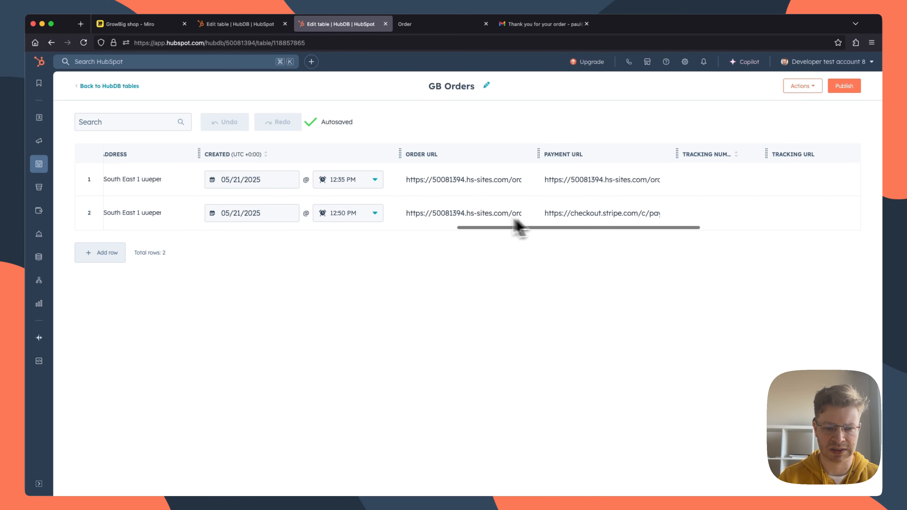
{"action": "left_click_drag", "start_coordinate": [406, 214], "coordinate": [690, 220]}
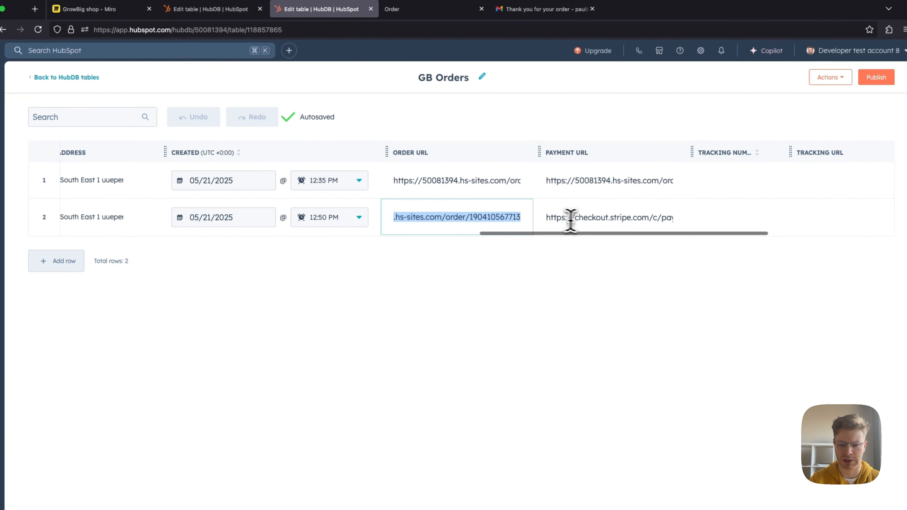
{"action": "left_click", "coordinate": [551, 218]}
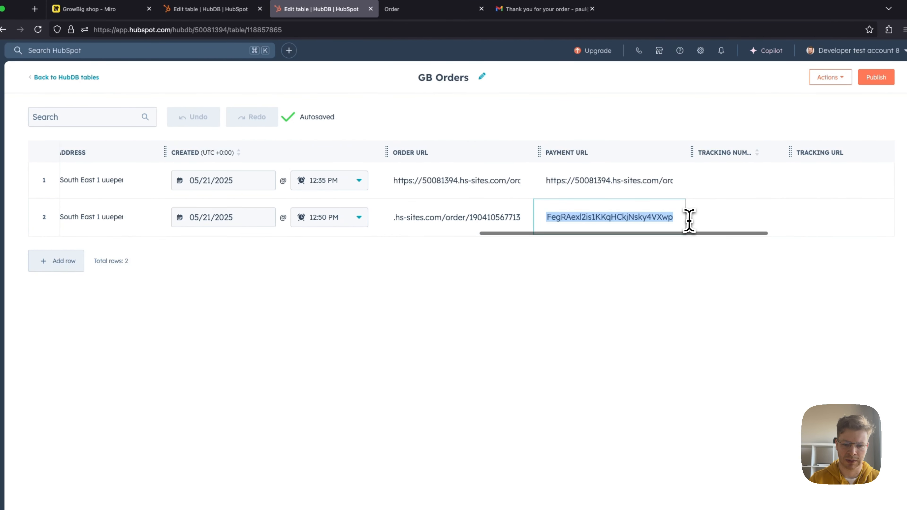
{"action": "scroll", "coordinate": [470, 219], "scroll_direction": "left", "scroll_amount": 8}
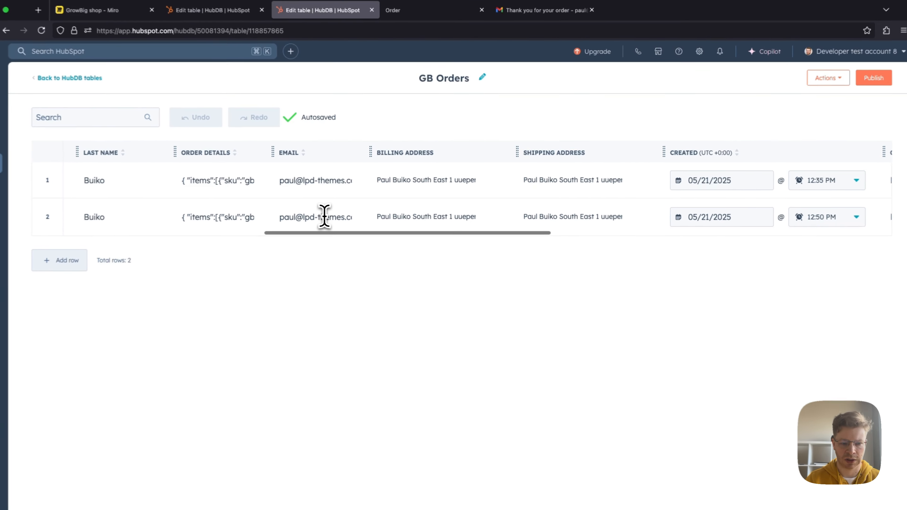
{"action": "scroll", "coordinate": [325, 217], "scroll_direction": "left", "scroll_amount": 8}
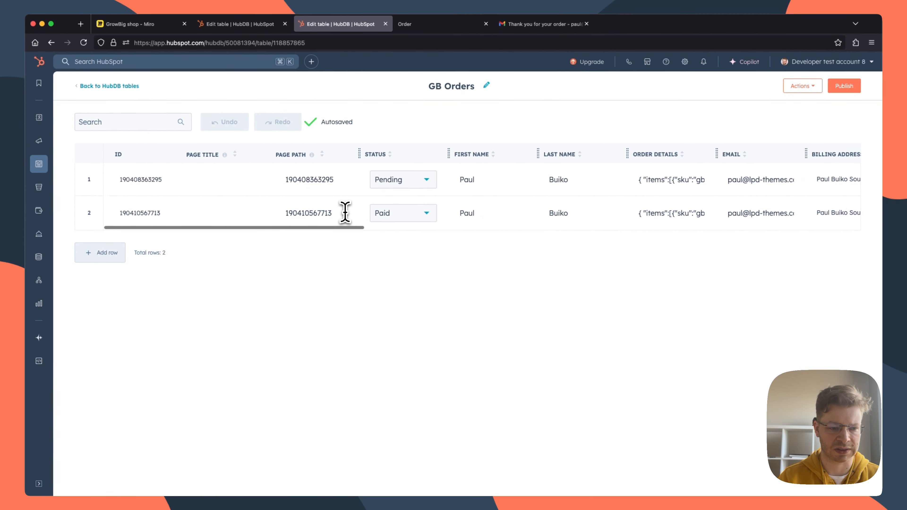
Step: Open the CRM deals list and the record of the deal in the Won stage
{"action": "mouse_move", "coordinate": [38, 122]}
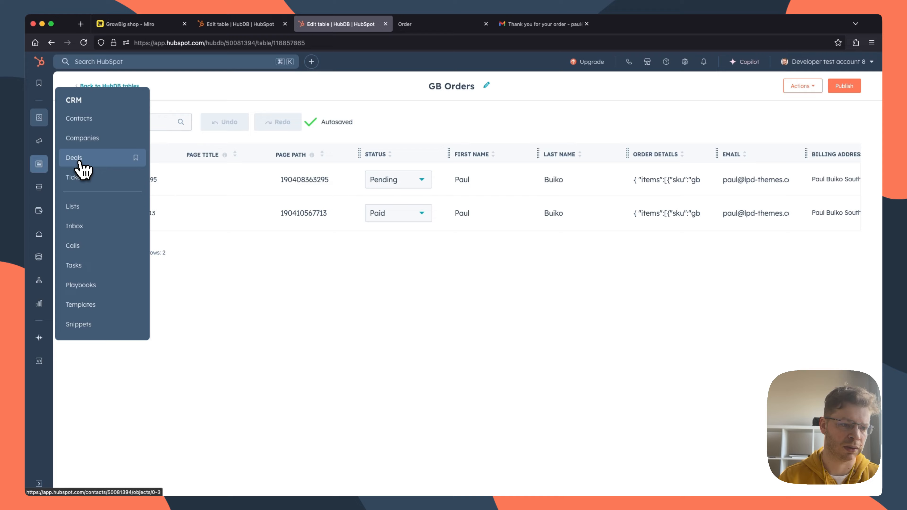
{"action": "left_click", "coordinate": [79, 163]}
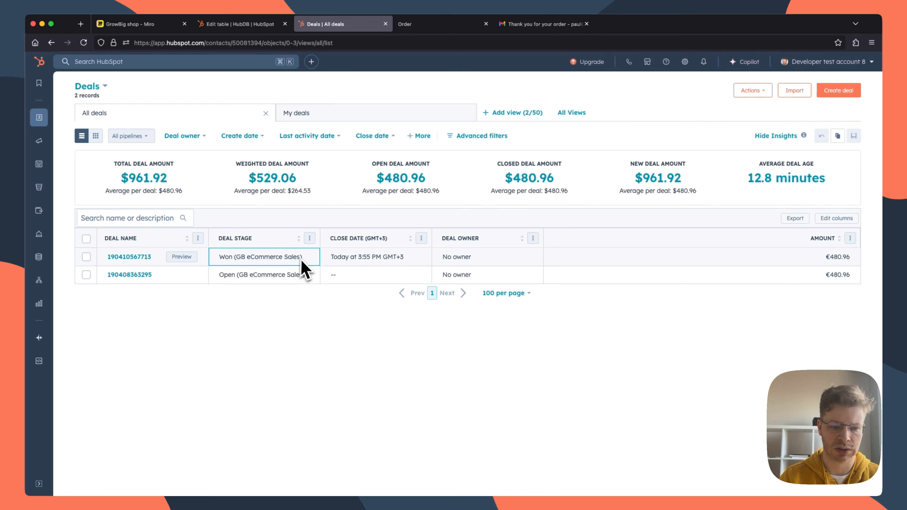
{"action": "left_click", "coordinate": [110, 259]}
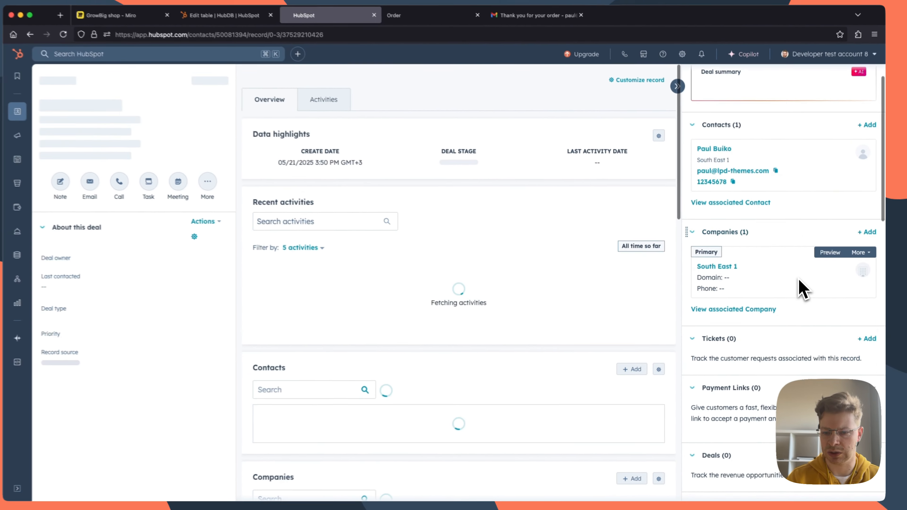
Step: Examine the deal's associated records down to its invoice and the invoice's payment status
{"action": "scroll", "coordinate": [848, 287], "scroll_direction": "down", "scroll_amount": 4}
{"action": "scroll", "coordinate": [798, 289], "scroll_direction": "down", "scroll_amount": 6}
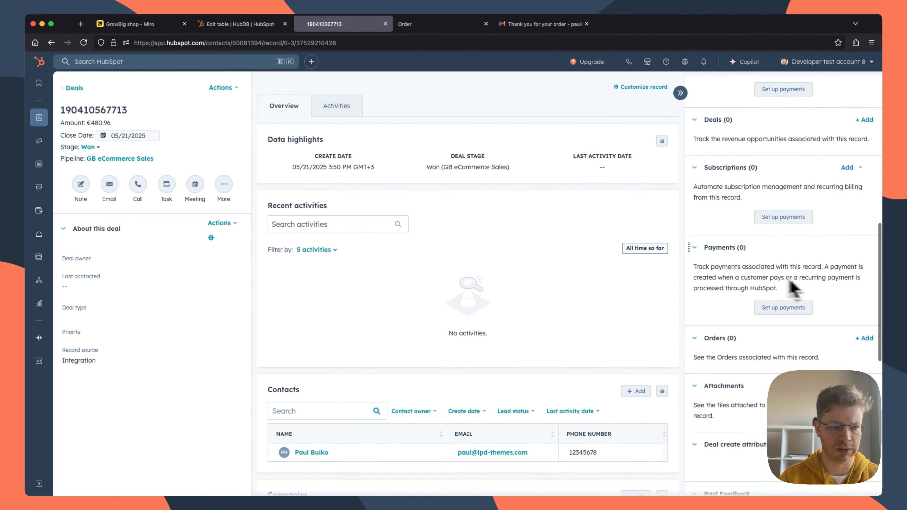
{"action": "scroll", "coordinate": [772, 267], "scroll_direction": "down", "scroll_amount": 10}
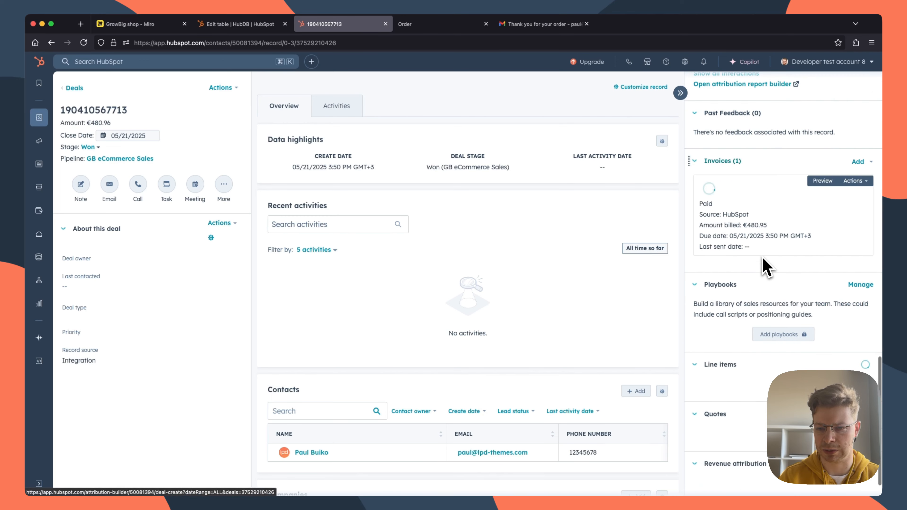
{"action": "scroll", "coordinate": [768, 275], "scroll_direction": "up", "scroll_amount": 4}
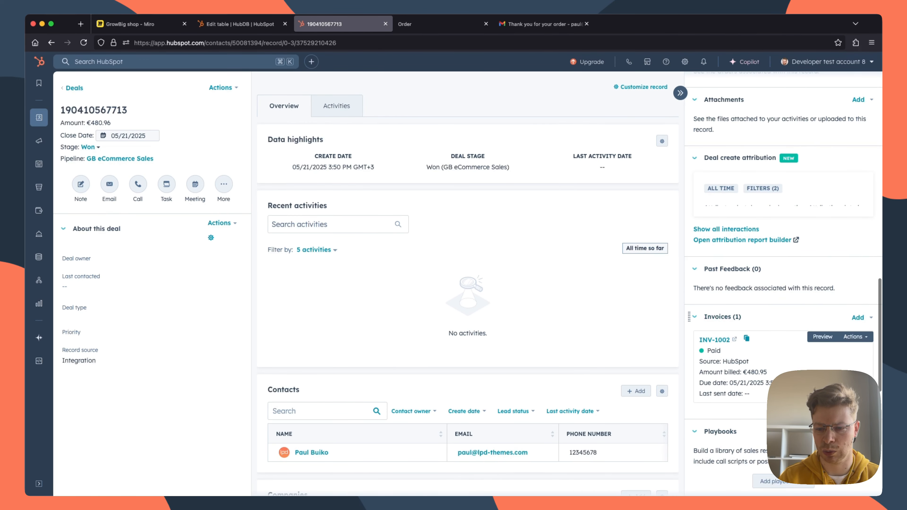
{"action": "mouse_move", "coordinate": [842, 337]}
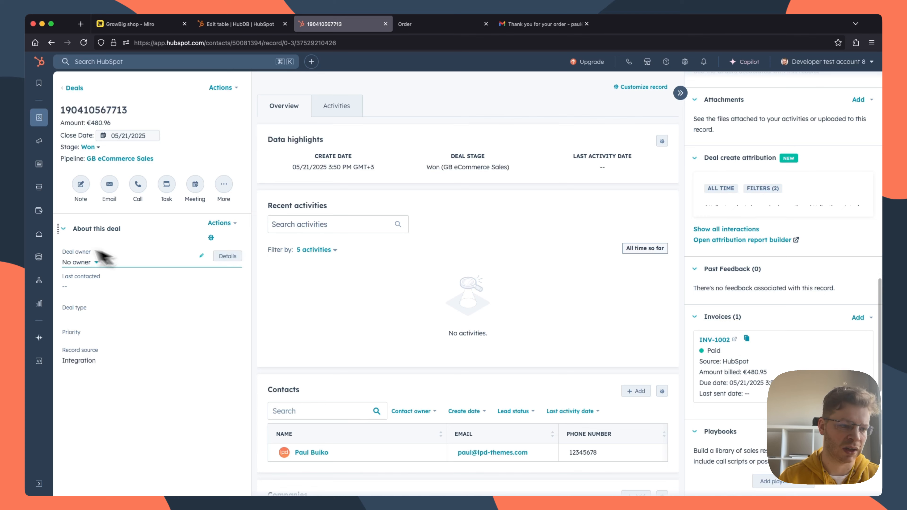
Step: Open the commerce invoices list and switch to the Miro board to review the remaining Step 4 payment tasks
{"action": "mouse_move", "coordinate": [39, 211]}
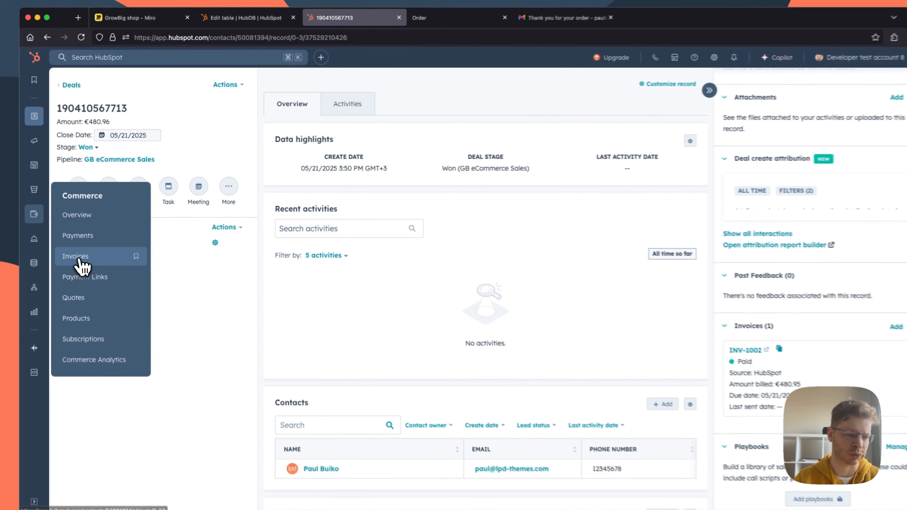
{"action": "left_click", "coordinate": [79, 251]}
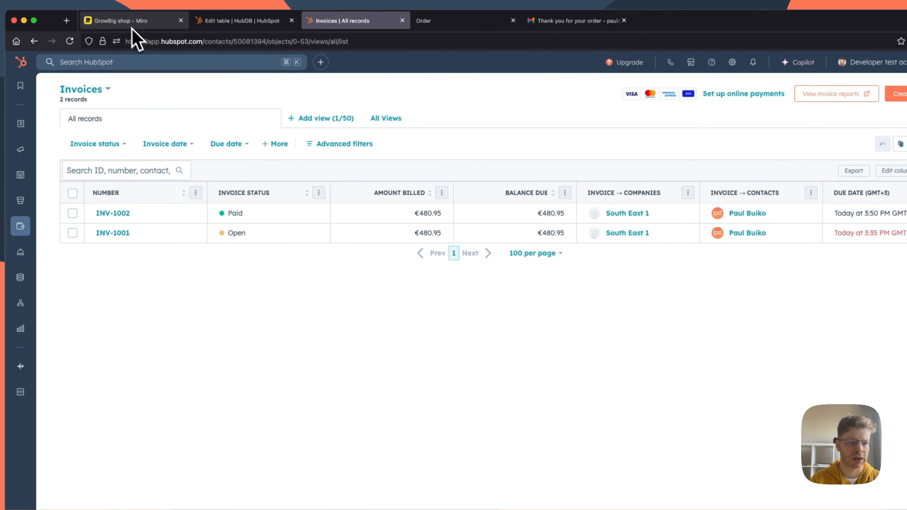
{"action": "left_click", "coordinate": [131, 25]}
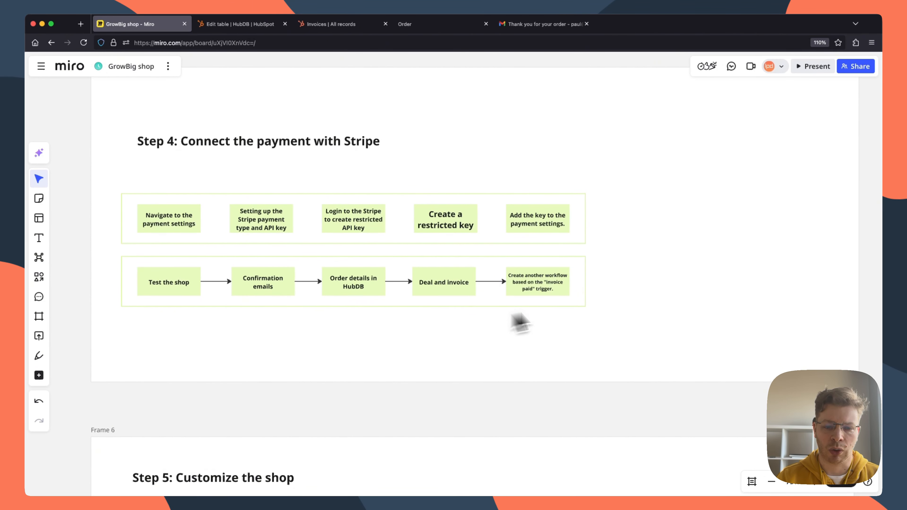
{"action": "scroll", "coordinate": [400, 275], "scroll_direction": "down", "scroll_amount": 1}
{"action": "mouse_move", "coordinate": [335, 27]}
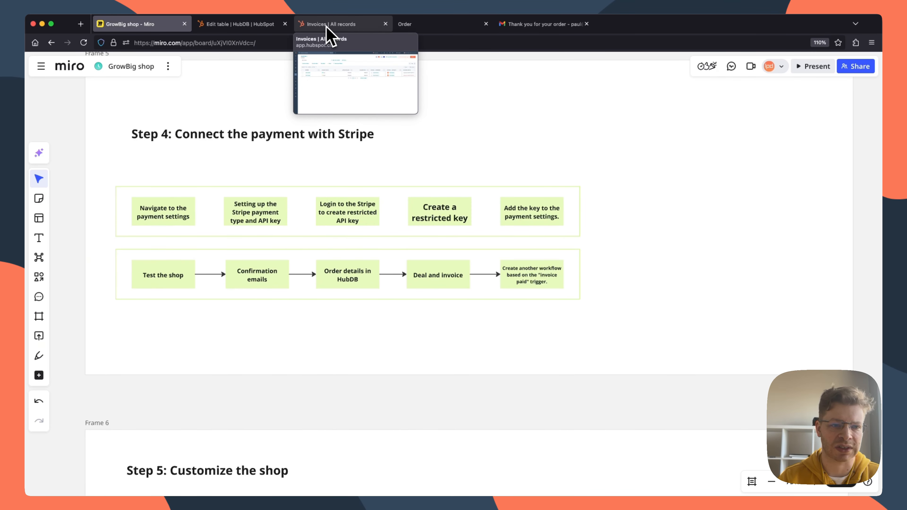
Step: Switch back to HubSpot and view the list of all automation workflows
{"action": "left_click", "coordinate": [328, 29]}
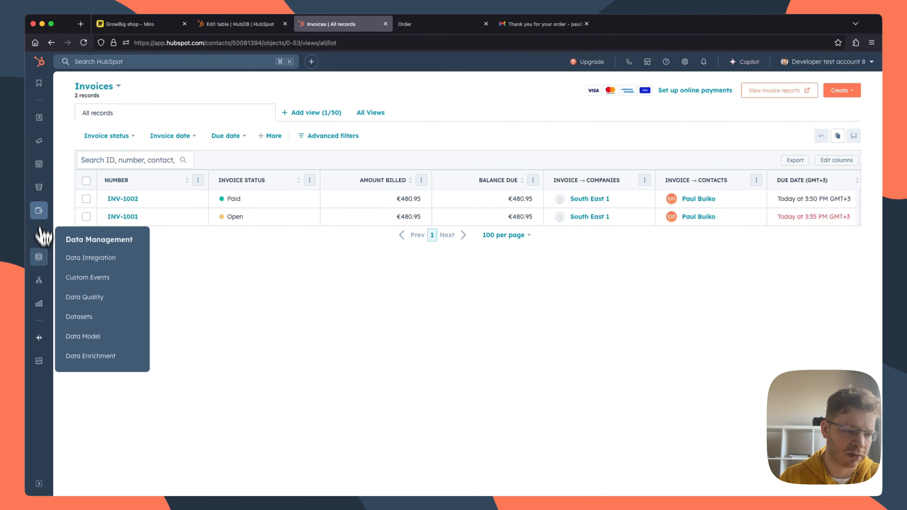
{"action": "mouse_move", "coordinate": [39, 281]}
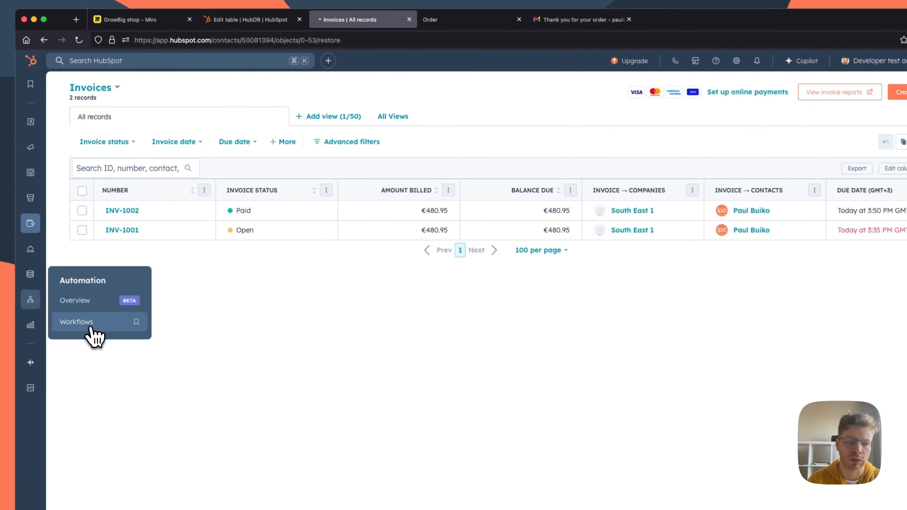
{"action": "left_click", "coordinate": [90, 327]}
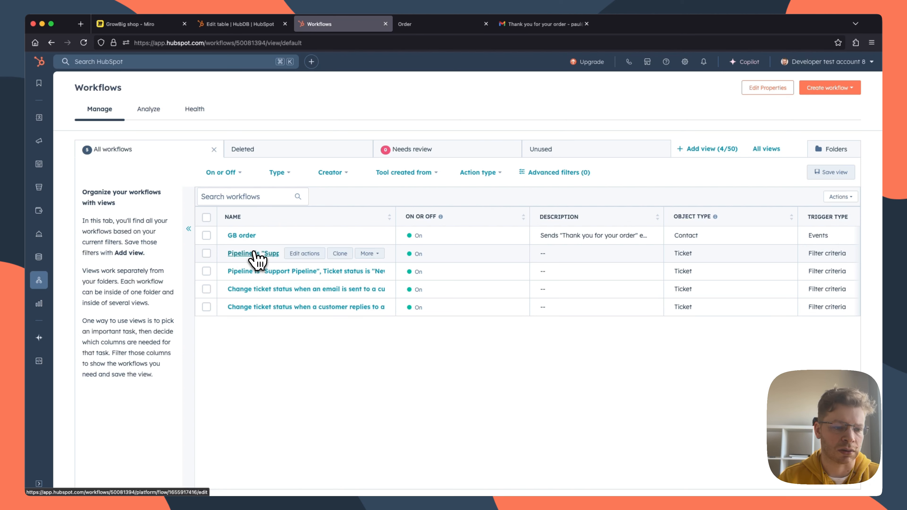
{"action": "scroll", "coordinate": [254, 256], "scroll_direction": "right", "scroll_amount": 1}
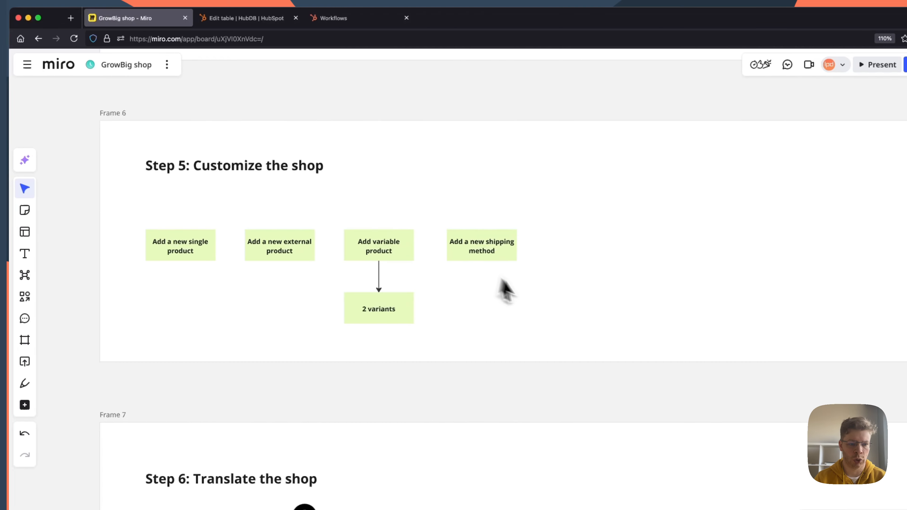
Step: Review the Step 5 shop customization tasks on the Miro board
{"action": "scroll", "coordinate": [503, 290], "scroll_direction": "up", "scroll_amount": 2}
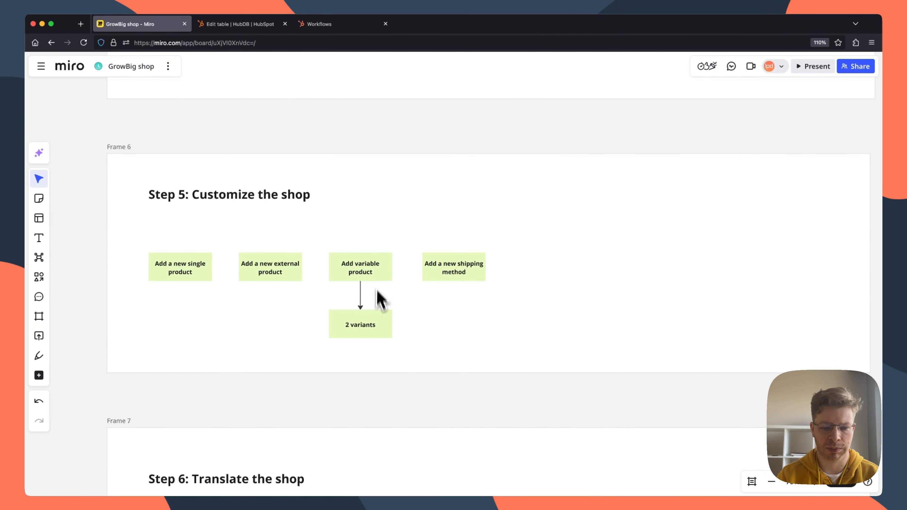
{"action": "scroll", "coordinate": [396, 222], "scroll_direction": "down", "scroll_amount": 1}
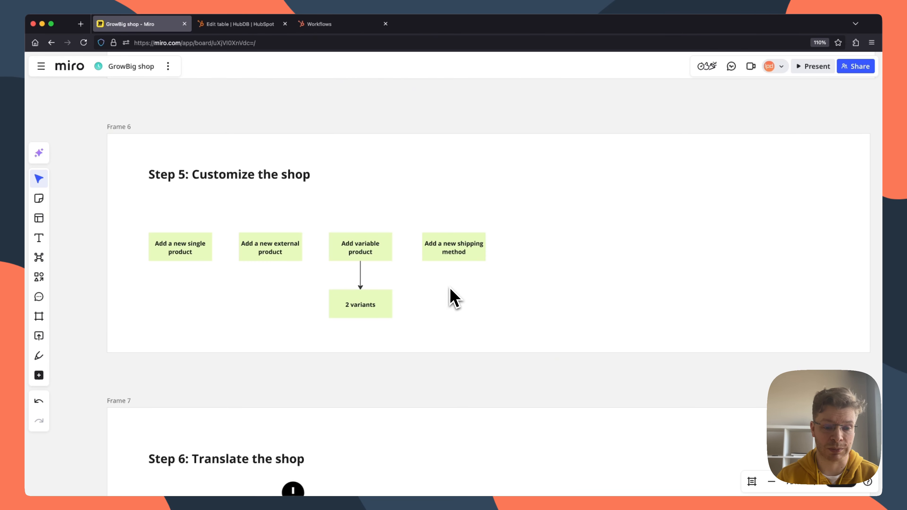
{"action": "scroll", "coordinate": [455, 299], "scroll_direction": "down", "scroll_amount": 1}
{"action": "scroll", "coordinate": [455, 299], "scroll_direction": "up", "scroll_amount": 2}
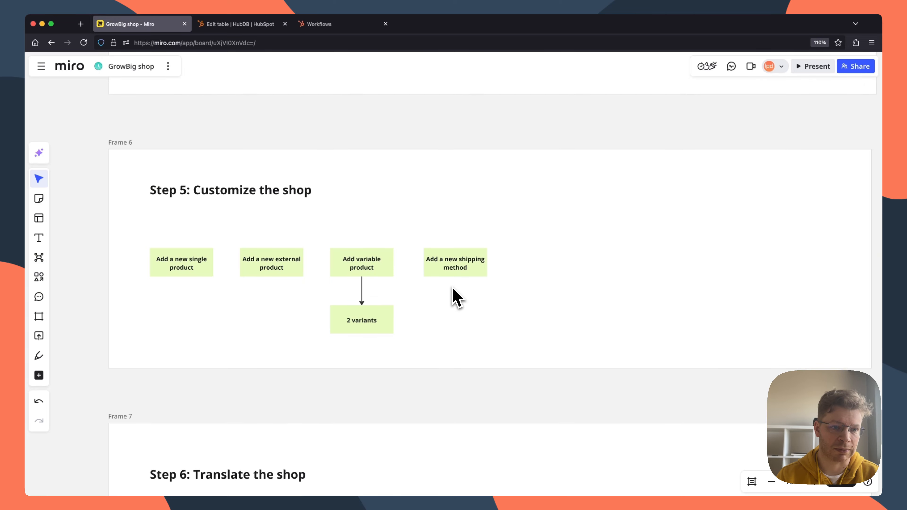
Step: Switch to HubSpot, return to the list of HubDB tables and open the GB Products table
{"action": "left_click", "coordinate": [236, 24]}
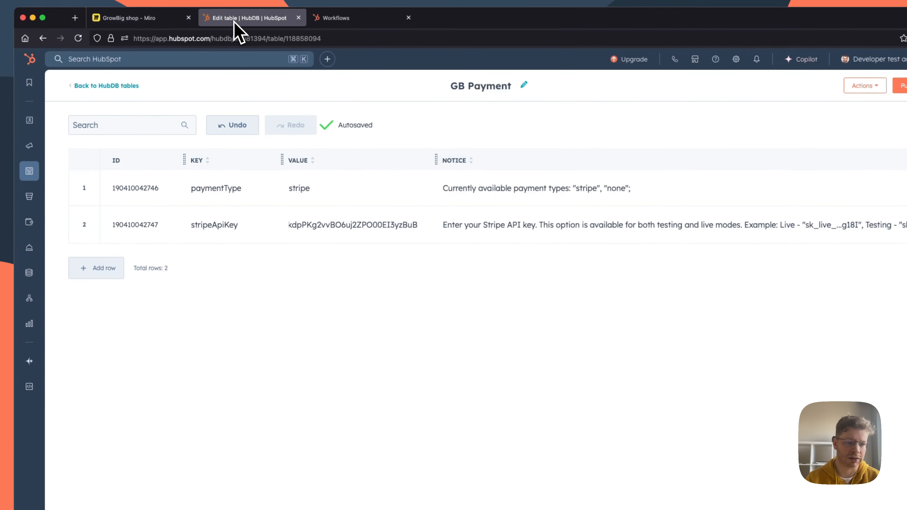
{"action": "left_click", "coordinate": [109, 85]}
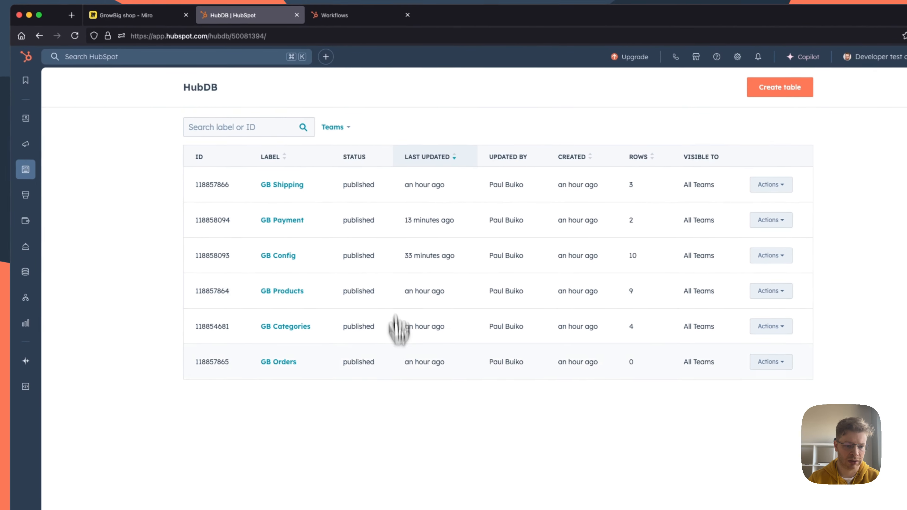
{"action": "left_click", "coordinate": [268, 286]}
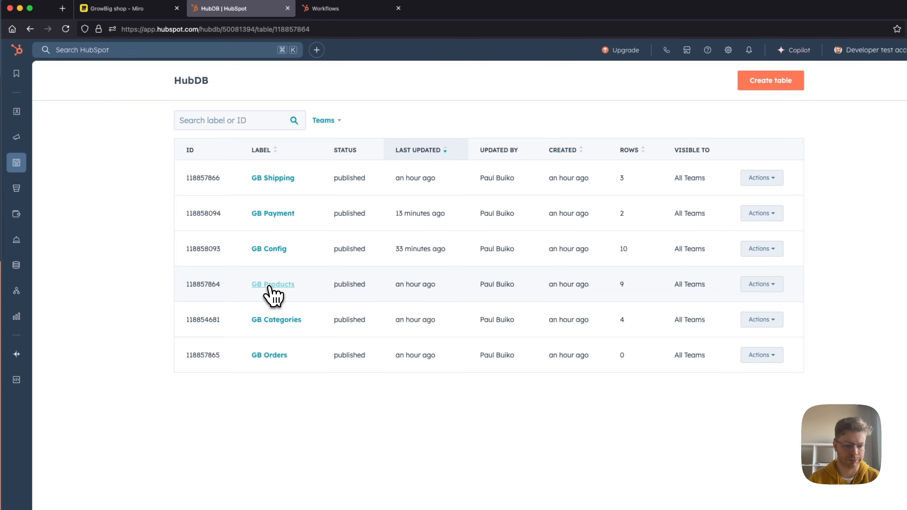
{"action": "scroll", "coordinate": [270, 293], "scroll_direction": "down", "scroll_amount": 1}
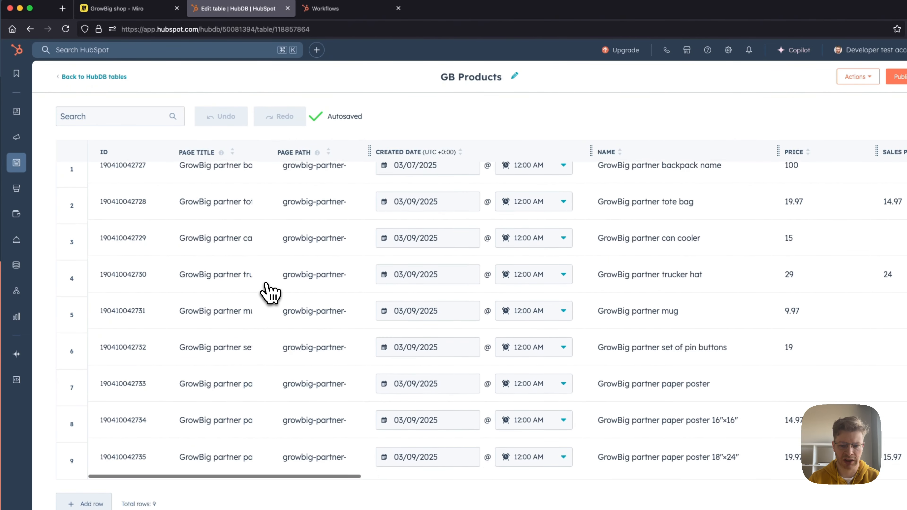
{"action": "scroll", "coordinate": [270, 292], "scroll_direction": "right", "scroll_amount": 12}
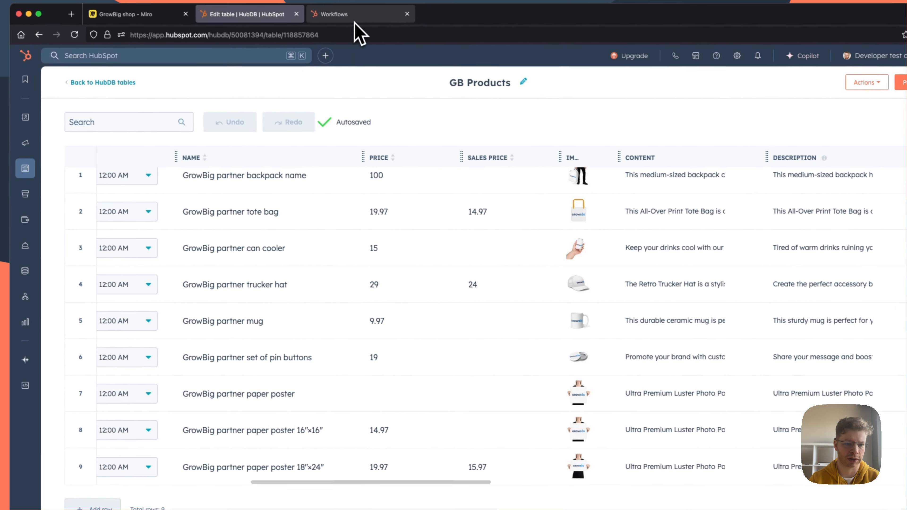
Step: Open the published Shop page from the website pages and examine its product listing
{"action": "left_click", "coordinate": [349, 11]}
{"action": "mouse_move", "coordinate": [15, 143]}
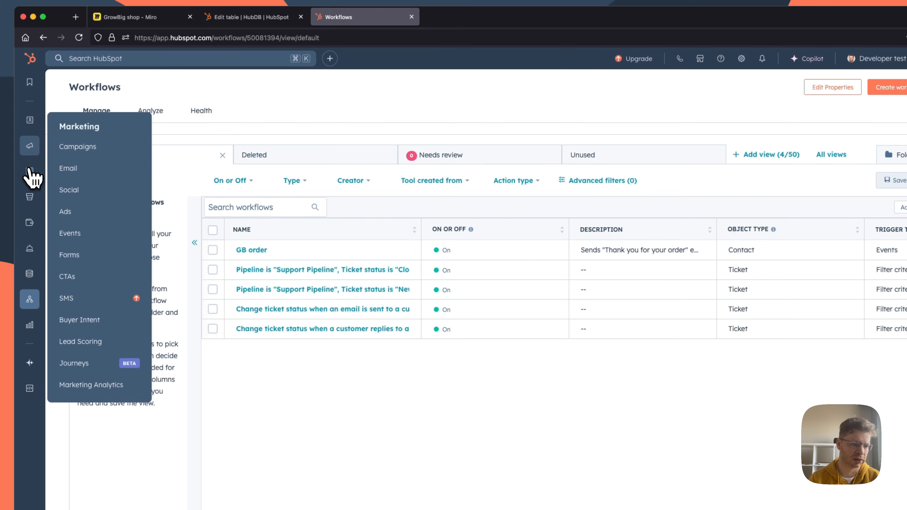
{"action": "mouse_move", "coordinate": [30, 171]}
{"action": "left_click", "coordinate": [75, 175]}
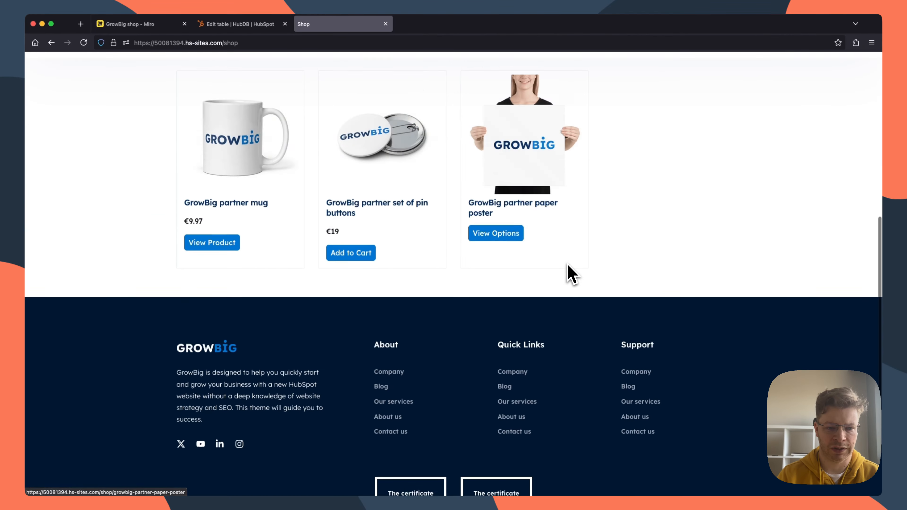
{"action": "scroll", "coordinate": [572, 275], "scroll_direction": "up", "scroll_amount": 5}
Step: Return to the GB Products table and examine its columns through SKU, inventory, product type and variants
{"action": "left_click", "coordinate": [229, 25]}
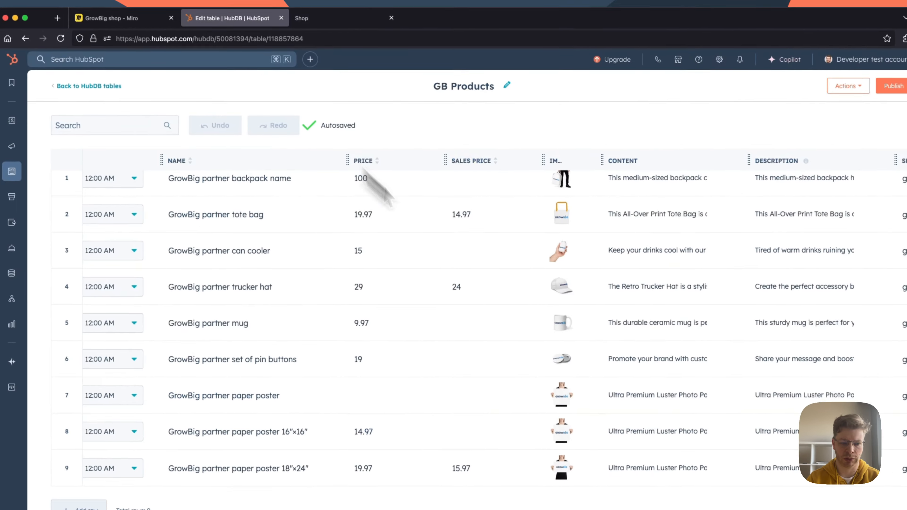
{"action": "scroll", "coordinate": [534, 402], "scroll_direction": "right", "scroll_amount": 15}
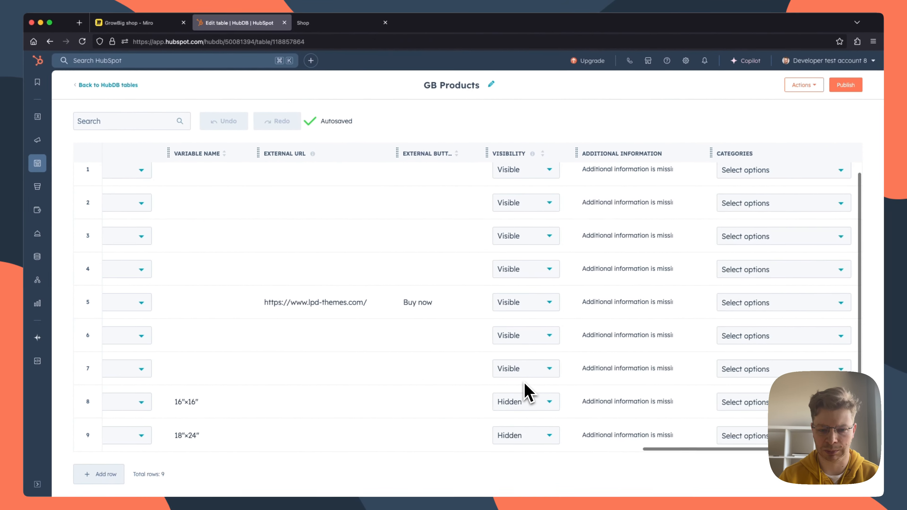
{"action": "scroll", "coordinate": [524, 390], "scroll_direction": "left", "scroll_amount": 15}
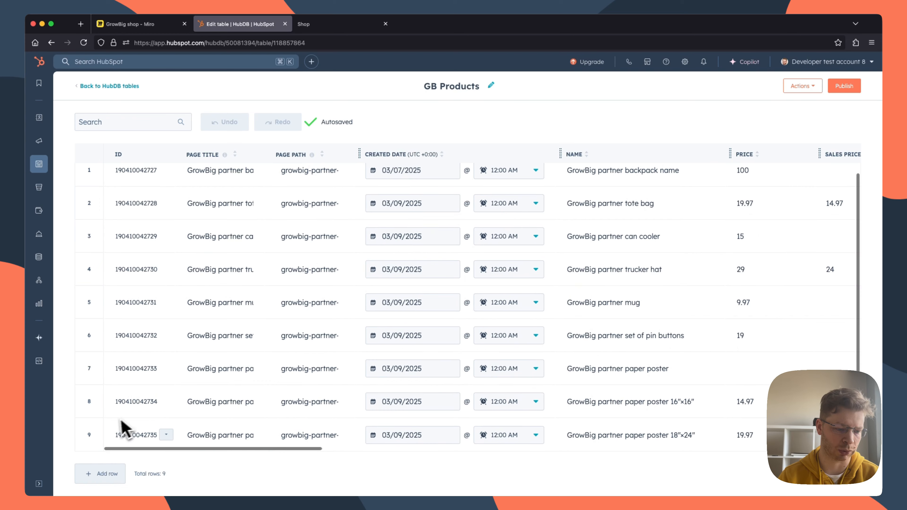
Step: Add a row to GB Products with the page title "Single product" and the page path "single-product"
{"action": "left_click", "coordinate": [103, 474]}
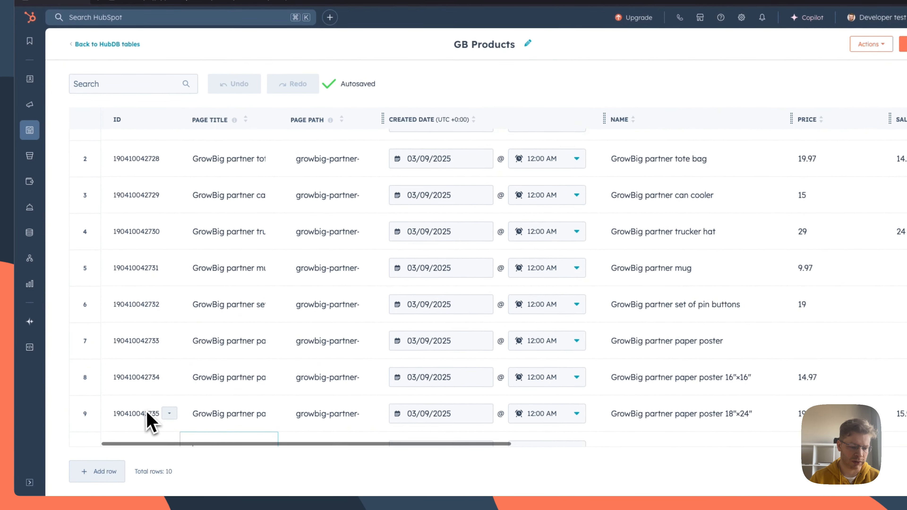
{"action": "left_click", "coordinate": [237, 436]}
{"action": "type", "text": "S"}
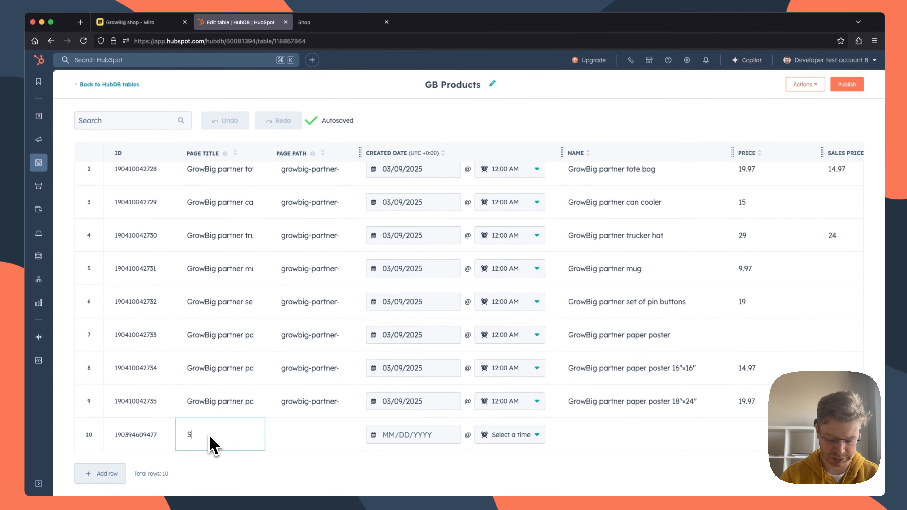
{"action": "type", "text": "ingle product"}
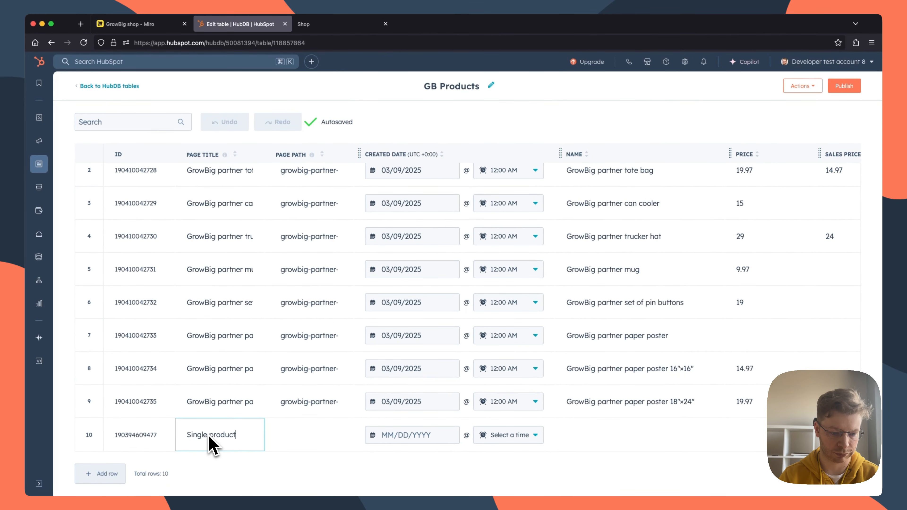
{"action": "left_click", "coordinate": [299, 436]}
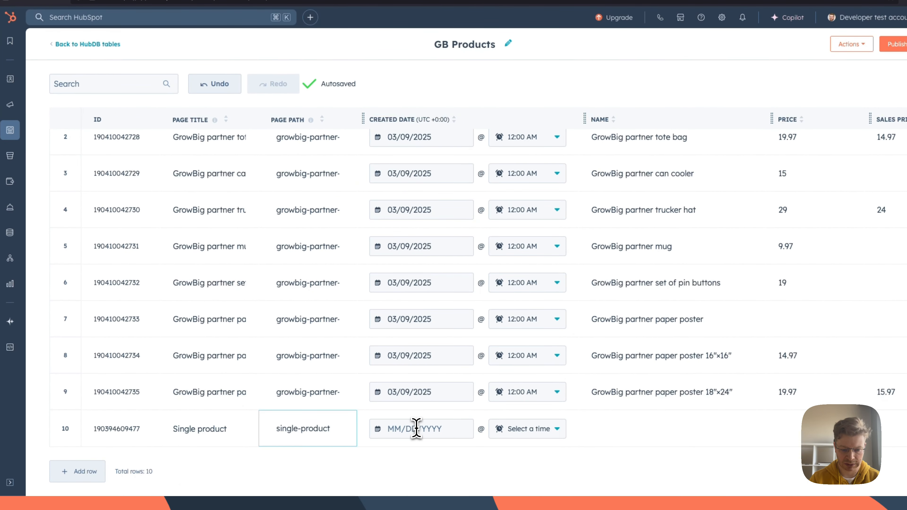
Step: Set the new row's created date to 05/21/2025 and its name to "Single product"
{"action": "left_click", "coordinate": [416, 429]}
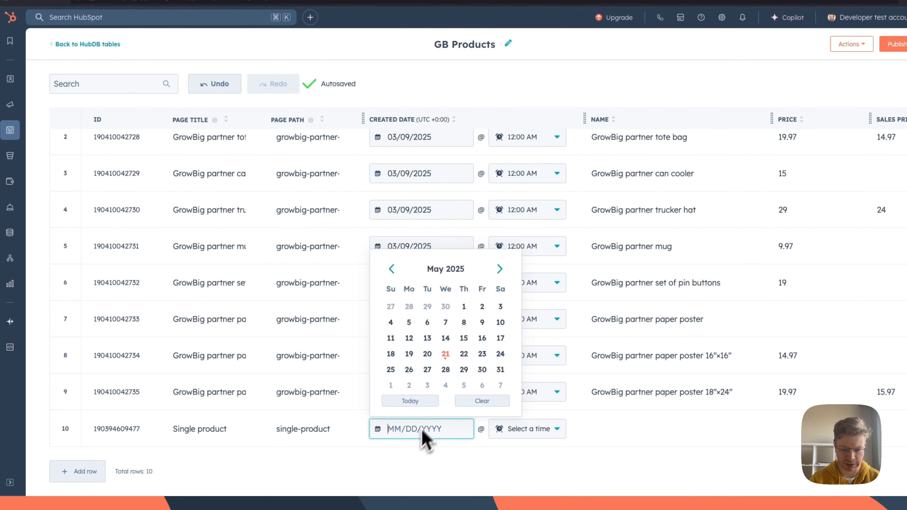
{"action": "left_click", "coordinate": [448, 353]}
{"action": "left_click", "coordinate": [588, 432]}
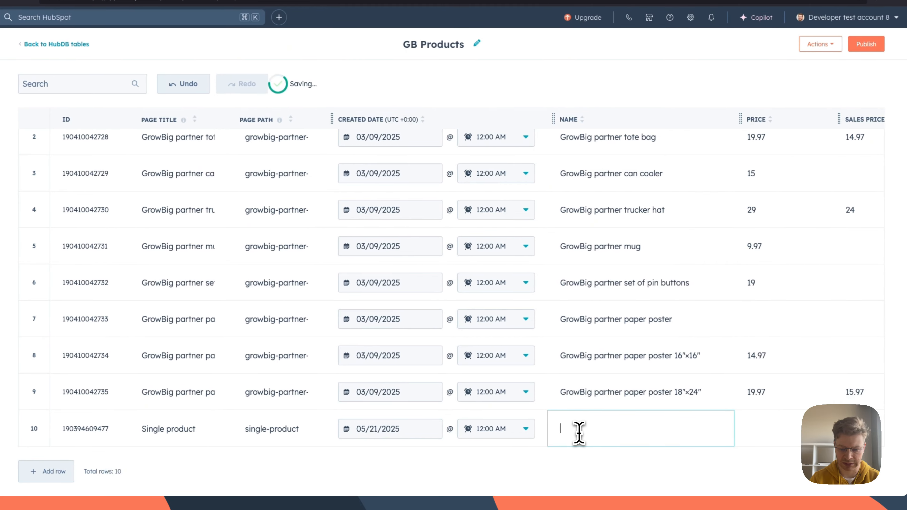
{"action": "type", "text": "Single product"}
Step: Set the new product's price to 19.99 and its sales price to 14.99
{"action": "scroll", "coordinate": [627, 448], "scroll_direction": "right", "scroll_amount": 3}
{"action": "scroll", "coordinate": [607, 447], "scroll_direction": "right", "scroll_amount": 3}
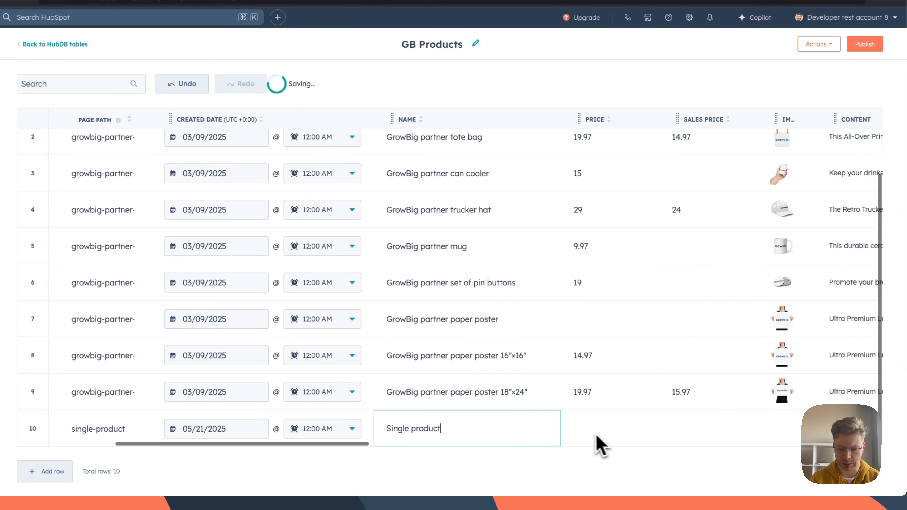
{"action": "left_click", "coordinate": [534, 430]}
{"action": "scroll", "coordinate": [568, 433], "scroll_direction": "down", "scroll_amount": 1}
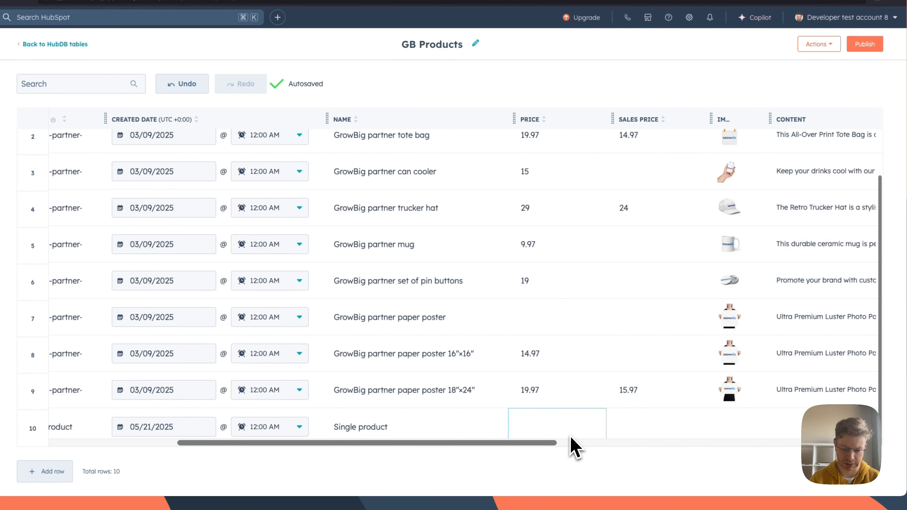
{"action": "type", "text": "19.99"}
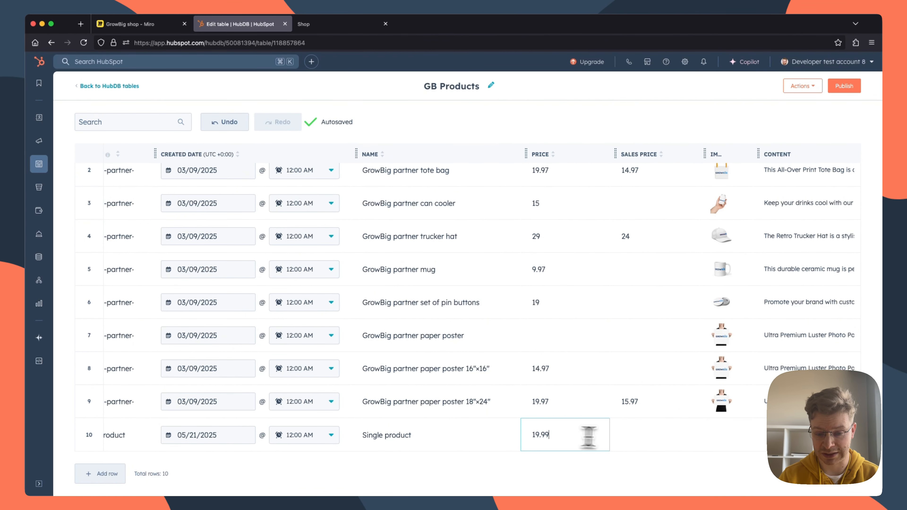
{"action": "left_click", "coordinate": [648, 435]}
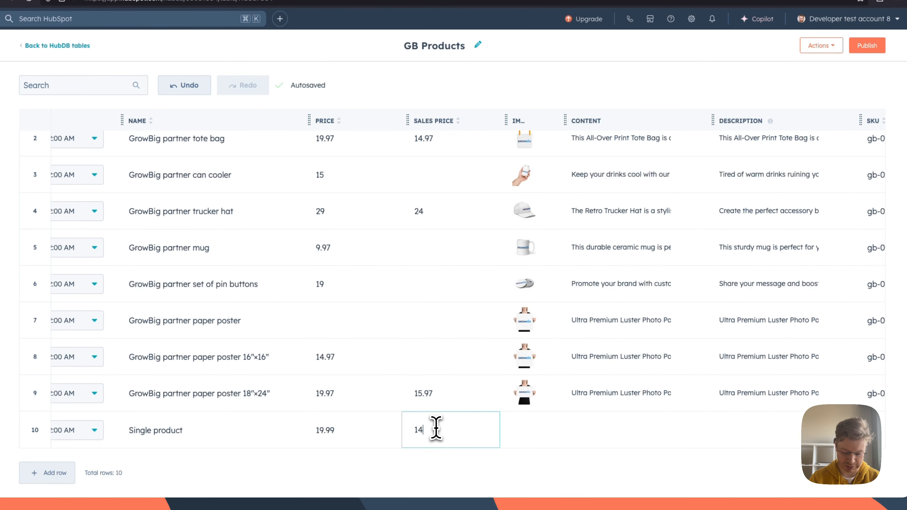
Step: Upload hoodie_01.png from the Desktop and save it as the new product's image
{"action": "left_click", "coordinate": [532, 433]}
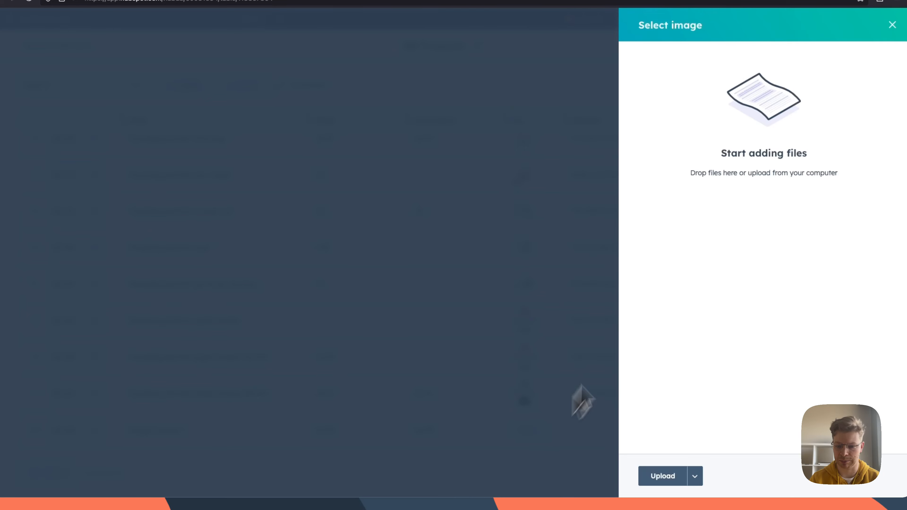
{"action": "left_click", "coordinate": [667, 484]}
{"action": "left_click", "coordinate": [445, 166]}
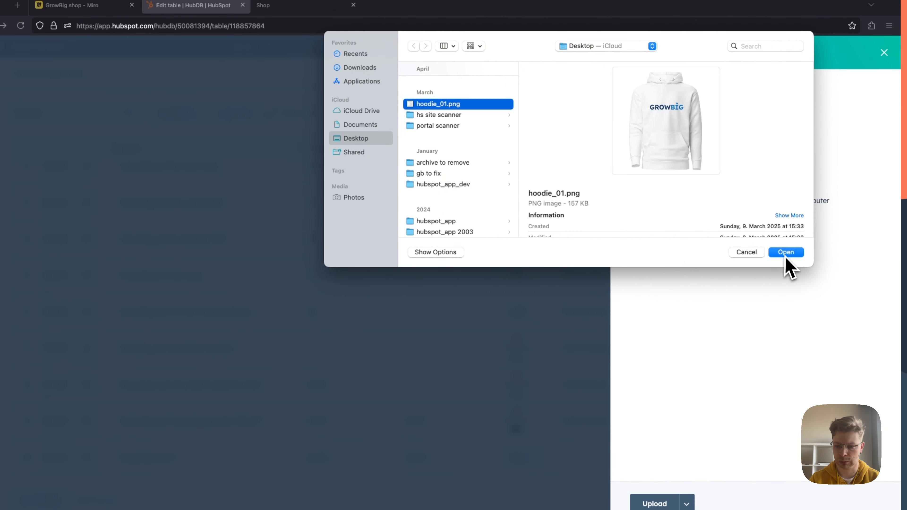
{"action": "left_click", "coordinate": [792, 231]}
{"action": "left_click", "coordinate": [666, 130]}
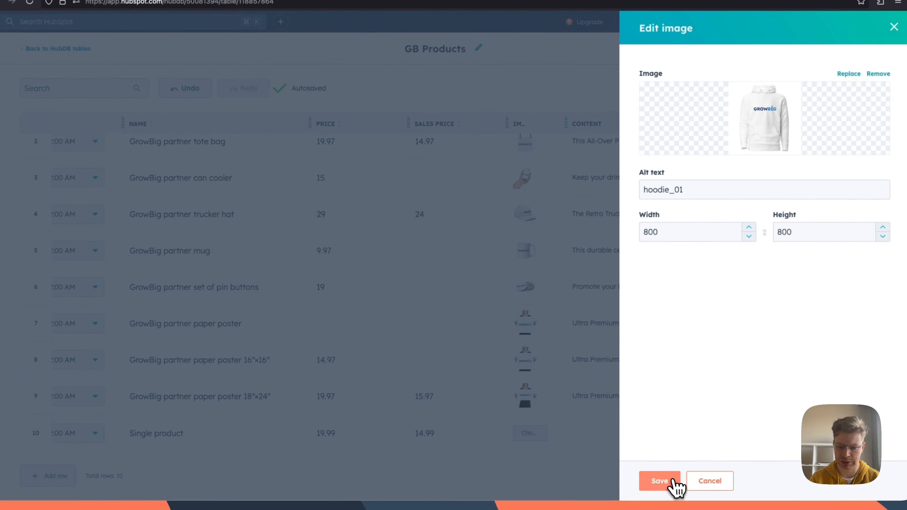
{"action": "left_click", "coordinate": [657, 492]}
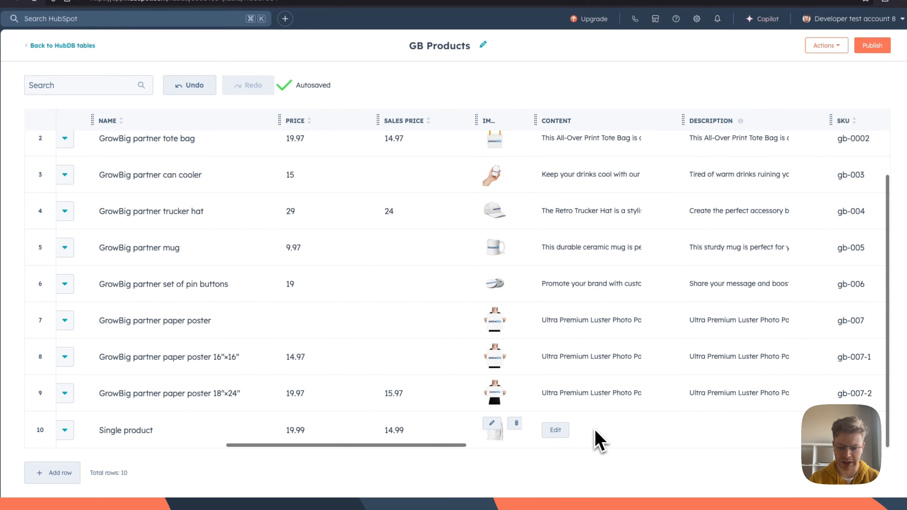
Step: Fill in the new product's content with "content" and its description with "description"
{"action": "left_click", "coordinate": [559, 434]}
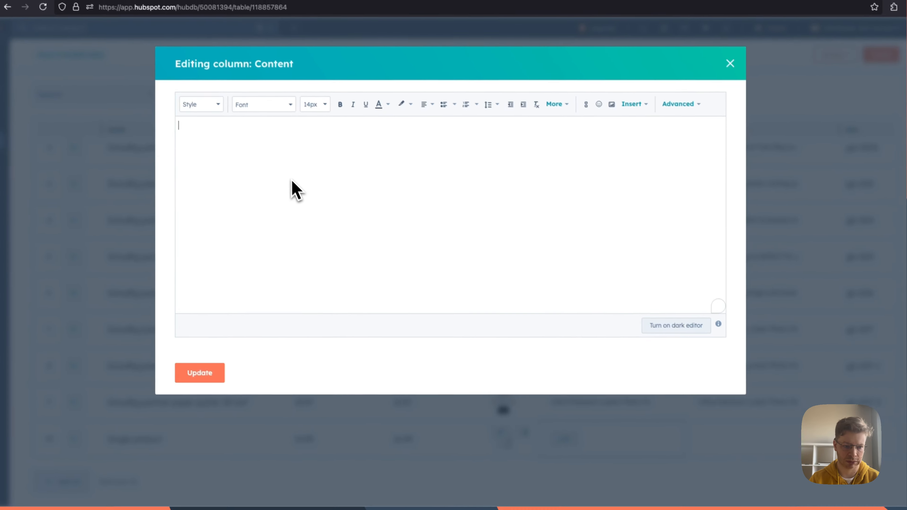
{"action": "type", "text": "content"}
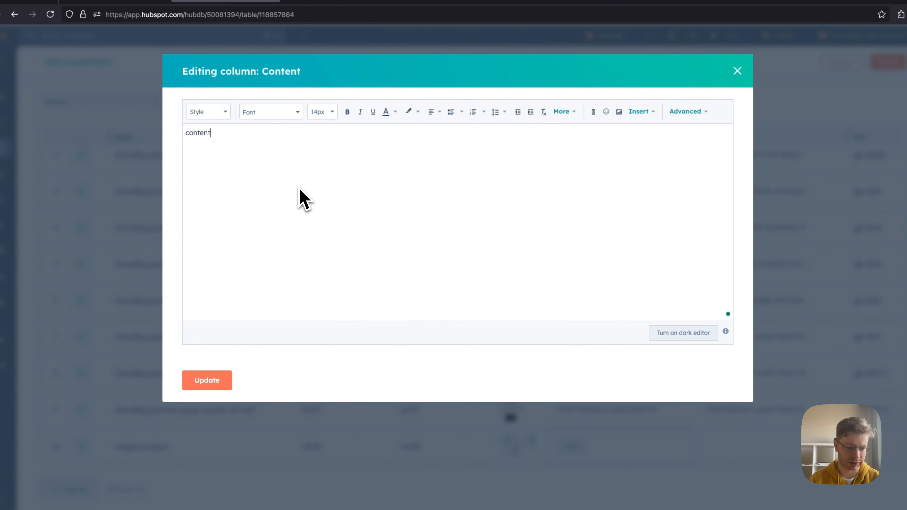
{"action": "left_click", "coordinate": [214, 382]}
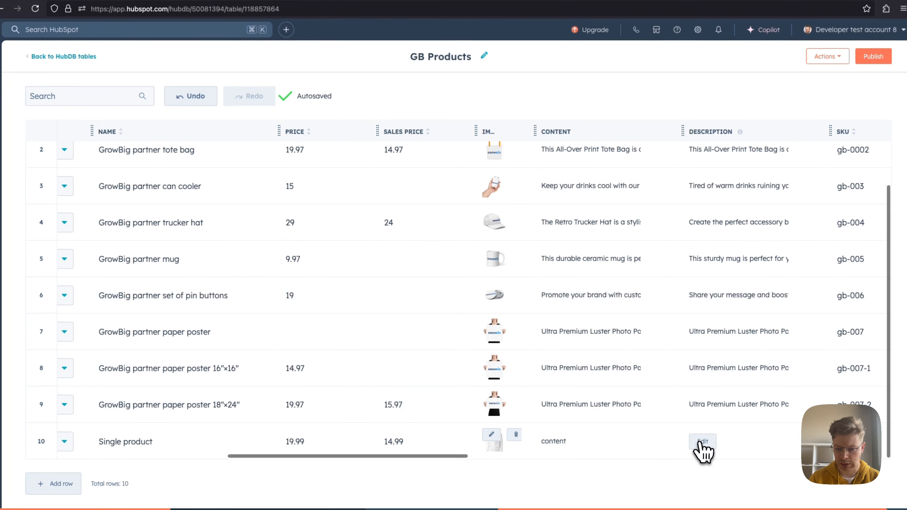
{"action": "left_click", "coordinate": [702, 441]}
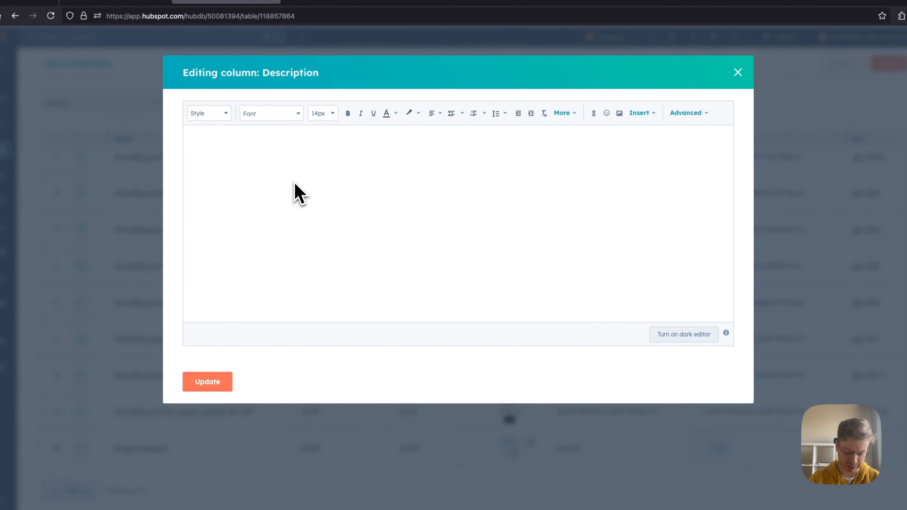
{"action": "type", "text": "description"}
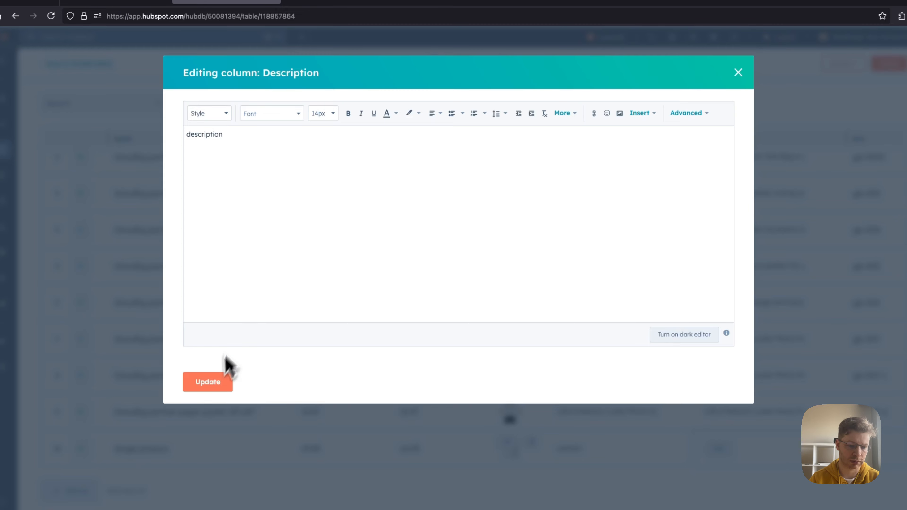
{"action": "left_click", "coordinate": [219, 383]}
Step: Set the new product's SKU to xyz-001 and its inventory to 10
{"action": "scroll", "coordinate": [635, 311], "scroll_direction": "right", "scroll_amount": 5}
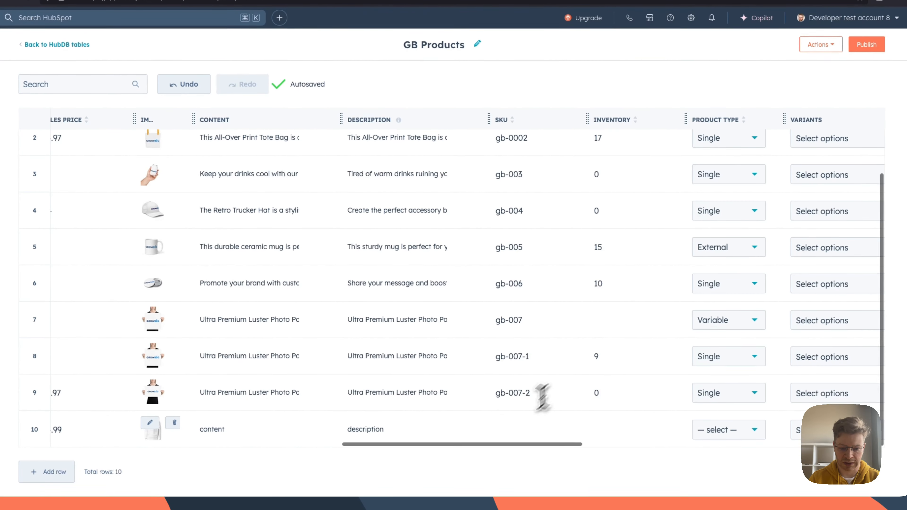
{"action": "left_click", "coordinate": [517, 428]}
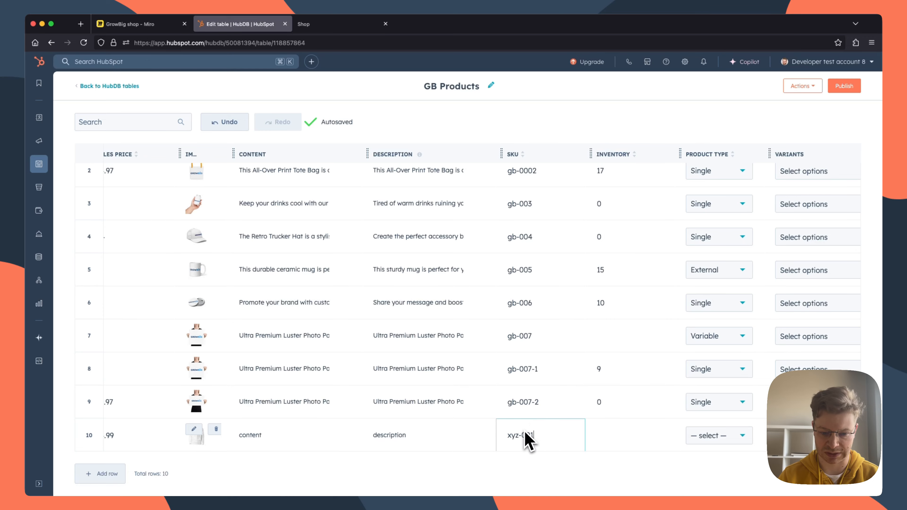
{"action": "left_click", "coordinate": [601, 432]}
{"action": "type", "text": "1"}
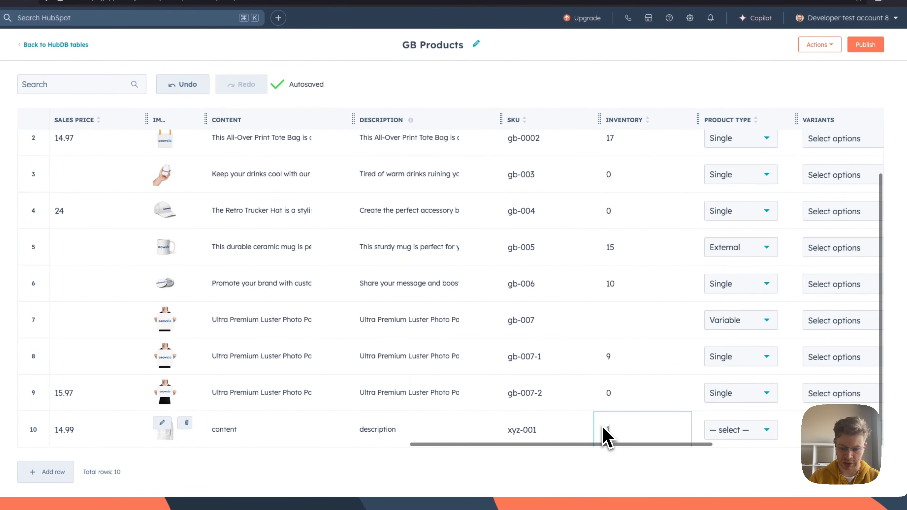
{"action": "type", "text": "0"}
Step: Set the product type of the "Single product" row to Single
{"action": "scroll", "coordinate": [612, 314], "scroll_direction": "right", "scroll_amount": 5}
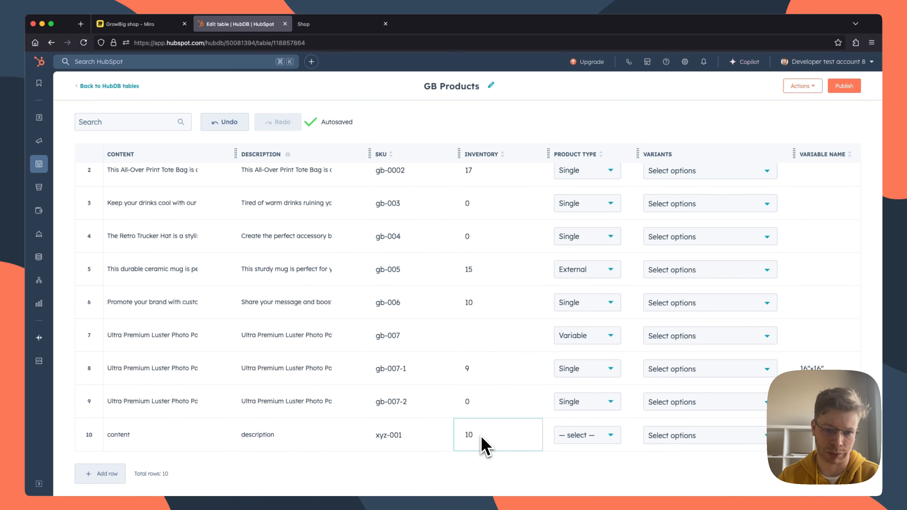
{"action": "scroll", "coordinate": [492, 447], "scroll_direction": "right", "scroll_amount": 4}
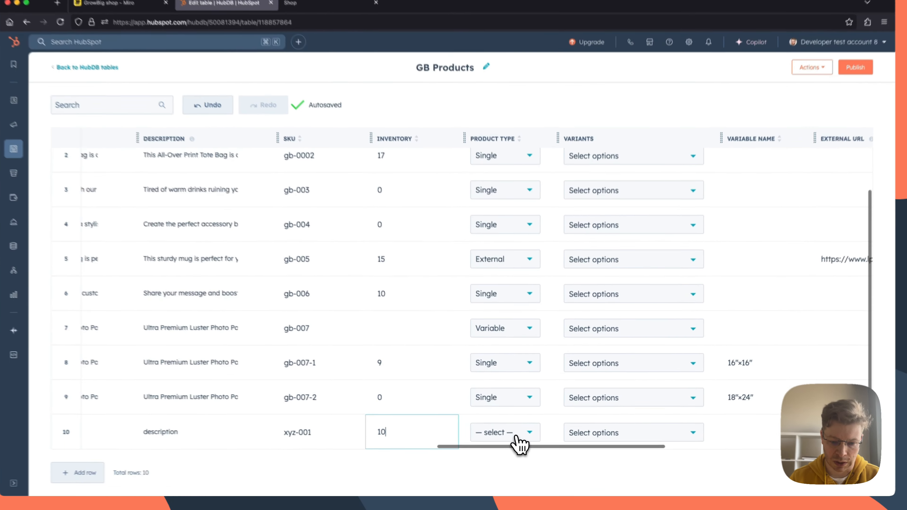
{"action": "left_click", "coordinate": [516, 437]}
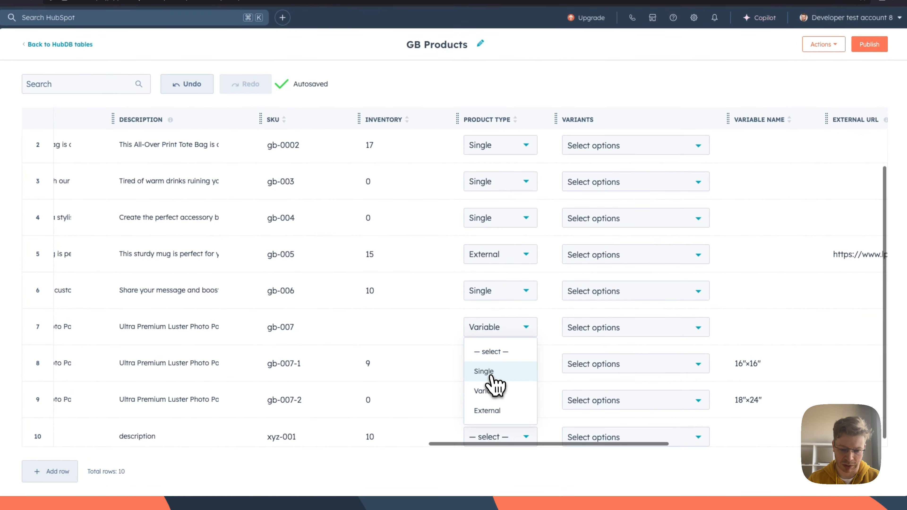
{"action": "left_click", "coordinate": [498, 380]}
Step: Set the visibility of the "Single product" row to Visible
{"action": "scroll", "coordinate": [589, 390], "scroll_direction": "right", "scroll_amount": 5}
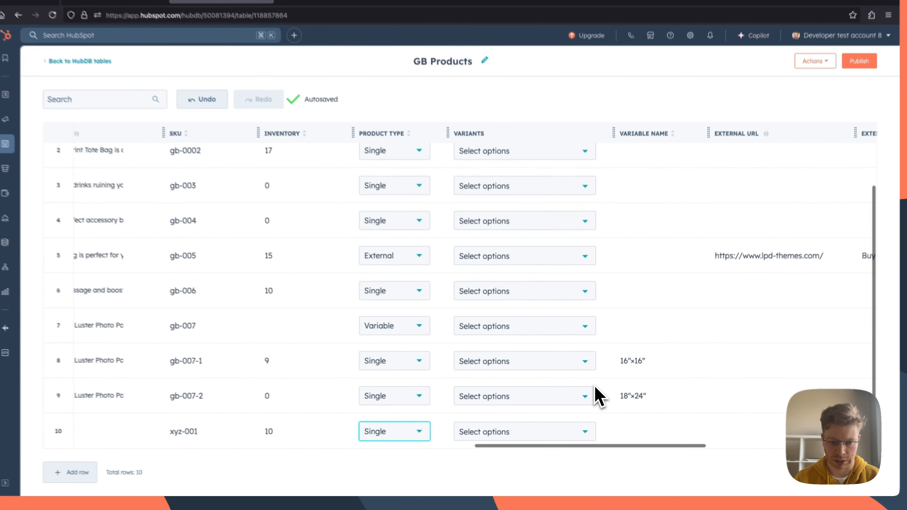
{"action": "scroll", "coordinate": [596, 402], "scroll_direction": "right", "scroll_amount": 4}
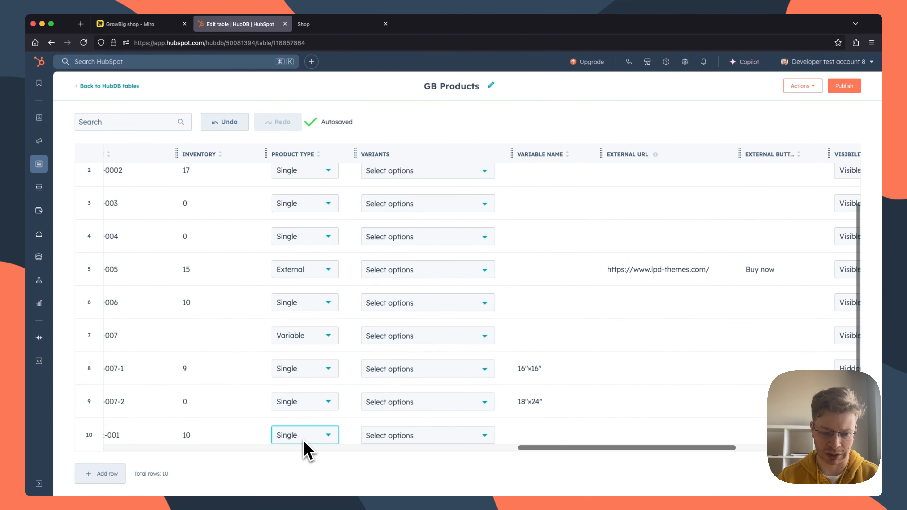
{"action": "scroll", "coordinate": [304, 443], "scroll_direction": "right", "scroll_amount": 5}
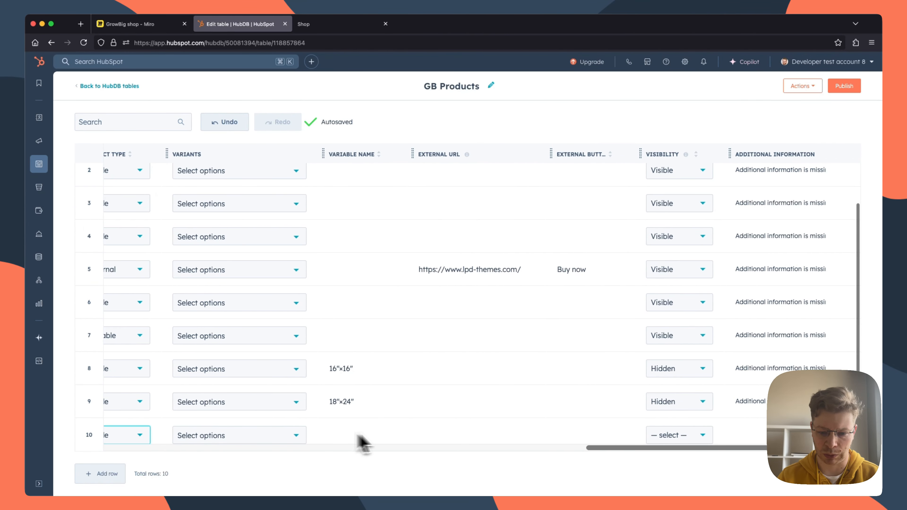
{"action": "scroll", "coordinate": [357, 435], "scroll_direction": "right", "scroll_amount": 1}
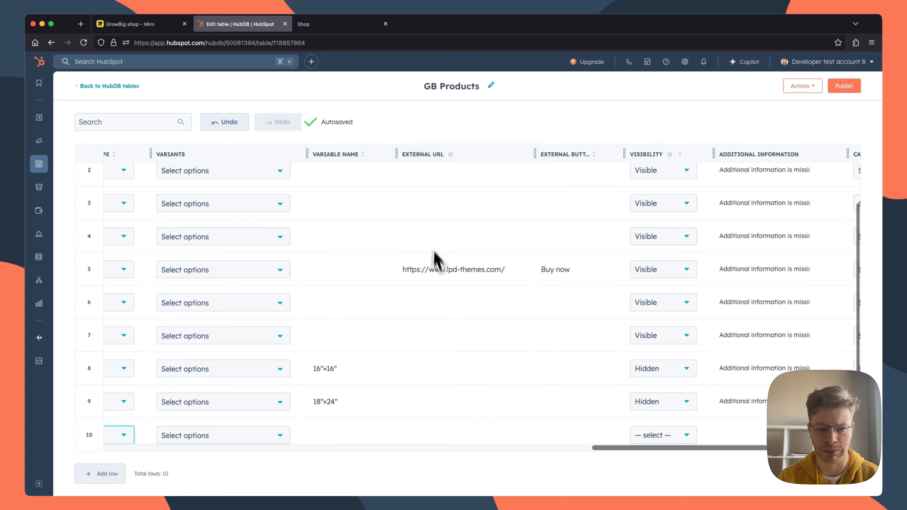
{"action": "scroll", "coordinate": [550, 368], "scroll_direction": "right", "scroll_amount": 5}
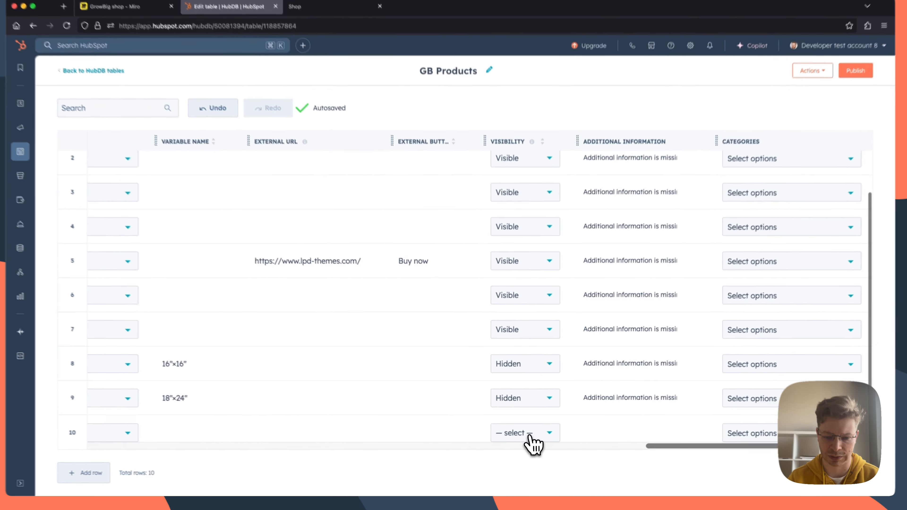
{"action": "left_click", "coordinate": [534, 436]}
{"action": "left_click", "coordinate": [520, 383]}
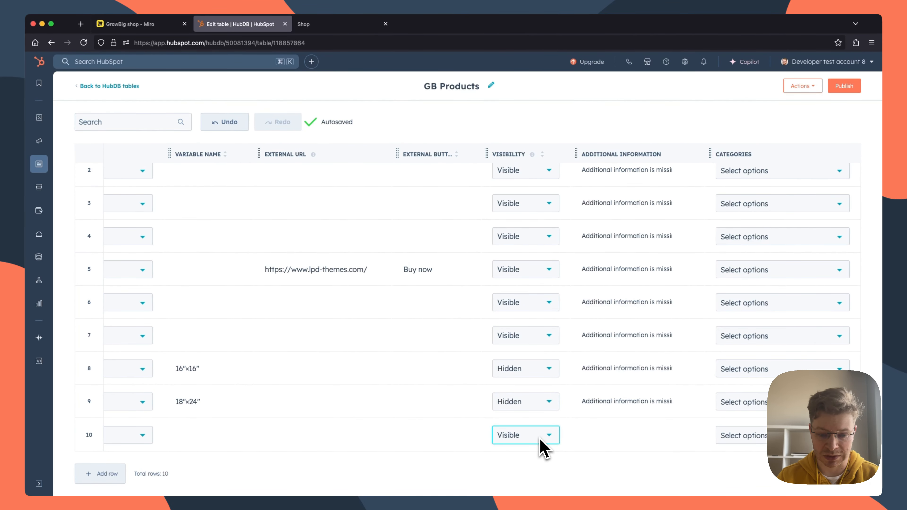
{"action": "scroll", "coordinate": [542, 458], "scroll_direction": "left", "scroll_amount": 1}
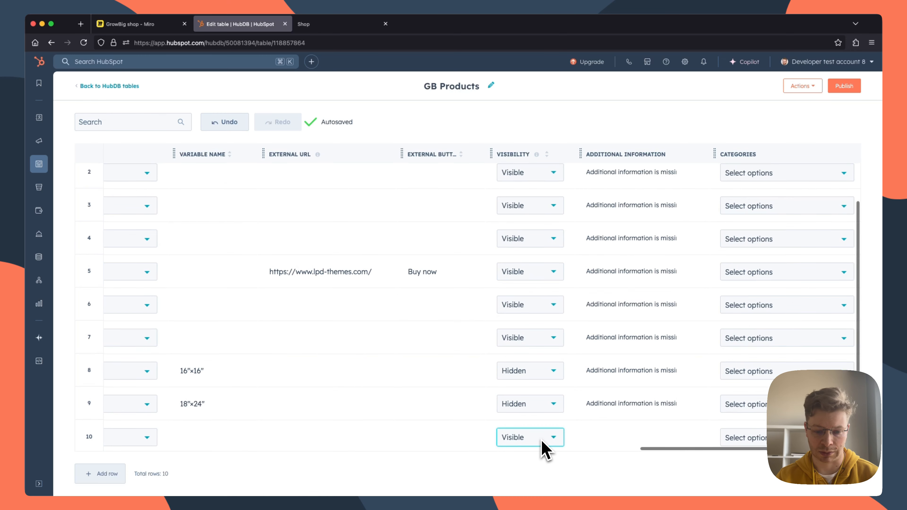
{"action": "scroll", "coordinate": [543, 443], "scroll_direction": "right", "scroll_amount": 1}
{"action": "scroll", "coordinate": [550, 452], "scroll_direction": "down", "scroll_amount": 1}
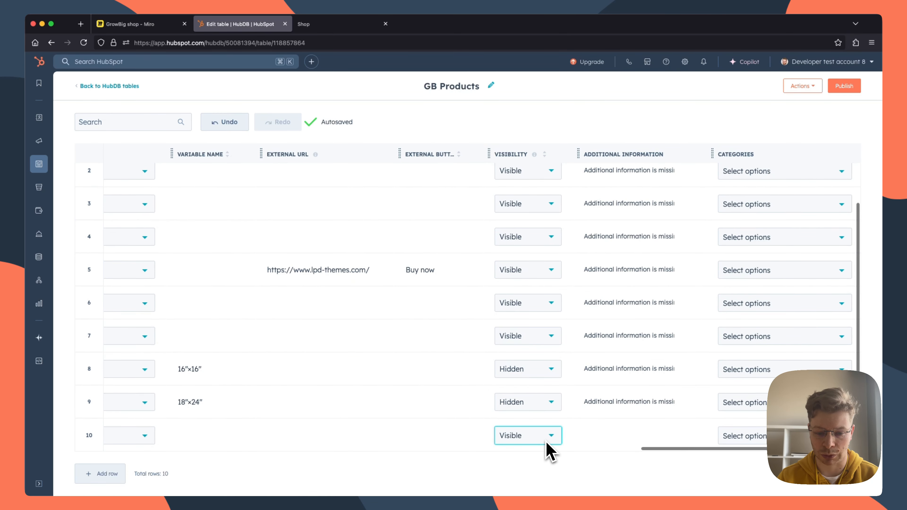
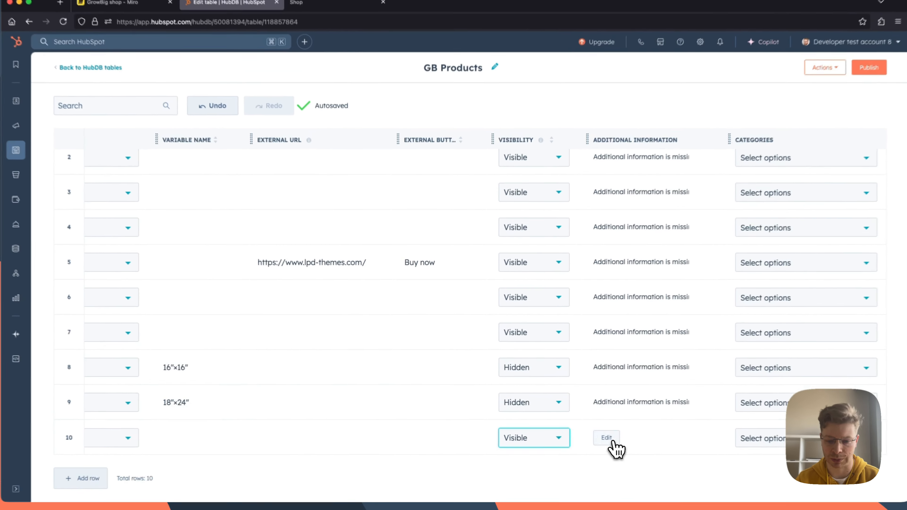
Step: Fill in the additional information of the "Single product" row with "additional info"
{"action": "left_click", "coordinate": [593, 436]}
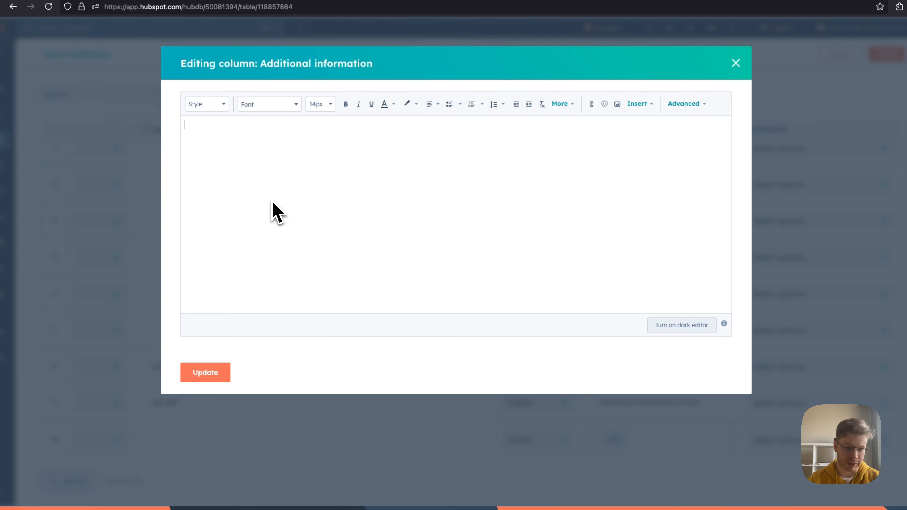
{"action": "type", "text": "additional info"}
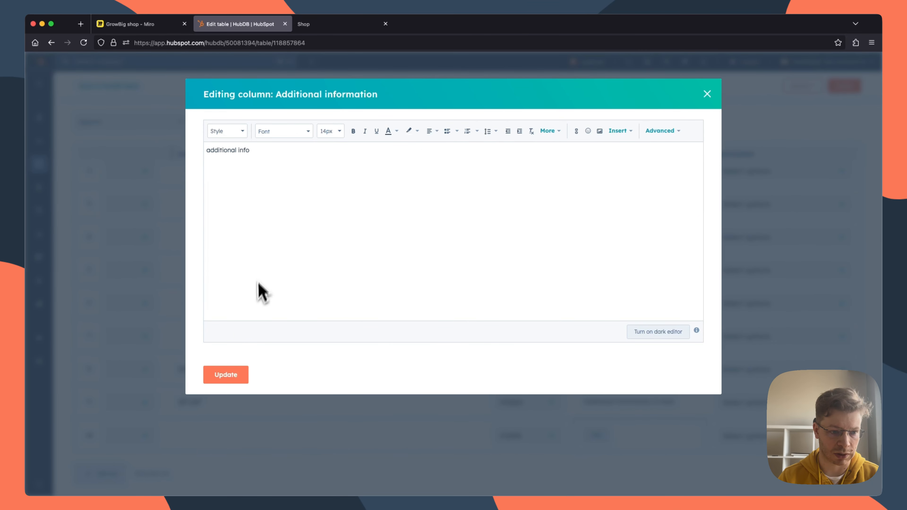
{"action": "left_click", "coordinate": [229, 375]}
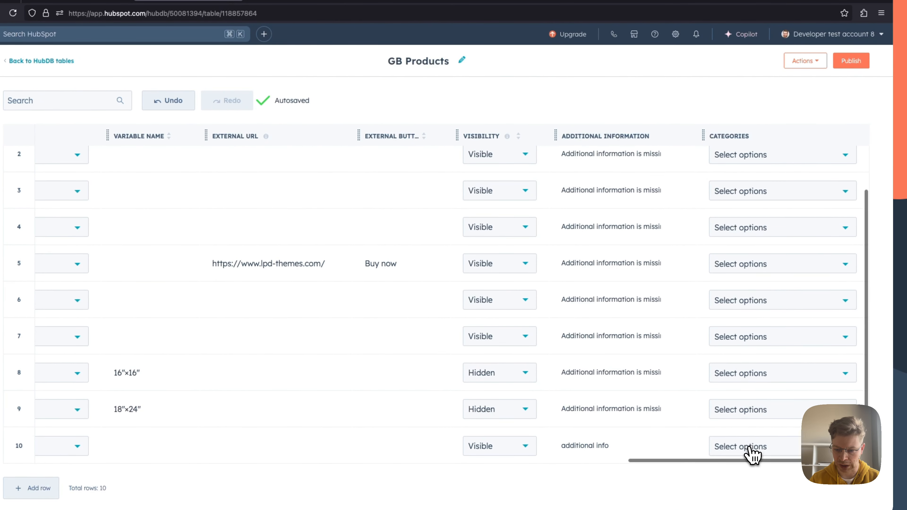
Step: Assign the Single category to the "Single product" row
{"action": "left_click", "coordinate": [752, 449]}
{"action": "left_click", "coordinate": [741, 426]}
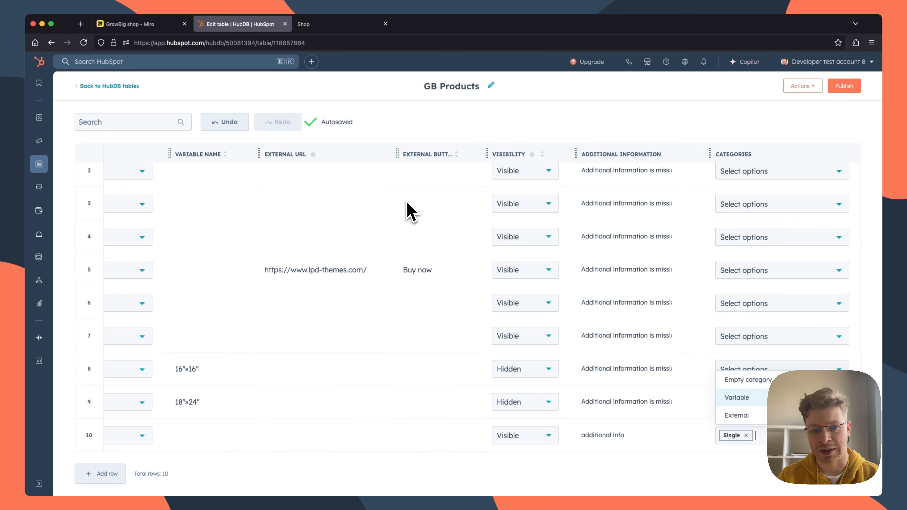
{"action": "key", "text": "Down"}
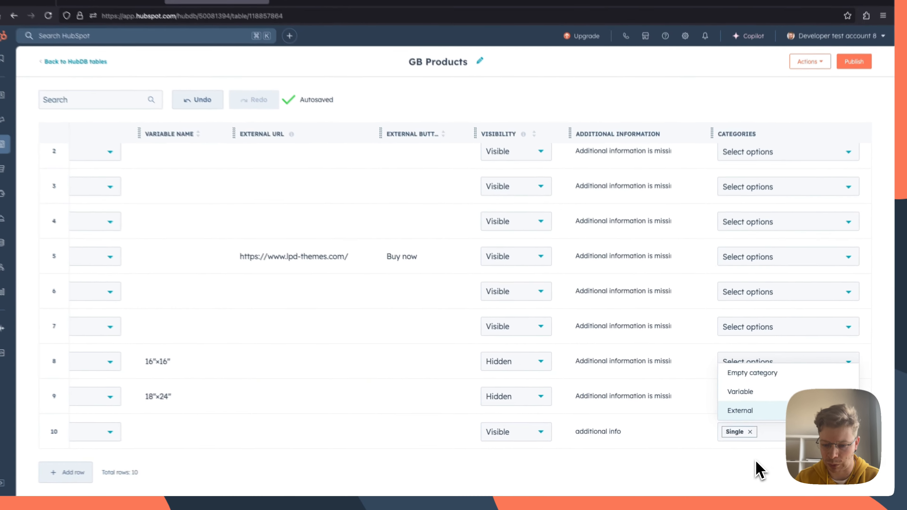
{"action": "left_click", "coordinate": [753, 464]}
Step: Review the completed "Single product" row and publish the GB Products table
{"action": "scroll", "coordinate": [678, 426], "scroll_direction": "left", "scroll_amount": 6}
{"action": "scroll", "coordinate": [680, 432], "scroll_direction": "left", "scroll_amount": 15}
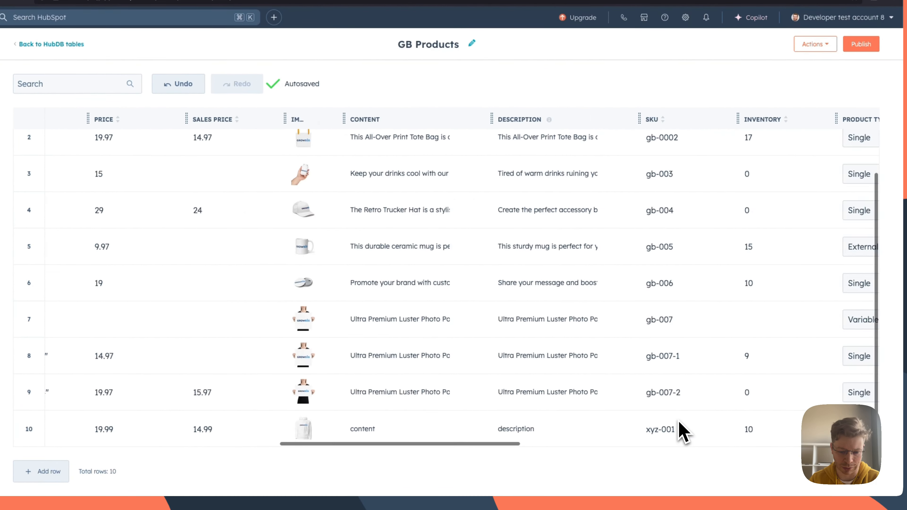
{"action": "scroll", "coordinate": [432, 396], "scroll_direction": "left", "scroll_amount": 6}
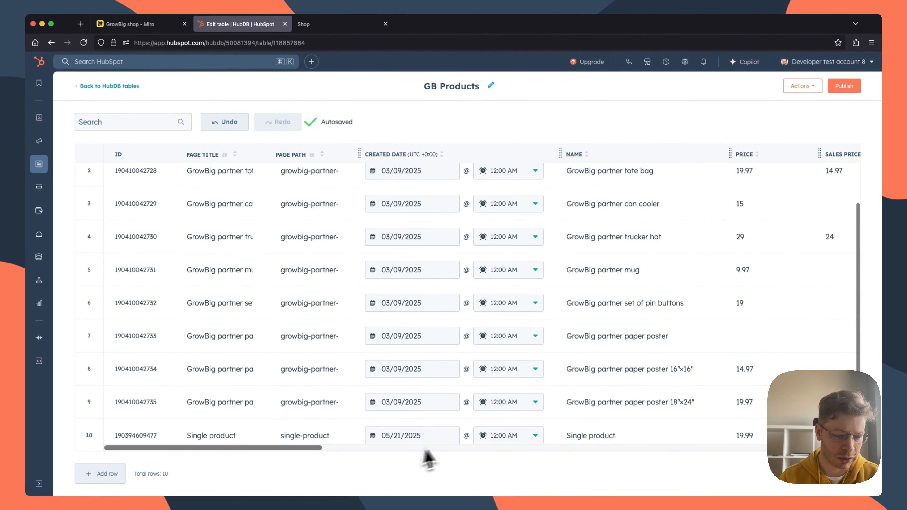
{"action": "scroll", "coordinate": [393, 445], "scroll_direction": "right", "scroll_amount": 20}
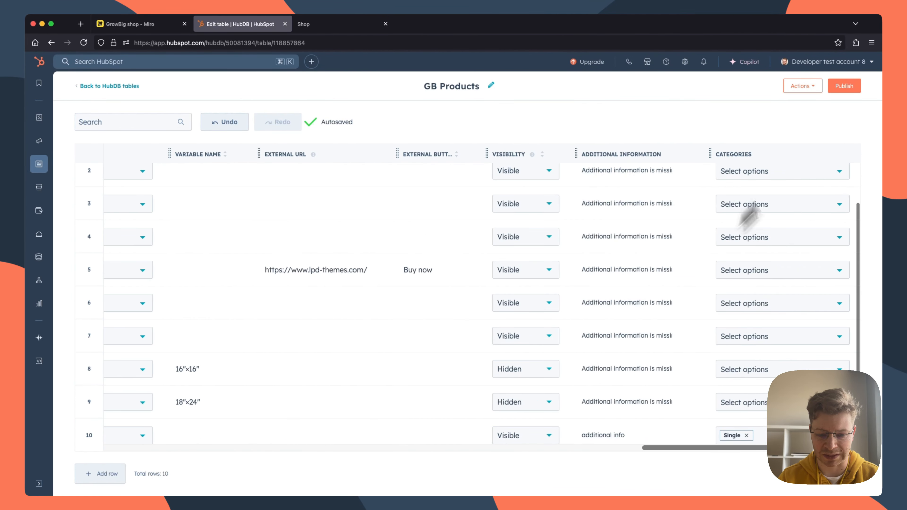
{"action": "left_click", "coordinate": [844, 86]}
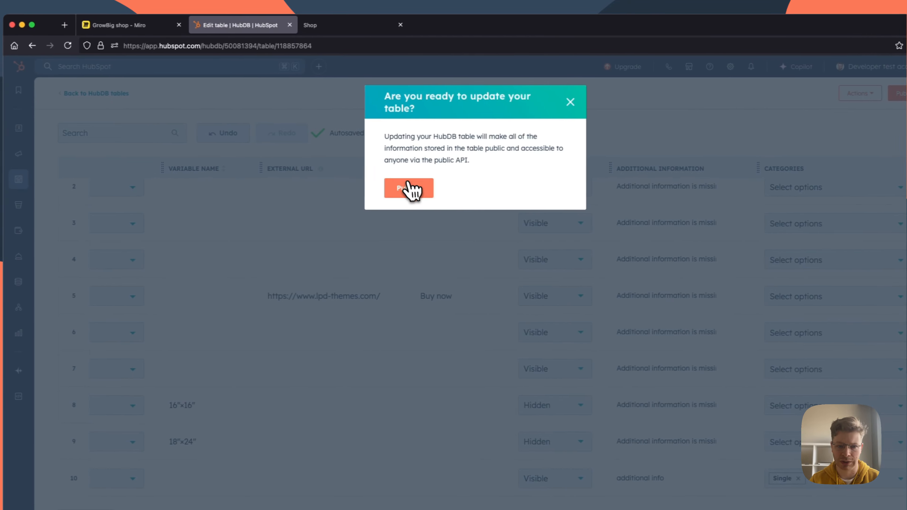
{"action": "left_click", "coordinate": [411, 190]}
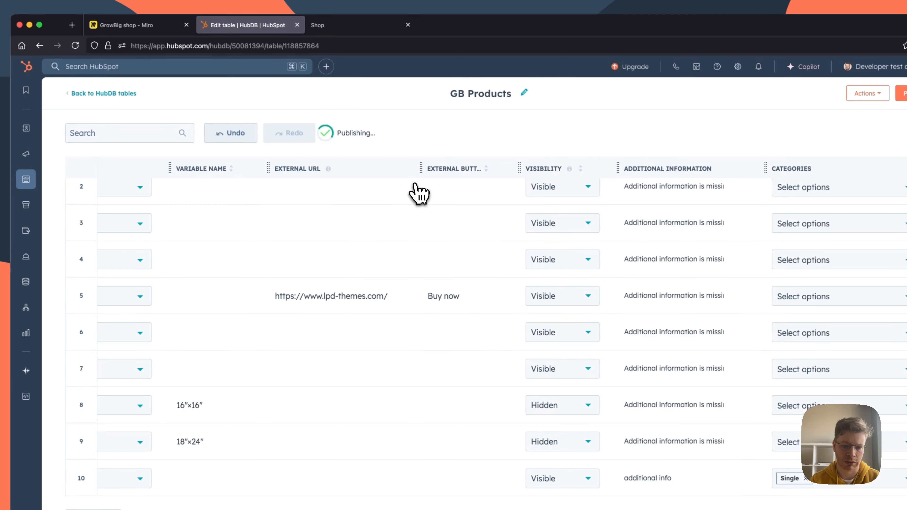
Step: On the live shop page, open the new Single product and add 4 of it to the cart
{"action": "left_click", "coordinate": [345, 25]}
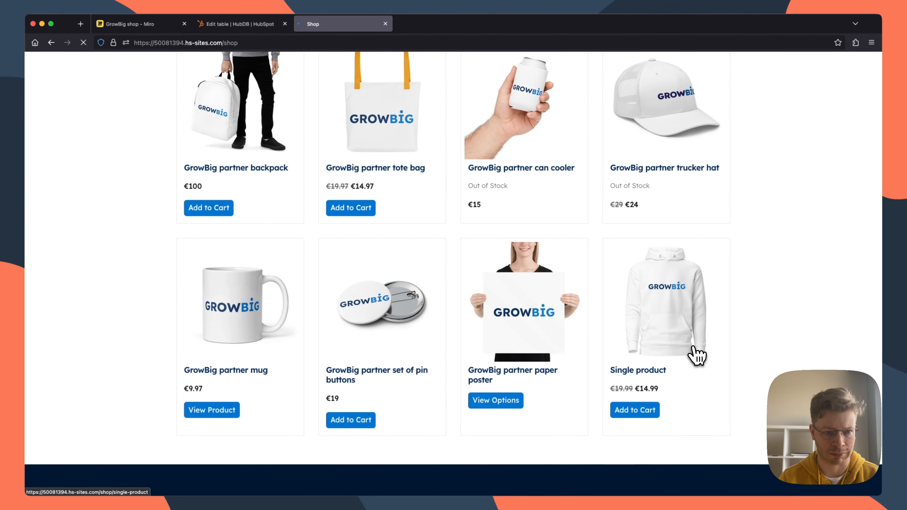
{"action": "left_click", "coordinate": [673, 300]}
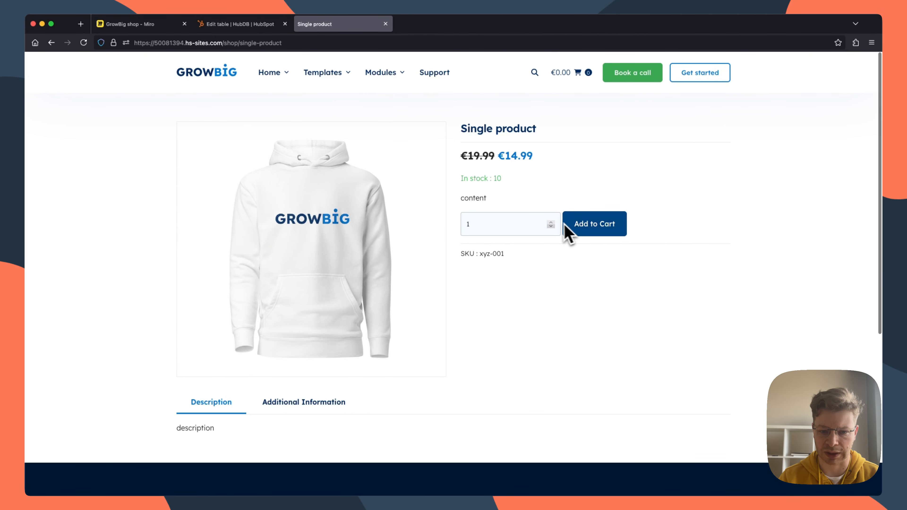
{"action": "left_click", "coordinate": [551, 222]}
{"action": "left_click", "coordinate": [551, 222]}
{"action": "left_click", "coordinate": [551, 222]}
{"action": "left_click", "coordinate": [594, 228]}
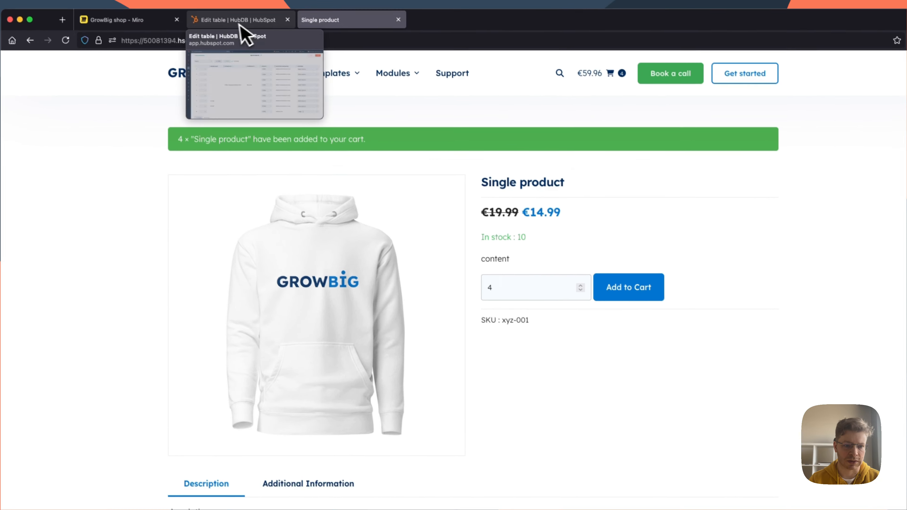
Step: Back in the GB Products table, add a row with page title "External product" and page path "external-product"
{"action": "left_click", "coordinate": [232, 2]}
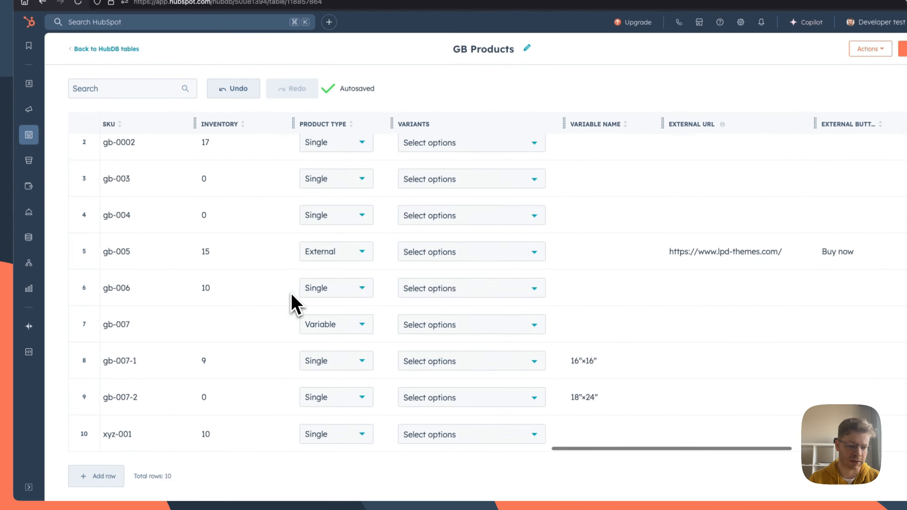
{"action": "scroll", "coordinate": [292, 301], "scroll_direction": "left", "scroll_amount": 10}
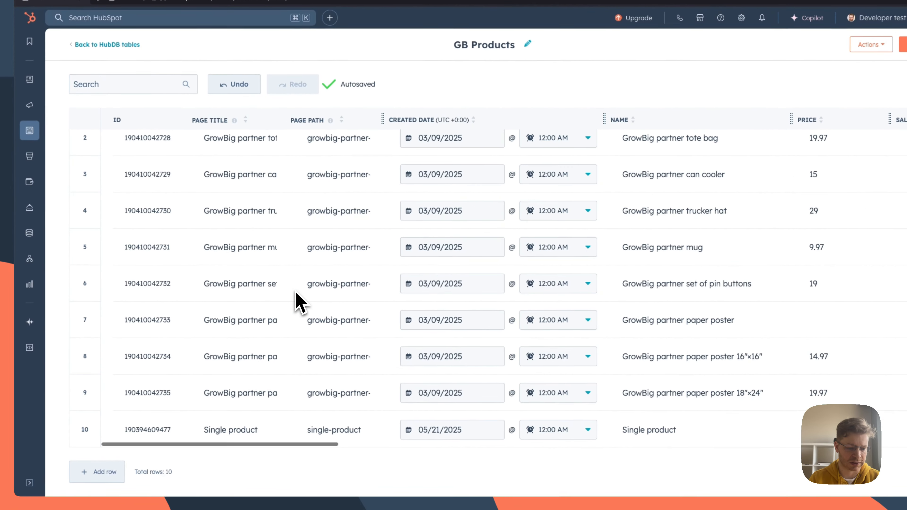
{"action": "left_click", "coordinate": [104, 472]}
{"action": "left_click", "coordinate": [205, 430]}
{"action": "type", "text": "External product"}
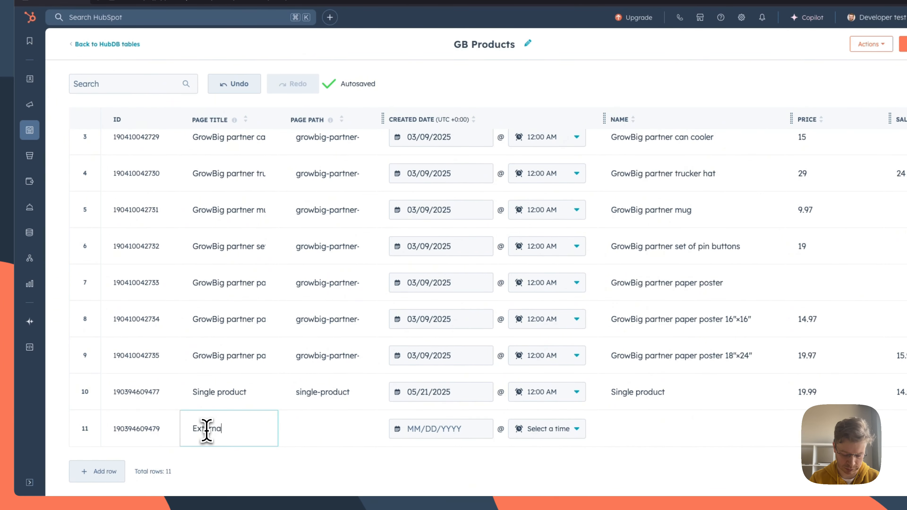
{"action": "left_click", "coordinate": [371, 429]}
{"action": "type", "text": "external-product"}
Step: Set the created date of the external product row to 05/21/2025 at 12:00 AM
{"action": "left_click", "coordinate": [441, 428]}
{"action": "left_click", "coordinate": [466, 361]}
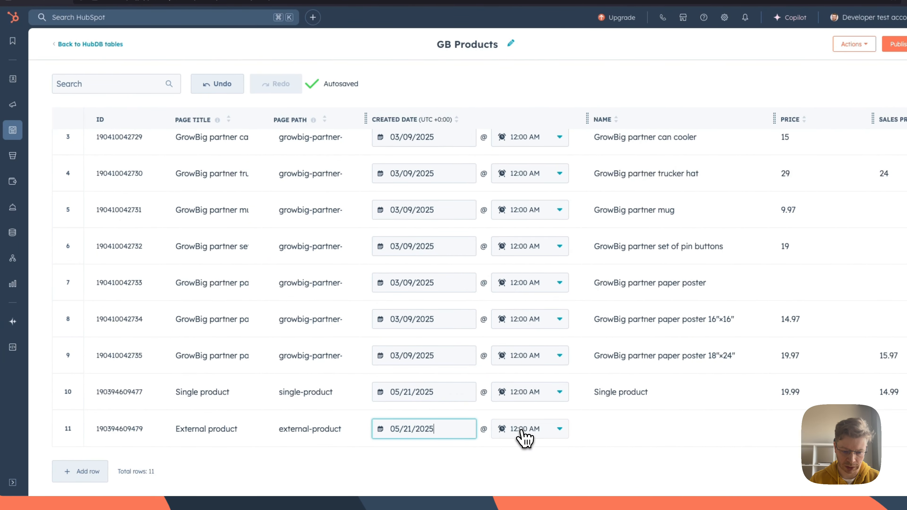
{"action": "left_click", "coordinate": [524, 432]}
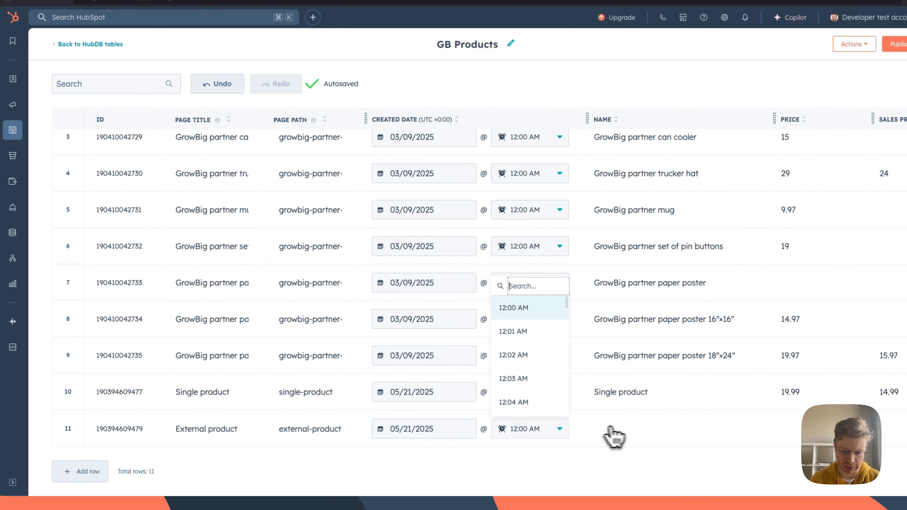
Step: Name the new row's product "External product" and set its price to 14.99
{"action": "left_click", "coordinate": [624, 429]}
{"action": "type", "text": "External product"}
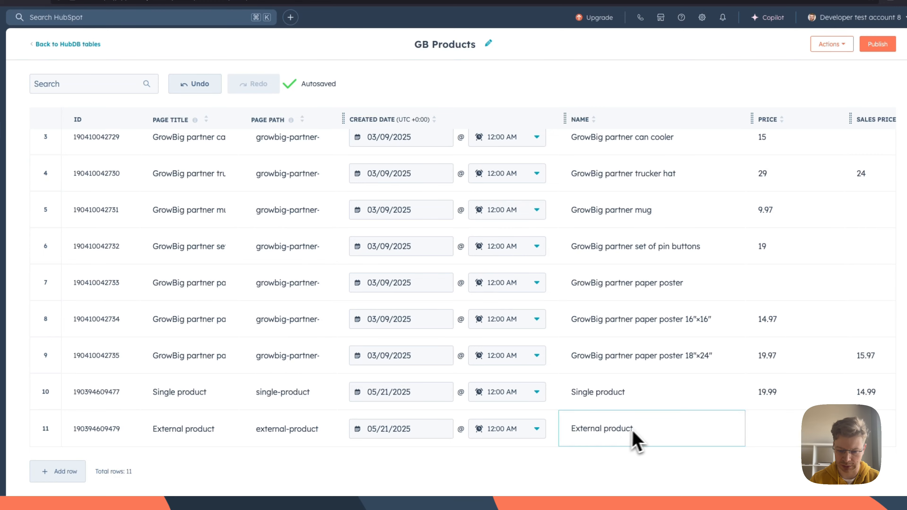
{"action": "scroll", "coordinate": [664, 440], "scroll_direction": "right", "scroll_amount": 3}
{"action": "left_click", "coordinate": [670, 431]}
{"action": "type", "text": "1"}
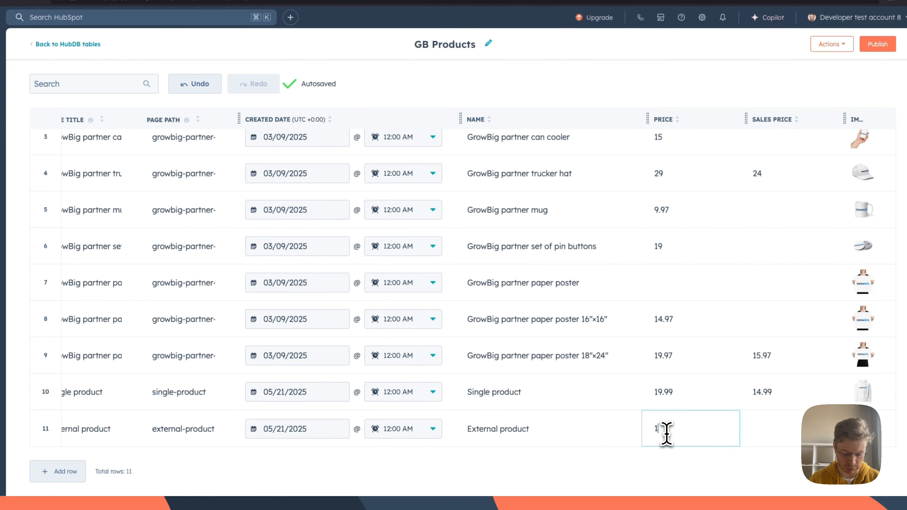
{"action": "type", "text": "4.99"}
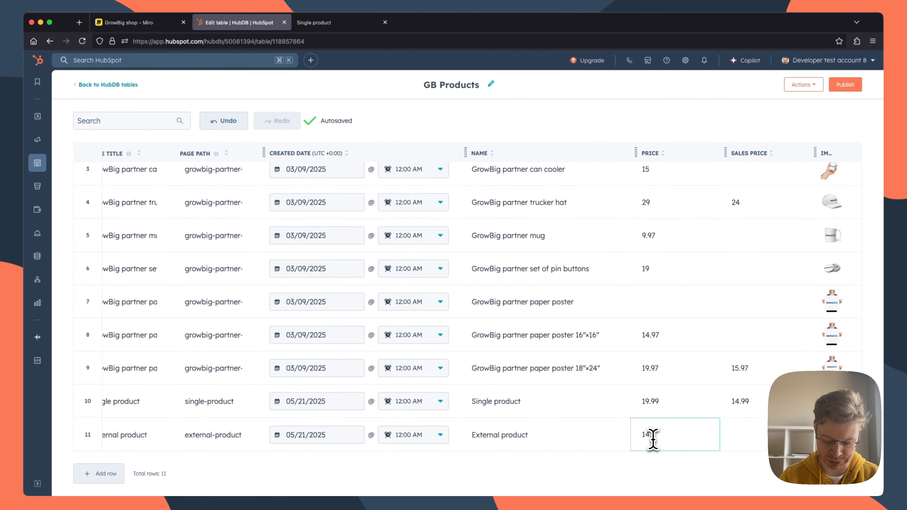
Step: Use the recently uploaded white hoodie picture as the external product's image
{"action": "scroll", "coordinate": [663, 434], "scroll_direction": "right", "scroll_amount": 5}
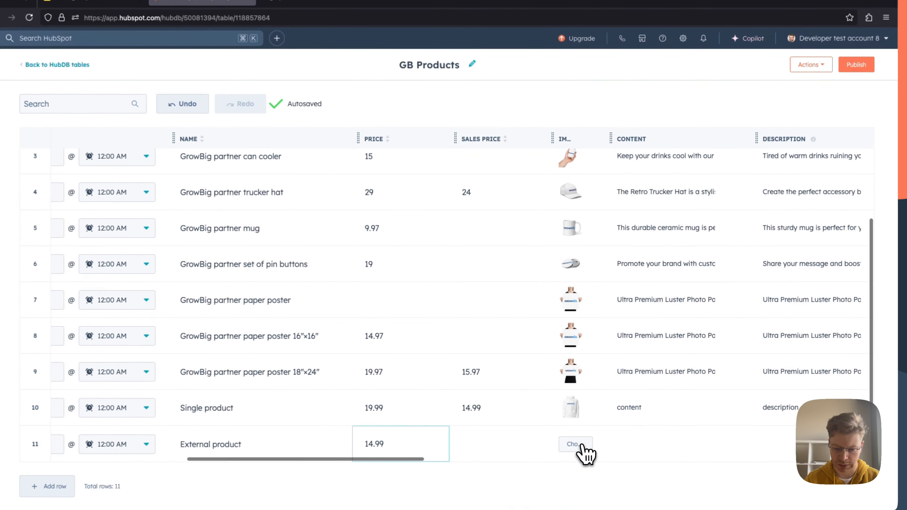
{"action": "left_click", "coordinate": [598, 440]}
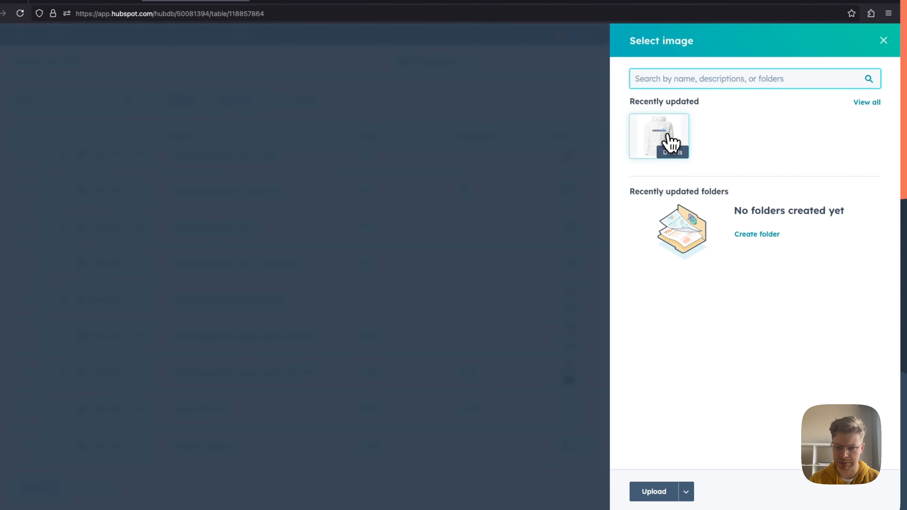
{"action": "left_click", "coordinate": [667, 141]}
{"action": "left_click", "coordinate": [650, 493]}
Step: Fill in the external product's content with "content" and its description with "description"
{"action": "left_click", "coordinate": [642, 435]}
{"action": "type", "text": "cont"}
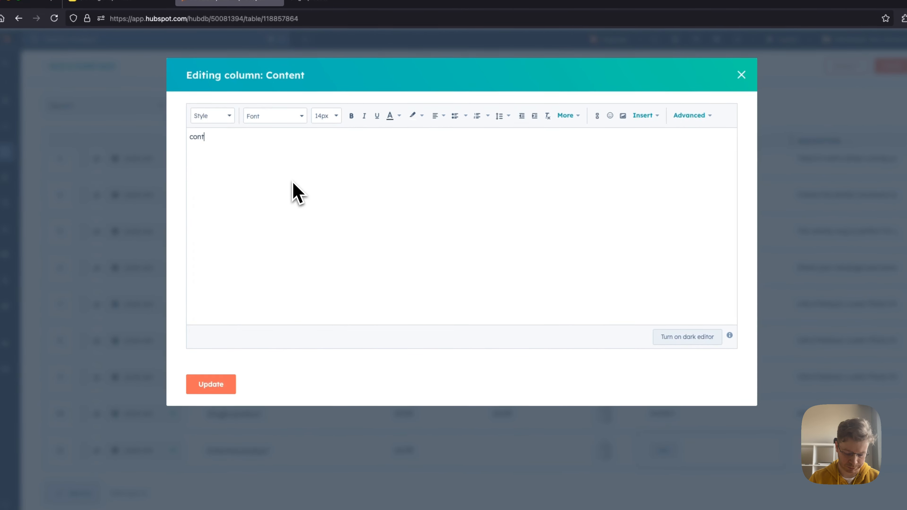
{"action": "left_click", "coordinate": [238, 382]}
{"action": "left_click", "coordinate": [718, 451]}
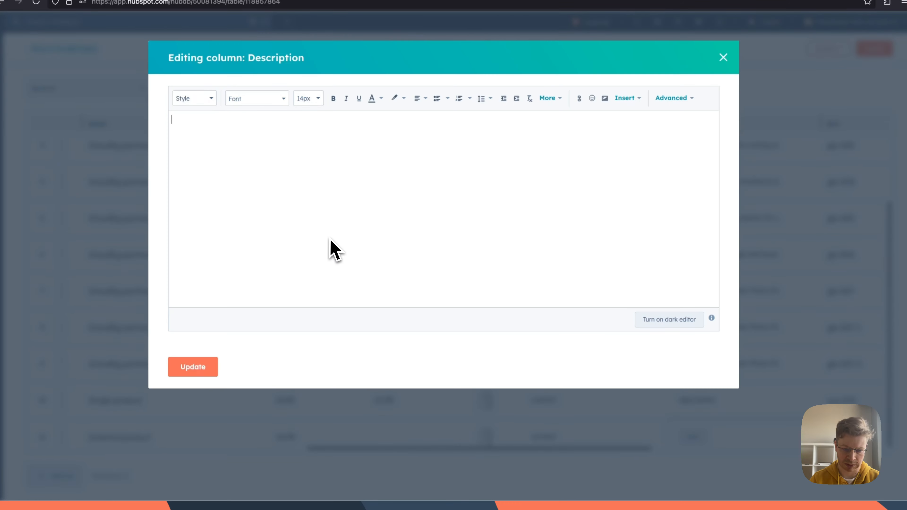
{"action": "type", "text": "description"}
{"action": "left_click", "coordinate": [192, 367]}
Step: Set the external product's SKU to xyz-002
{"action": "left_click", "coordinate": [476, 429]}
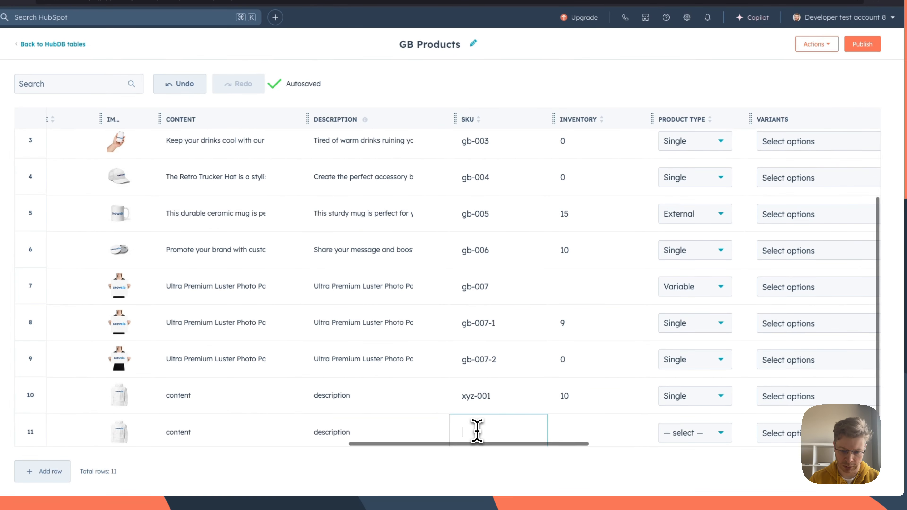
{"action": "type", "text": "xyz-002"}
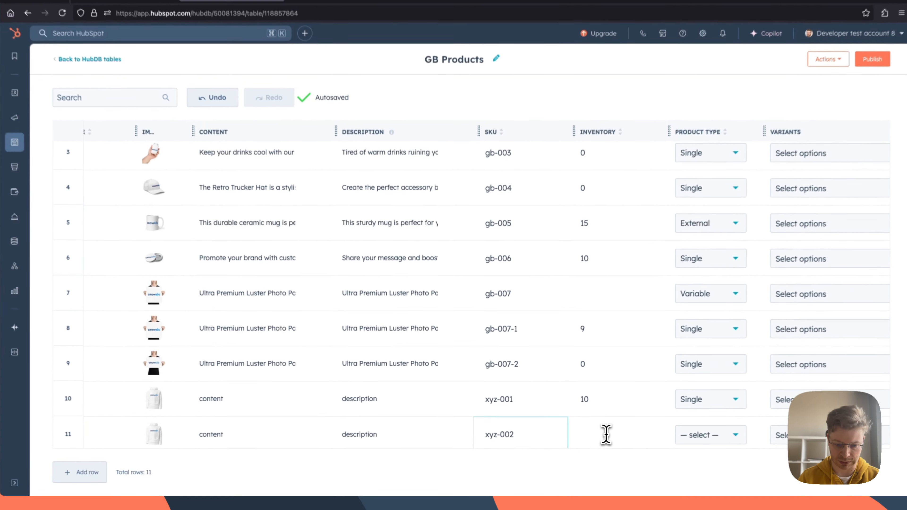
{"action": "left_click", "coordinate": [593, 436]}
Step: Set the product type of the "External product" row to External
{"action": "scroll", "coordinate": [593, 436], "scroll_direction": "right", "scroll_amount": 3}
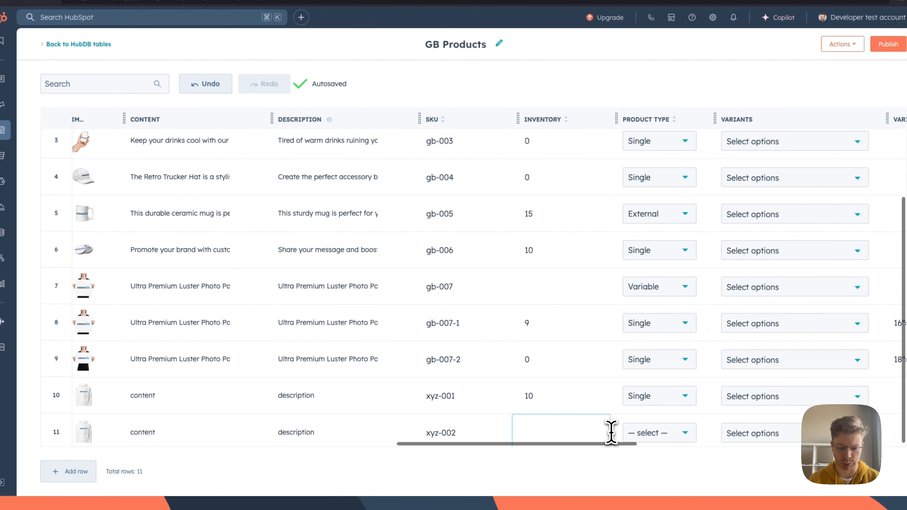
{"action": "scroll", "coordinate": [589, 431], "scroll_direction": "right", "scroll_amount": 3}
{"action": "scroll", "coordinate": [360, 425], "scroll_direction": "right", "scroll_amount": 5}
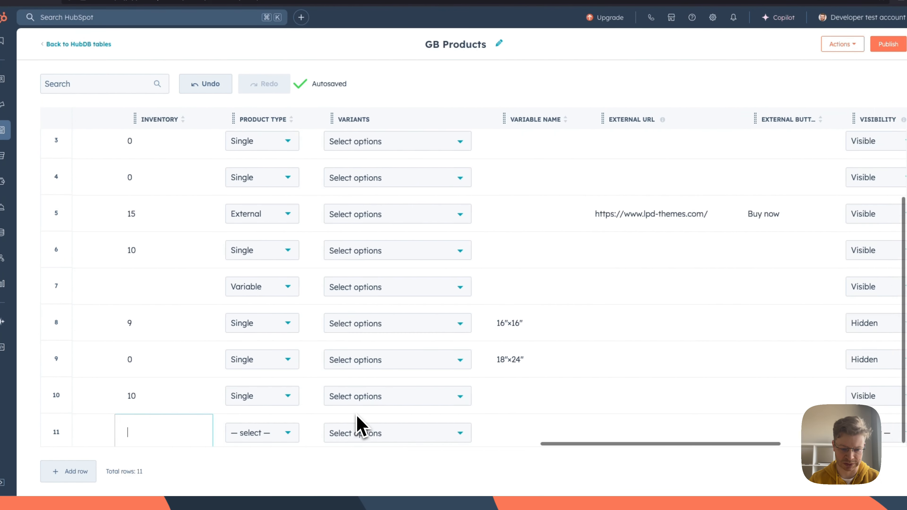
{"action": "scroll", "coordinate": [223, 450], "scroll_direction": "left", "scroll_amount": 15}
{"action": "scroll", "coordinate": [623, 428], "scroll_direction": "right", "scroll_amount": 9}
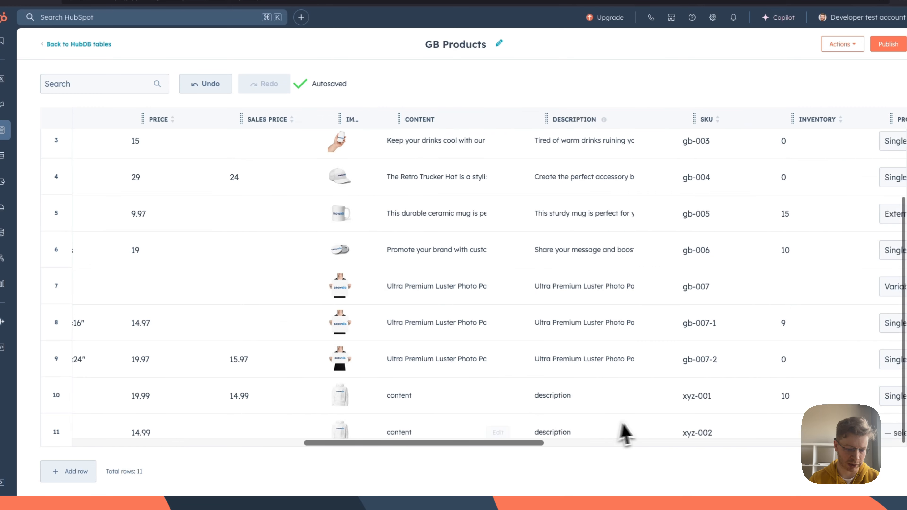
{"action": "left_click", "coordinate": [708, 439]}
{"action": "left_click", "coordinate": [683, 421]}
{"action": "scroll", "coordinate": [684, 419], "scroll_direction": "right", "scroll_amount": 4}
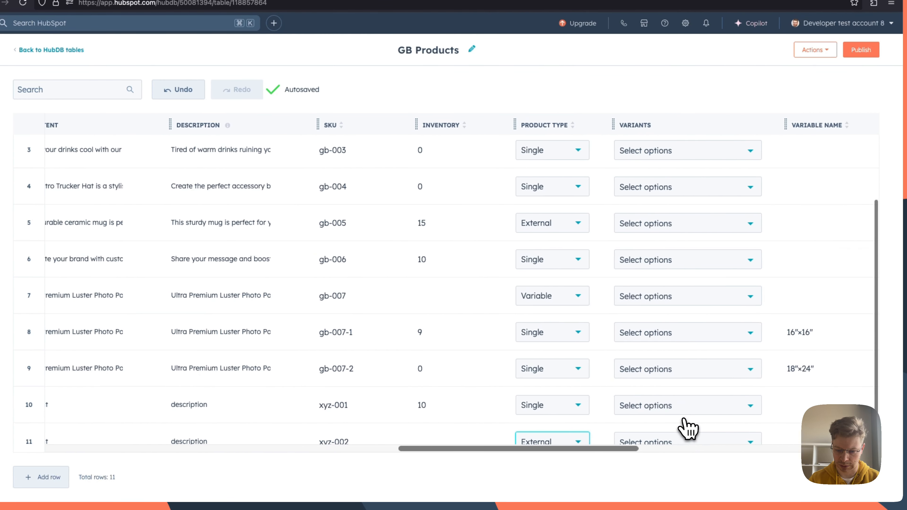
{"action": "scroll", "coordinate": [687, 427], "scroll_direction": "right", "scroll_amount": 13}
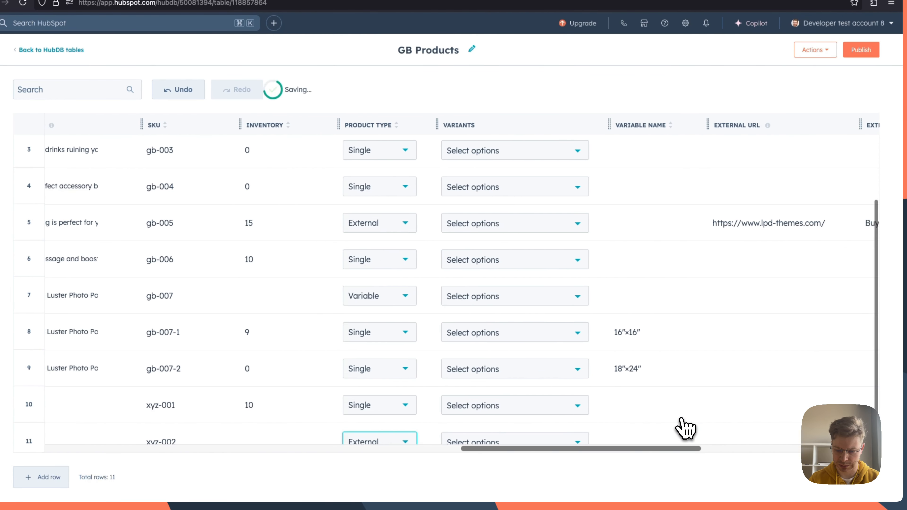
{"action": "scroll", "coordinate": [436, 445], "scroll_direction": "right", "scroll_amount": 3}
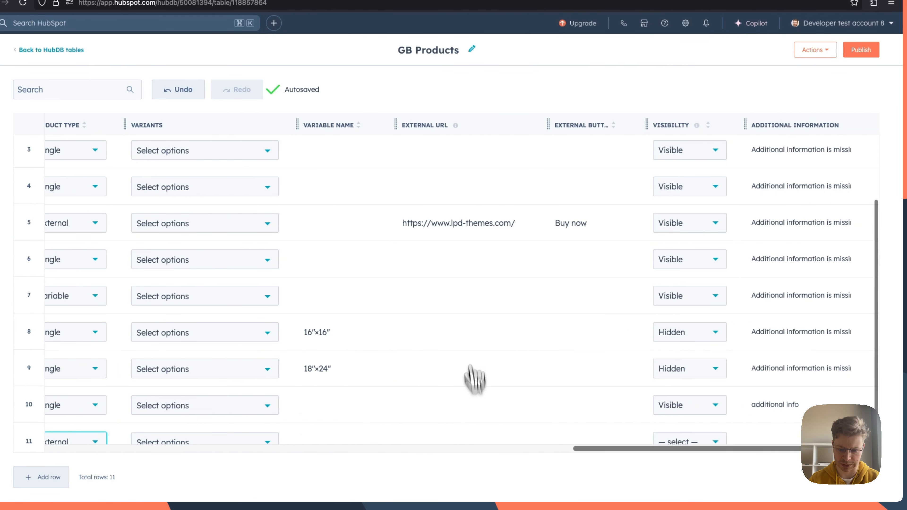
{"action": "left_click", "coordinate": [435, 432]}
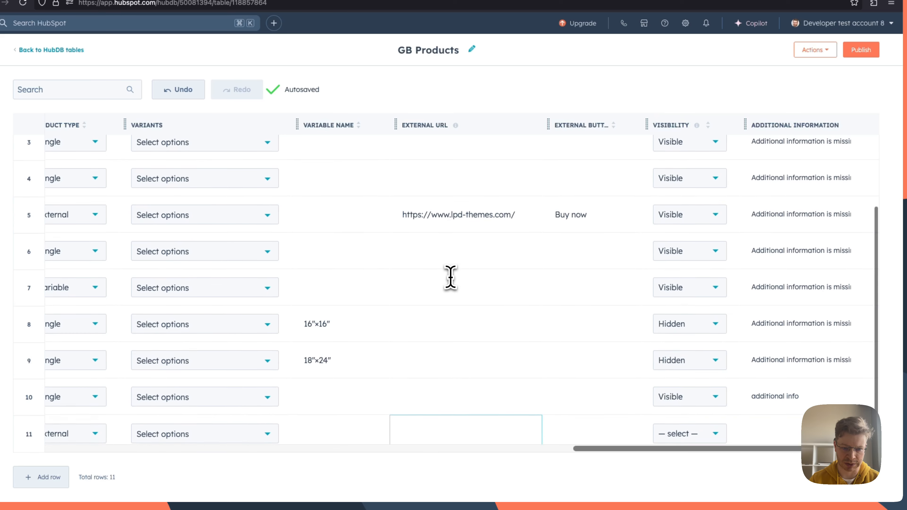
{"action": "left_click_drag", "start_coordinate": [402, 215], "coordinate": [522, 221]}
{"action": "key", "text": "ctrl+c"}
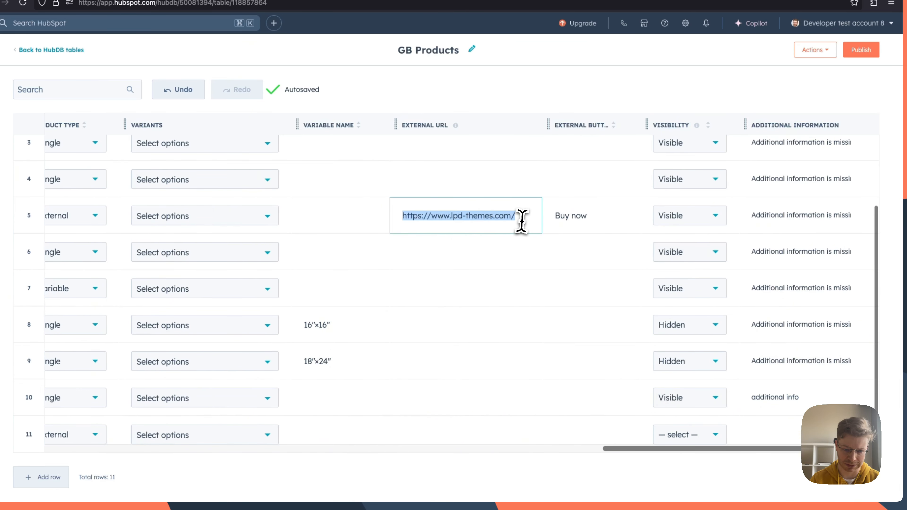
{"action": "left_click", "coordinate": [432, 436]}
{"action": "key", "text": "ctrl+v"}
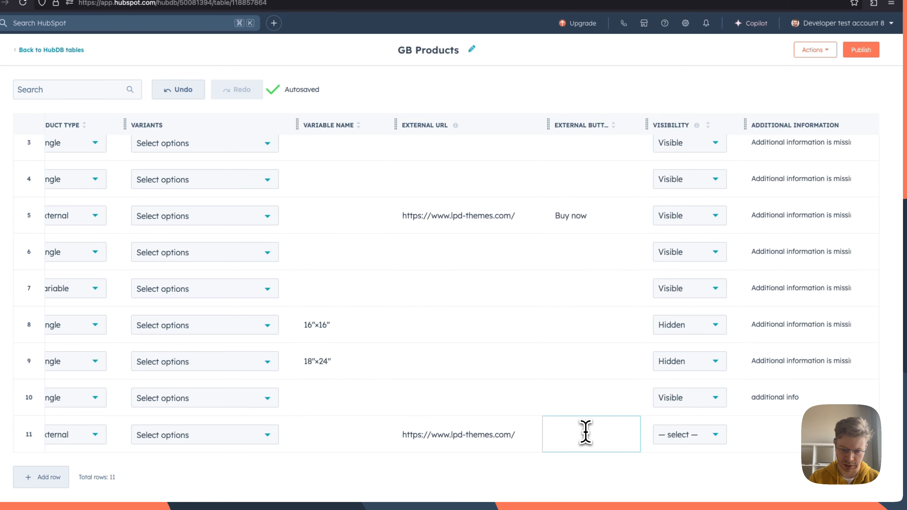
{"action": "type", "text": "Purchse now"}
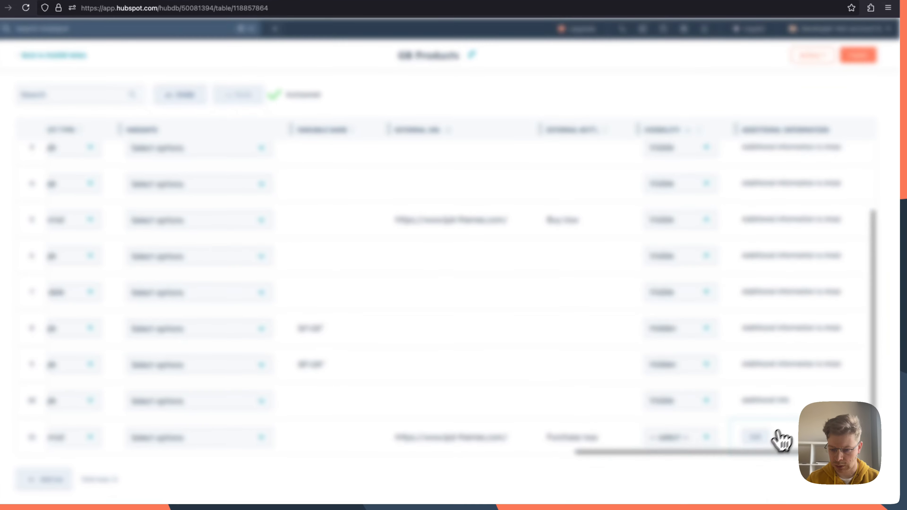
Step: Fill in the external product's additional information with "additional info"
{"action": "left_click", "coordinate": [782, 435]}
{"action": "type", "text": "add"}
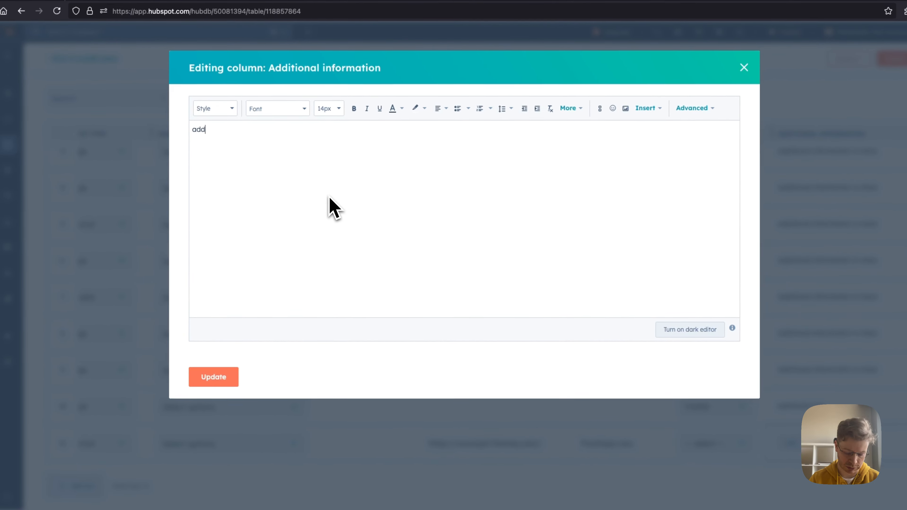
{"action": "type", "text": "itional info"}
{"action": "left_click", "coordinate": [213, 377]}
Step: Publish the GB Products table with the new external product row
{"action": "scroll", "coordinate": [705, 419], "scroll_direction": "left", "scroll_amount": 20}
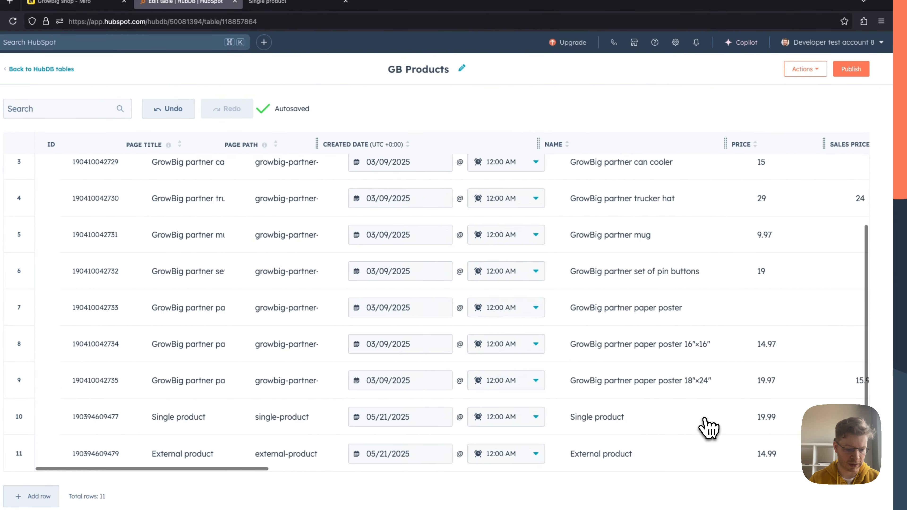
{"action": "scroll", "coordinate": [709, 427], "scroll_direction": "right", "scroll_amount": 20}
{"action": "left_click", "coordinate": [851, 69]}
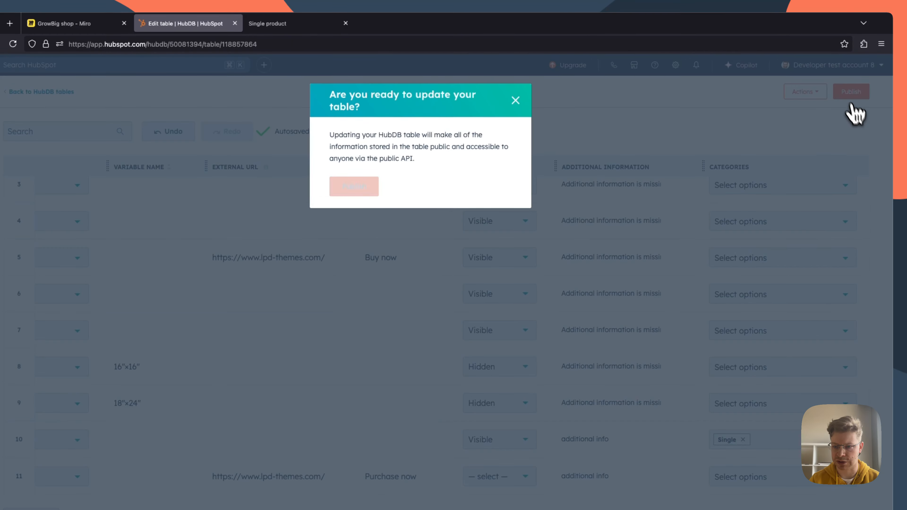
{"action": "left_click", "coordinate": [371, 186]}
Step: Open the external product's page from the live shop listing, check its details and purchase button, and return to the listing
{"action": "left_click", "coordinate": [272, 23]}
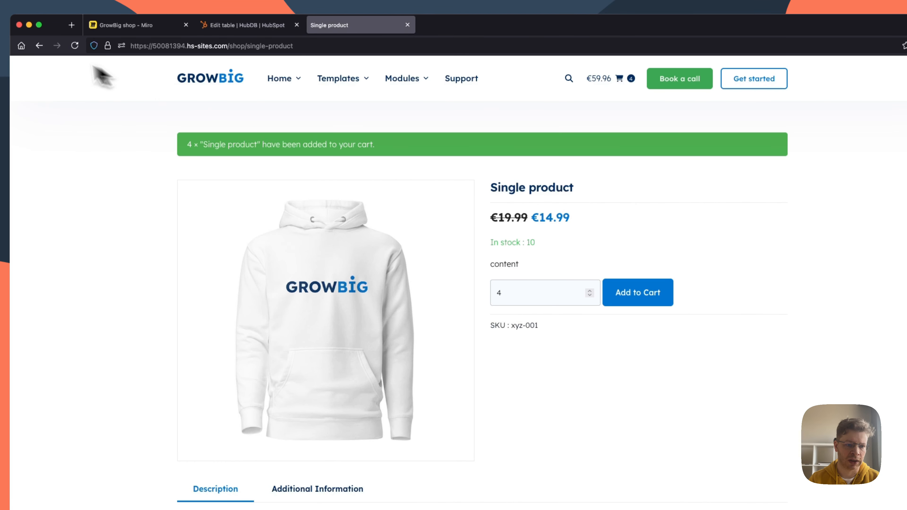
{"action": "left_click", "coordinate": [39, 46]}
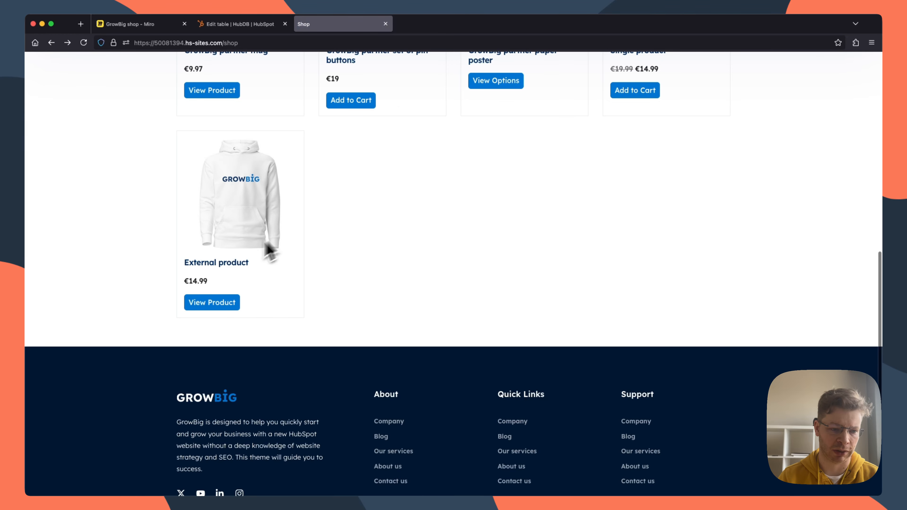
{"action": "left_click", "coordinate": [252, 288]}
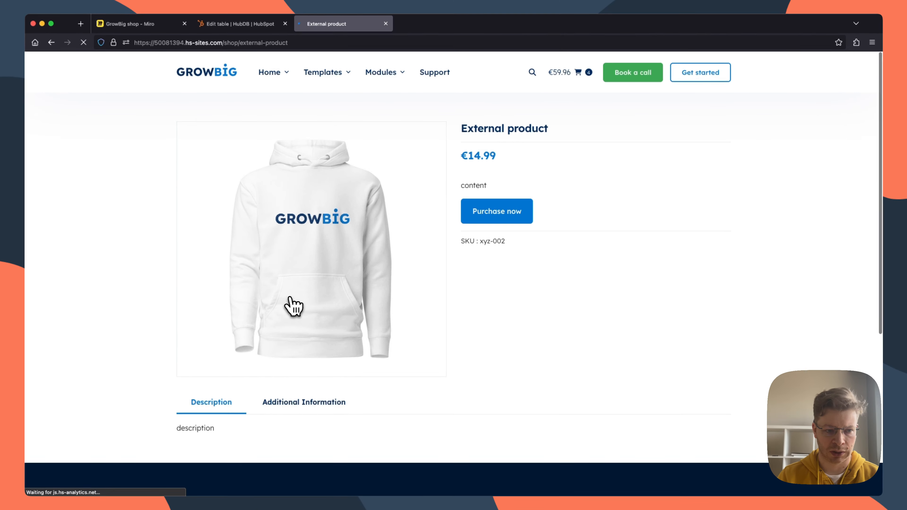
{"action": "scroll", "coordinate": [566, 336], "scroll_direction": "down", "scroll_amount": 5}
{"action": "scroll", "coordinate": [568, 338], "scroll_direction": "up", "scroll_amount": 5}
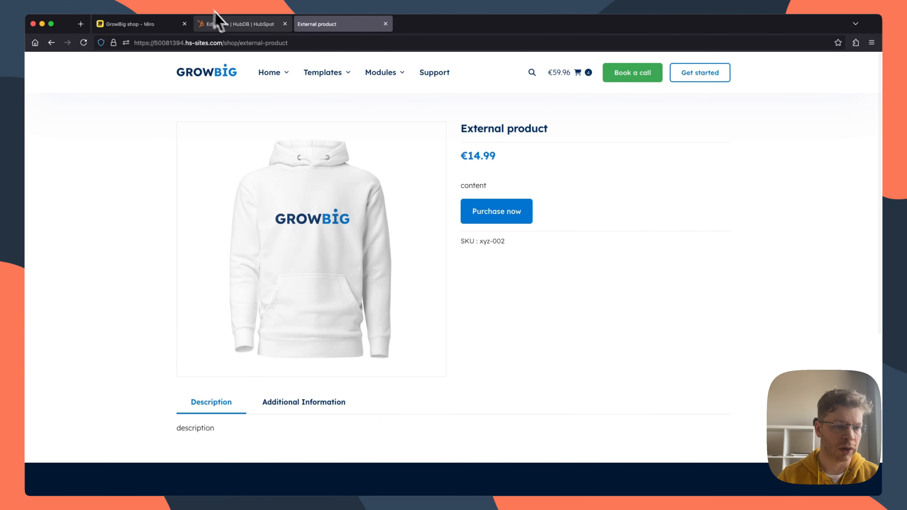
{"action": "left_click", "coordinate": [234, 24]}
{"action": "left_click", "coordinate": [322, 25]}
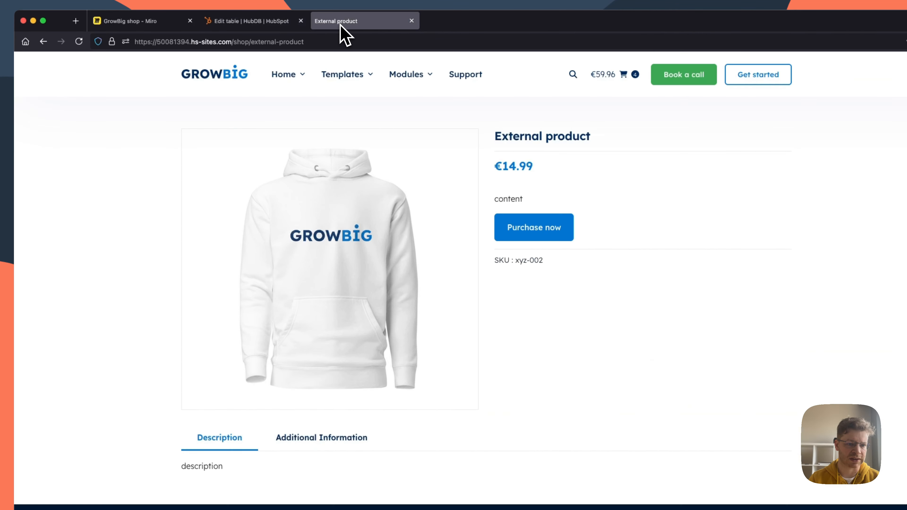
Step: Add a new row to the GB Products table with page title "Variable product" and page path "variable-product"
{"action": "left_click", "coordinate": [250, 21]}
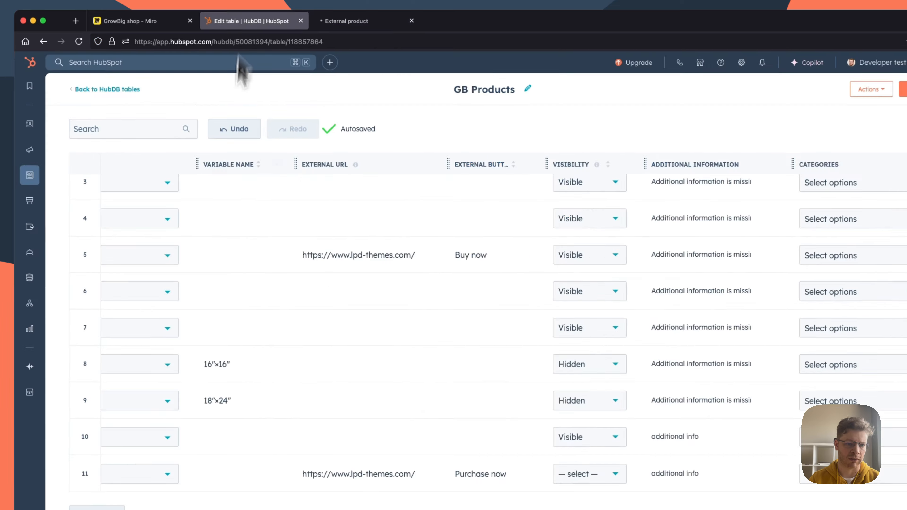
{"action": "scroll", "coordinate": [284, 364], "scroll_direction": "left", "scroll_amount": 10}
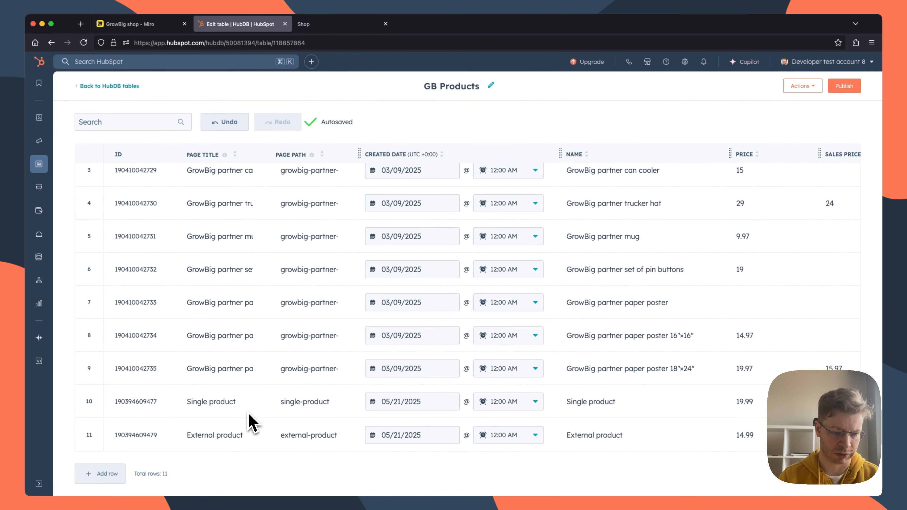
{"action": "left_click", "coordinate": [108, 474]}
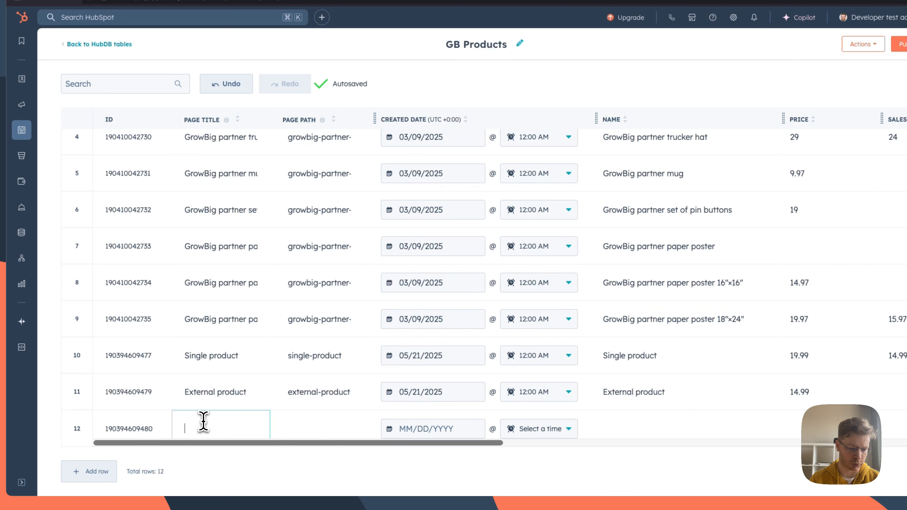
{"action": "type", "text": "Variable product"}
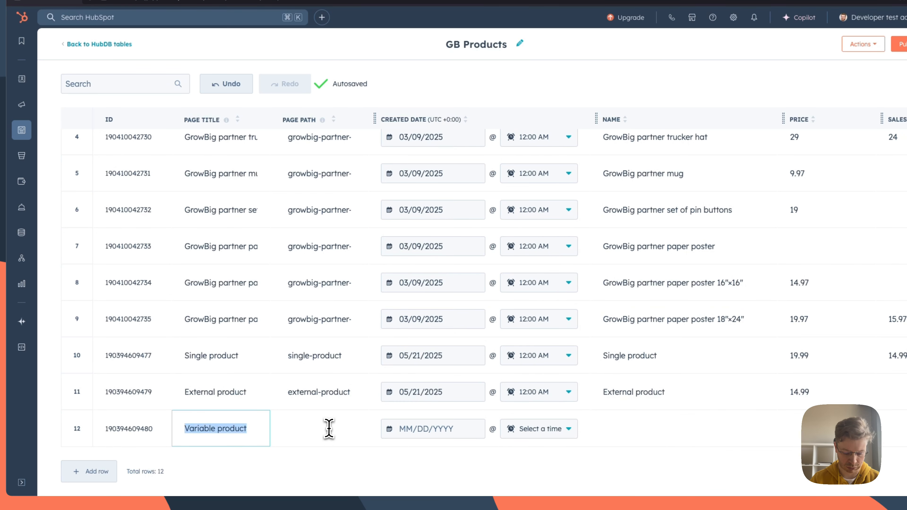
{"action": "left_click", "coordinate": [329, 428]}
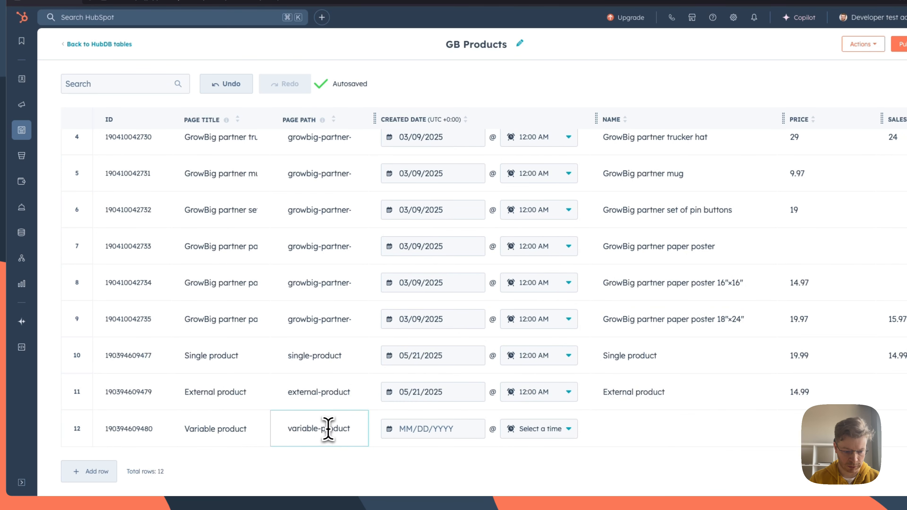
Step: Set the new row's created date to 05/21/2025 and its name to "Variable product"
{"action": "left_click", "coordinate": [439, 429]}
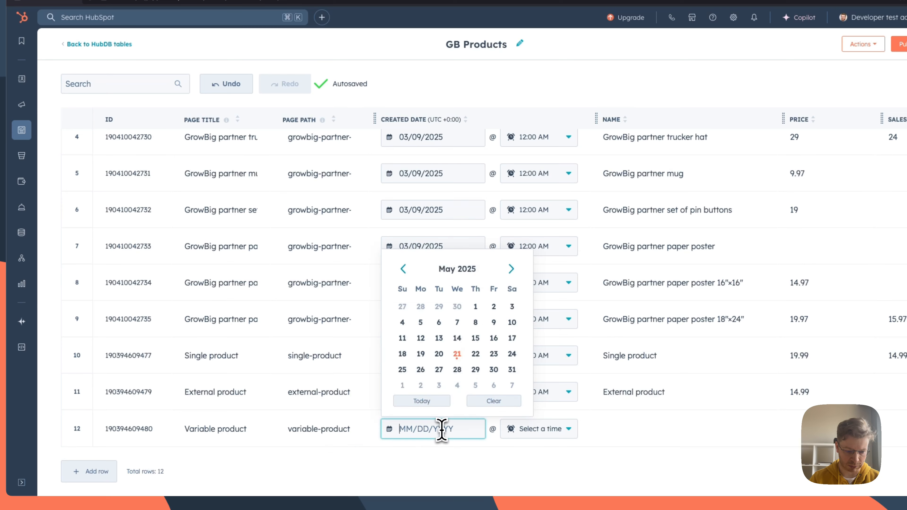
{"action": "left_click", "coordinate": [457, 354]}
{"action": "left_click", "coordinate": [633, 431]}
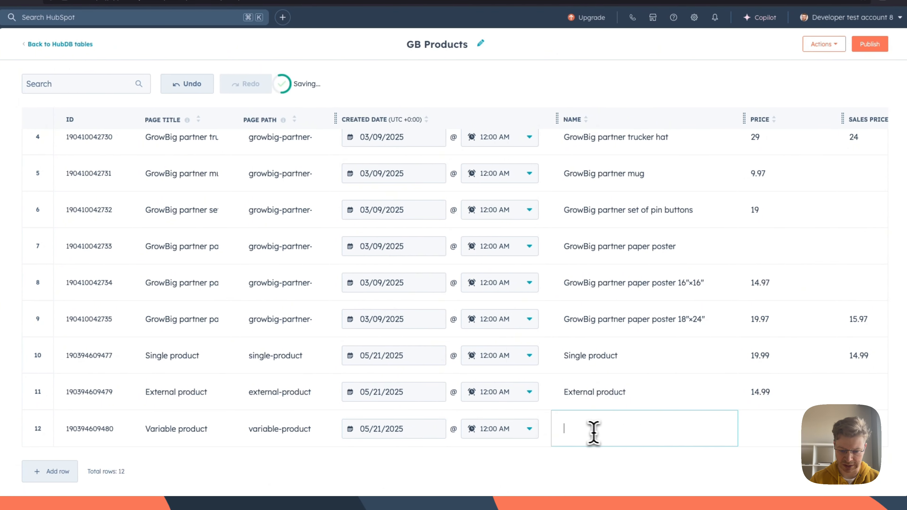
{"action": "type", "text": "Variable product"}
{"action": "scroll", "coordinate": [615, 418], "scroll_direction": "right", "scroll_amount": 8}
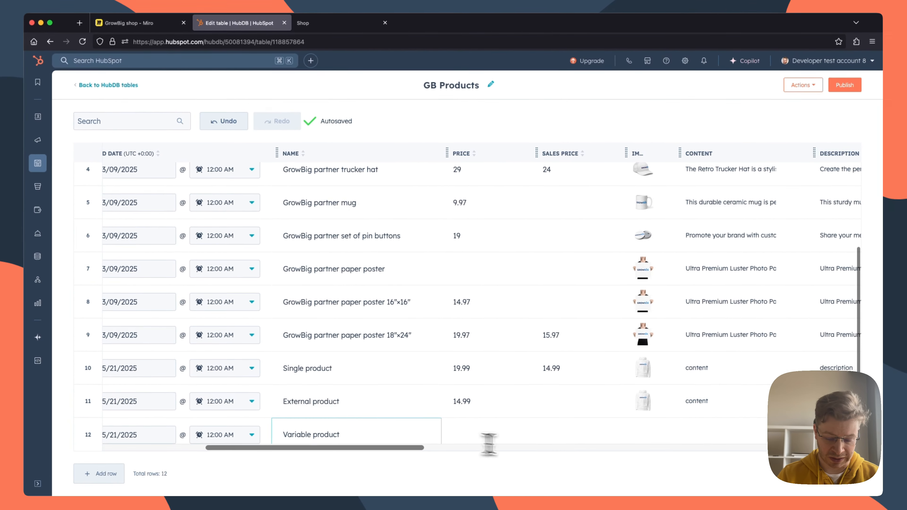
{"action": "scroll", "coordinate": [472, 436], "scroll_direction": "right", "scroll_amount": 2}
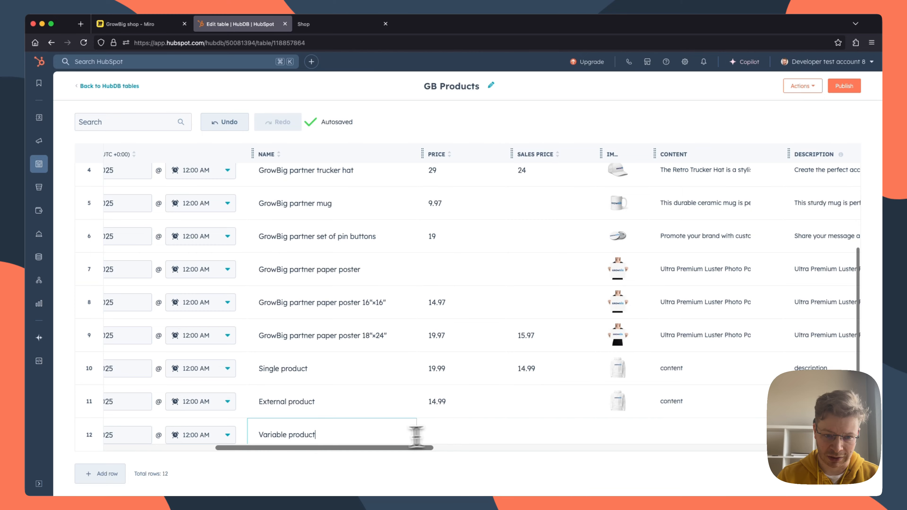
{"action": "left_click_drag", "start_coordinate": [316, 434], "coordinate": [256, 437]}
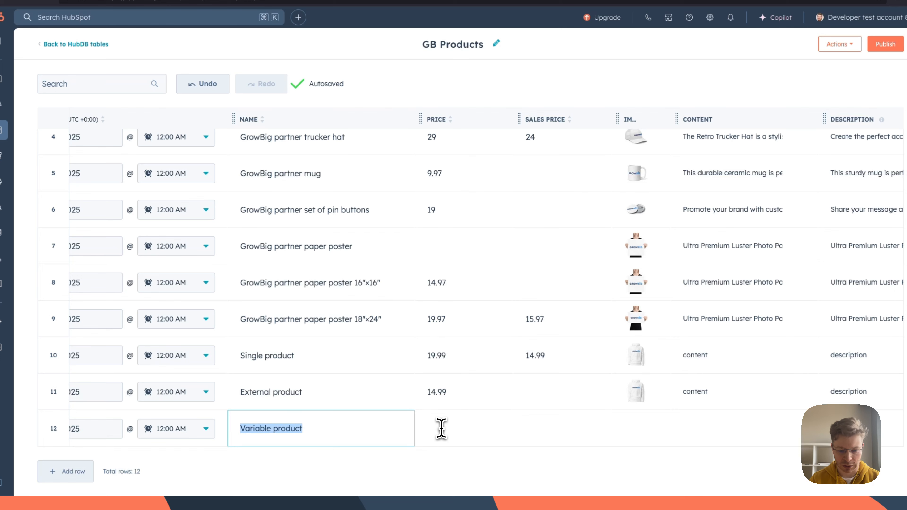
Step: Leave the variable product's price and sales price empty and choose the recently updated white GrowBig hoodie as its image
{"action": "left_click", "coordinate": [464, 428]}
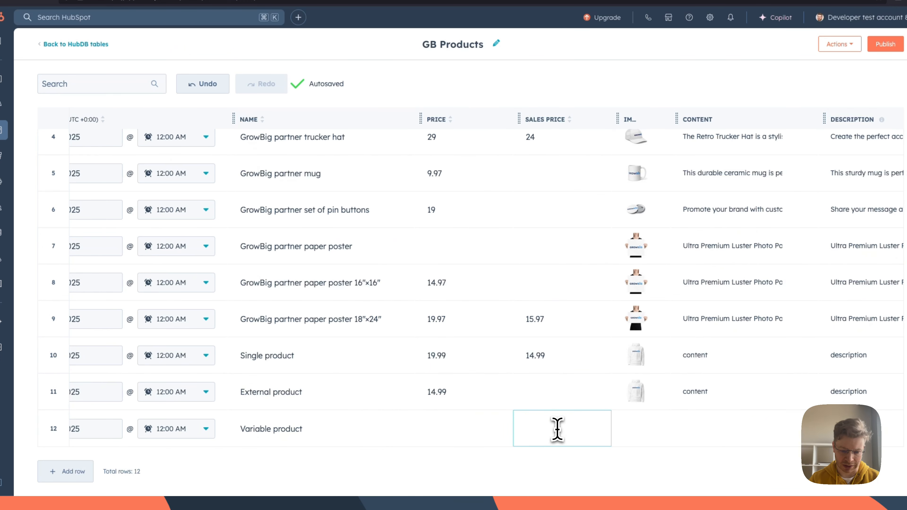
{"action": "scroll", "coordinate": [559, 434], "scroll_direction": "right", "scroll_amount": 3}
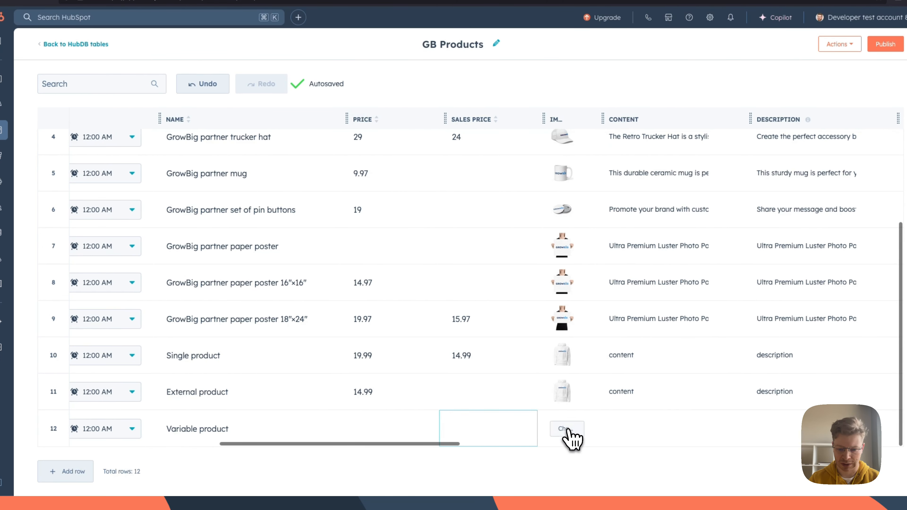
{"action": "left_click", "coordinate": [569, 429]}
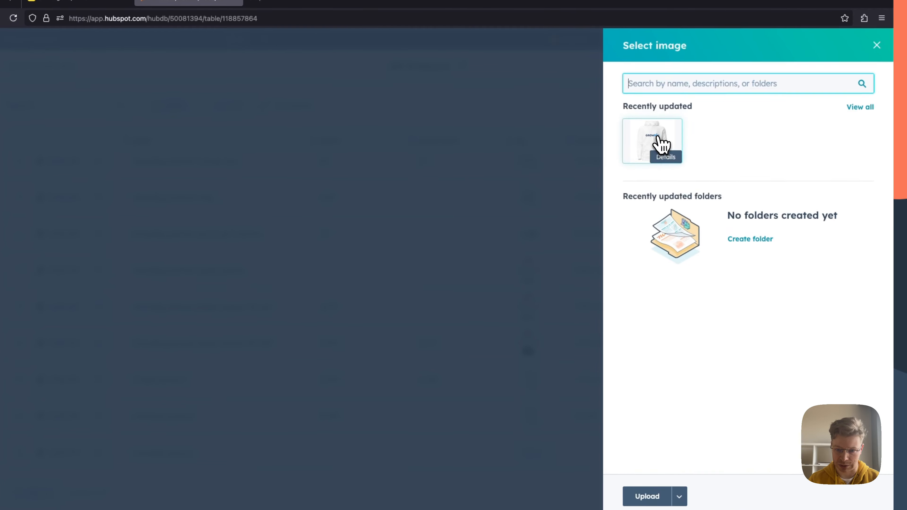
{"action": "left_click", "coordinate": [662, 145]}
{"action": "left_click", "coordinate": [638, 495]}
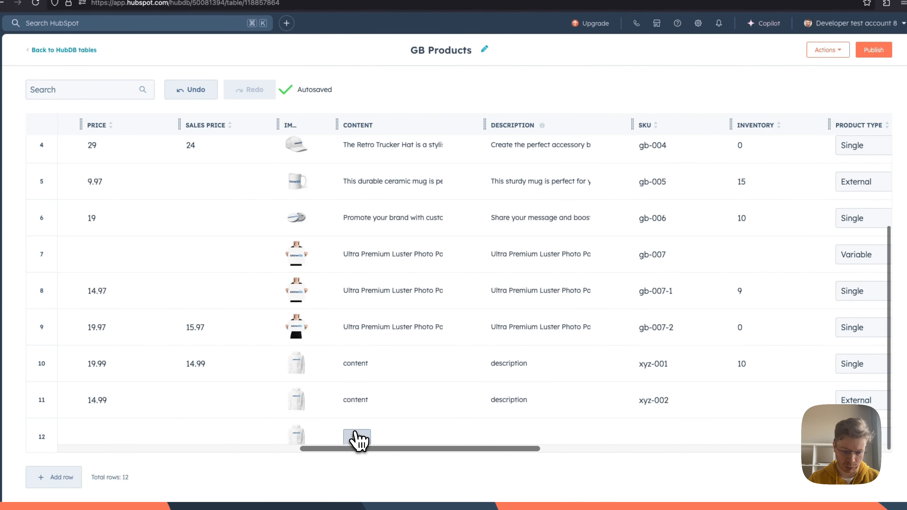
Step: Fill in the variable product's content with "content" and its description with "description"
{"action": "left_click", "coordinate": [357, 436]}
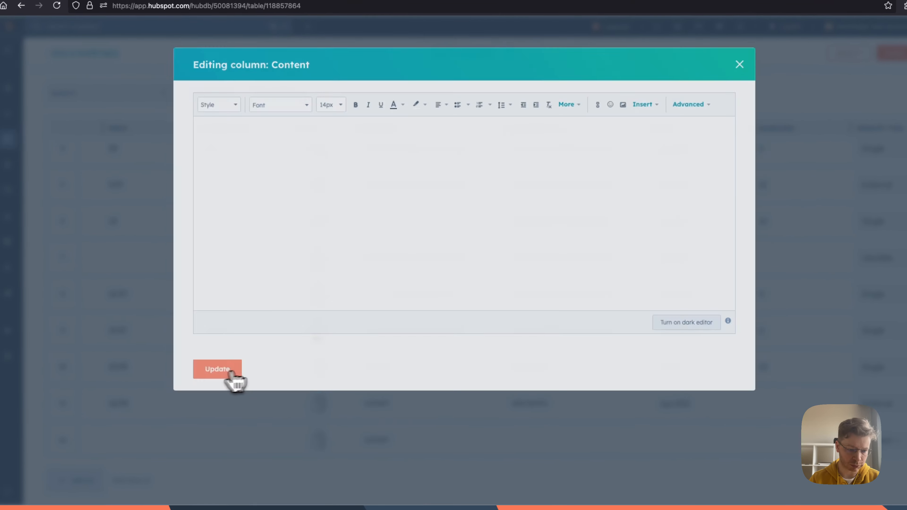
{"action": "left_click", "coordinate": [209, 371]}
{"action": "left_click", "coordinate": [511, 444]}
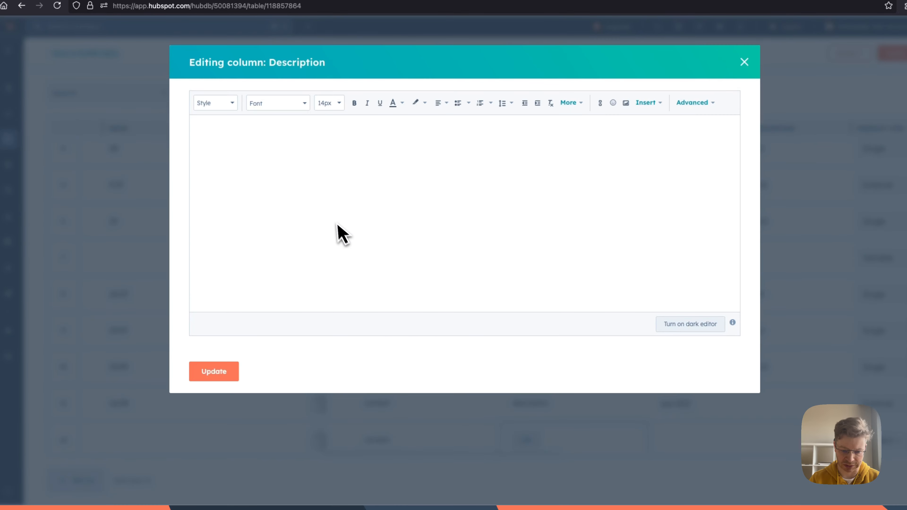
{"action": "key", "text": "BackSpace"}
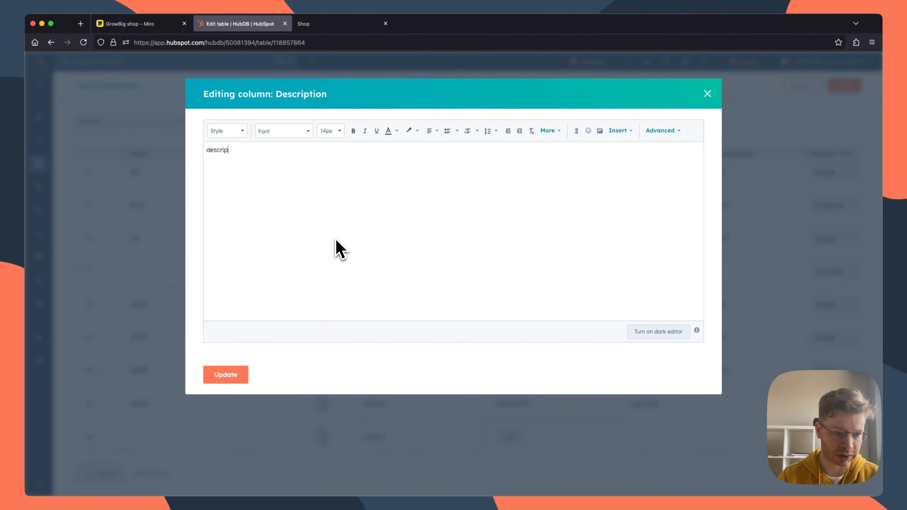
{"action": "left_click", "coordinate": [226, 375]}
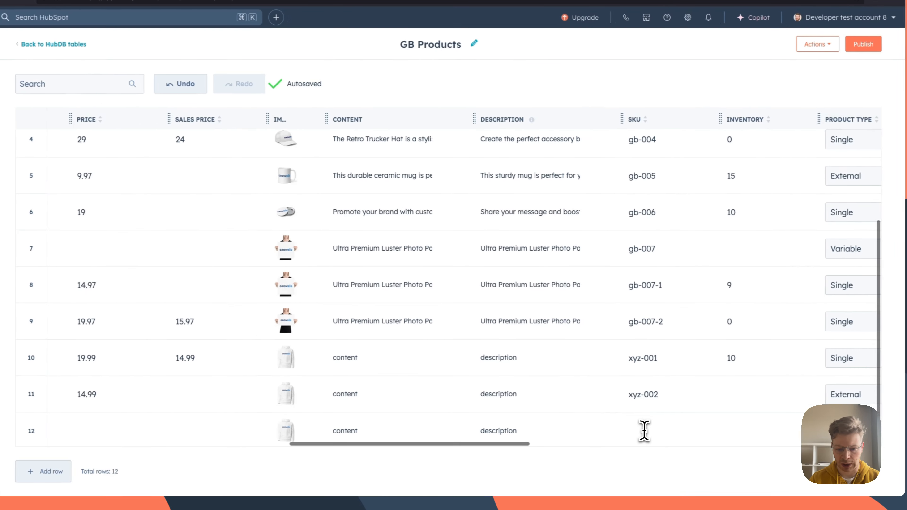
Step: Leave the "Variable product" row's SKU empty and set its product type to Variable
{"action": "left_click", "coordinate": [647, 437]}
{"action": "scroll", "coordinate": [661, 438], "scroll_direction": "right", "scroll_amount": 3}
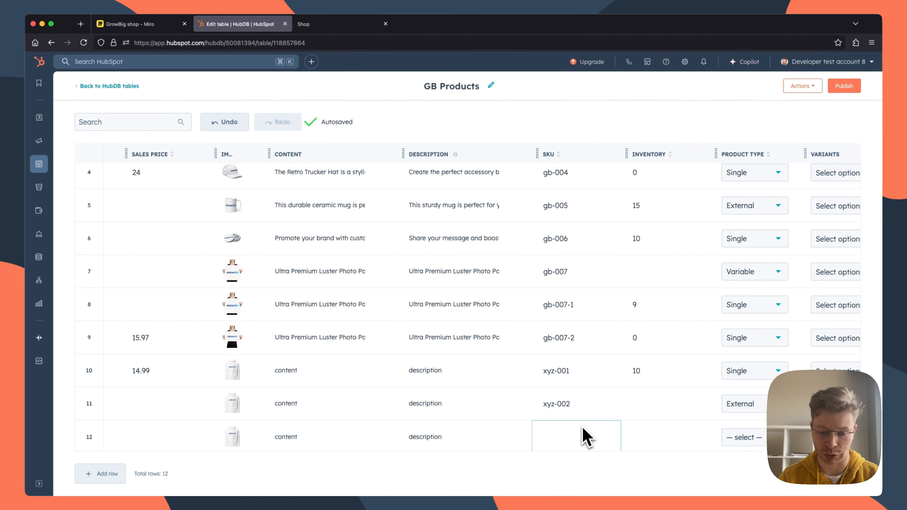
{"action": "scroll", "coordinate": [586, 437], "scroll_direction": "right", "scroll_amount": 2}
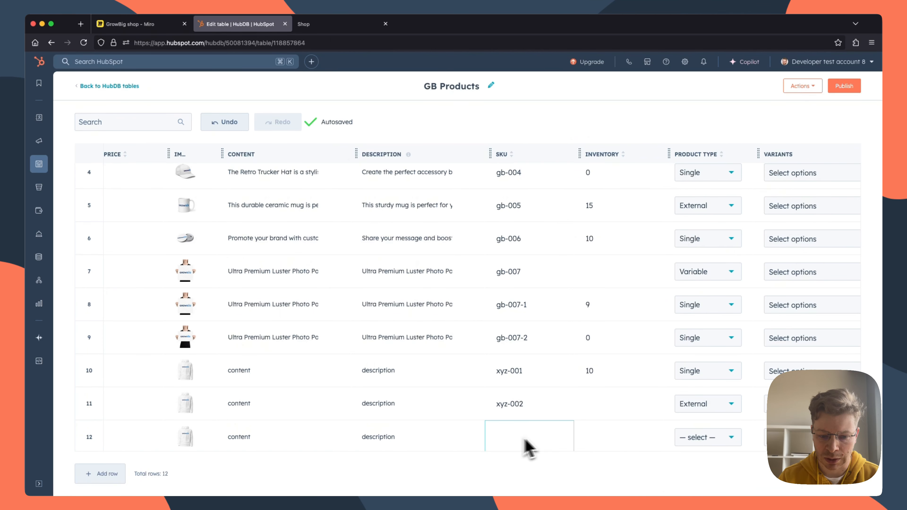
{"action": "scroll", "coordinate": [600, 447], "scroll_direction": "right", "scroll_amount": 4}
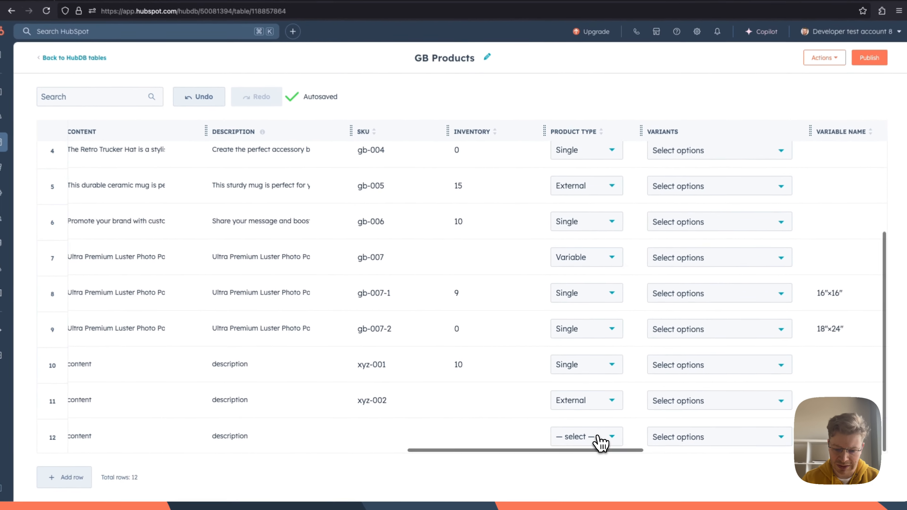
{"action": "left_click", "coordinate": [598, 437]}
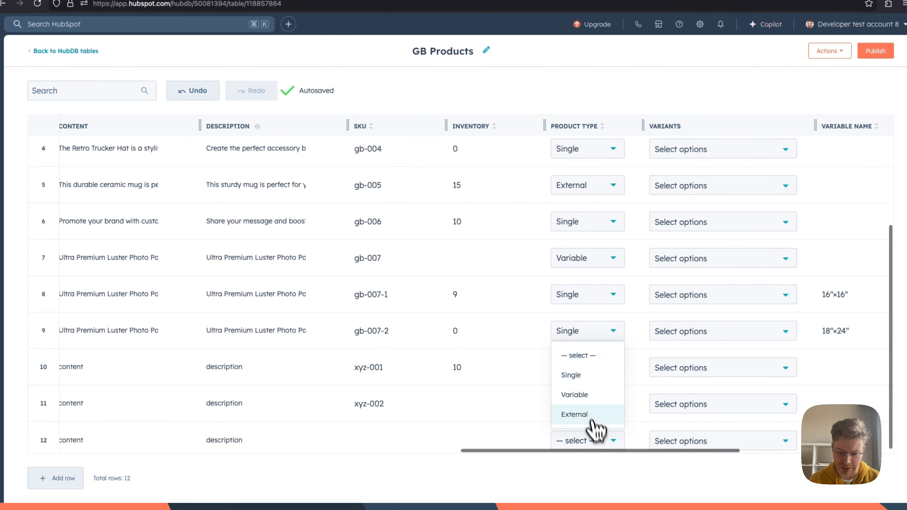
{"action": "left_click", "coordinate": [586, 395]}
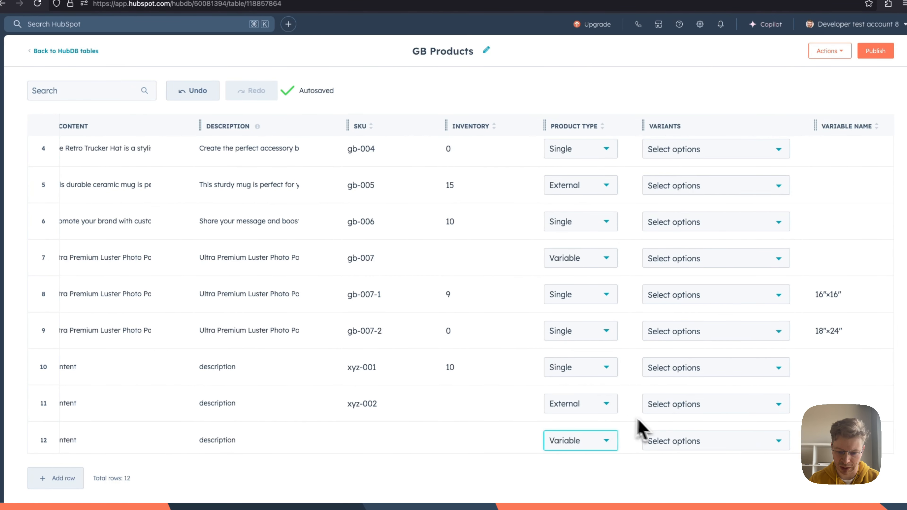
Step: Set the visibility of the "Variable product" row to Visible
{"action": "scroll", "coordinate": [647, 433], "scroll_direction": "right", "scroll_amount": 10}
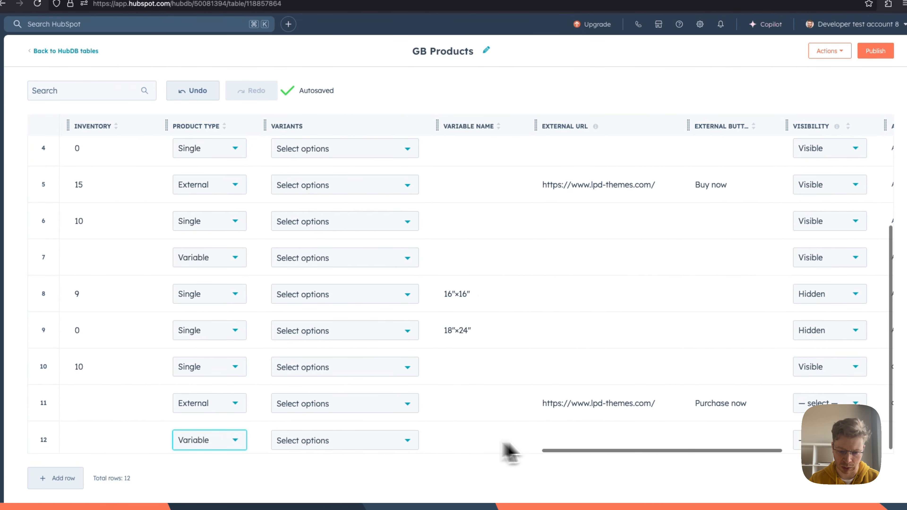
{"action": "scroll", "coordinate": [506, 450], "scroll_direction": "right", "scroll_amount": 6}
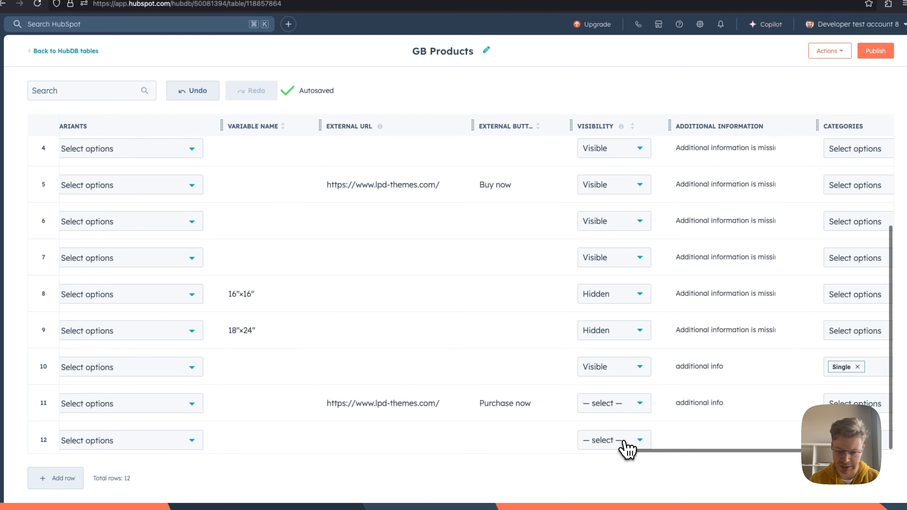
{"action": "left_click", "coordinate": [627, 444]}
{"action": "left_click", "coordinate": [608, 411]}
Step: Fill in the variable product's additional information with "additional info"
{"action": "scroll", "coordinate": [689, 432], "scroll_direction": "right", "scroll_amount": 1}
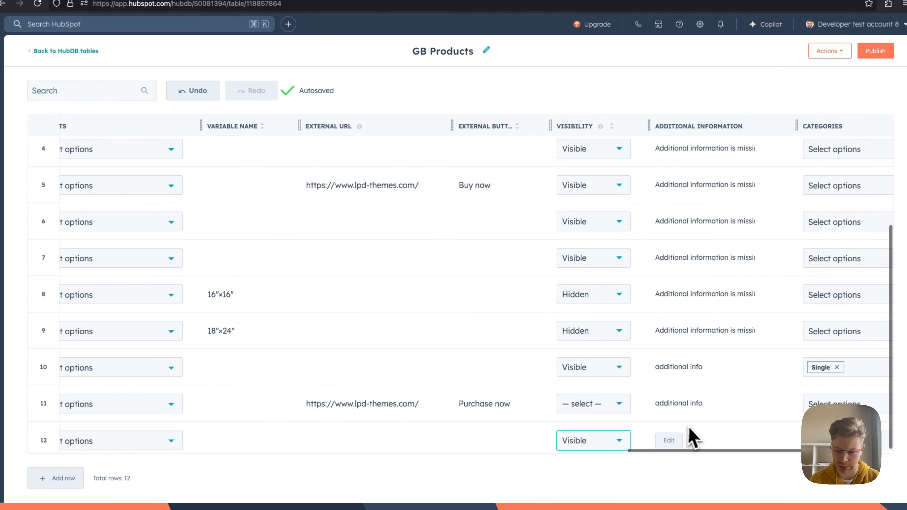
{"action": "scroll", "coordinate": [661, 447], "scroll_direction": "right", "scroll_amount": 3}
{"action": "left_click", "coordinate": [601, 441]}
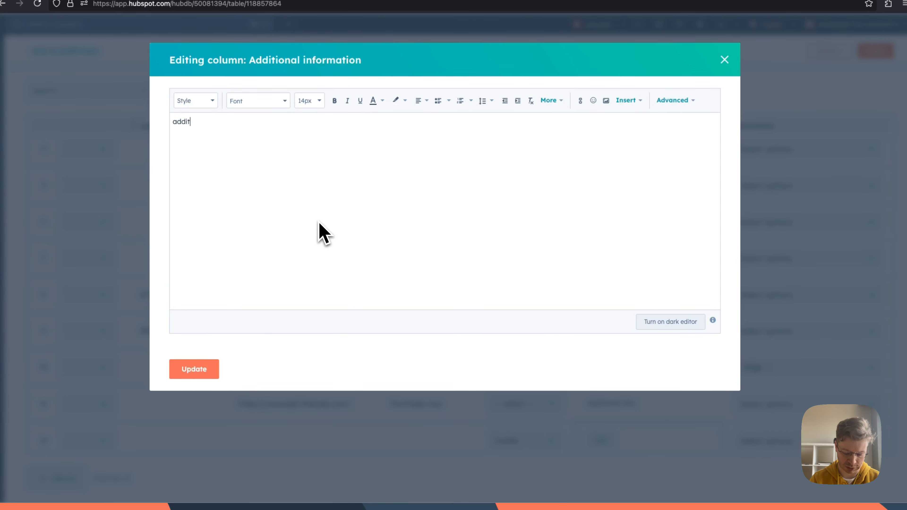
{"action": "type", "text": "additional ino"}
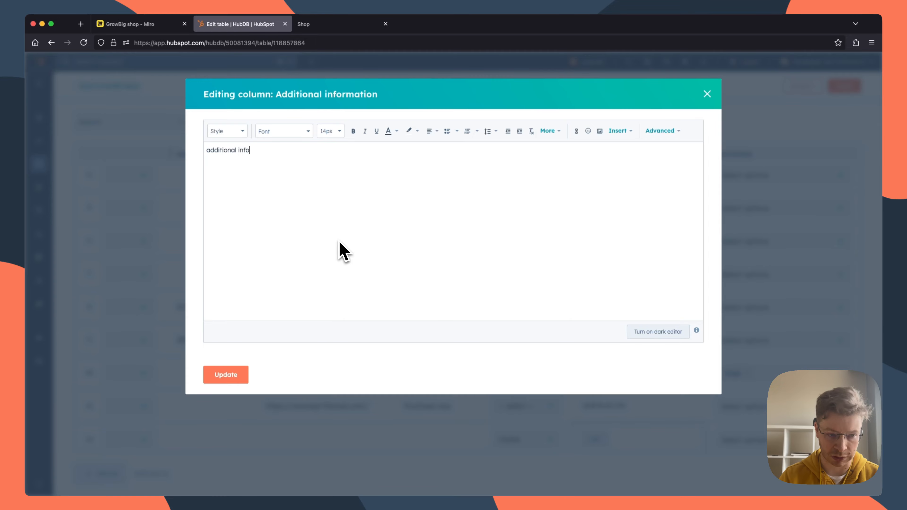
{"action": "left_click", "coordinate": [225, 375]}
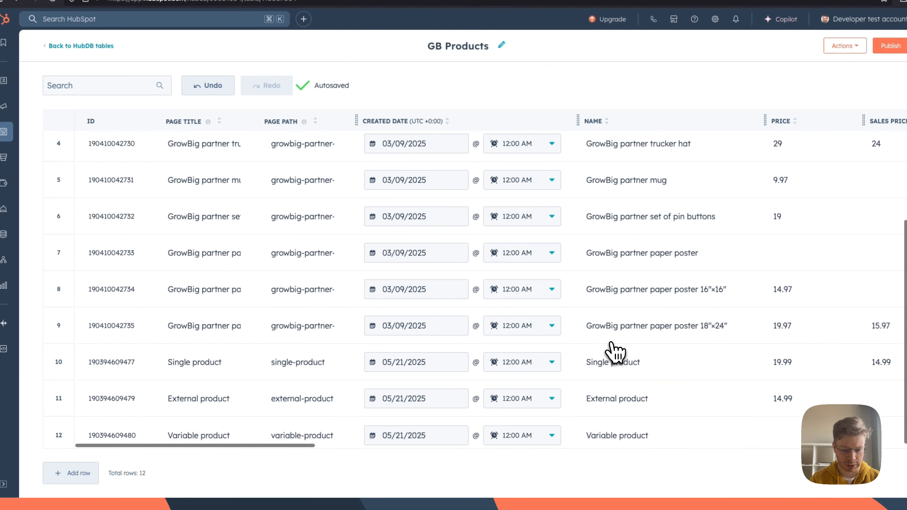
Step: Publish the GB Products table
{"action": "scroll", "coordinate": [614, 354], "scroll_direction": "right", "scroll_amount": 10}
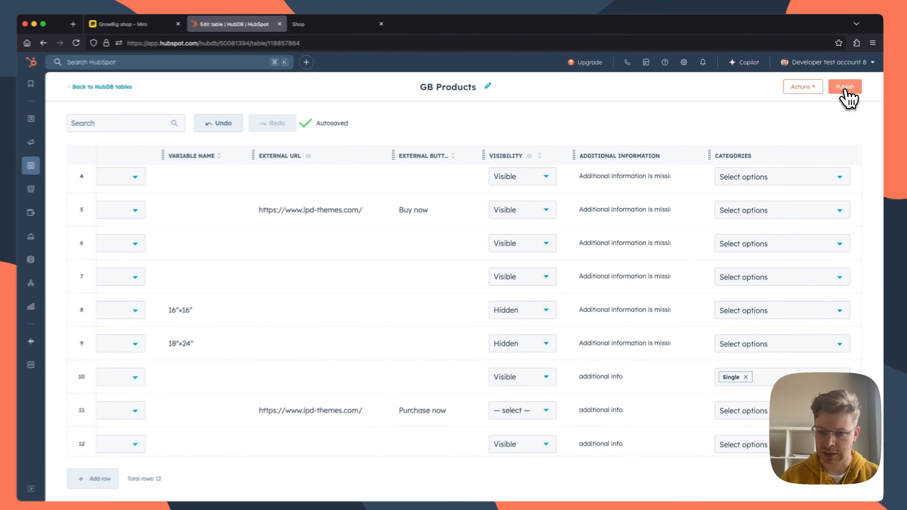
{"action": "left_click", "coordinate": [846, 87]}
{"action": "left_click", "coordinate": [355, 188]}
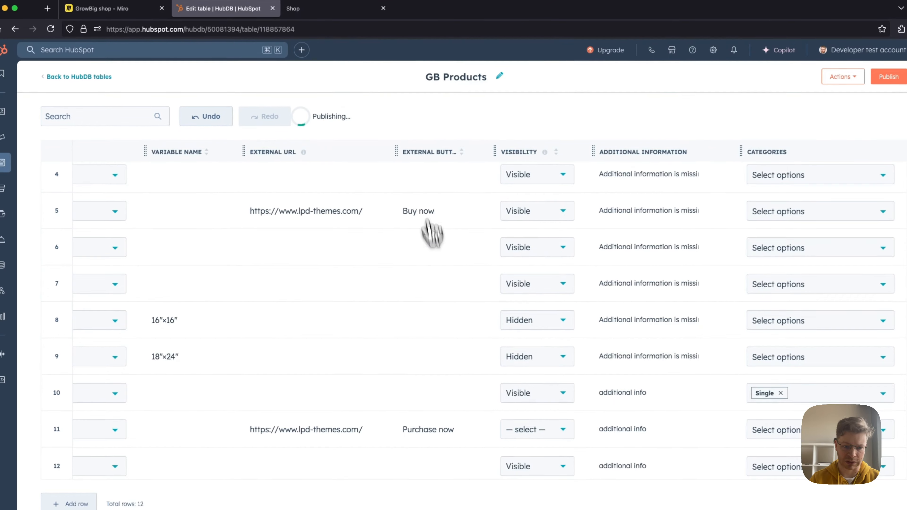
Step: Add a new product row with the page title "Varibale product xyz"
{"action": "scroll", "coordinate": [432, 232], "scroll_direction": "left", "scroll_amount": 15}
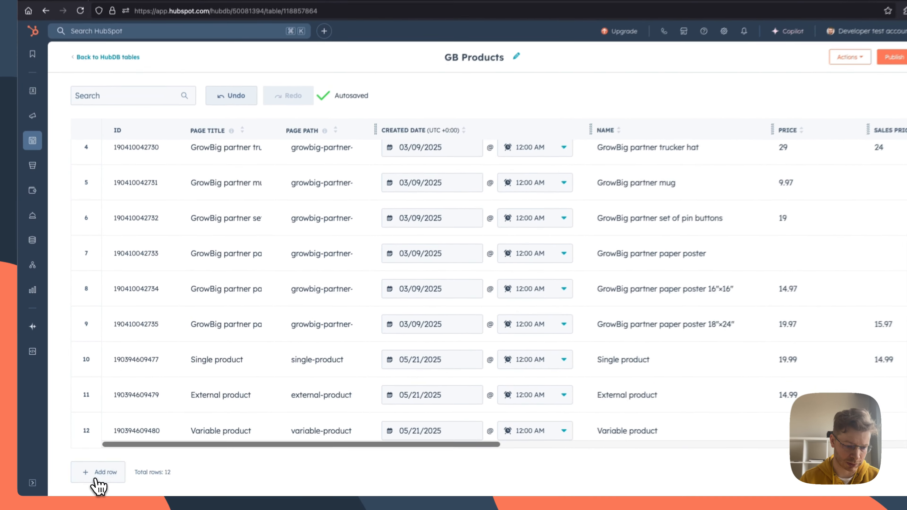
{"action": "left_click", "coordinate": [101, 474]}
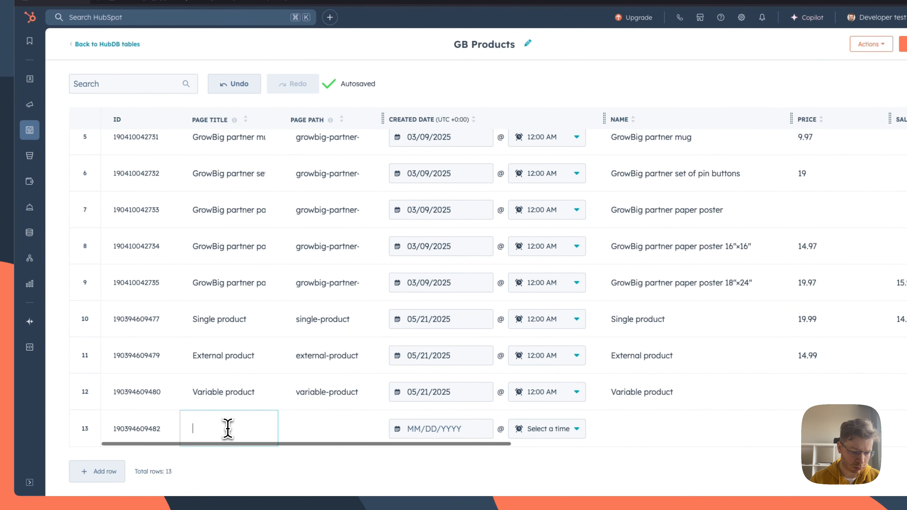
{"action": "type", "text": "Variba"}
{"action": "type", "text": "le product xyz"}
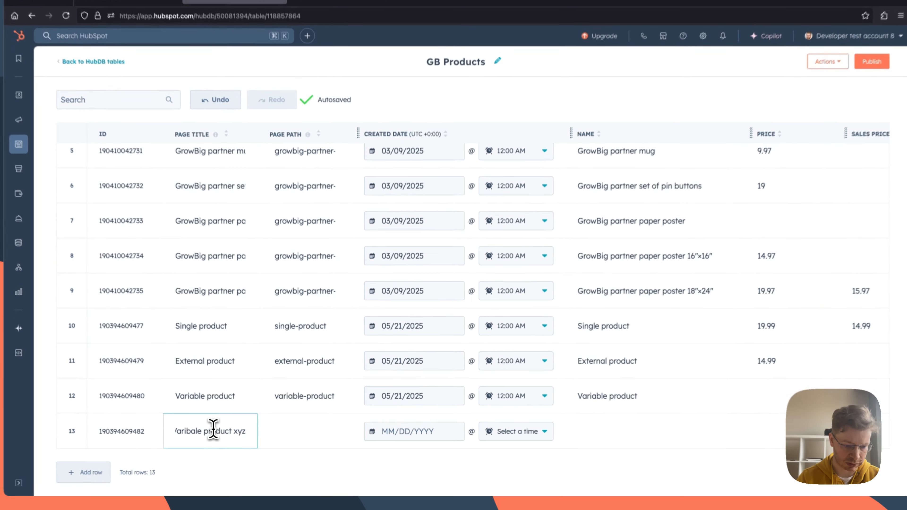
Step: Set the new row's created date to 05/21/2025 and its name to "Varibale product xyz"
{"action": "left_click", "coordinate": [428, 436]}
{"action": "left_click", "coordinate": [400, 410]}
{"action": "left_click", "coordinate": [607, 433]}
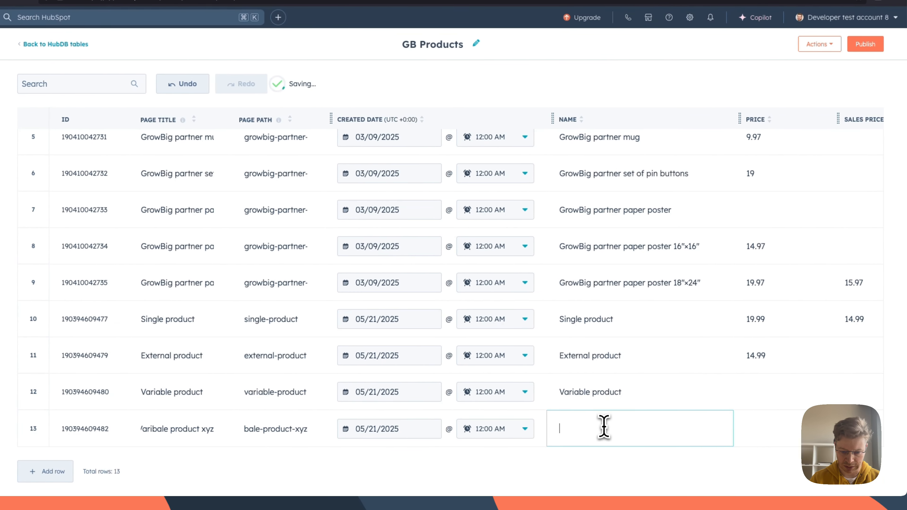
{"action": "type", "text": "Varibale product xyz"}
Step: Set the price of the "Varibale product xyz" row to 9.99 and its sales price to 5.99
{"action": "scroll", "coordinate": [593, 434], "scroll_direction": "right", "scroll_amount": 5}
{"action": "left_click", "coordinate": [633, 427]}
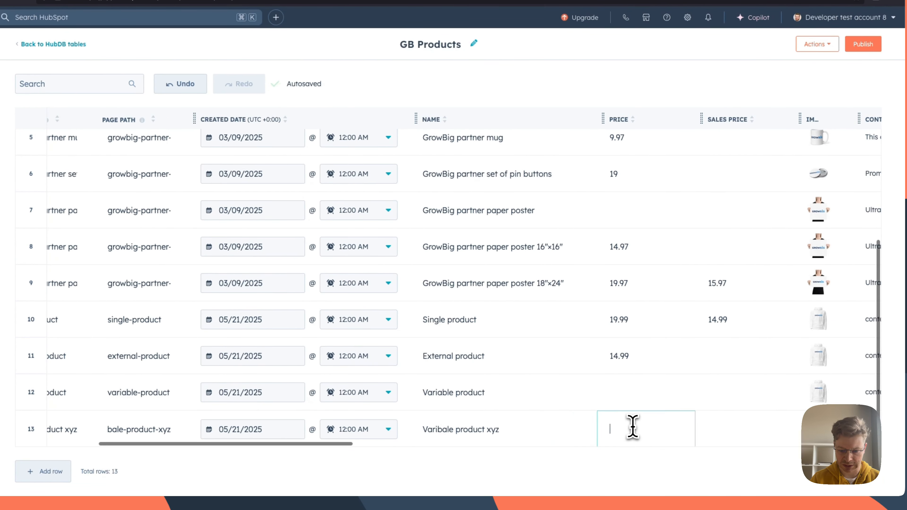
{"action": "scroll", "coordinate": [629, 432], "scroll_direction": "right", "scroll_amount": 3}
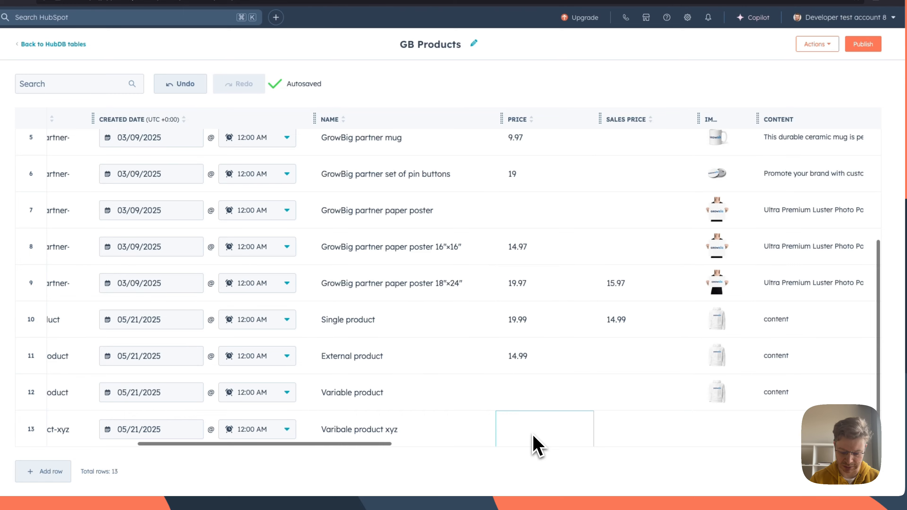
{"action": "type", "text": "9."}
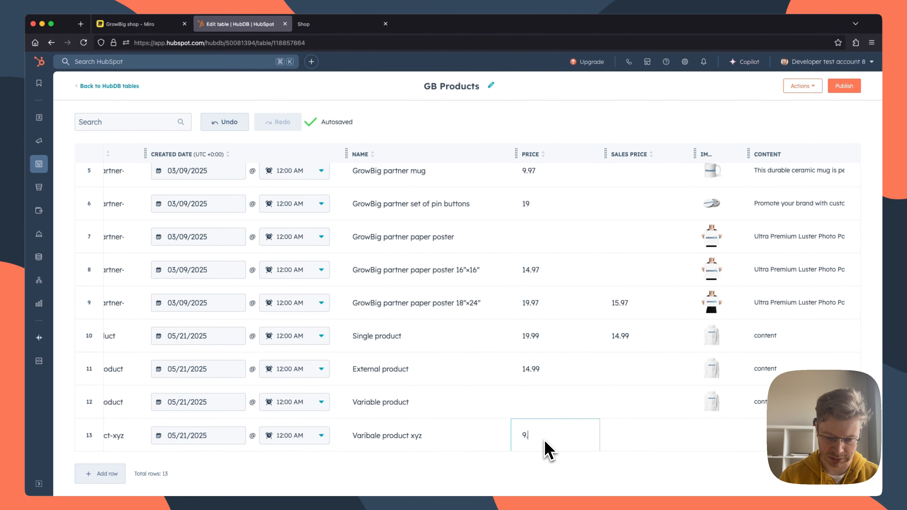
{"action": "type", "text": "99"}
{"action": "left_click", "coordinate": [634, 440]}
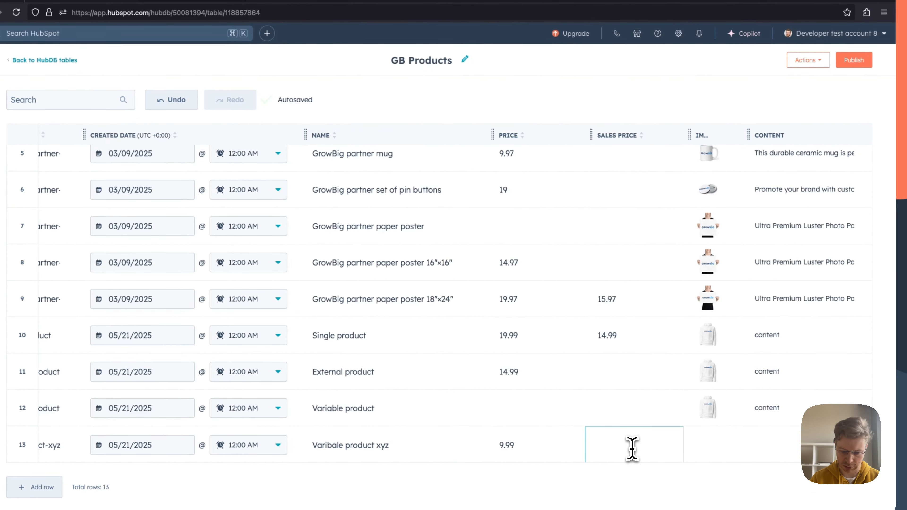
{"action": "type", "text": "5.99"}
Step: Choose the white hoodie image for the "Varibale product xyz" row
{"action": "scroll", "coordinate": [633, 449], "scroll_direction": "right", "scroll_amount": 2}
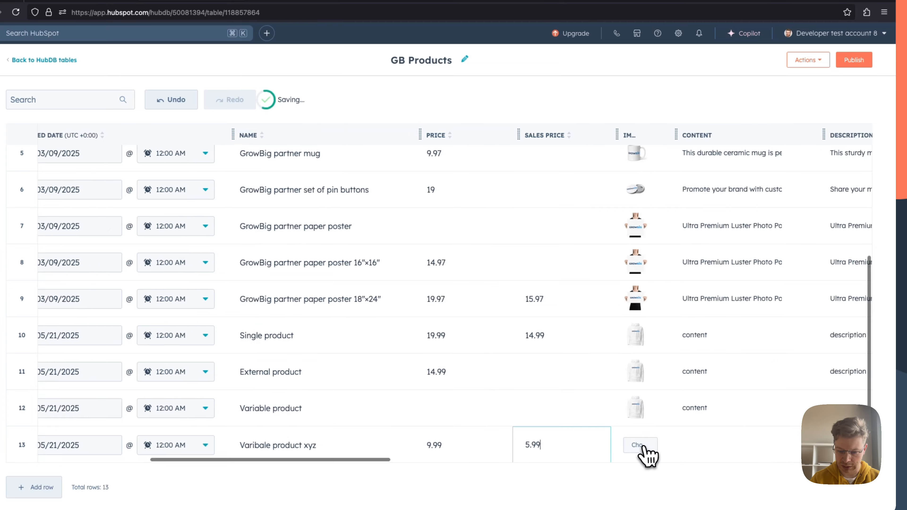
{"action": "left_click", "coordinate": [642, 448]}
{"action": "left_click", "coordinate": [666, 158]}
{"action": "left_click", "coordinate": [654, 482]}
Step: Set the SKU of the "Varibale product xyz" row to xyz-003-1
{"action": "scroll", "coordinate": [468, 429], "scroll_direction": "right", "scroll_amount": 7}
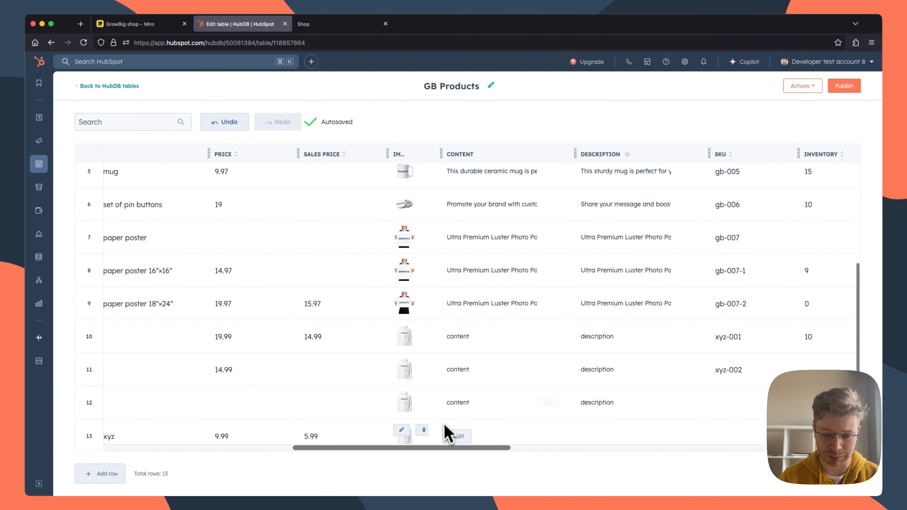
{"action": "scroll", "coordinate": [366, 426], "scroll_direction": "left", "scroll_amount": 10}
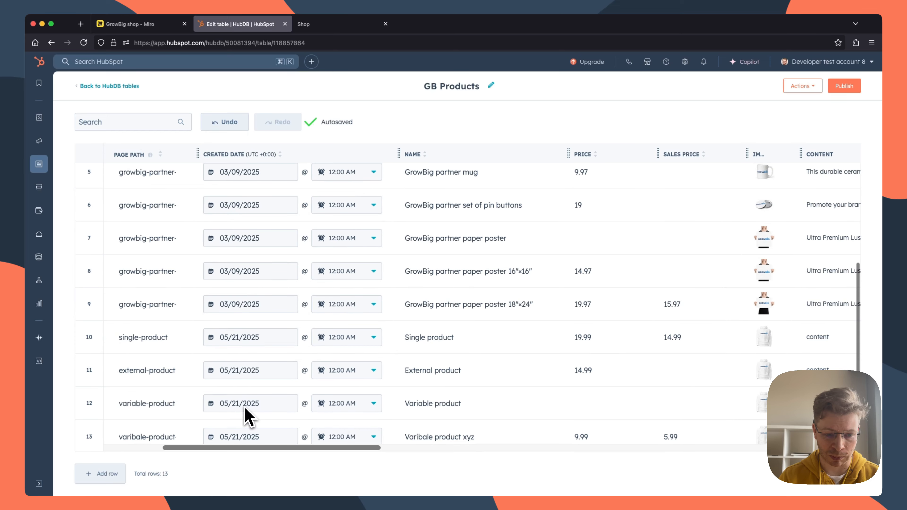
{"action": "scroll", "coordinate": [425, 411], "scroll_direction": "right", "scroll_amount": 10}
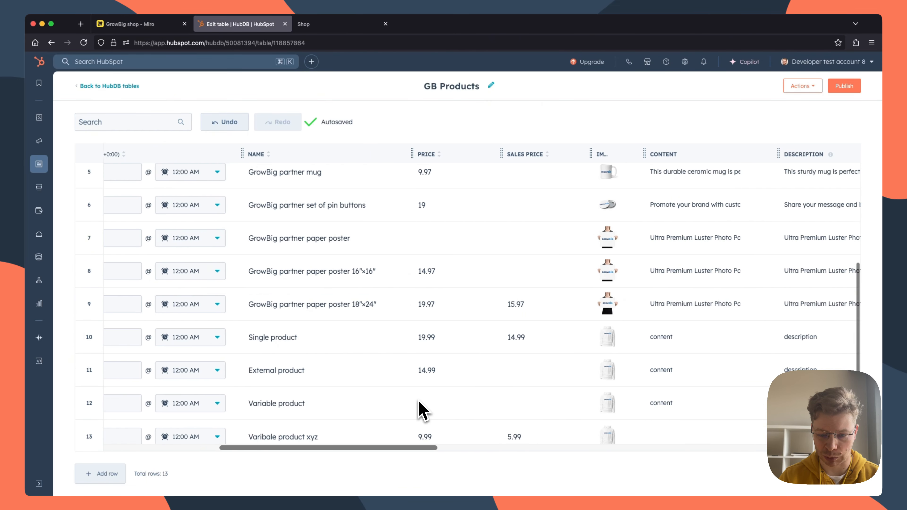
{"action": "scroll", "coordinate": [624, 416], "scroll_direction": "right", "scroll_amount": 10}
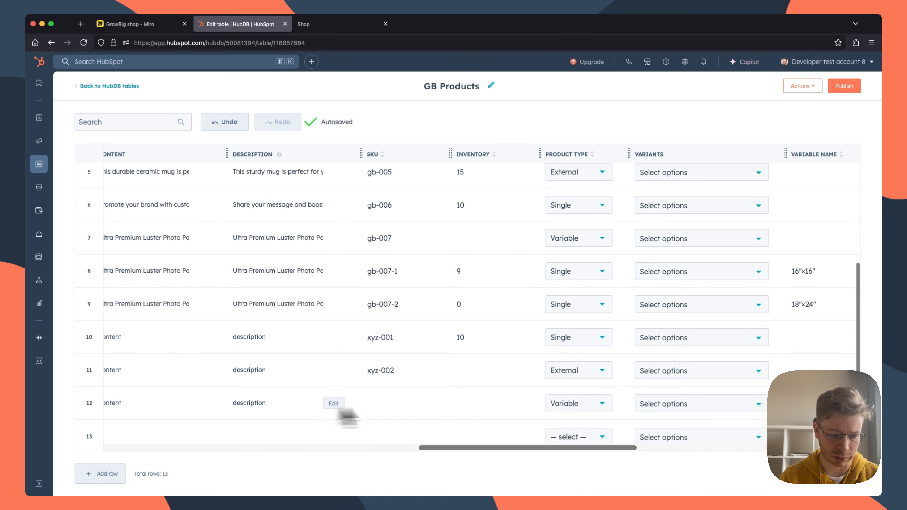
{"action": "scroll", "coordinate": [604, 422], "scroll_direction": "right", "scroll_amount": 10}
{"action": "scroll", "coordinate": [732, 417], "scroll_direction": "left", "scroll_amount": 6}
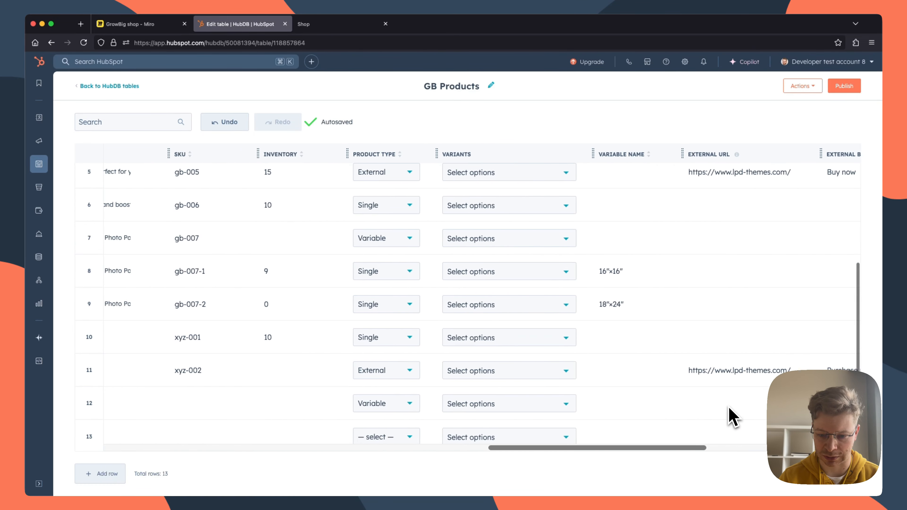
{"action": "scroll", "coordinate": [732, 418], "scroll_direction": "left", "scroll_amount": 8}
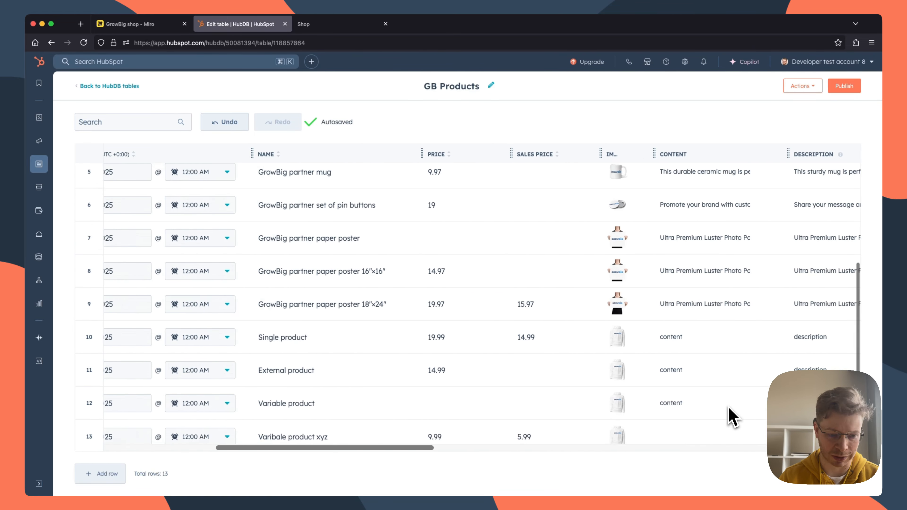
{"action": "scroll", "coordinate": [557, 445], "scroll_direction": "right", "scroll_amount": 5}
{"action": "left_click", "coordinate": [559, 436]}
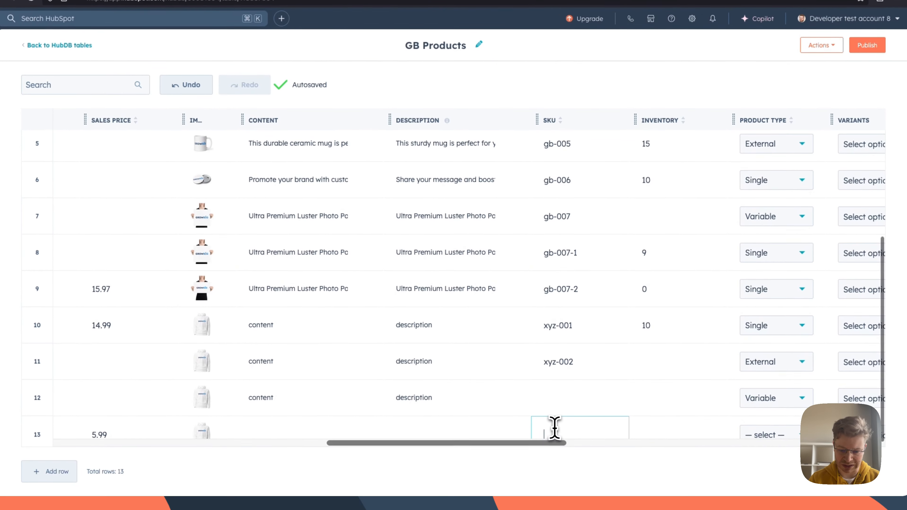
{"action": "scroll", "coordinate": [555, 428], "scroll_direction": "down", "scroll_amount": 1}
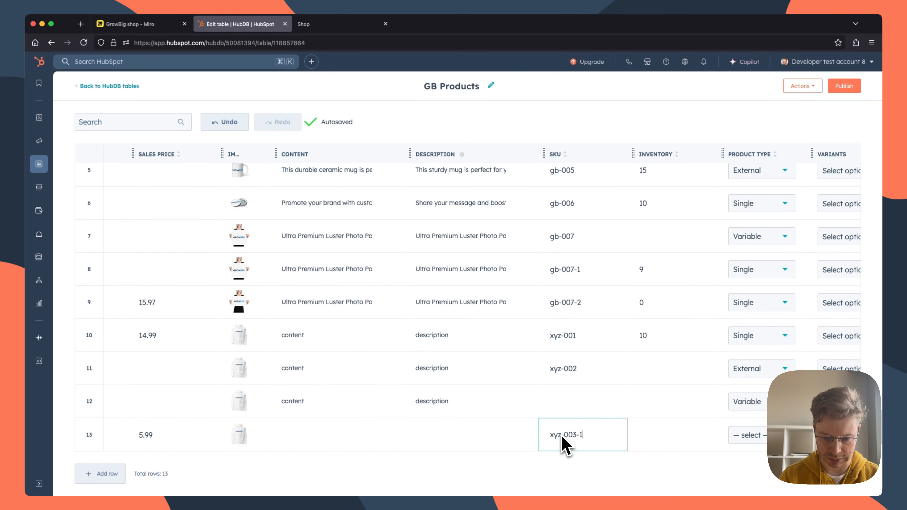
Step: Set the xyz-003-1 row's inventory to 10 and its product type to Single
{"action": "left_click", "coordinate": [689, 443]}
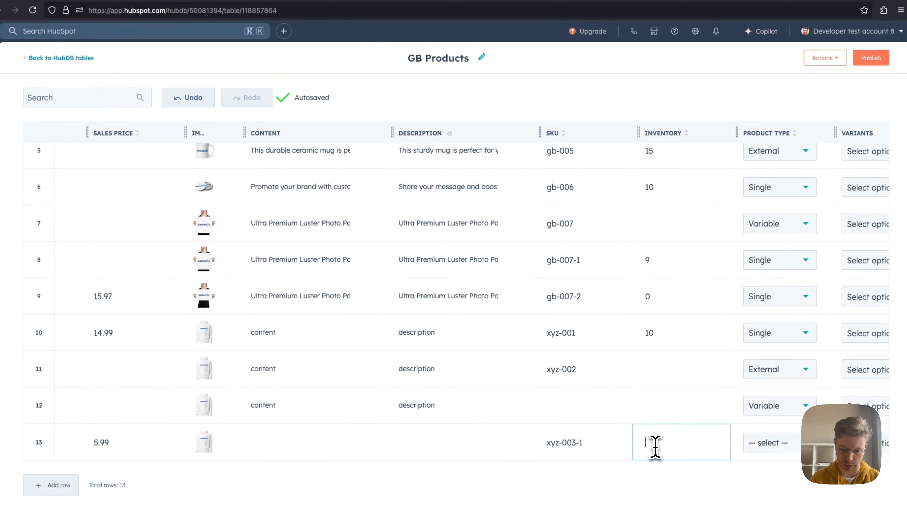
{"action": "scroll", "coordinate": [689, 452], "scroll_direction": "right", "scroll_amount": 3}
{"action": "left_click", "coordinate": [691, 454]}
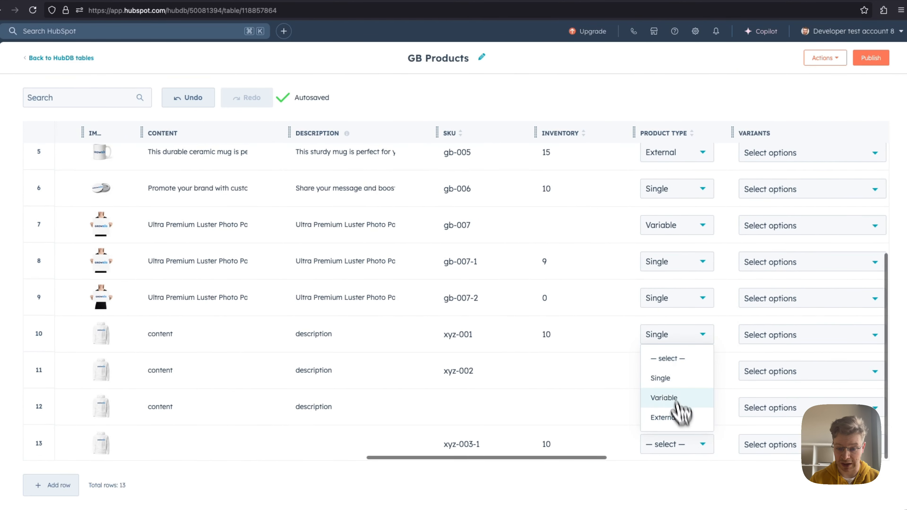
{"action": "left_click", "coordinate": [675, 378]}
Step: Set the visibility of the xyz-003-1 row to Hidden
{"action": "scroll", "coordinate": [709, 430], "scroll_direction": "right", "scroll_amount": 2}
{"action": "scroll", "coordinate": [709, 431], "scroll_direction": "right", "scroll_amount": 5}
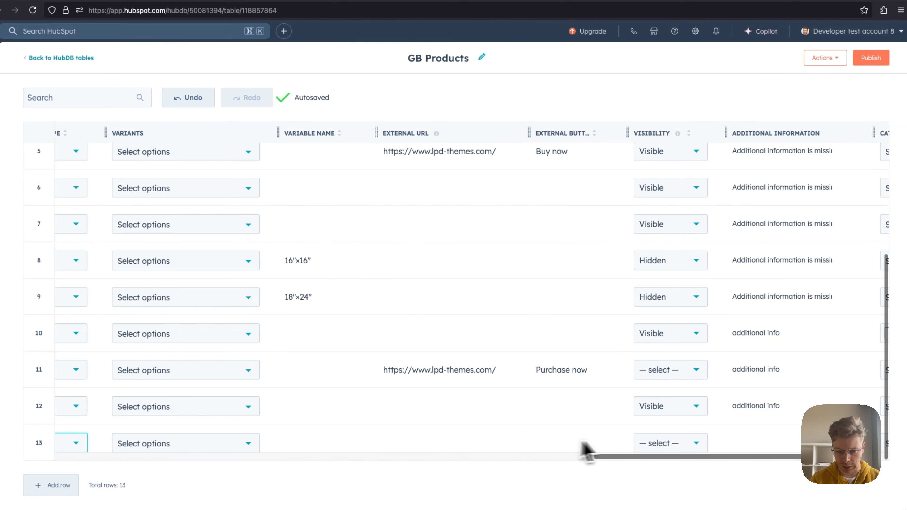
{"action": "left_click", "coordinate": [664, 443]}
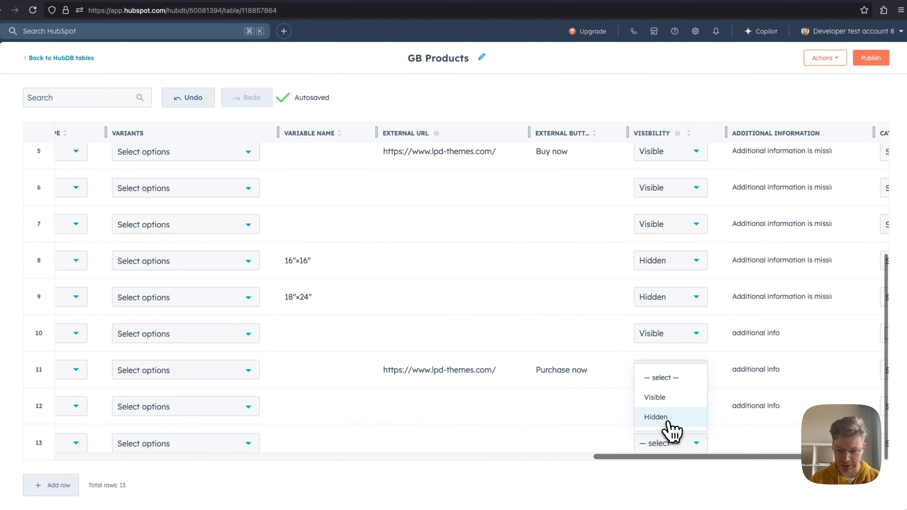
{"action": "left_click", "coordinate": [659, 421]}
Step: Check the shop page, return to the GB Products table and look over the remaining columns of the xyz-003-1 row
{"action": "scroll", "coordinate": [581, 431], "scroll_direction": "left", "scroll_amount": 10}
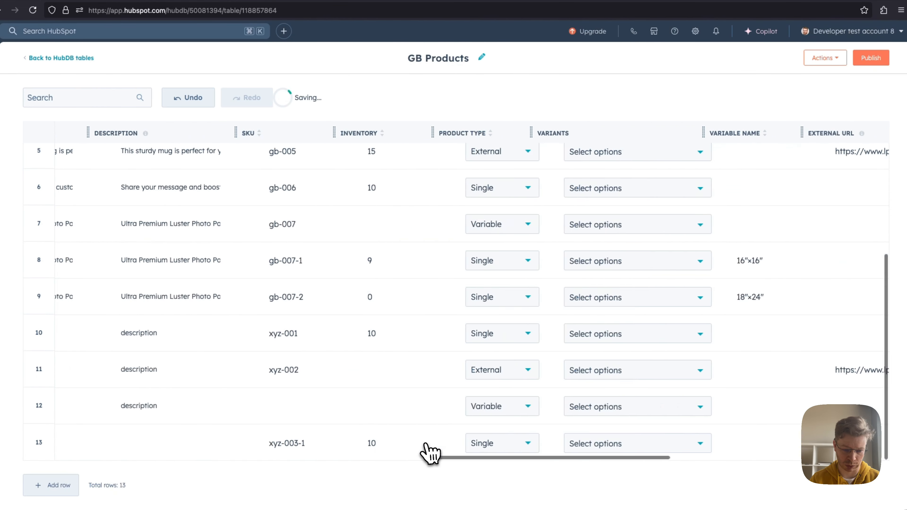
{"action": "scroll", "coordinate": [399, 456], "scroll_direction": "right", "scroll_amount": 5}
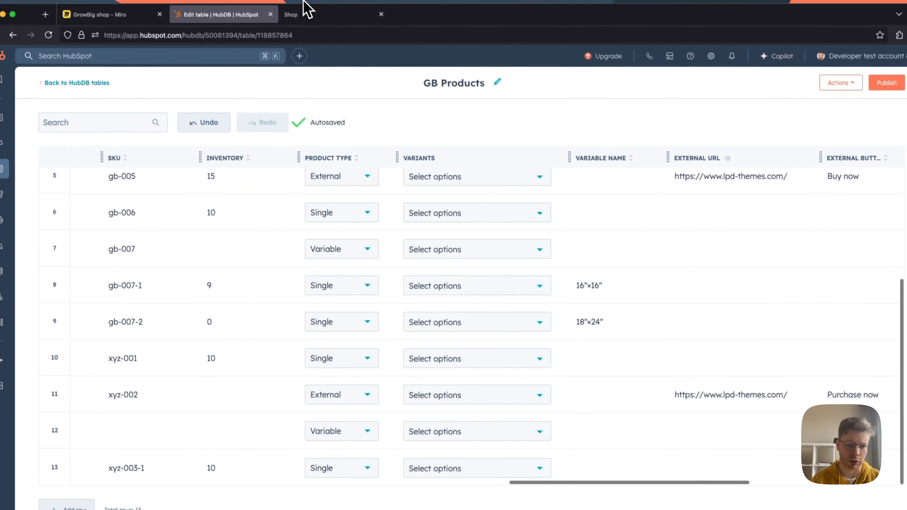
{"action": "left_click", "coordinate": [304, 2]}
{"action": "left_click", "coordinate": [313, 22]}
{"action": "left_click", "coordinate": [304, 22]}
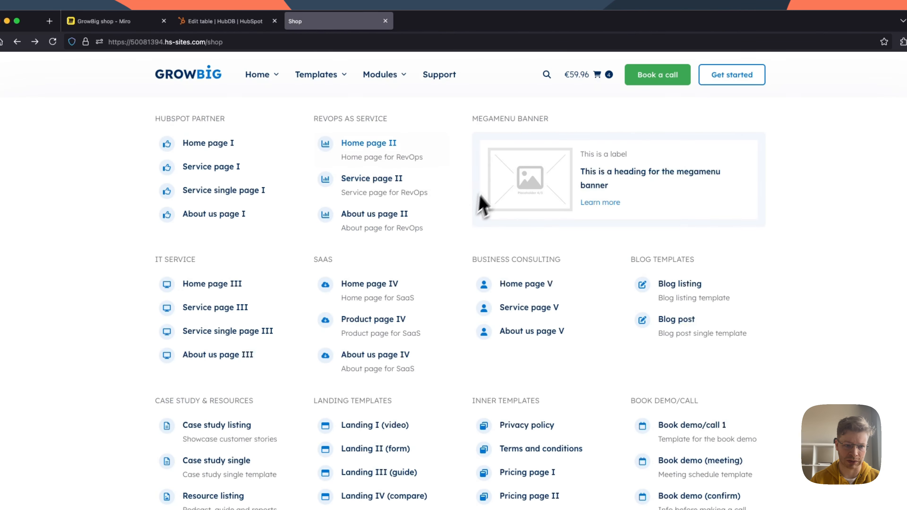
{"action": "left_click", "coordinate": [219, 20]}
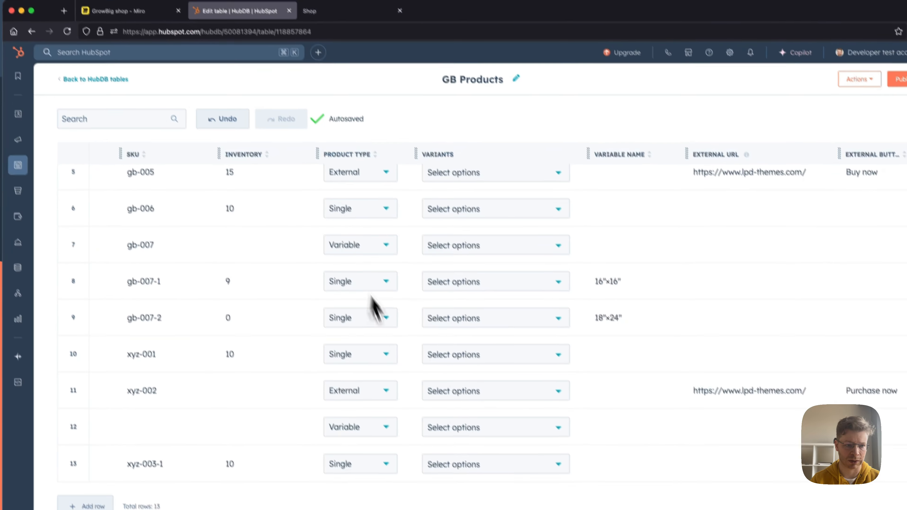
{"action": "scroll", "coordinate": [464, 411], "scroll_direction": "right", "scroll_amount": 5}
{"action": "scroll", "coordinate": [511, 443], "scroll_direction": "right", "scroll_amount": 3}
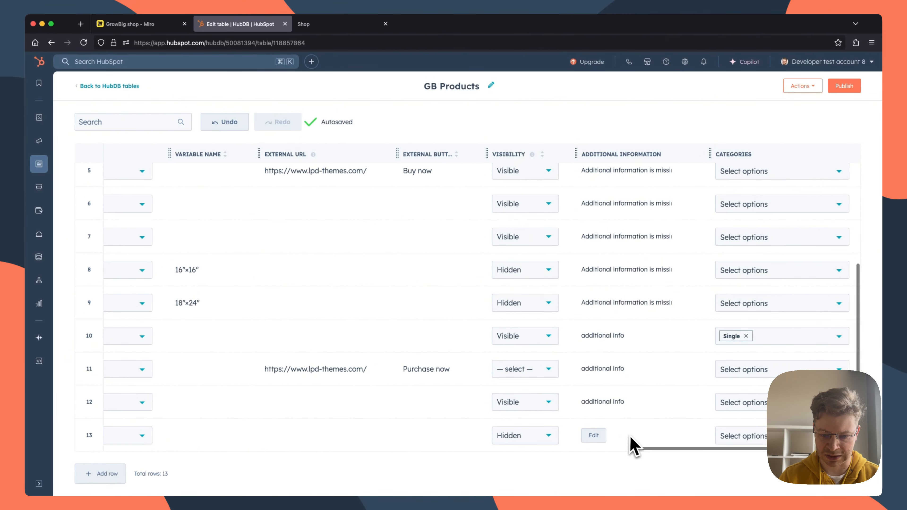
{"action": "scroll", "coordinate": [583, 438], "scroll_direction": "left", "scroll_amount": 1}
{"action": "scroll", "coordinate": [584, 438], "scroll_direction": "right", "scroll_amount": 1}
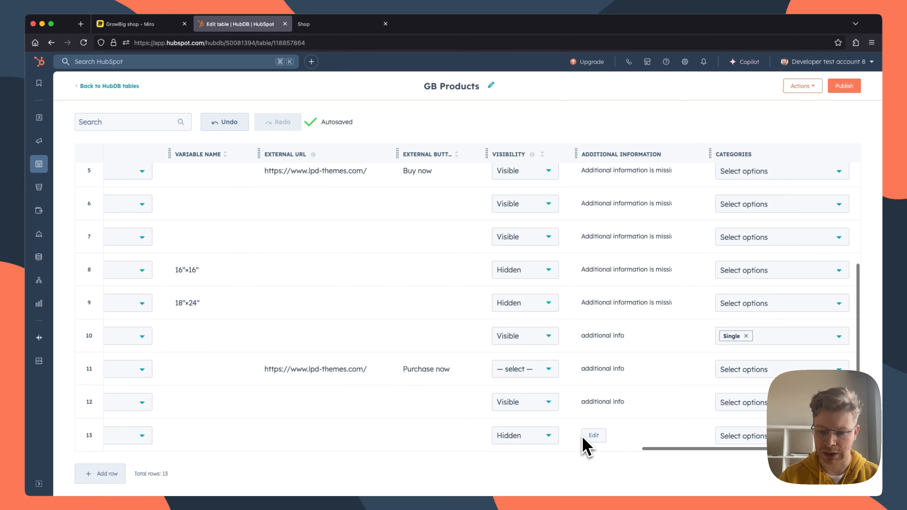
Step: Clone the "Varibale product xyz" row and change the copy's page title to begin with "Varibale product ab"
{"action": "scroll", "coordinate": [557, 290], "scroll_direction": "left", "scroll_amount": 15}
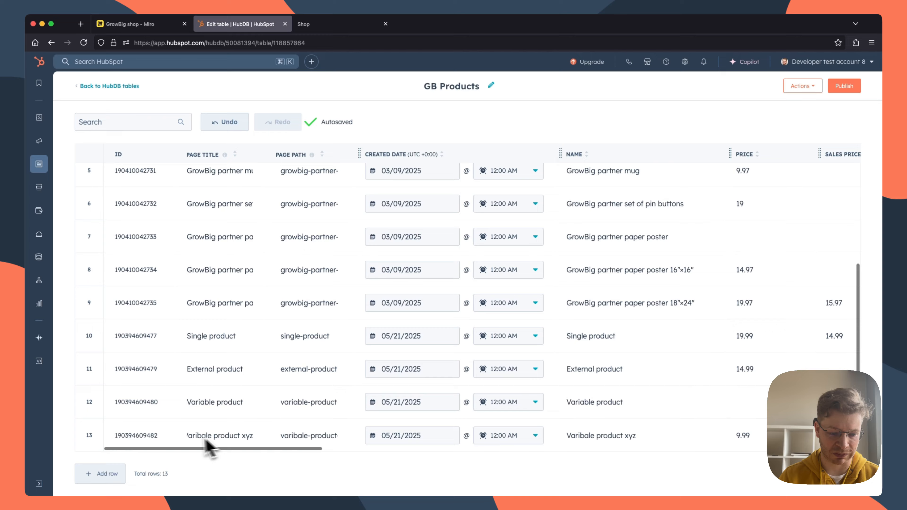
{"action": "left_click", "coordinate": [166, 436]}
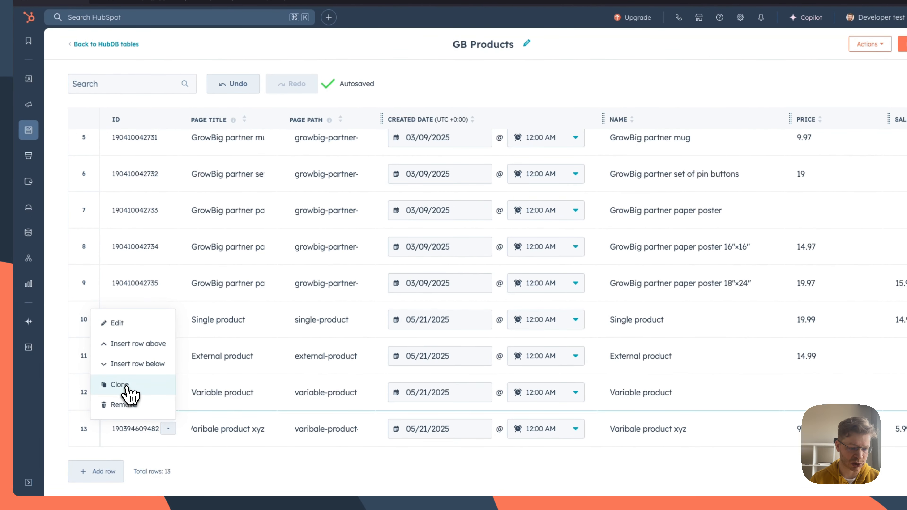
{"action": "left_click", "coordinate": [126, 387]}
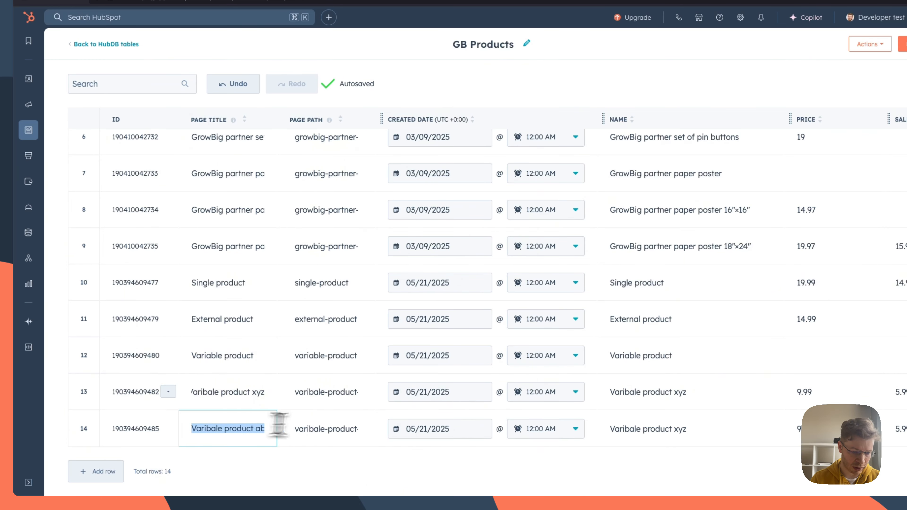
Step: Set the variable name of the "Varibale product xyz" row to "product xyz"
{"action": "scroll", "coordinate": [386, 419], "scroll_direction": "right", "scroll_amount": 10}
{"action": "scroll", "coordinate": [386, 419], "scroll_direction": "left", "scroll_amount": 8}
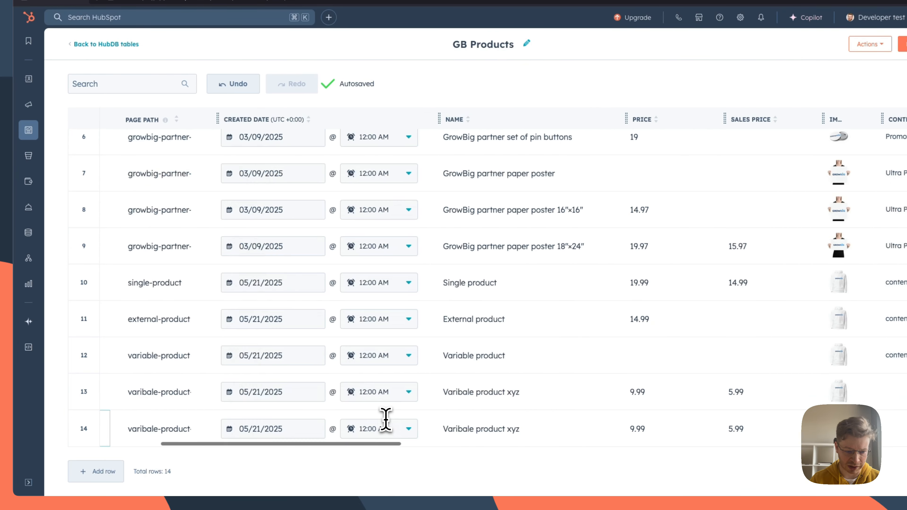
{"action": "scroll", "coordinate": [385, 420], "scroll_direction": "right", "scroll_amount": 10}
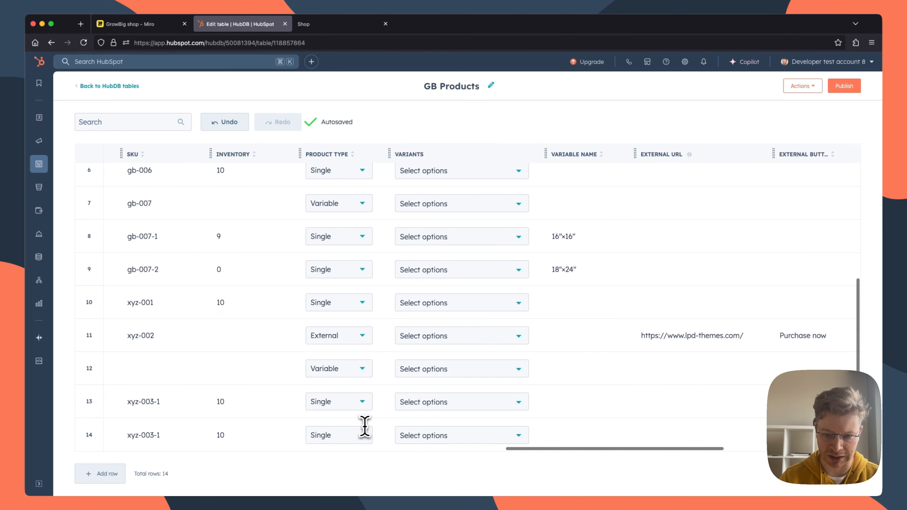
{"action": "scroll", "coordinate": [364, 427], "scroll_direction": "right", "scroll_amount": 3}
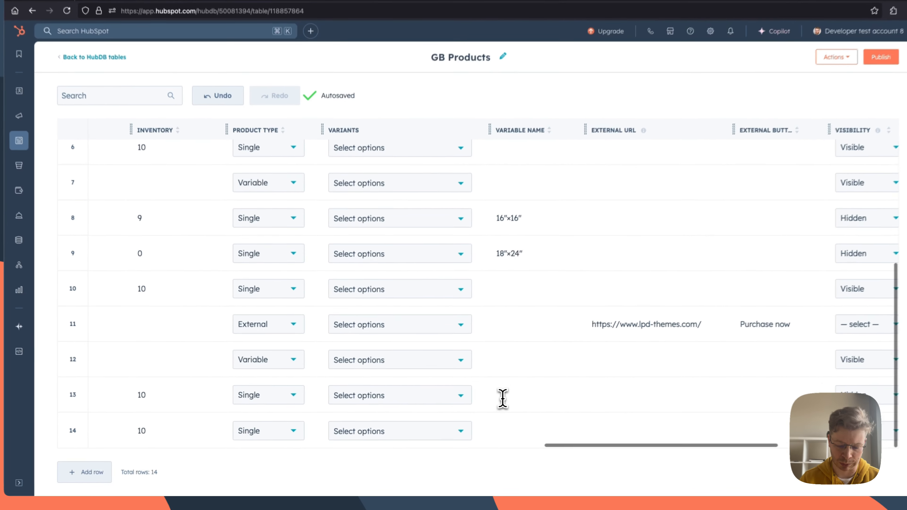
{"action": "left_click", "coordinate": [501, 400]}
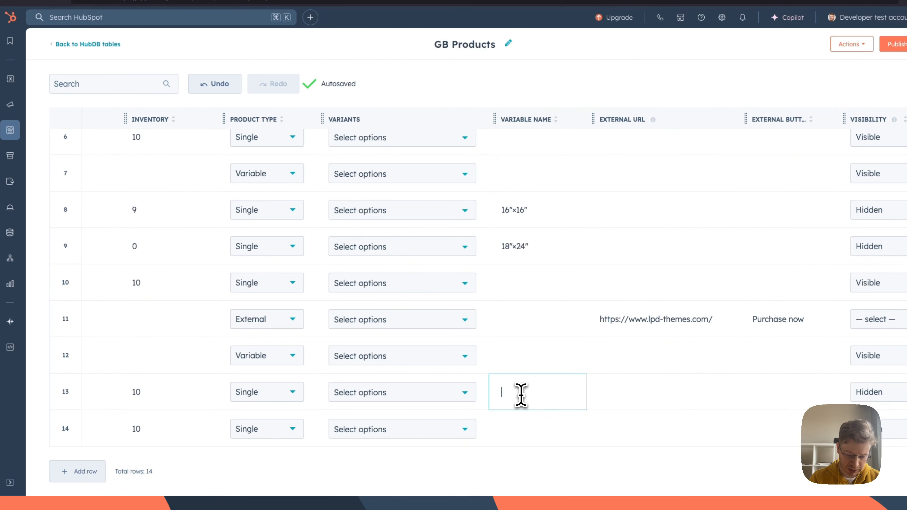
{"action": "type", "text": "product"}
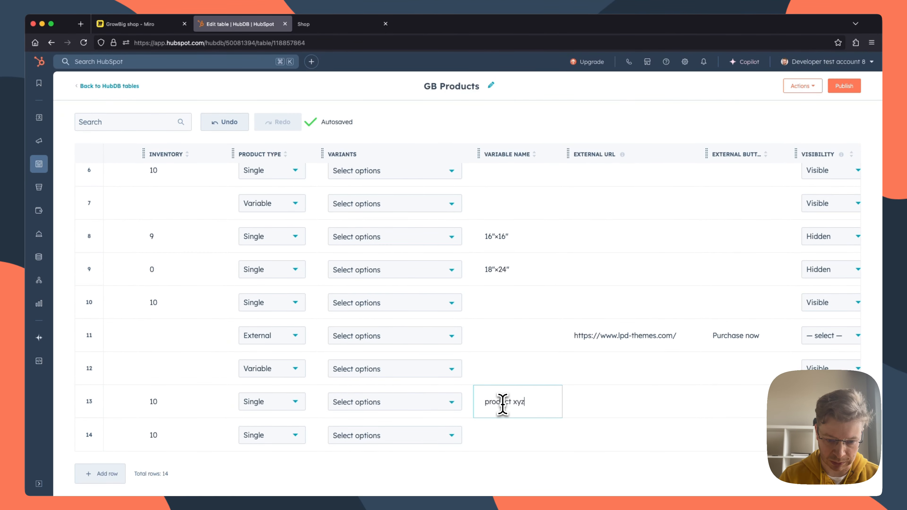
{"action": "type", "text": " xyz"}
Step: Change the cloned row's page path to end in "product-abc" and its name to "Varibale product abc"
{"action": "scroll", "coordinate": [503, 404], "scroll_direction": "left", "scroll_amount": 15}
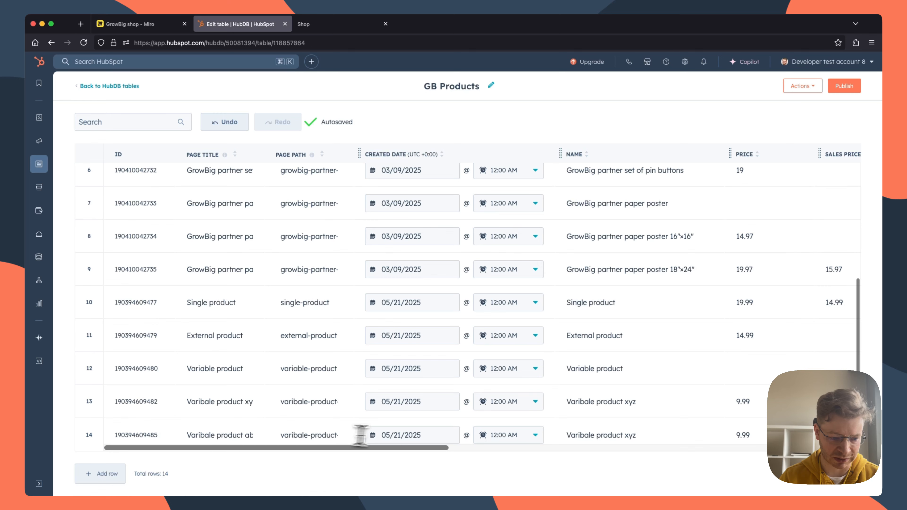
{"action": "left_click_drag", "start_coordinate": [188, 436], "coordinate": [257, 435]}
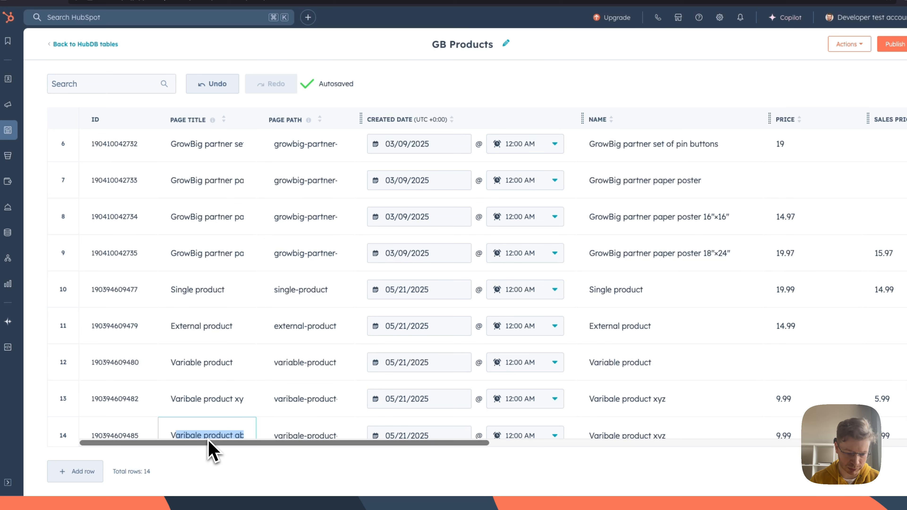
{"action": "left_click", "coordinate": [308, 433]}
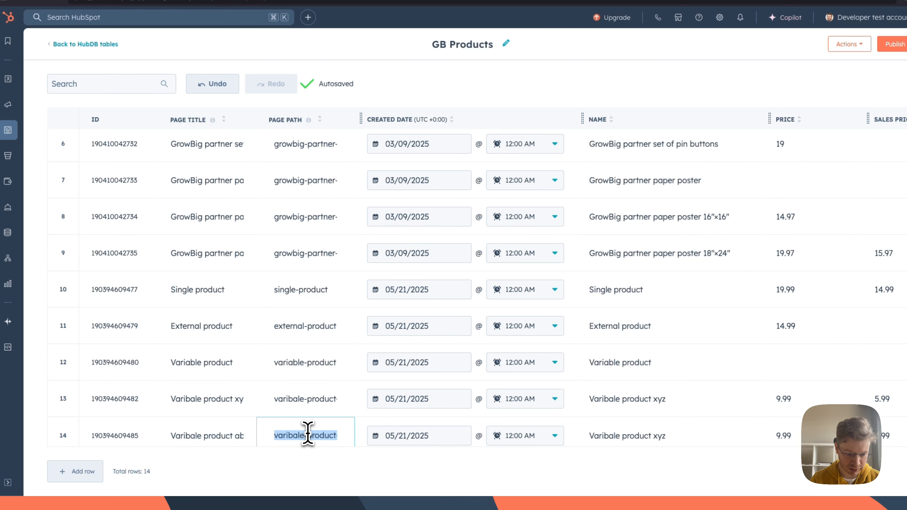
{"action": "left_click", "coordinate": [620, 436]}
{"action": "type", "text": "Varibale product abc"}
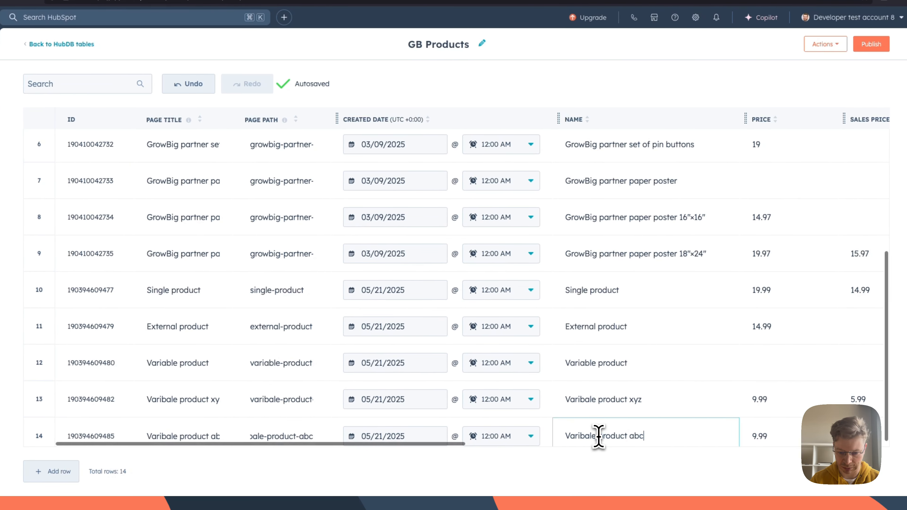
Step: Set the price of the "Varibale product abc" row to 17.99 and clear its sales price
{"action": "scroll", "coordinate": [603, 432], "scroll_direction": "right", "scroll_amount": 7}
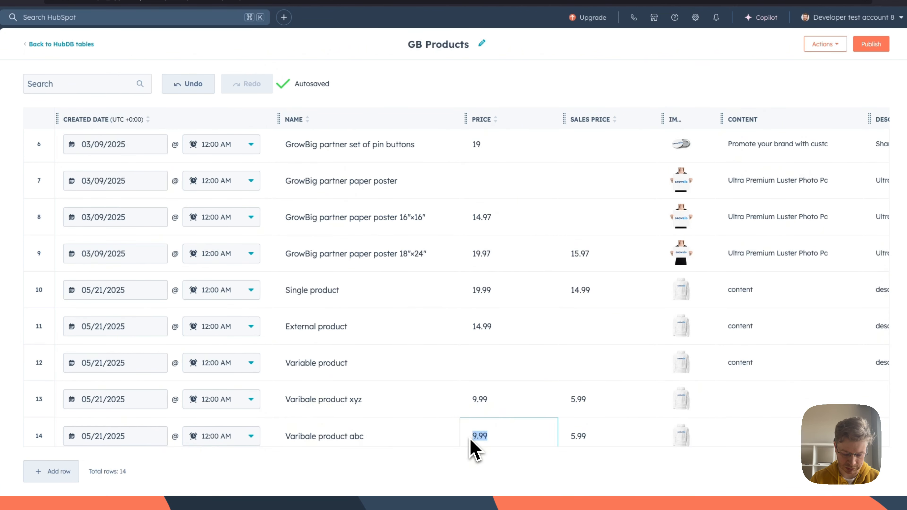
{"action": "type", "text": "17"}
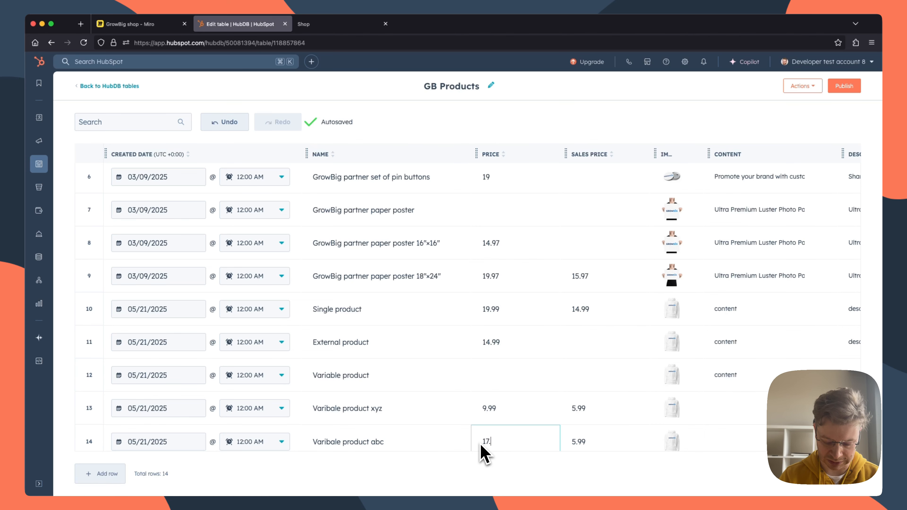
{"action": "key", "text": "Tab"}
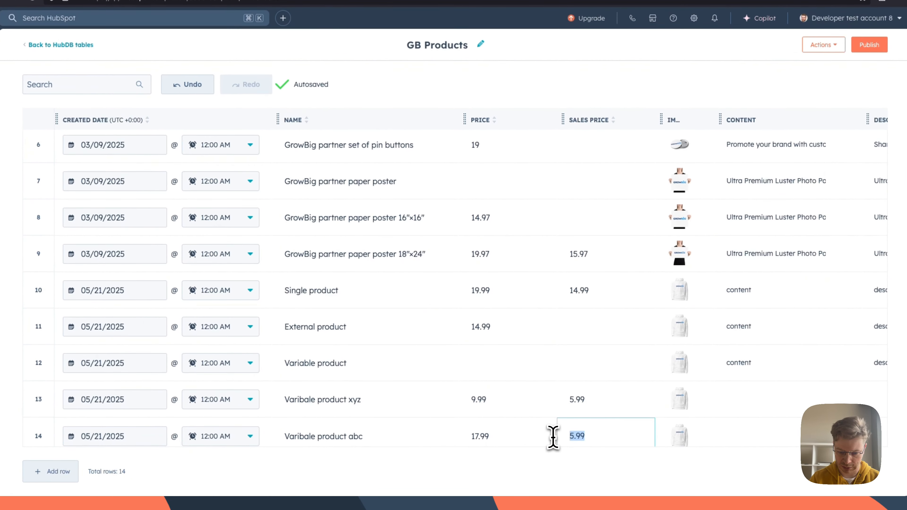
{"action": "key", "text": "BackSpace"}
Step: Change the "Varibale product abc" row's SKU to xyz-003-2 and its inventory to 59
{"action": "scroll", "coordinate": [618, 434], "scroll_direction": "right", "scroll_amount": 10}
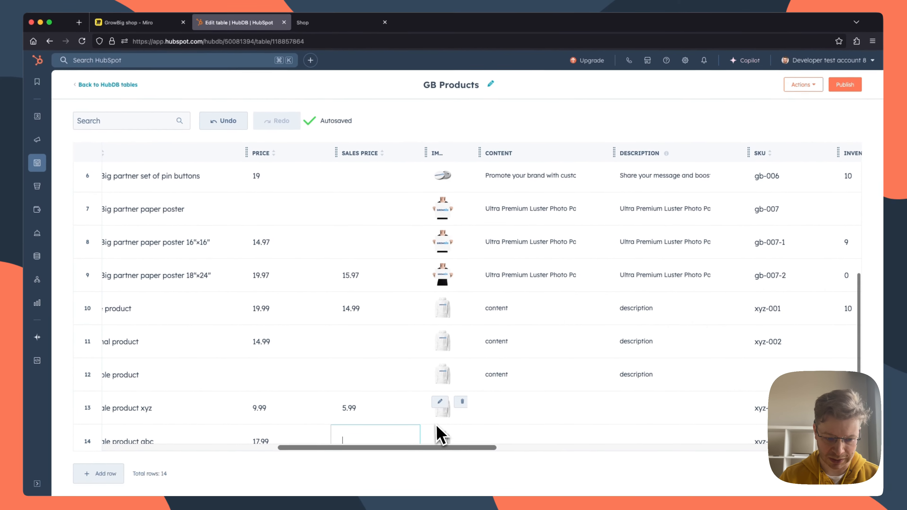
{"action": "scroll", "coordinate": [441, 434], "scroll_direction": "right", "scroll_amount": 5}
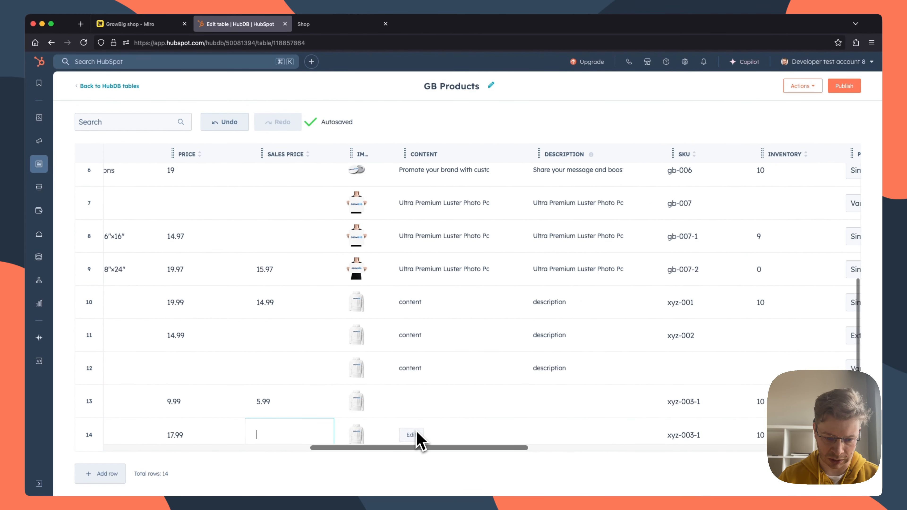
{"action": "scroll", "coordinate": [443, 440], "scroll_direction": "right", "scroll_amount": 4}
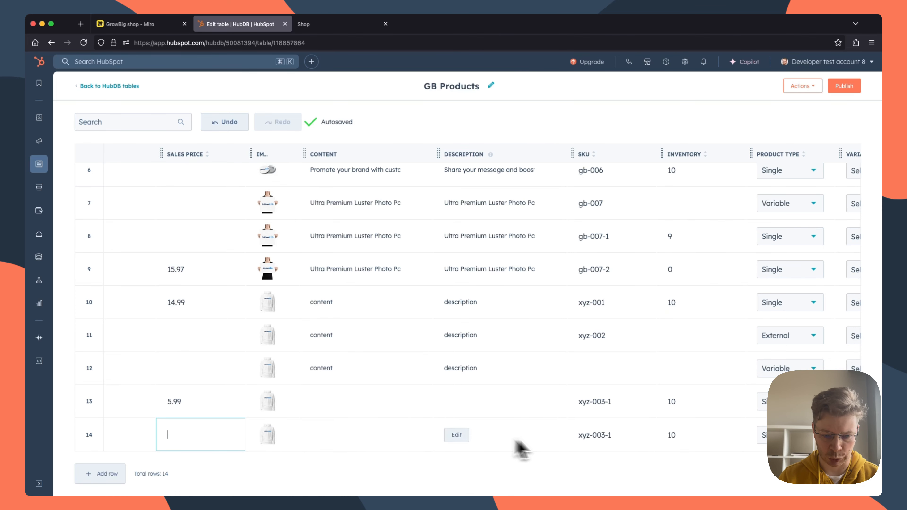
{"action": "scroll", "coordinate": [564, 441], "scroll_direction": "right", "scroll_amount": 4}
{"action": "left_click", "coordinate": [491, 435]}
{"action": "key", "text": "BackSpace"}
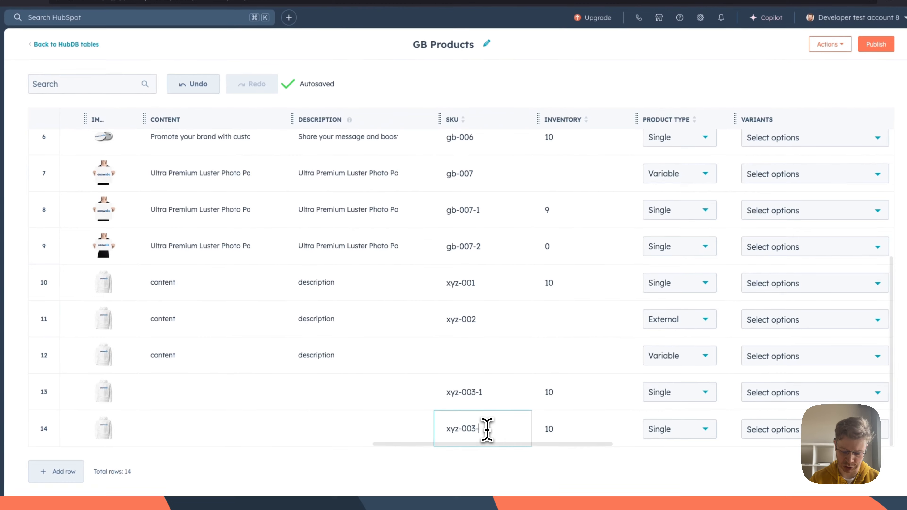
{"action": "type", "text": "2"}
{"action": "left_click", "coordinate": [541, 428]}
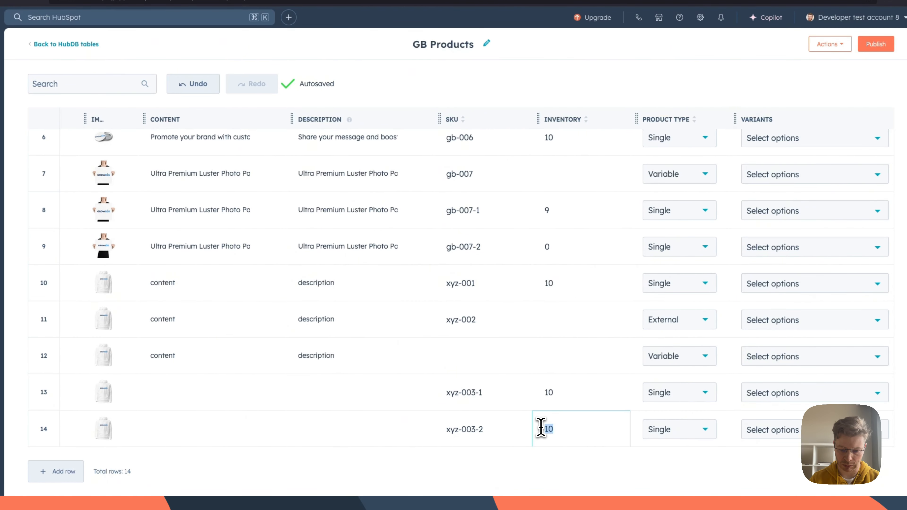
{"action": "type", "text": "59"}
Step: Set the variable name of the xyz-003-2 row to "product abc"
{"action": "scroll", "coordinate": [563, 436], "scroll_direction": "right", "scroll_amount": 5}
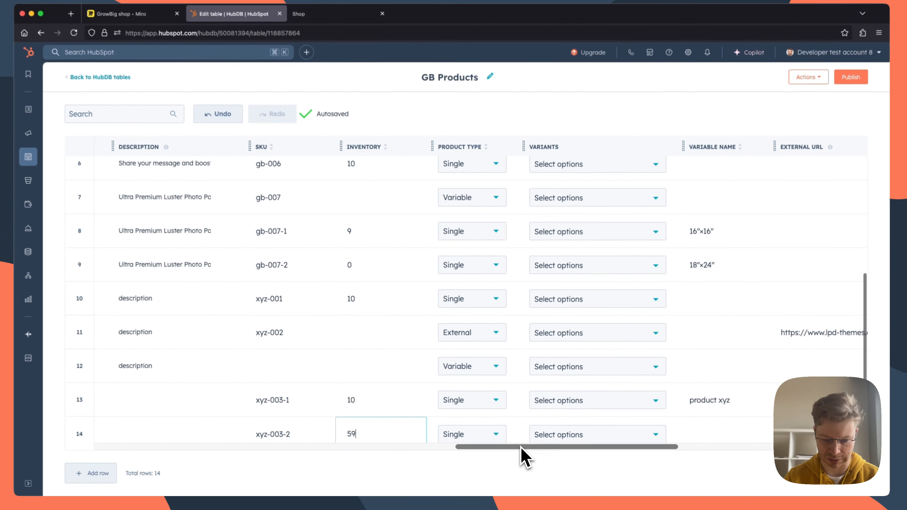
{"action": "scroll", "coordinate": [525, 457], "scroll_direction": "right", "scroll_amount": 5}
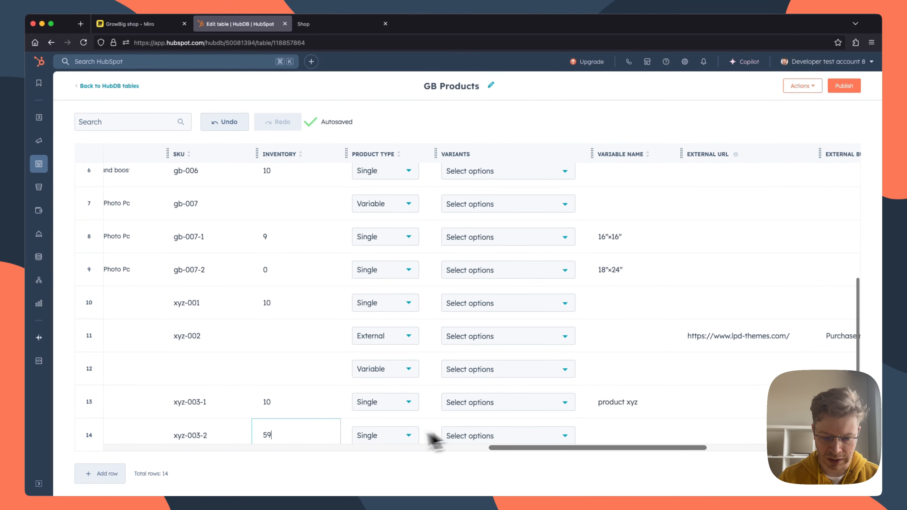
{"action": "scroll", "coordinate": [506, 432], "scroll_direction": "right", "scroll_amount": 3}
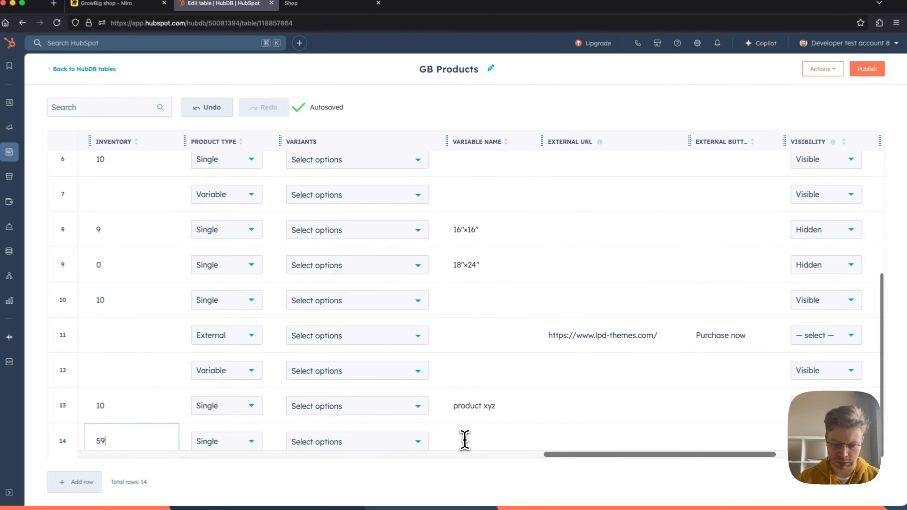
{"action": "left_click", "coordinate": [499, 436]}
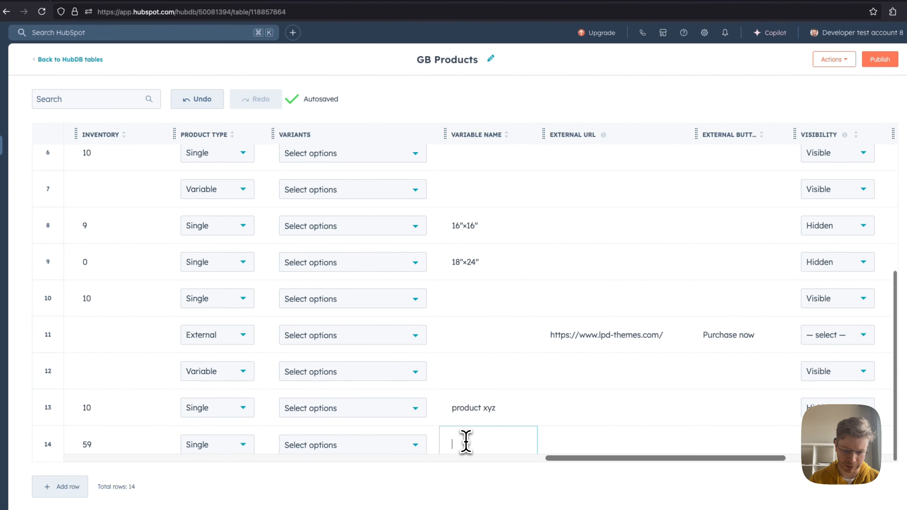
{"action": "type", "text": "product abc"}
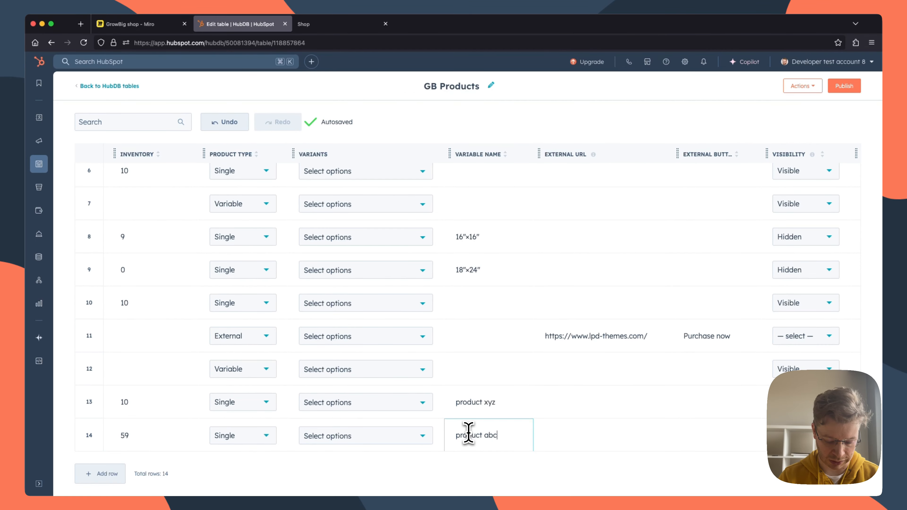
Step: Check the remaining columns of the xyz-003-2 row and publish the GB Products table
{"action": "scroll", "coordinate": [571, 422], "scroll_direction": "right", "scroll_amount": 8}
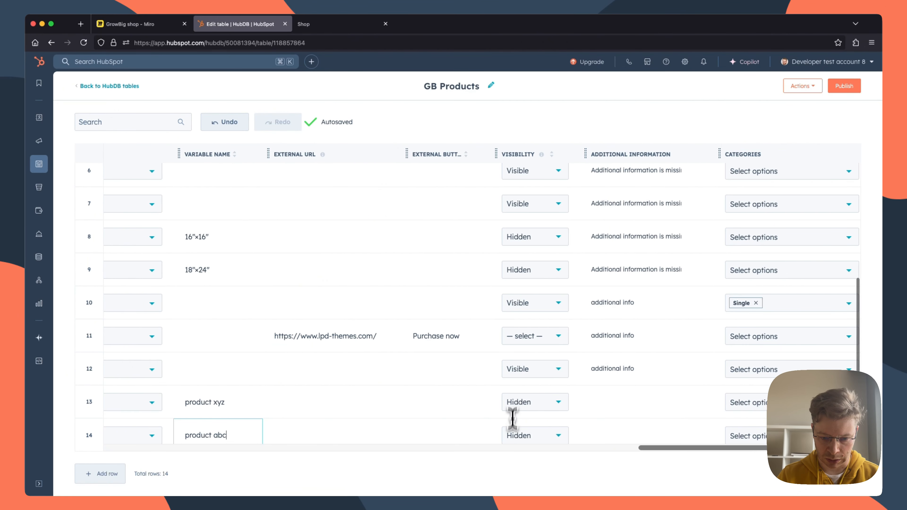
{"action": "scroll", "coordinate": [646, 429], "scroll_direction": "right", "scroll_amount": 1}
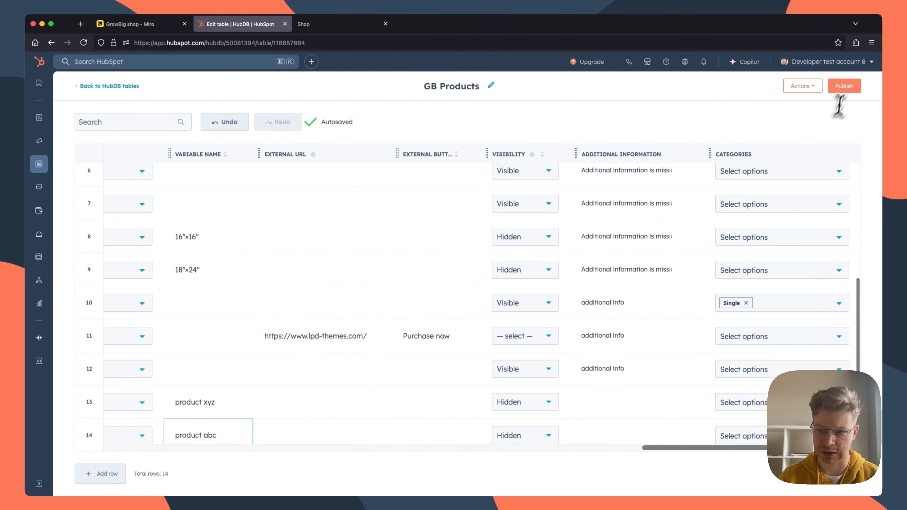
{"action": "left_click", "coordinate": [844, 85]}
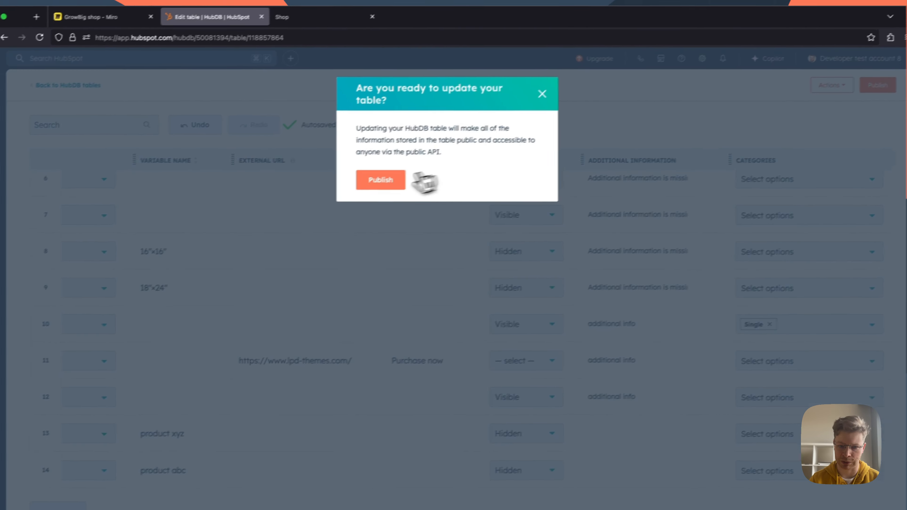
{"action": "left_click", "coordinate": [397, 180]}
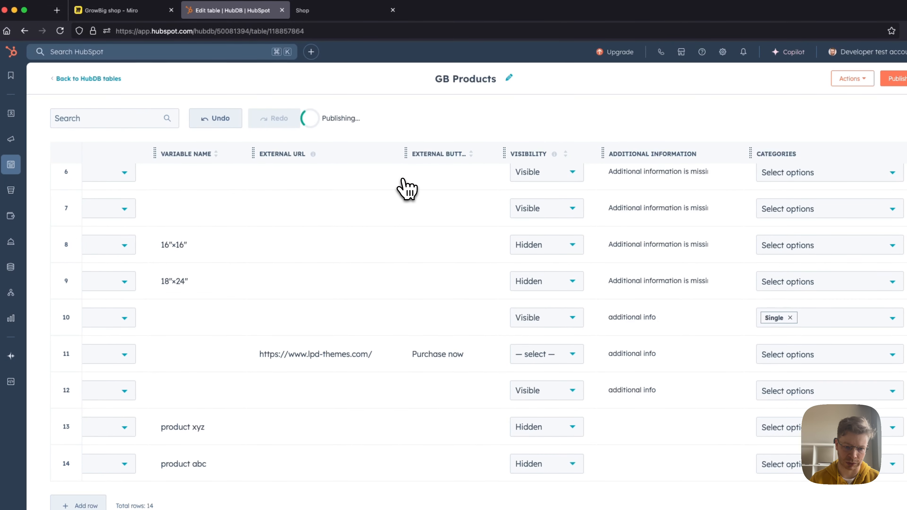
Step: Look back over the columns of the product rows and reload the GB Products table
{"action": "scroll", "coordinate": [264, 283], "scroll_direction": "left", "scroll_amount": 5}
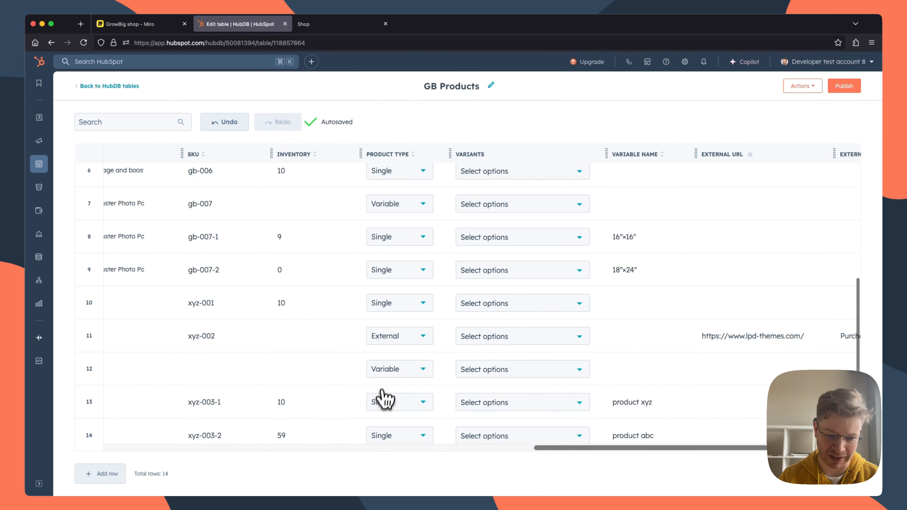
{"action": "scroll", "coordinate": [407, 391], "scroll_direction": "left", "scroll_amount": 6}
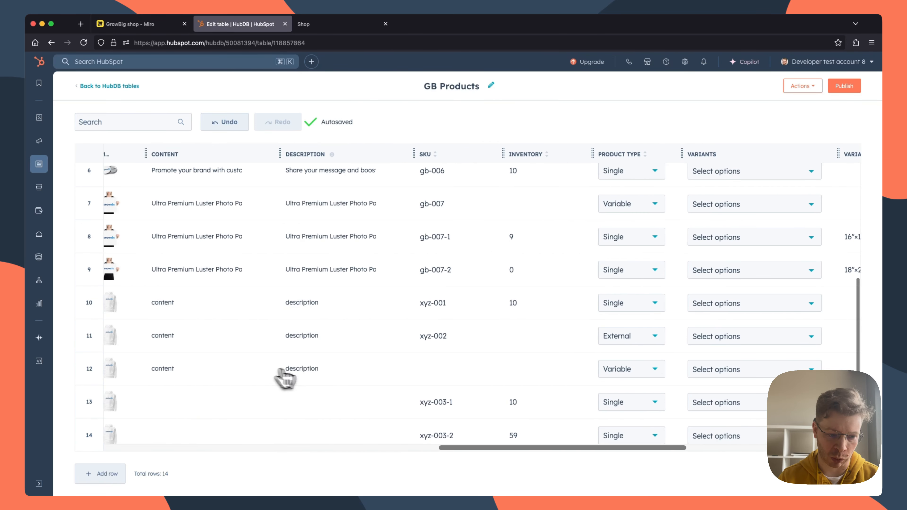
{"action": "scroll", "coordinate": [341, 384], "scroll_direction": "right", "scroll_amount": 2}
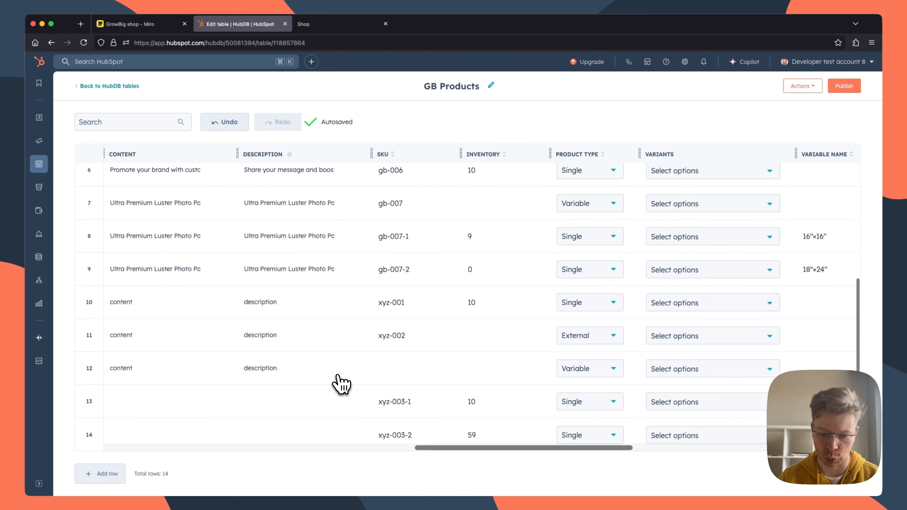
{"action": "scroll", "coordinate": [341, 384], "scroll_direction": "left", "scroll_amount": 4}
{"action": "scroll", "coordinate": [342, 384], "scroll_direction": "left", "scroll_amount": 3}
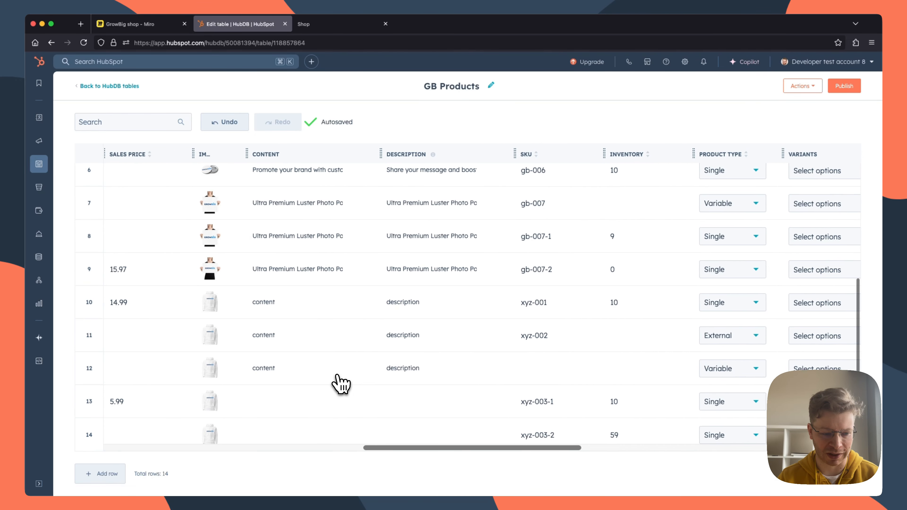
{"action": "key", "text": "super+r"}
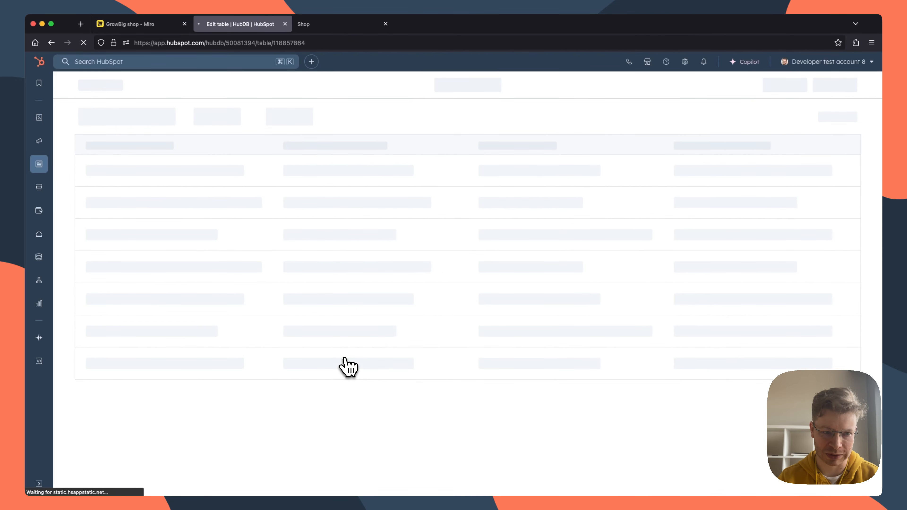
Step: Assign Varibale product abc and Varibale product xyz as variants of the variable product in row 12, and publish the GB Products table
{"action": "scroll", "coordinate": [371, 375], "scroll_direction": "right", "scroll_amount": 15}
{"action": "scroll", "coordinate": [378, 375], "scroll_direction": "down", "scroll_amount": 3}
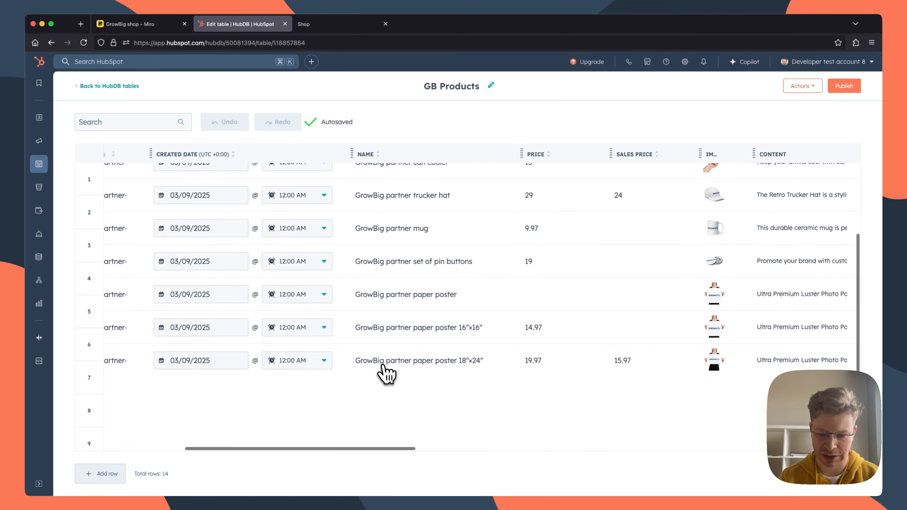
{"action": "scroll", "coordinate": [384, 372], "scroll_direction": "right", "scroll_amount": 10}
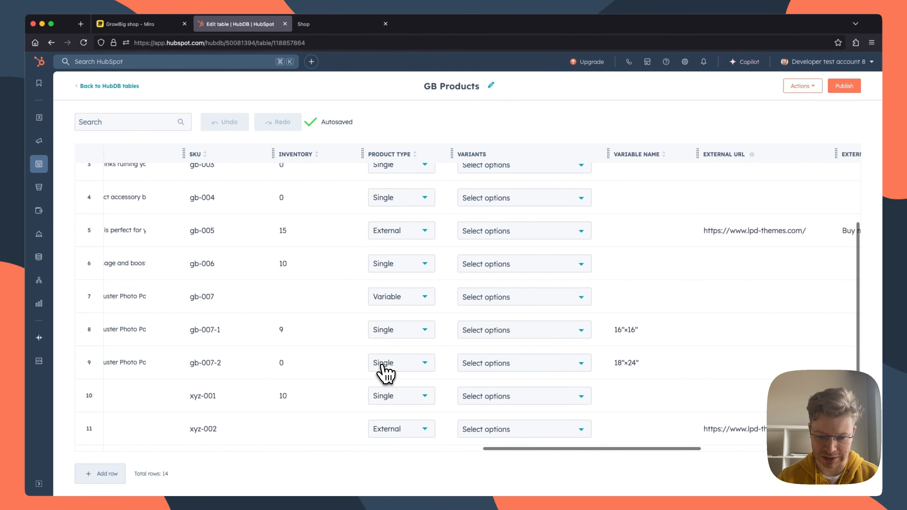
{"action": "scroll", "coordinate": [383, 374], "scroll_direction": "right", "scroll_amount": 1}
{"action": "scroll", "coordinate": [384, 374], "scroll_direction": "down", "scroll_amount": 3}
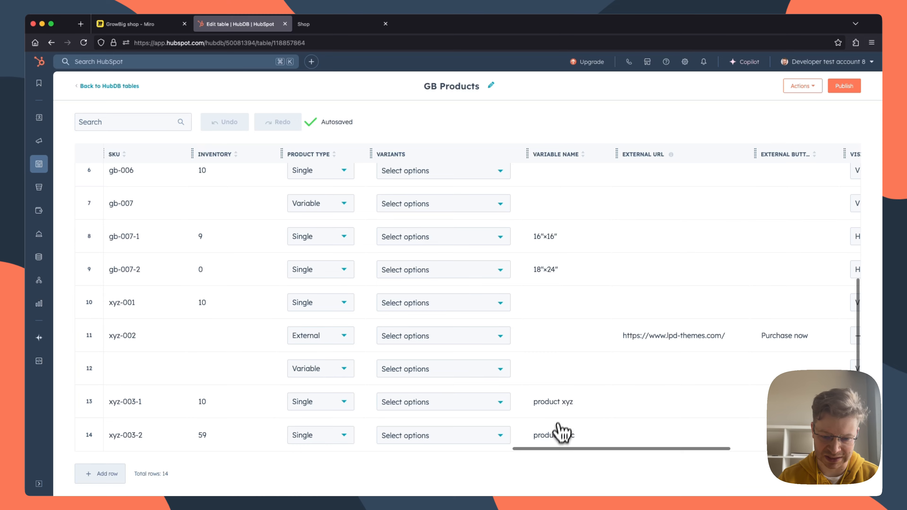
{"action": "left_click", "coordinate": [458, 369]}
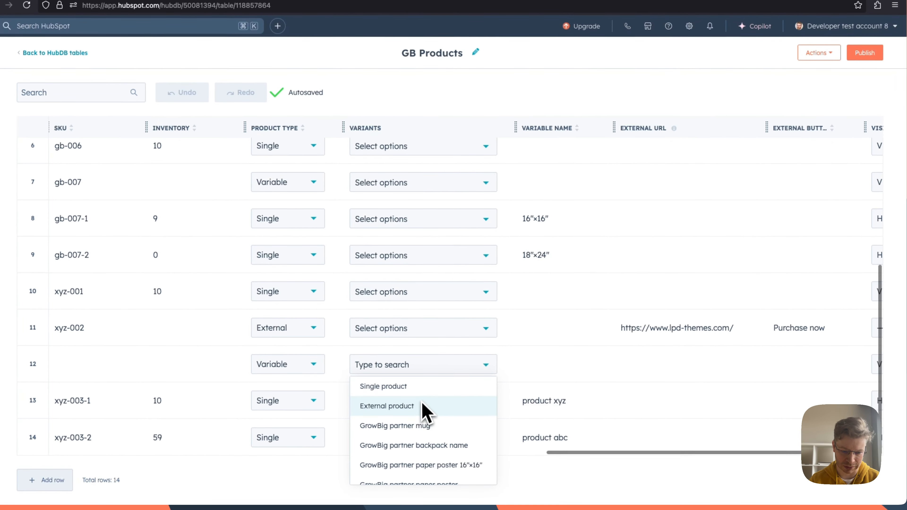
{"action": "scroll", "coordinate": [442, 411], "scroll_direction": "down", "scroll_amount": 1}
{"action": "scroll", "coordinate": [420, 412], "scroll_direction": "down", "scroll_amount": 5}
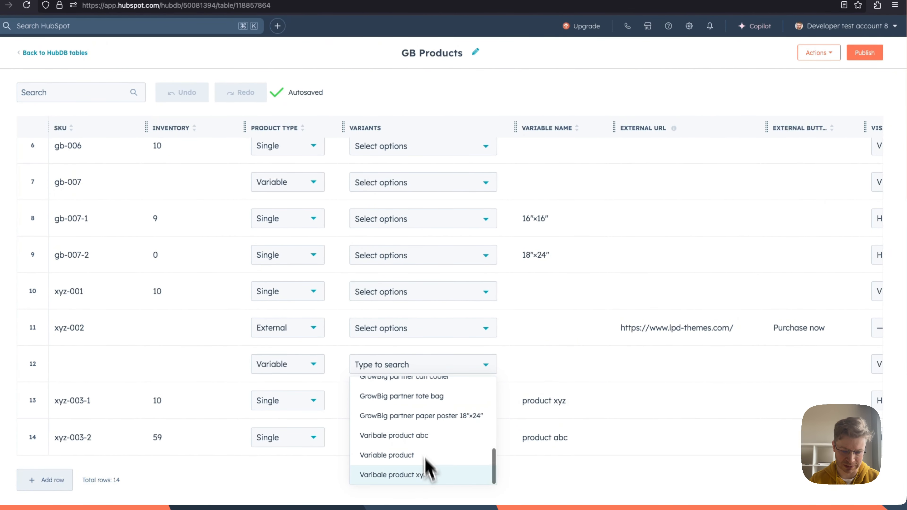
{"action": "left_click", "coordinate": [378, 440]}
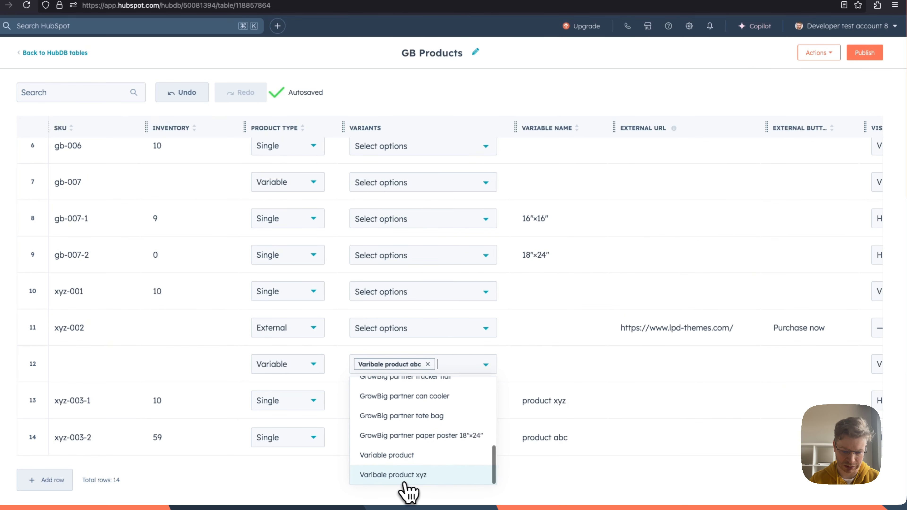
{"action": "left_click", "coordinate": [390, 476]}
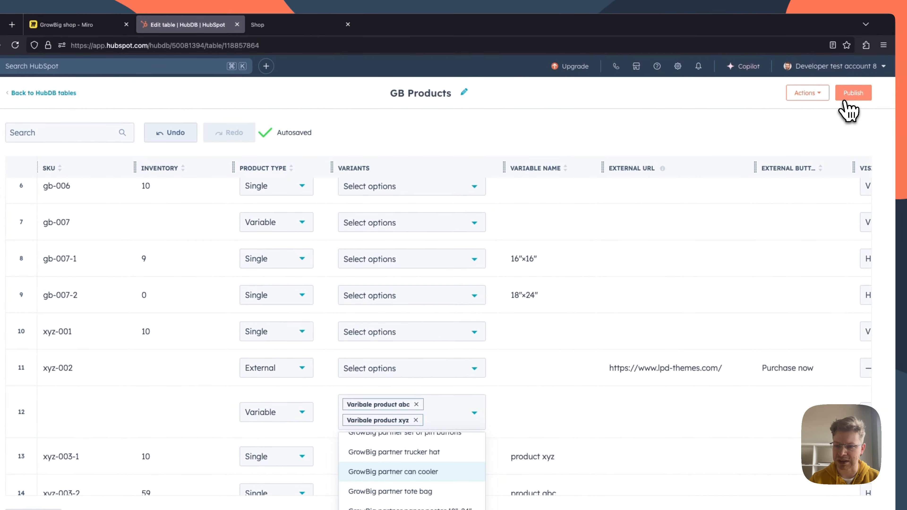
{"action": "left_click", "coordinate": [852, 92]}
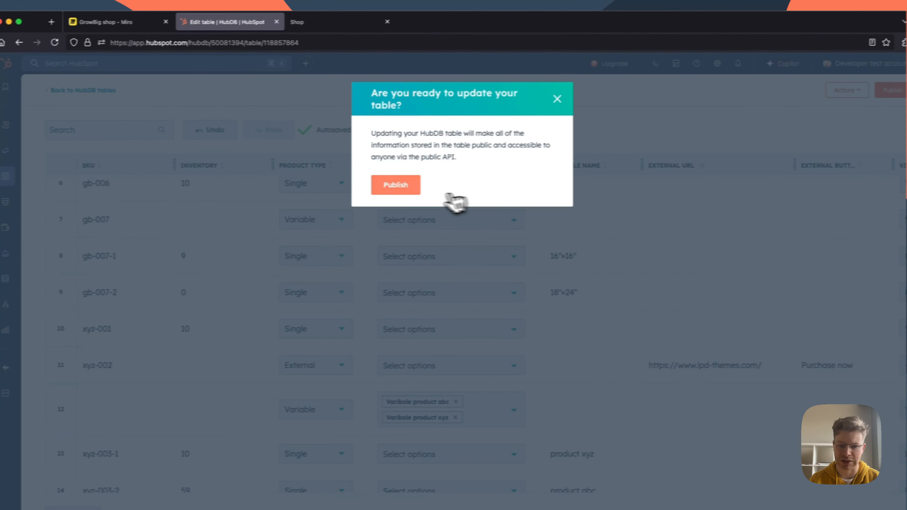
{"action": "left_click", "coordinate": [359, 191]}
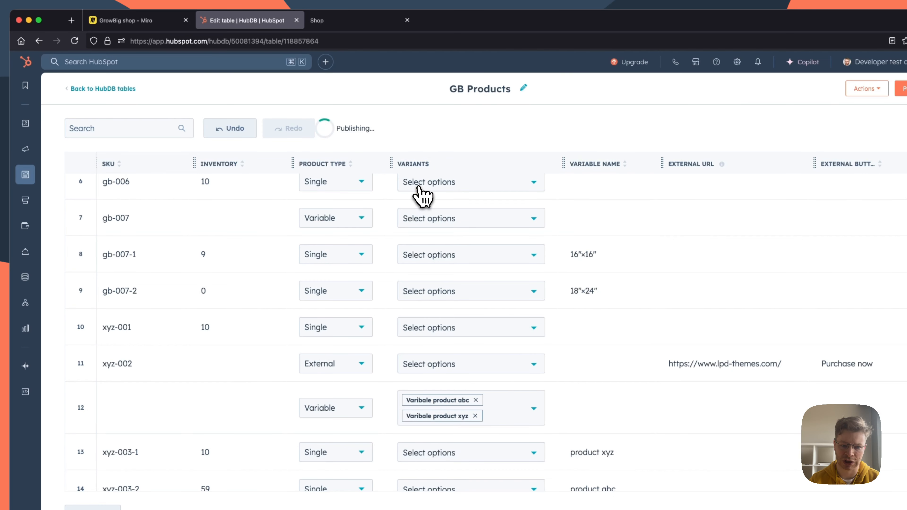
Step: View the Variable product page in the shop and compare its product abc and product xyz options
{"action": "left_click", "coordinate": [338, 24]}
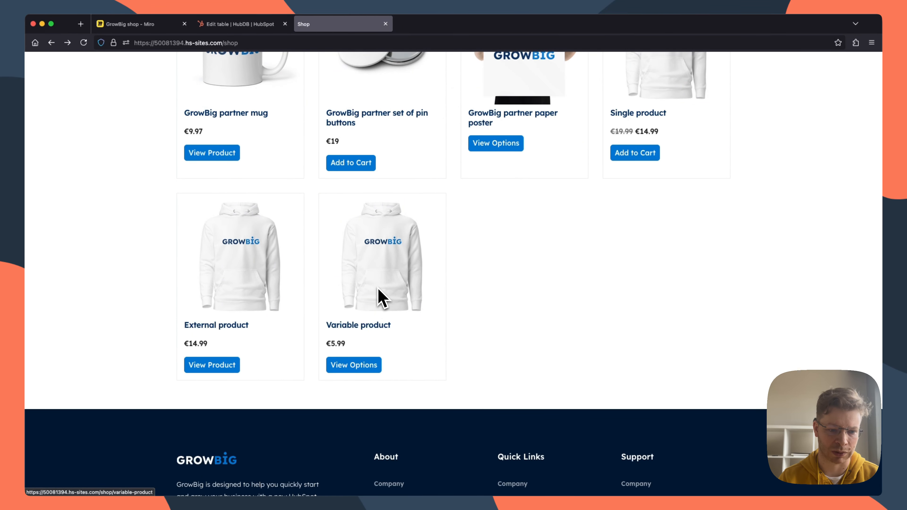
{"action": "left_click", "coordinate": [388, 264]}
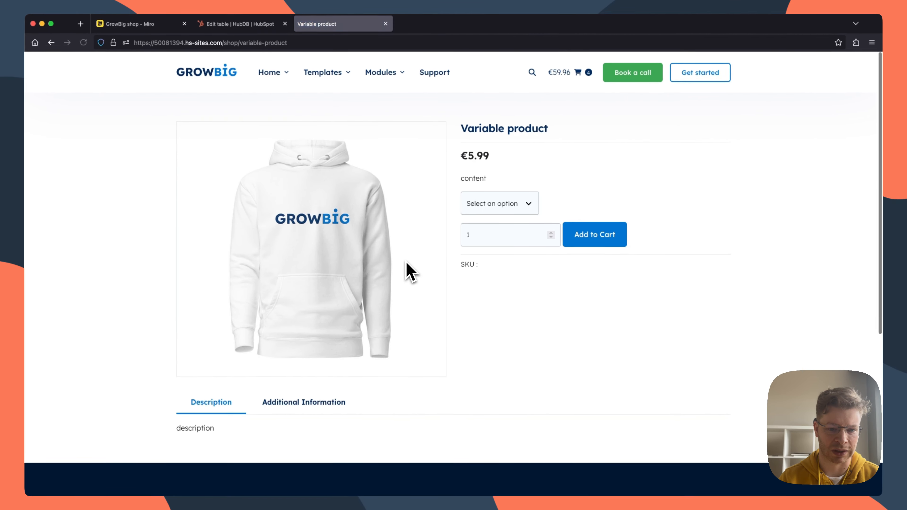
{"action": "scroll", "coordinate": [414, 271], "scroll_direction": "up", "scroll_amount": 1}
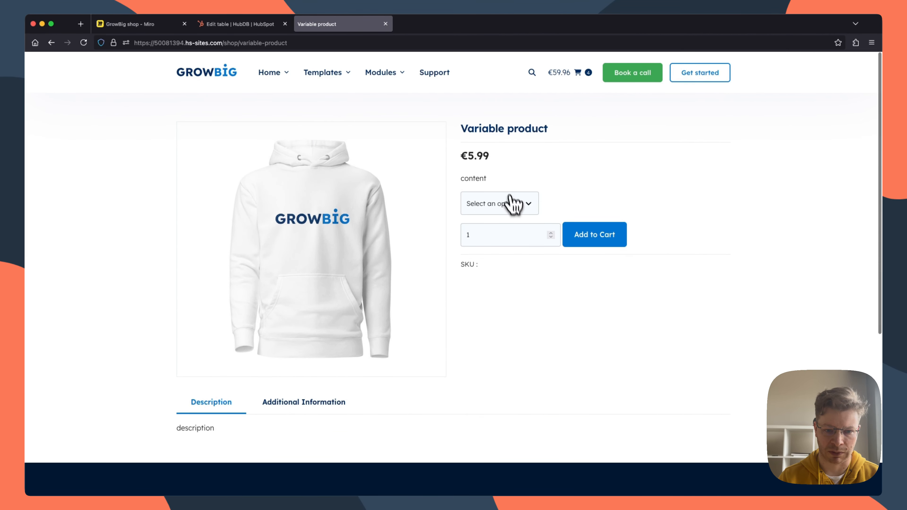
{"action": "left_click", "coordinate": [510, 202]}
{"action": "left_click", "coordinate": [507, 231]}
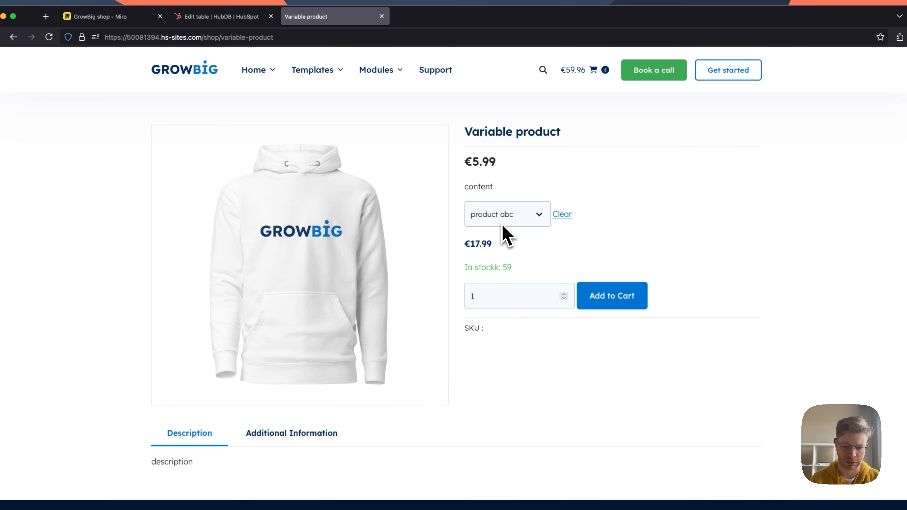
{"action": "left_click", "coordinate": [503, 225]}
{"action": "left_click", "coordinate": [498, 222]}
{"action": "left_click", "coordinate": [494, 217]}
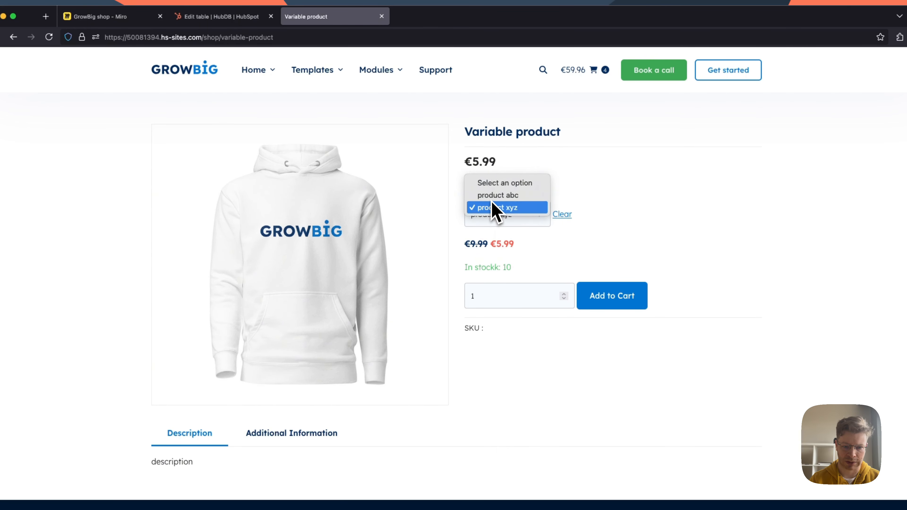
{"action": "left_click", "coordinate": [492, 198]}
{"action": "left_click", "coordinate": [497, 212]}
{"action": "left_click", "coordinate": [535, 261]}
Step: Add one Variable product with the product xyz option to the cart and view the shopping cart
{"action": "left_click", "coordinate": [501, 218]}
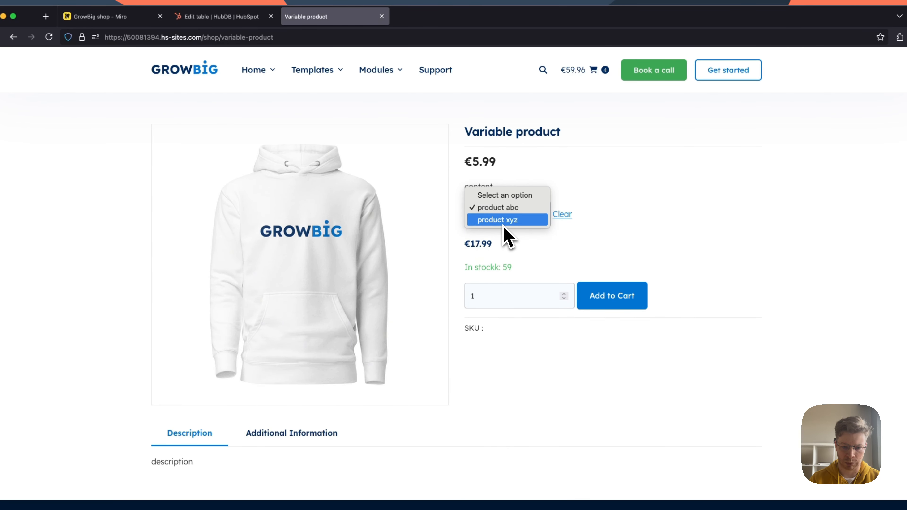
{"action": "left_click", "coordinate": [503, 224]}
{"action": "left_click", "coordinate": [632, 302]}
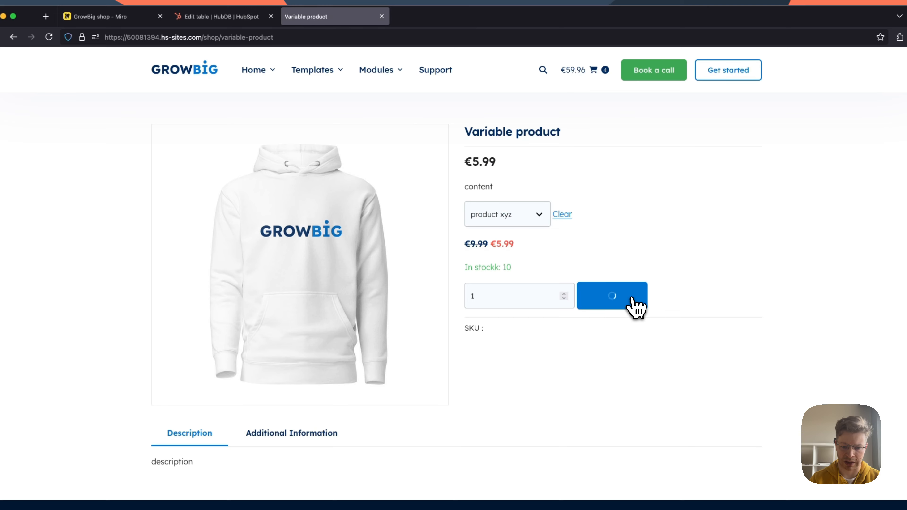
{"action": "left_click", "coordinate": [577, 71]}
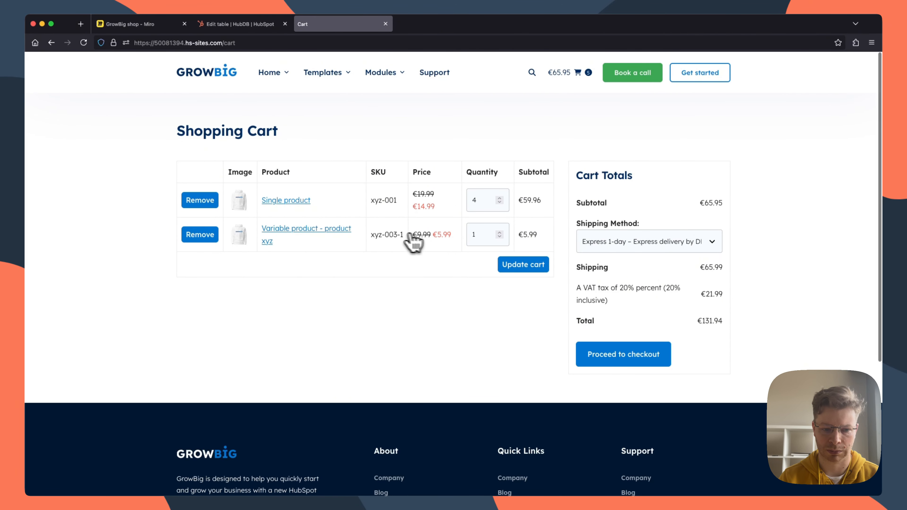
Step: Check the product xyz item's SKU in the cart, raise its quantity to 3 and update the cart
{"action": "left_click_drag", "start_coordinate": [407, 236], "coordinate": [371, 237]}
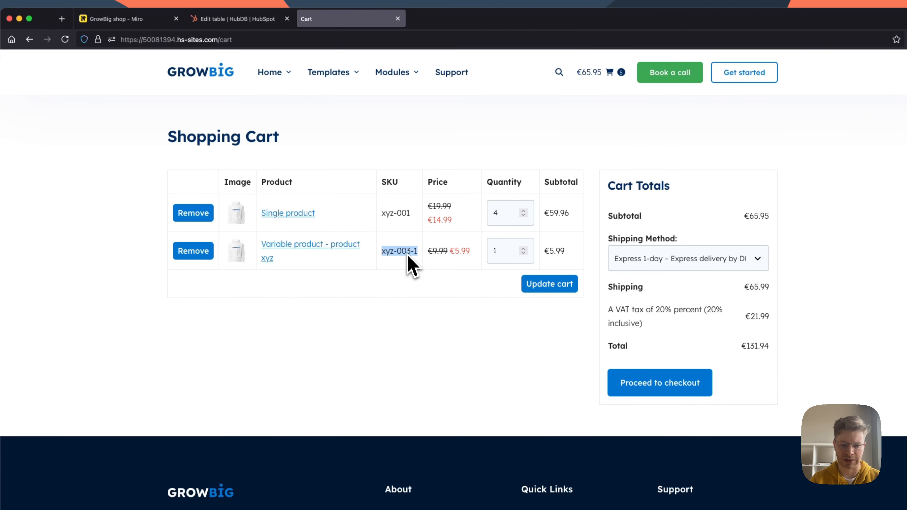
{"action": "left_click", "coordinate": [524, 249]}
{"action": "left_click", "coordinate": [546, 285]}
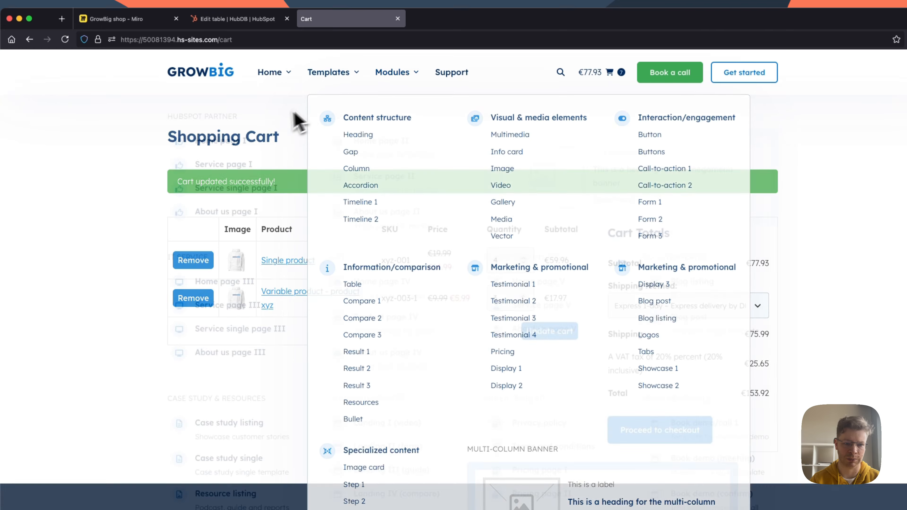
Step: Check the shop customization plan in Miro, and open the GB Categories table in HubSpot's HubDB
{"action": "left_click", "coordinate": [126, 22]}
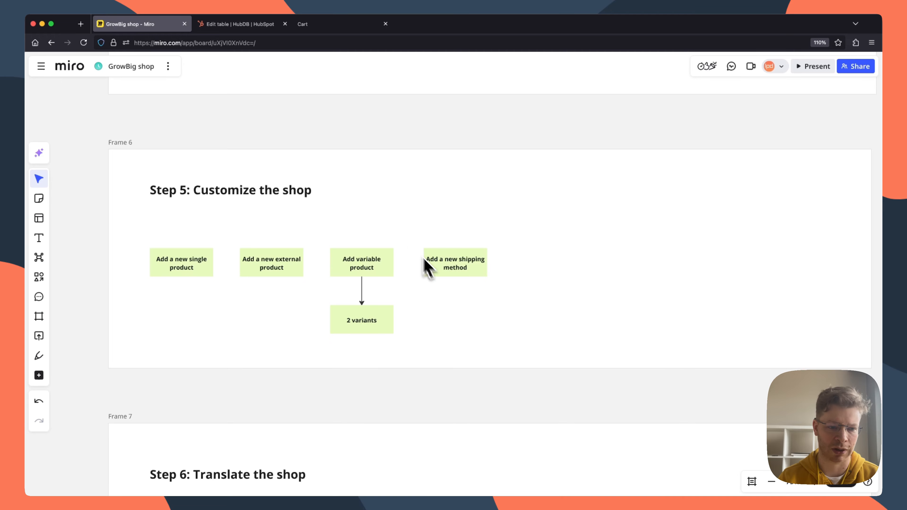
{"action": "left_click", "coordinate": [226, 25]}
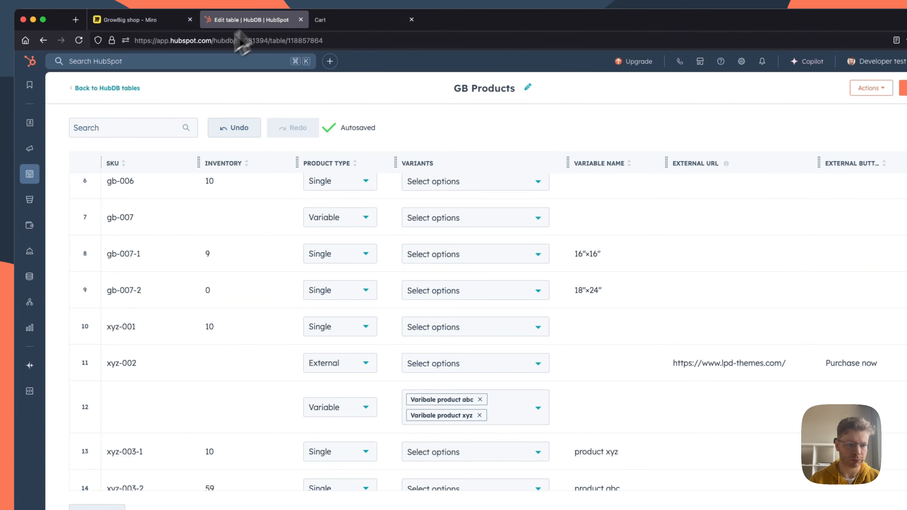
{"action": "left_click", "coordinate": [125, 90]}
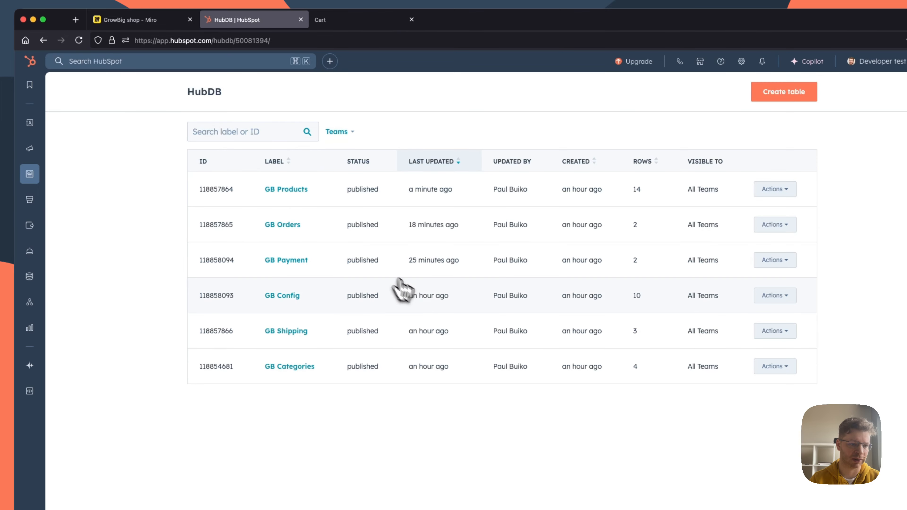
{"action": "left_click", "coordinate": [292, 336]}
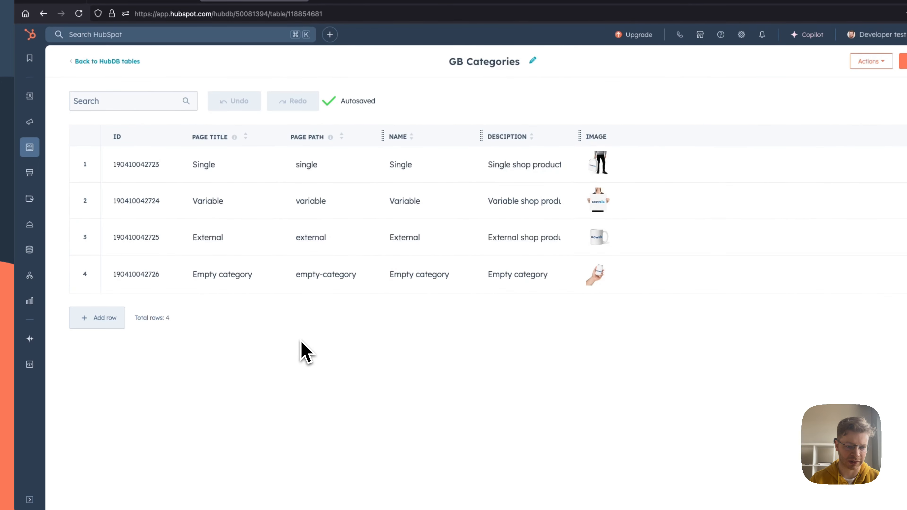
Step: Add a category row with "xyz category" as page title, name and description, and xyz-category as page path
{"action": "left_click", "coordinate": [101, 320]}
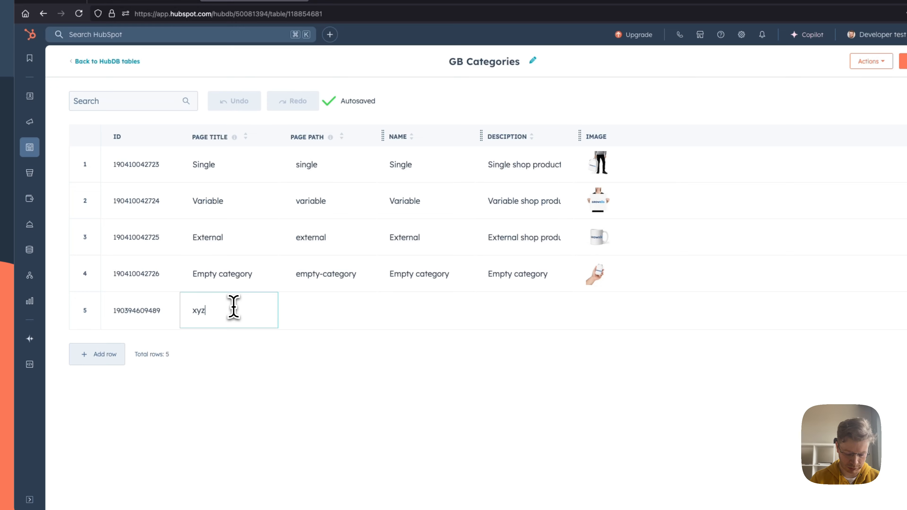
{"action": "type", "text": "xyz category"}
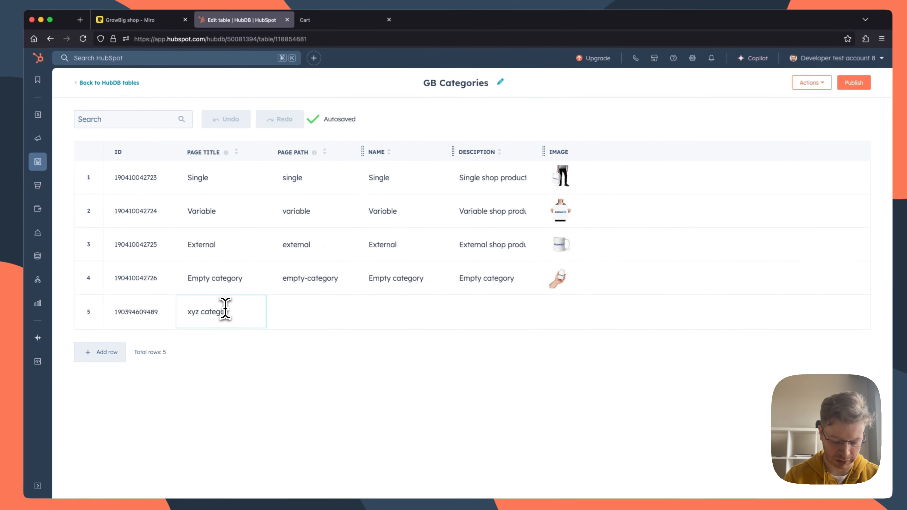
{"action": "key", "text": "Tab"}
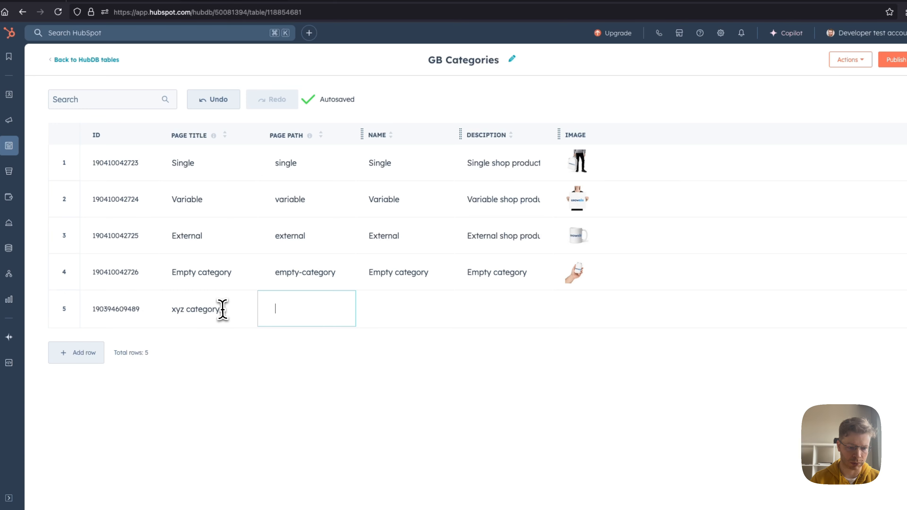
{"action": "left_click_drag", "start_coordinate": [223, 310], "coordinate": [164, 312]}
{"action": "key", "text": "super+c"}
{"action": "left_click", "coordinate": [314, 308]}
{"action": "left_click", "coordinate": [437, 306]}
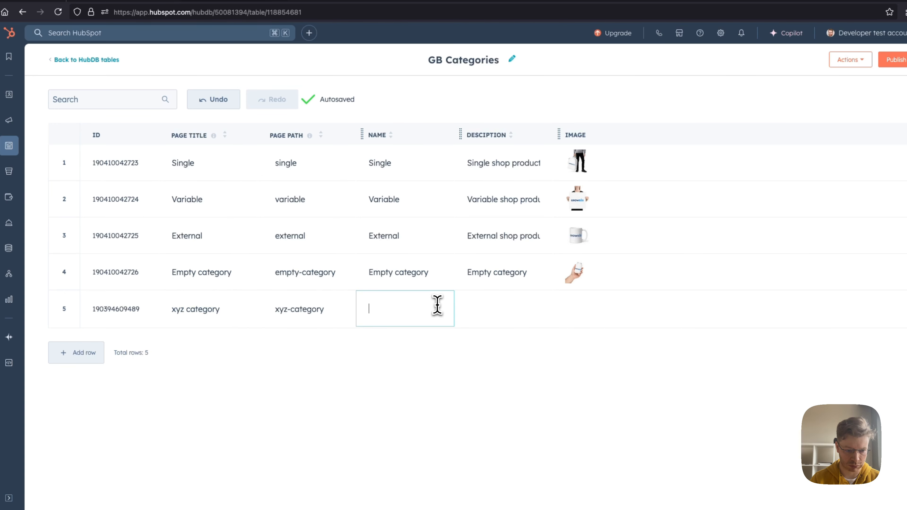
{"action": "key", "text": "super+v"}
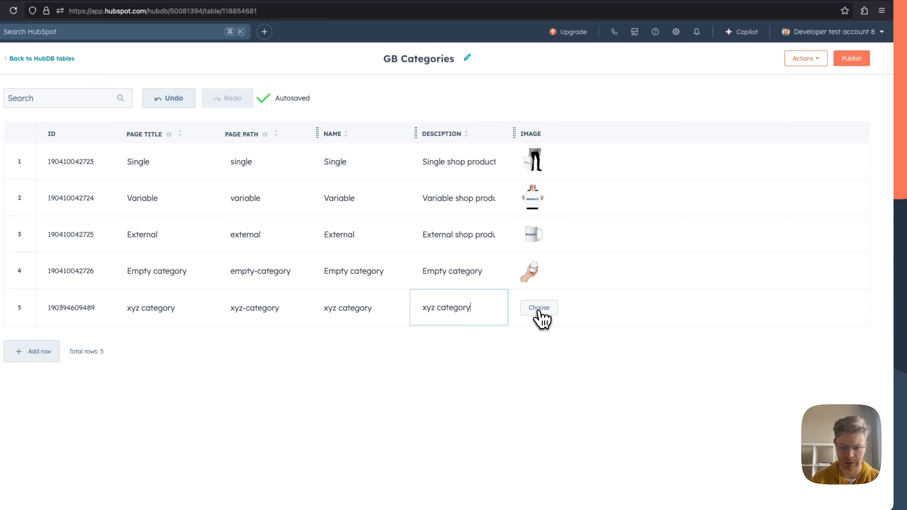
Step: Set the white GrowBig hoodie picture as the xyz category's image and publish the GB Categories table
{"action": "left_click", "coordinate": [539, 312]}
{"action": "left_click", "coordinate": [653, 139]}
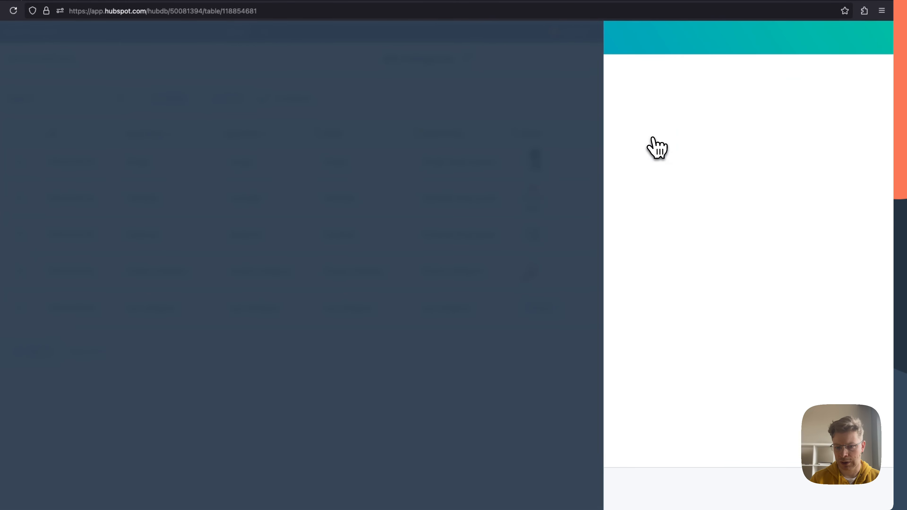
{"action": "left_click", "coordinate": [648, 493]}
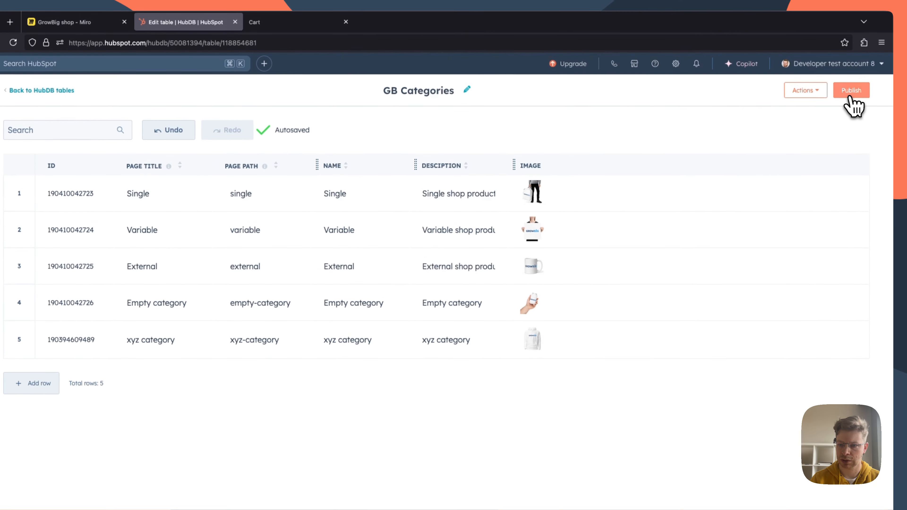
{"action": "left_click", "coordinate": [852, 92]}
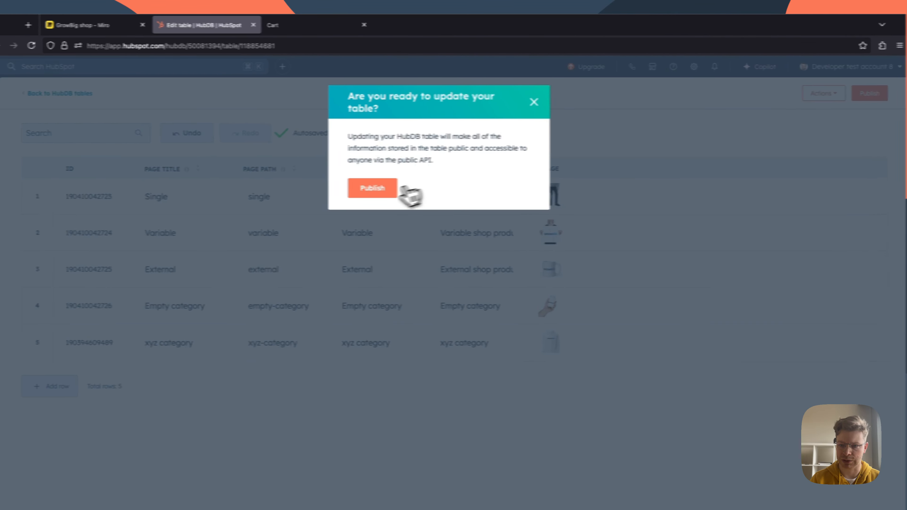
{"action": "left_click", "coordinate": [393, 188]}
Step: Look at the shop's cart page again and open HubSpot's website pages list in a new browser tab
{"action": "left_click", "coordinate": [282, 25]}
{"action": "mouse_move", "coordinate": [349, 107]}
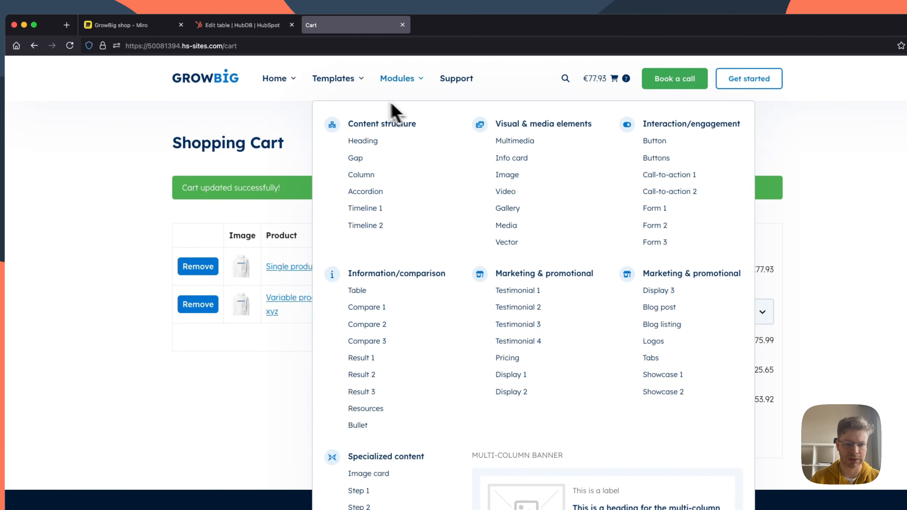
{"action": "left_click", "coordinate": [246, 28]}
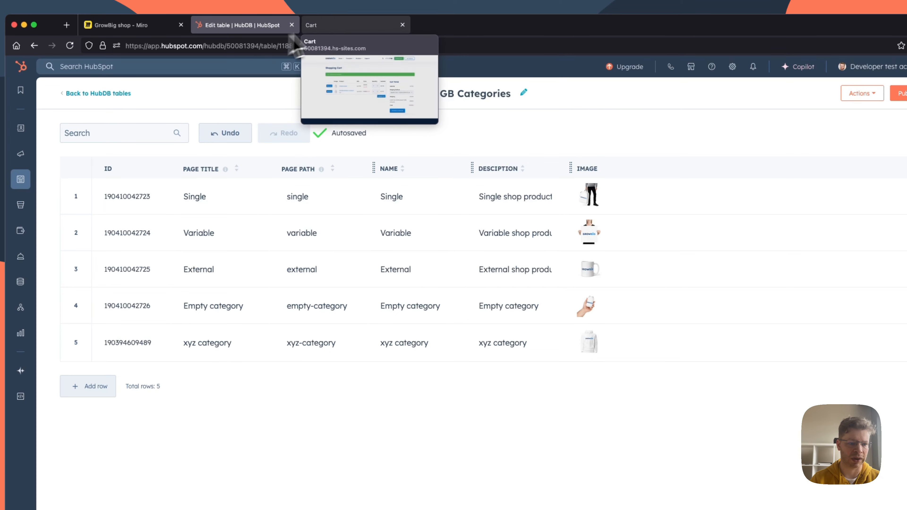
{"action": "mouse_move", "coordinate": [27, 177]}
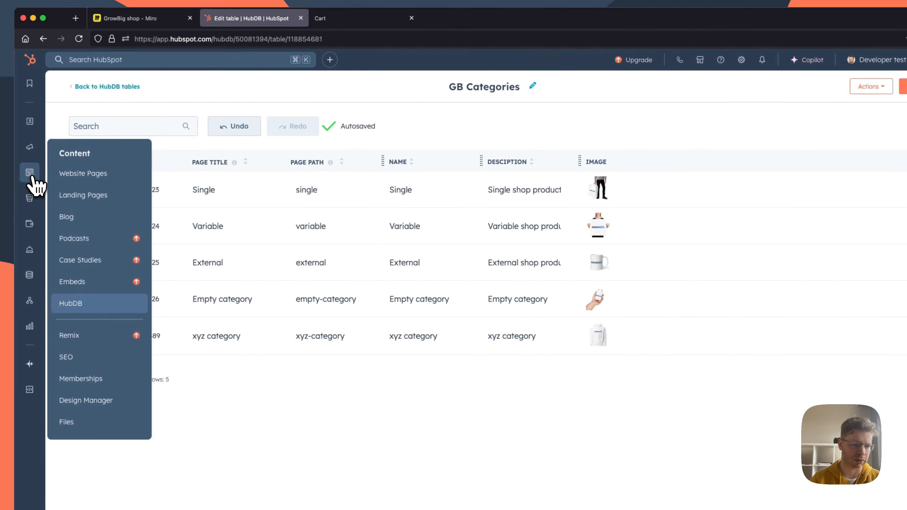
{"action": "left_click", "coordinate": [71, 182], "text": "super"}
{"action": "left_click", "coordinate": [364, 19]}
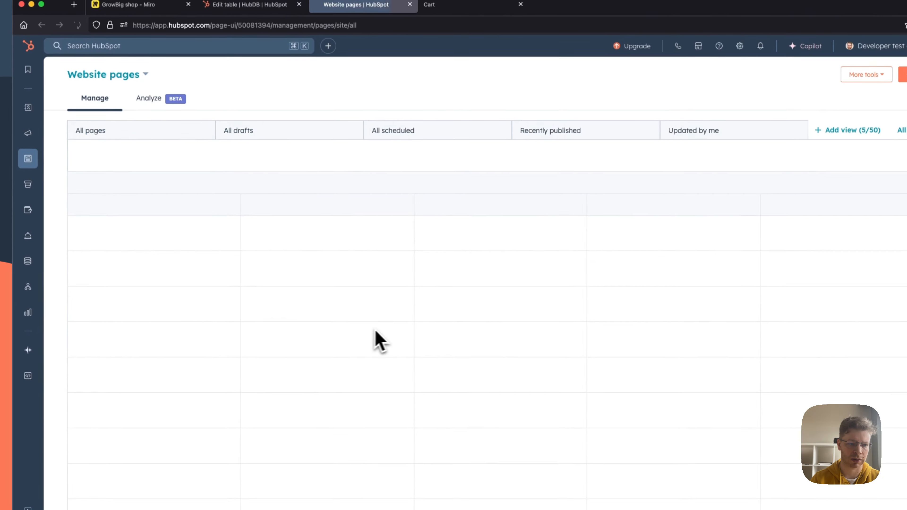
Step: View the shop's live Categories page and look at the products in its Single category
{"action": "left_click", "coordinate": [211, 266], "text": "super"}
{"action": "left_click", "coordinate": [479, 6]}
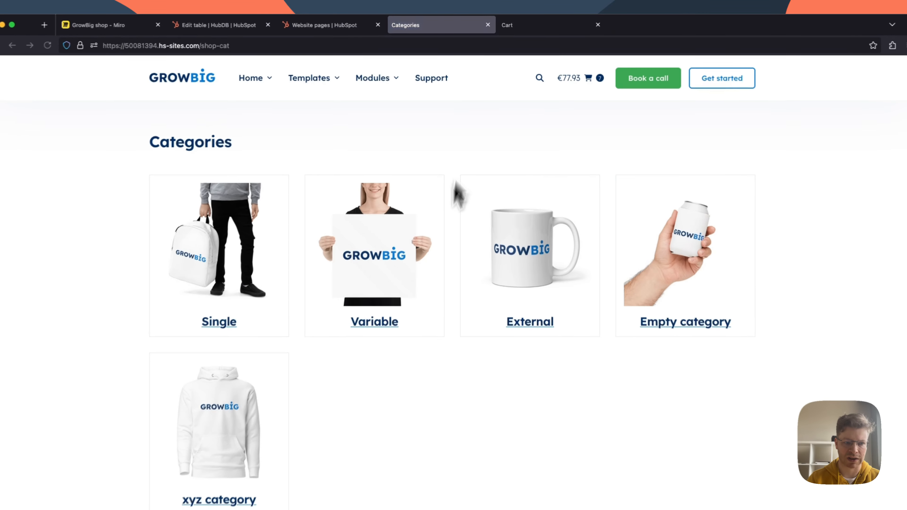
{"action": "scroll", "coordinate": [425, 377], "scroll_direction": "down", "scroll_amount": 2}
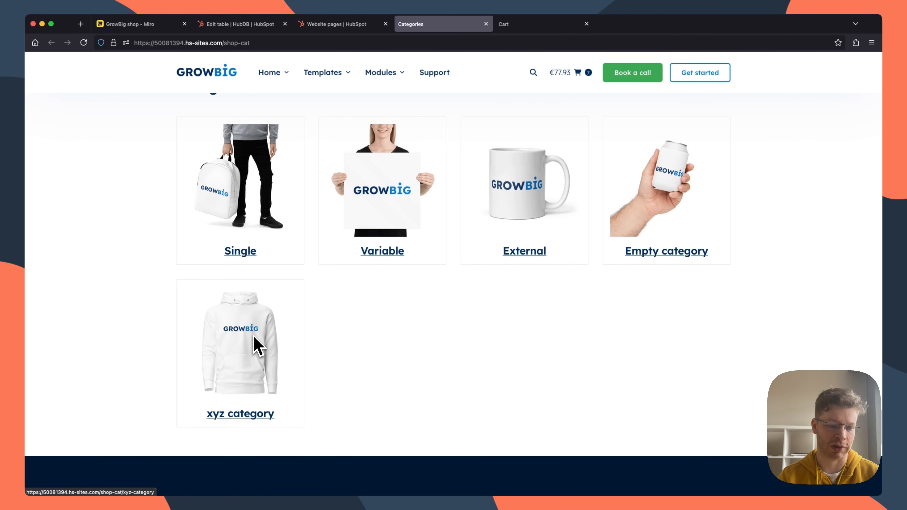
{"action": "left_click", "coordinate": [252, 172]}
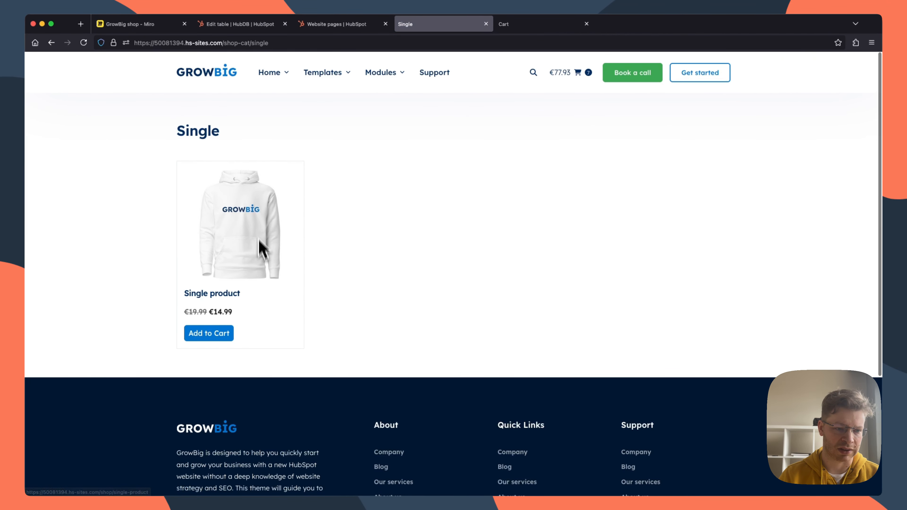
Step: Check the shop customization plan in Miro and open the GB Shipping table in HubSpot's HubDB
{"action": "left_click", "coordinate": [328, 24]}
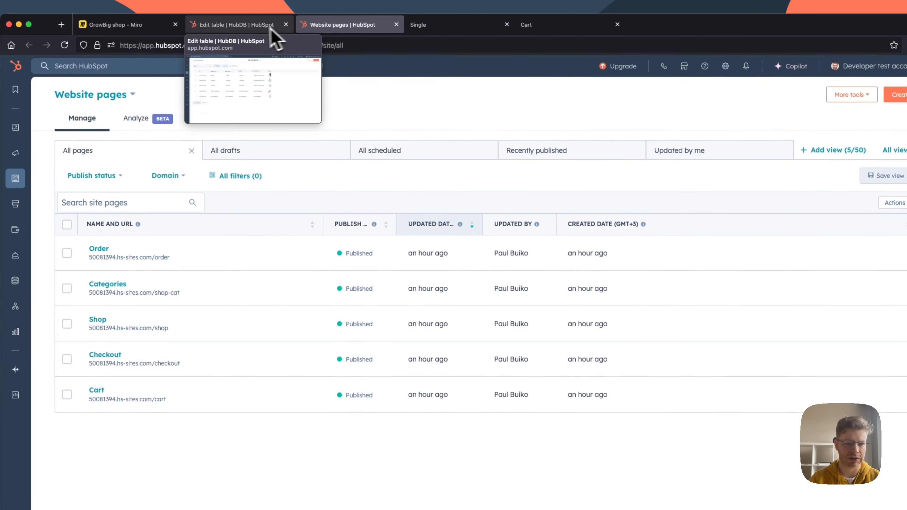
{"action": "left_click", "coordinate": [442, 27]}
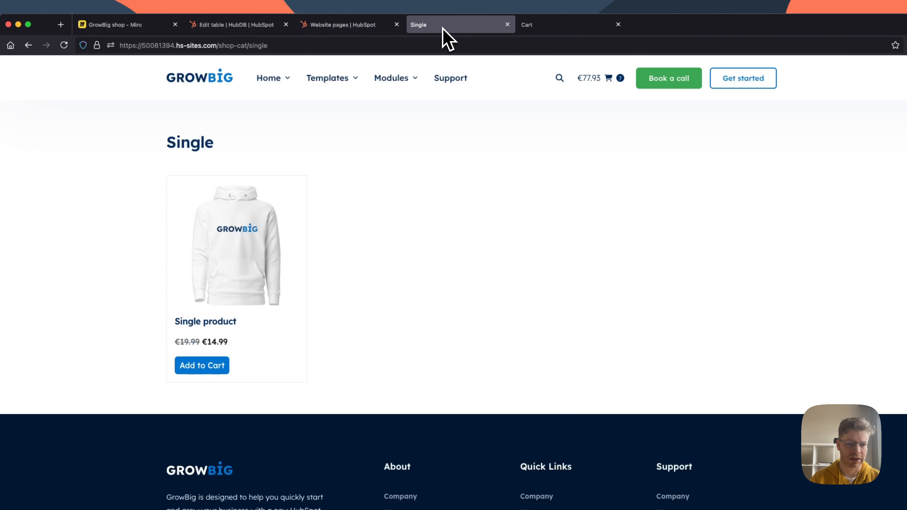
{"action": "left_click", "coordinate": [129, 26]}
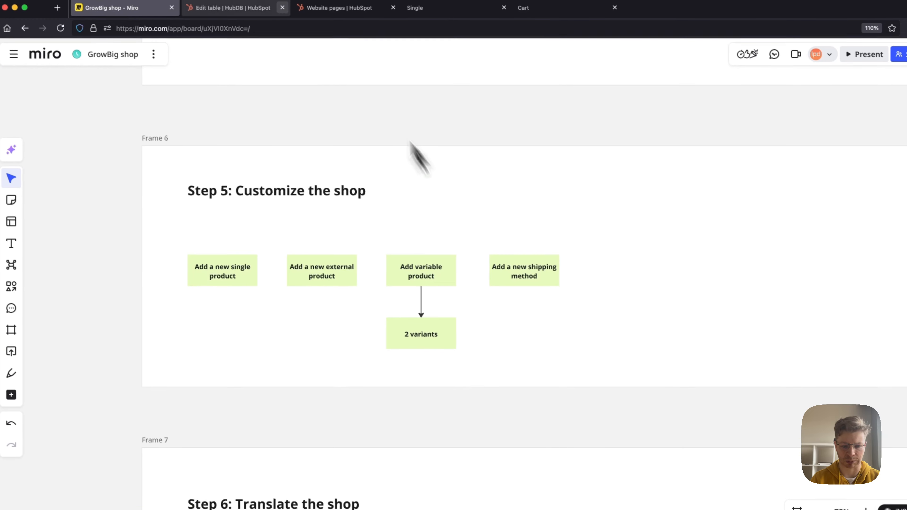
{"action": "left_click", "coordinate": [229, 7]}
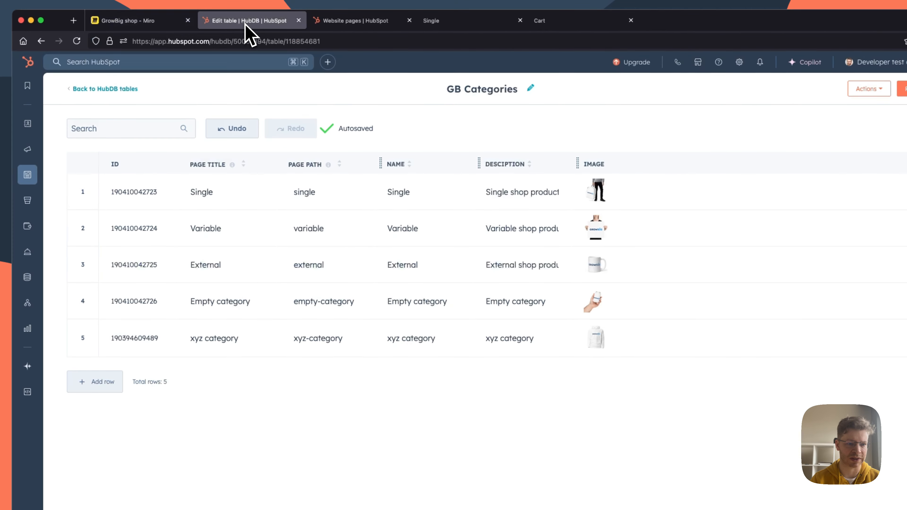
{"action": "left_click", "coordinate": [93, 88]}
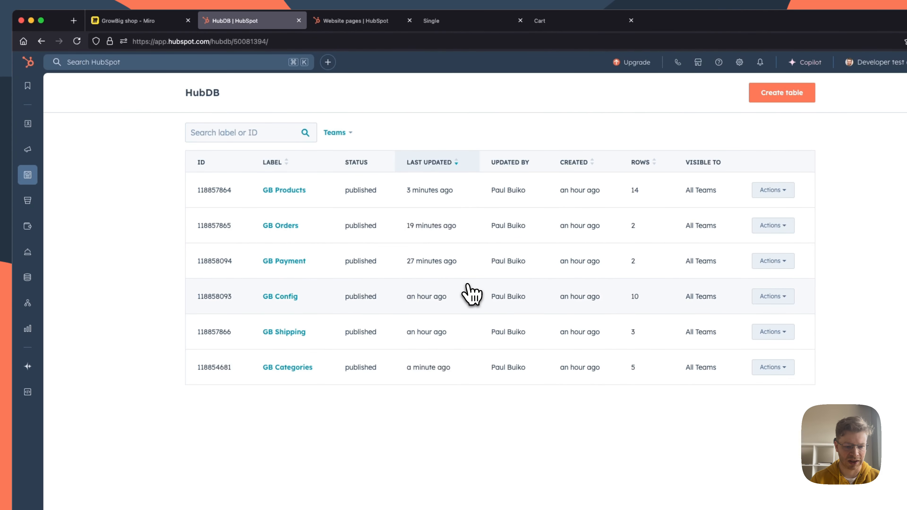
{"action": "left_click", "coordinate": [284, 331]}
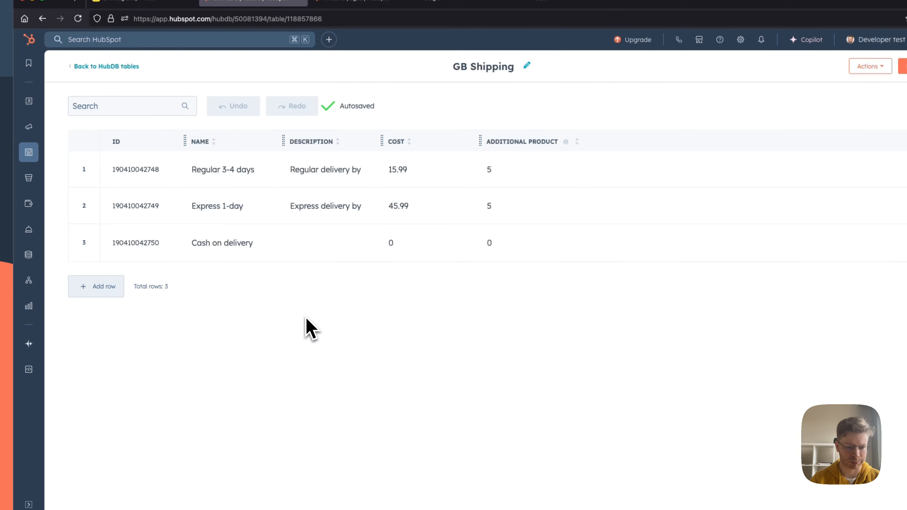
Step: Add a shipping row with "xyz method" as name and "description" as description
{"action": "left_click", "coordinate": [104, 287]}
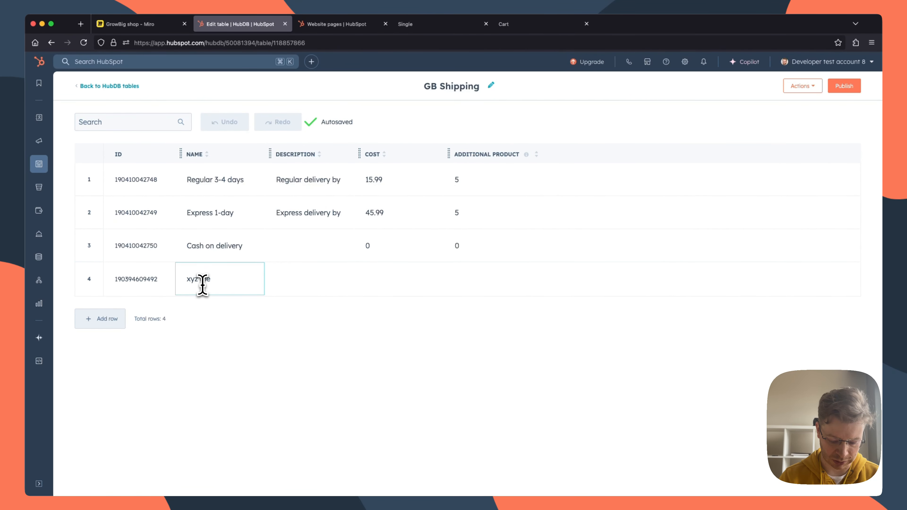
{"action": "type", "text": "od"}
{"action": "left_click", "coordinate": [314, 279]}
{"action": "type", "text": "descr"}
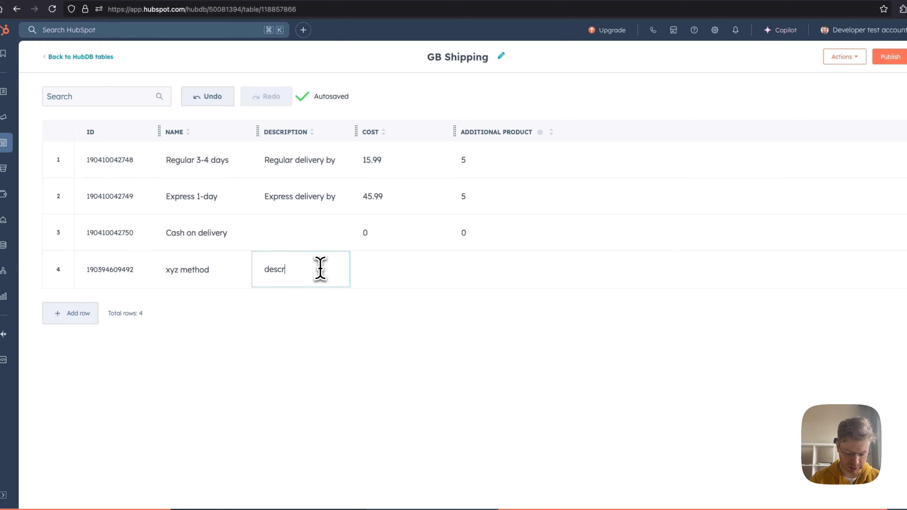
{"action": "type", "text": "iption"}
Step: Set the xyz method's cost to 15.99 and additional product to 1, and publish the GB Shipping table
{"action": "left_click", "coordinate": [418, 275]}
{"action": "type", "text": "1"}
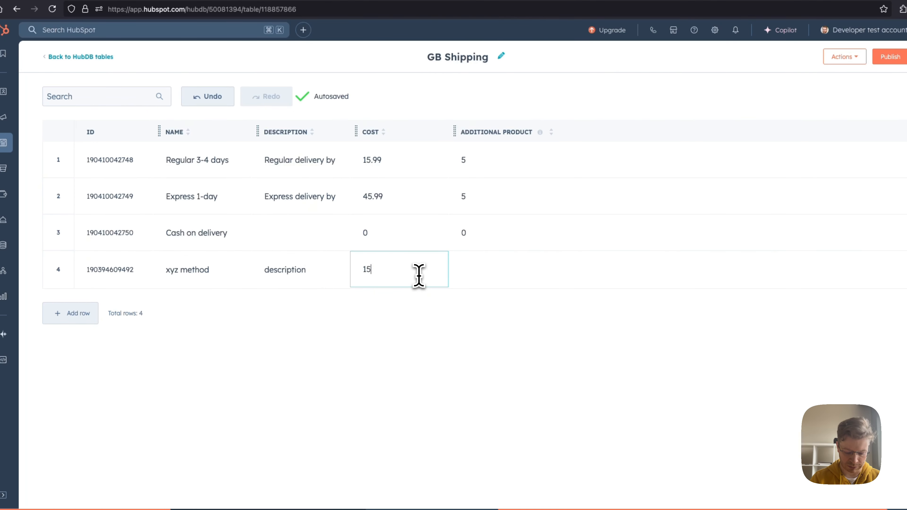
{"action": "type", "text": "5.99"}
{"action": "left_click", "coordinate": [491, 271]}
{"action": "type", "text": "1"}
{"action": "left_click", "coordinate": [479, 347]}
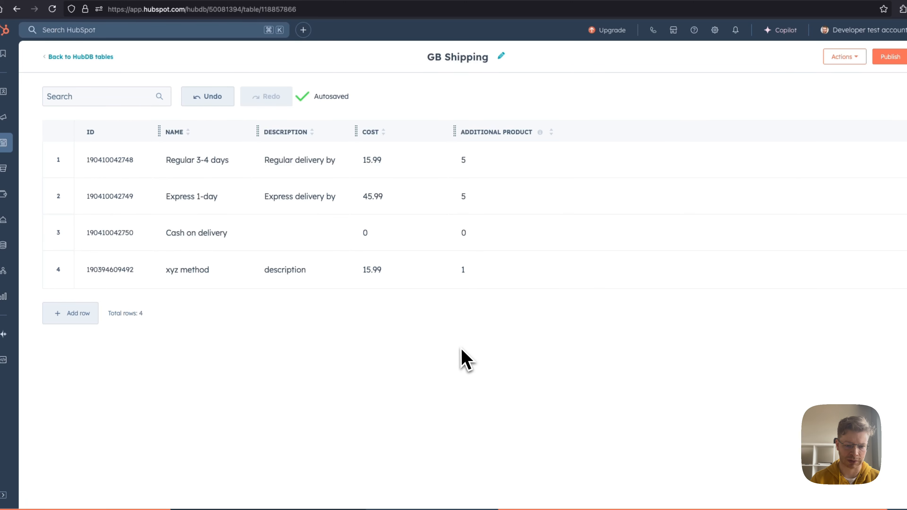
{"action": "left_click", "coordinate": [890, 56]}
{"action": "left_click", "coordinate": [363, 147]}
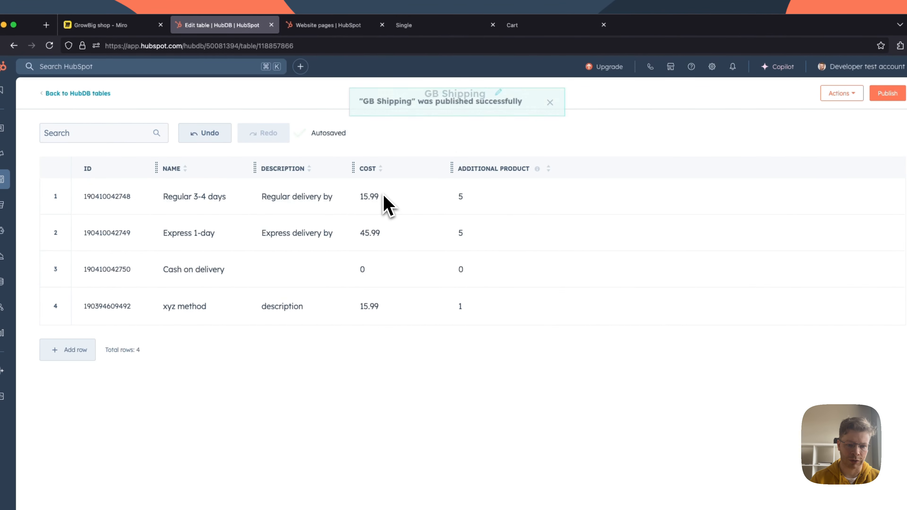
Step: Open the cart from the shop's Single category page and check which shipping methods it offers
{"action": "left_click", "coordinate": [327, 26]}
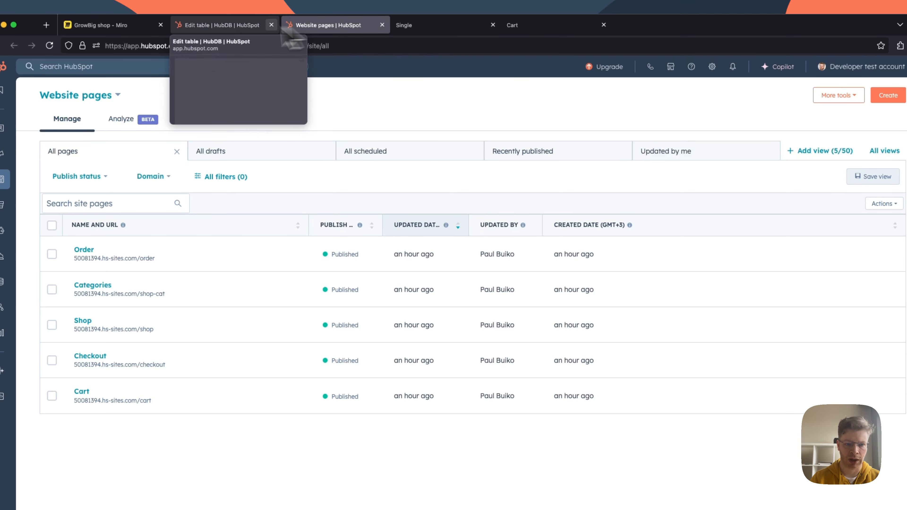
{"action": "left_click", "coordinate": [221, 25]}
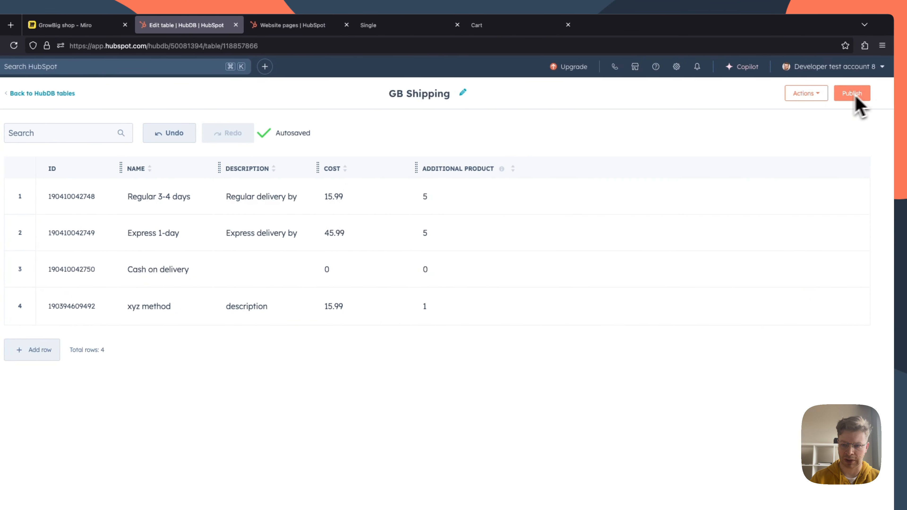
{"action": "left_click", "coordinate": [393, 28]}
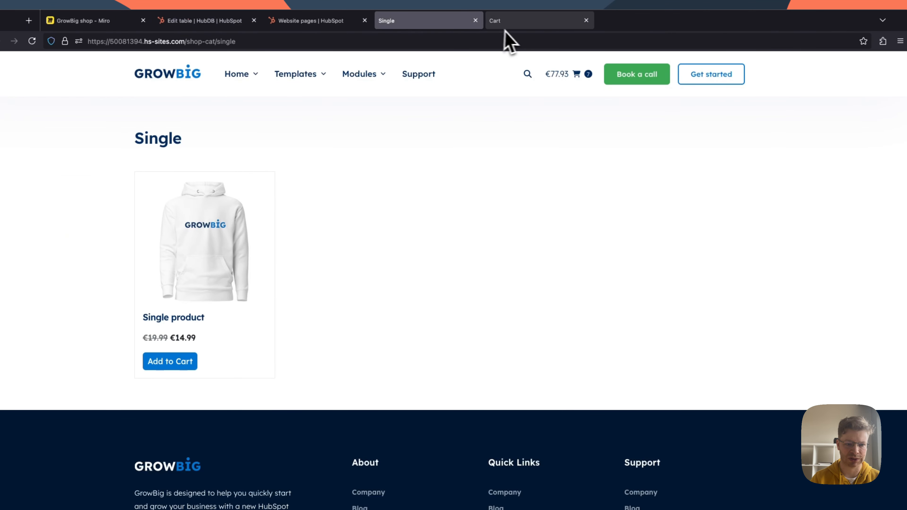
{"action": "left_click", "coordinate": [561, 75]}
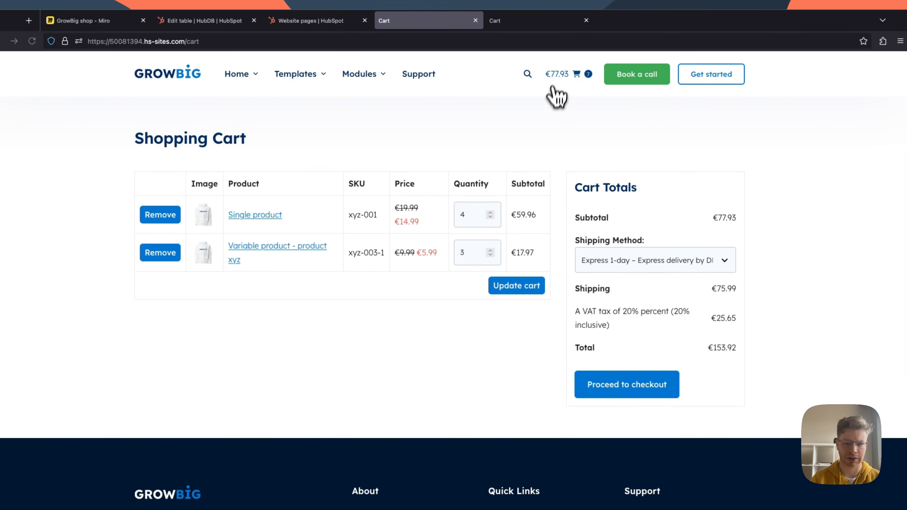
{"action": "left_click", "coordinate": [642, 260]}
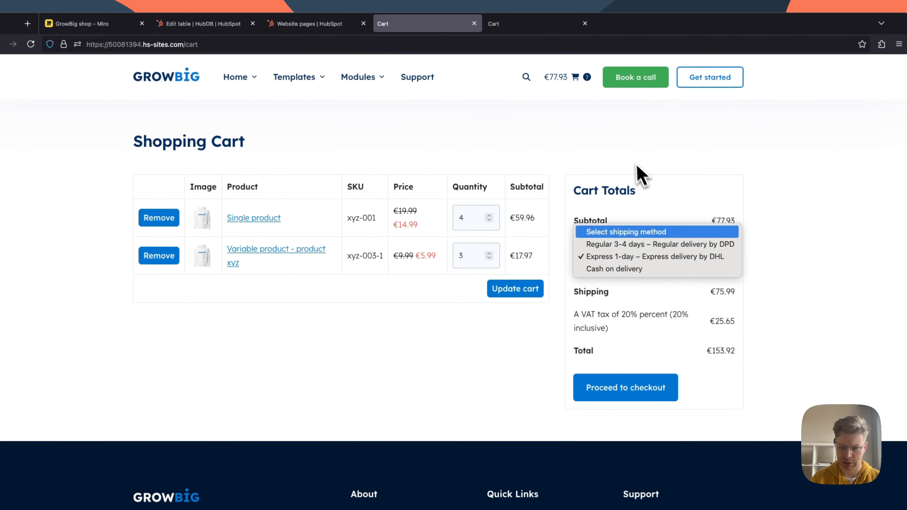
{"action": "left_click", "coordinate": [638, 229]}
{"action": "left_click", "coordinate": [702, 257]}
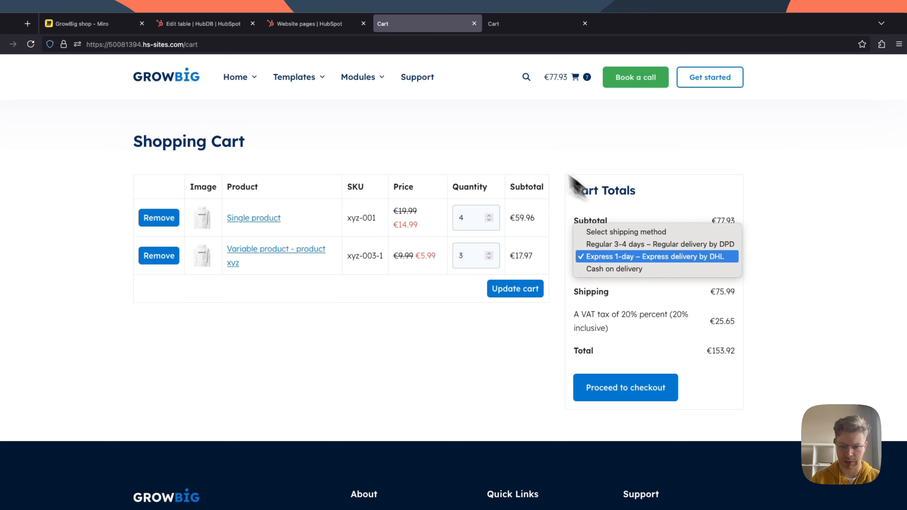
{"action": "left_click", "coordinate": [520, 143]}
Step: View the live Shop page from HubSpot's website pages list and recheck the shipping methods in its cart
{"action": "left_click", "coordinate": [327, 24]}
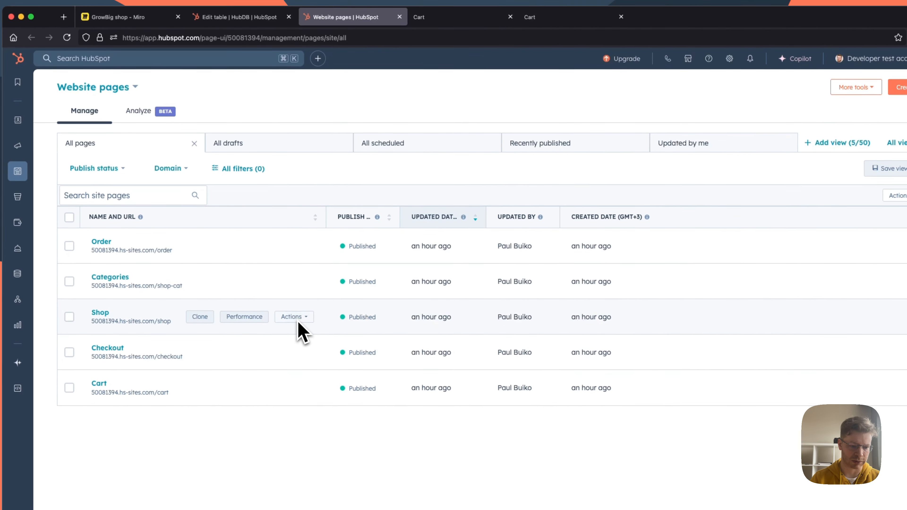
{"action": "left_click", "coordinate": [290, 317]}
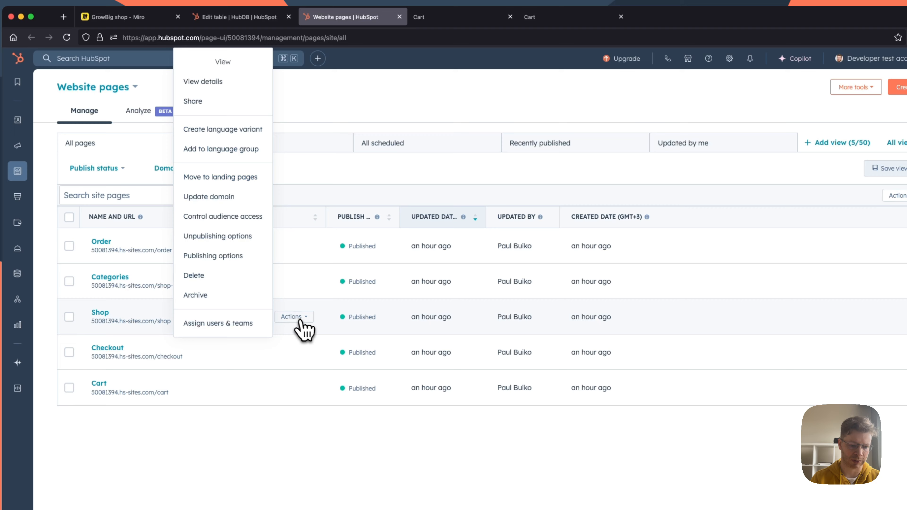
{"action": "left_click", "coordinate": [232, 81]}
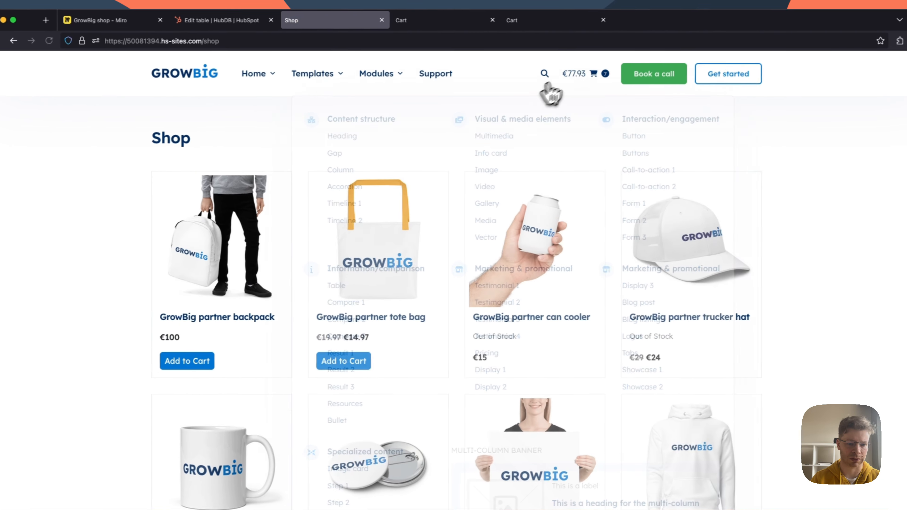
{"action": "left_click", "coordinate": [571, 76]}
{"action": "left_click", "coordinate": [679, 263]}
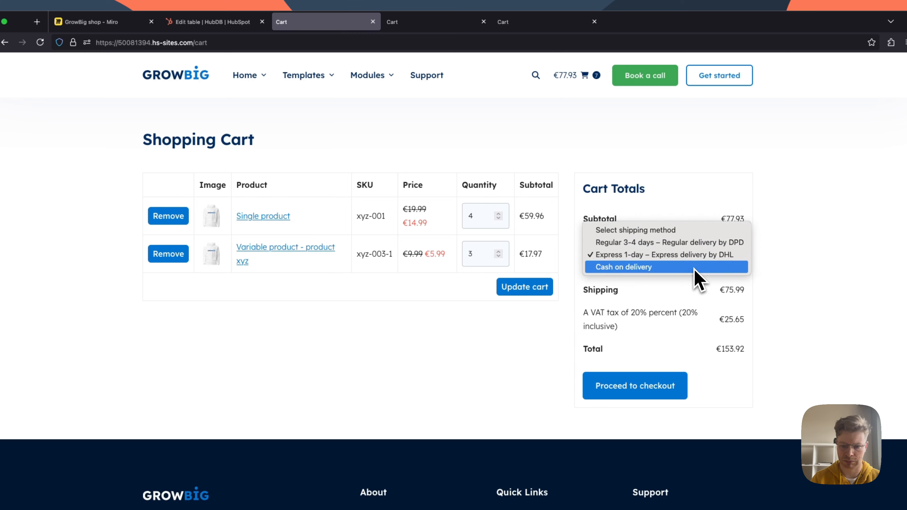
{"action": "left_click", "coordinate": [543, 154]}
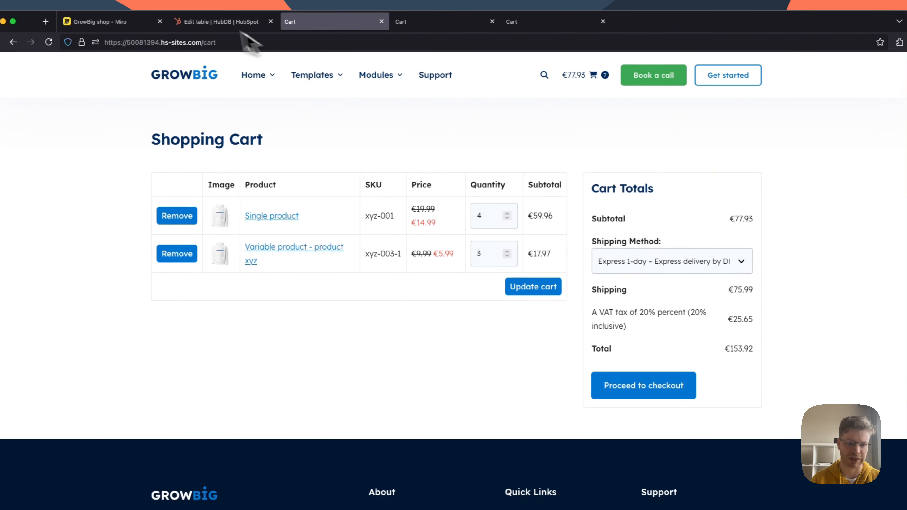
Step: Return to the GB Shipping table in HubDB and publish it again
{"action": "left_click", "coordinate": [214, 22]}
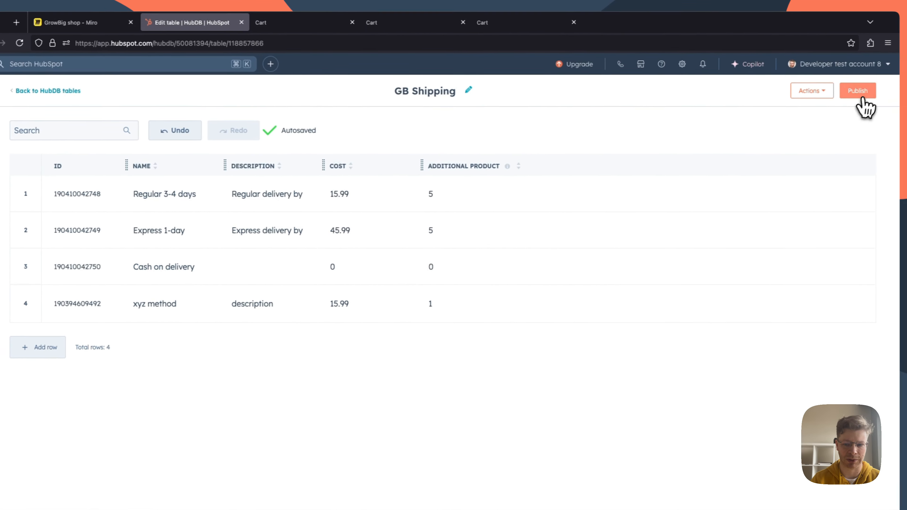
{"action": "left_click", "coordinate": [893, 90]}
{"action": "left_click", "coordinate": [400, 188]}
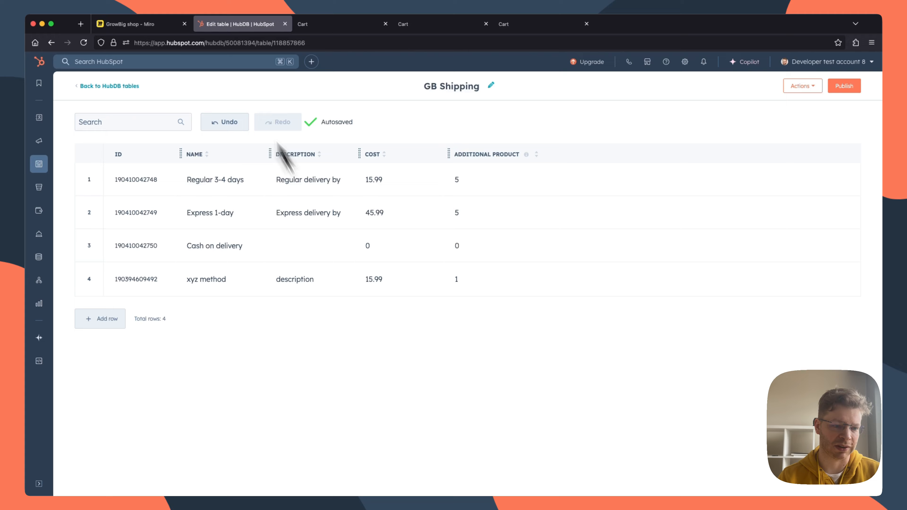
Step: Look at the shop translation plan in Miro and the row options for Express 1-day in GB Shipping
{"action": "left_click", "coordinate": [152, 26]}
{"action": "scroll", "coordinate": [495, 339], "scroll_direction": "down", "scroll_amount": 1}
{"action": "left_click", "coordinate": [341, 25]}
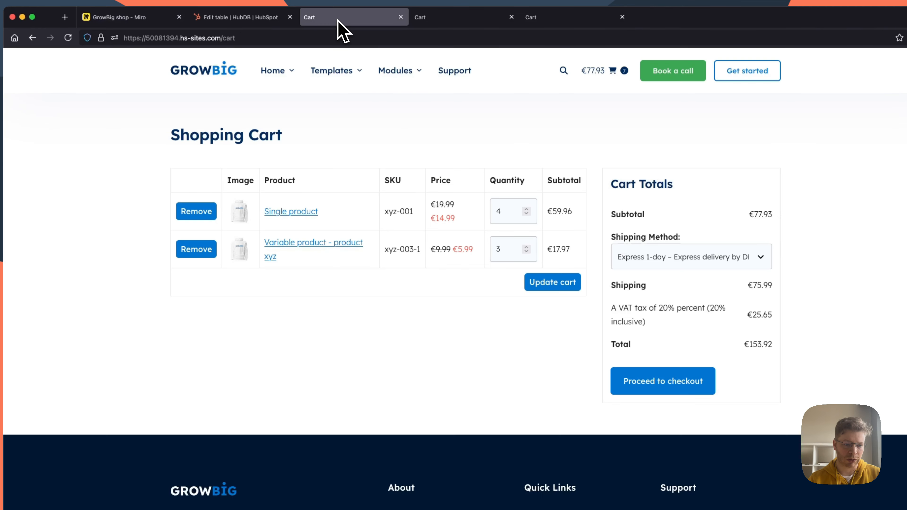
{"action": "left_click", "coordinate": [237, 17]}
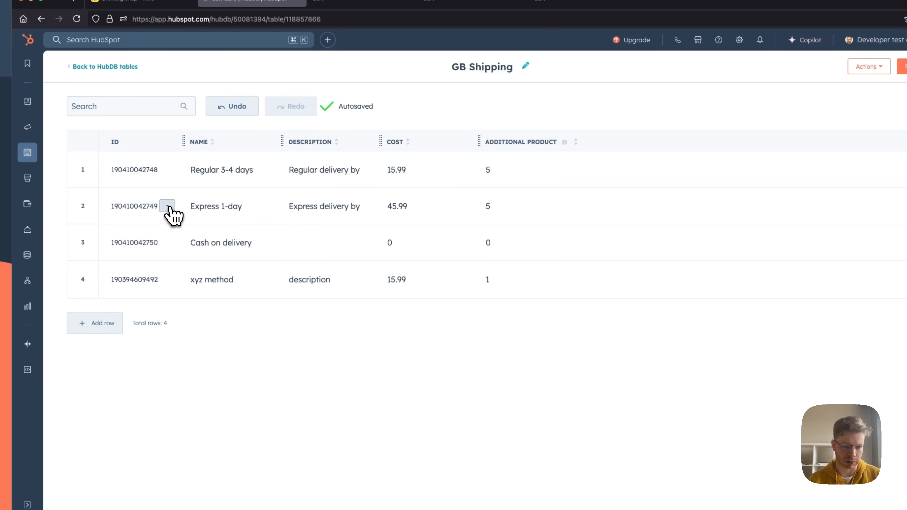
{"action": "left_click", "coordinate": [168, 206]}
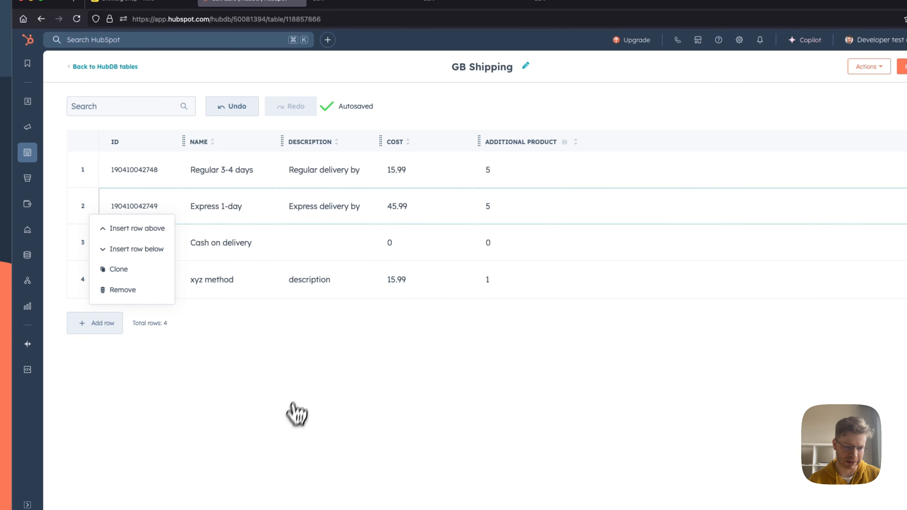
{"action": "left_click", "coordinate": [297, 415]}
Step: Return to the Miro board and close the three browser tabs showing the shop's cart
{"action": "left_click", "coordinate": [157, 1]}
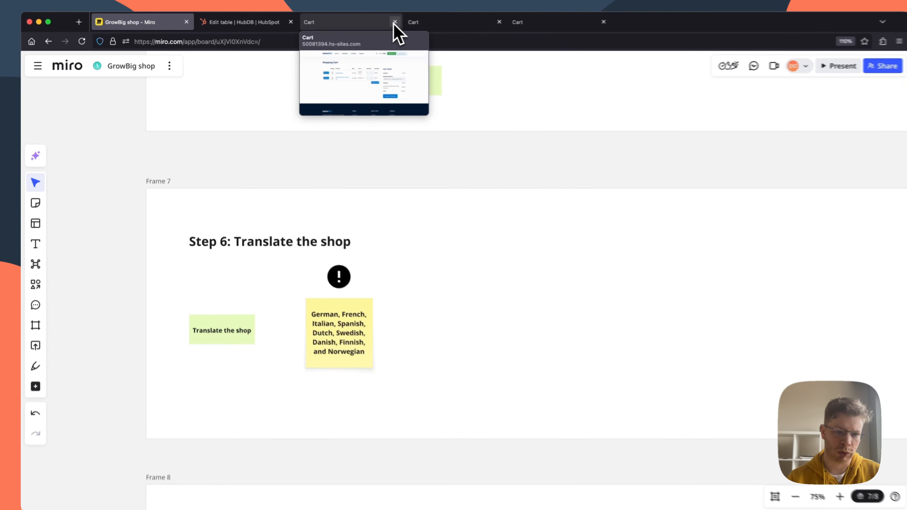
{"action": "left_click", "coordinate": [394, 22]}
{"action": "left_click", "coordinate": [411, 22]}
{"action": "left_click", "coordinate": [411, 22]}
Step: Open the Shop page for editing from HubSpot's website pages and check the list of translation languages in Miro
{"action": "left_click", "coordinate": [243, 20]}
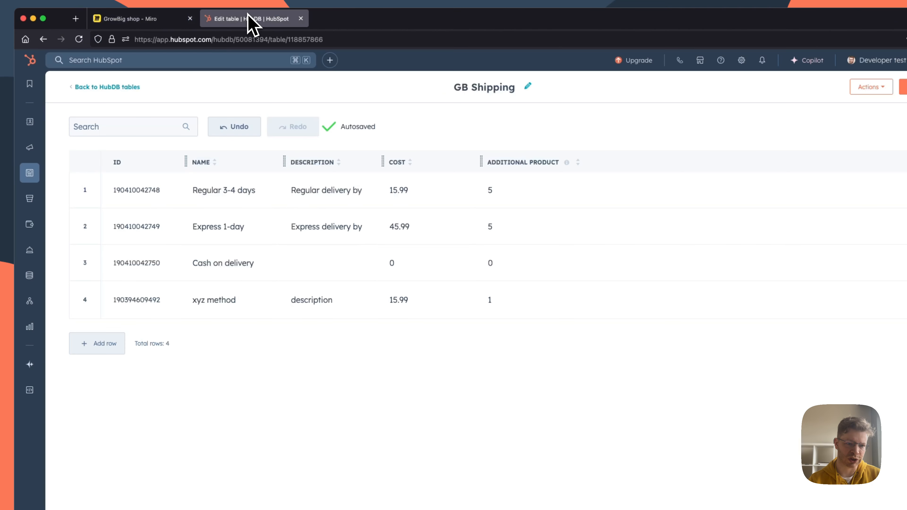
{"action": "mouse_move", "coordinate": [35, 178]}
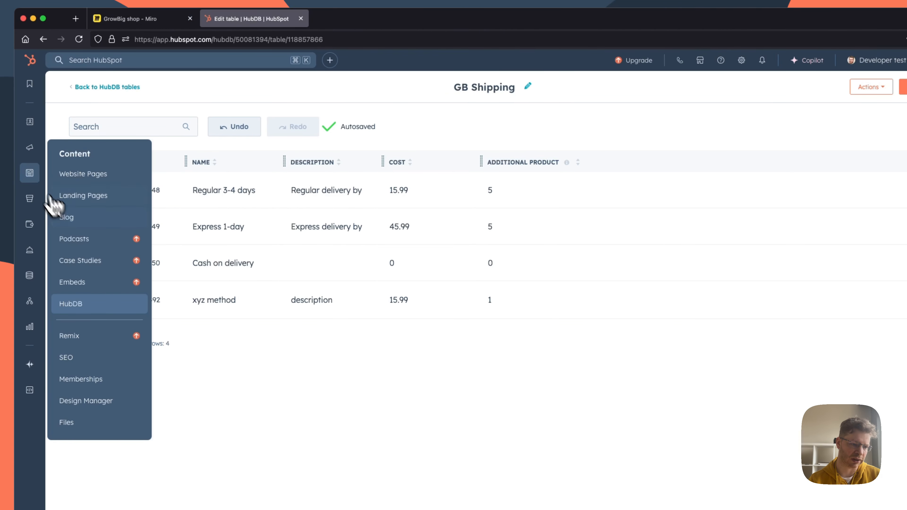
{"action": "left_click", "coordinate": [71, 175]}
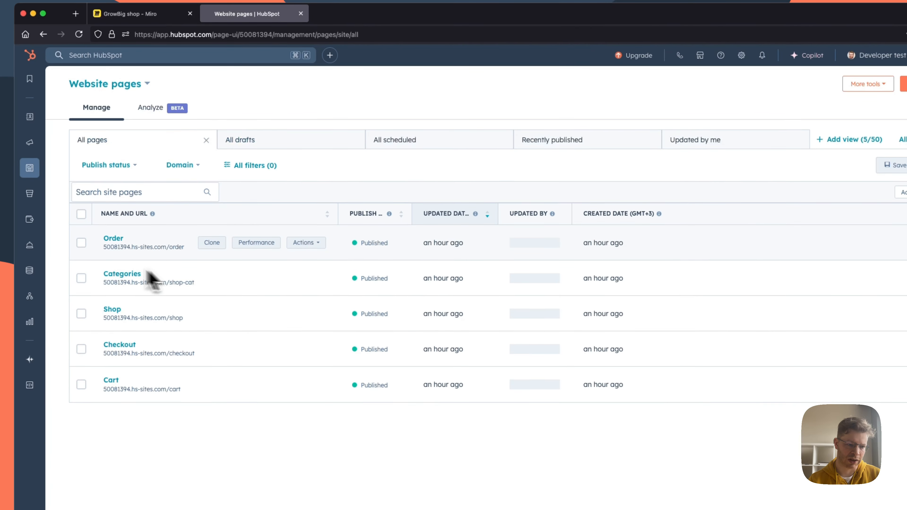
{"action": "left_click", "coordinate": [112, 310]}
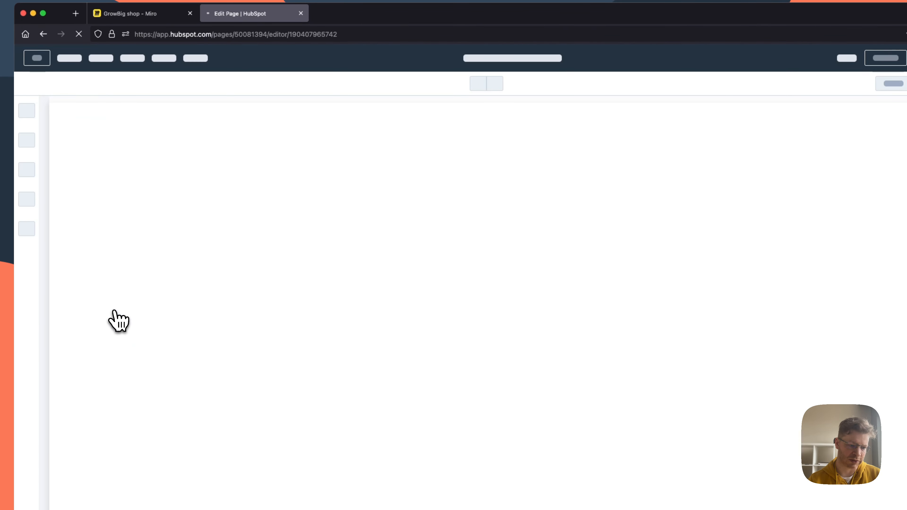
{"action": "left_click", "coordinate": [145, 14]}
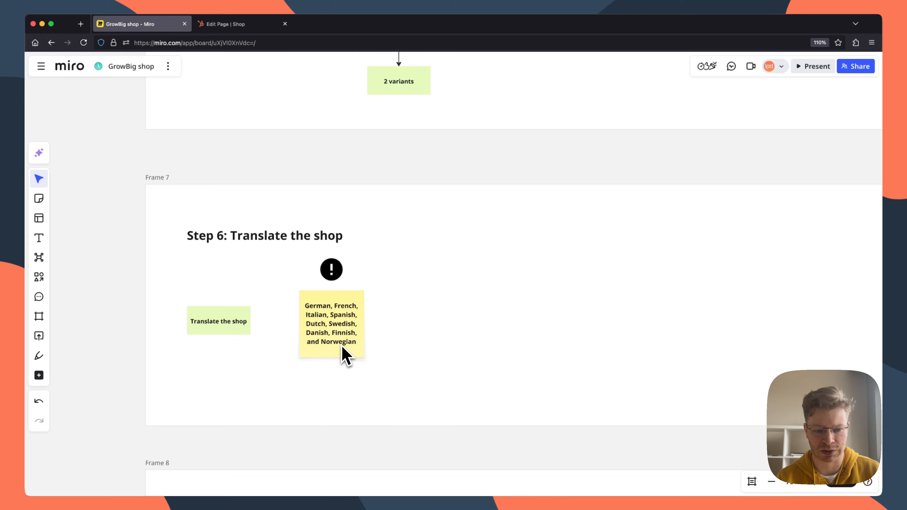
Step: Check the Shop page in the HubSpot editor and review the supported translation languages on the Miro board
{"action": "scroll", "coordinate": [314, 186], "scroll_direction": "down", "scroll_amount": 1}
{"action": "left_click", "coordinate": [246, 24]}
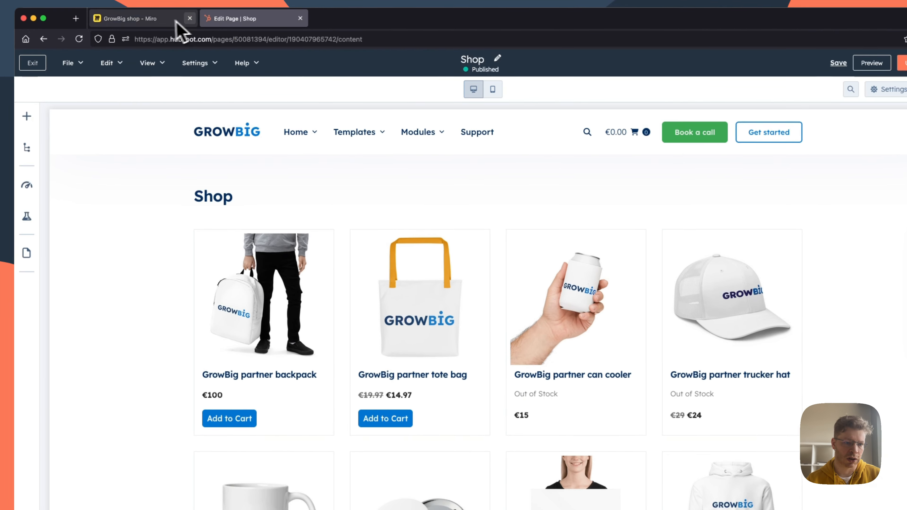
{"action": "left_click", "coordinate": [176, 22]}
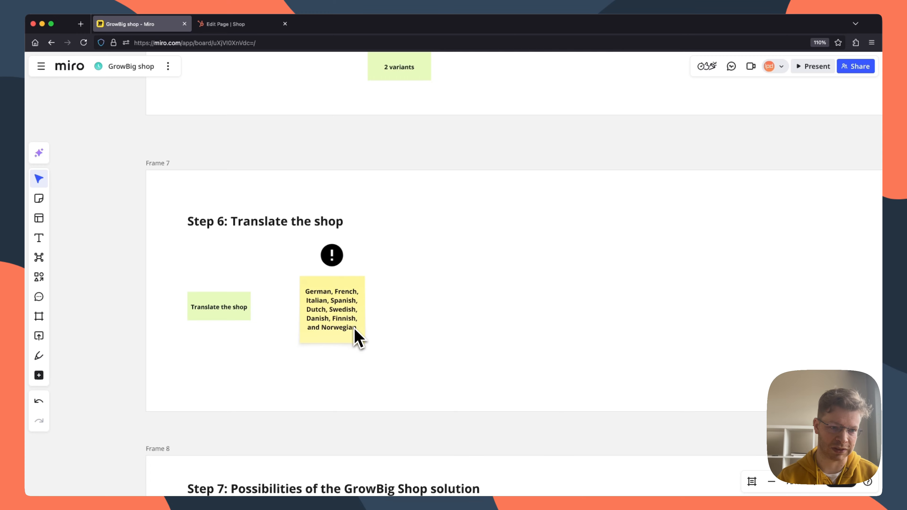
{"action": "scroll", "coordinate": [293, 141], "scroll_direction": "down", "scroll_amount": 1}
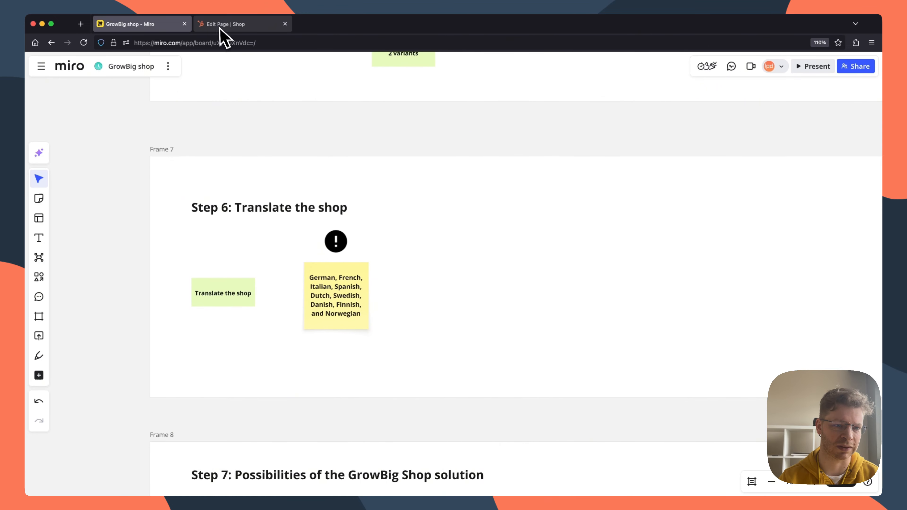
Step: Return to the Shop page in the HubSpot editor and set its page language to Finnish in the page settings
{"action": "mouse_move", "coordinate": [223, 27]}
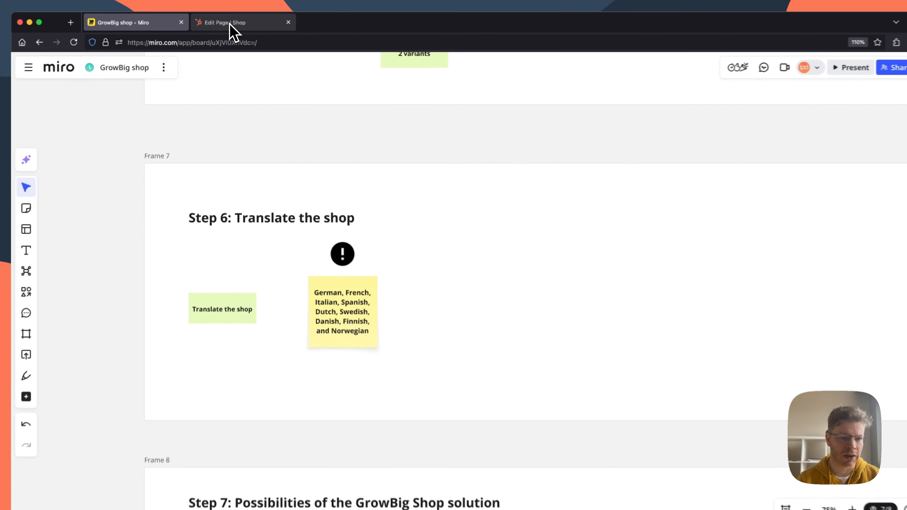
{"action": "left_click", "coordinate": [230, 24]}
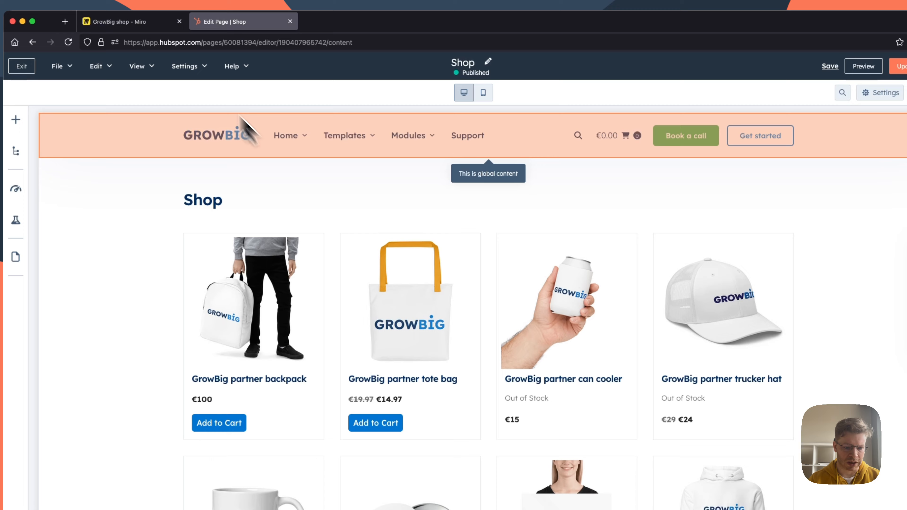
{"action": "left_click", "coordinate": [184, 66]}
{"action": "left_click", "coordinate": [189, 99]}
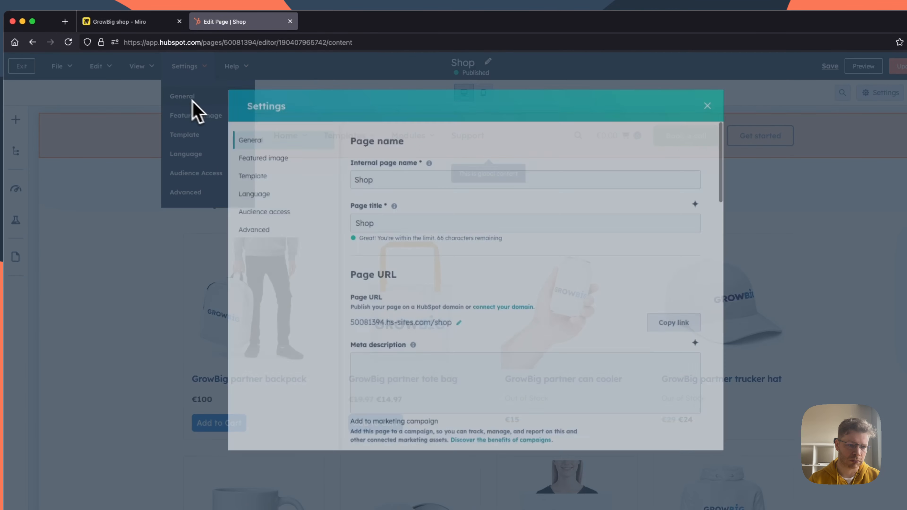
{"action": "scroll", "coordinate": [445, 309], "scroll_direction": "down", "scroll_amount": 10}
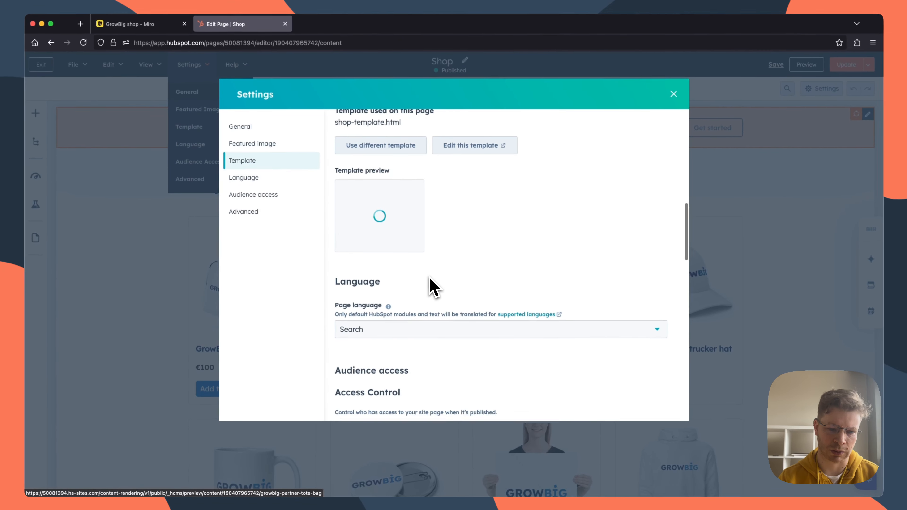
{"action": "scroll", "coordinate": [434, 286], "scroll_direction": "down", "scroll_amount": 6}
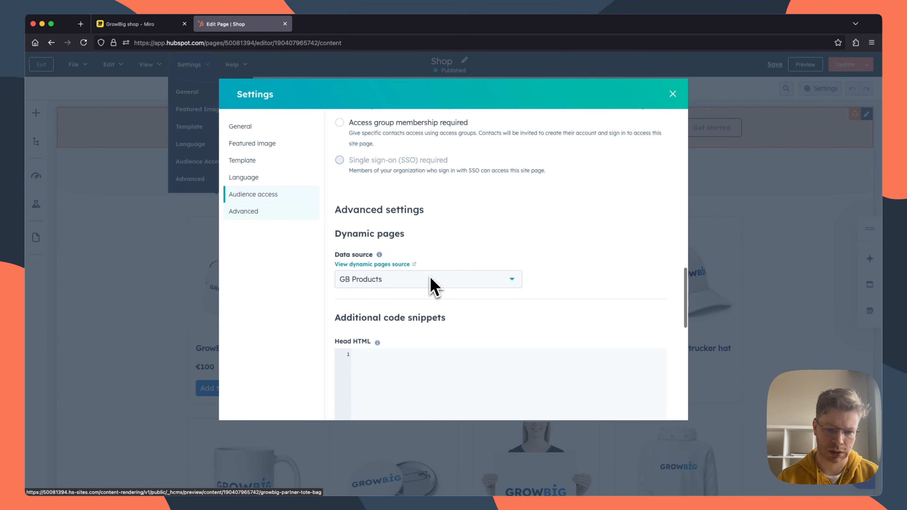
{"action": "scroll", "coordinate": [434, 286], "scroll_direction": "up", "scroll_amount": 8}
{"action": "scroll", "coordinate": [407, 289], "scroll_direction": "down", "scroll_amount": 2}
{"action": "left_click", "coordinate": [386, 292]}
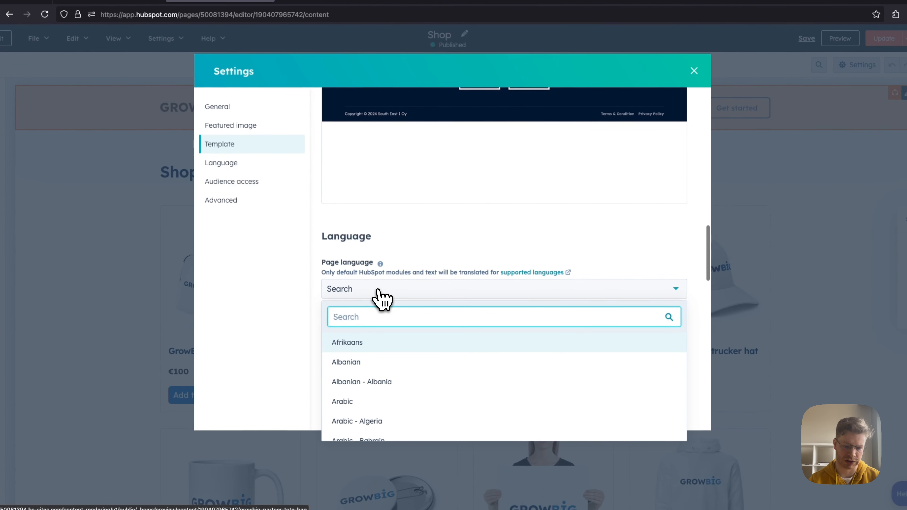
{"action": "type", "text": "finn"}
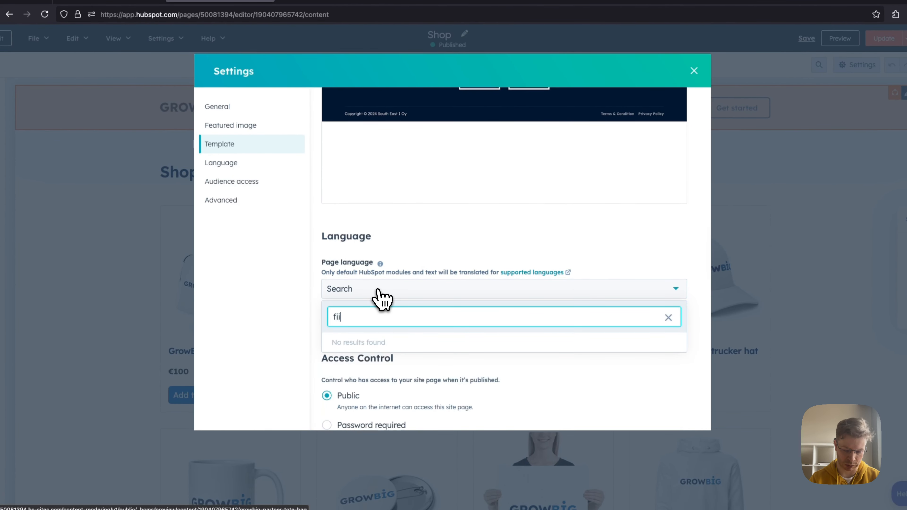
{"action": "left_click", "coordinate": [361, 343]}
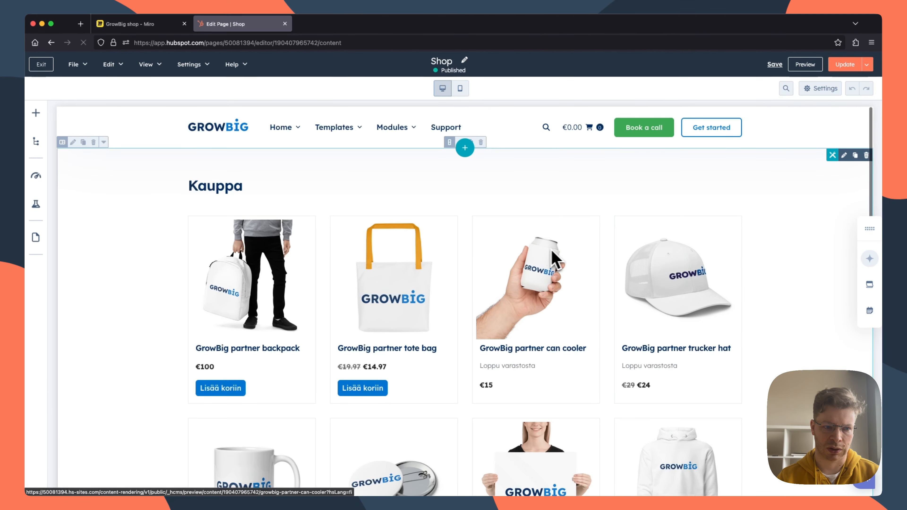
Step: Look over the Finnish Shop page, publish the update and open the live page
{"action": "scroll", "coordinate": [474, 256], "scroll_direction": "down", "scroll_amount": 2}
{"action": "scroll", "coordinate": [476, 260], "scroll_direction": "up", "scroll_amount": 2}
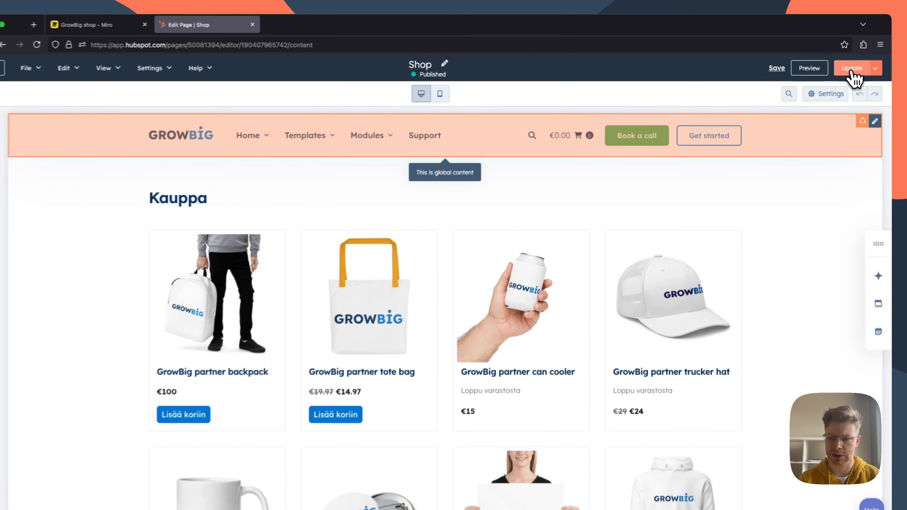
{"action": "left_click", "coordinate": [854, 68]}
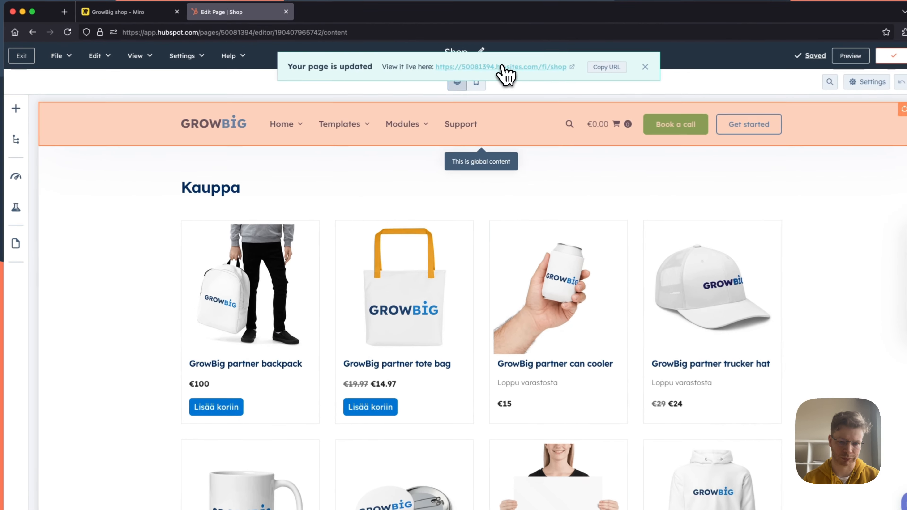
{"action": "left_click", "coordinate": [499, 83]}
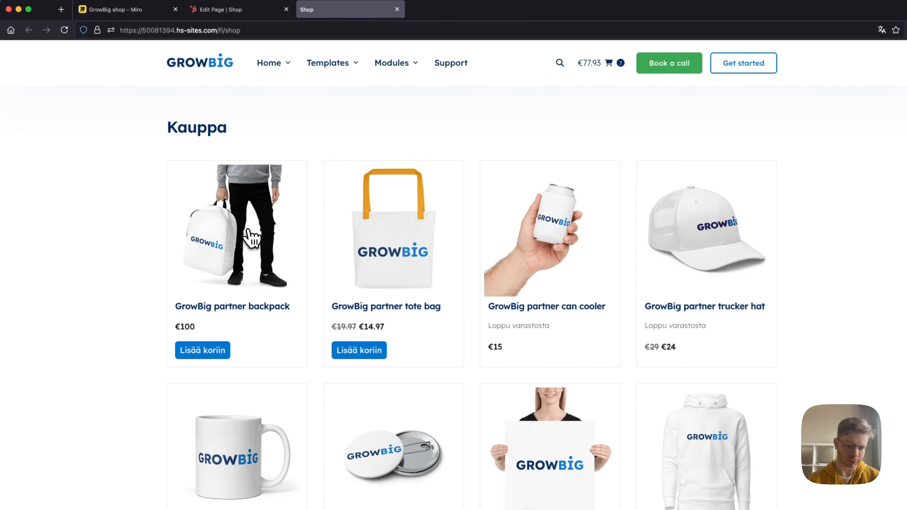
Step: Inspect the Finnish labels on the live GrowBig partner backpack product page and return to the Miro board
{"action": "left_click", "coordinate": [216, 366]}
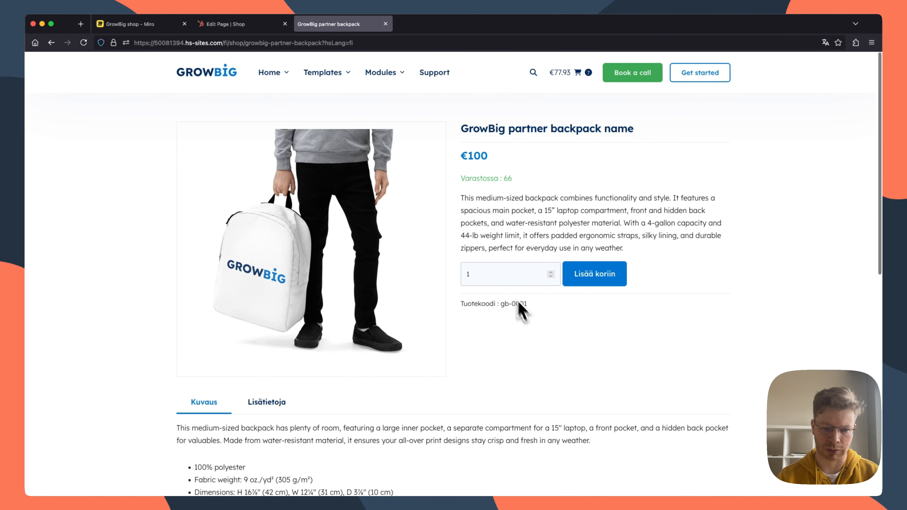
{"action": "left_click_drag", "start_coordinate": [537, 306], "coordinate": [455, 306]}
{"action": "left_click", "coordinate": [544, 341]}
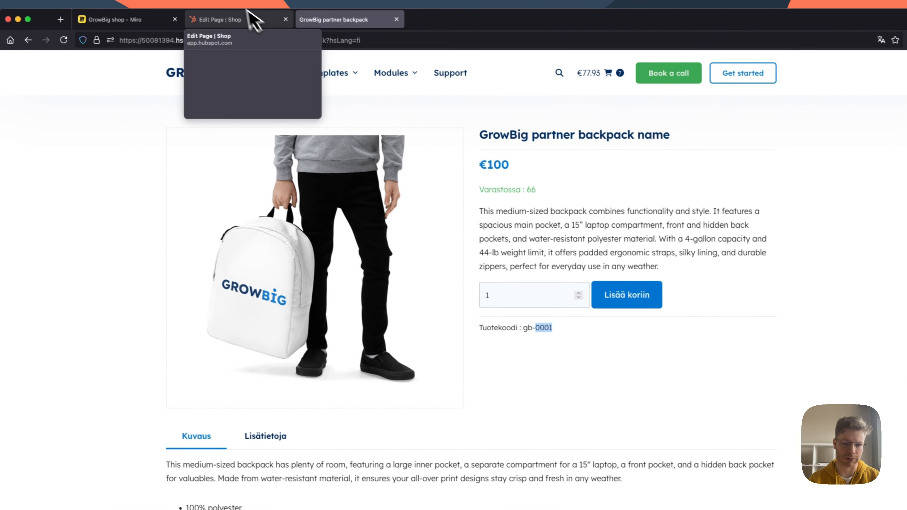
{"action": "left_click", "coordinate": [120, 15]}
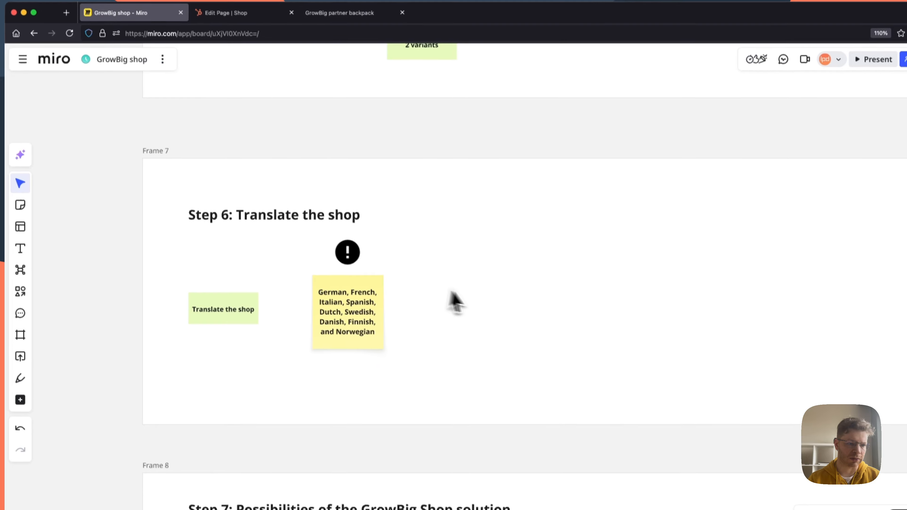